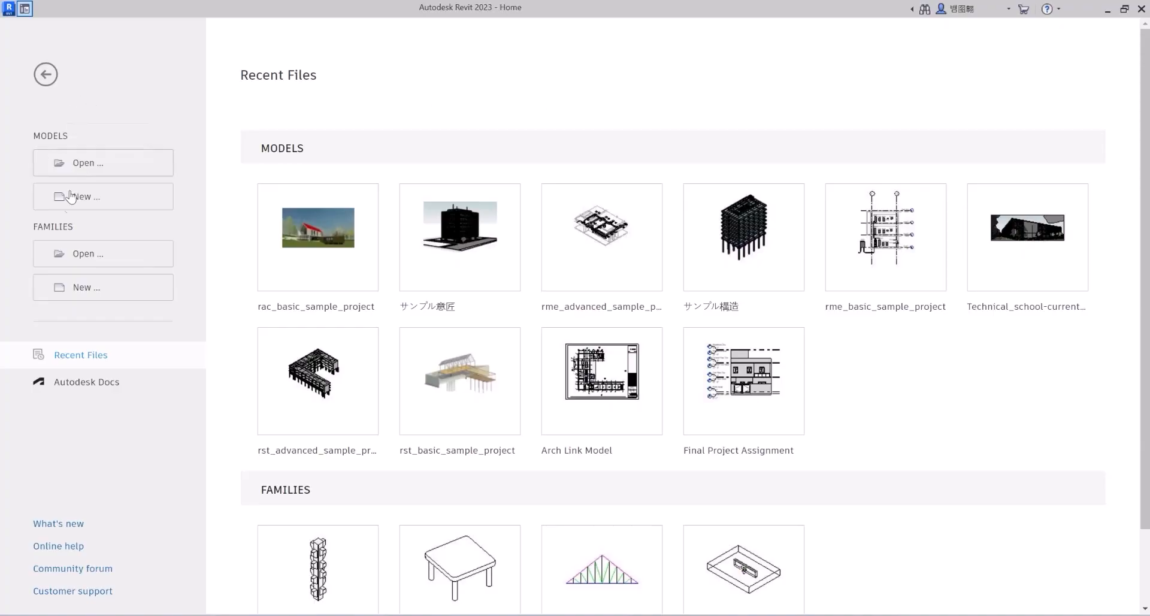
Create a new project based on the Architectural Template.
{"action": "left_click", "coordinate": [76, 202]}
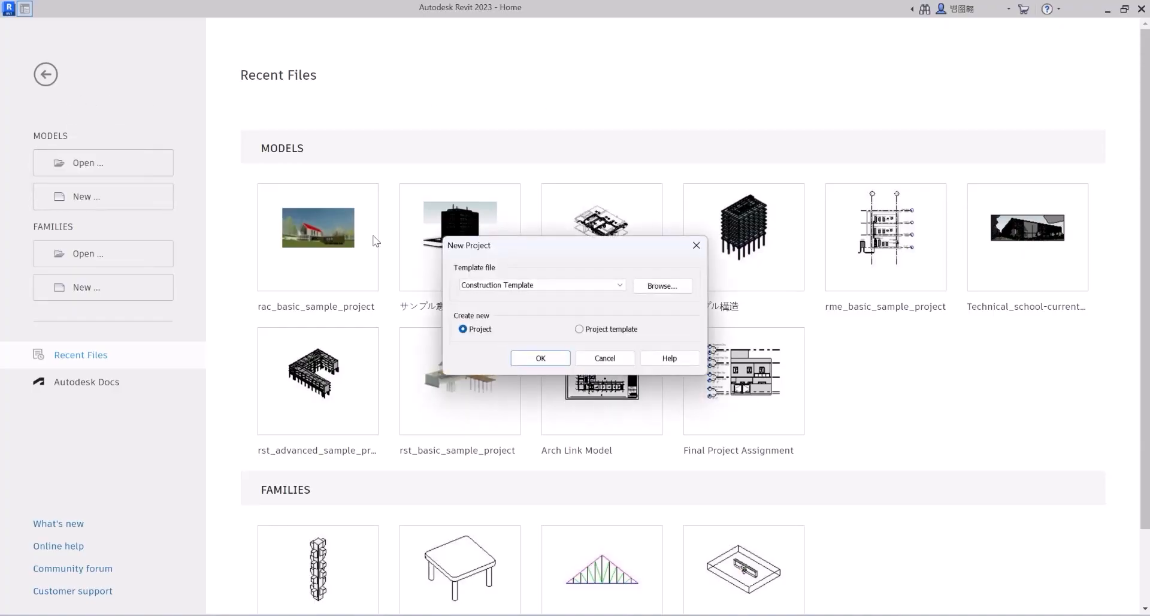
{"action": "left_click", "coordinate": [506, 286]}
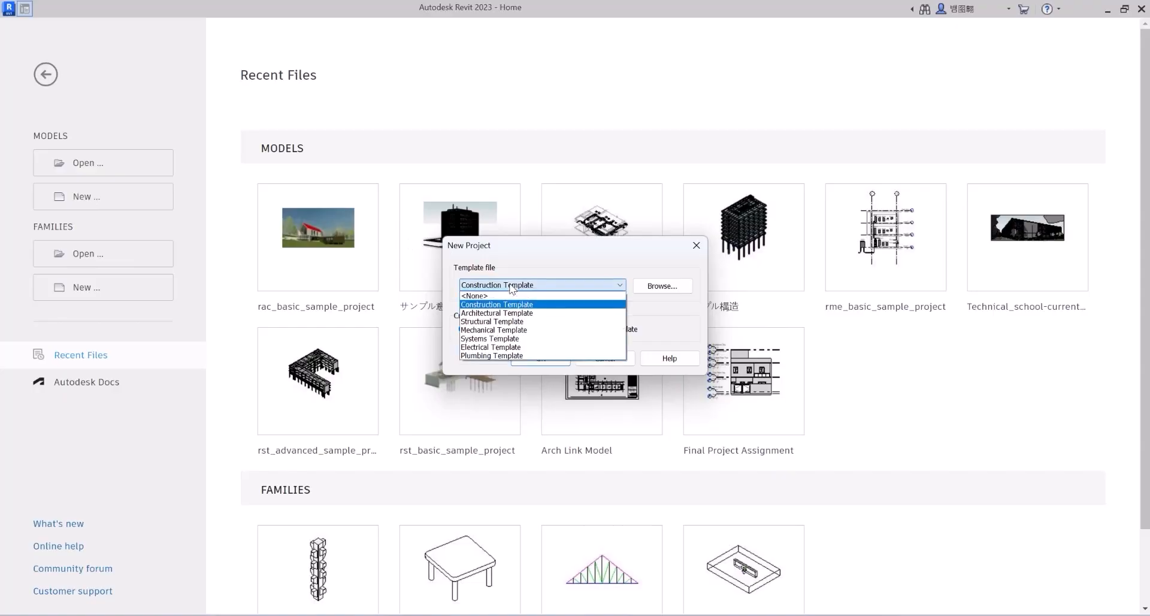
{"action": "left_click", "coordinate": [497, 313]}
{"action": "left_click", "coordinate": [540, 358]}
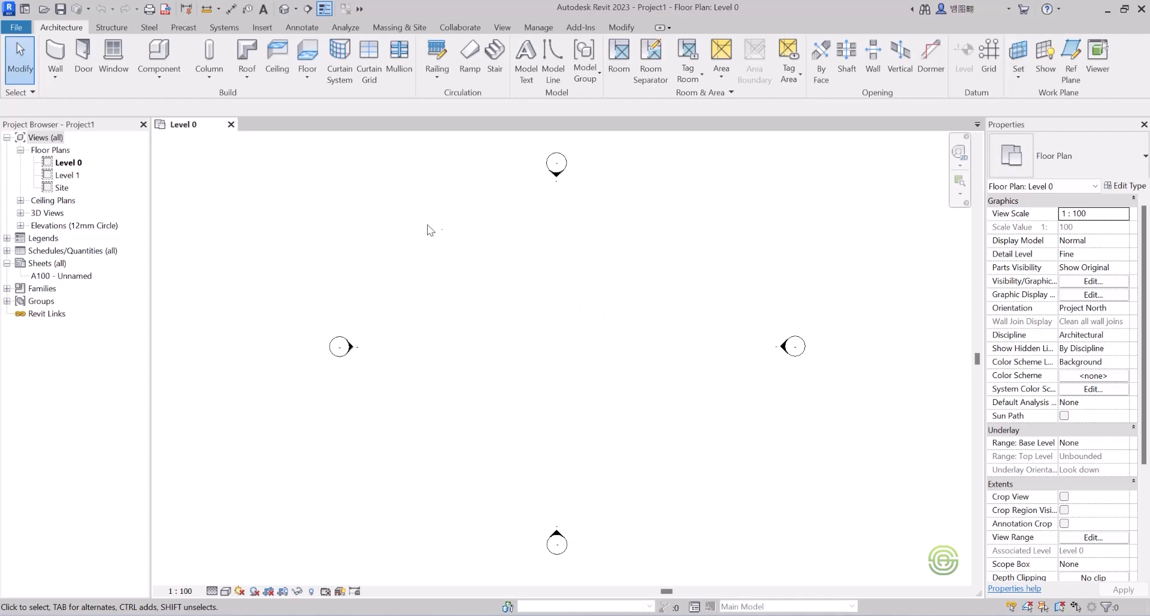
Start an architectural wall and choose the wall type Wall-Ext_215Bwk.
{"action": "left_click", "coordinate": [55, 77]}
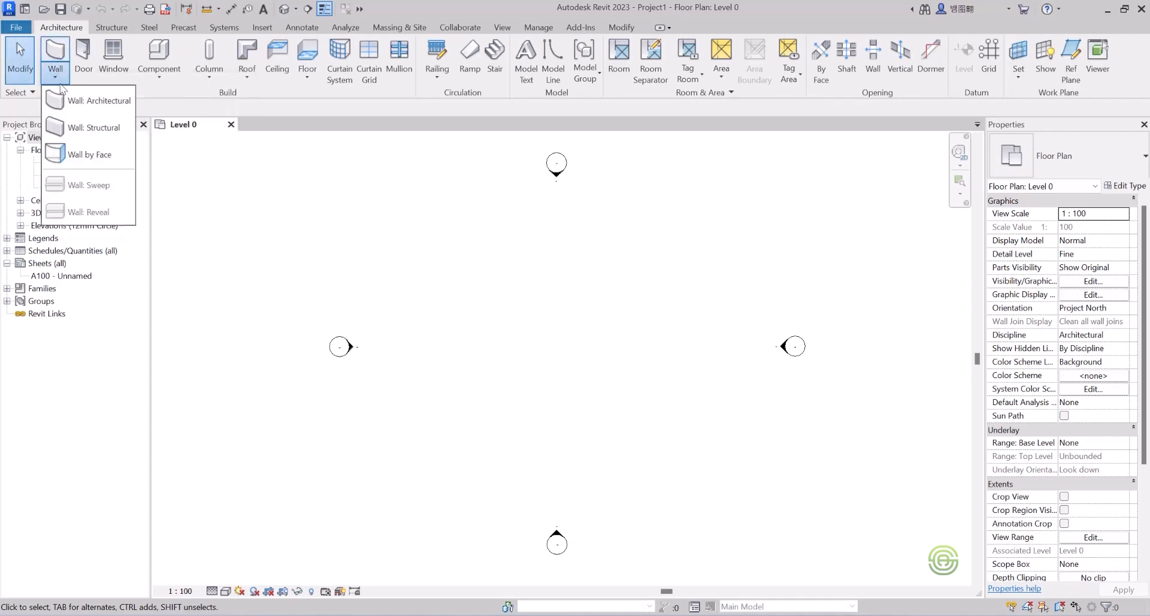
{"action": "left_click", "coordinate": [87, 100]}
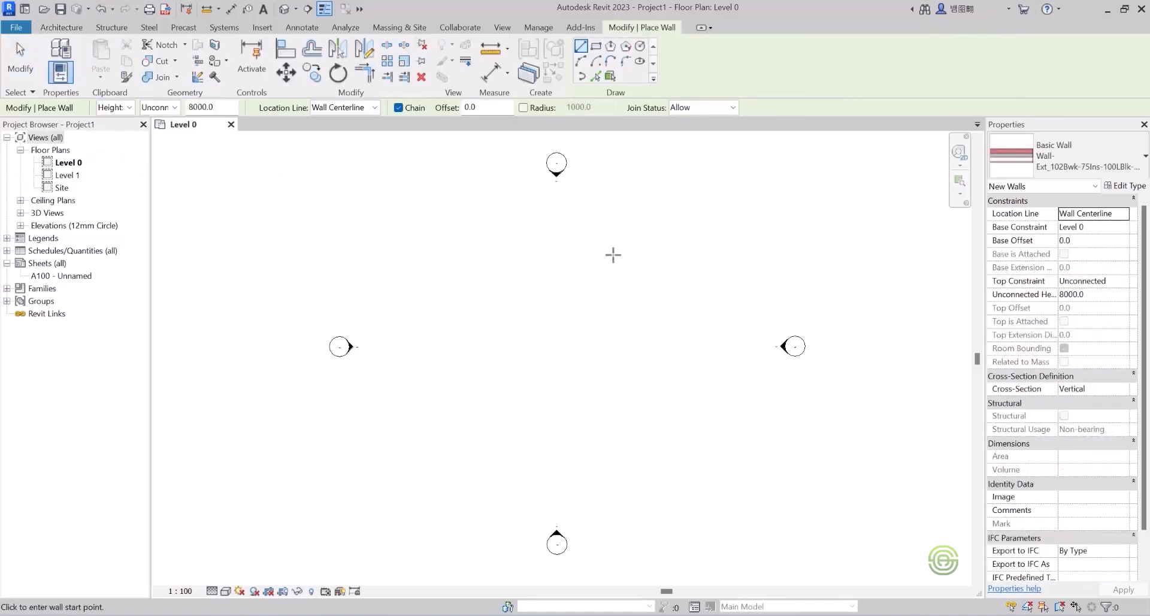
{"action": "left_click", "coordinate": [1059, 149]}
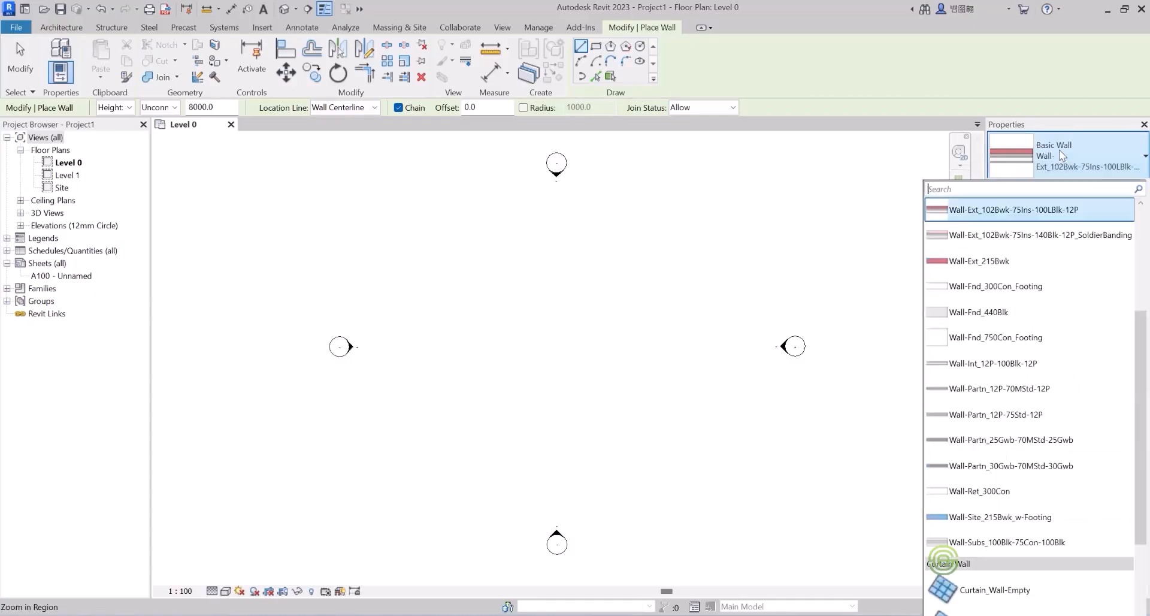
{"action": "left_click", "coordinate": [1006, 261]}
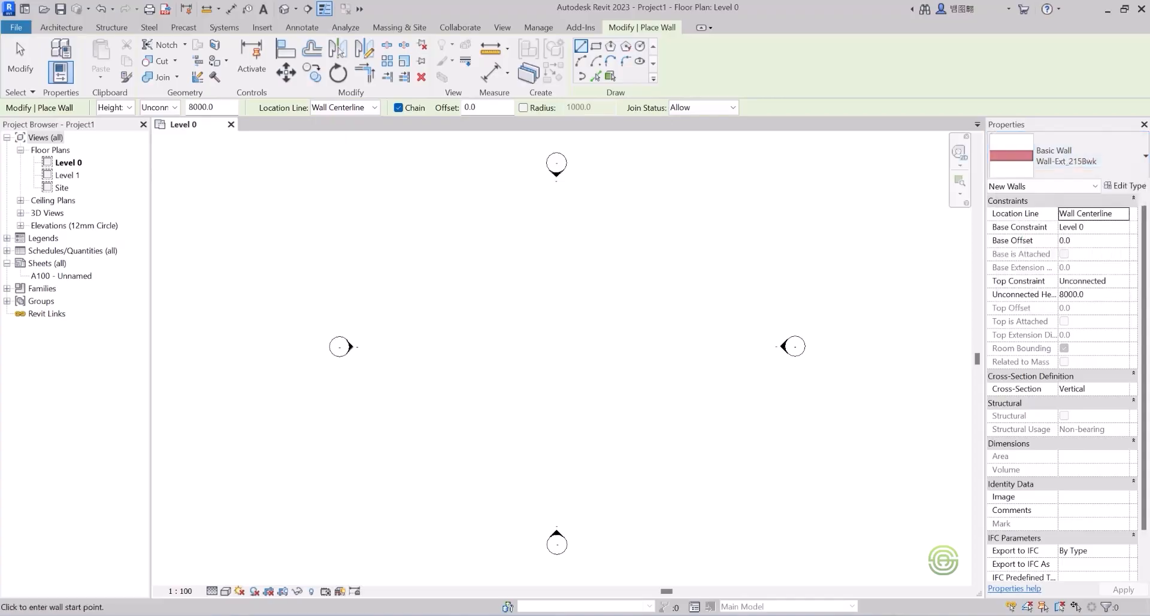
Duplicate the current wall type under the name Wall-Ext_230 and apply it to the new walls.
{"action": "left_click", "coordinate": [1125, 186]}
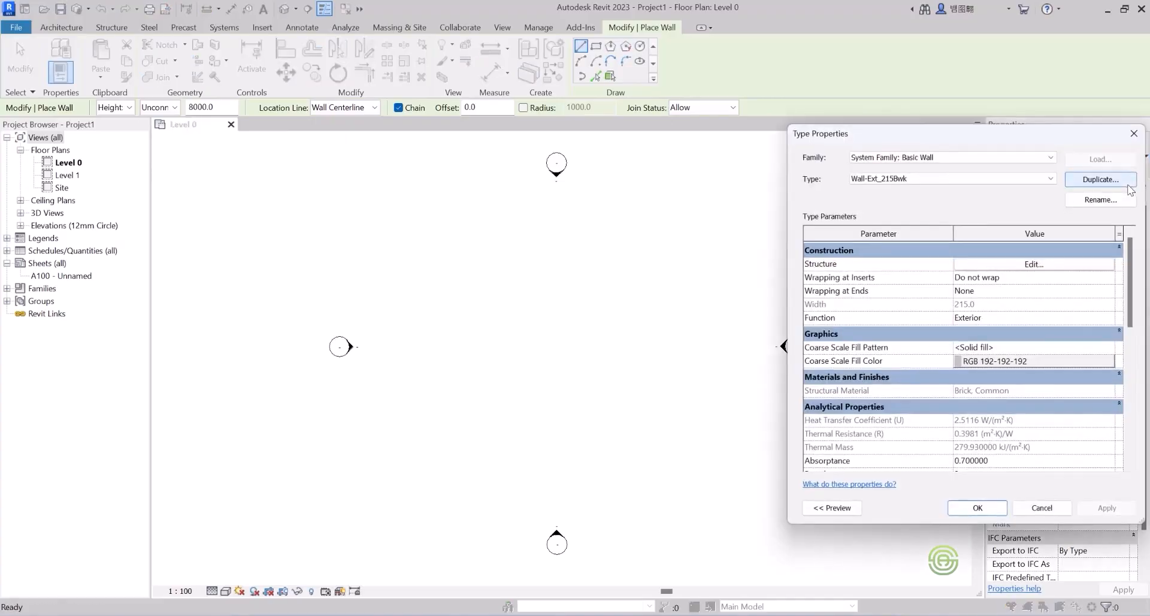
{"action": "left_click_drag", "start_coordinate": [1026, 141], "coordinate": [835, 124]}
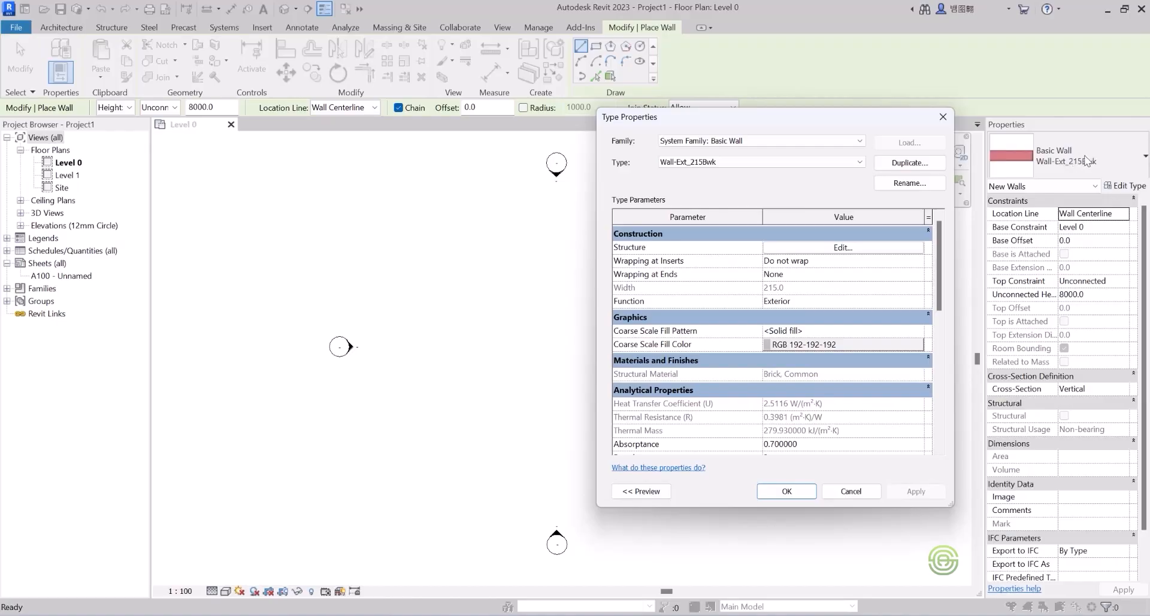
{"action": "left_click", "coordinate": [910, 163]}
{"action": "left_click", "coordinate": [791, 302]}
{"action": "left_click_drag", "start_coordinate": [791, 303], "coordinate": [753, 305]}
{"action": "type", "text": "00"}
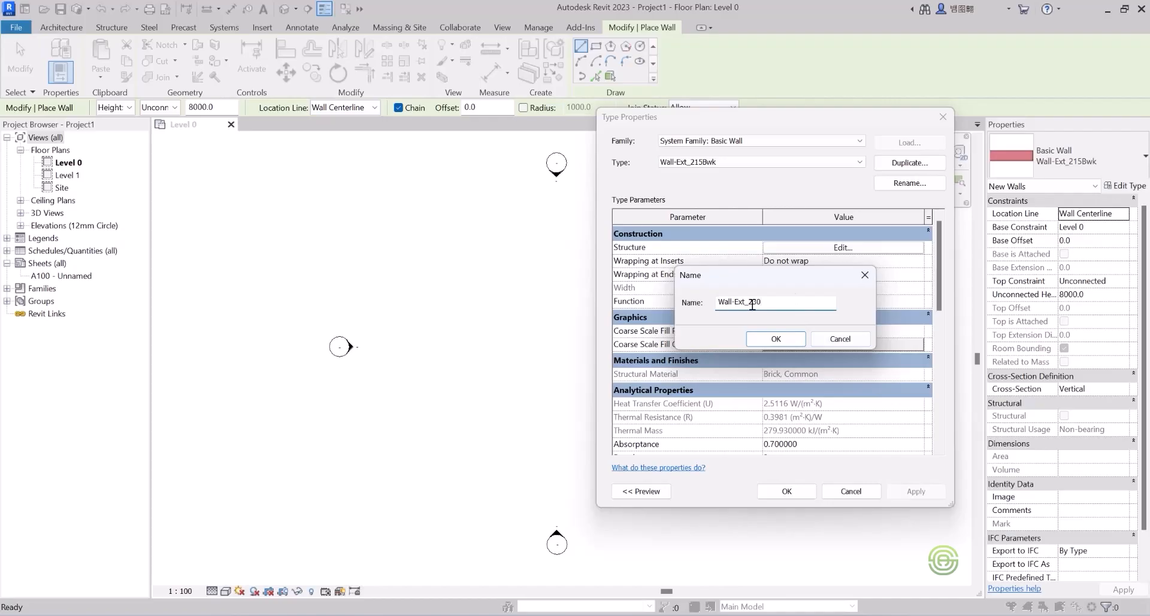
{"action": "left_click", "coordinate": [775, 339]}
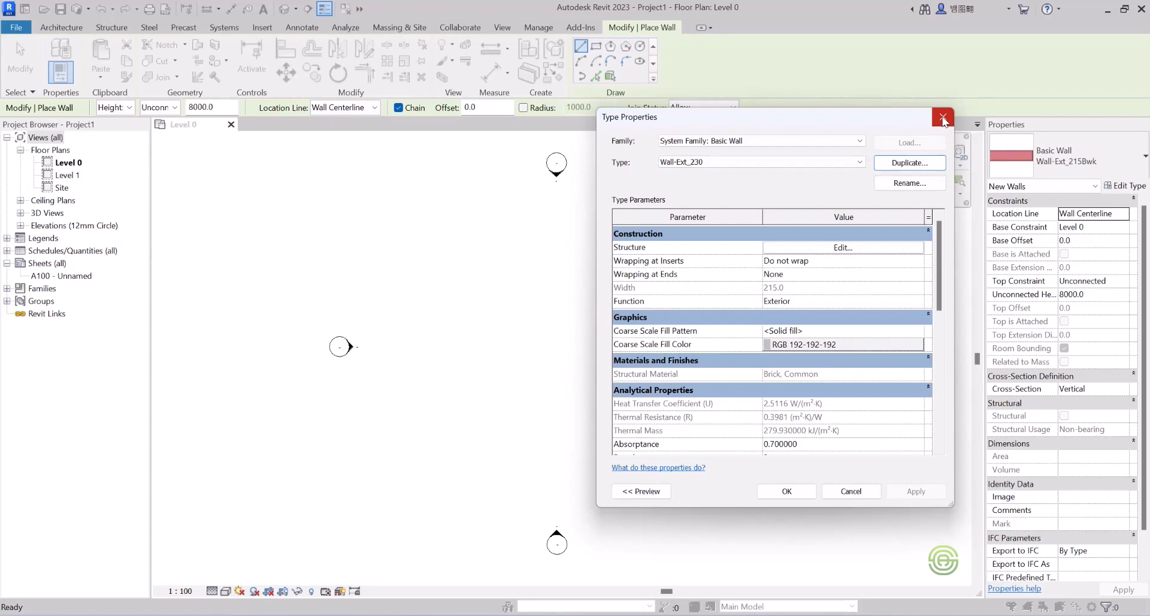
{"action": "left_click", "coordinate": [789, 492]}
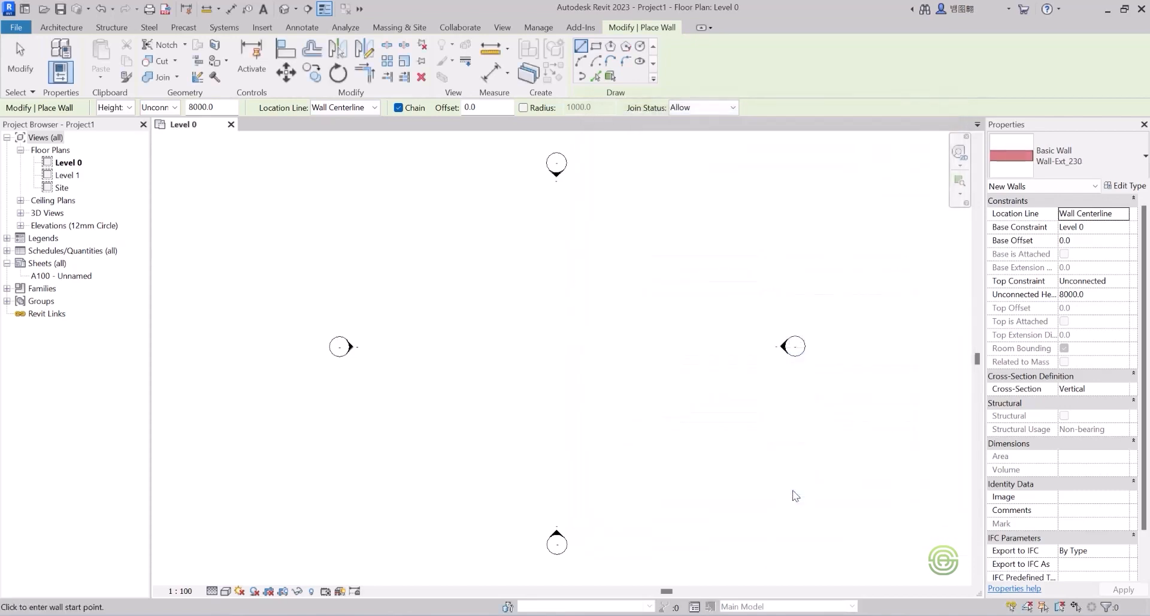
Draw a horizontal wall about 16900 mm long in the upper part of the plan, with Wall Centerline as its location line.
{"action": "left_click", "coordinate": [336, 109]}
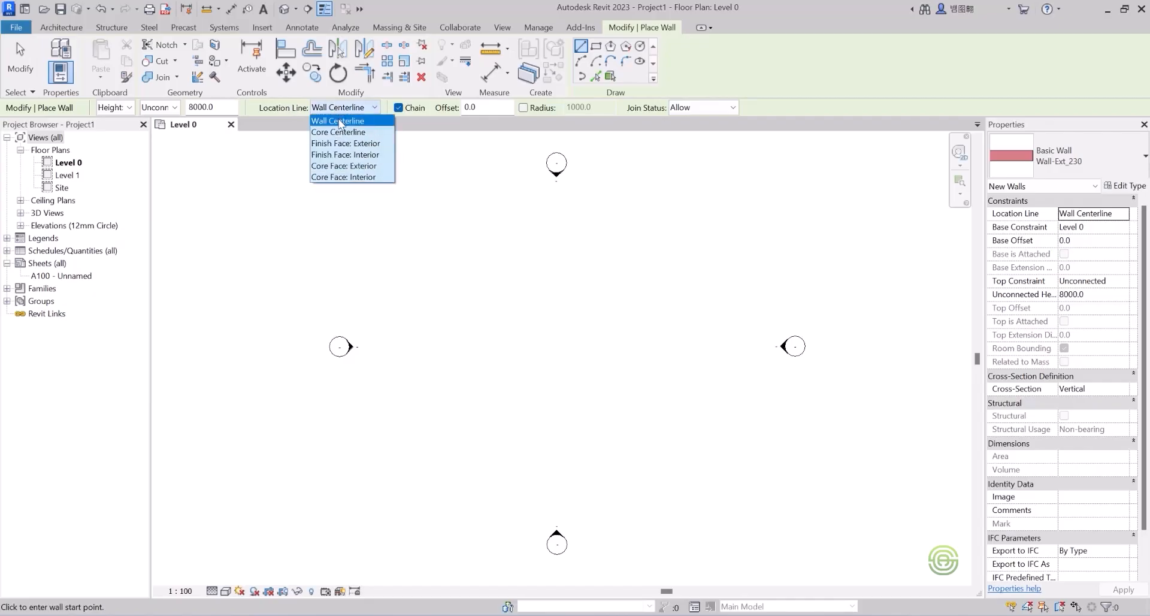
{"action": "left_click", "coordinate": [344, 111]}
{"action": "scroll", "coordinate": [394, 249], "scroll_direction": "down", "scroll_amount": 1}
{"action": "scroll", "coordinate": [395, 249], "scroll_direction": "down", "scroll_amount": 1}
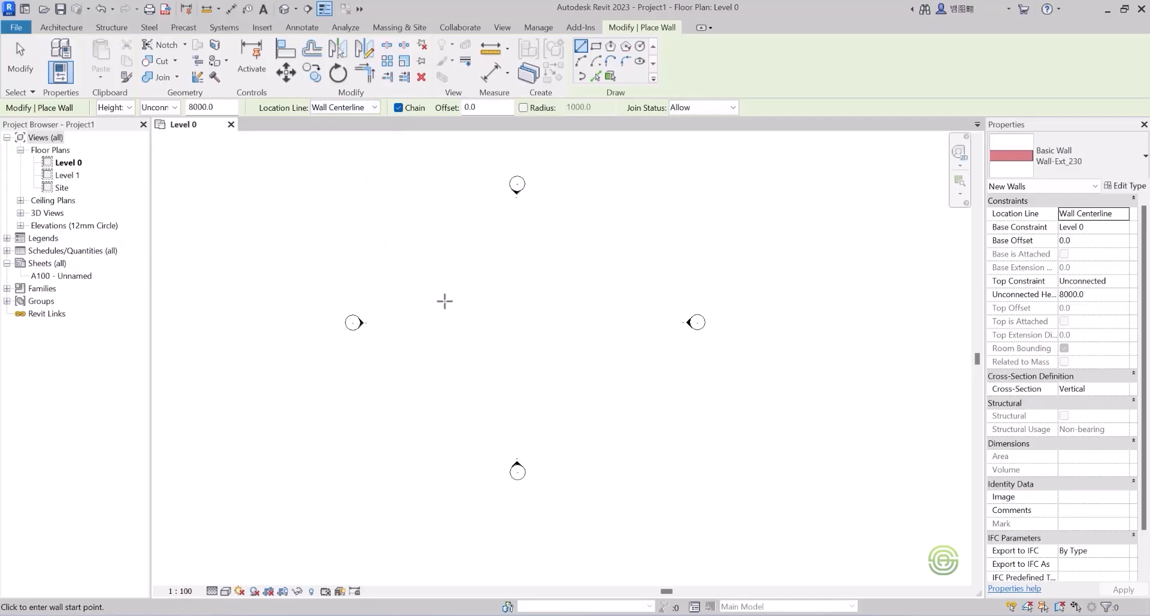
{"action": "left_click", "coordinate": [416, 255]}
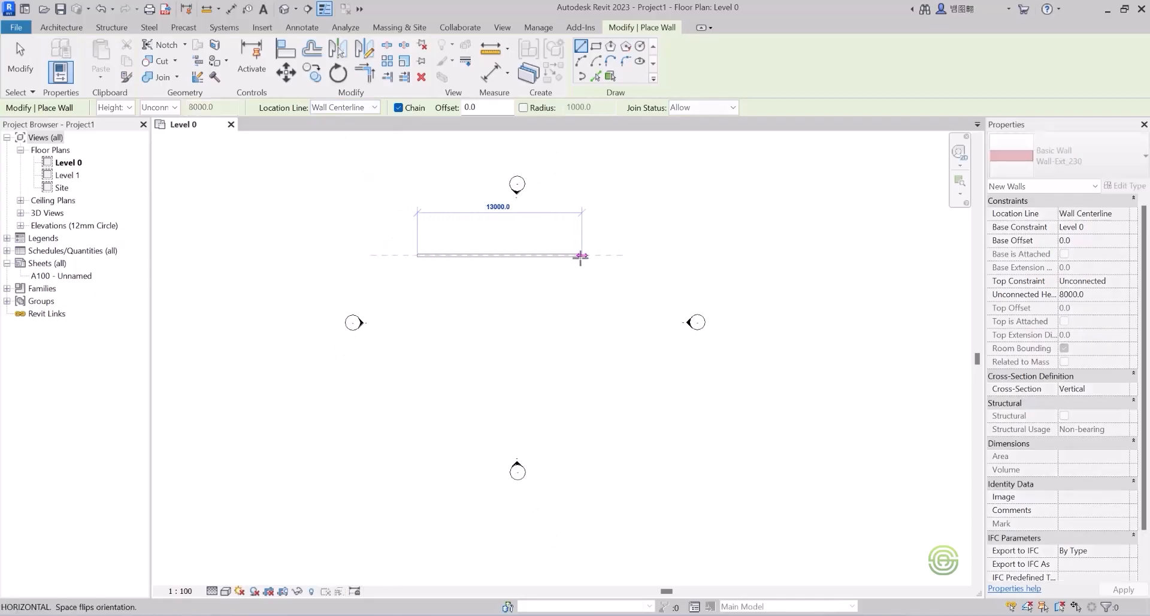
{"action": "scroll", "coordinate": [604, 268], "scroll_direction": "up", "scroll_amount": 1}
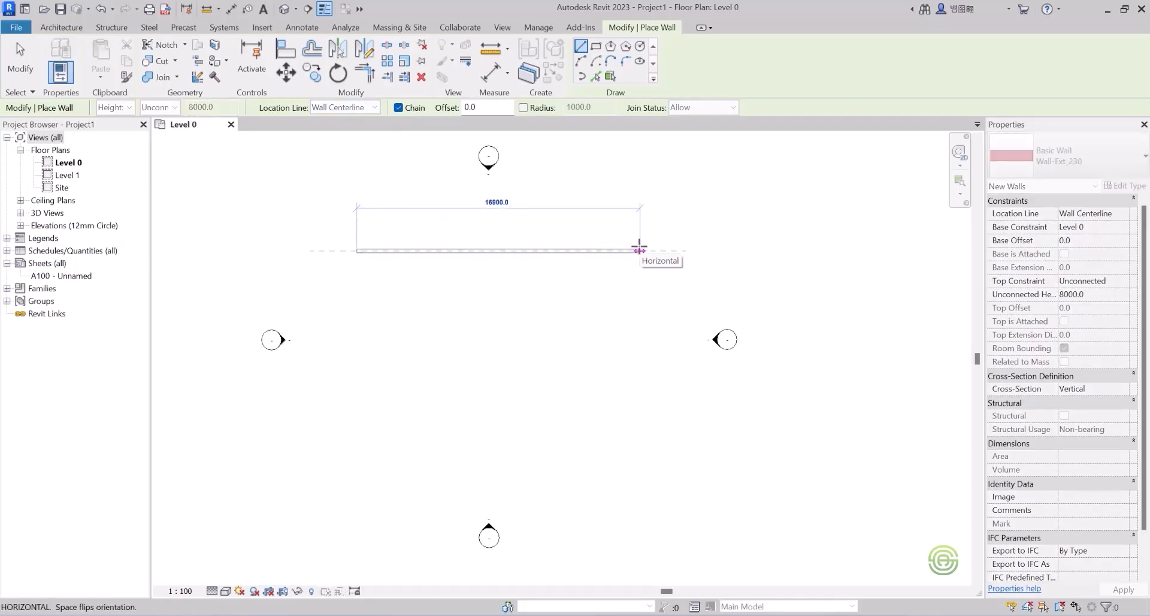
{"action": "left_click", "coordinate": [639, 250]}
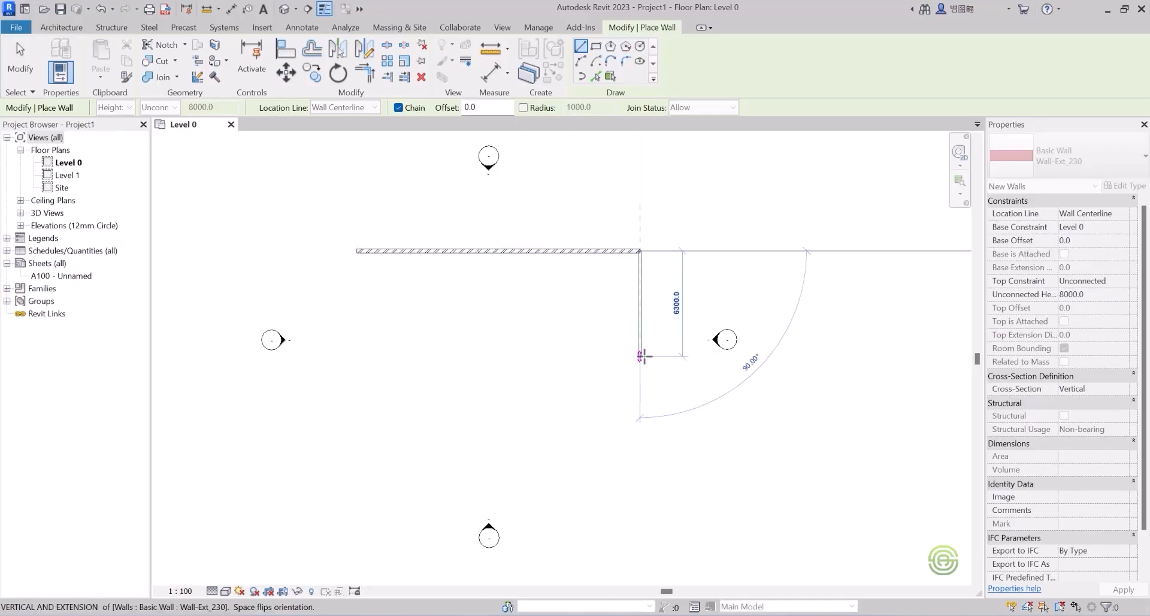
{"action": "key", "text": "Escape"}
Draw a second parallel wall about 16900 mm long, about 6490 mm below the first and aligned with its ends.
{"action": "left_click", "coordinate": [357, 363]}
{"action": "left_click", "coordinate": [640, 362]}
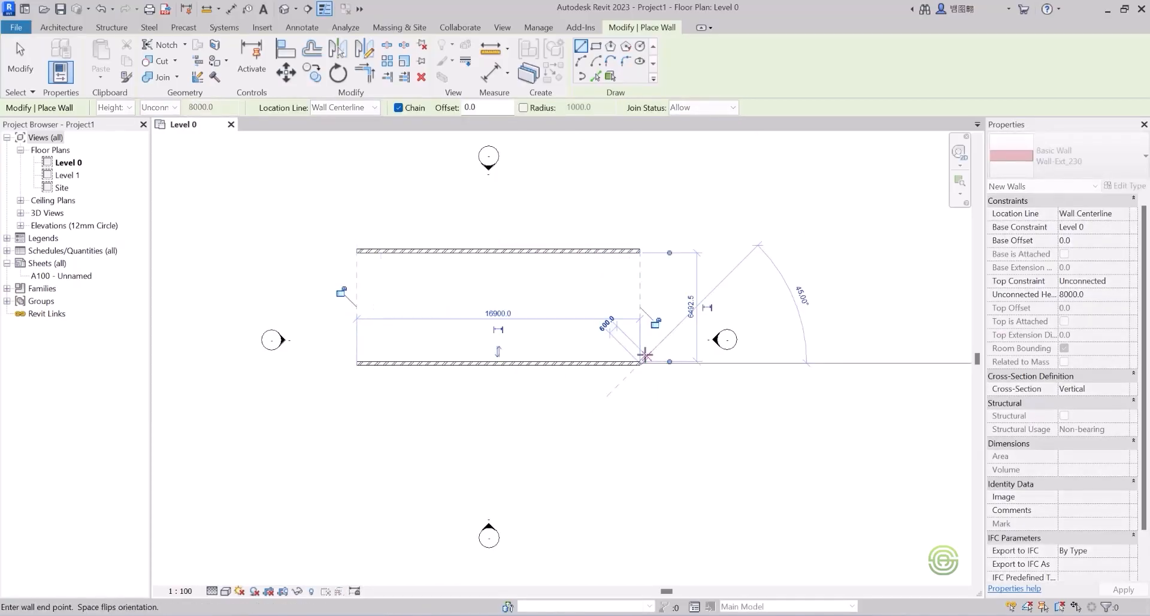
{"action": "key", "text": "Escape"}
{"action": "key", "text": "Escape"}
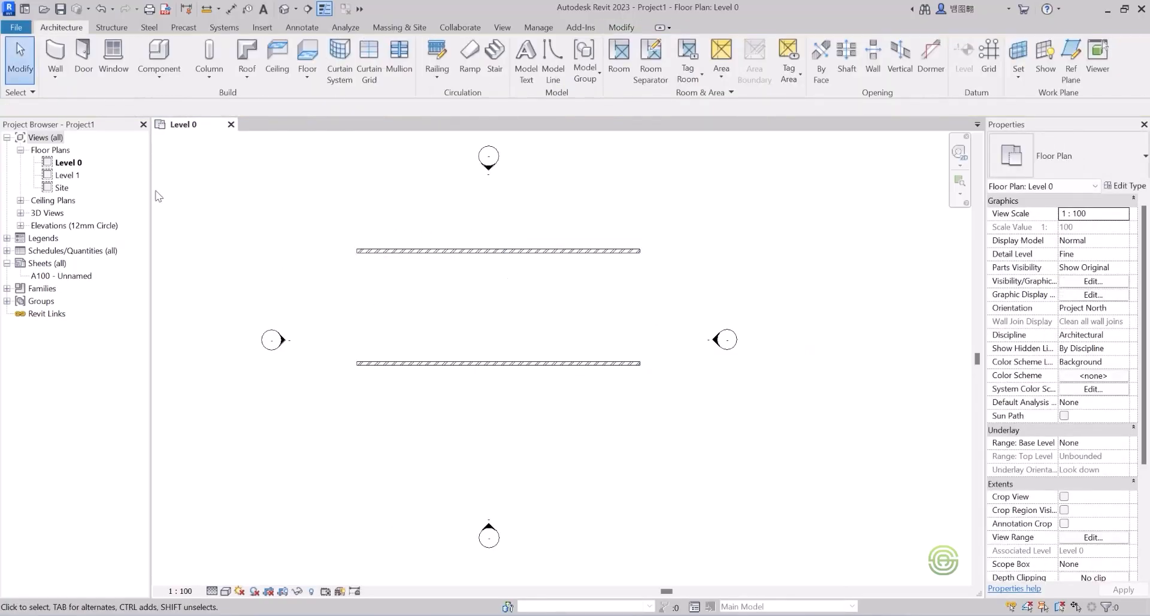
Open the default 3D view and examine both walls and their brick surface from several angles.
{"action": "left_click", "coordinate": [51, 214]}
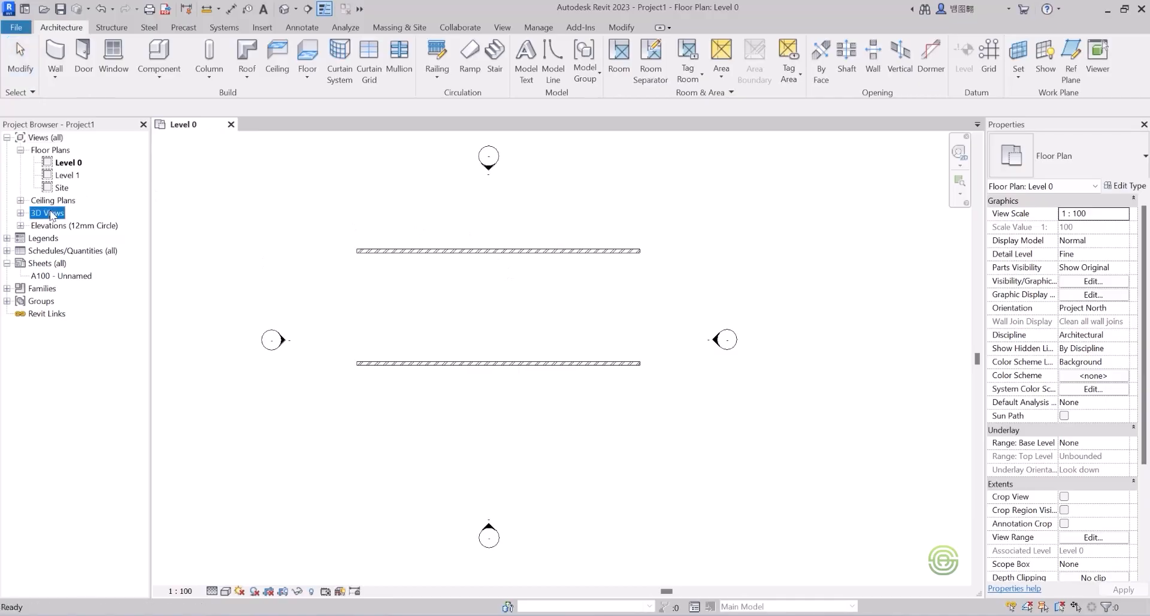
{"action": "left_click", "coordinate": [283, 10]}
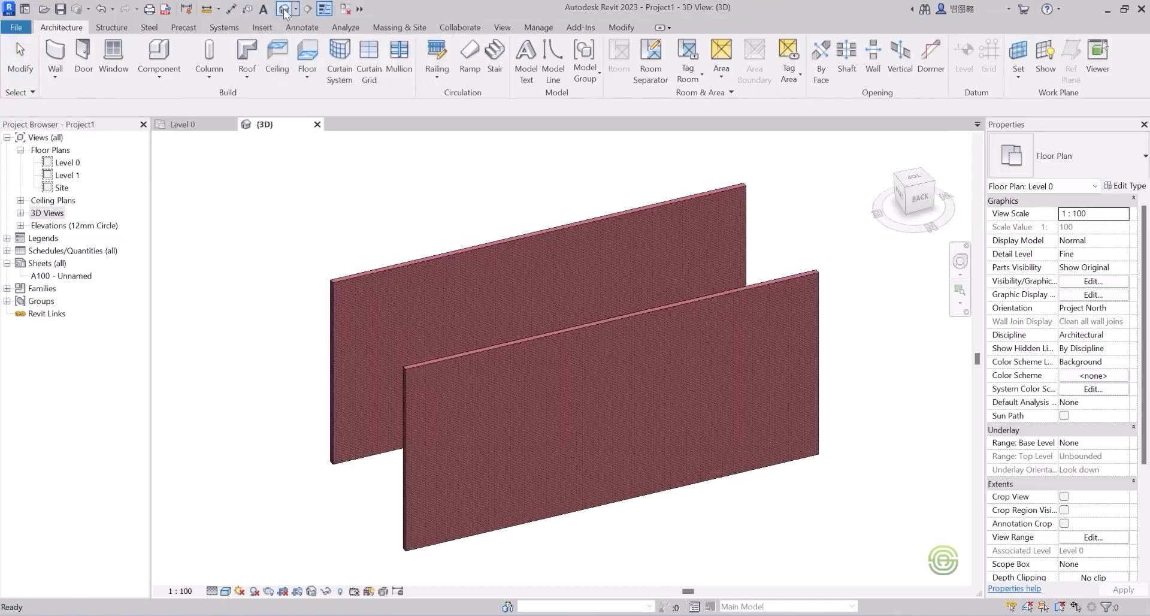
{"action": "middle_click_drag", "start_coordinate": [491, 300], "coordinate": [536, 335], "text": "shift"}
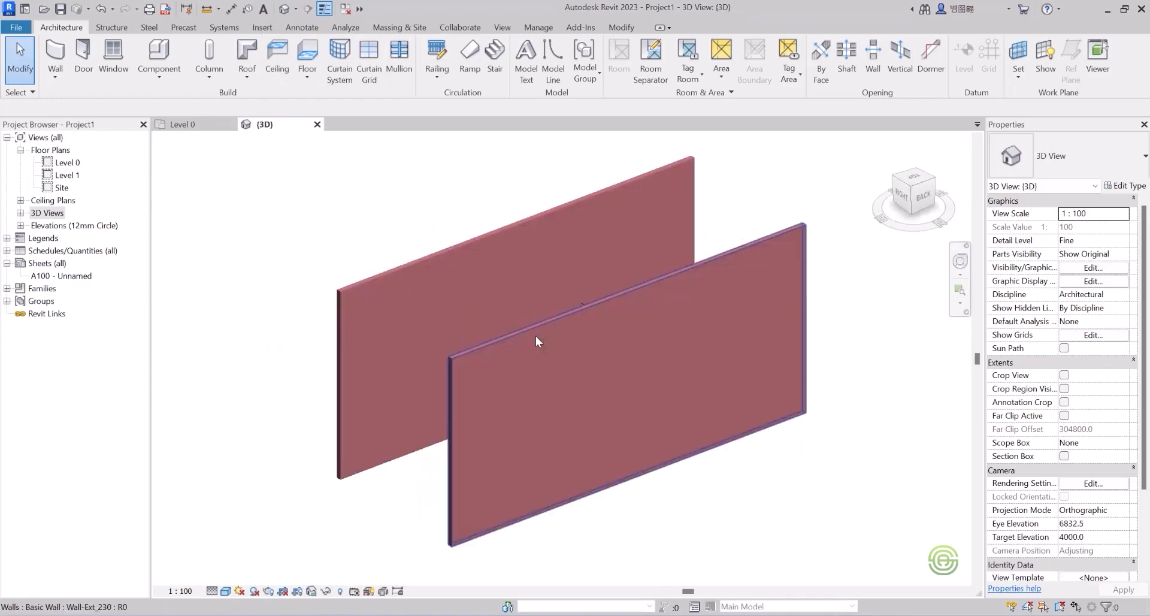
{"action": "scroll", "coordinate": [532, 372], "scroll_direction": "up", "scroll_amount": 5}
{"action": "scroll", "coordinate": [491, 351], "scroll_direction": "up", "scroll_amount": 2}
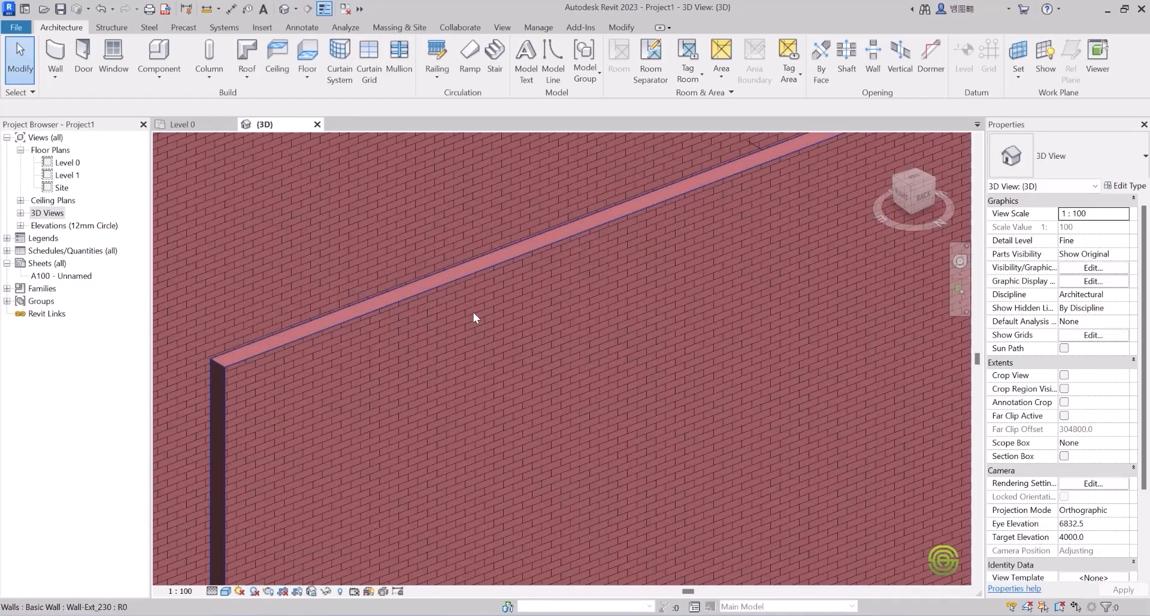
{"action": "scroll", "coordinate": [512, 313], "scroll_direction": "down", "scroll_amount": 5}
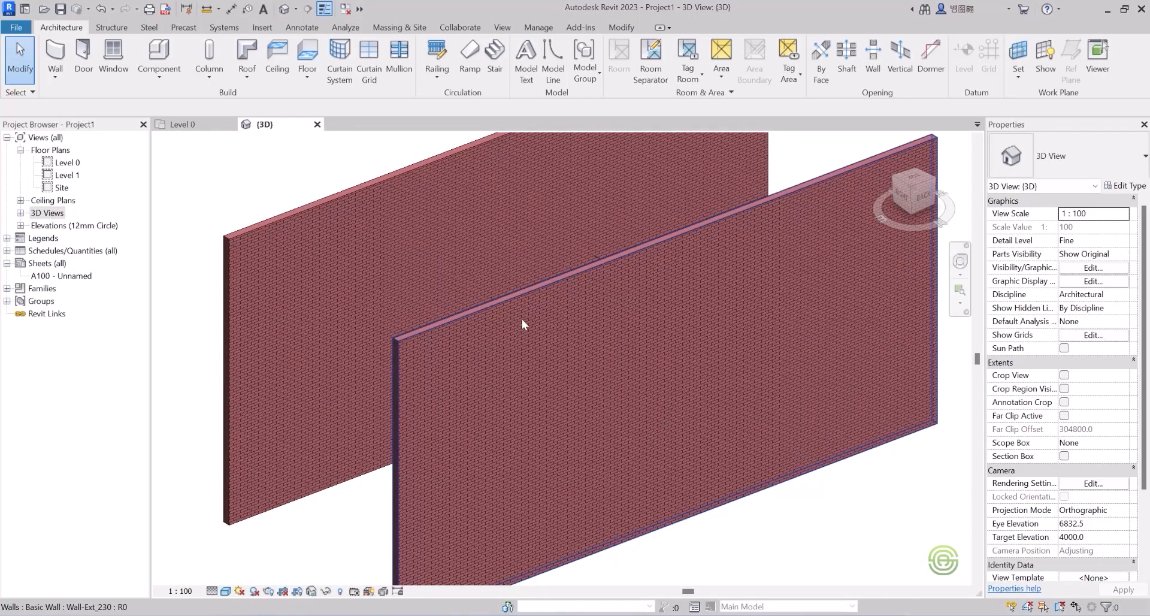
{"action": "scroll", "coordinate": [526, 335], "scroll_direction": "down", "scroll_amount": 3}
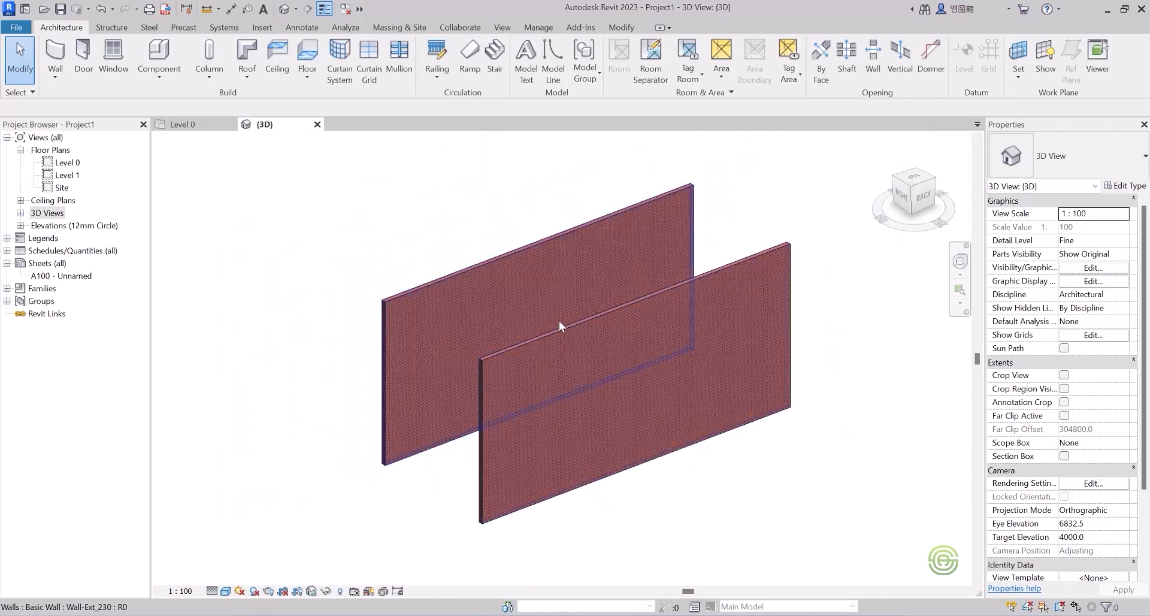
{"action": "middle_click_drag", "start_coordinate": [523, 311], "coordinate": [552, 351], "text": "shift"}
{"action": "scroll", "coordinate": [551, 290], "scroll_direction": "down", "scroll_amount": 2}
{"action": "middle_click_drag", "start_coordinate": [551, 289], "coordinate": [532, 270], "text": "shift"}
{"action": "scroll", "coordinate": [566, 389], "scroll_direction": "up", "scroll_amount": 2}
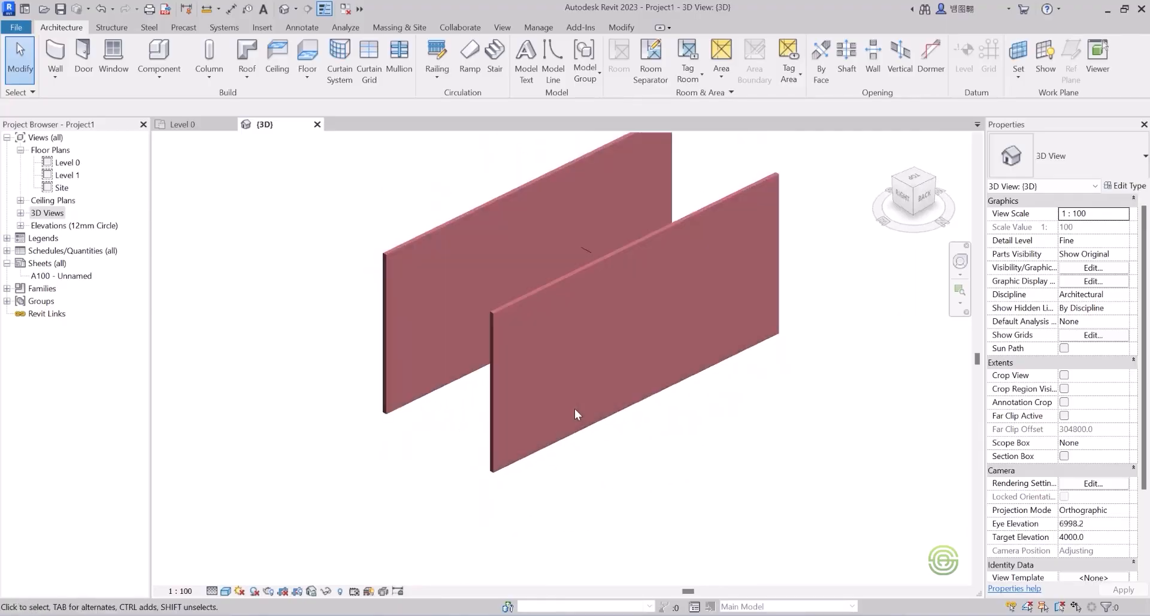
{"action": "scroll", "coordinate": [524, 376], "scroll_direction": "down", "scroll_amount": 1}
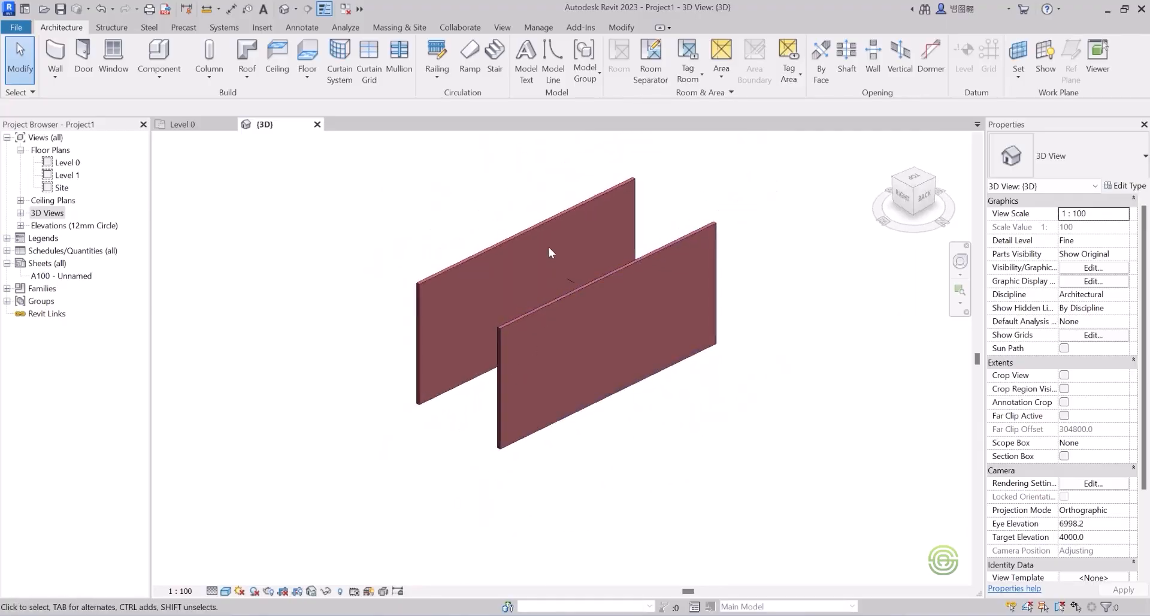
{"action": "scroll", "coordinate": [555, 250], "scroll_direction": "up", "scroll_amount": 1}
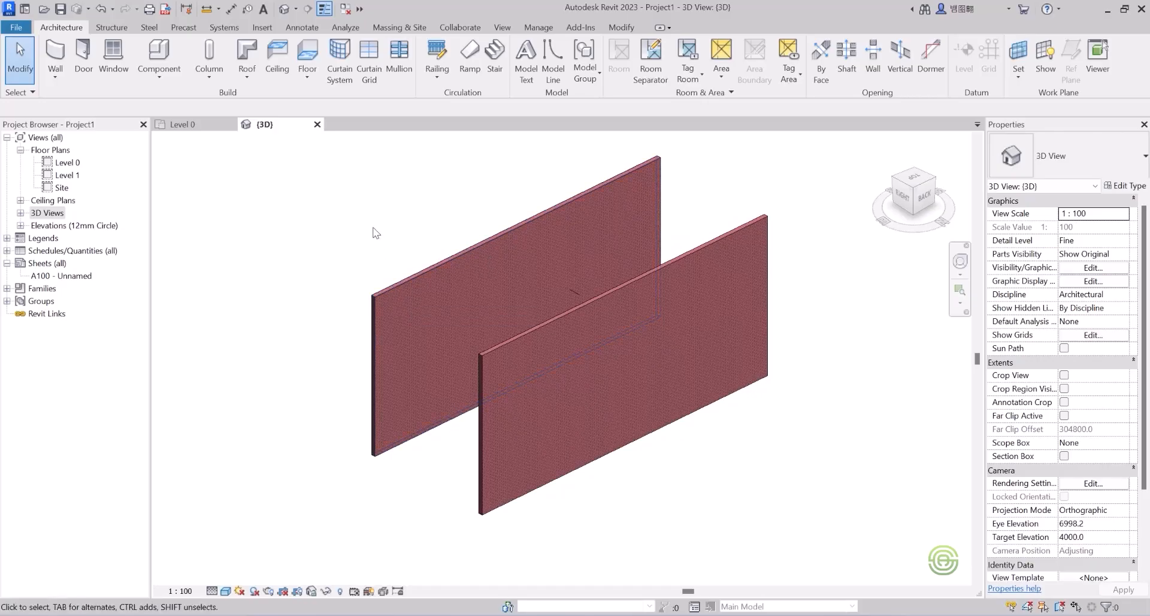
Return to the Level 0 plan and open the layer structure of the upper wall's type for editing.
{"action": "left_click", "coordinate": [182, 124]}
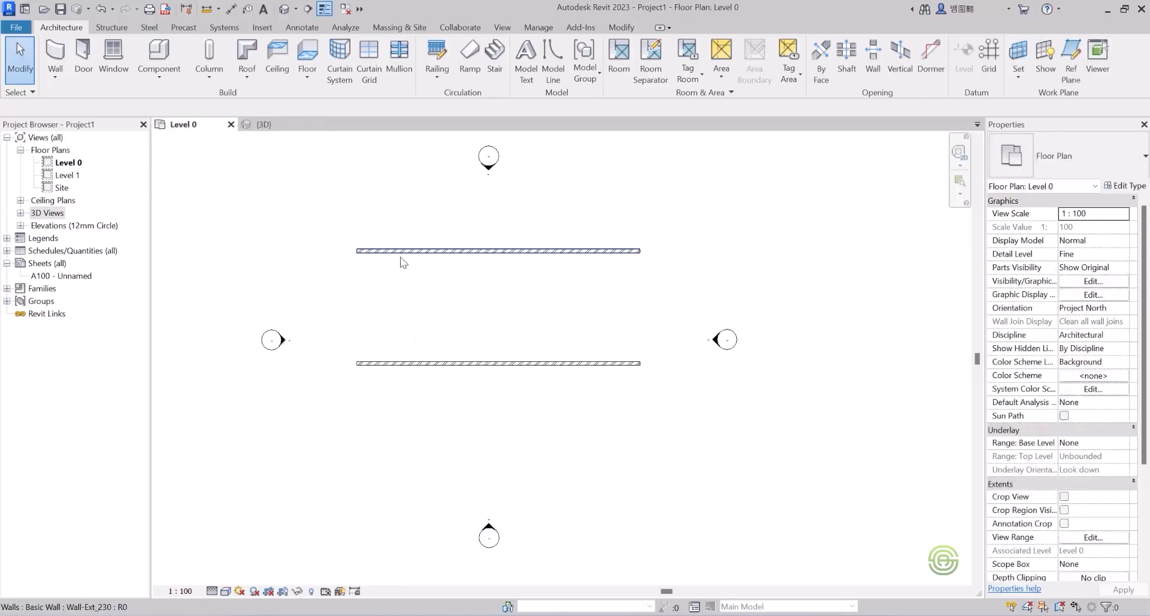
{"action": "left_click", "coordinate": [404, 252]}
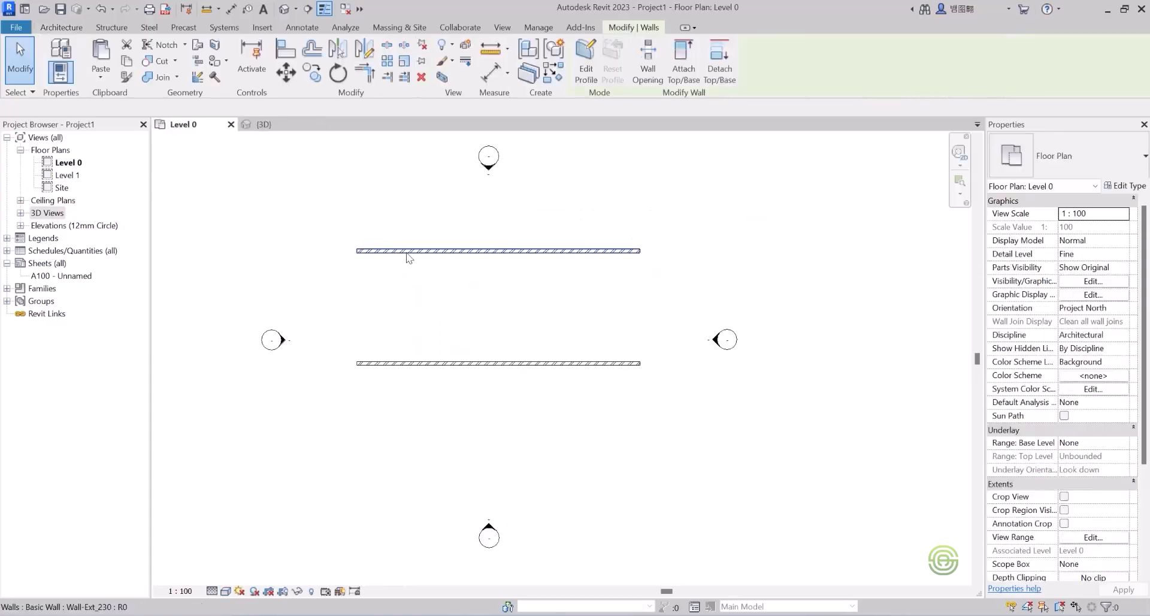
{"action": "left_click", "coordinate": [1125, 186]}
{"action": "left_click_drag", "start_coordinate": [823, 129], "coordinate": [793, 92]}
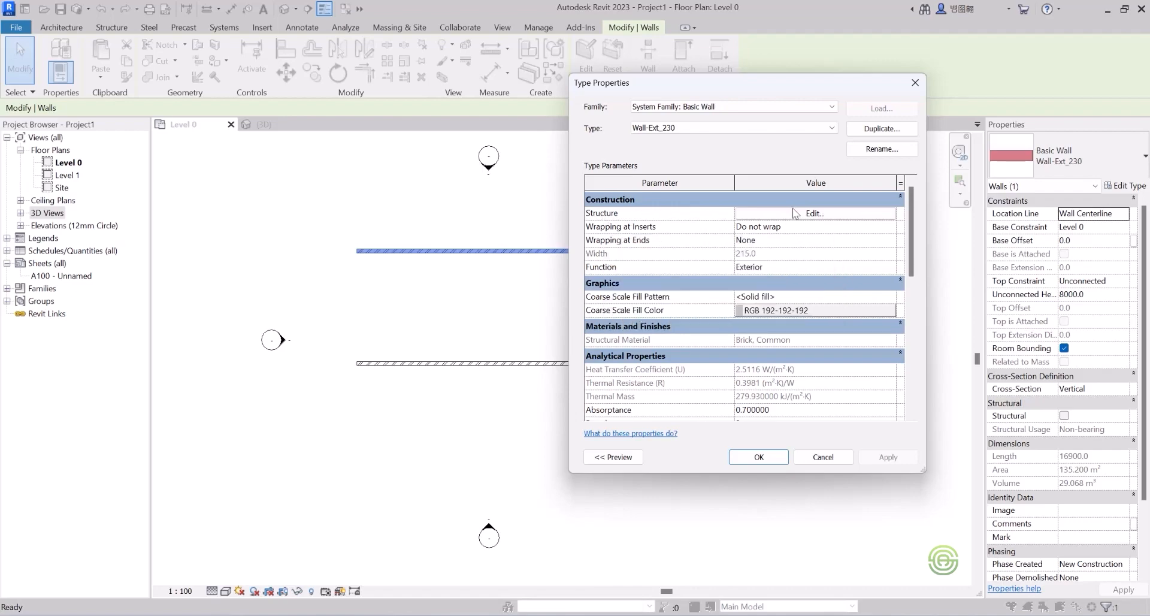
{"action": "left_click", "coordinate": [814, 214]}
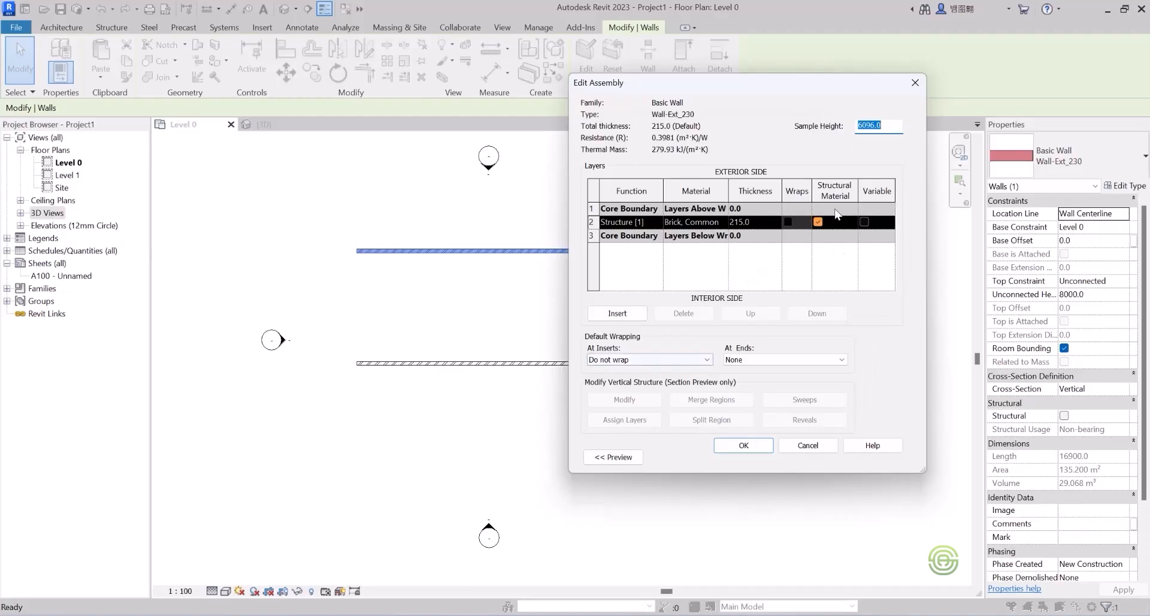
Show the preview of the wall assembly and examine the wall in section, then in floor plan view.
{"action": "left_click", "coordinate": [616, 456]}
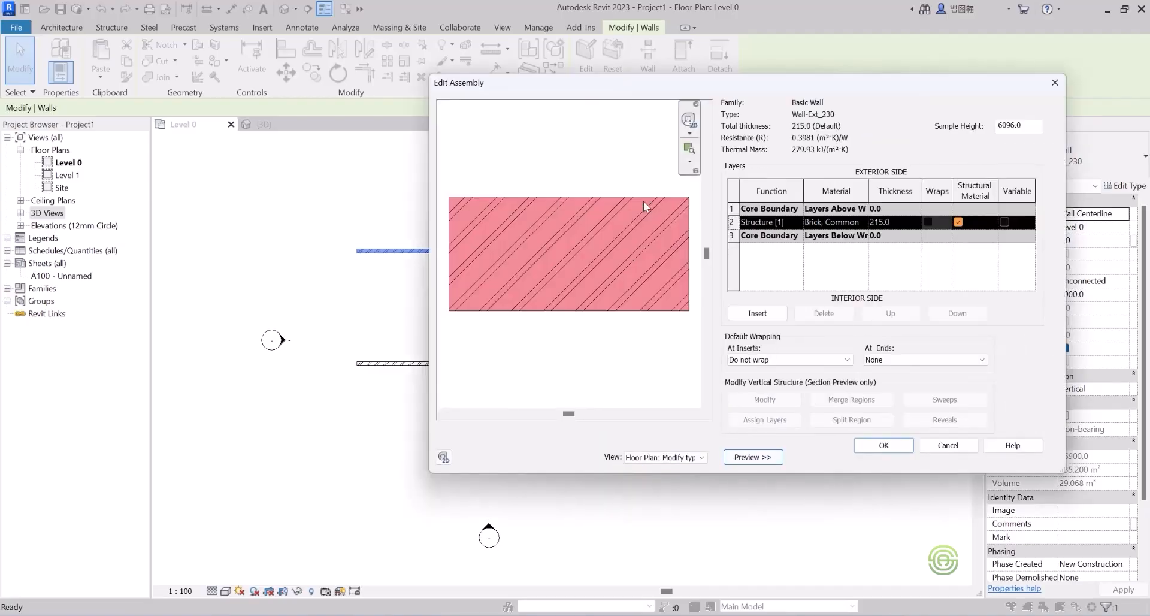
{"action": "left_click_drag", "start_coordinate": [789, 82], "coordinate": [707, 77]}
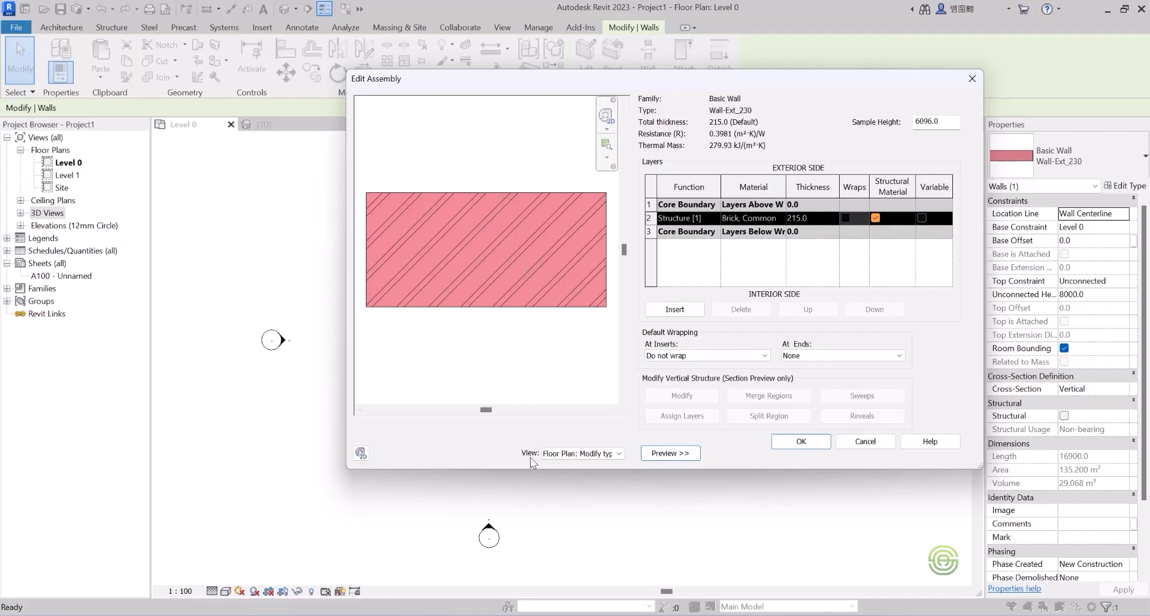
{"action": "left_click", "coordinate": [569, 454]}
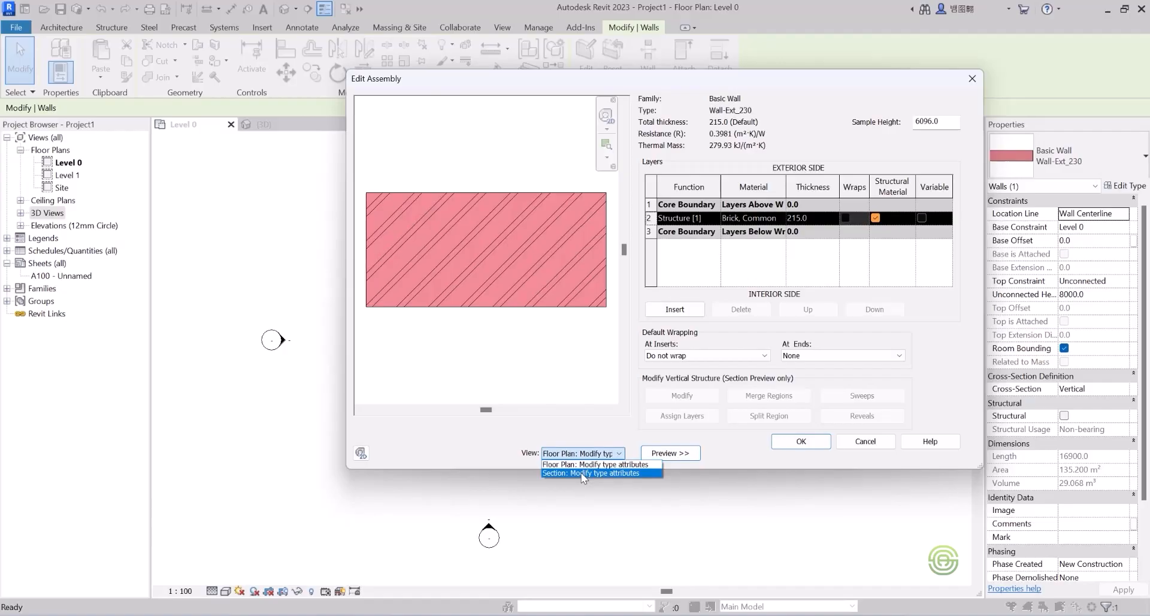
{"action": "left_click", "coordinate": [581, 473]}
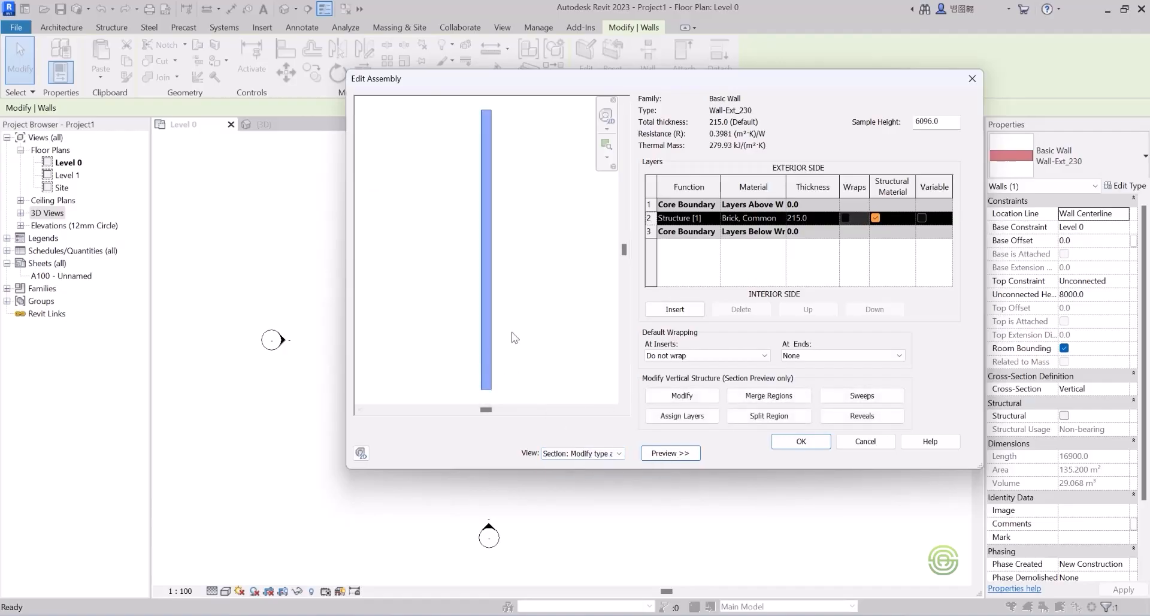
{"action": "scroll", "coordinate": [501, 246], "scroll_direction": "up", "scroll_amount": 5}
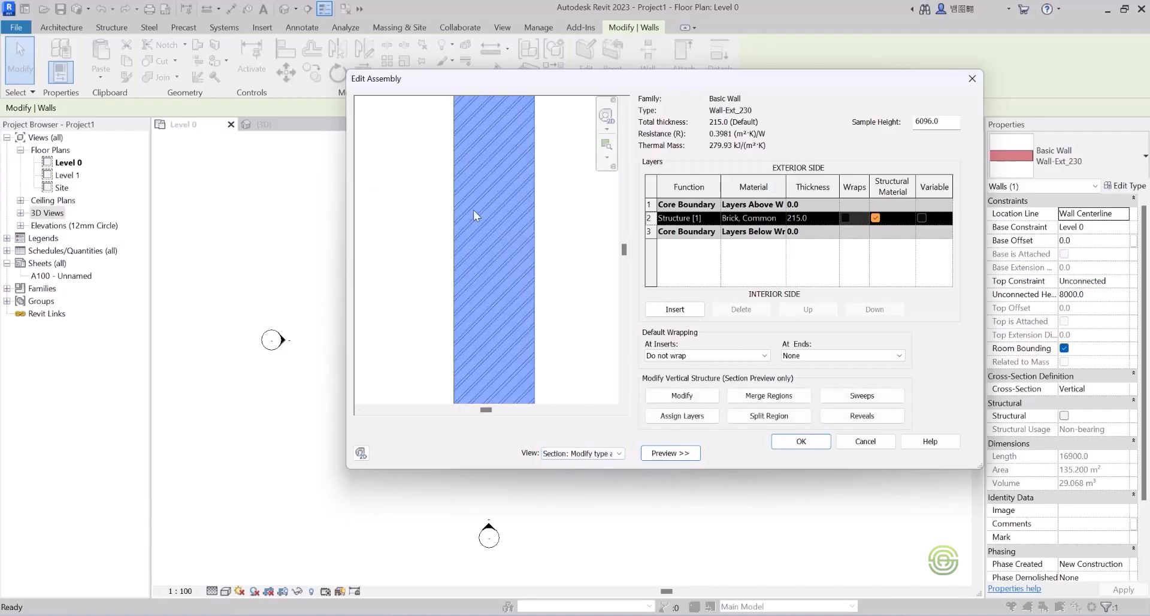
{"action": "scroll", "coordinate": [491, 211], "scroll_direction": "up", "scroll_amount": 2}
{"action": "scroll", "coordinate": [533, 207], "scroll_direction": "down", "scroll_amount": 2}
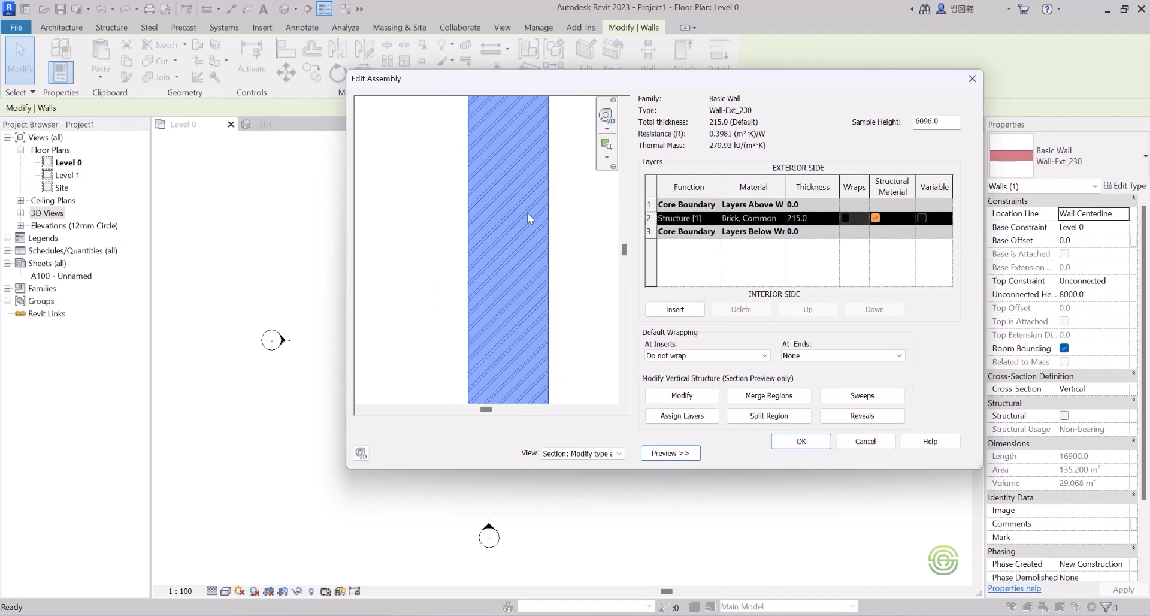
{"action": "scroll", "coordinate": [520, 207], "scroll_direction": "up", "scroll_amount": 2}
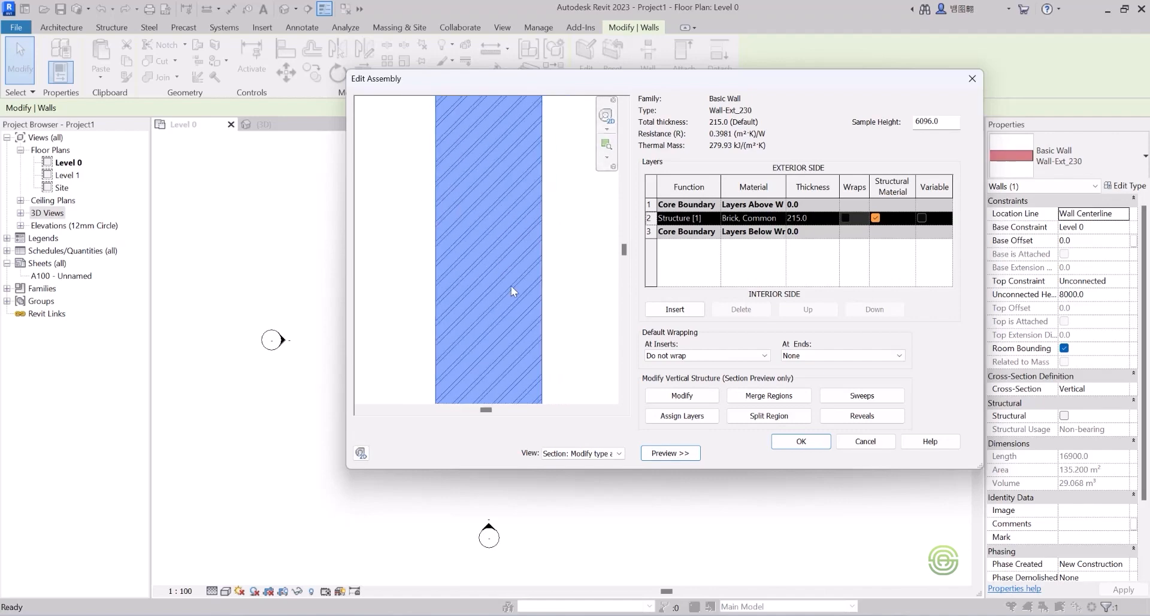
{"action": "left_click", "coordinate": [584, 454]}
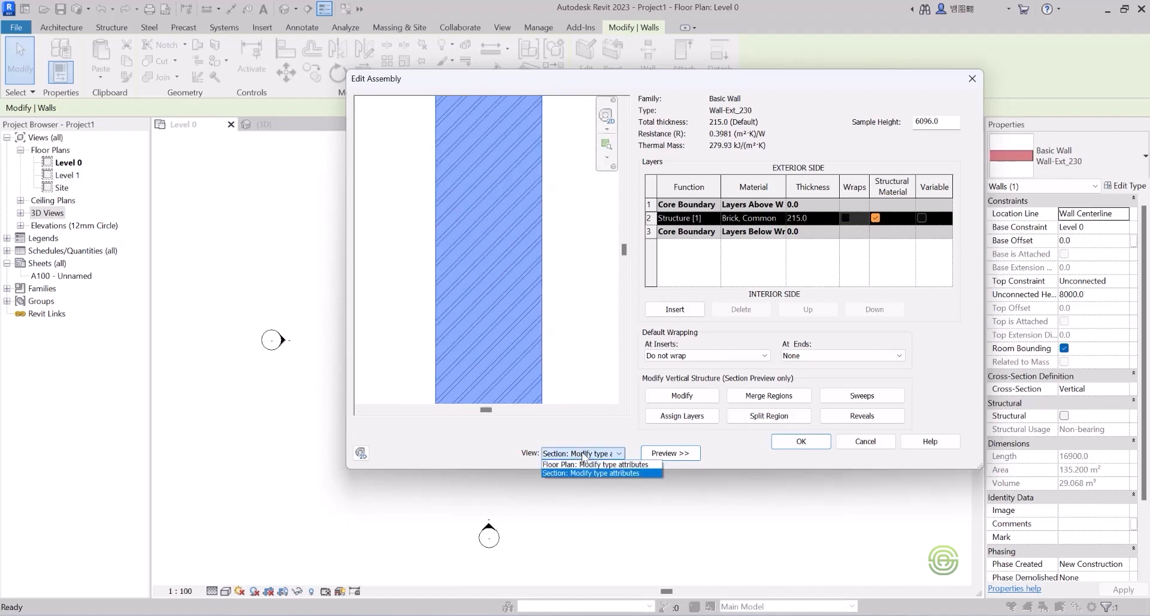
{"action": "left_click", "coordinate": [575, 463]}
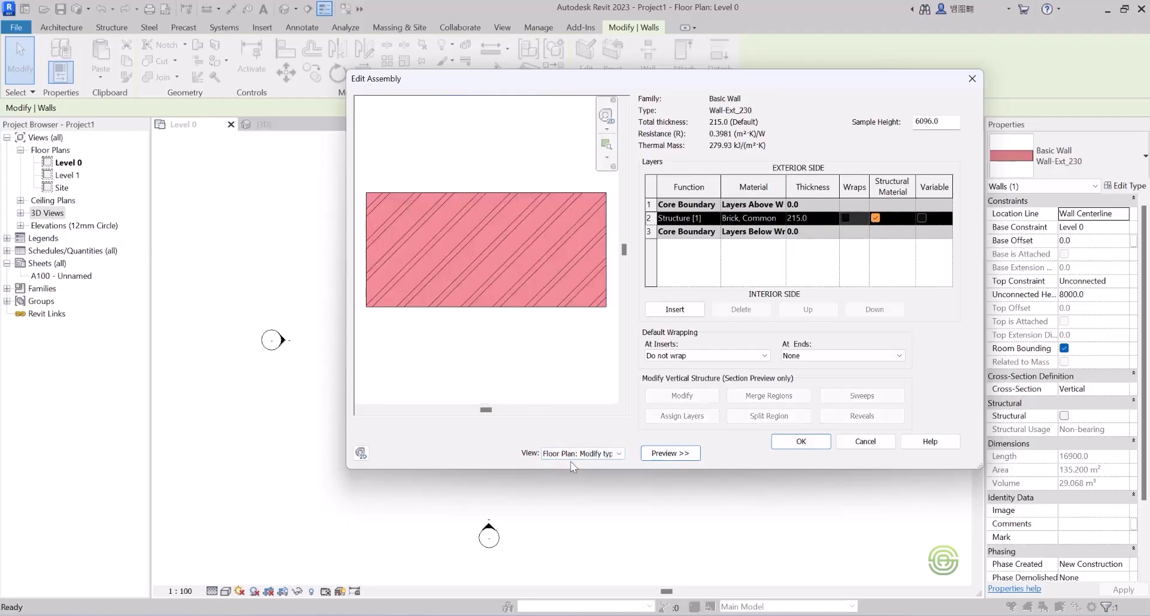
Inspect the wall's section preview up close once more and return the preview to the floor plan view.
{"action": "left_click", "coordinate": [581, 454]}
{"action": "left_click", "coordinate": [574, 474]}
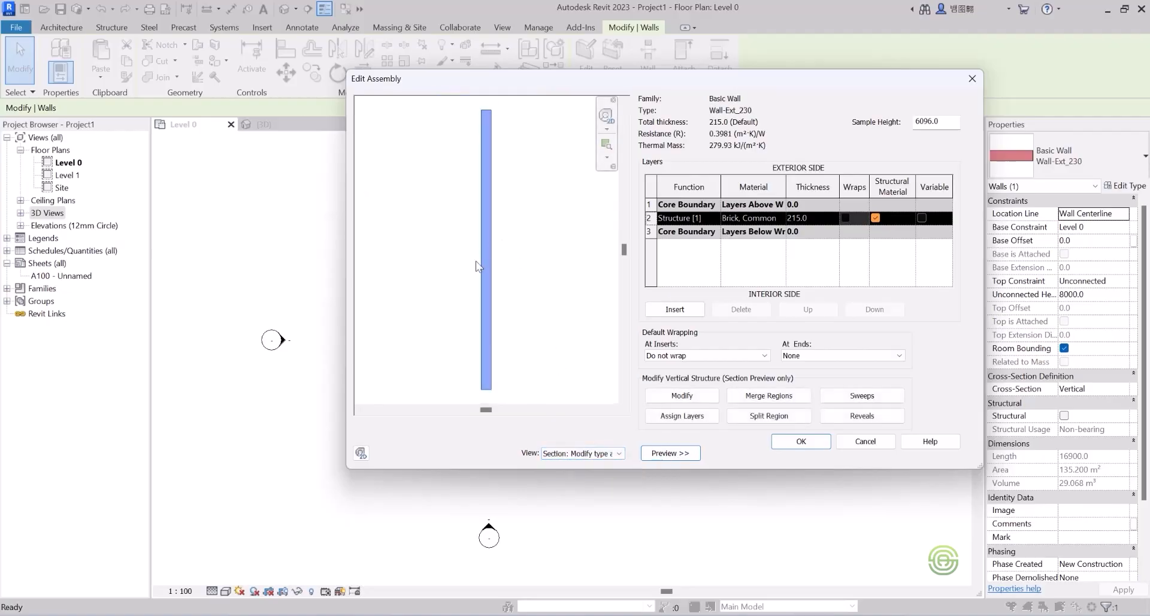
{"action": "scroll", "coordinate": [489, 261], "scroll_direction": "up", "scroll_amount": 5}
{"action": "scroll", "coordinate": [525, 246], "scroll_direction": "up", "scroll_amount": 2}
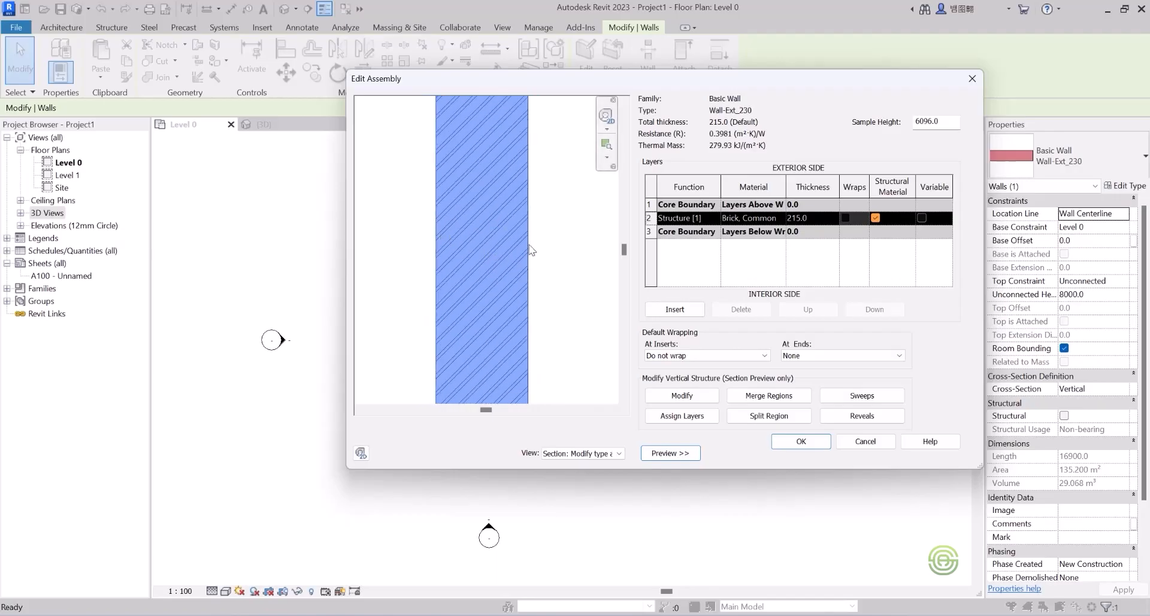
{"action": "left_click", "coordinate": [593, 454]}
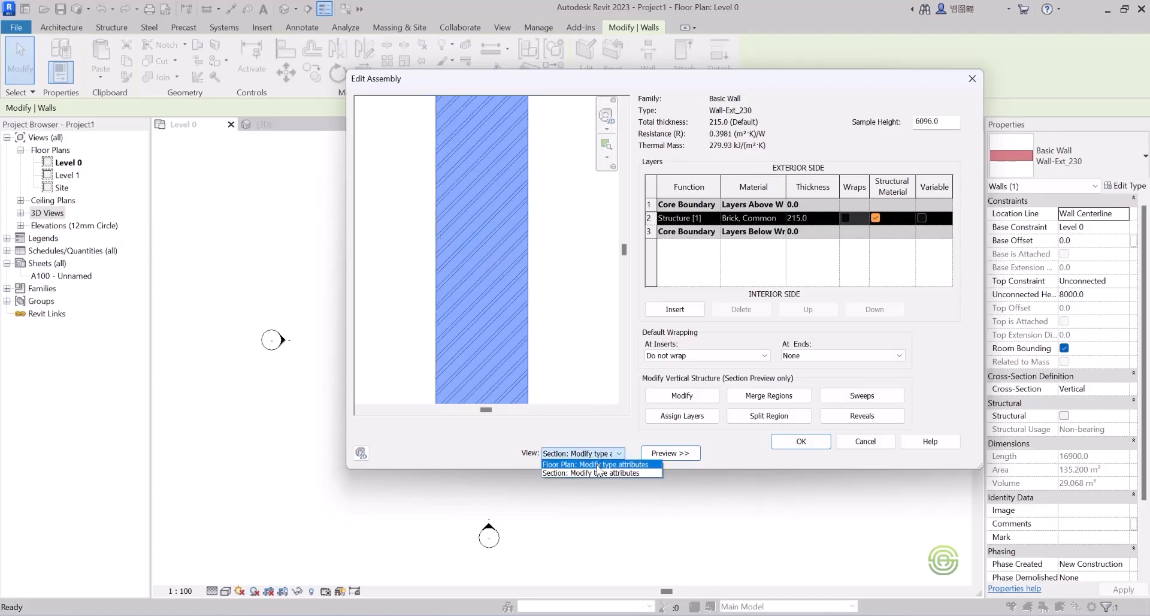
{"action": "left_click", "coordinate": [597, 465]}
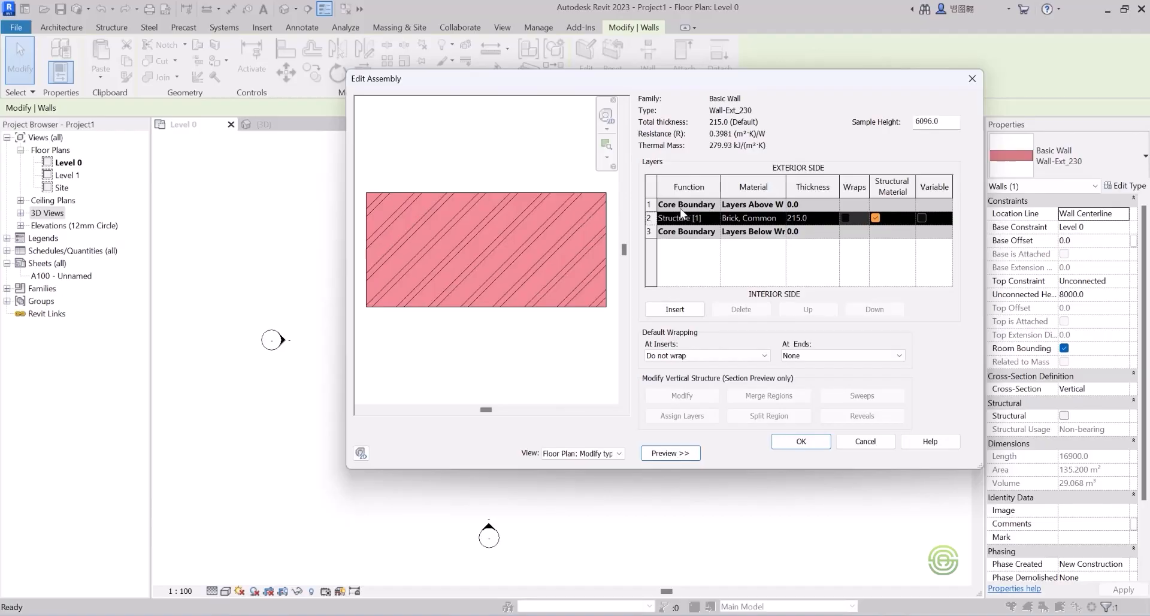
Insert a Finish 1 [4] layer on the exterior side of the brick structure layer with a thickness of 25 mm.
{"action": "left_click", "coordinate": [677, 310]}
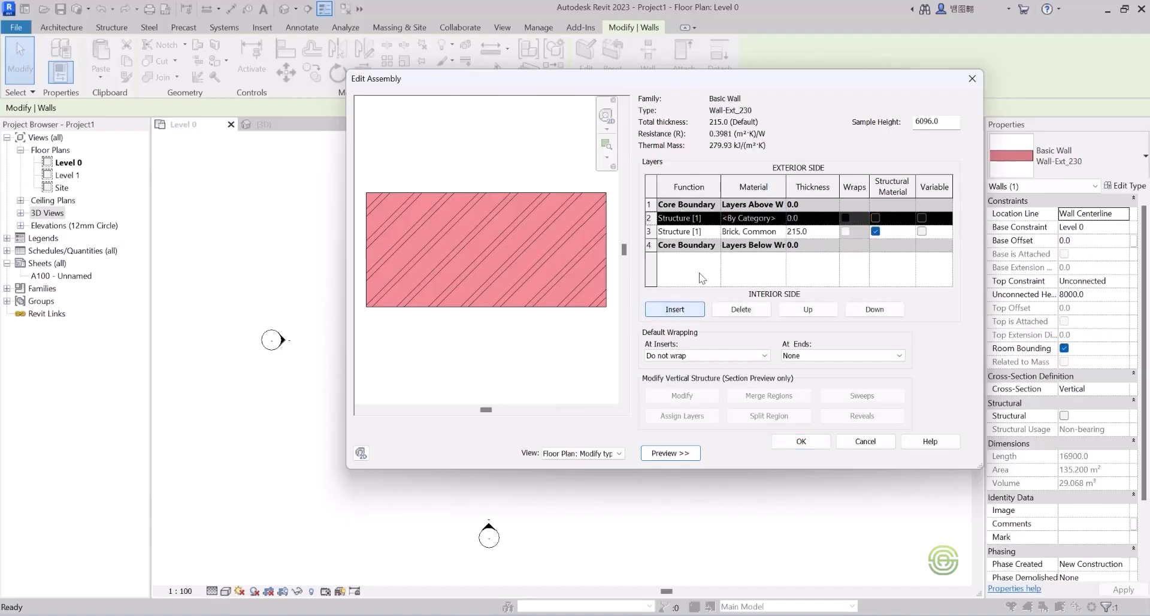
{"action": "left_click", "coordinate": [699, 219]}
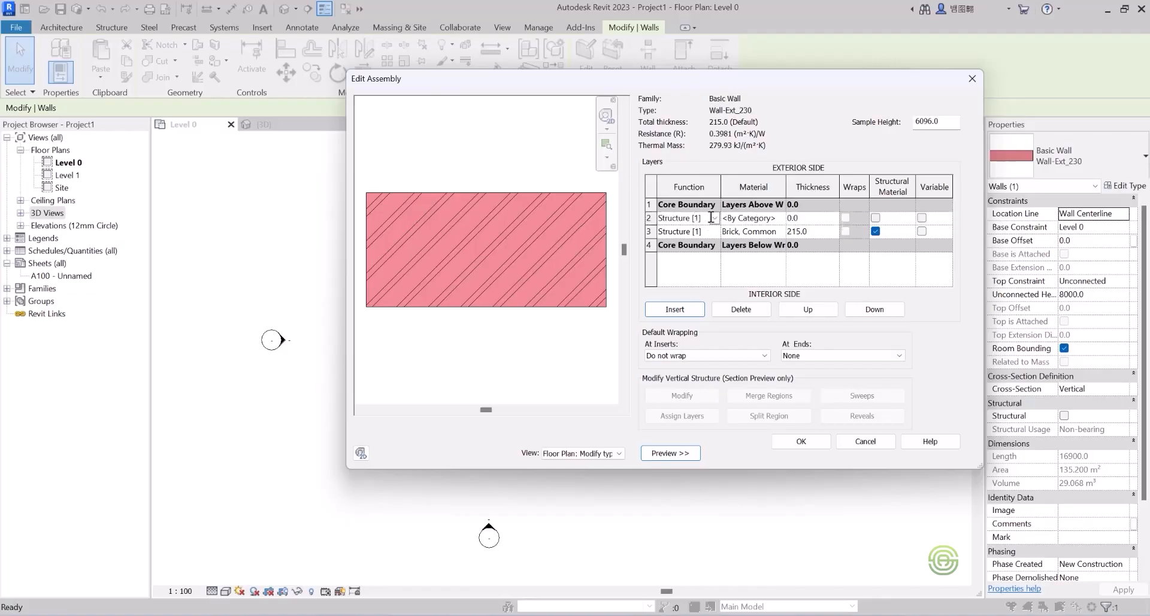
{"action": "left_click", "coordinate": [715, 219]}
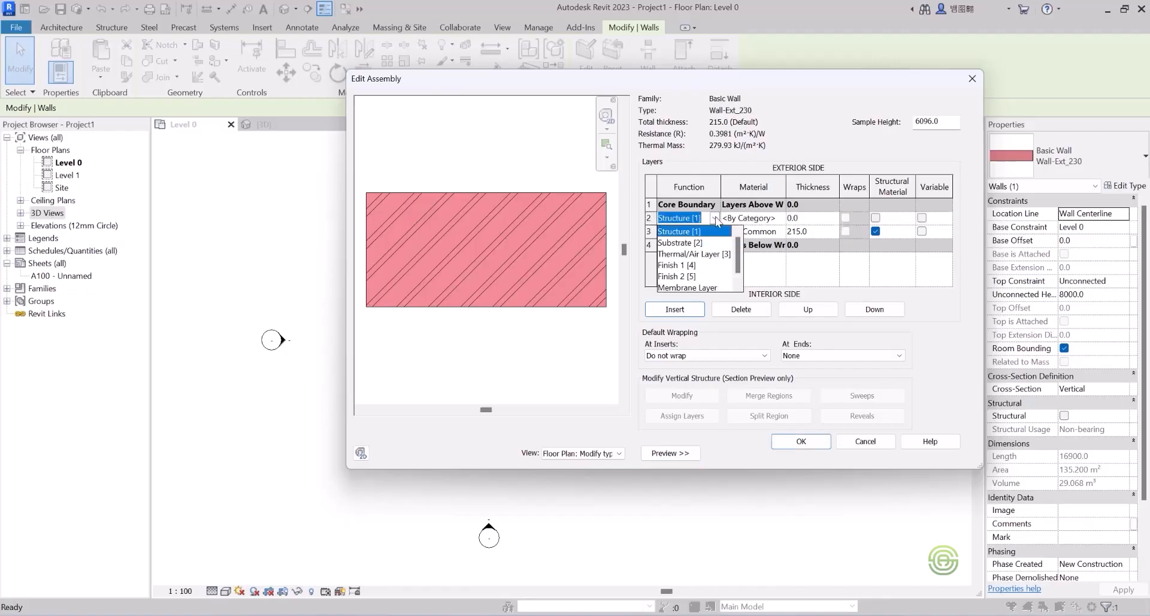
{"action": "left_click", "coordinate": [682, 266]}
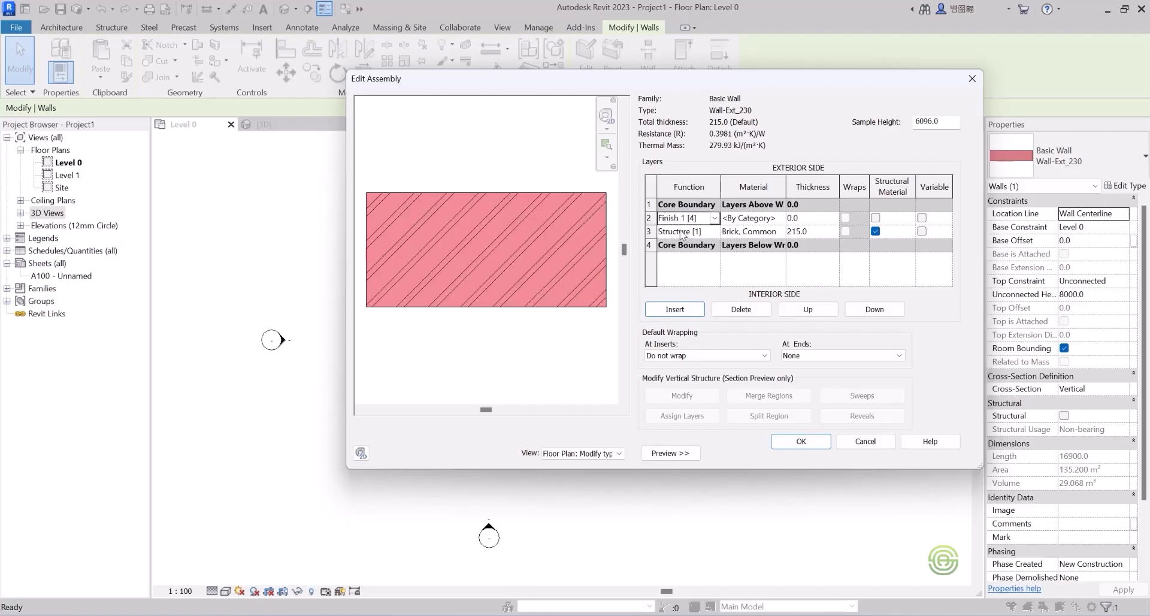
{"action": "left_click", "coordinate": [800, 217]}
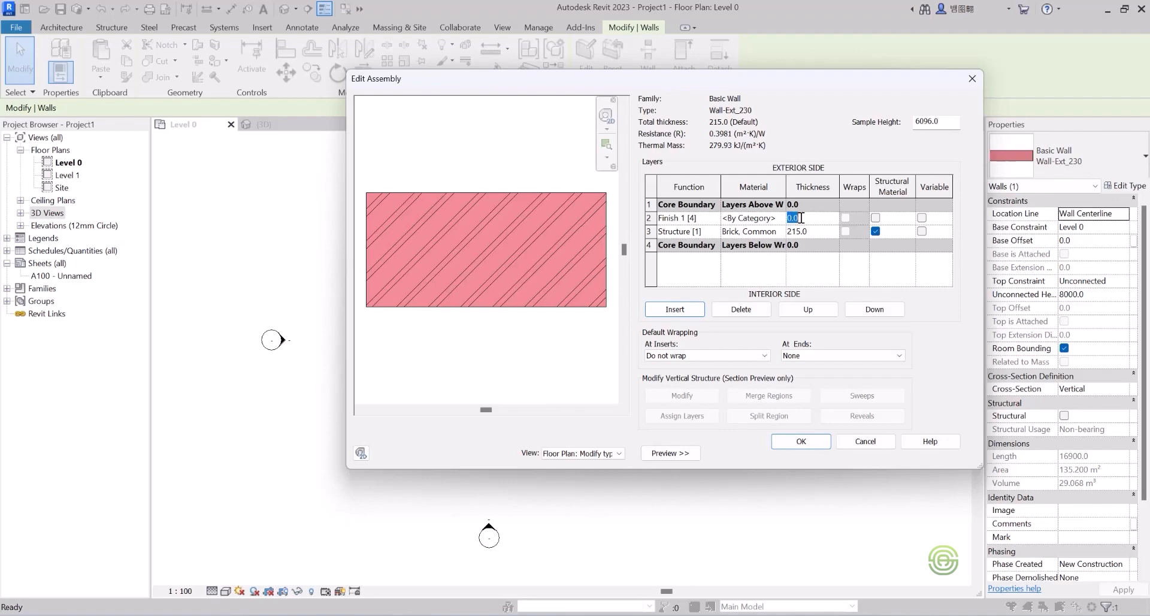
{"action": "type", "text": "25"}
{"action": "key", "text": "Tab"}
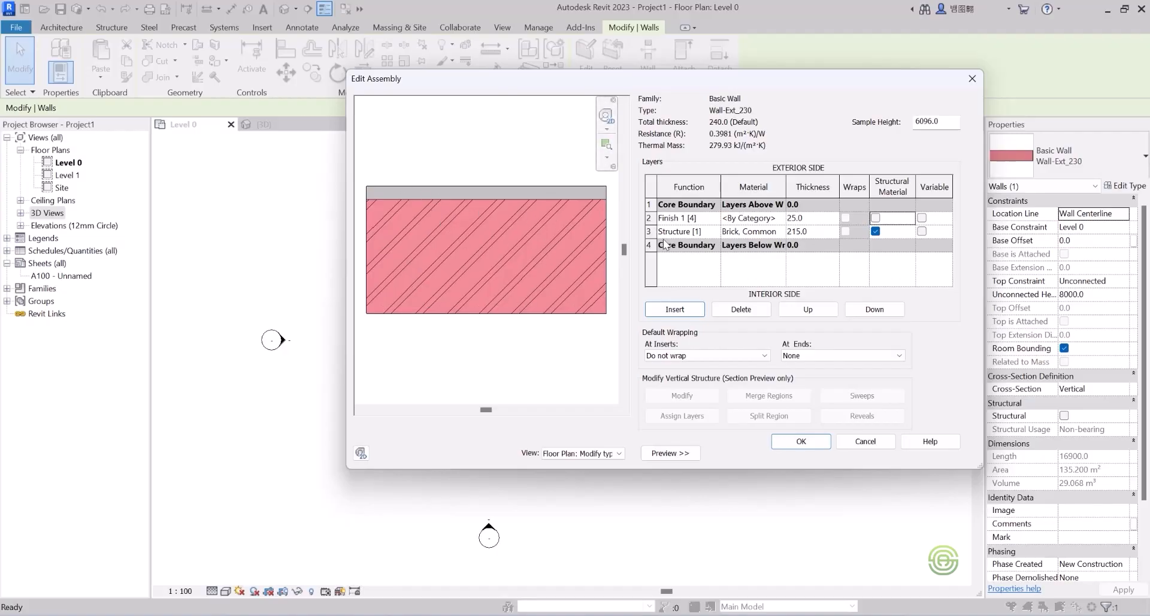
Review the layer function options available for the Finish 1 [4] layer, keeping its function.
{"action": "left_click", "coordinate": [744, 232]}
{"action": "left_click", "coordinate": [708, 221]}
{"action": "left_click", "coordinate": [708, 221]}
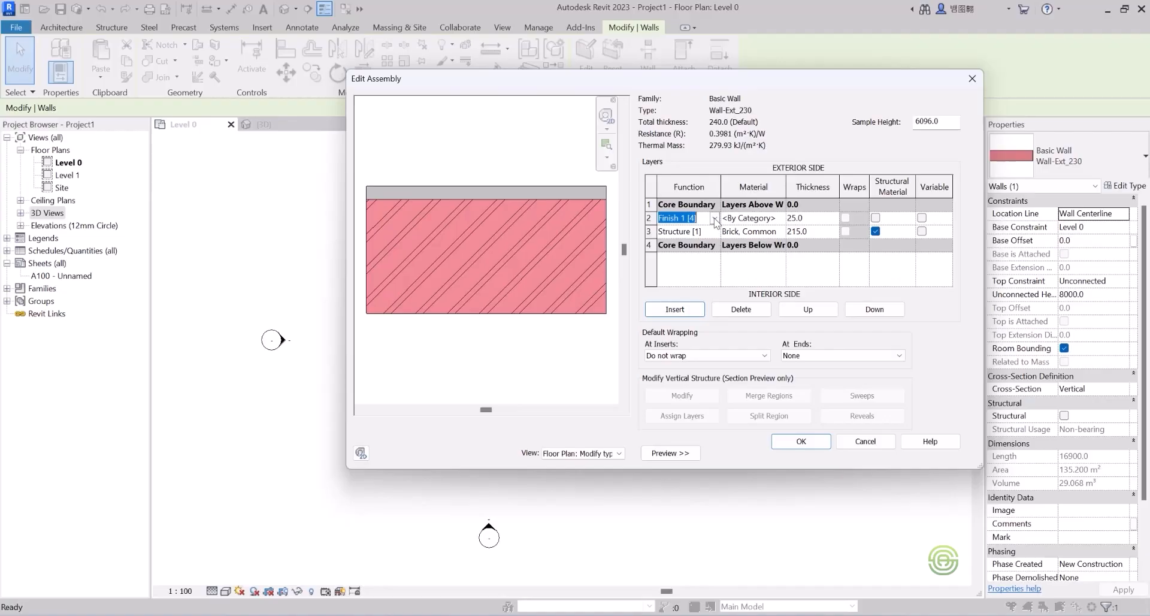
{"action": "left_click", "coordinate": [714, 219]}
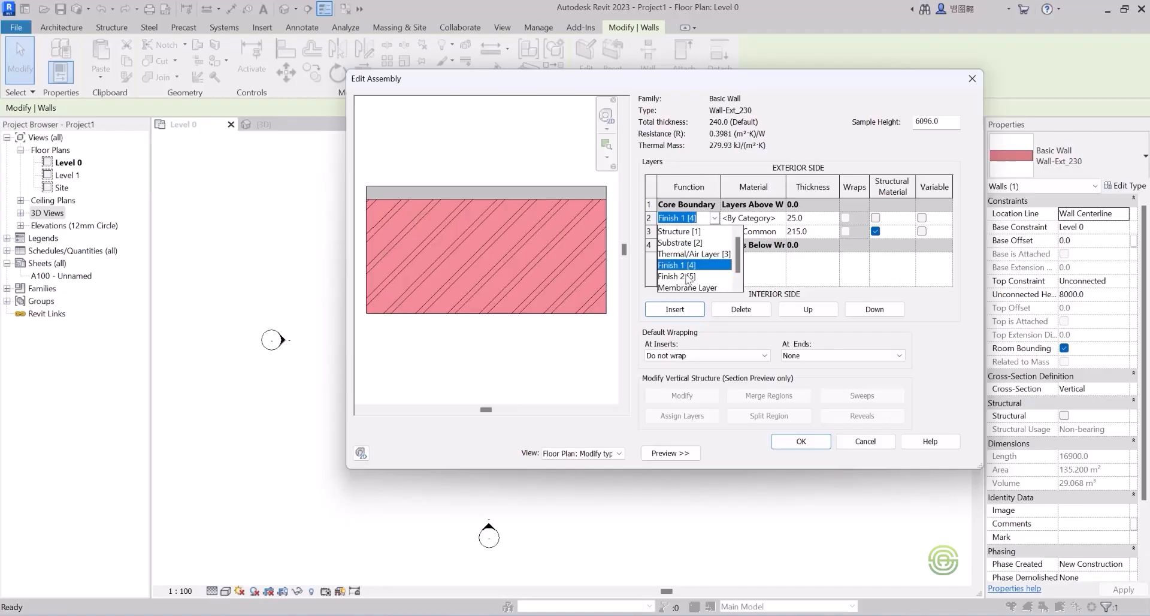
{"action": "scroll", "coordinate": [683, 277], "scroll_direction": "down", "scroll_amount": 1}
{"action": "left_click", "coordinate": [681, 256]}
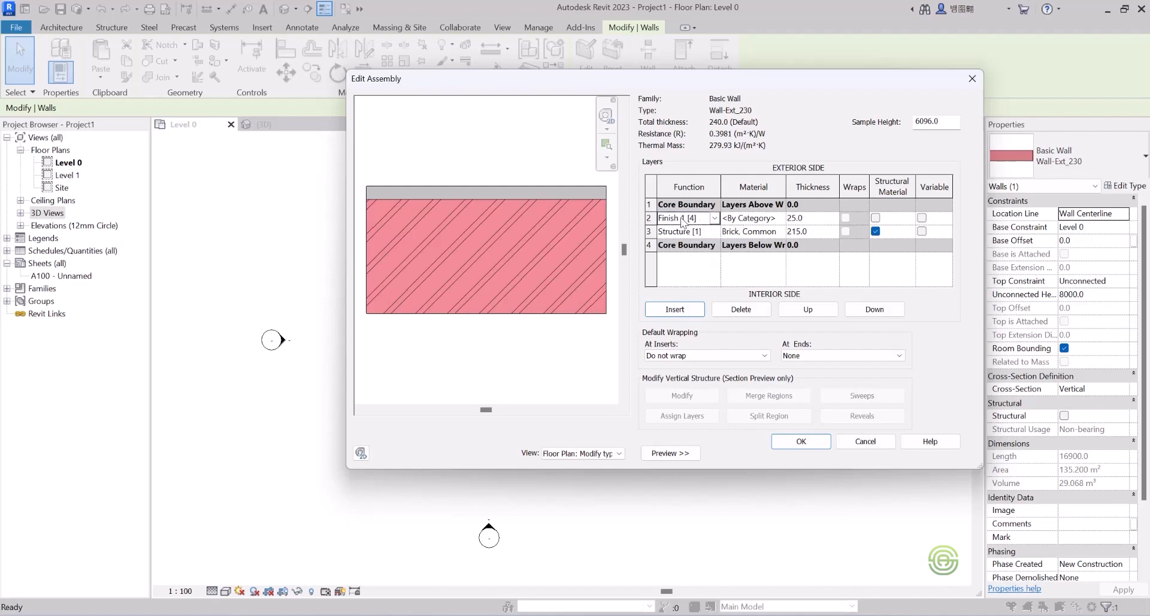
{"action": "left_click_drag", "start_coordinate": [697, 218], "coordinate": [658, 221]}
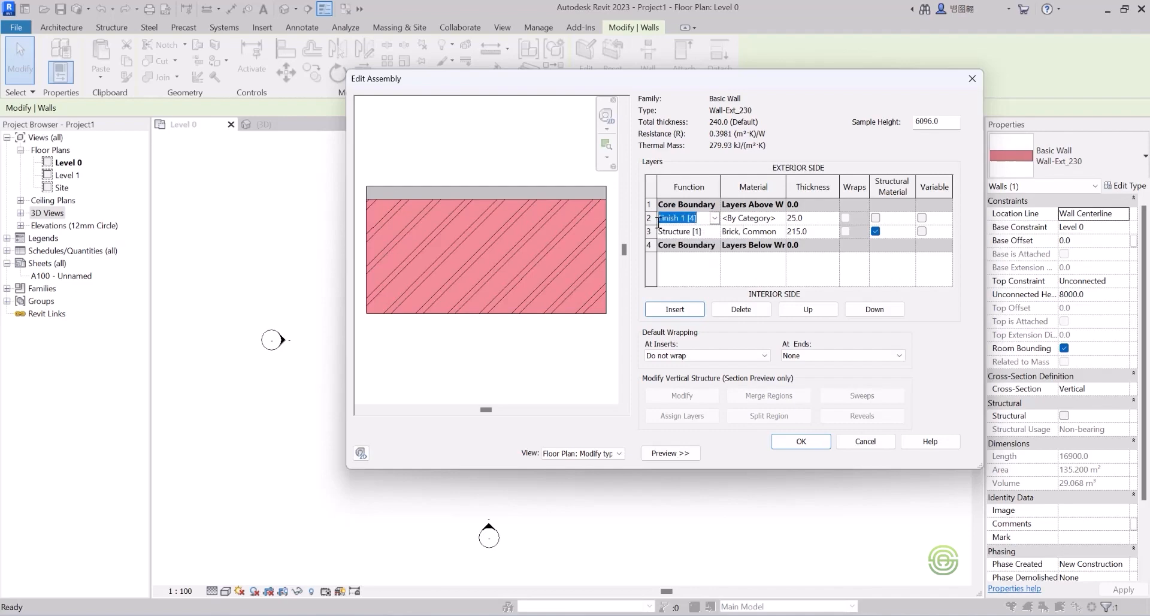
{"action": "left_click", "coordinate": [714, 218]}
{"action": "left_click", "coordinate": [714, 219]}
{"action": "left_click", "coordinate": [713, 218]}
{"action": "left_click", "coordinate": [712, 219]}
{"action": "left_click", "coordinate": [705, 217]}
Insert another layer above Finish 1 [4] with the function Finish 2 [5] and a thickness of 25 mm.
{"action": "left_click", "coordinate": [672, 311]}
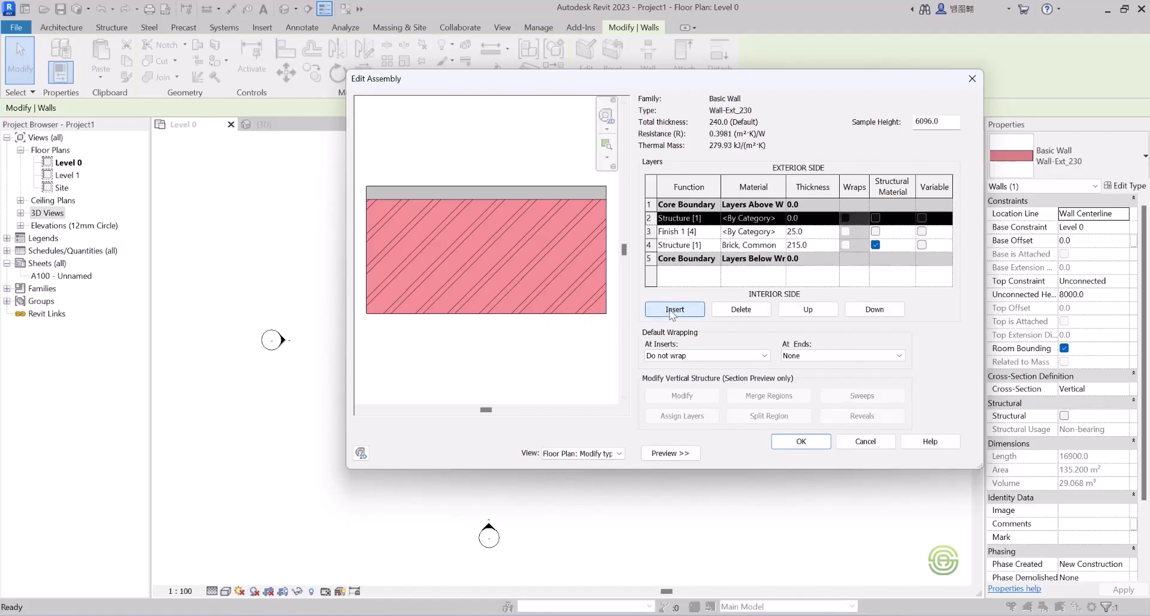
{"action": "left_click", "coordinate": [723, 219]}
{"action": "left_click", "coordinate": [712, 218]}
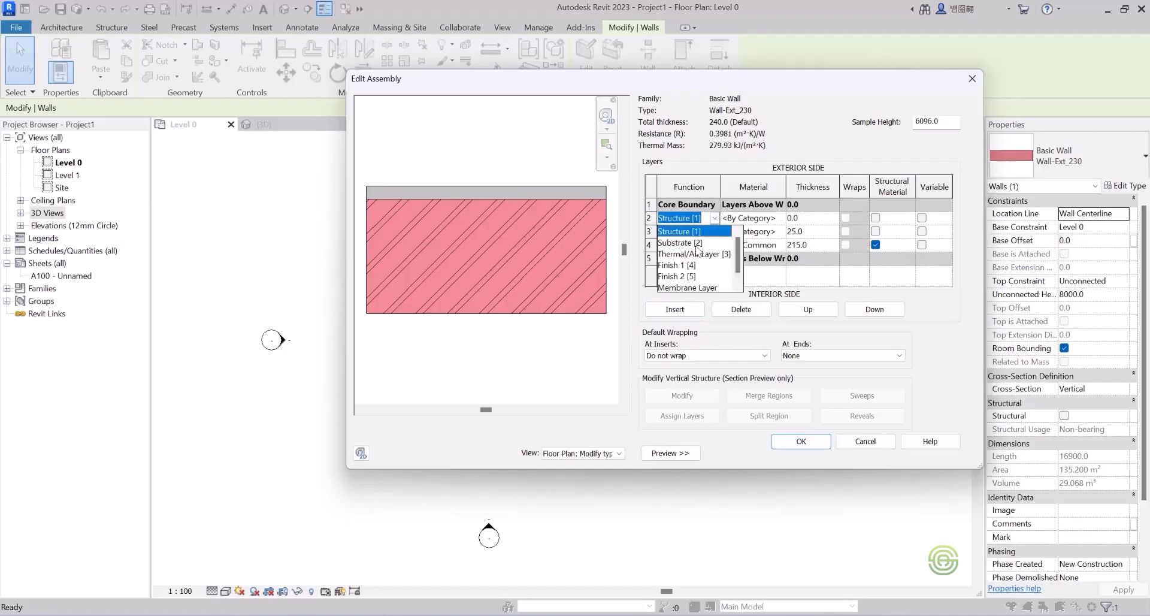
{"action": "left_click", "coordinate": [676, 278]}
{"action": "left_click", "coordinate": [798, 219]}
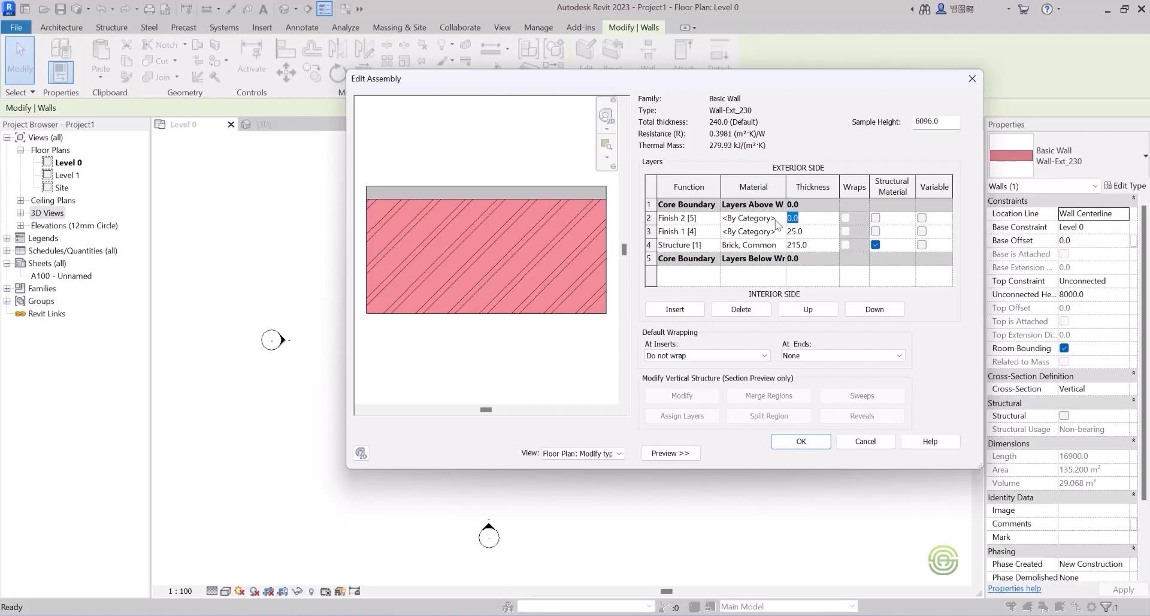
{"action": "type", "text": "25"}
{"action": "key", "text": "Tab"}
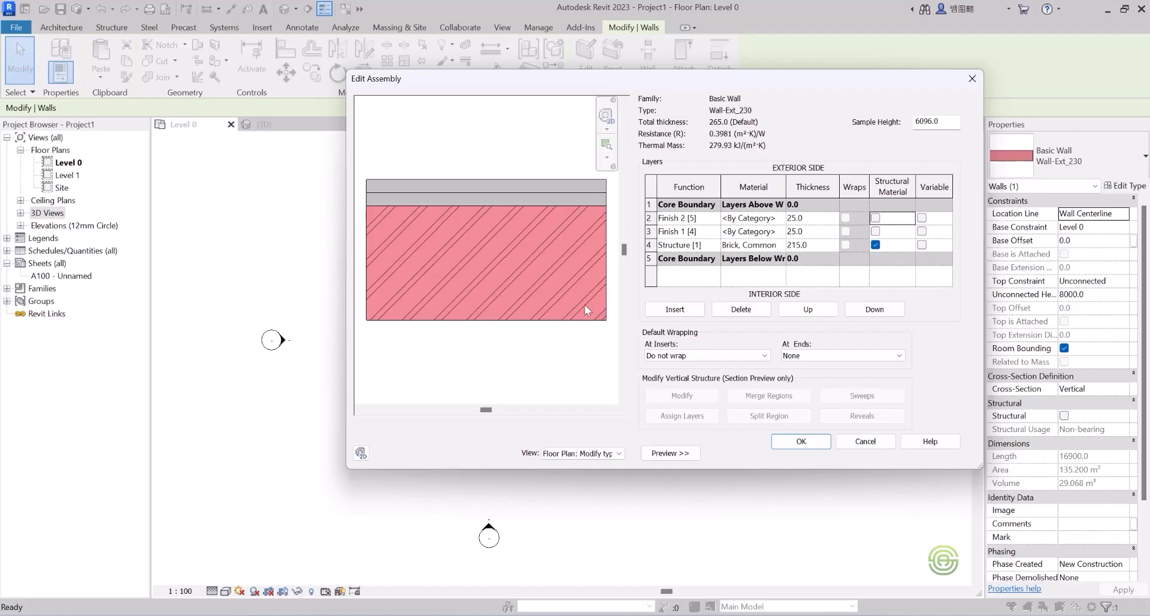
Move the Finish 2 [5] layer below the brick structure layer, to the interior side of the wall.
{"action": "left_click", "coordinate": [669, 217]}
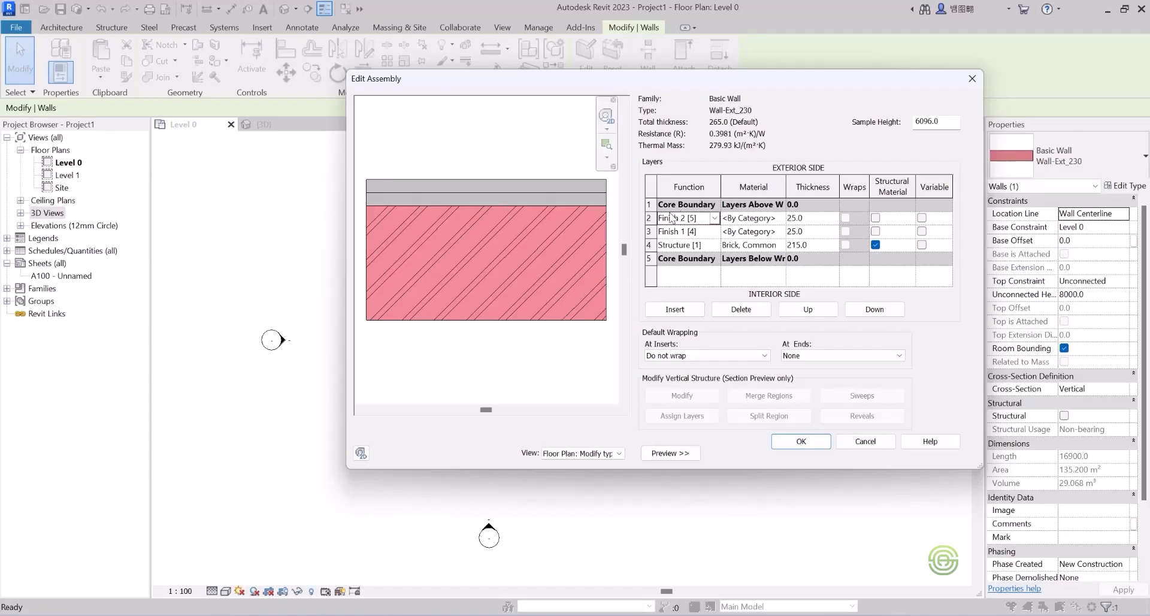
{"action": "double_click", "coordinate": [682, 217]}
{"action": "left_click", "coordinate": [696, 217]}
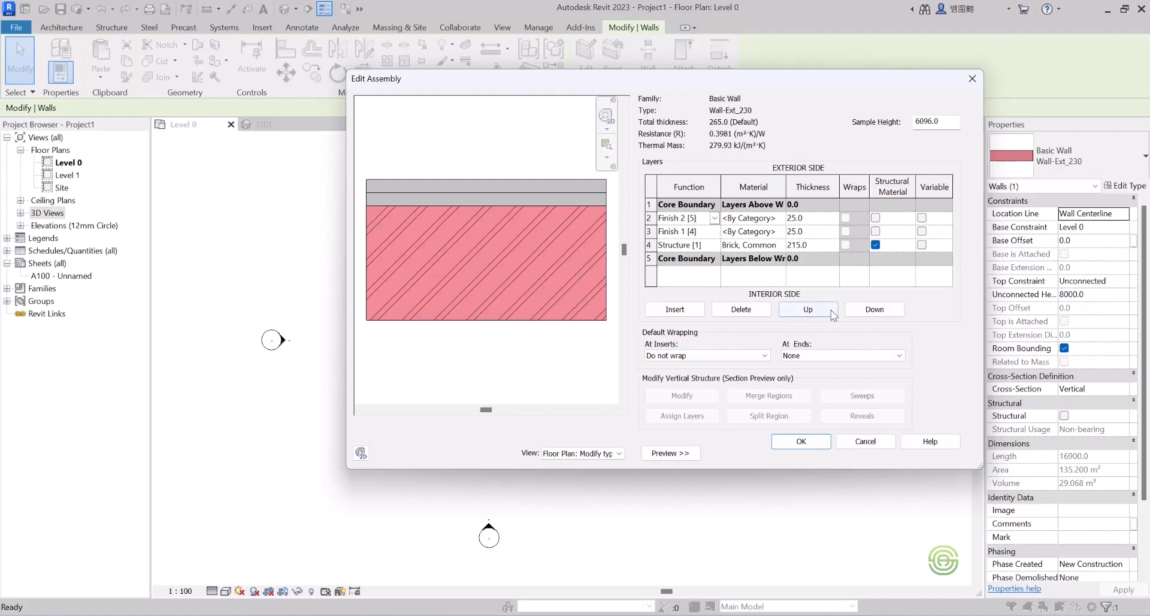
{"action": "left_click", "coordinate": [870, 312]}
{"action": "left_click", "coordinate": [869, 312]}
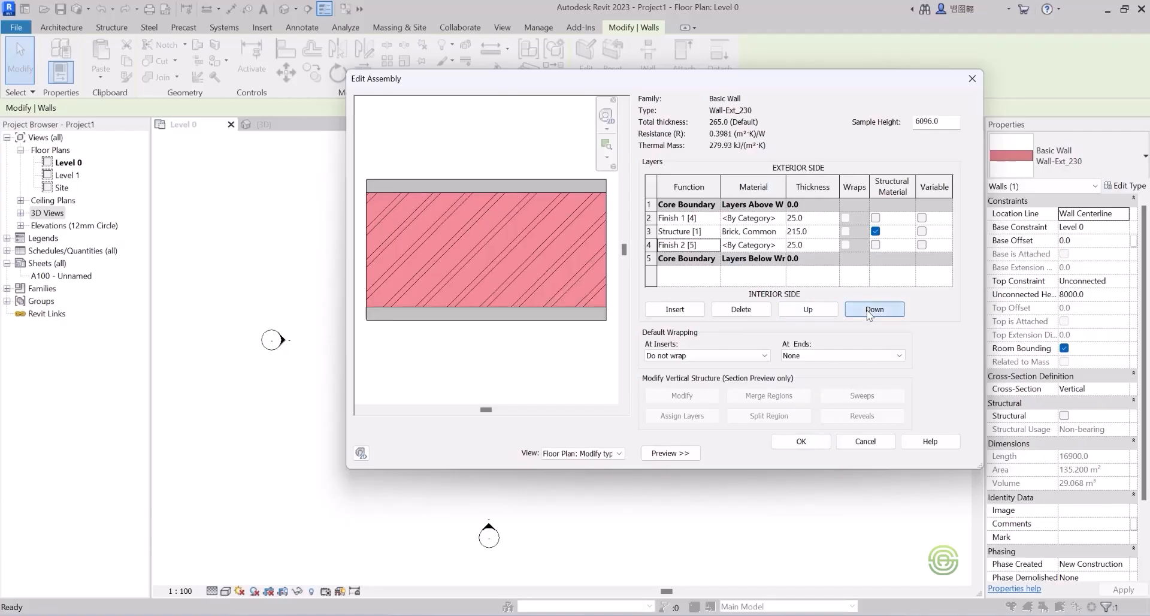
Move the Finish 2 [5] layer above the brick structure layer and back to the interior side.
{"action": "left_click", "coordinate": [685, 231]}
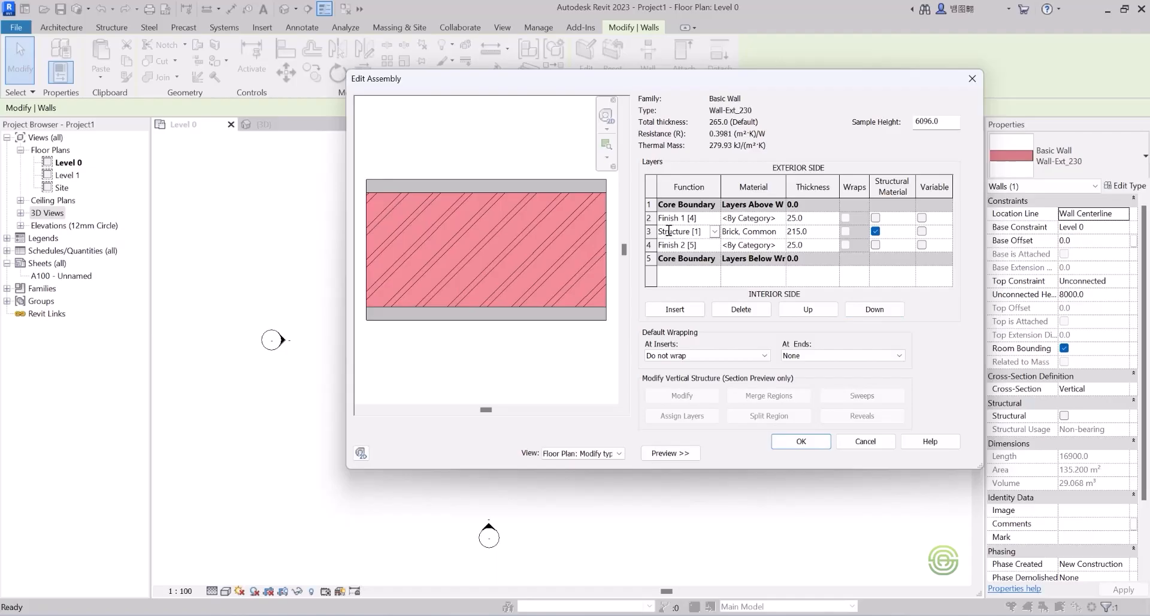
{"action": "left_click", "coordinate": [677, 244]}
{"action": "left_click", "coordinate": [808, 309]}
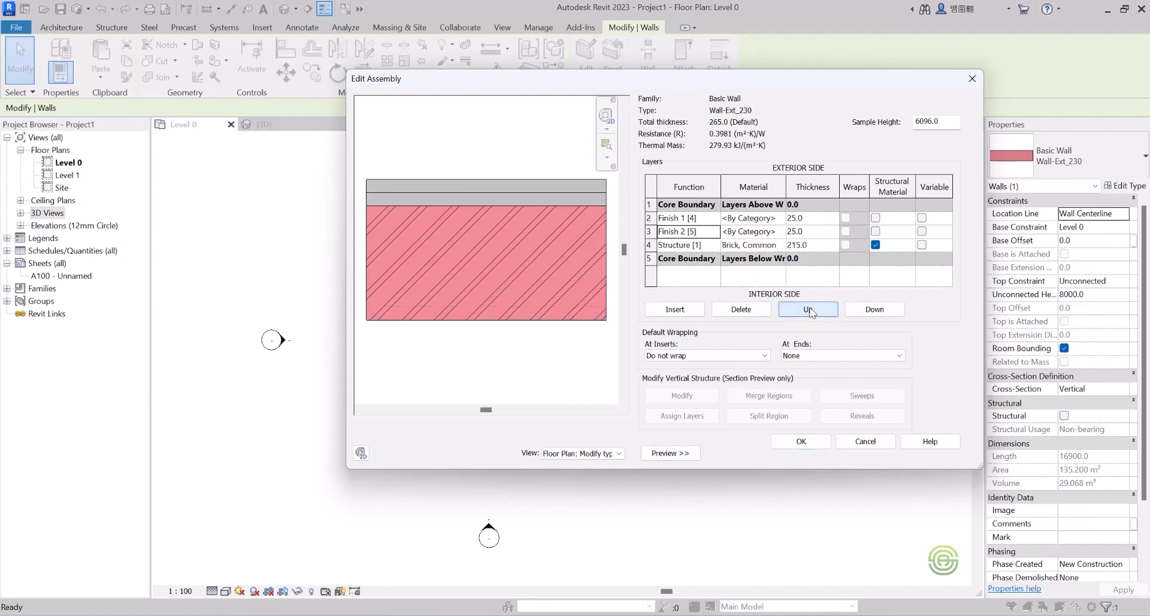
{"action": "left_click", "coordinate": [871, 311]}
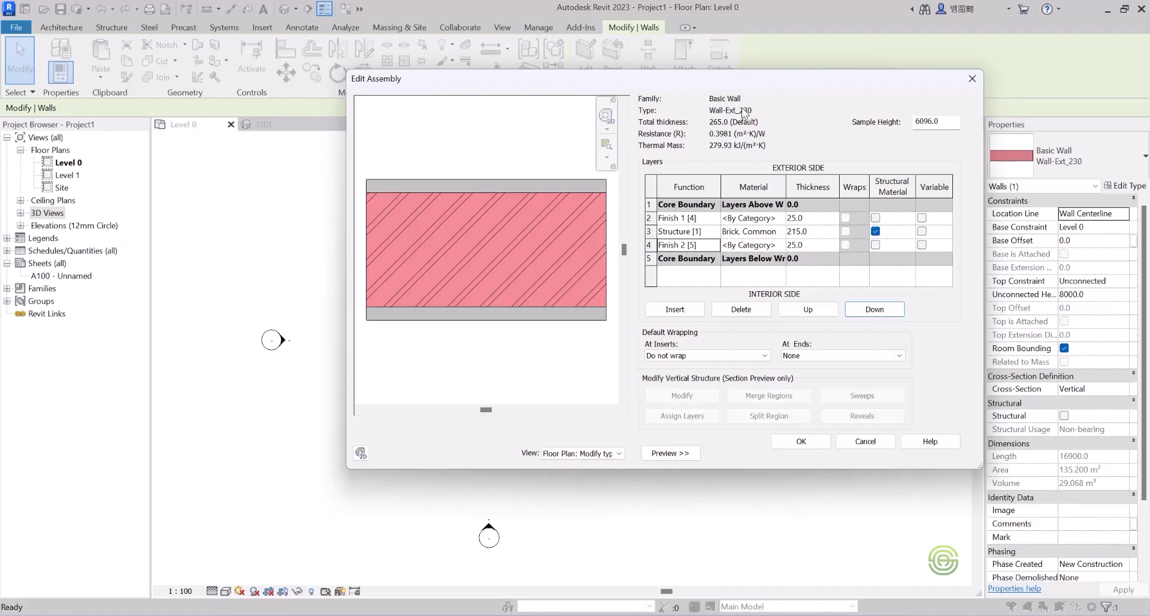
Set the thickness of the Brick, Common structure layer to 230 mm.
{"action": "left_click", "coordinate": [809, 231]}
{"action": "left_click_drag", "start_coordinate": [811, 232], "coordinate": [793, 232]}
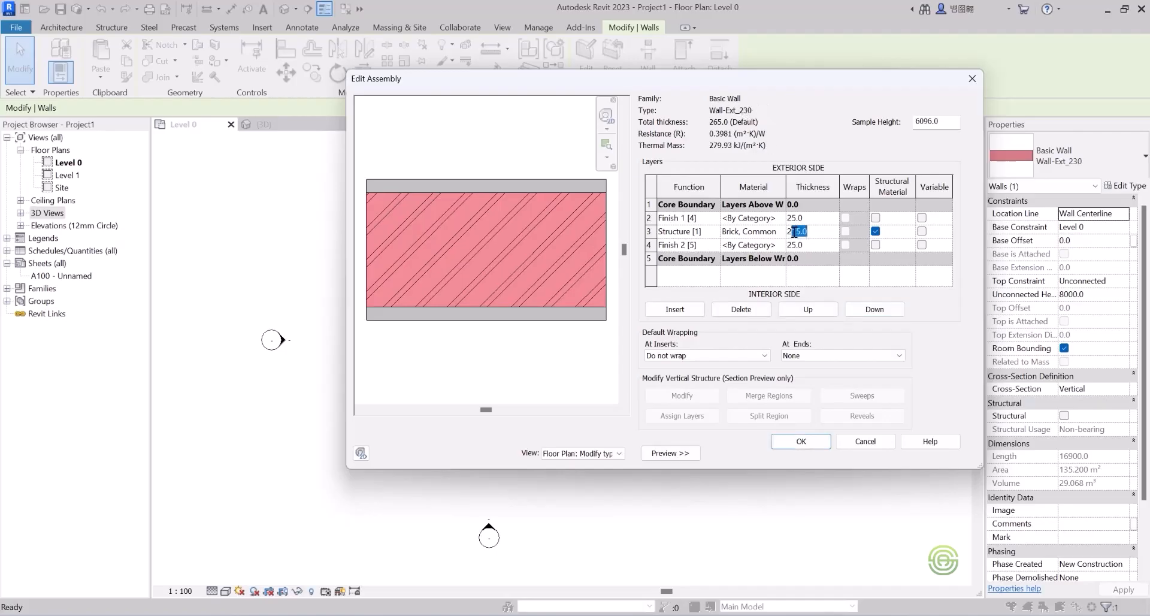
{"action": "key", "text": "BackSpace"}
{"action": "type", "text": "30"}
{"action": "key", "text": "Tab"}
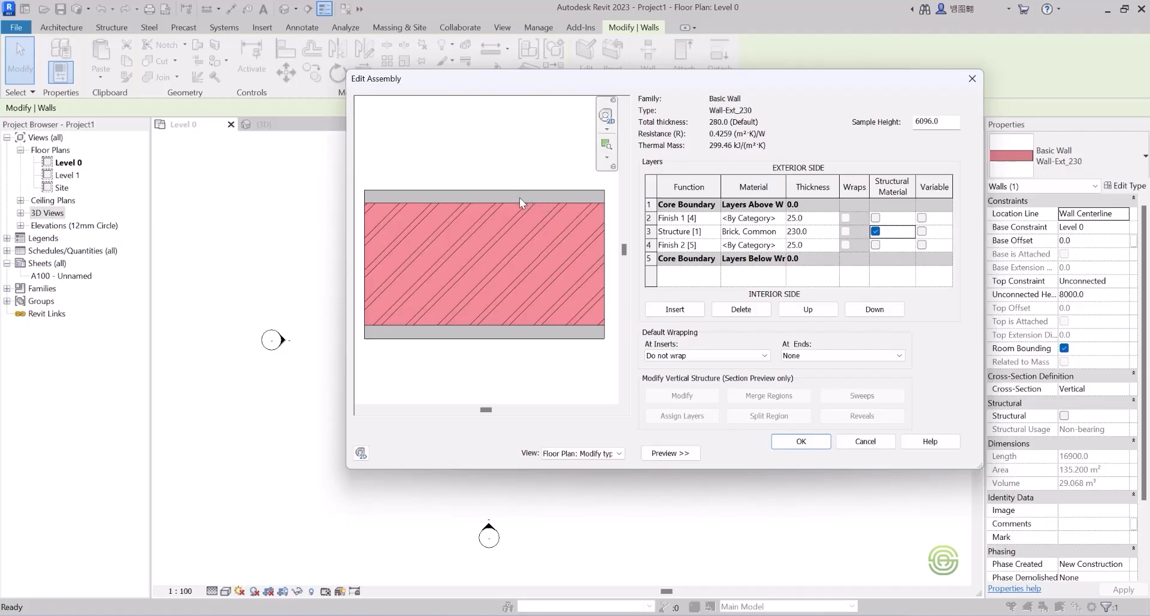
{"action": "left_click", "coordinate": [673, 220]}
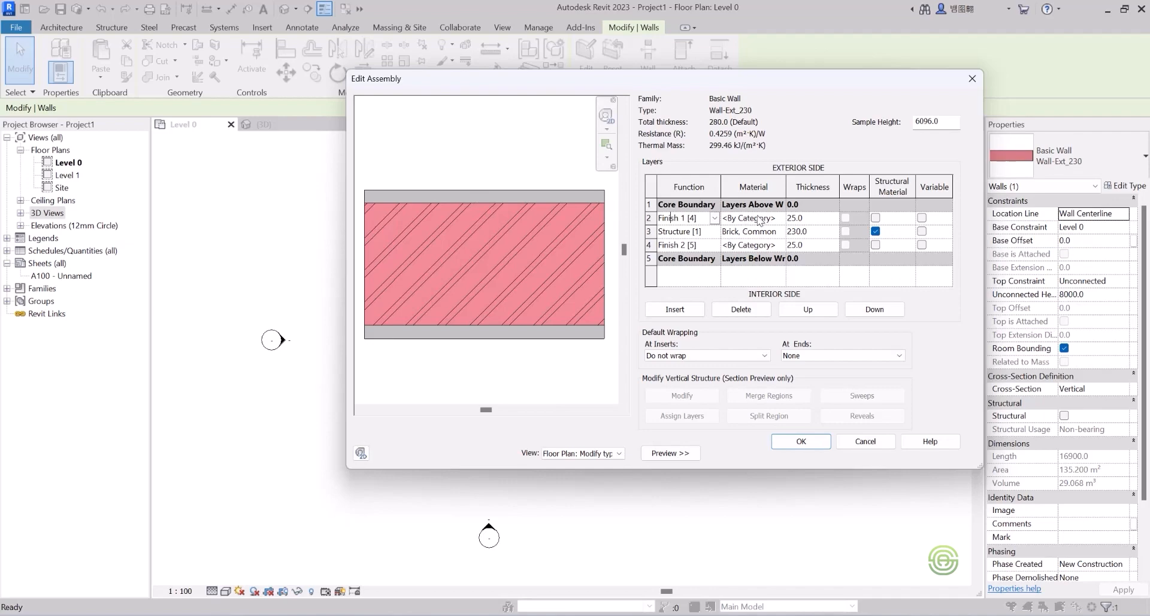
{"action": "left_click", "coordinate": [682, 233]}
{"action": "left_click", "coordinate": [528, 239]}
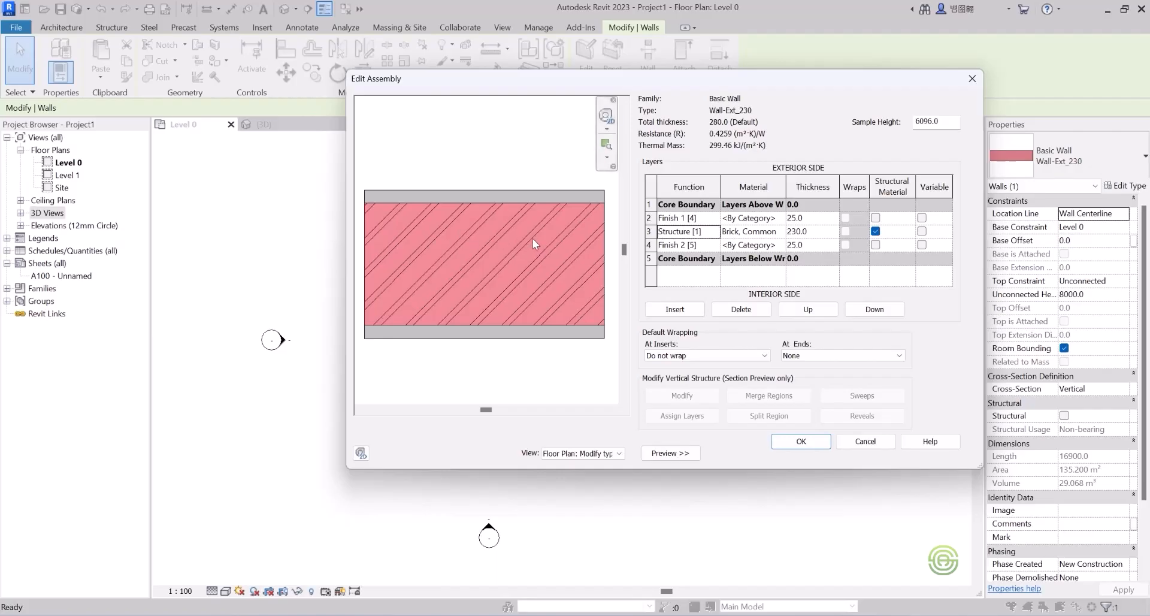
Open the material of the Structure [1] layer and examine the physical and thermal properties of Brick, Common.
{"action": "left_click", "coordinate": [683, 233]}
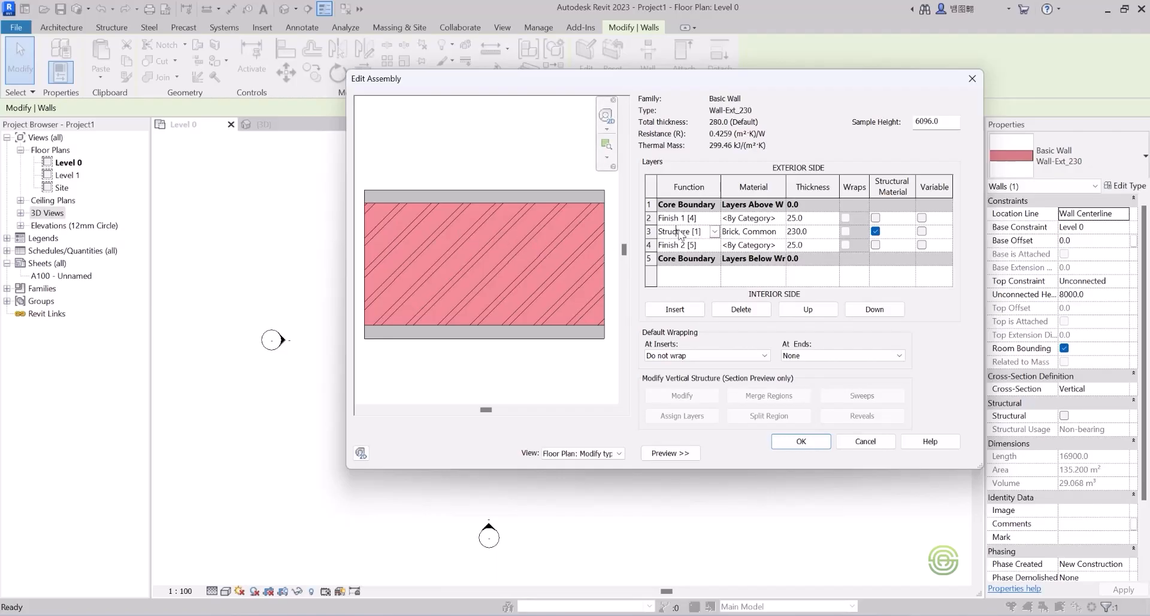
{"action": "left_click", "coordinate": [749, 233]}
{"action": "left_click", "coordinate": [780, 232]}
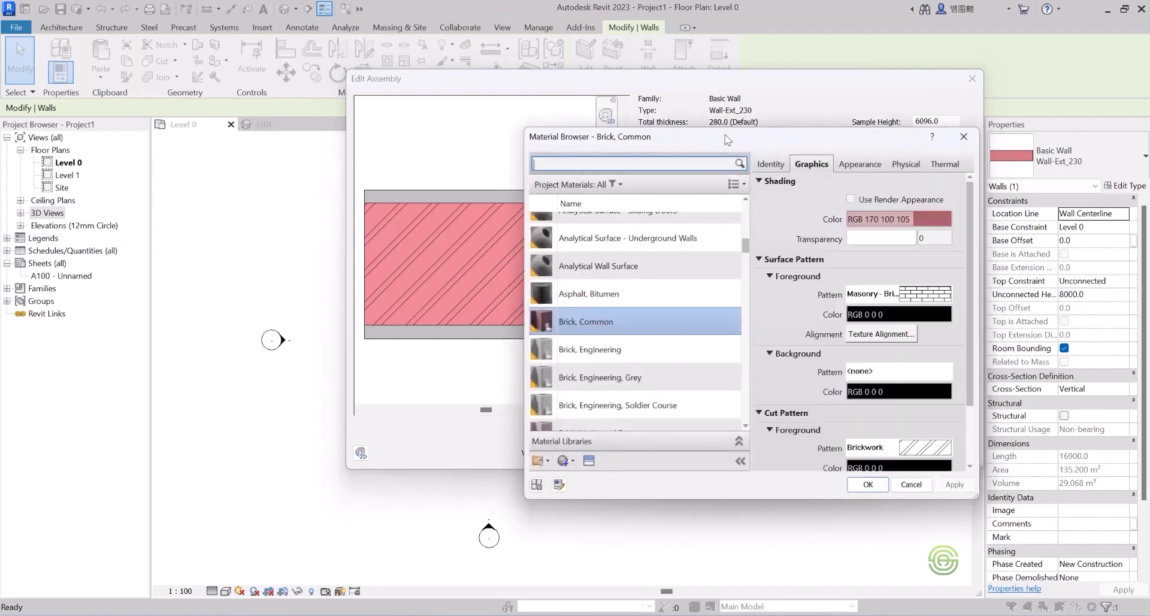
{"action": "left_click_drag", "start_coordinate": [724, 134], "coordinate": [419, 101]}
{"action": "scroll", "coordinate": [267, 184], "scroll_direction": "up", "scroll_amount": 1}
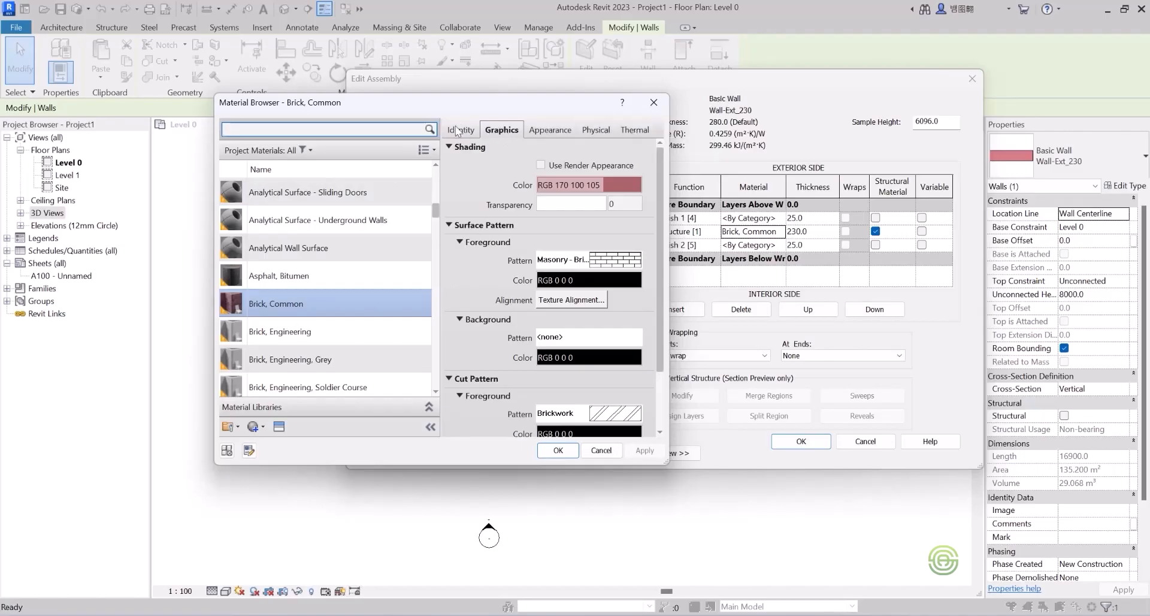
{"action": "left_click", "coordinate": [645, 133]}
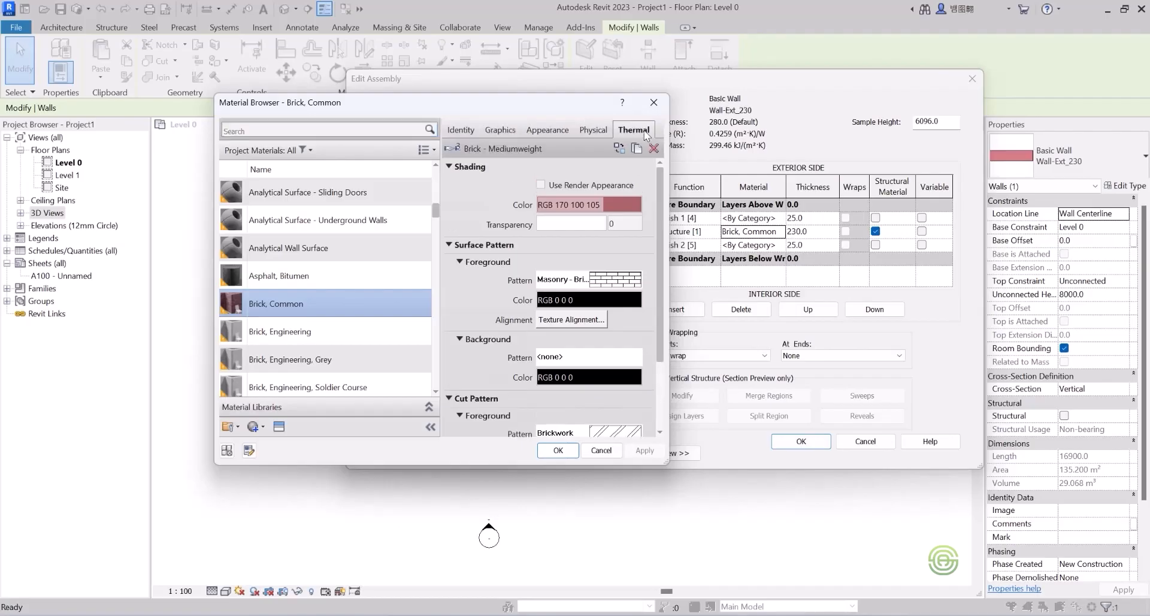
{"action": "left_click", "coordinate": [596, 131]}
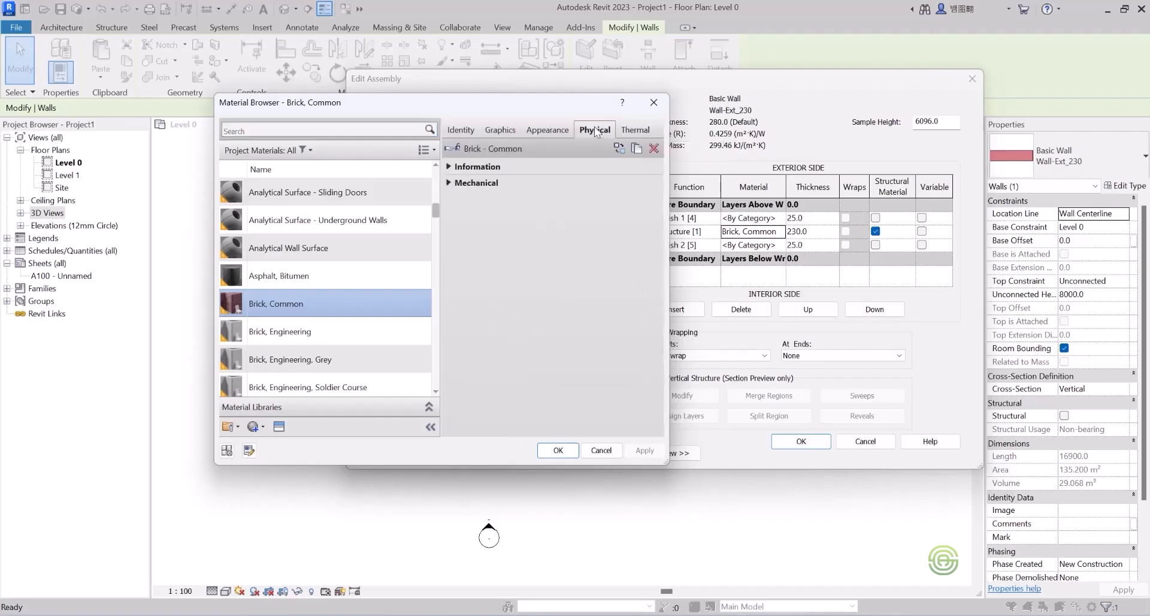
{"action": "left_click", "coordinate": [452, 167]}
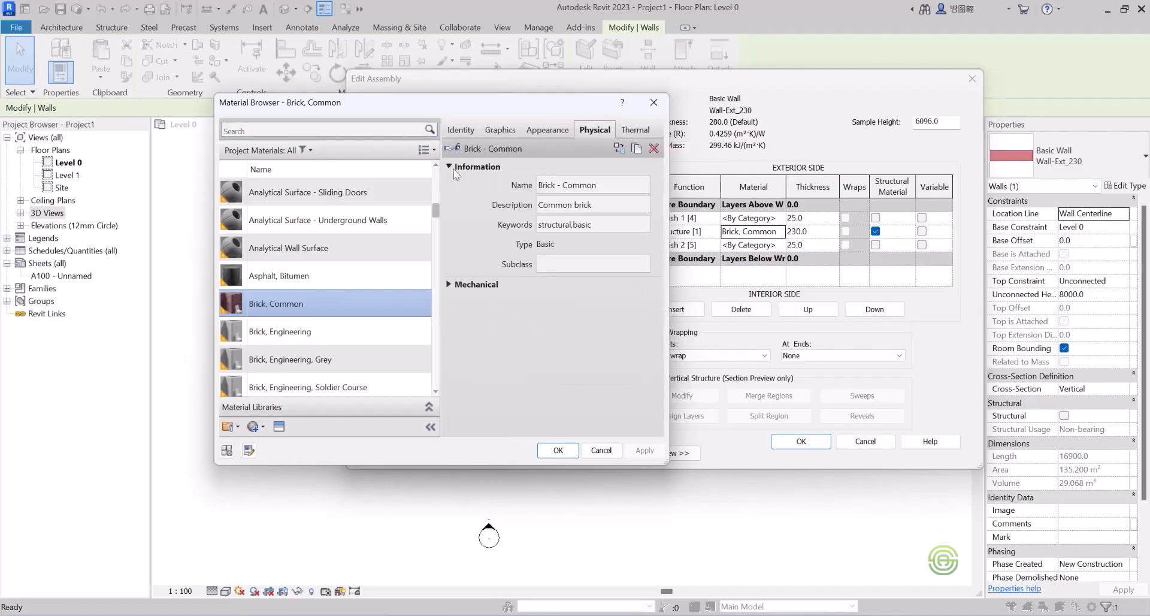
{"action": "left_click", "coordinate": [632, 131]}
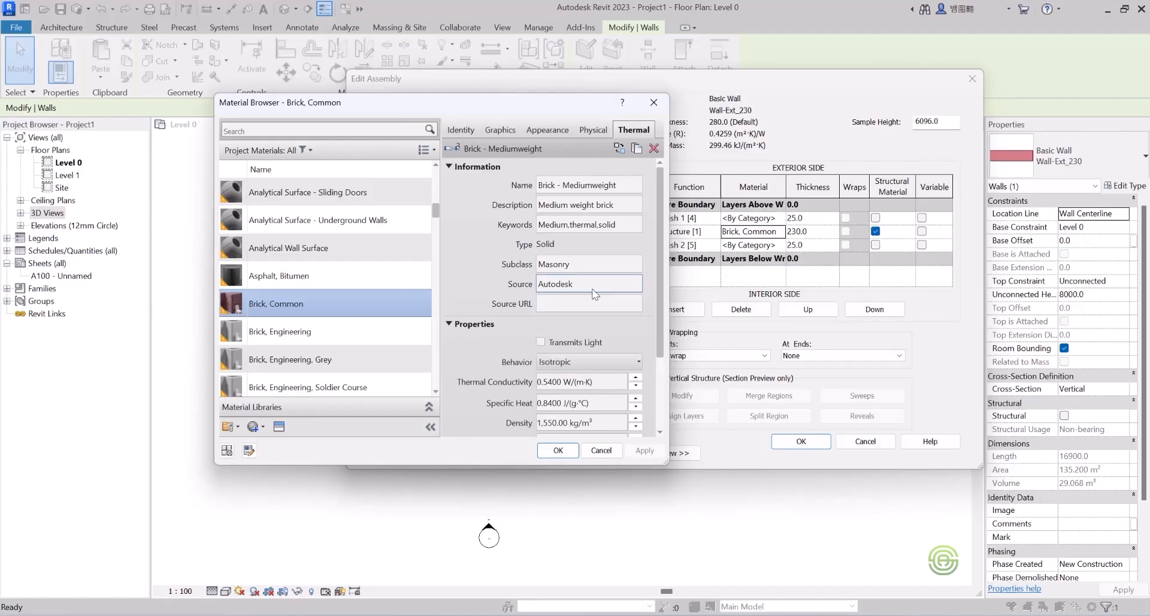
{"action": "left_click", "coordinate": [599, 131]}
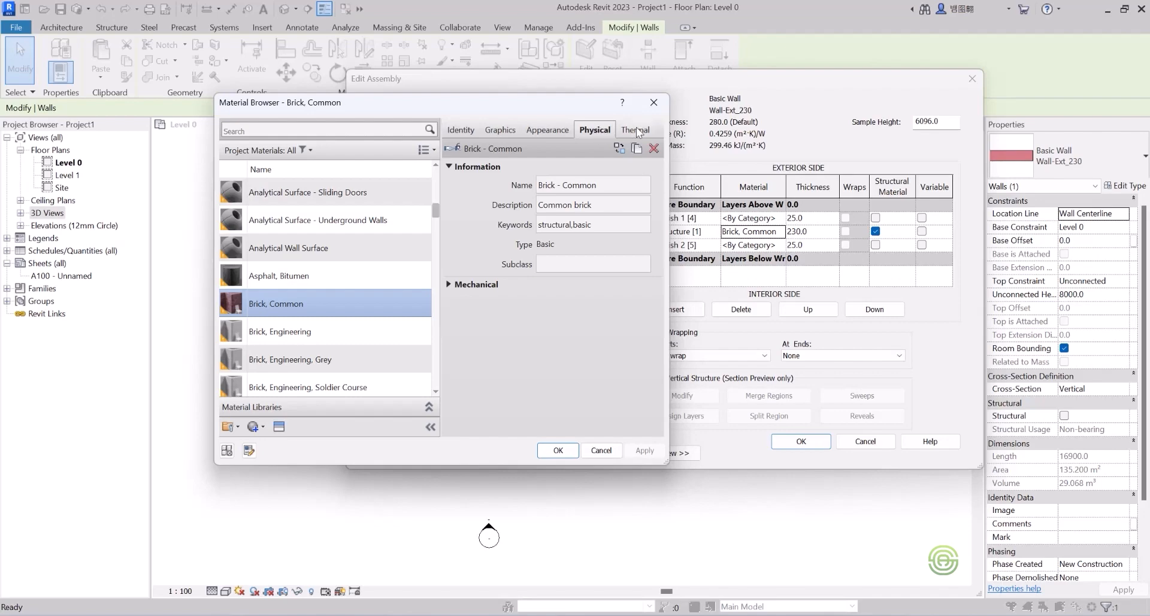
Review the identity, appearance and graphics settings of Brick, Common, and close the material browser without changes.
{"action": "left_click", "coordinate": [461, 130]}
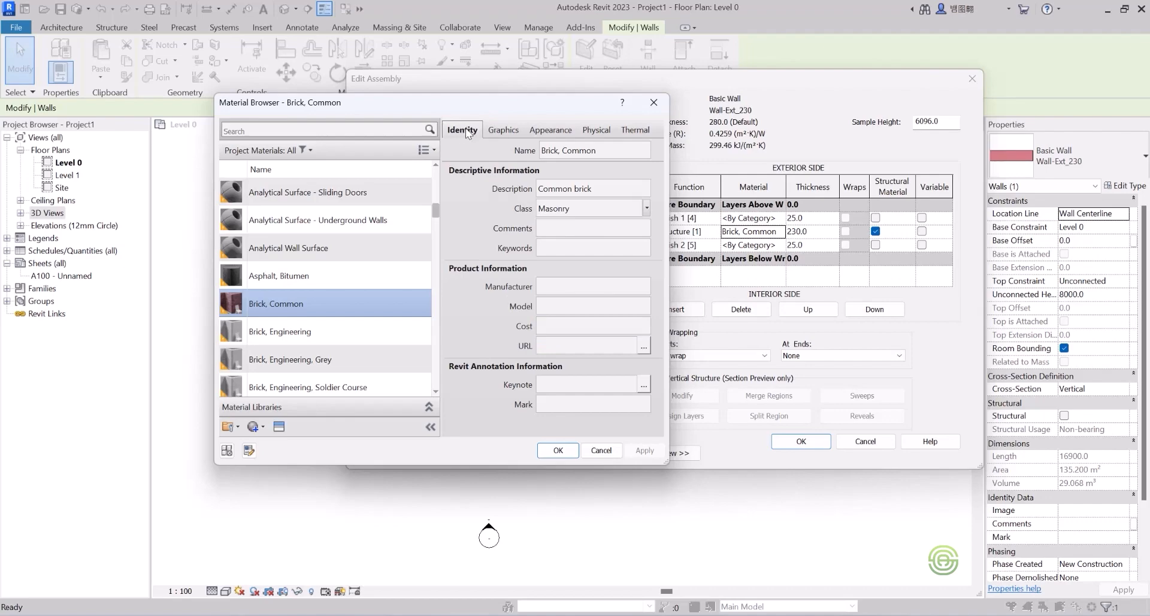
{"action": "left_click", "coordinate": [503, 130]}
{"action": "left_click", "coordinate": [529, 130]}
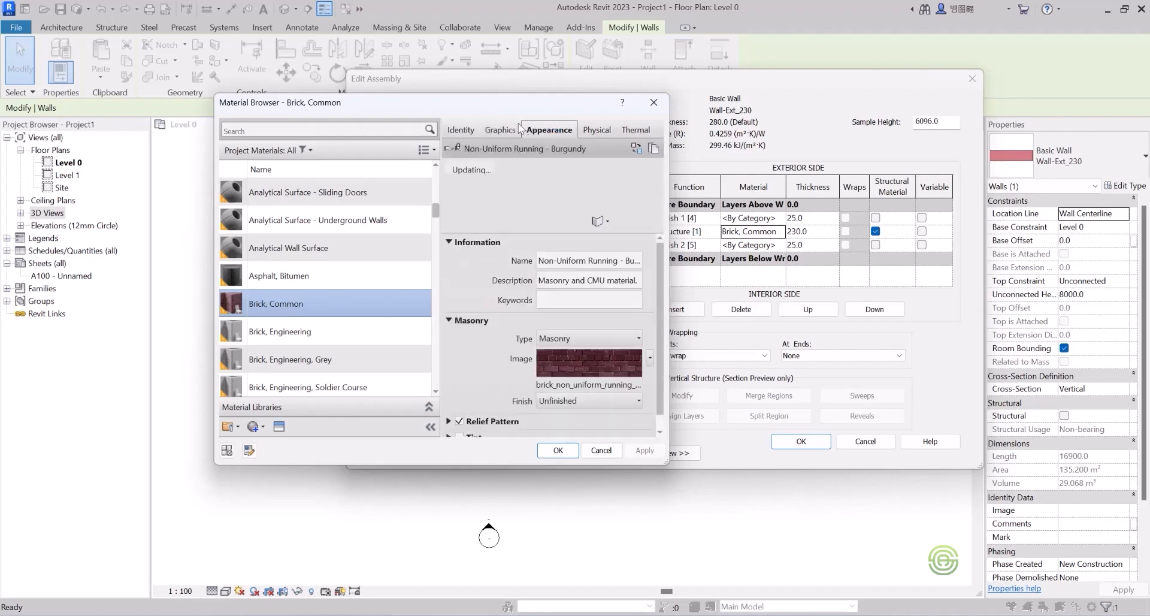
{"action": "left_click", "coordinate": [502, 130]}
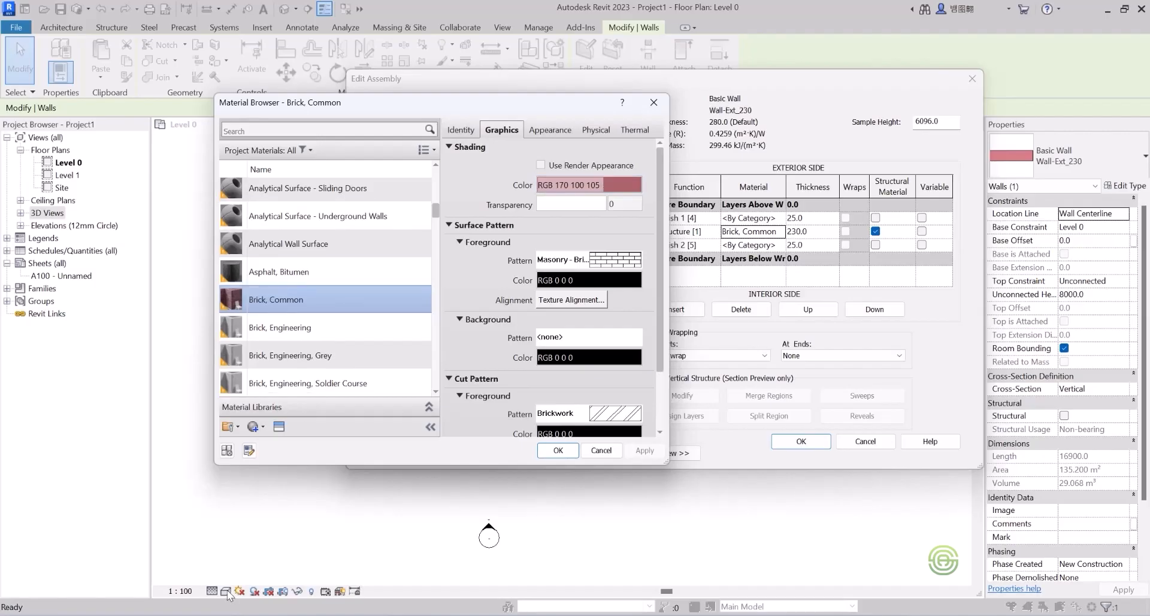
{"action": "left_click", "coordinate": [654, 103]}
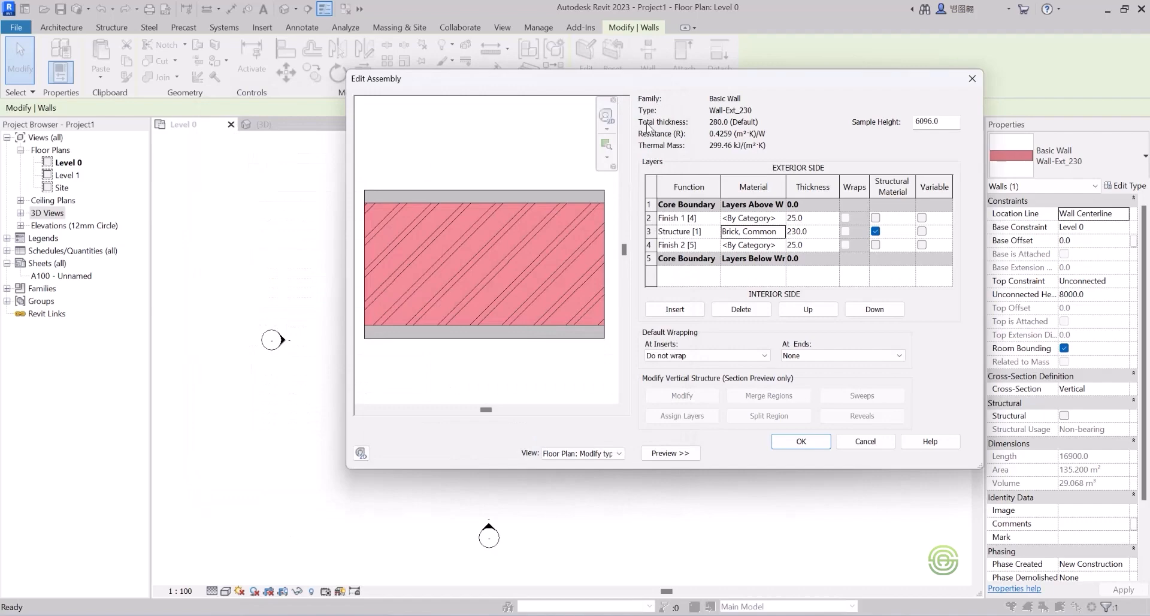
Accept the layer structure and type properties of Wall-Ext_230 and deselect the wall.
{"action": "left_click", "coordinate": [801, 443]}
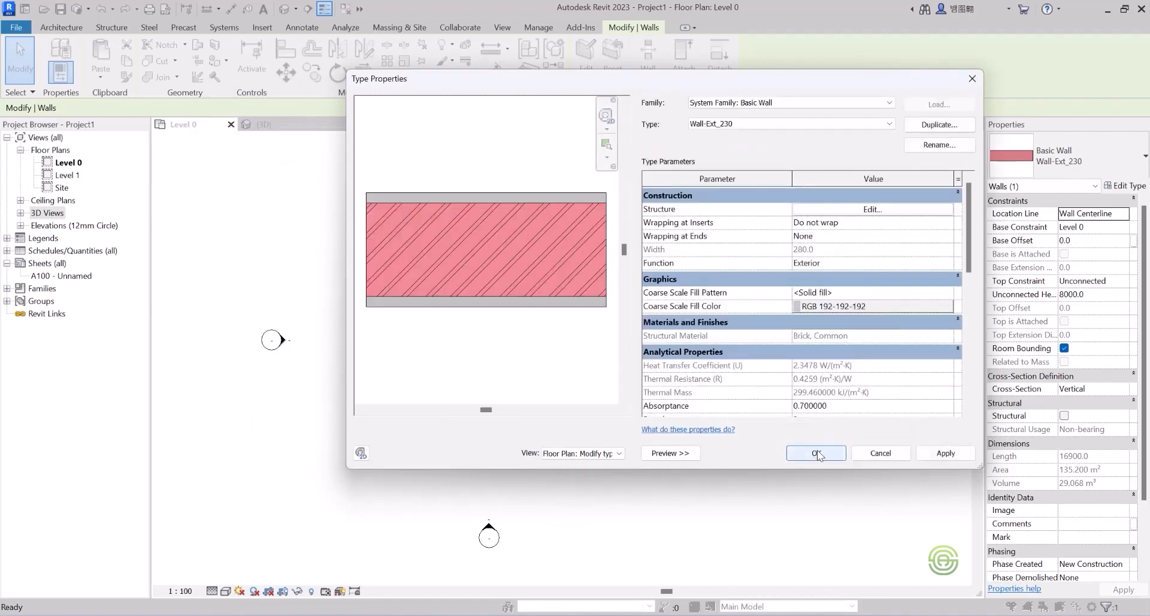
{"action": "left_click", "coordinate": [818, 453]}
{"action": "left_click", "coordinate": [689, 413]}
Set the visual style of the Level 0 floor plan to Shaded to show the wall's layer colours.
{"action": "scroll", "coordinate": [590, 376], "scroll_direction": "up", "scroll_amount": 6}
{"action": "scroll", "coordinate": [569, 353], "scroll_direction": "up", "scroll_amount": 2}
{"action": "scroll", "coordinate": [470, 295], "scroll_direction": "up", "scroll_amount": 1}
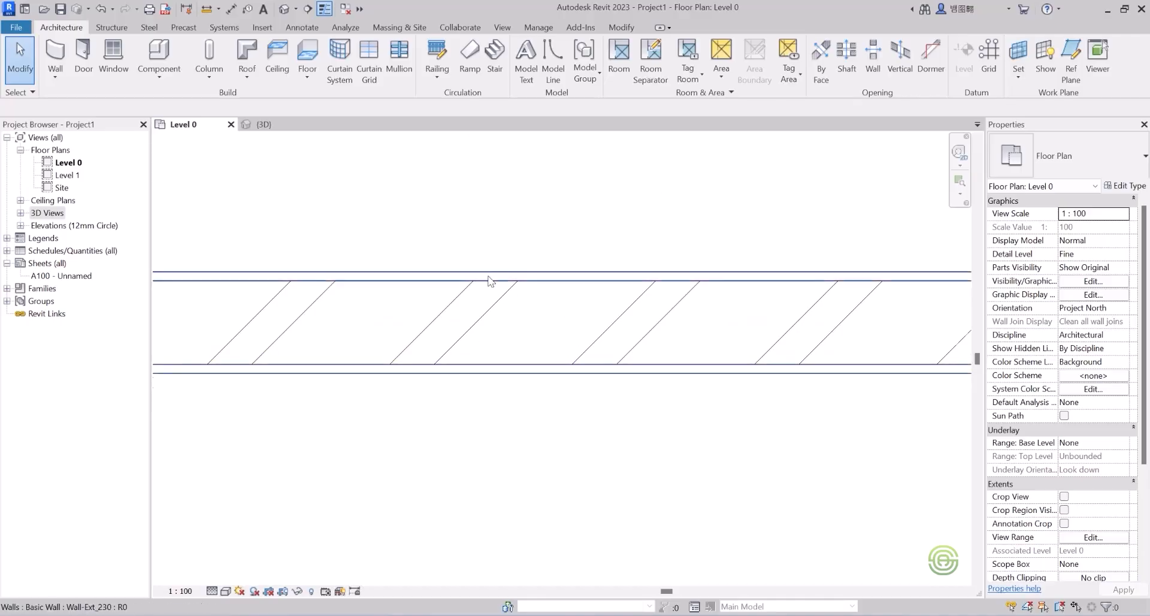
{"action": "scroll", "coordinate": [458, 272], "scroll_direction": "up", "scroll_amount": 1}
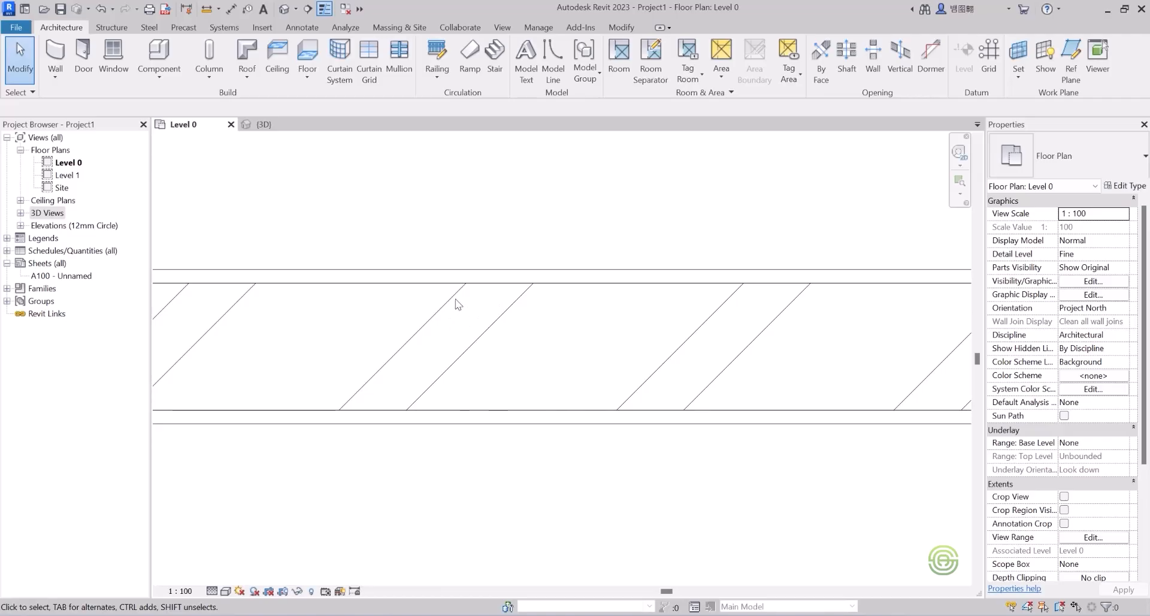
{"action": "left_click", "coordinate": [225, 591]}
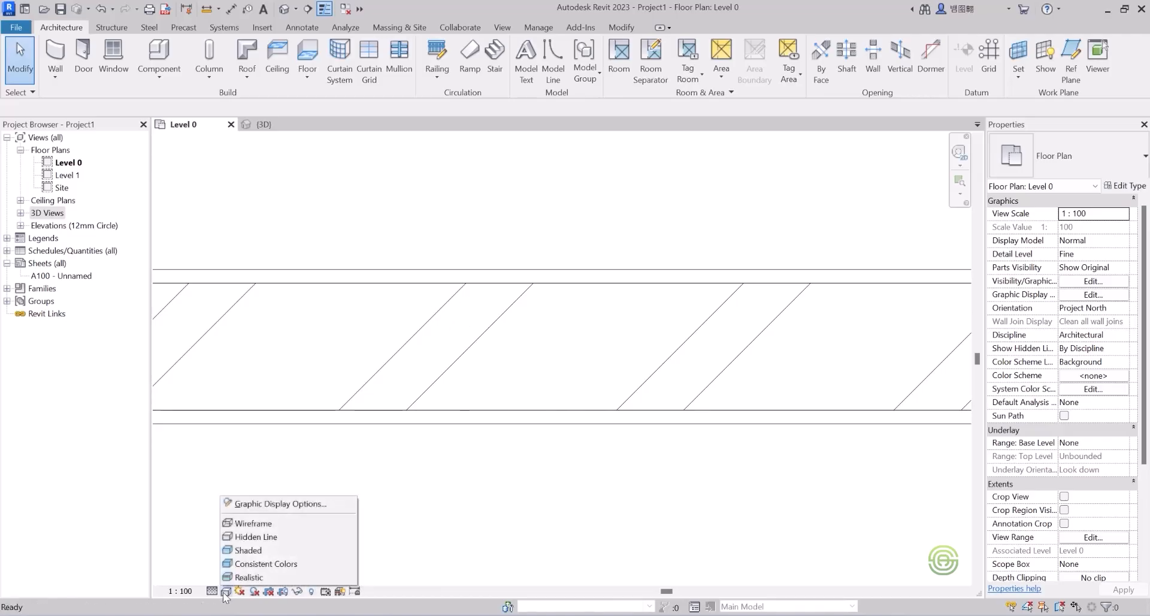
{"action": "left_click", "coordinate": [252, 551]}
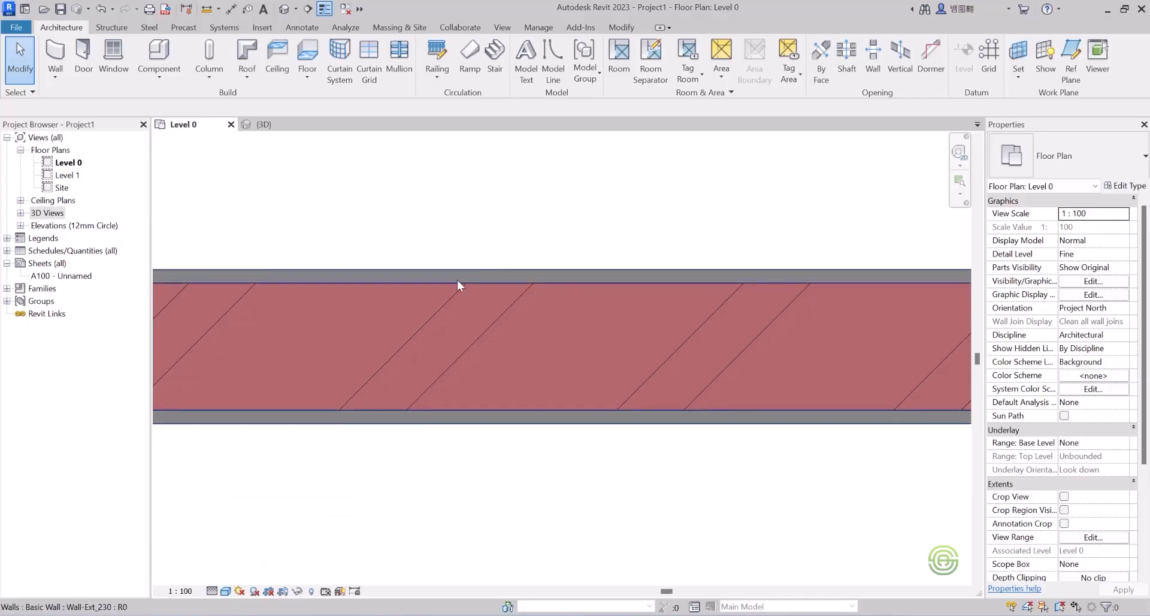
Open the layer structure of the upper wall's type Wall-Ext_230 for editing, with the preview shown.
{"action": "scroll", "coordinate": [413, 309], "scroll_direction": "down", "scroll_amount": 5}
{"action": "scroll", "coordinate": [502, 366], "scroll_direction": "down", "scroll_amount": 4}
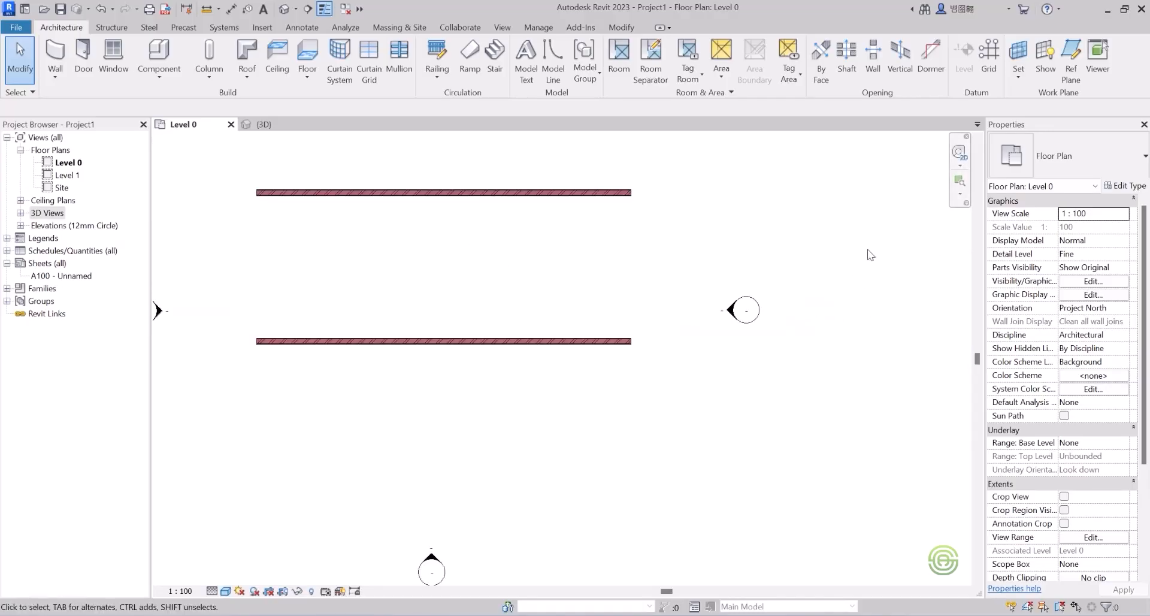
{"action": "left_click", "coordinate": [488, 192]}
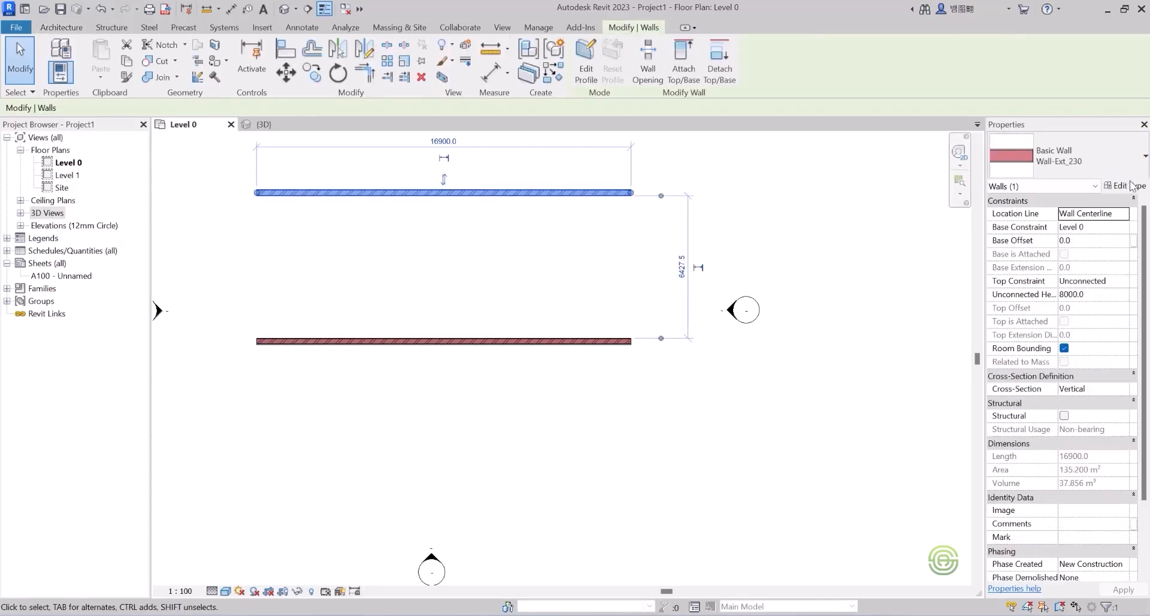
{"action": "left_click", "coordinate": [1123, 186]}
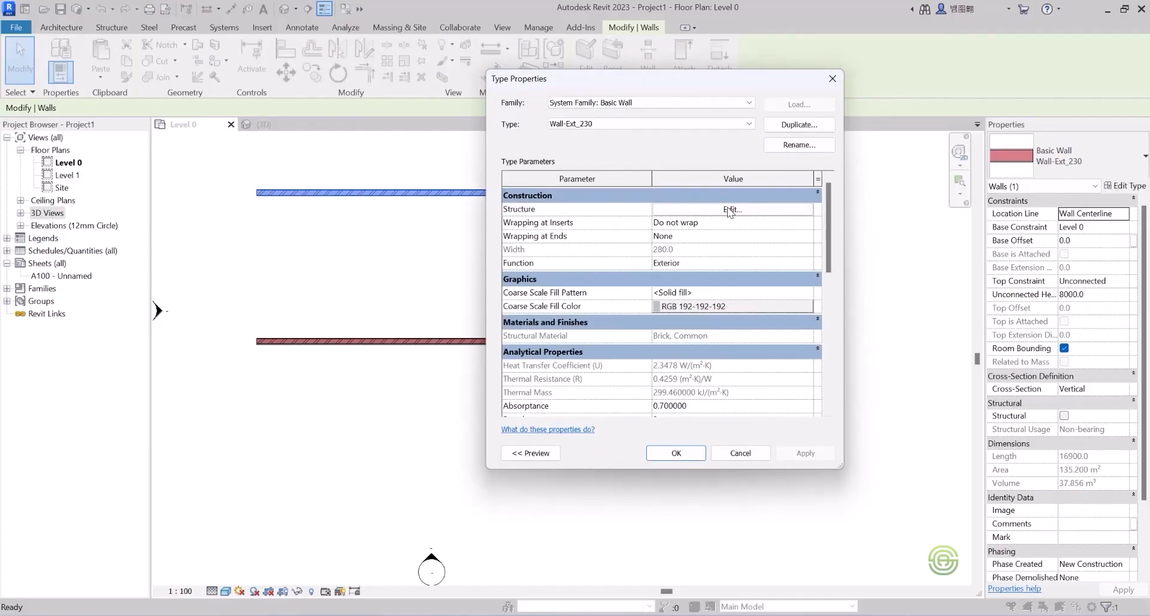
{"action": "left_click", "coordinate": [729, 209]}
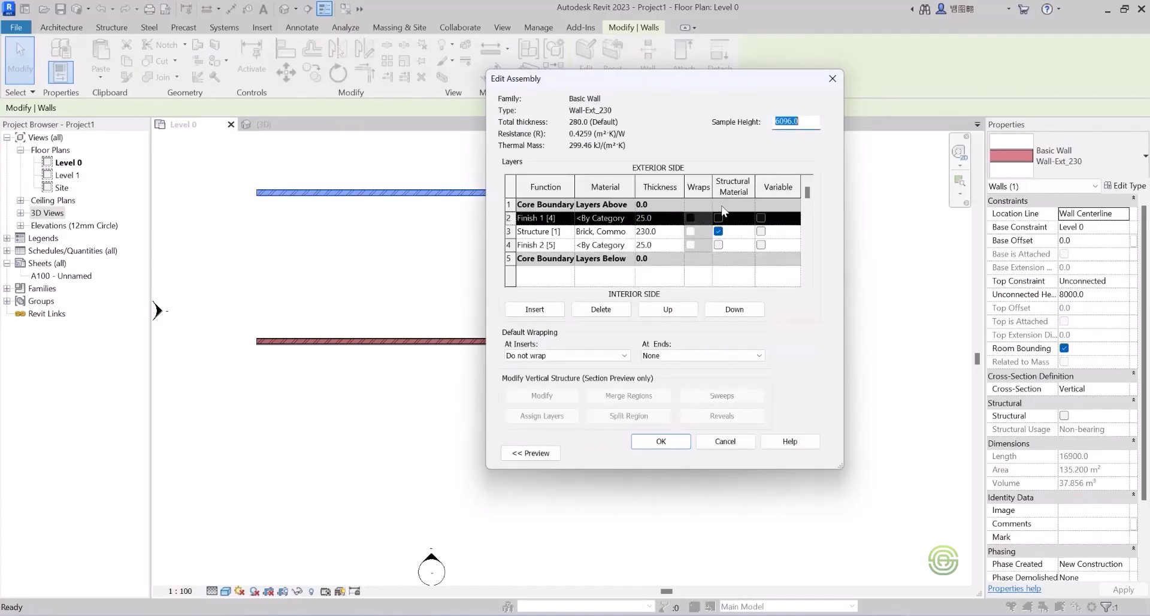
{"action": "left_click", "coordinate": [531, 453]}
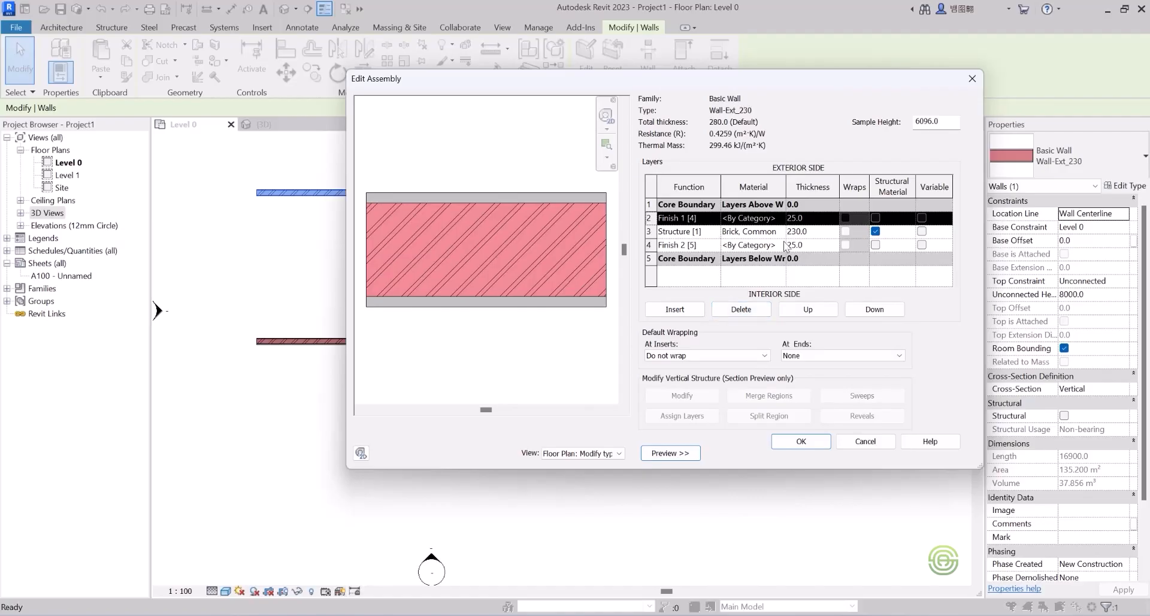
Open the Structure [1] layer's Brick, Common material beside the wall preview and examine its shading and pattern graphics.
{"action": "left_click", "coordinate": [692, 232]}
{"action": "left_click", "coordinate": [781, 232]}
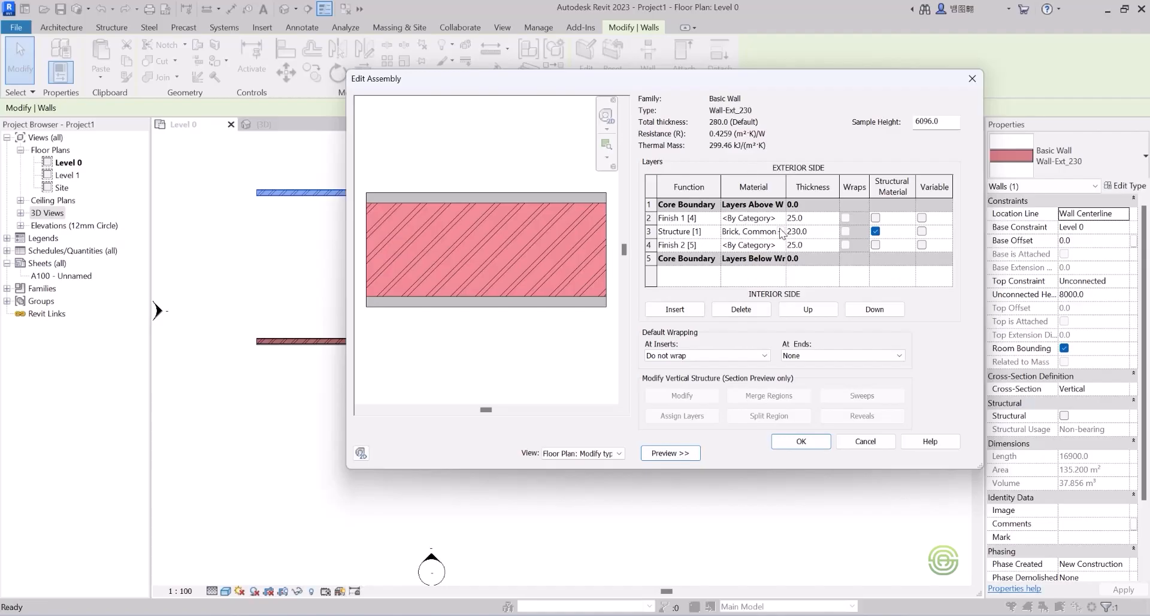
{"action": "left_click", "coordinate": [780, 232]}
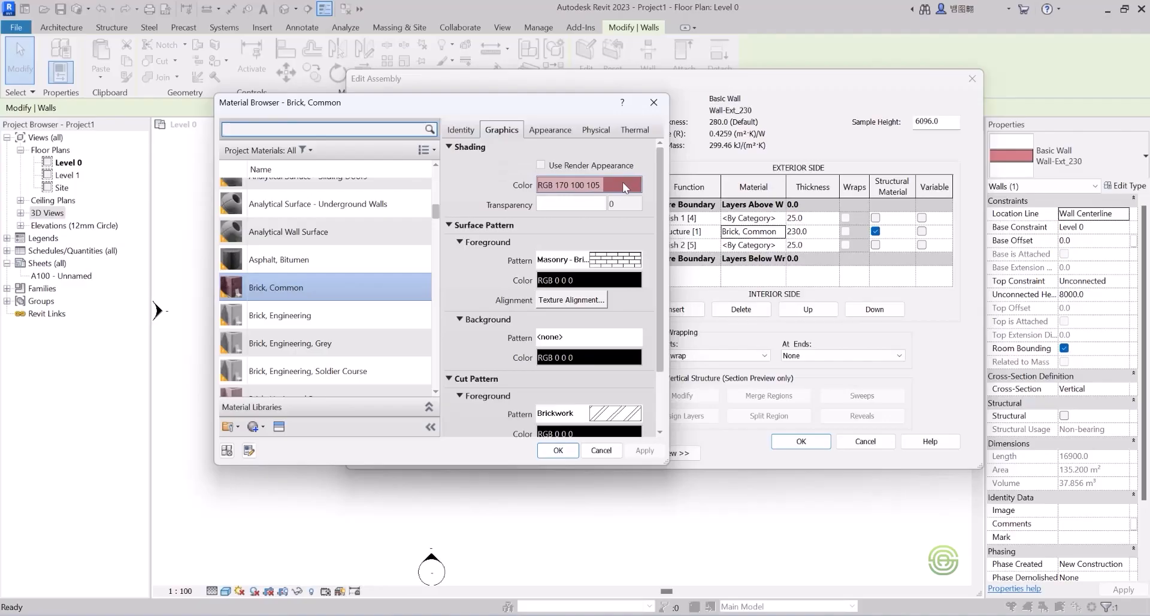
{"action": "left_click_drag", "start_coordinate": [493, 106], "coordinate": [832, 111]}
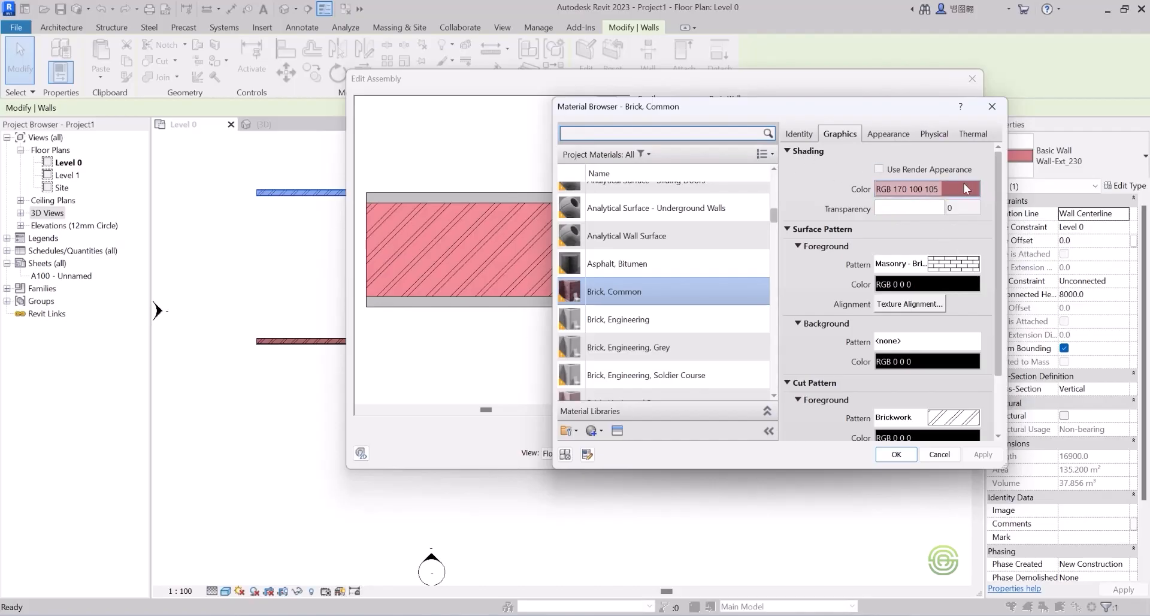
{"action": "scroll", "coordinate": [626, 193], "scroll_direction": "up", "scroll_amount": 1}
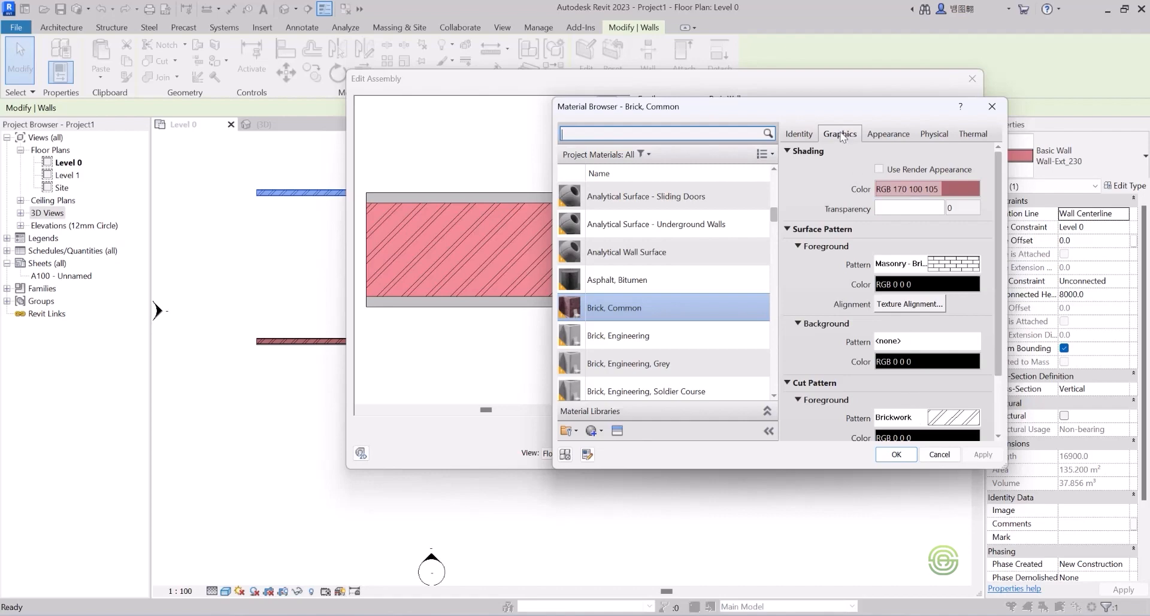
Examine the render appearance of Brick, Common in an enlarged preview, and close the material browser.
{"action": "left_click", "coordinate": [882, 131]}
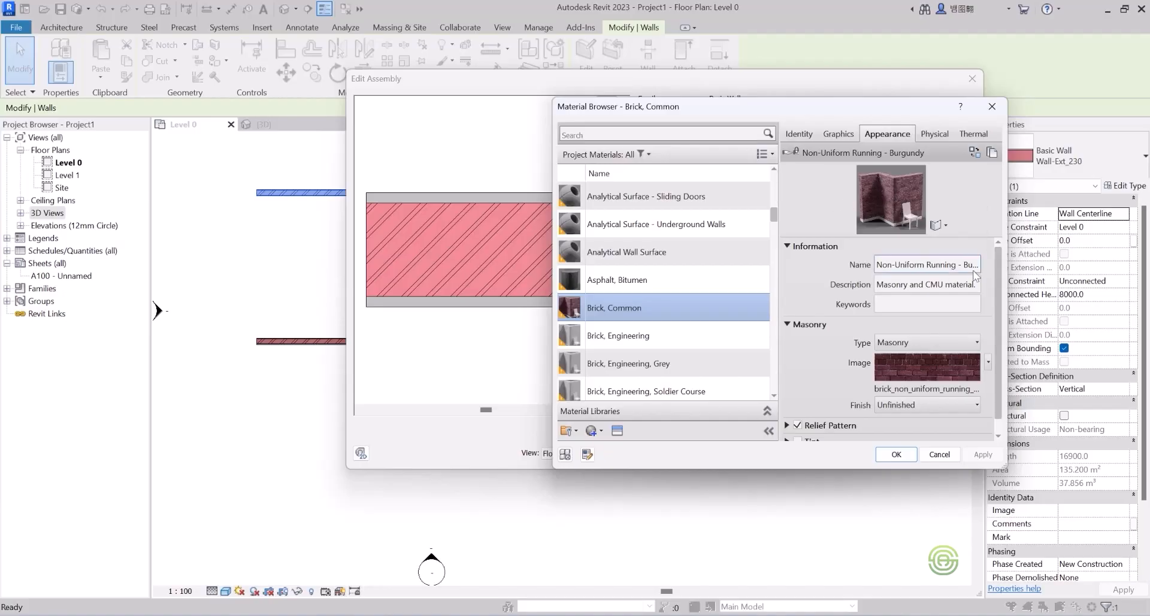
{"action": "scroll", "coordinate": [1001, 267], "scroll_direction": "down", "scroll_amount": 1}
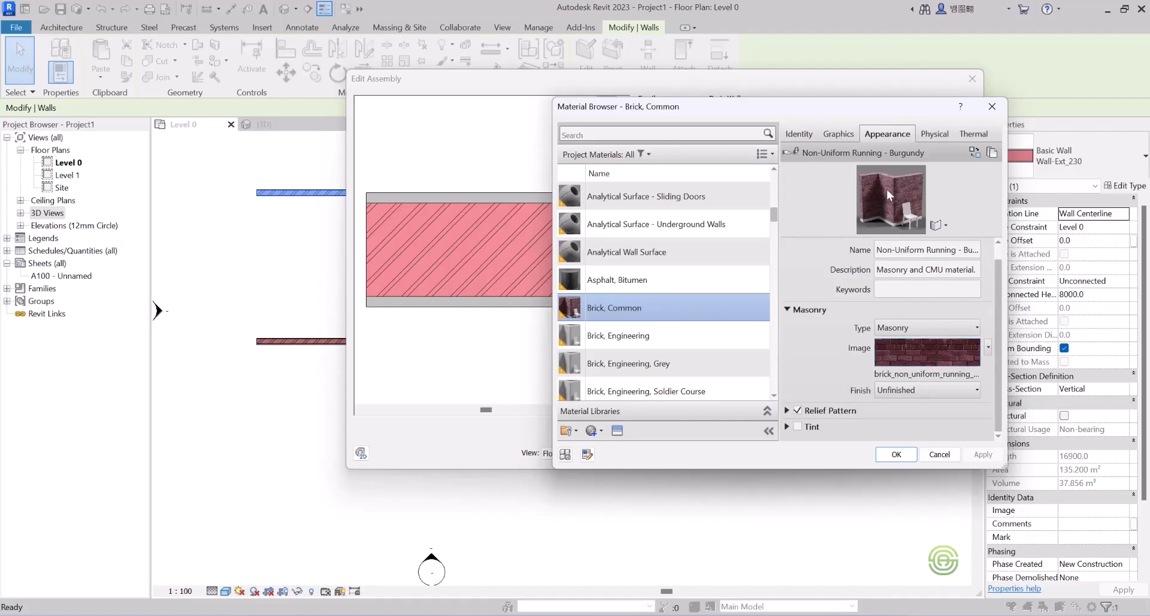
{"action": "left_click", "coordinate": [939, 226]}
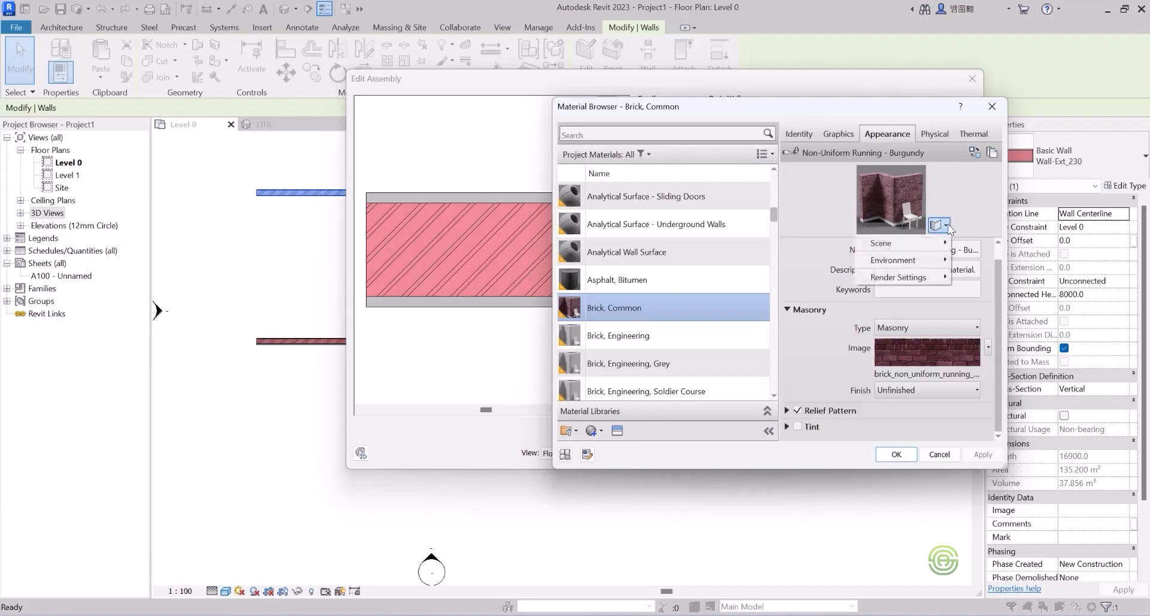
{"action": "left_click", "coordinate": [971, 221]}
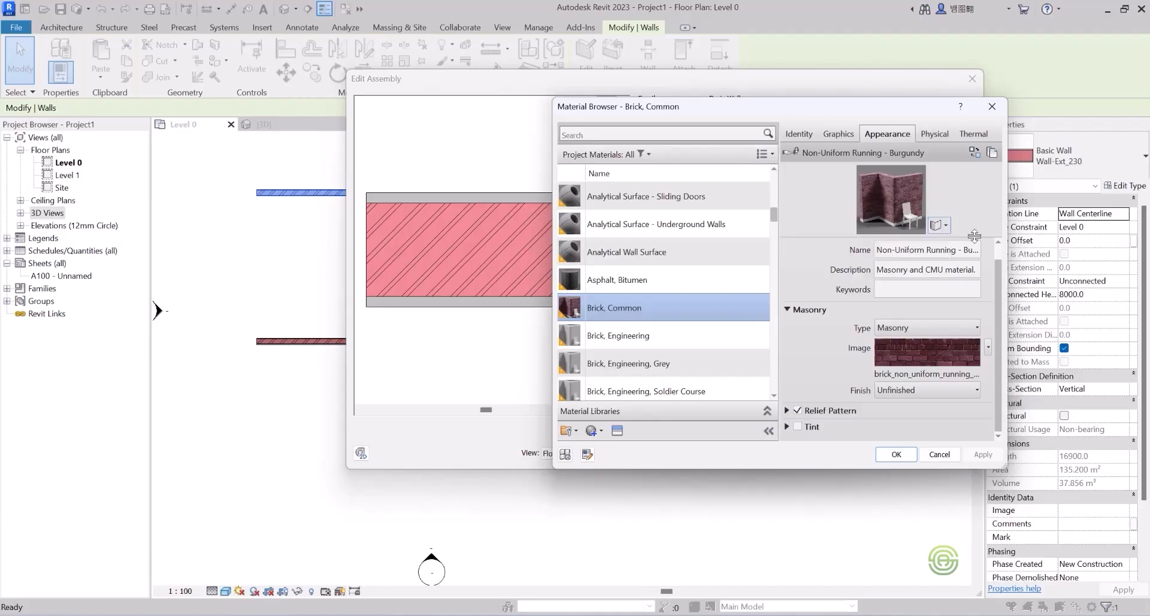
{"action": "left_click_drag", "start_coordinate": [974, 238], "coordinate": [978, 308]}
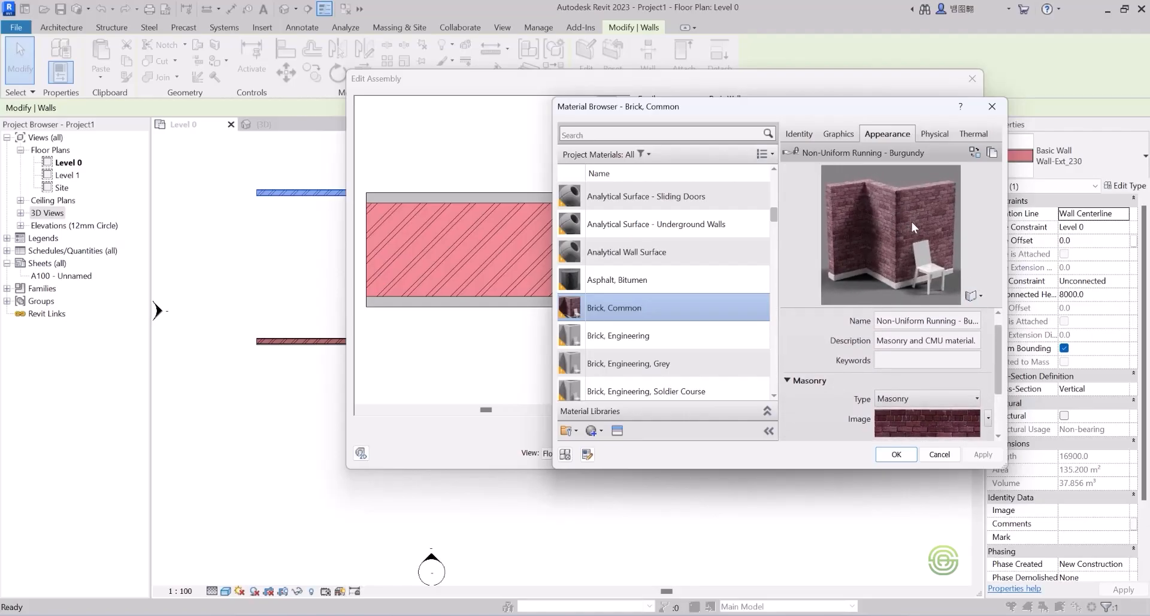
{"action": "left_click_drag", "start_coordinate": [796, 308], "coordinate": [803, 313]}
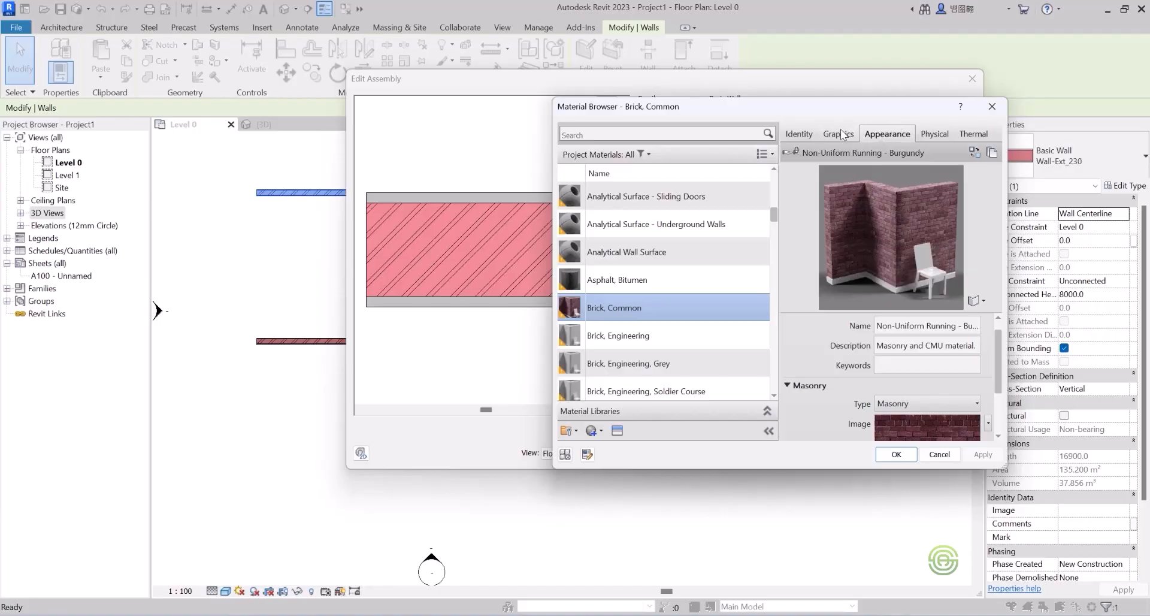
{"action": "left_click", "coordinate": [982, 108]}
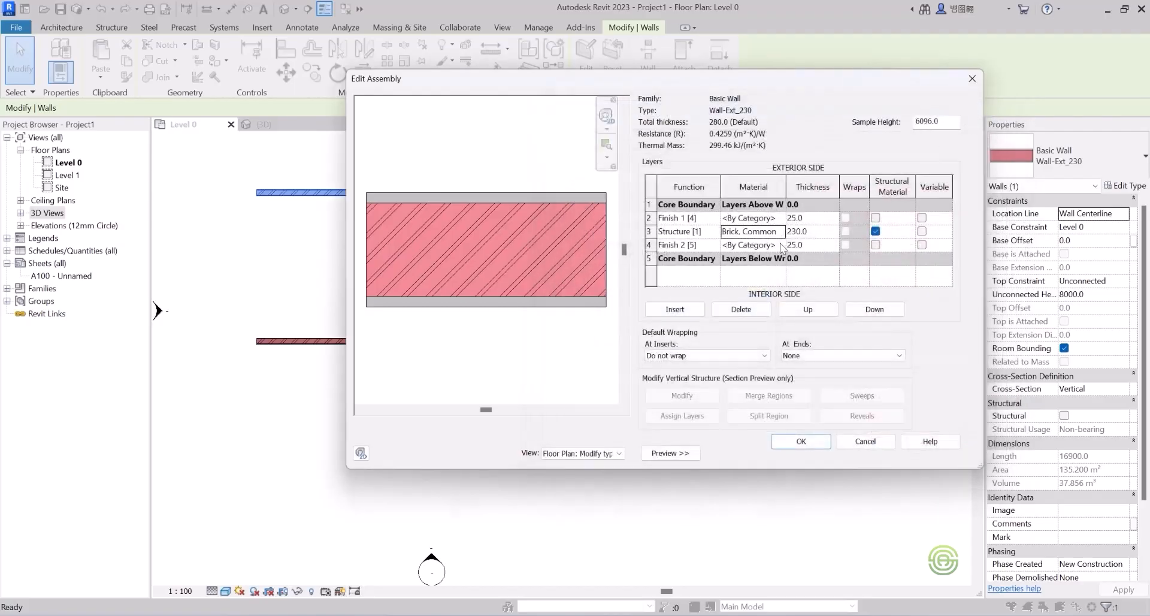
Open the material choices for the Finish 1 [4] layer and place the material browser clear of the wall preview.
{"action": "left_click", "coordinate": [675, 219]}
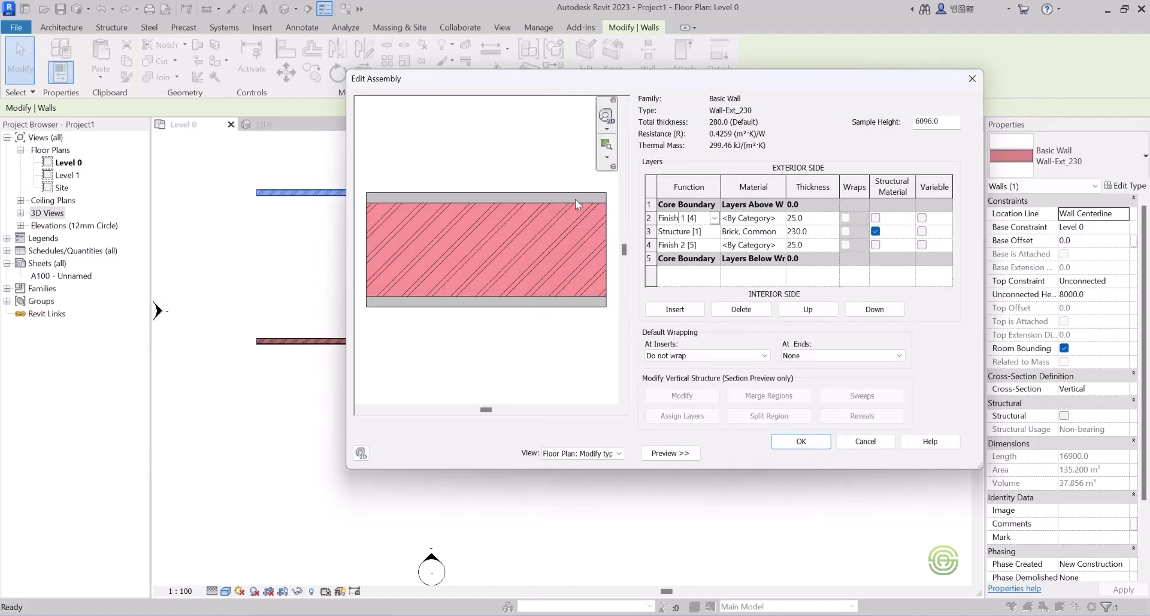
{"action": "left_click", "coordinate": [756, 219]}
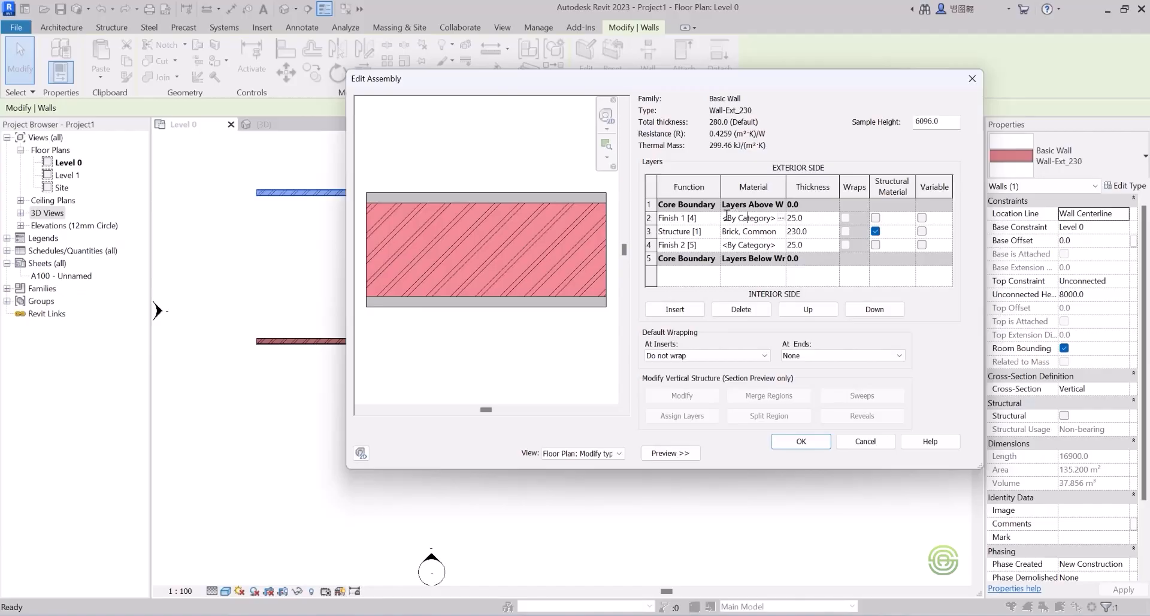
{"action": "left_click", "coordinate": [780, 219]}
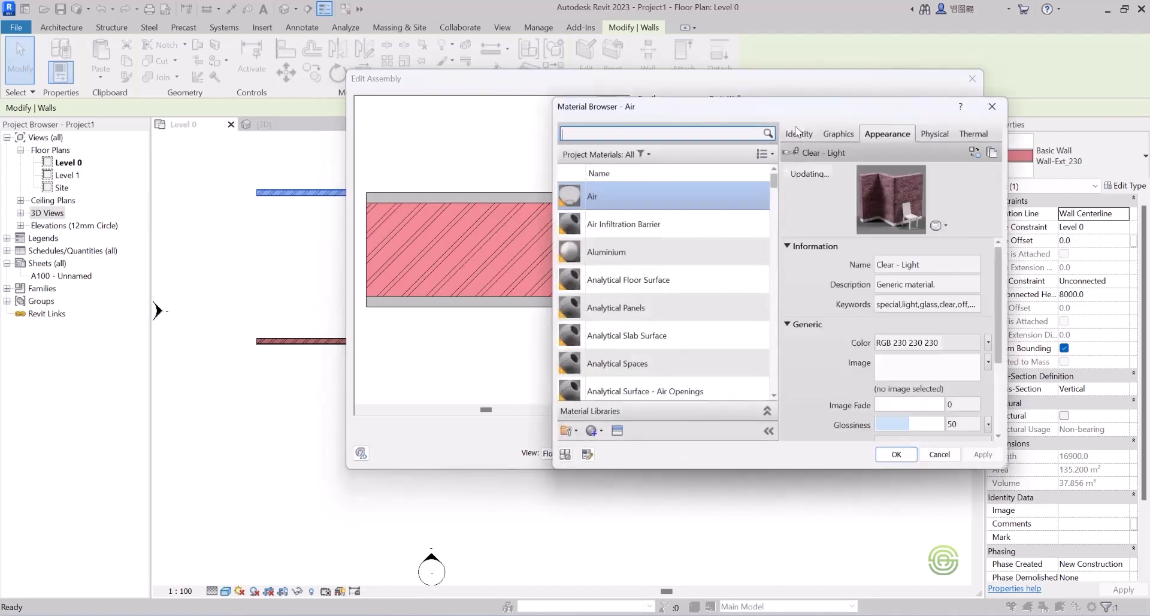
{"action": "left_click_drag", "start_coordinate": [788, 105], "coordinate": [882, 115]}
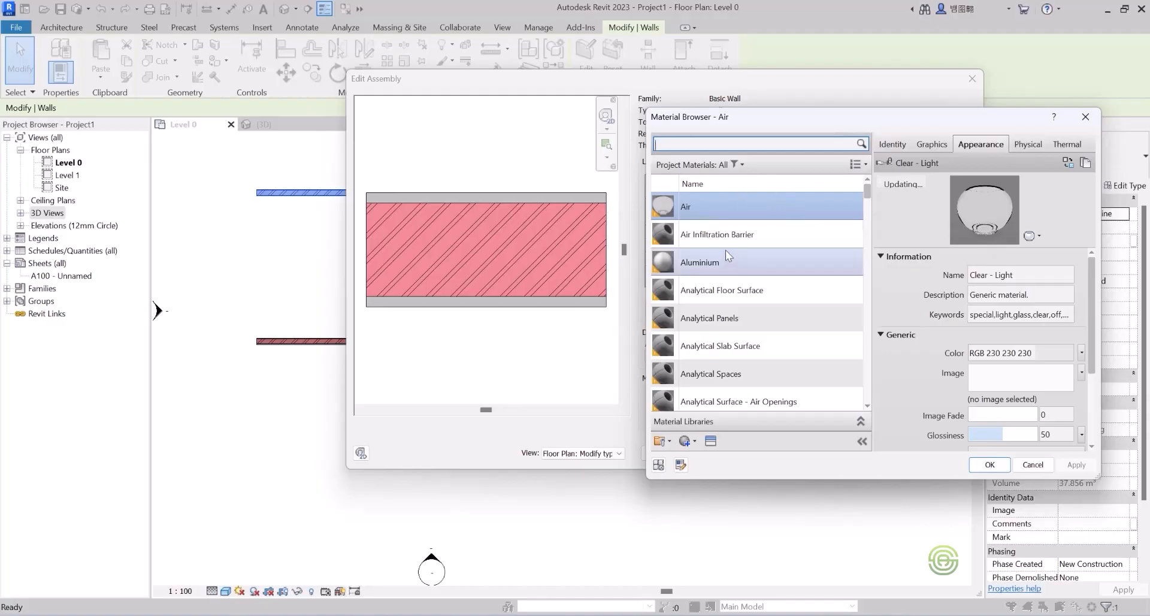
Browse the project materials and examine the render appearance of Concrete in an enlarged preview.
{"action": "scroll", "coordinate": [715, 222], "scroll_direction": "down", "scroll_amount": 3}
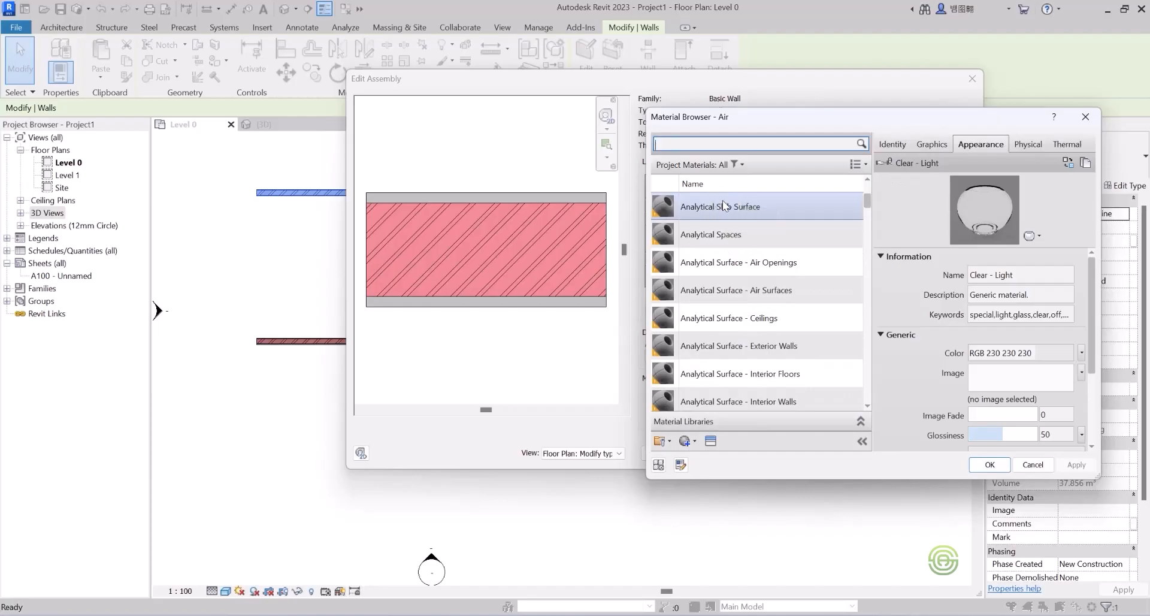
{"action": "scroll", "coordinate": [731, 233], "scroll_direction": "down", "scroll_amount": 1}
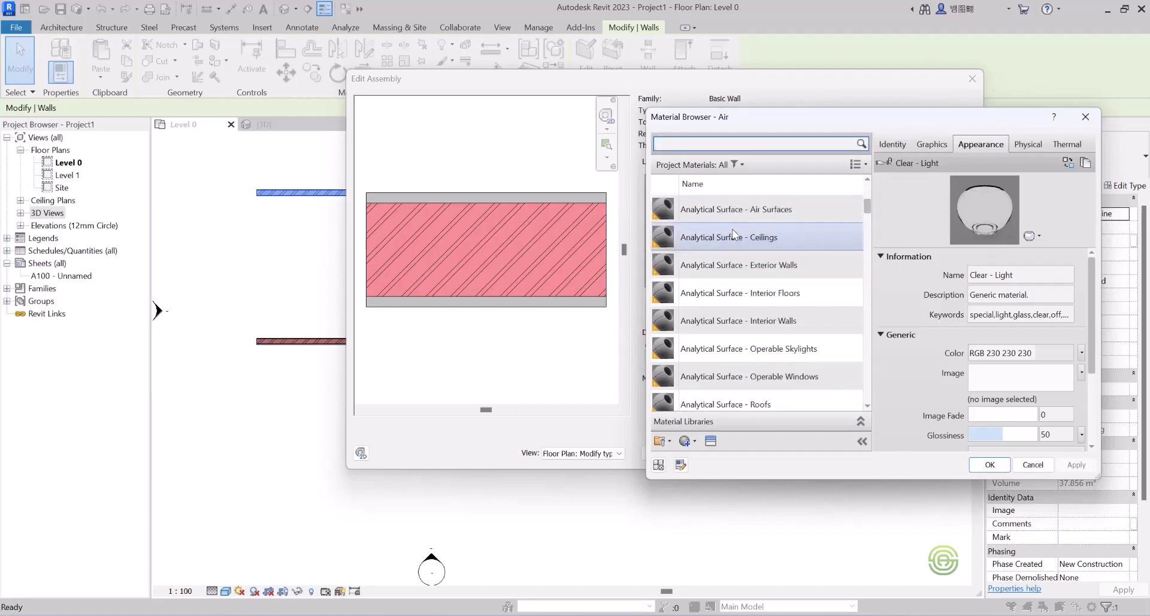
{"action": "scroll", "coordinate": [732, 229], "scroll_direction": "down", "scroll_amount": 3}
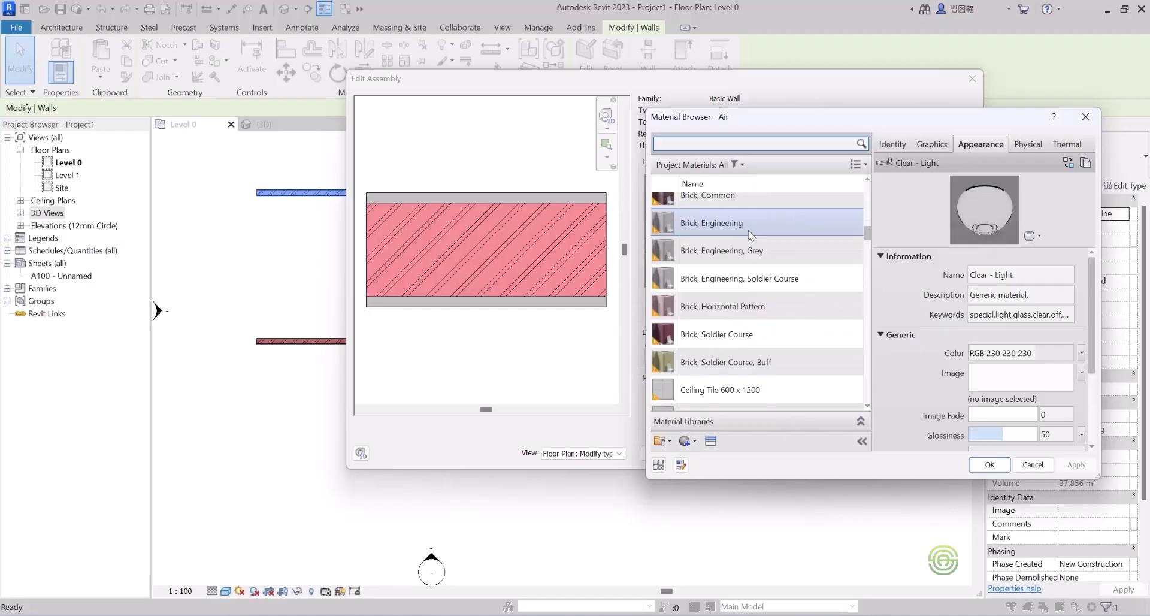
{"action": "scroll", "coordinate": [748, 230], "scroll_direction": "up", "scroll_amount": 1}
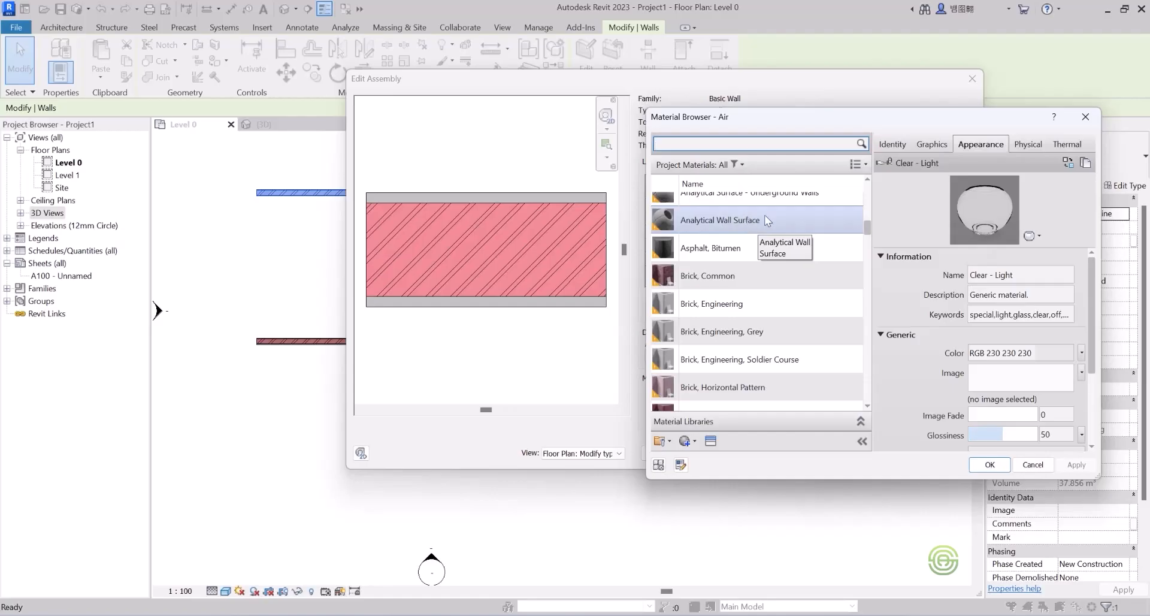
{"action": "scroll", "coordinate": [763, 215], "scroll_direction": "down", "scroll_amount": 1}
{"action": "scroll", "coordinate": [764, 215], "scroll_direction": "down", "scroll_amount": 2}
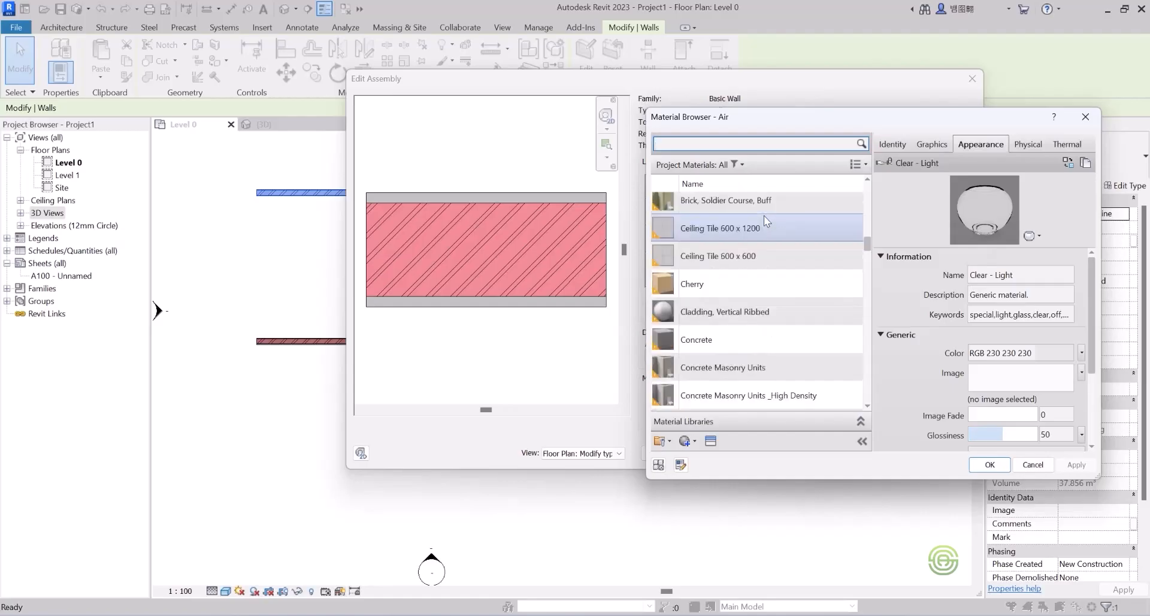
{"action": "scroll", "coordinate": [764, 216], "scroll_direction": "down", "scroll_amount": 1}
{"action": "left_click", "coordinate": [724, 262]}
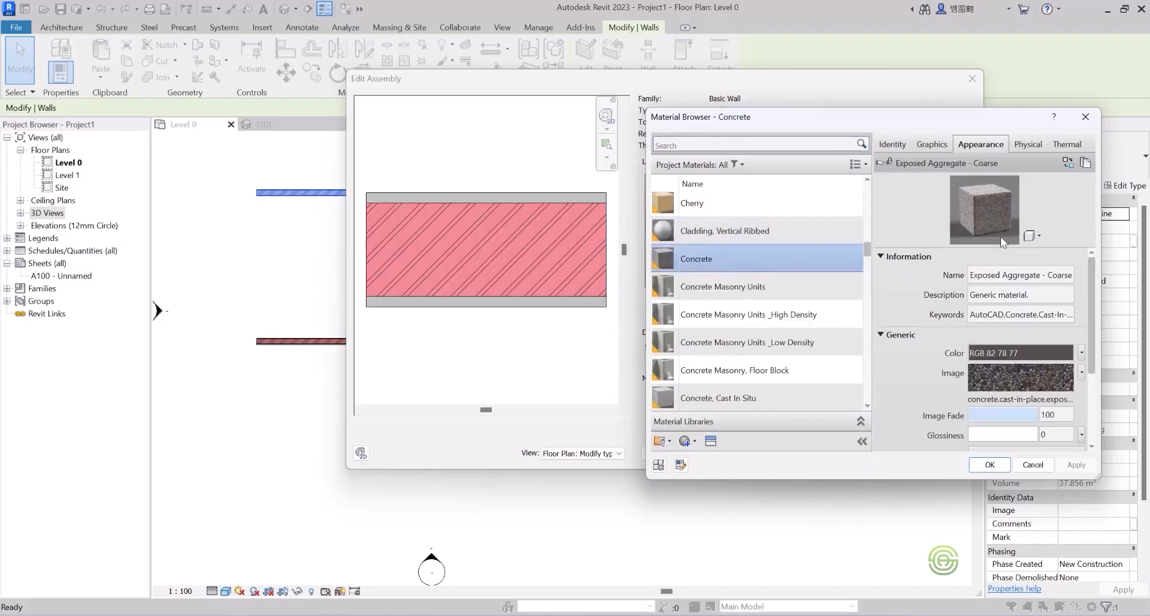
{"action": "left_click_drag", "start_coordinate": [987, 248], "coordinate": [986, 325]}
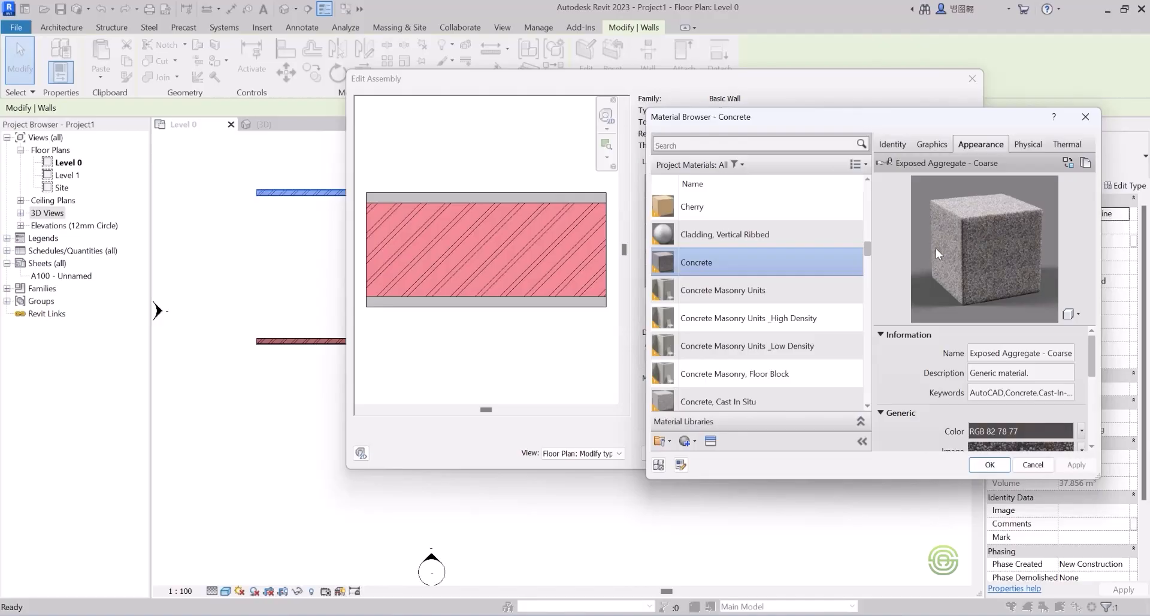
Select Brick, Soldier Course, Buff as the Finish 1 [4] material and review its render appearance, with the preview slightly reduced.
{"action": "left_click_drag", "start_coordinate": [868, 247], "coordinate": [869, 308]}
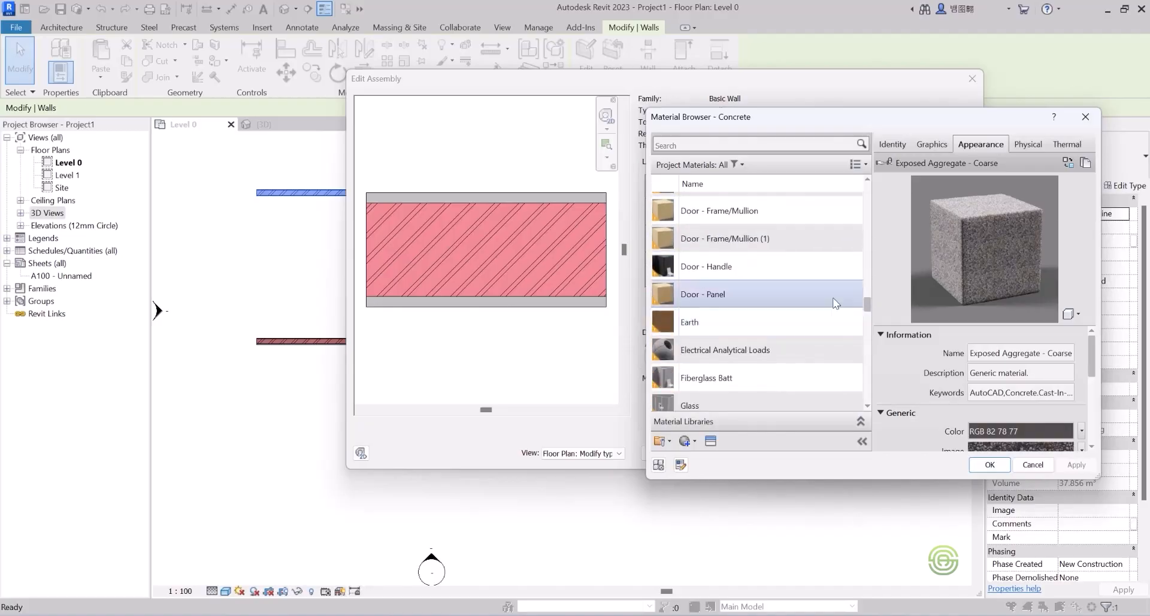
{"action": "scroll", "coordinate": [770, 267], "scroll_direction": "up", "scroll_amount": 8}
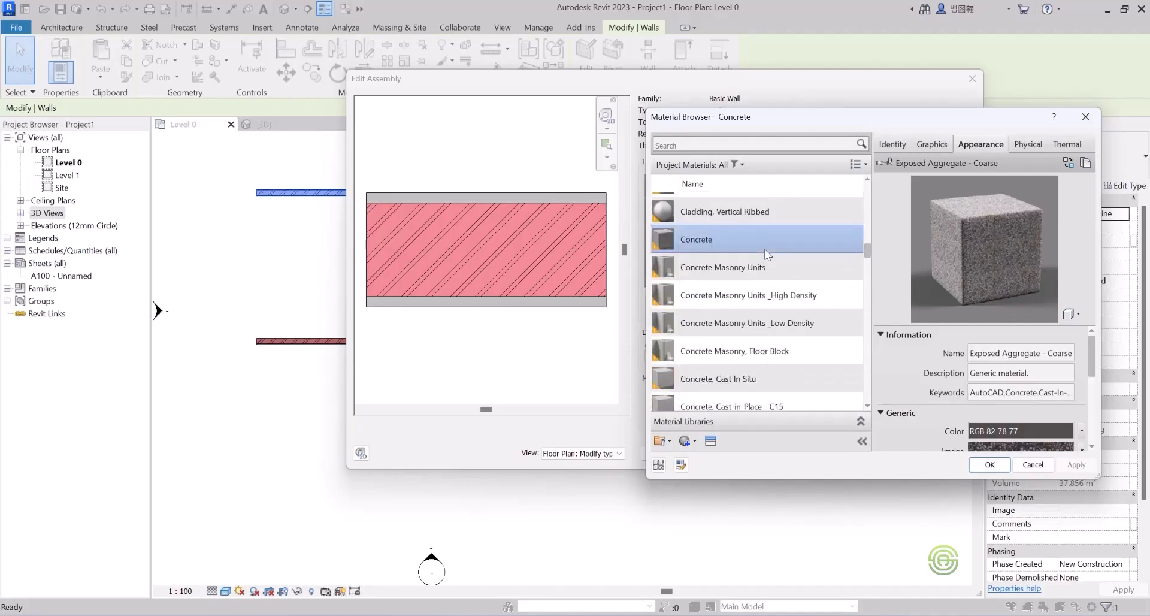
{"action": "scroll", "coordinate": [765, 253], "scroll_direction": "up", "scroll_amount": 2}
{"action": "left_click", "coordinate": [762, 208]}
{"action": "left_click", "coordinate": [756, 231]}
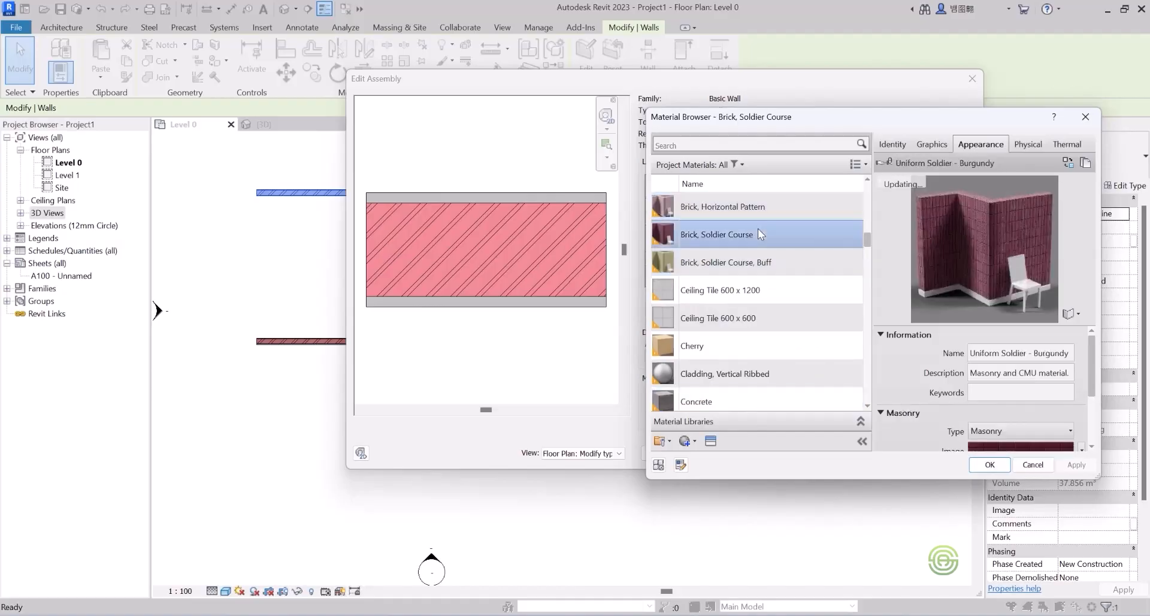
{"action": "left_click", "coordinate": [752, 266]}
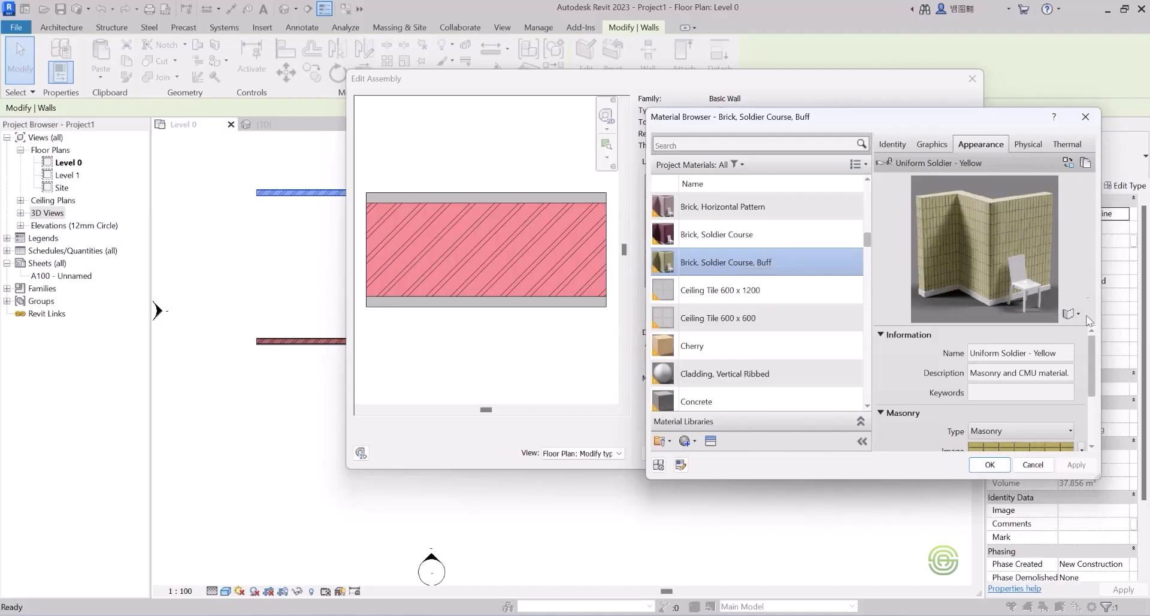
{"action": "mouse_move", "coordinate": [1094, 354]}
{"action": "left_mouse_down"}
{"action": "mouse_move", "coordinate": [1094, 375]}
{"action": "mouse_move", "coordinate": [1093, 357]}
{"action": "left_mouse_up"}
{"action": "left_click_drag", "start_coordinate": [1040, 324], "coordinate": [1040, 312]}
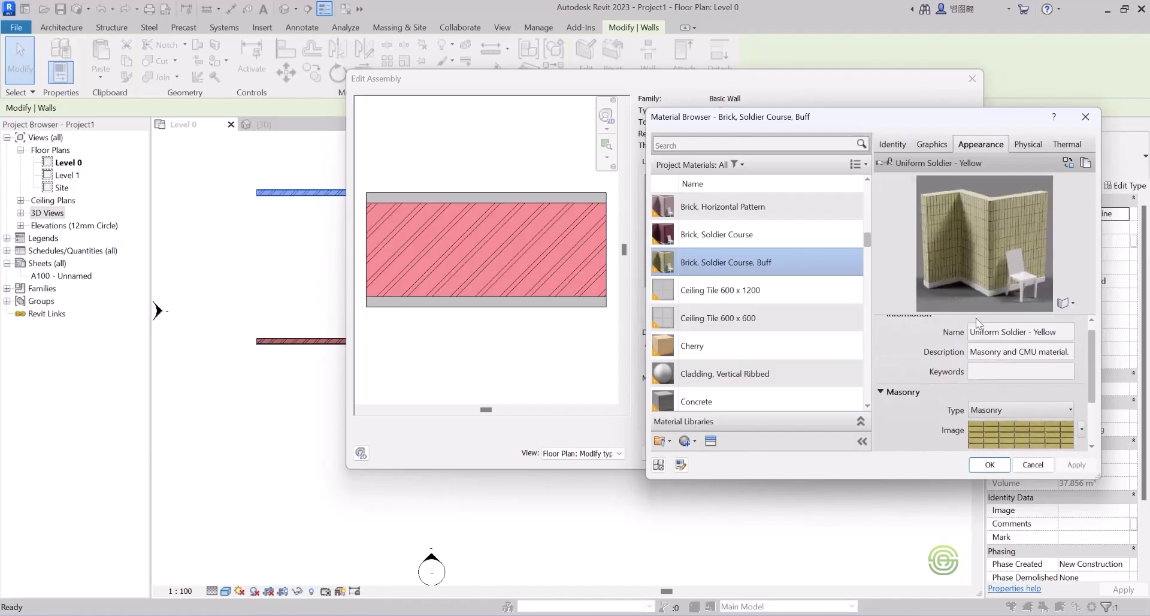
{"action": "mouse_move", "coordinate": [1091, 335]}
{"action": "left_mouse_down"}
{"action": "mouse_move", "coordinate": [1090, 393]}
{"action": "mouse_move", "coordinate": [1093, 330]}
{"action": "left_mouse_up"}
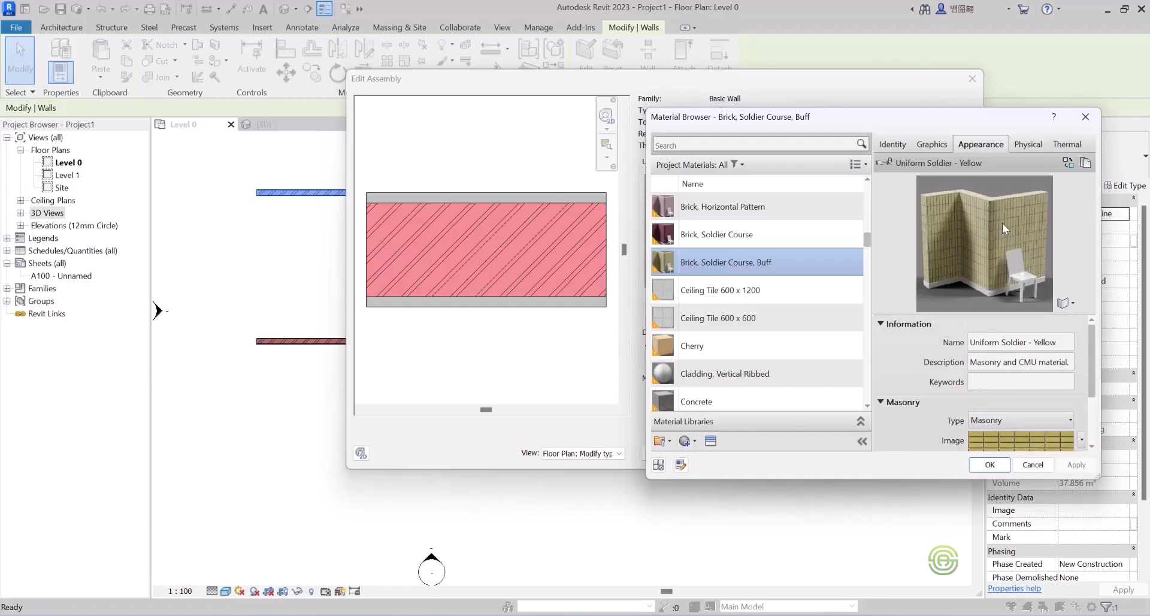
Set the shading colour of Brick, Soldier Course, Buff to yellow, RGB 244 231 134.
{"action": "left_click", "coordinate": [933, 143]}
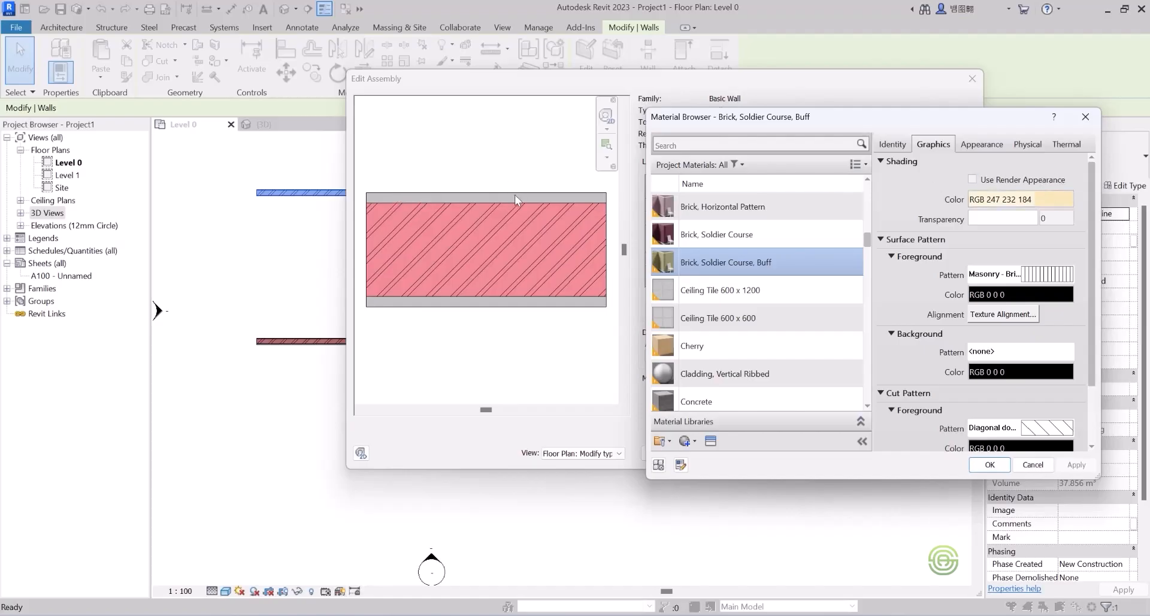
{"action": "left_click", "coordinate": [1048, 200]}
{"action": "left_click_drag", "start_coordinate": [1029, 219], "coordinate": [1026, 232]}
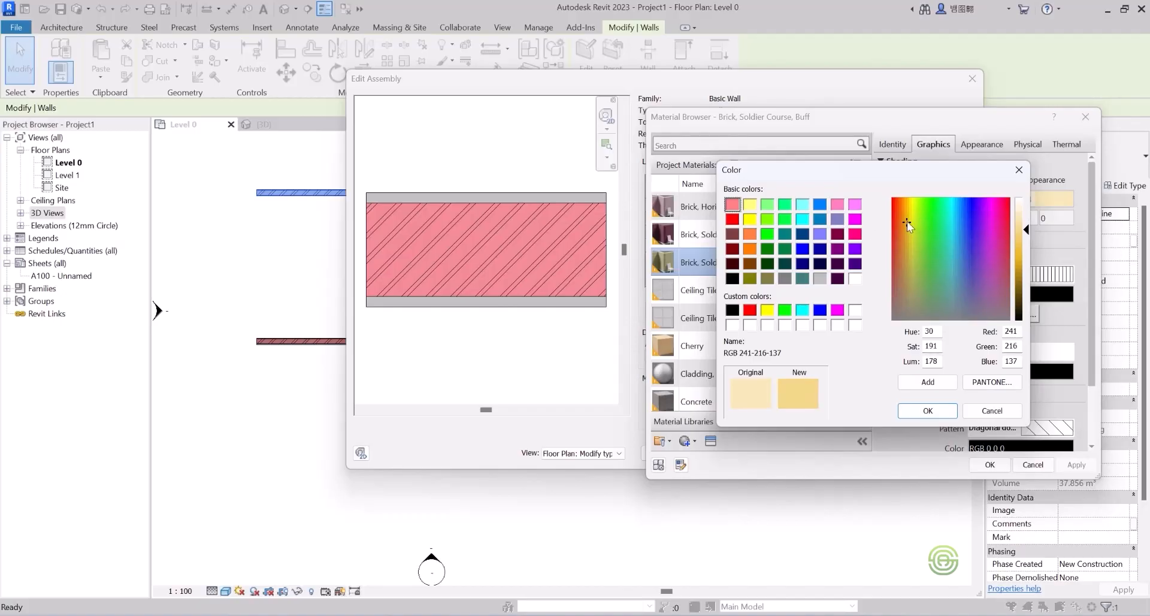
{"action": "mouse_move", "coordinate": [907, 221]}
{"action": "left_mouse_down"}
{"action": "mouse_move", "coordinate": [929, 224]}
{"action": "mouse_move", "coordinate": [943, 209]}
{"action": "mouse_move", "coordinate": [914, 210]}
{"action": "left_mouse_up"}
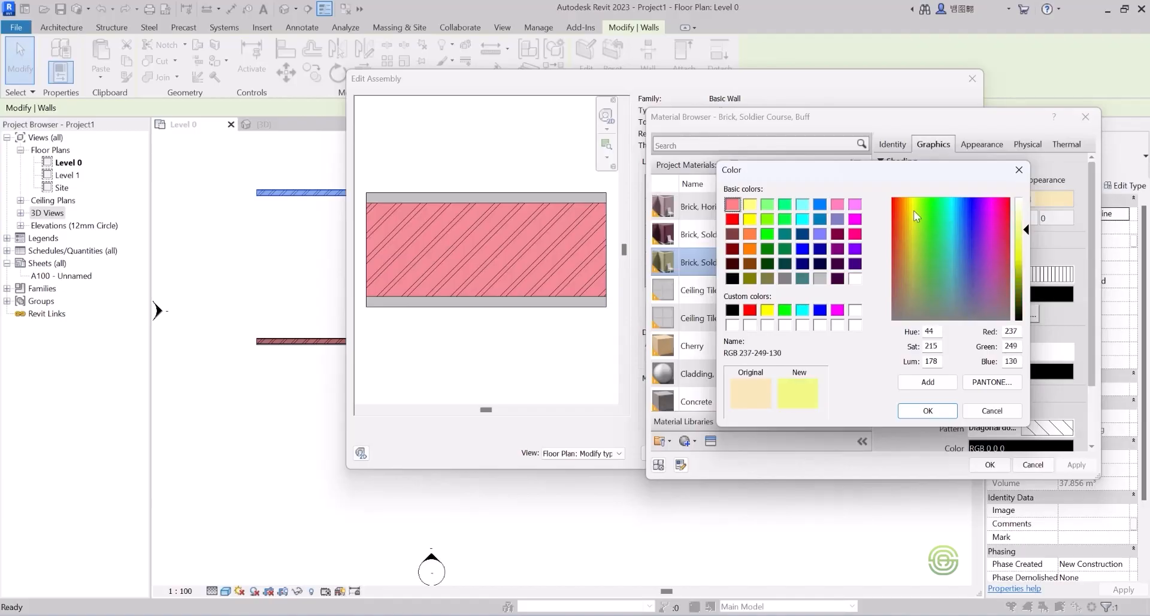
{"action": "left_click", "coordinate": [945, 212]}
{"action": "left_click_drag", "start_coordinate": [945, 213], "coordinate": [909, 217]}
{"action": "left_click", "coordinate": [927, 411]}
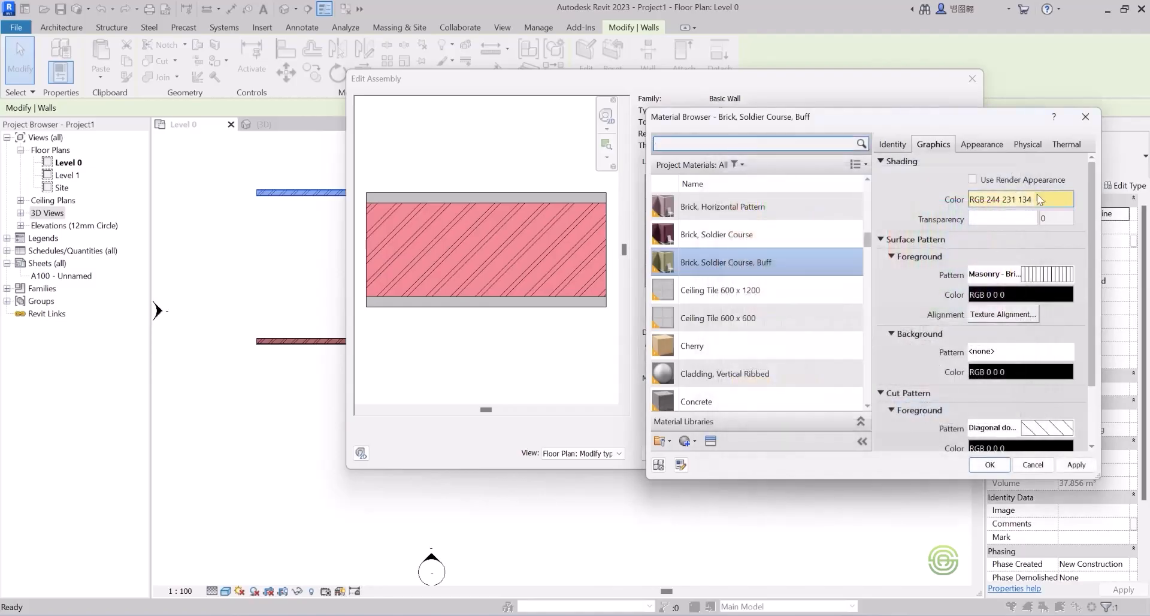
Review the Uniform Soldier - Yellow appearance, turn on Use Render Appearance for the material's shading, and compare the two.
{"action": "left_click", "coordinate": [979, 144]}
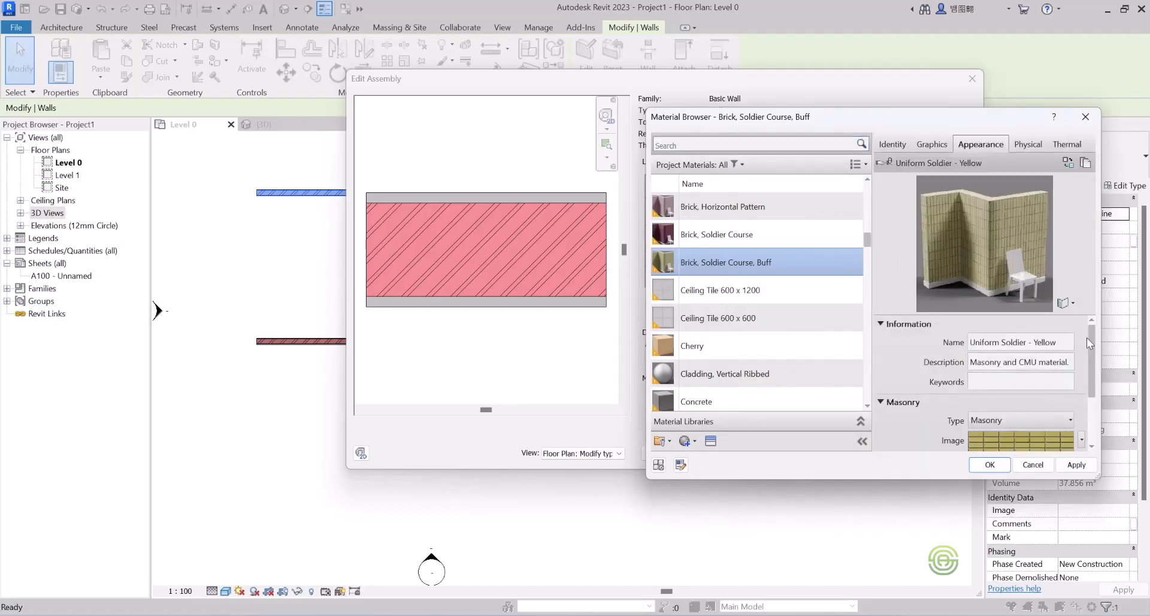
{"action": "scroll", "coordinate": [1086, 336], "scroll_direction": "down", "scroll_amount": 3}
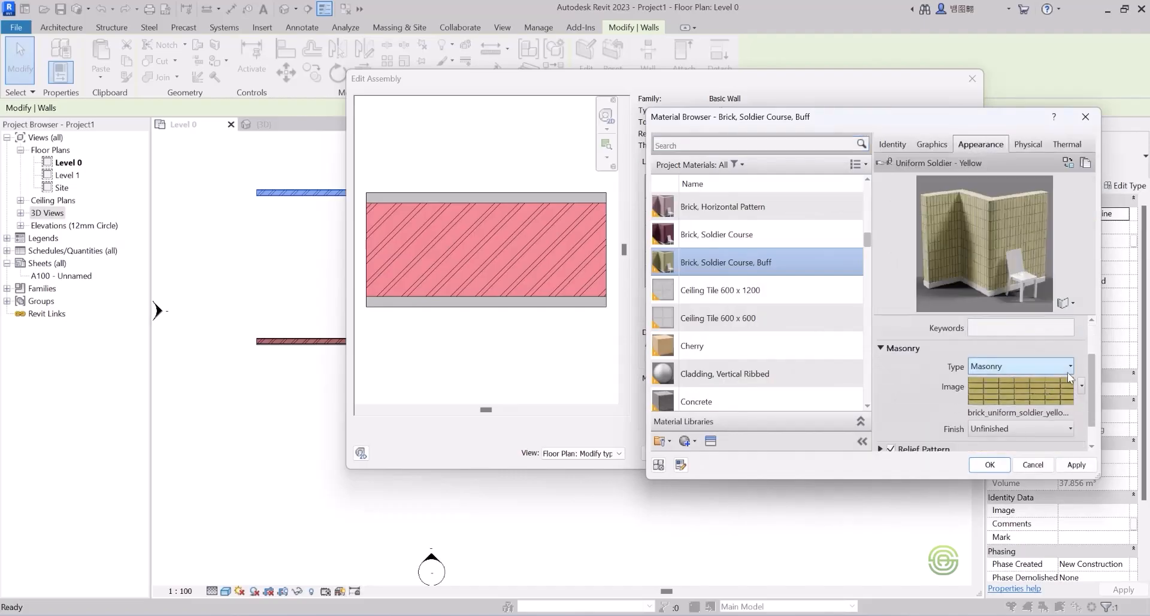
{"action": "left_click_drag", "start_coordinate": [1090, 387], "coordinate": [1091, 351]}
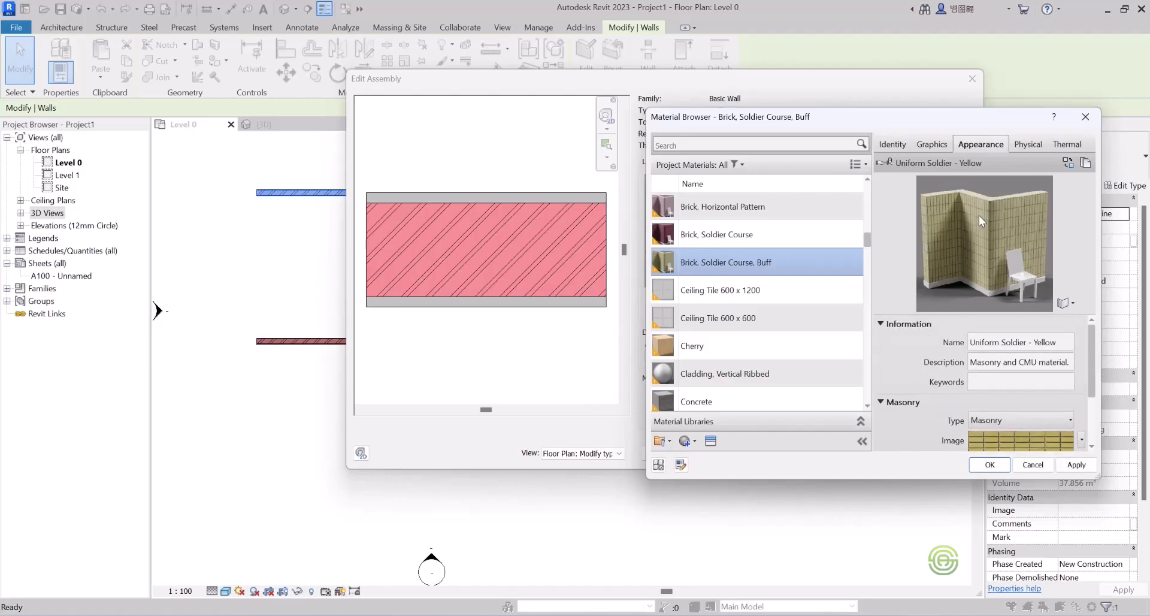
{"action": "left_click", "coordinate": [943, 145]}
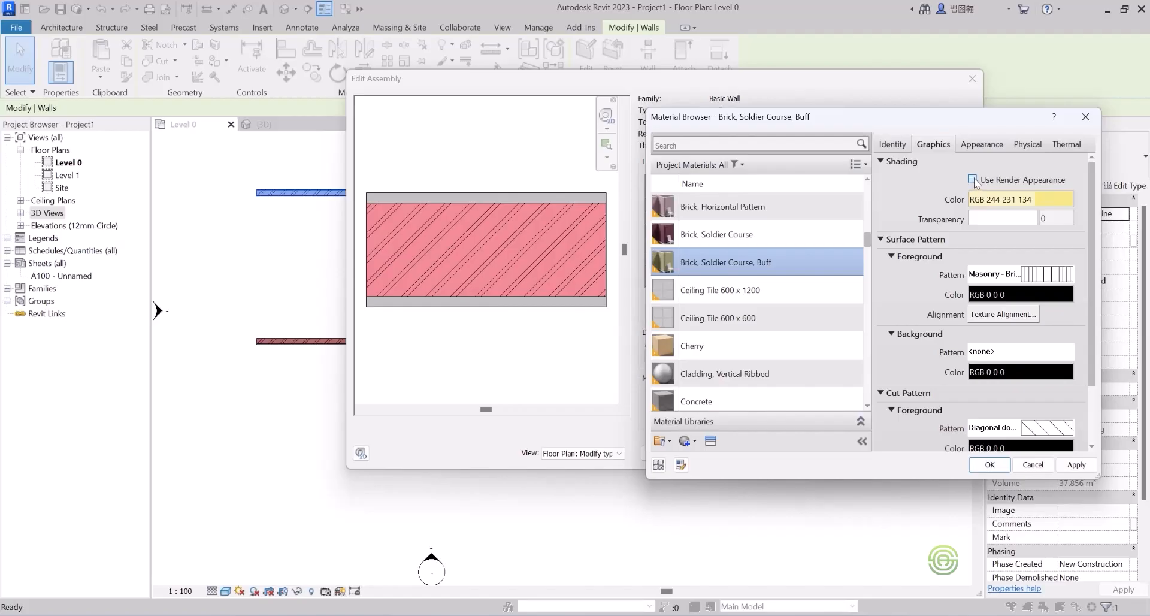
{"action": "left_click", "coordinate": [973, 179]}
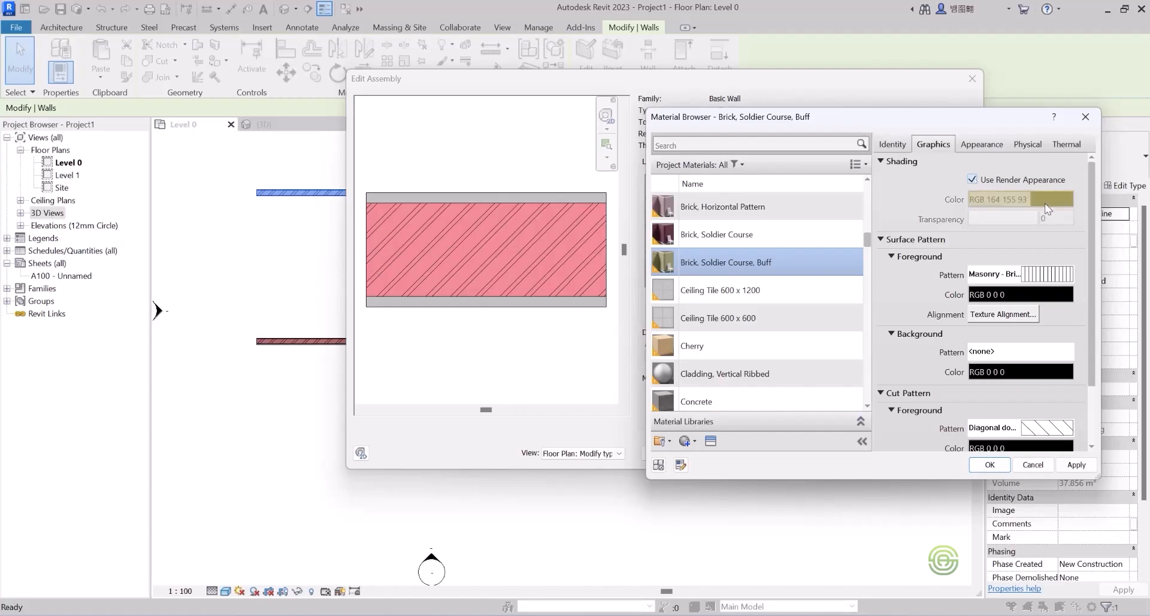
{"action": "left_click", "coordinate": [982, 145]}
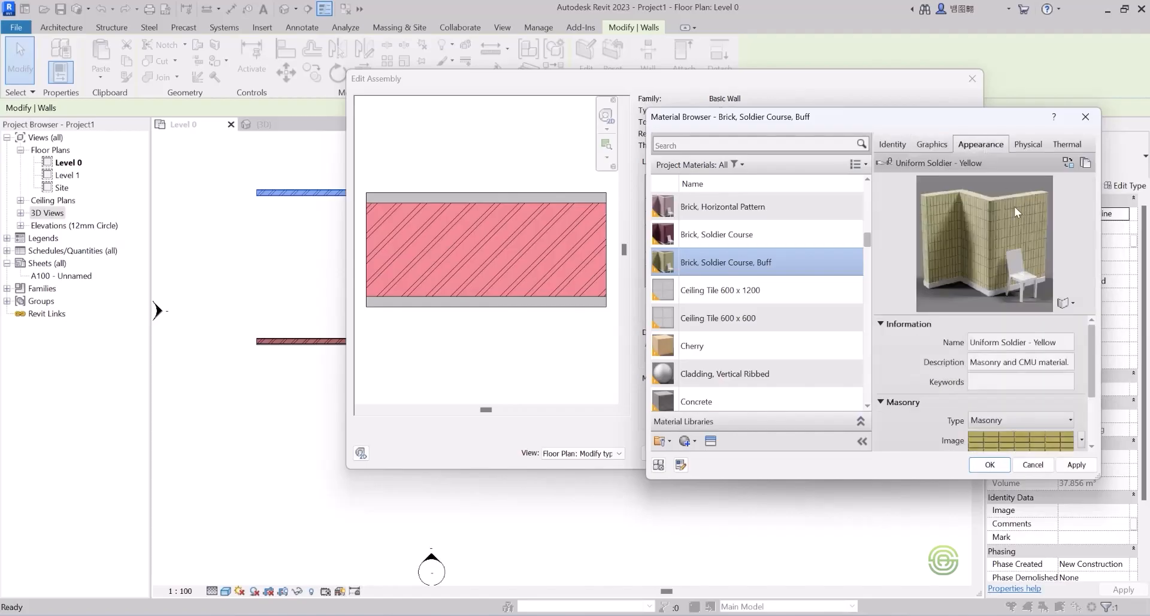
{"action": "left_click", "coordinate": [928, 143]}
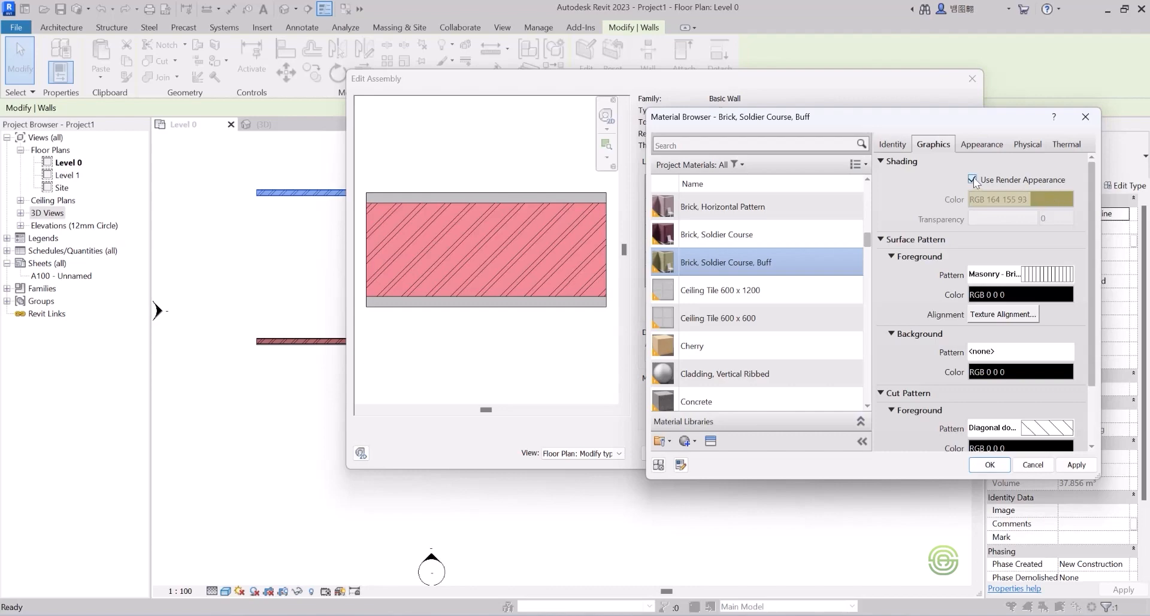
Turn off Use Render Appearance for Brick, Soldier Course, Buff and set its shading colour to light yellow, RGB 239 231 129.
{"action": "left_click", "coordinate": [971, 179]}
{"action": "left_click", "coordinate": [1046, 199]}
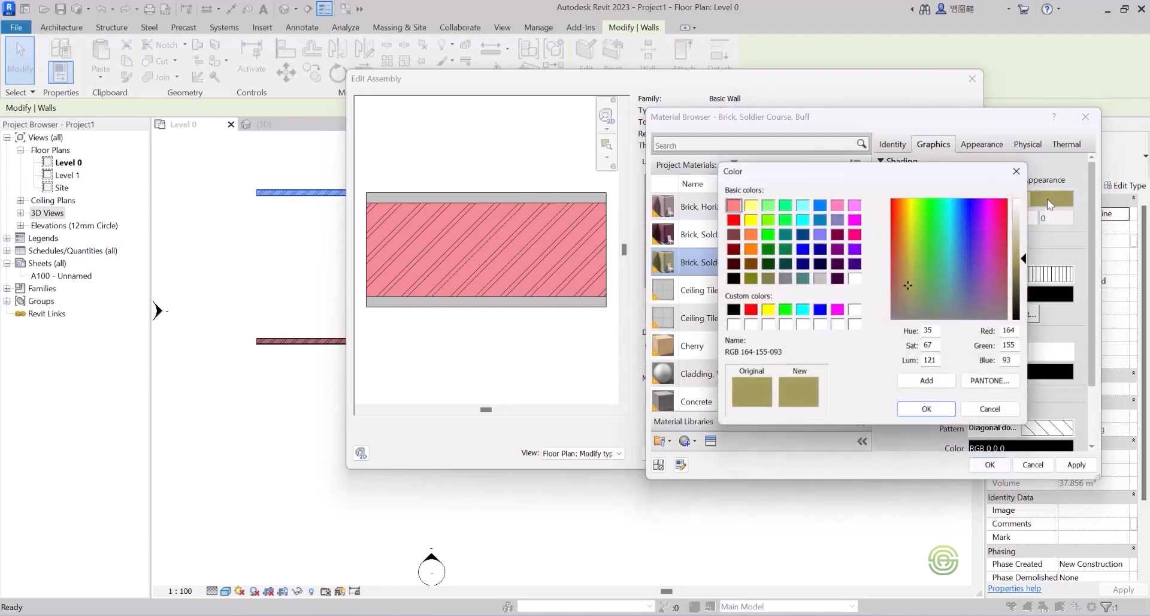
{"action": "left_click_drag", "start_coordinate": [901, 289], "coordinate": [910, 226]}
{"action": "left_click_drag", "start_coordinate": [1029, 260], "coordinate": [1028, 231]}
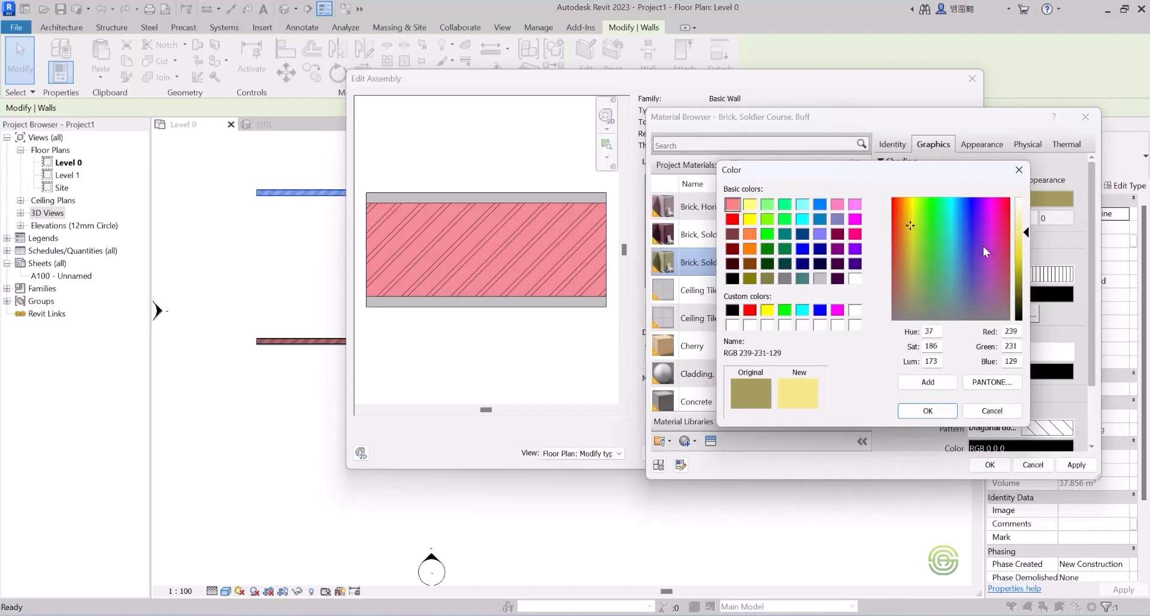
{"action": "left_click", "coordinate": [940, 412]}
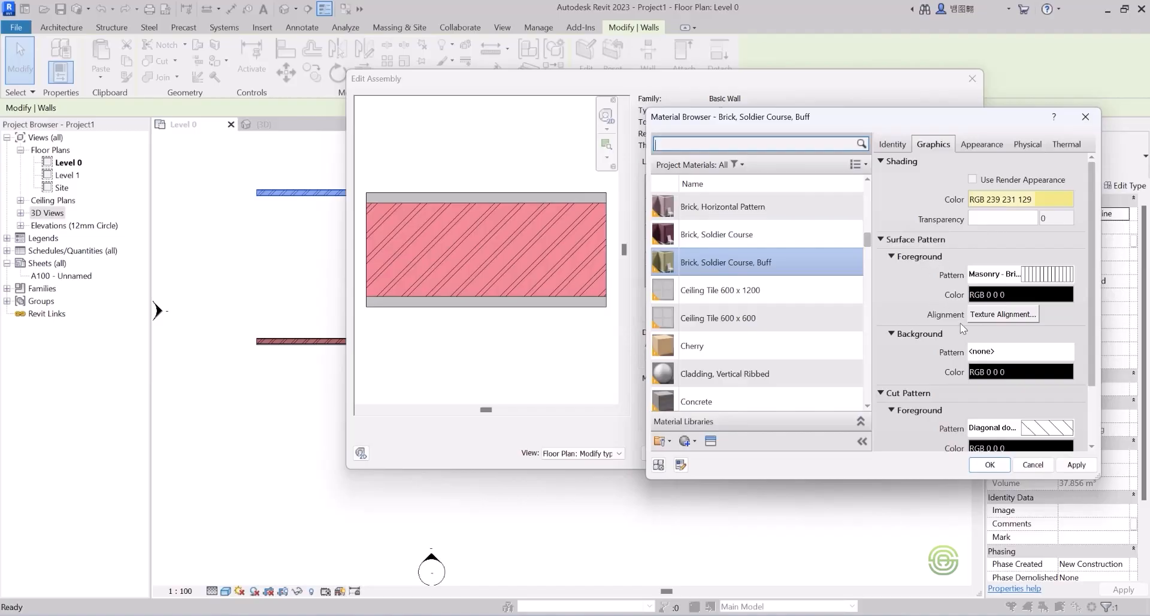
Set the surface foreground pattern of Brick, Soldier Course, Buff to the model pattern Parquet 152mm.
{"action": "left_click", "coordinate": [1051, 275]}
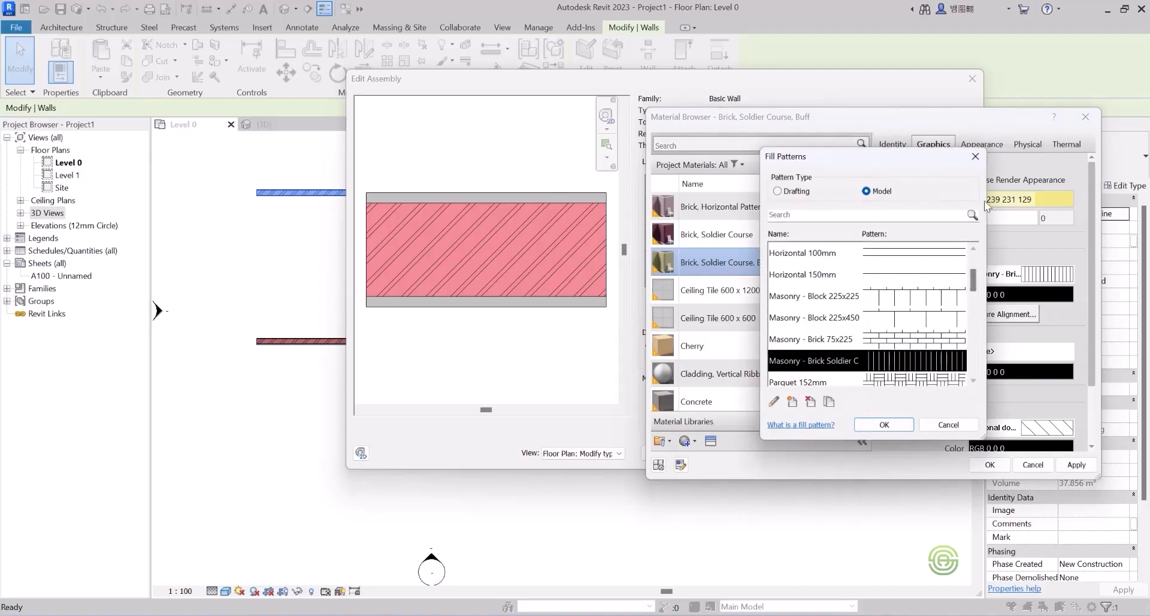
{"action": "key", "text": "Return"}
{"action": "left_click", "coordinate": [1051, 280]}
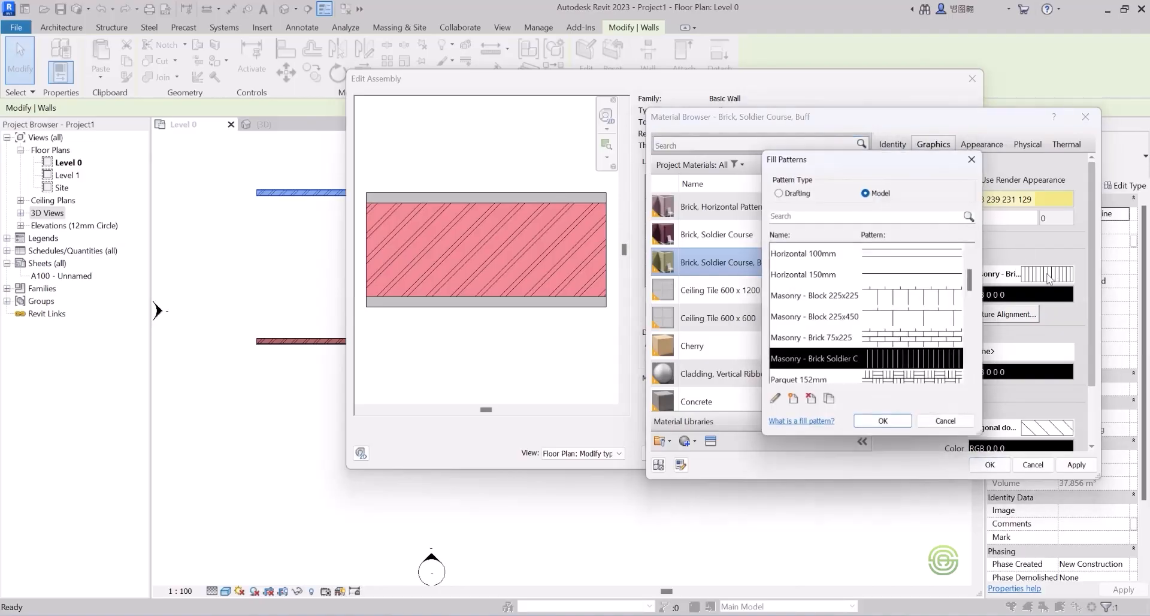
{"action": "left_click_drag", "start_coordinate": [975, 283], "coordinate": [970, 257]}
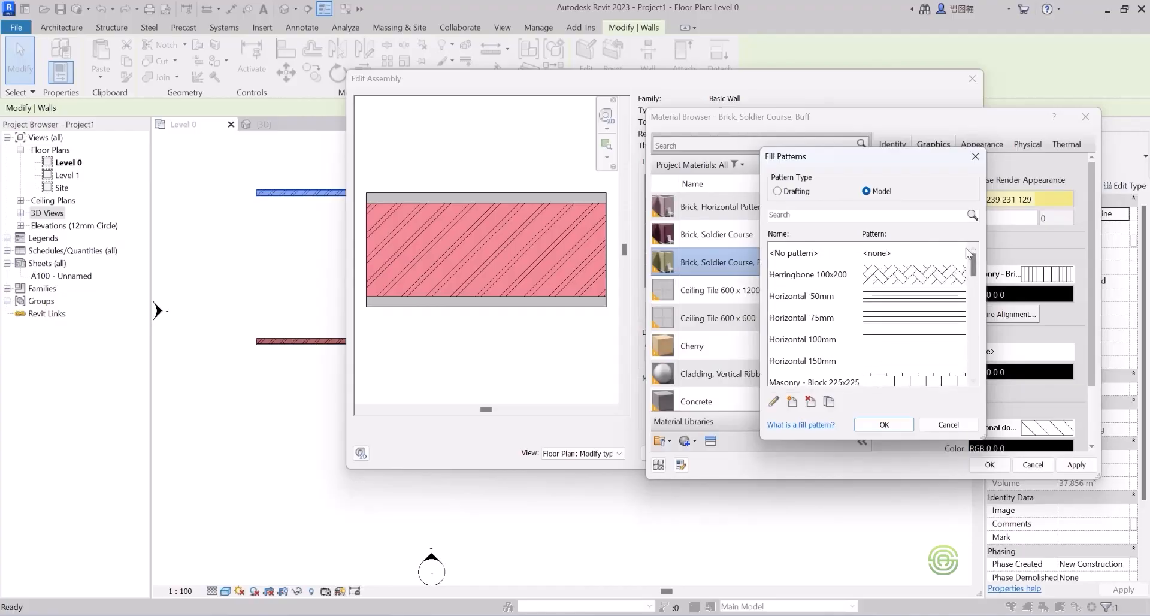
{"action": "left_click_drag", "start_coordinate": [970, 263], "coordinate": [981, 292]}
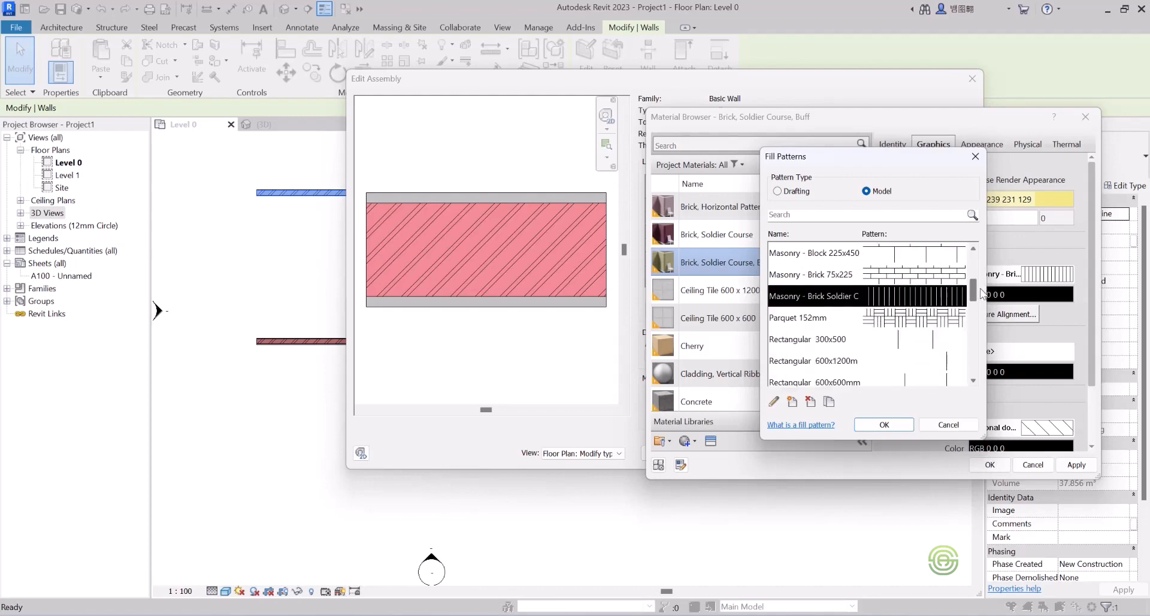
{"action": "left_click", "coordinate": [929, 317]}
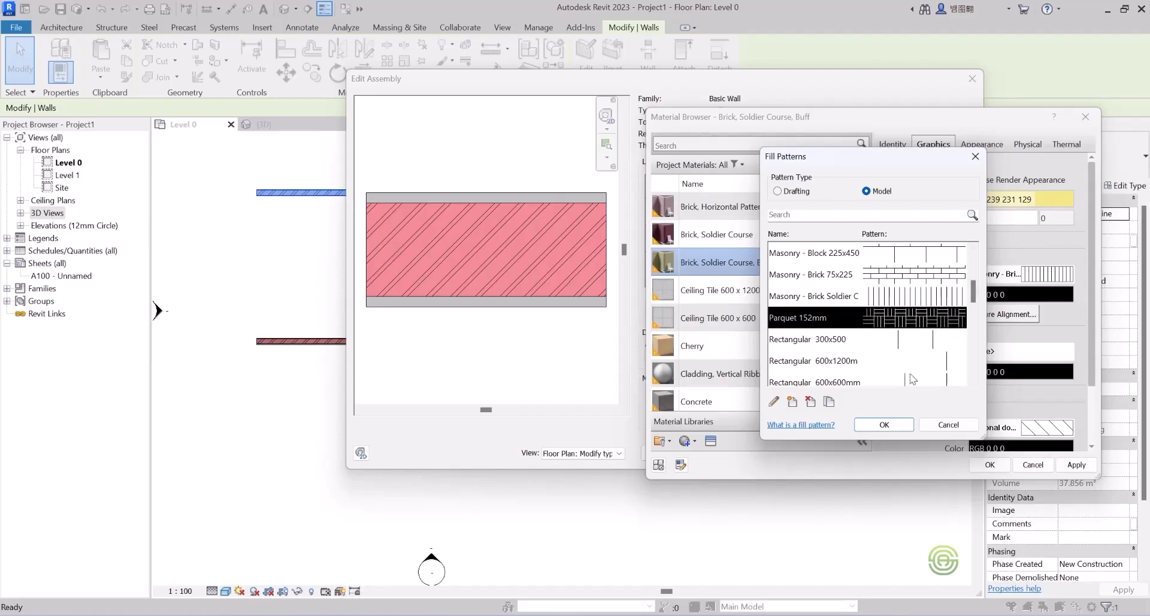
{"action": "left_click", "coordinate": [884, 424]}
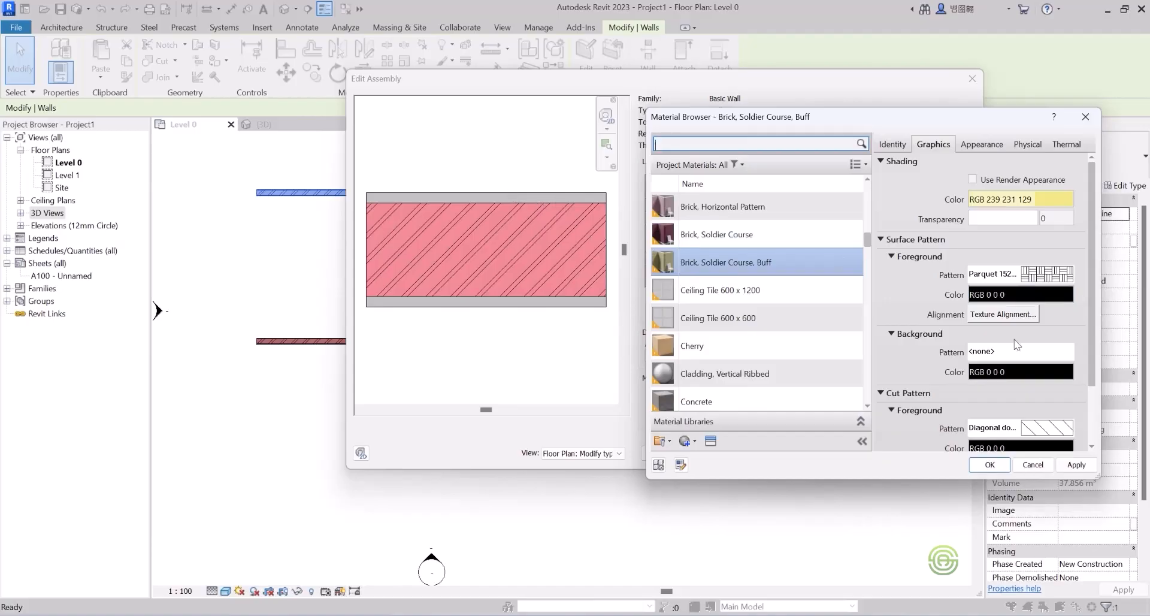
Set the cut foreground pattern of Brick, Soldier Course, Buff to Diagonal crosshatch 1mm and accept the material for the Finish 1 [4] layer.
{"action": "left_click", "coordinate": [1038, 430]}
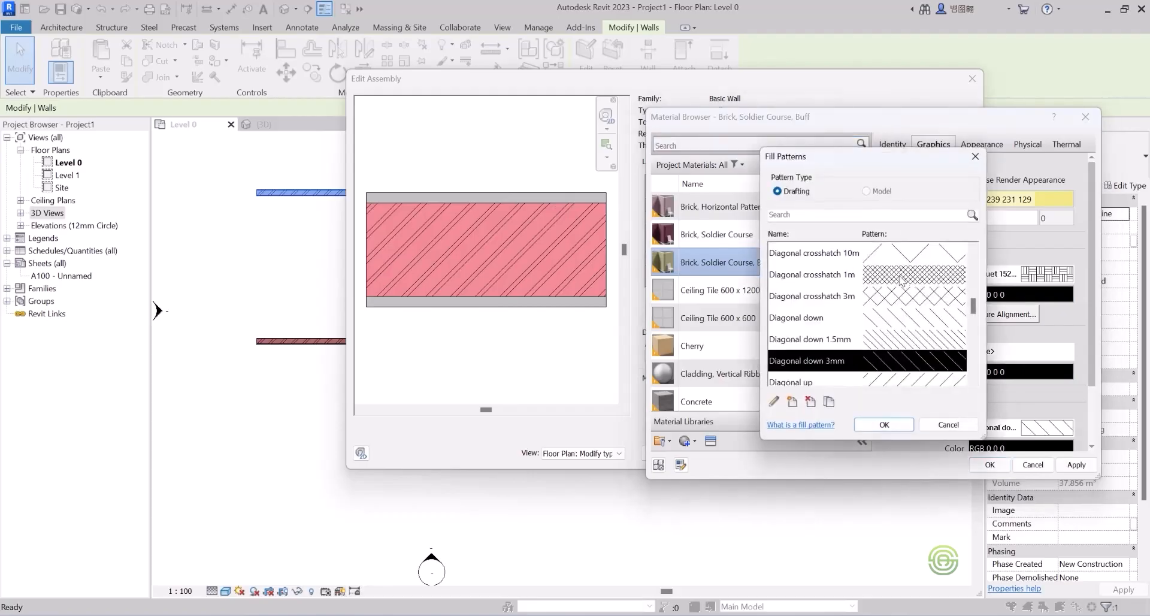
{"action": "left_click", "coordinate": [902, 277]}
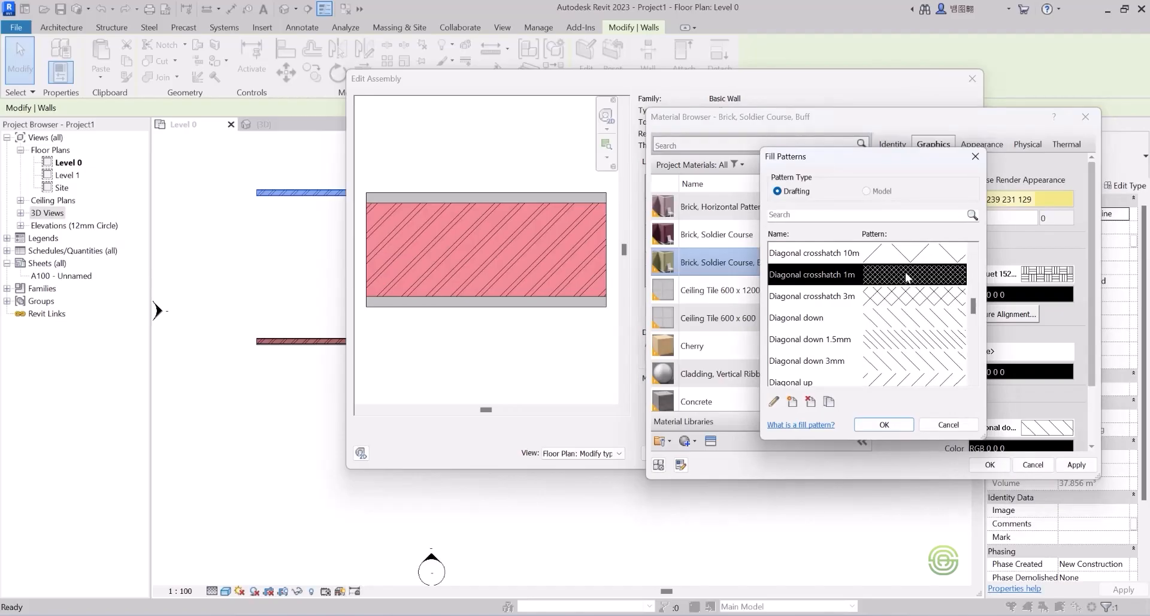
{"action": "left_click", "coordinate": [900, 423]}
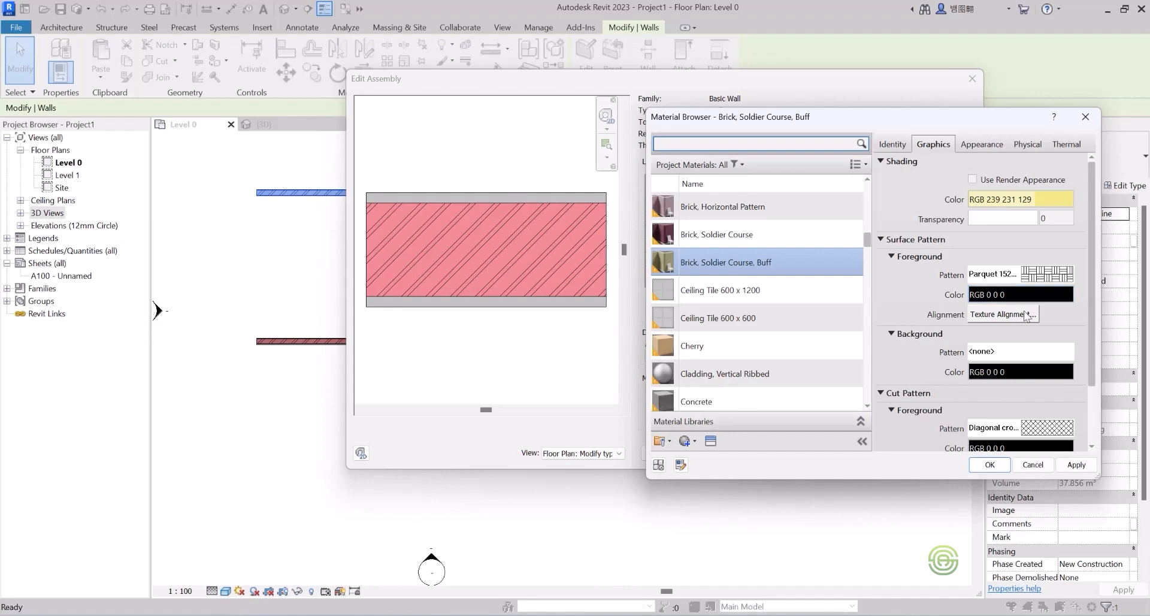
{"action": "mouse_move", "coordinate": [1090, 297]}
{"action": "left_mouse_down"}
{"action": "mouse_move", "coordinate": [1090, 370]}
{"action": "mouse_move", "coordinate": [1096, 282]}
{"action": "left_mouse_up"}
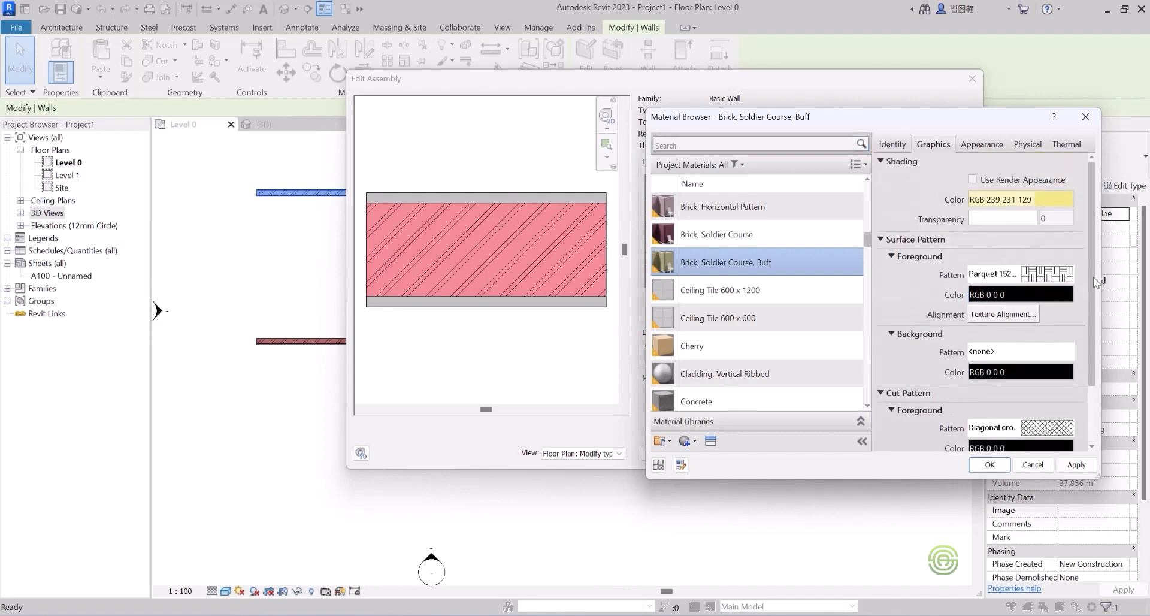
{"action": "left_click", "coordinate": [998, 461]}
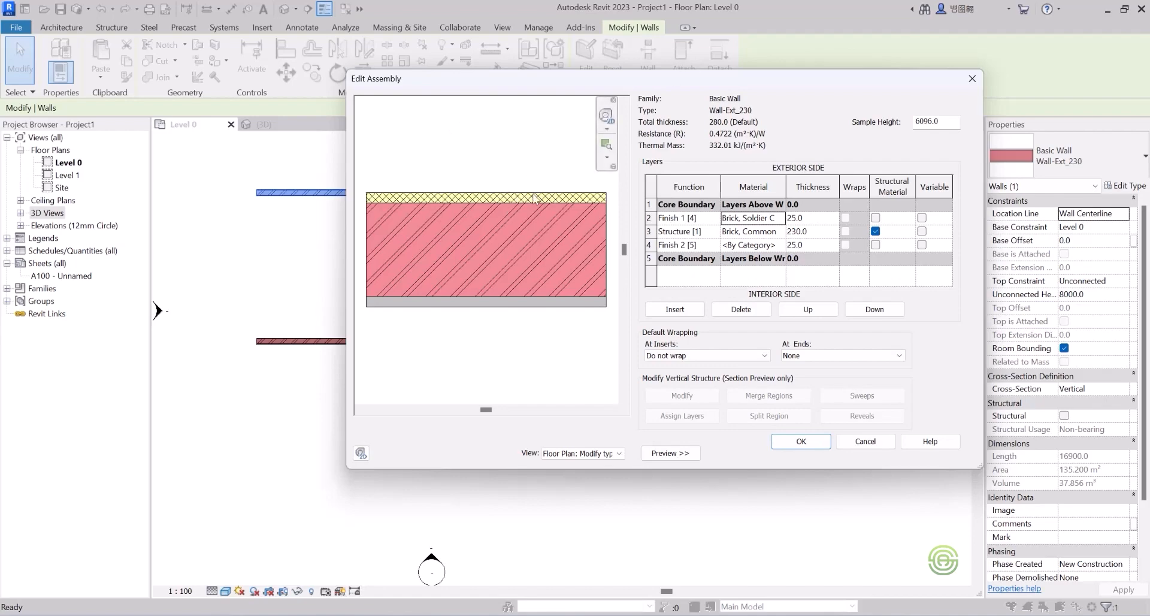
Browse the project materials for the Finish 2 [5] layer and create a new material.
{"action": "left_click", "coordinate": [738, 246]}
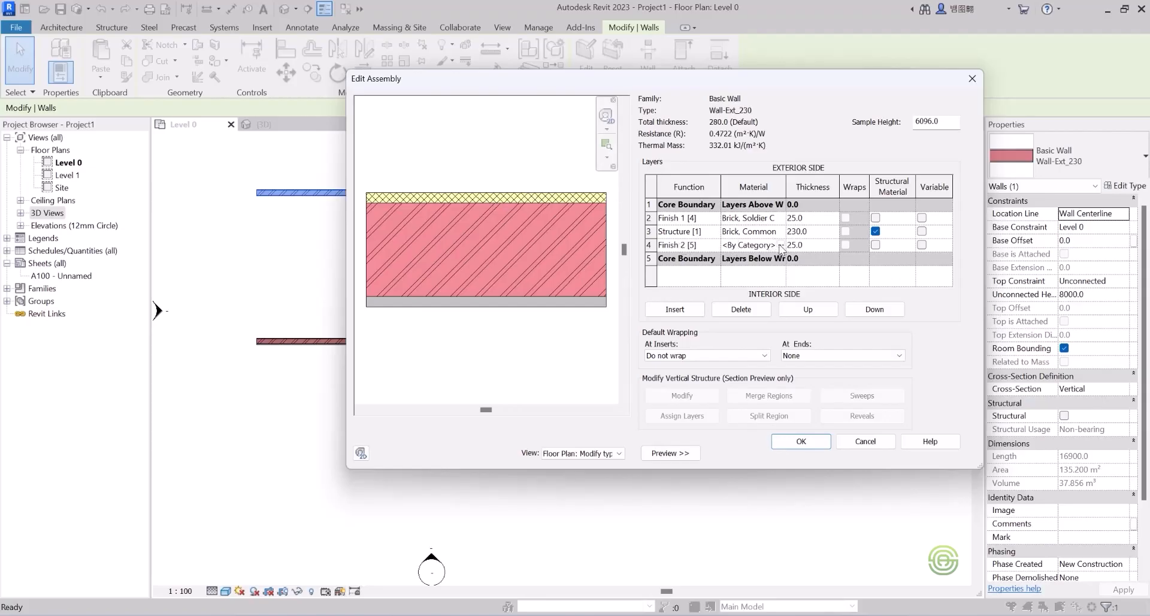
{"action": "left_click", "coordinate": [781, 246]}
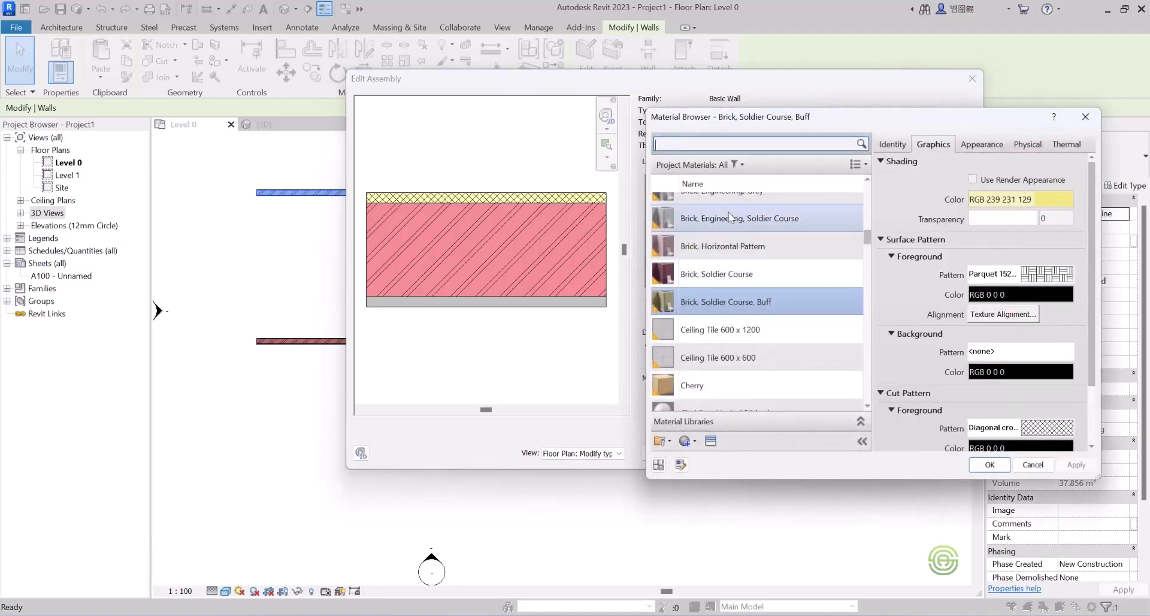
{"action": "scroll", "coordinate": [731, 213], "scroll_direction": "up", "scroll_amount": 1}
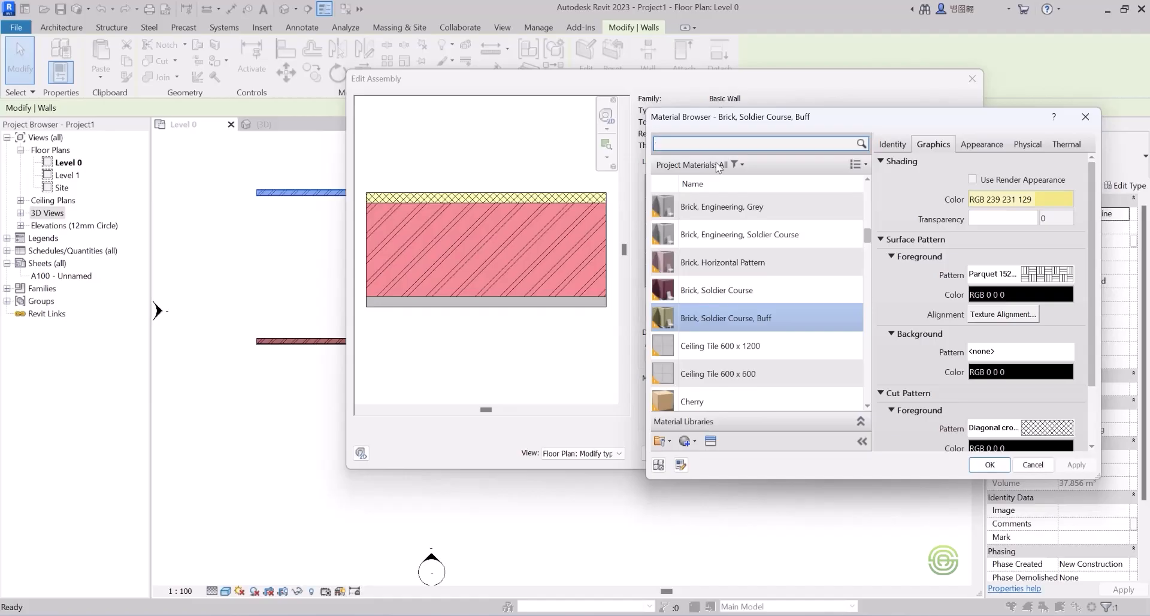
{"action": "mouse_move", "coordinate": [867, 235]}
{"action": "left_mouse_down"}
{"action": "mouse_move", "coordinate": [865, 185]}
{"action": "mouse_move", "coordinate": [866, 222]}
{"action": "left_mouse_up"}
{"action": "mouse_move", "coordinate": [866, 282]}
{"action": "left_mouse_down"}
{"action": "mouse_move", "coordinate": [886, 378]}
{"action": "mouse_move", "coordinate": [875, 408]}
{"action": "mouse_move", "coordinate": [865, 334]}
{"action": "left_mouse_up"}
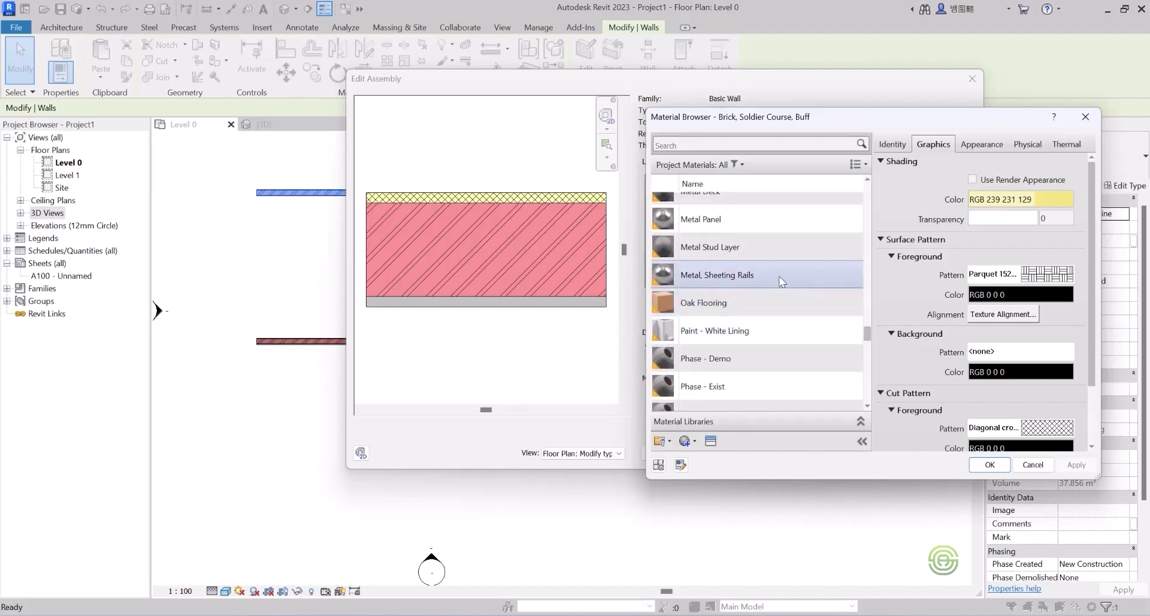
{"action": "left_click_drag", "start_coordinate": [869, 334], "coordinate": [870, 281]}
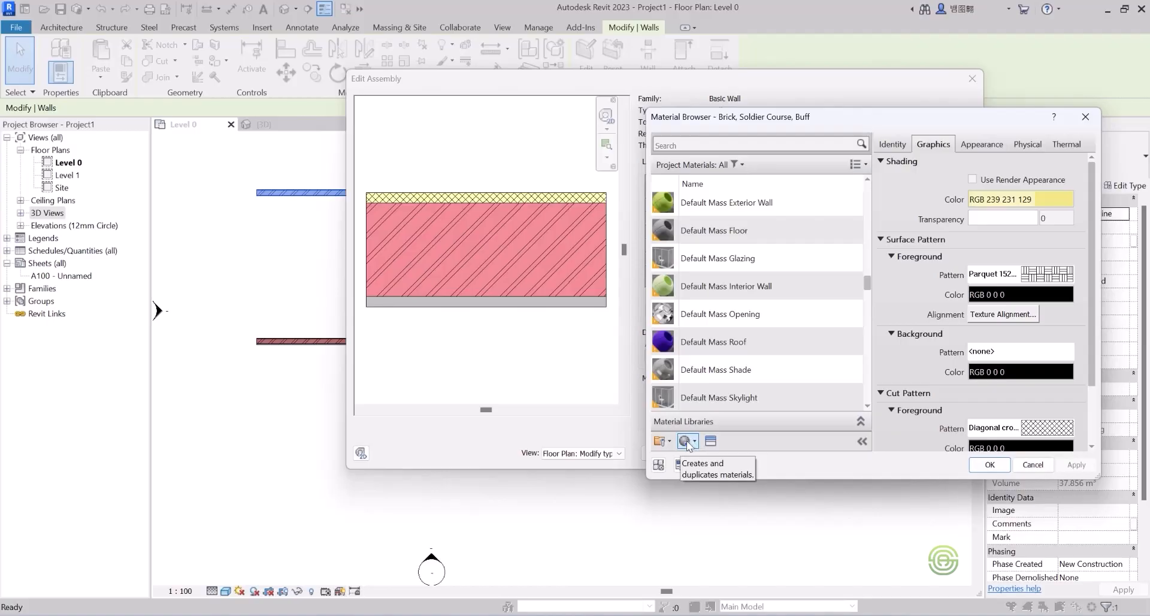
{"action": "left_click", "coordinate": [688, 443]}
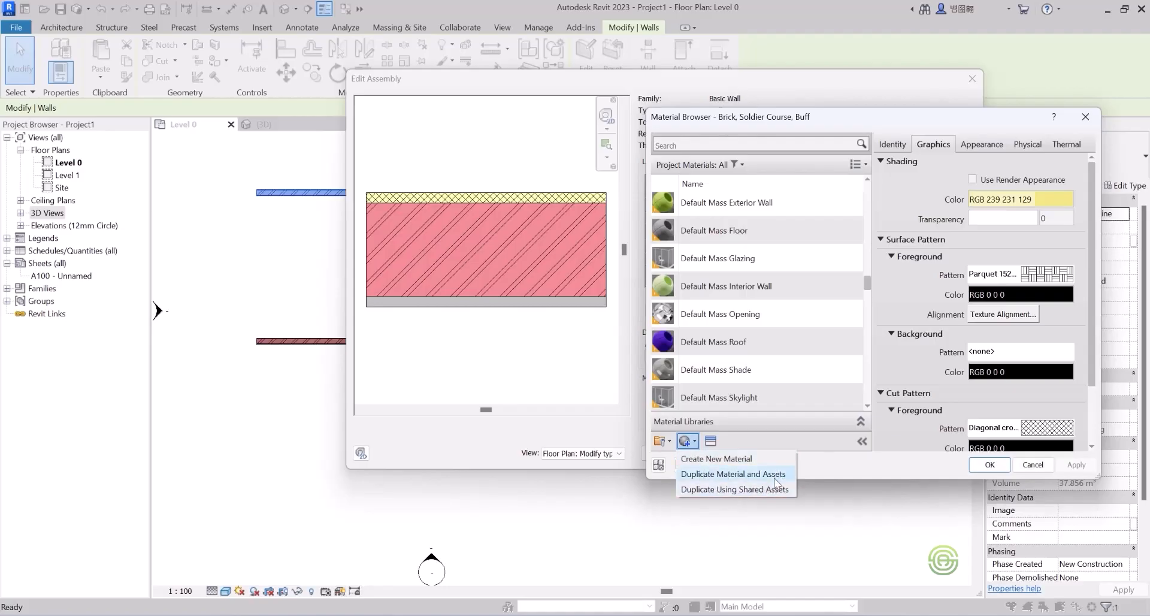
{"action": "left_click", "coordinate": [724, 461]}
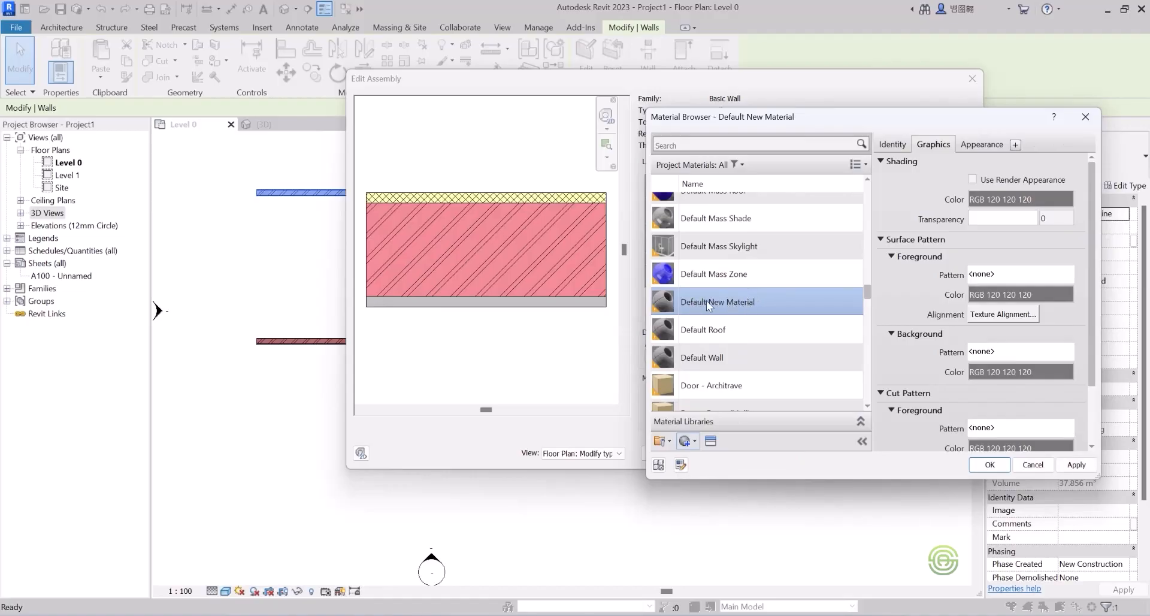
Rename the new default material as Interior Finish and find it in the project materials.
{"action": "right_click", "coordinate": [742, 301]}
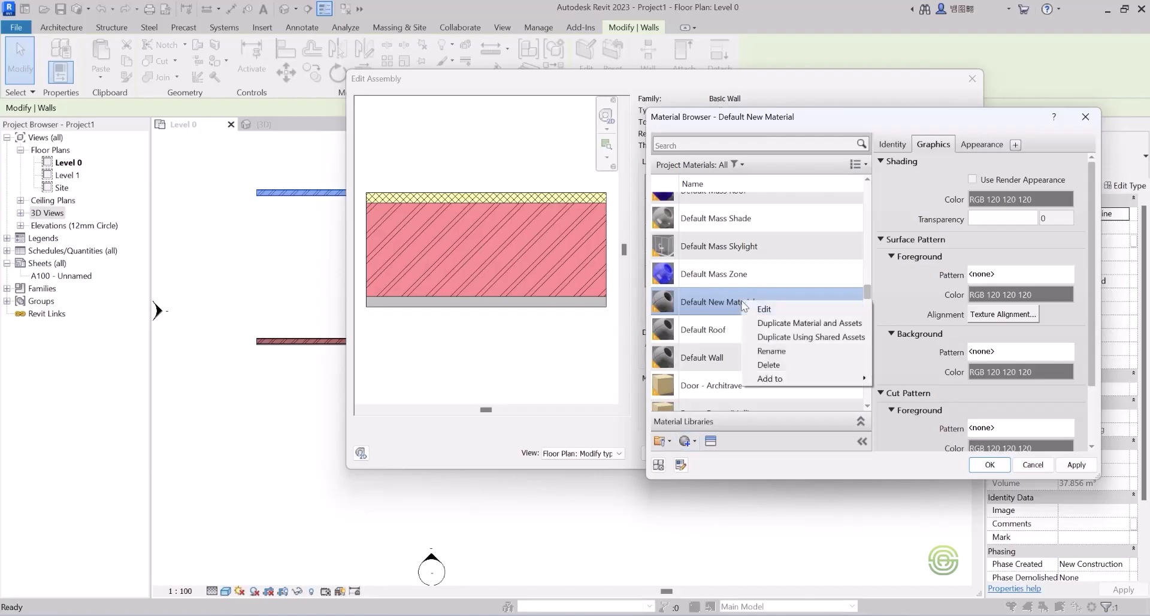
{"action": "left_click", "coordinate": [771, 351]}
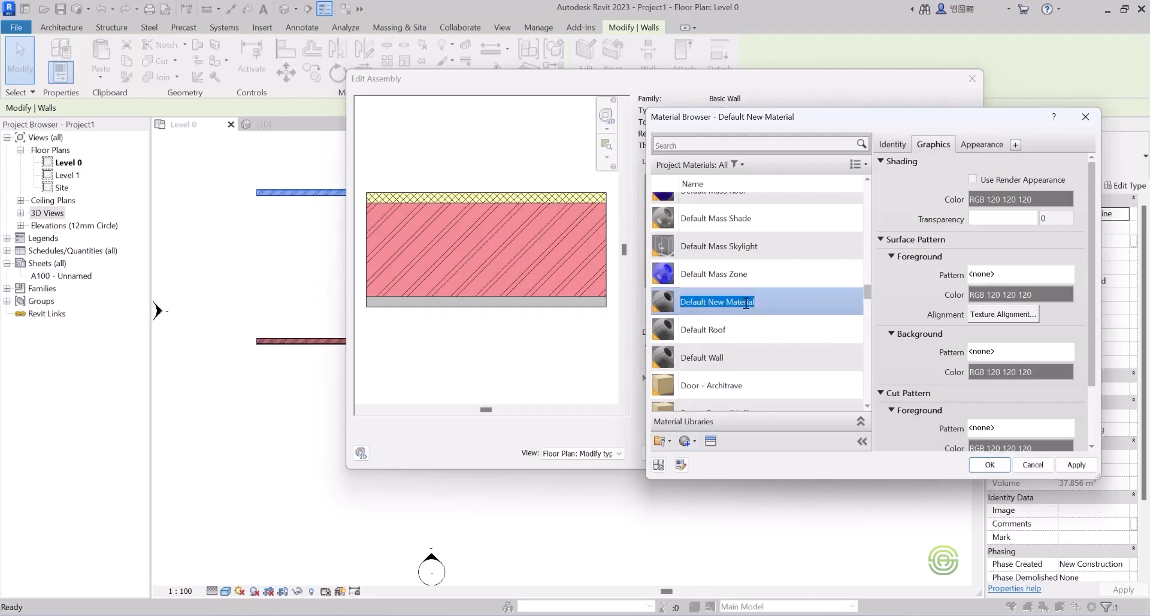
{"action": "key", "text": "BackSpace"}
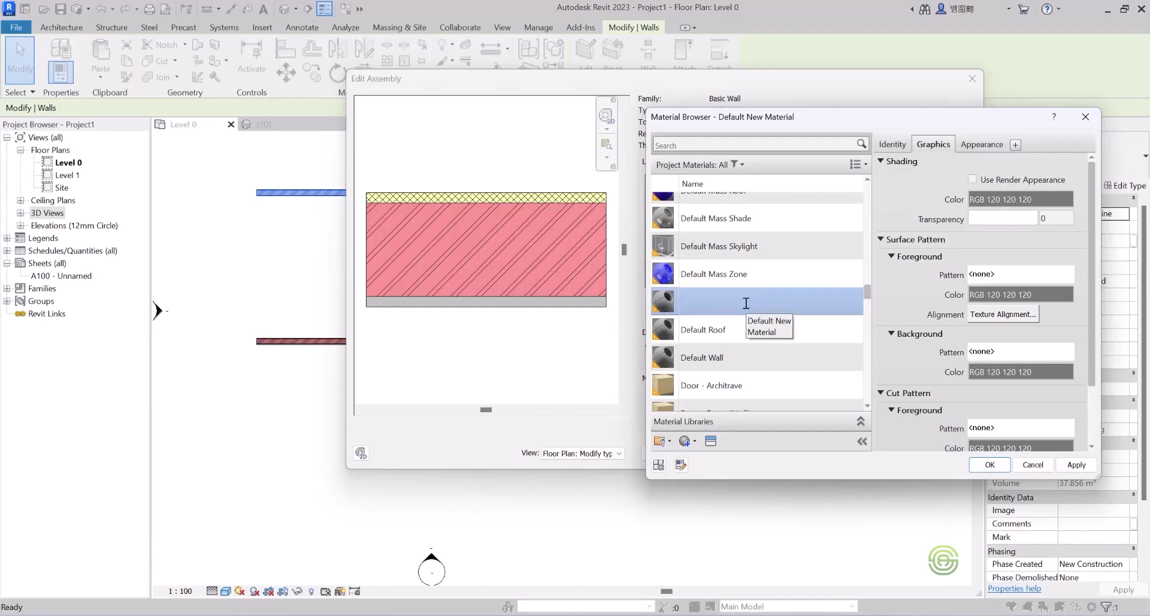
{"action": "type", "text": "Interior Finish"}
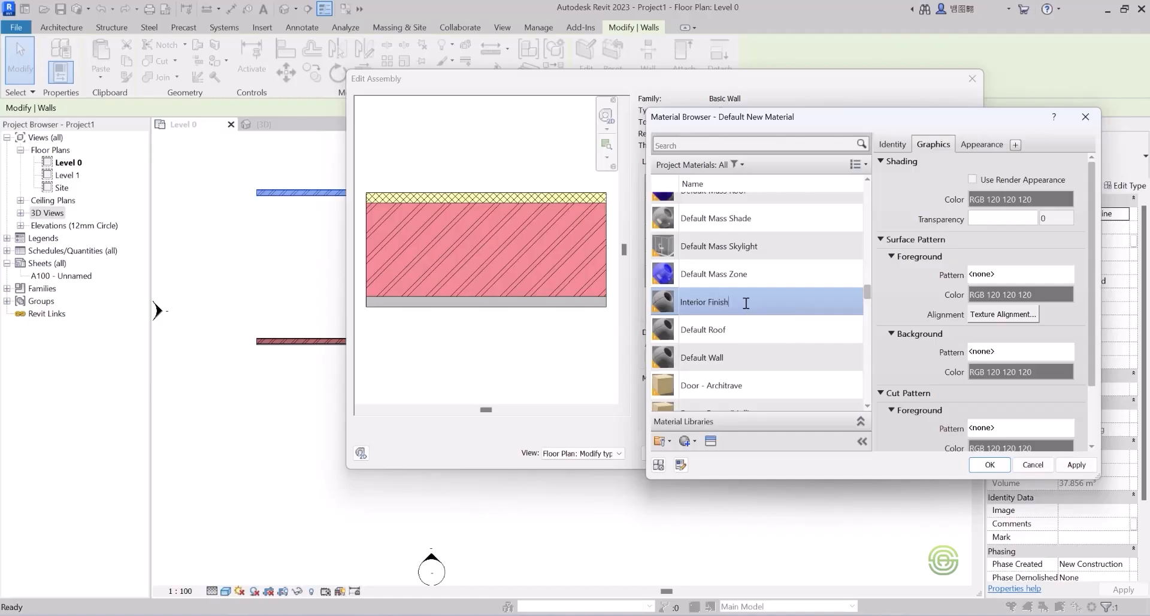
{"action": "key", "text": "Return"}
{"action": "left_click_drag", "start_coordinate": [866, 312], "coordinate": [866, 316]}
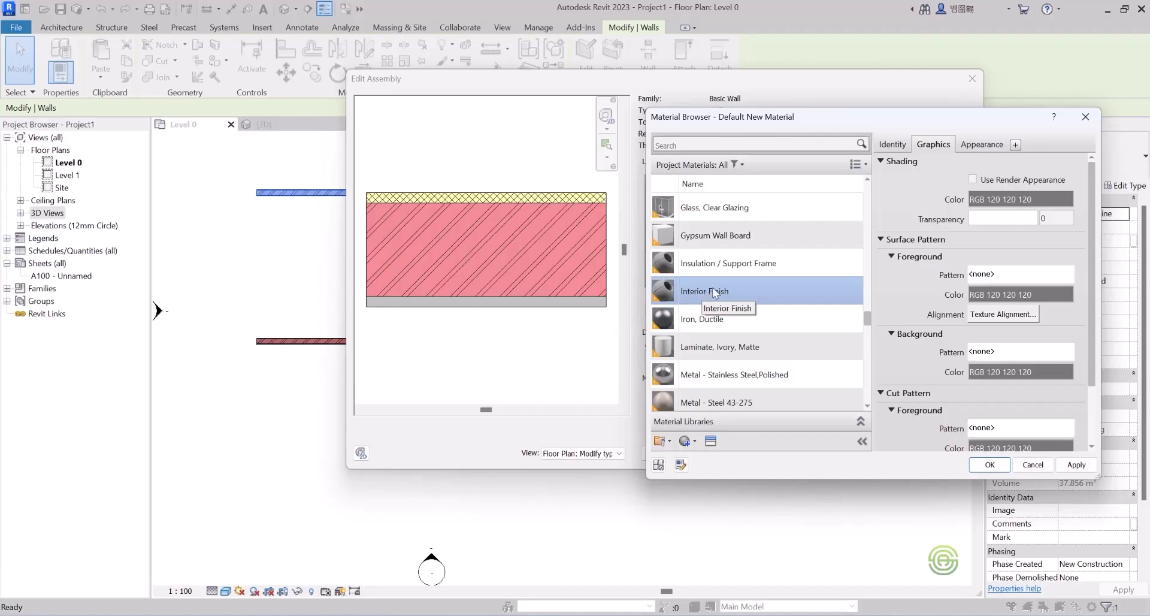
{"action": "left_click_drag", "start_coordinate": [866, 314], "coordinate": [898, 321]}
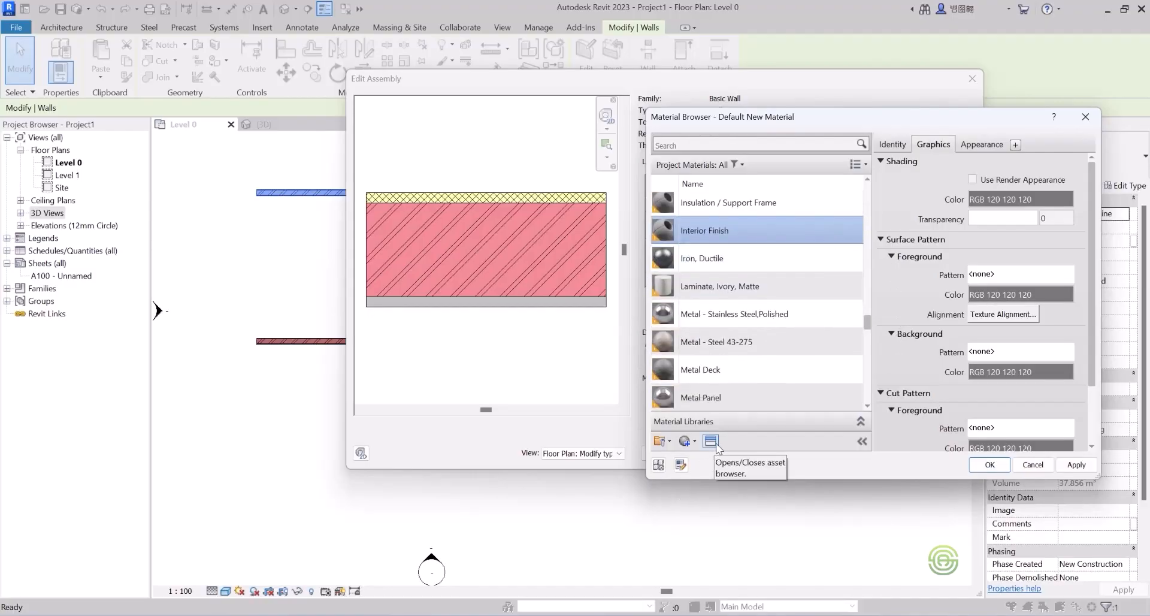
Open the Asset Browser and arrange it side by side with the Material Browser.
{"action": "left_click", "coordinate": [711, 442]}
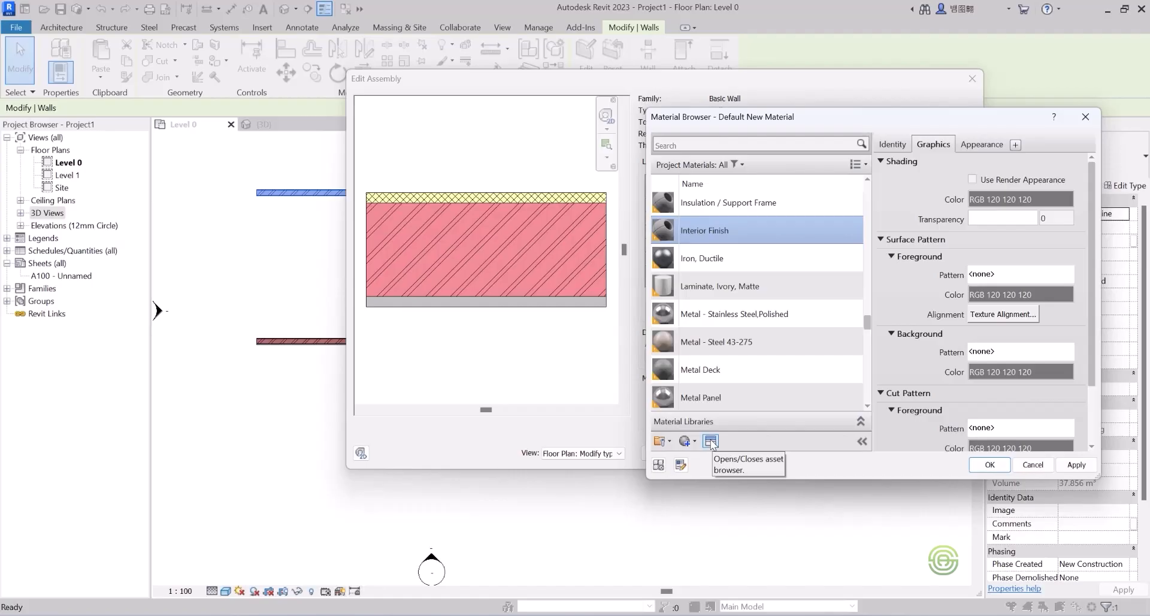
{"action": "left_click", "coordinate": [711, 442]}
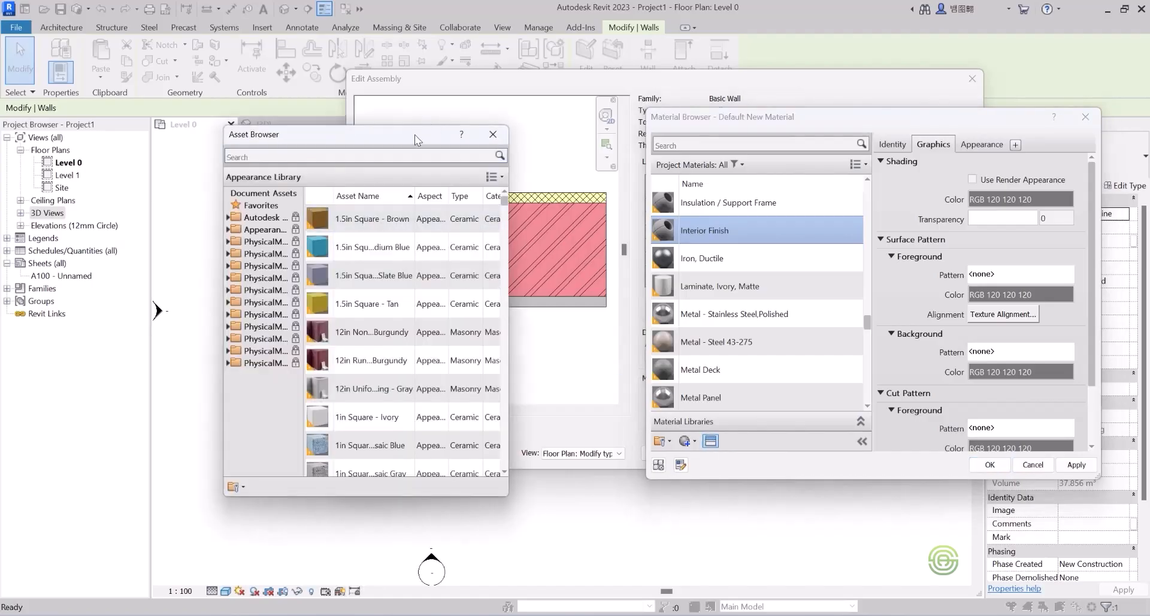
{"action": "left_click_drag", "start_coordinate": [718, 121], "coordinate": [703, 142]}
{"action": "left_click_drag", "start_coordinate": [401, 133], "coordinate": [517, 131]}
Show the appearance properties of the Interior Finish material and enlarge its render preview.
{"action": "left_click", "coordinate": [949, 143]}
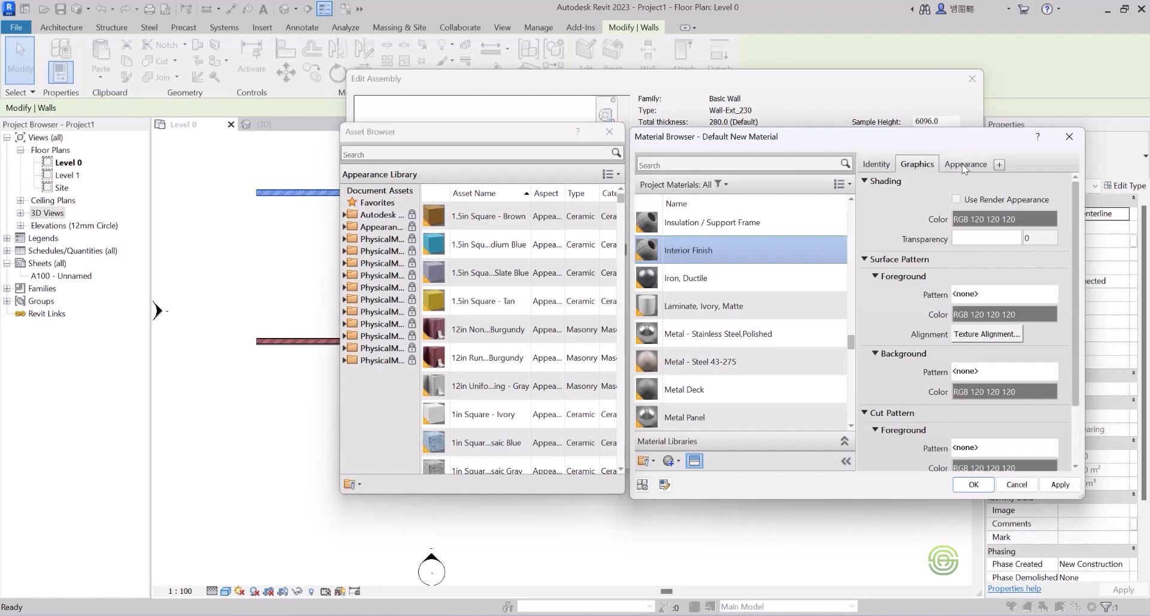
{"action": "scroll", "coordinate": [766, 216], "scroll_direction": "up", "scroll_amount": 1}
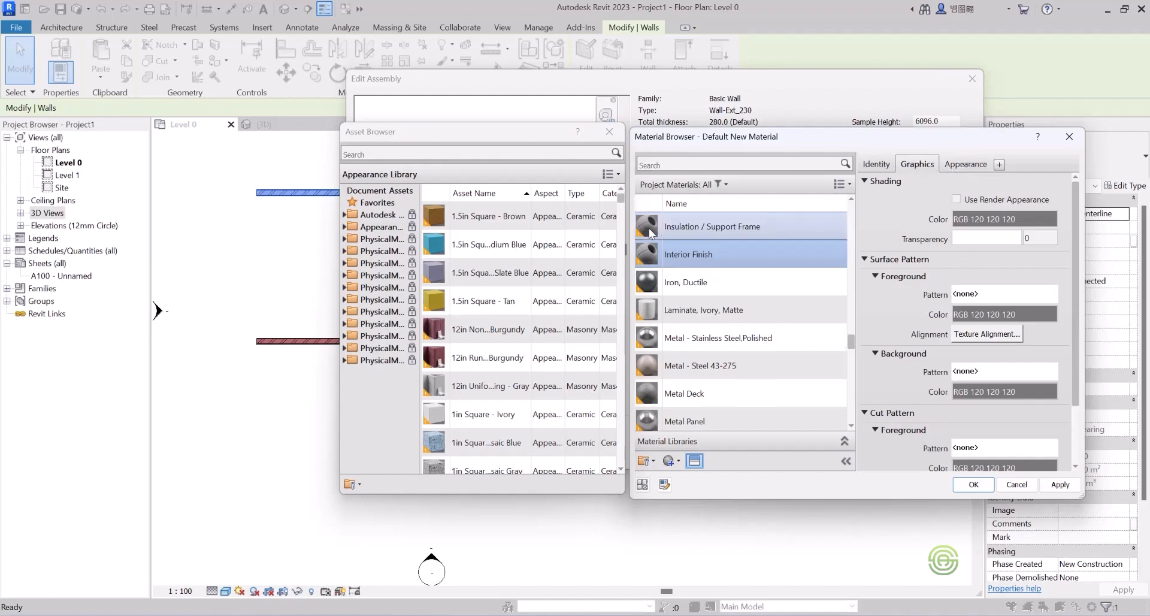
{"action": "left_click", "coordinate": [966, 163]}
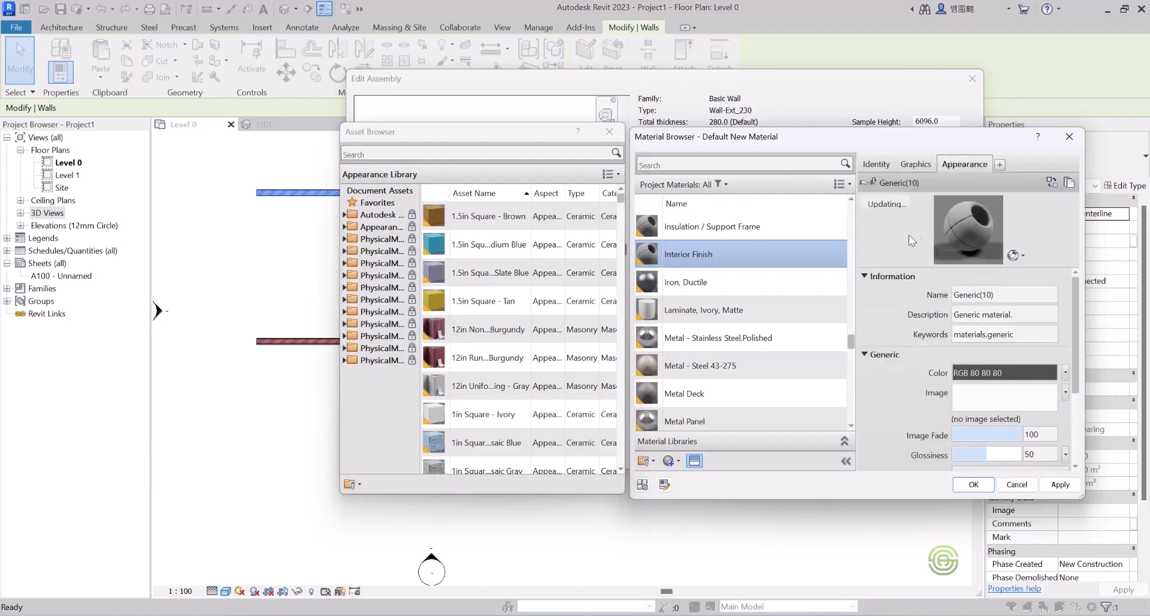
{"action": "left_click_drag", "start_coordinate": [933, 268], "coordinate": [930, 320]}
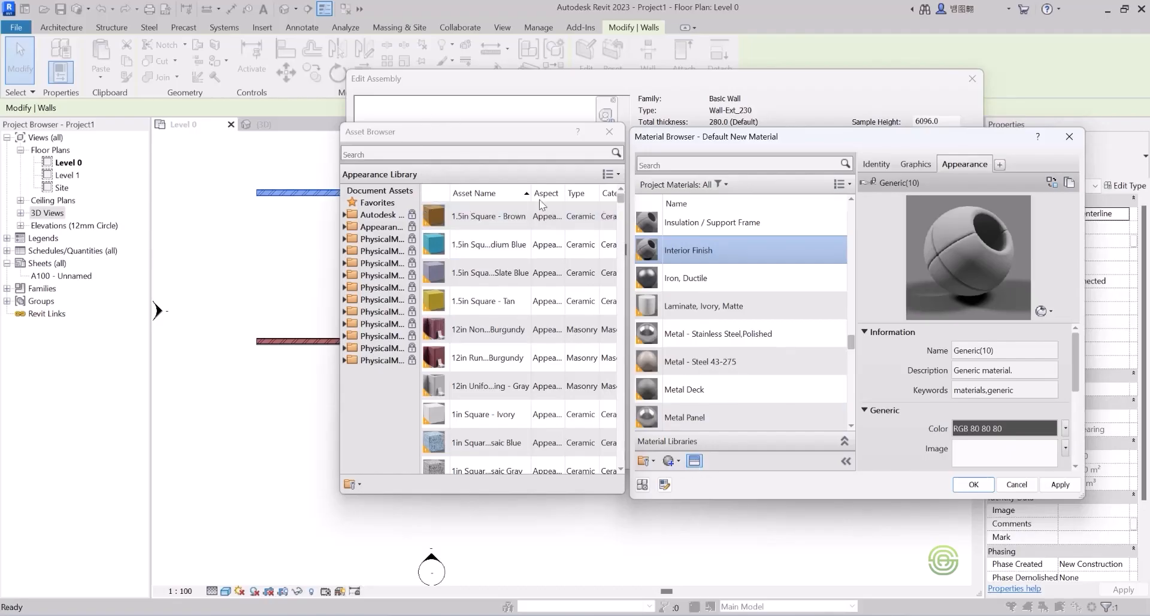
{"action": "left_click_drag", "start_coordinate": [621, 198], "coordinate": [554, 206]}
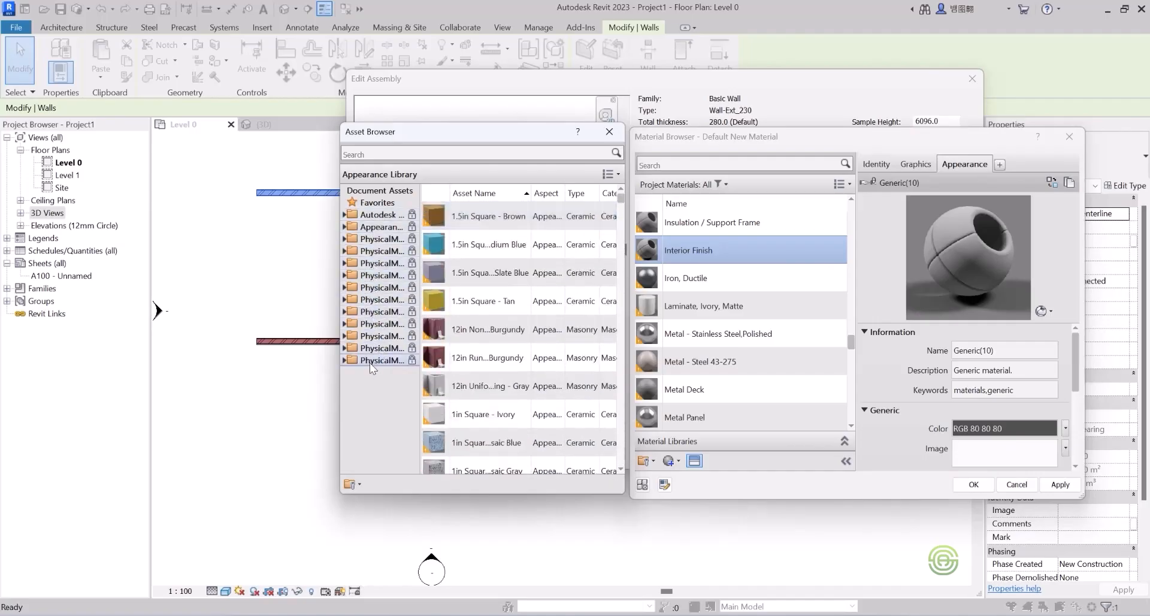
Search the Asset Browser for "interior" assets.
{"action": "left_click", "coordinate": [381, 154]}
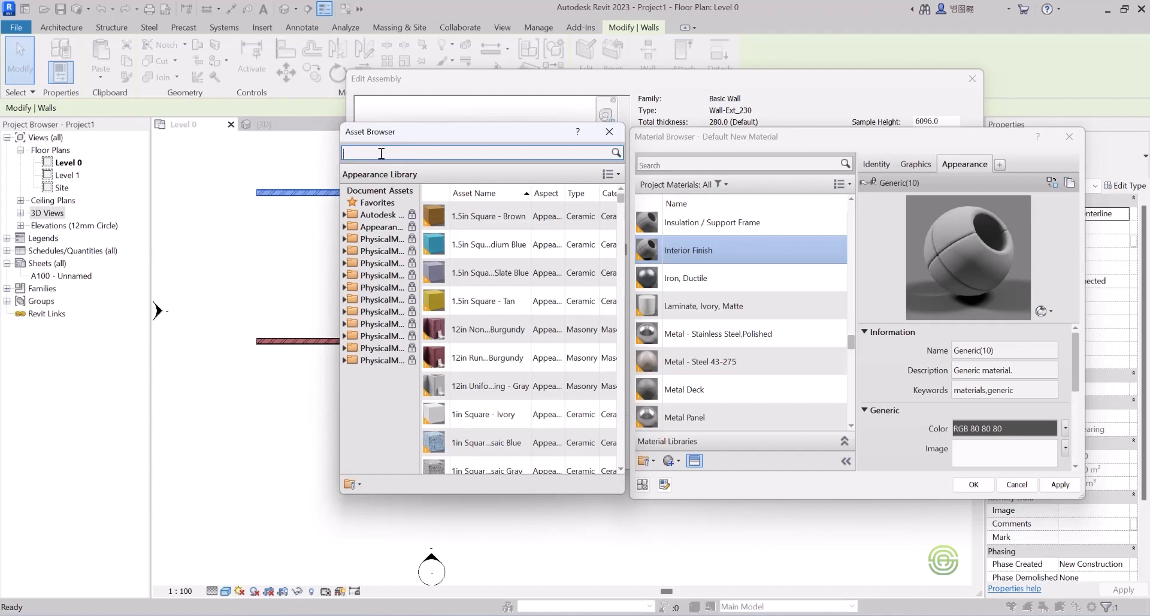
{"action": "type", "text": "int"}
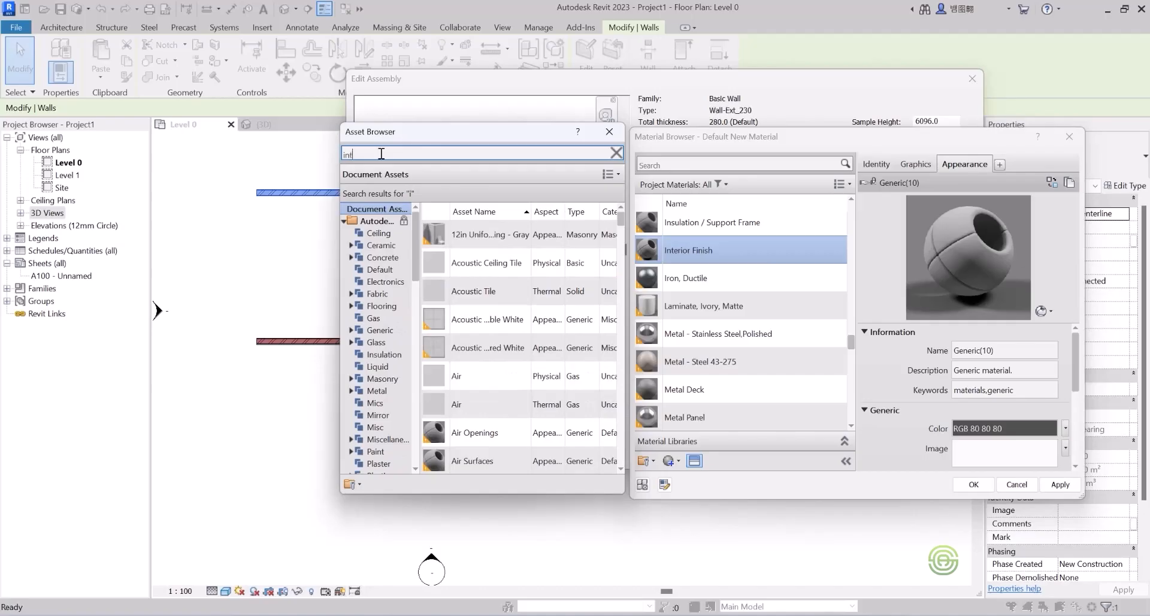
{"action": "type", "text": "er"}
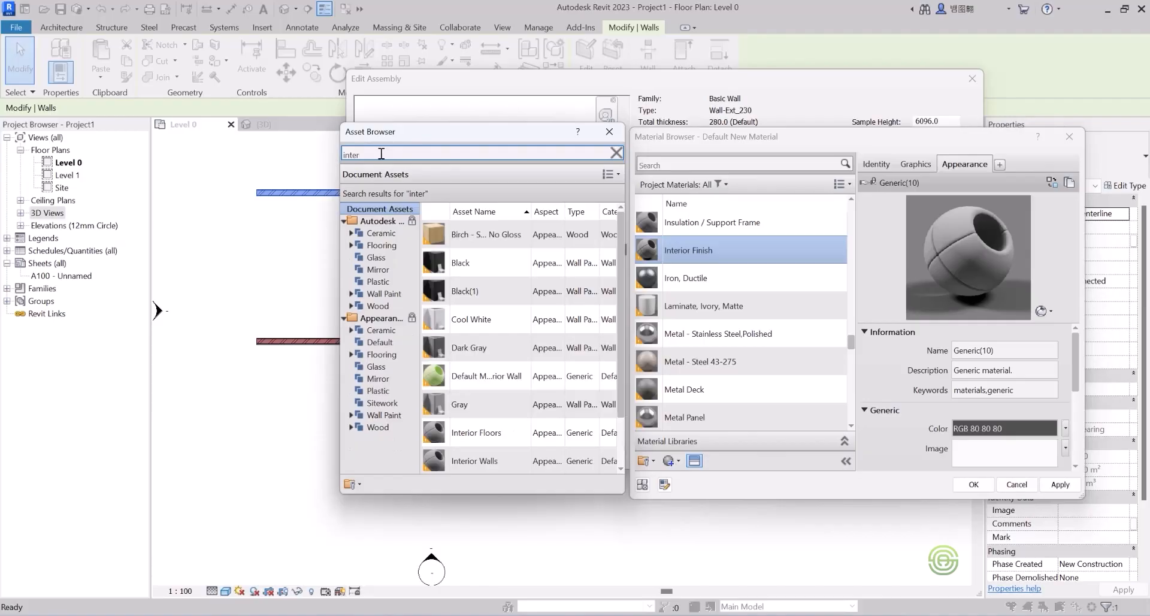
{"action": "type", "text": "ior"}
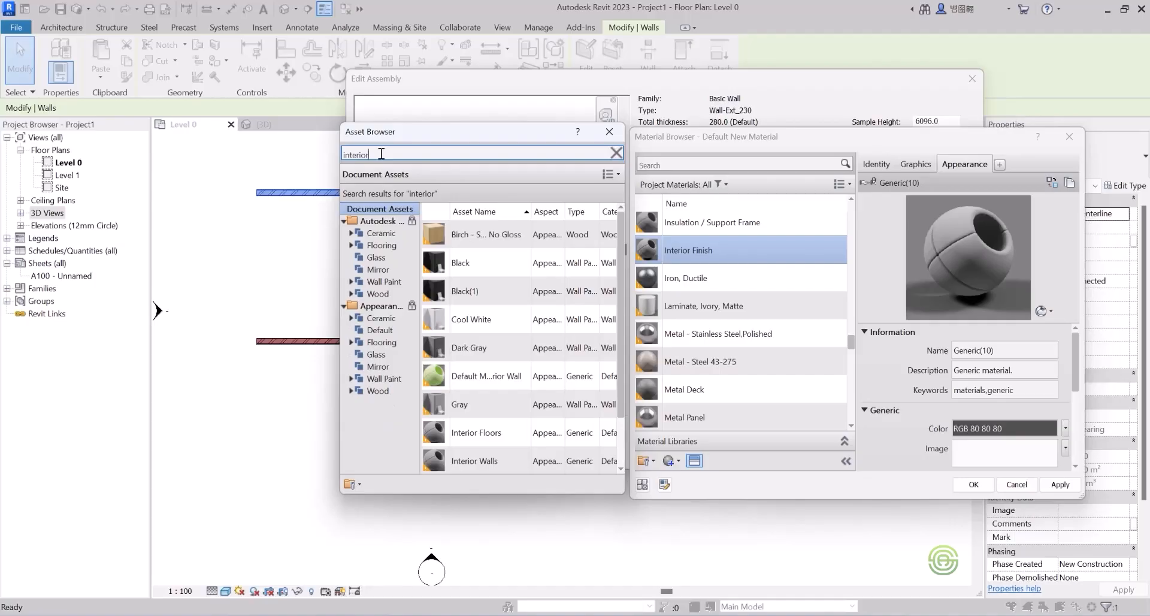
Replace the Interior Finish material's appearance with the Yellow Pine - Solid Natural Polished asset.
{"action": "double_click", "coordinate": [381, 154]}
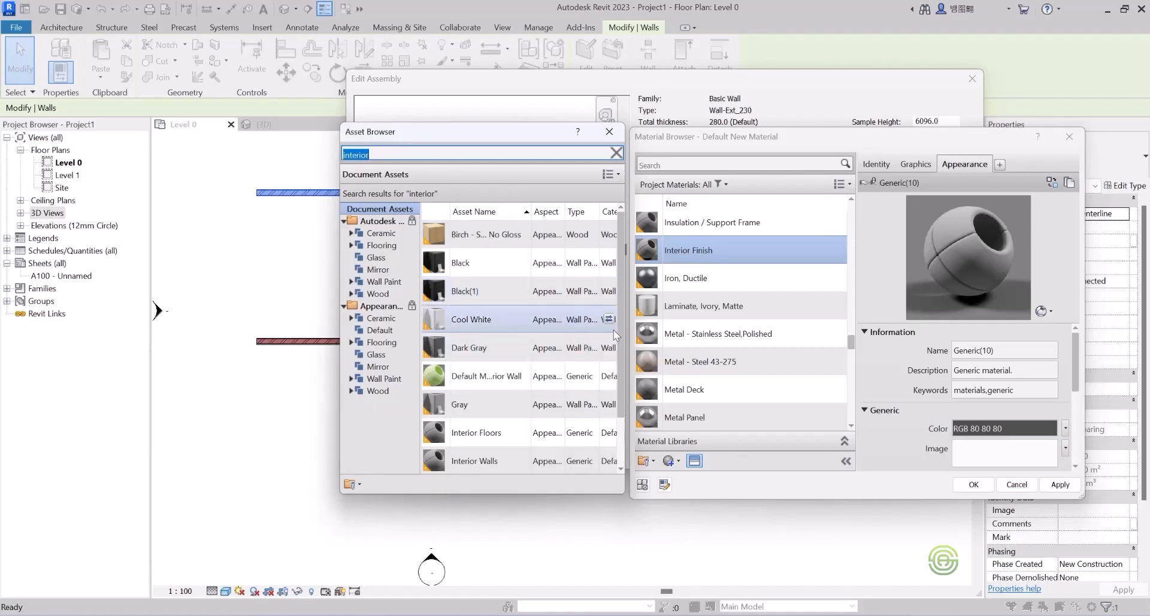
{"action": "scroll", "coordinate": [617, 325], "scroll_direction": "down", "scroll_amount": 2}
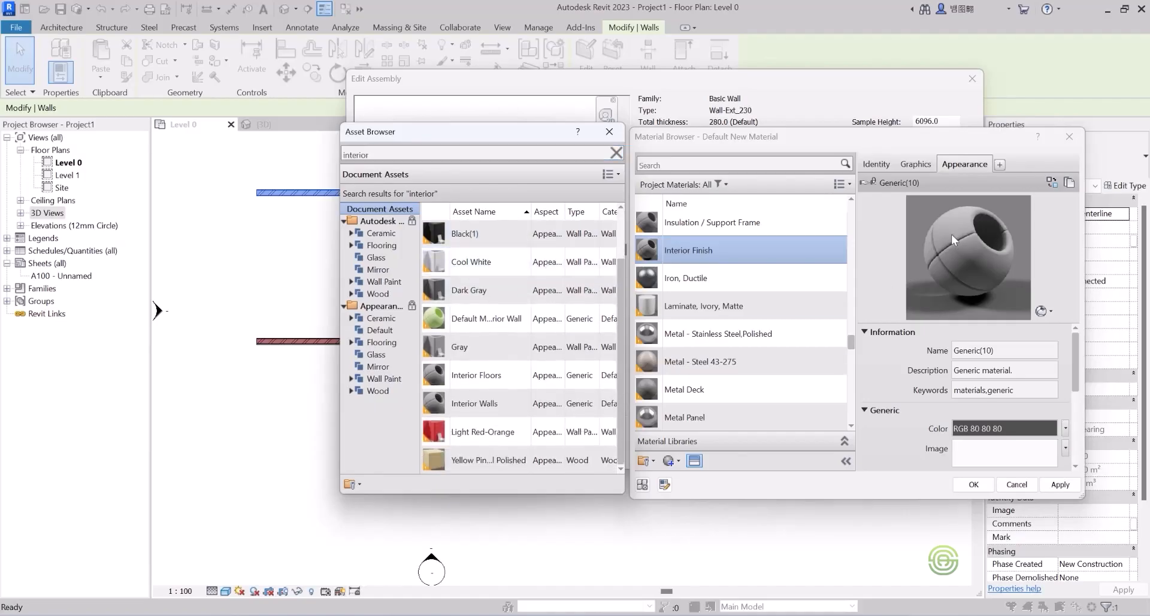
{"action": "double_click", "coordinate": [470, 456]}
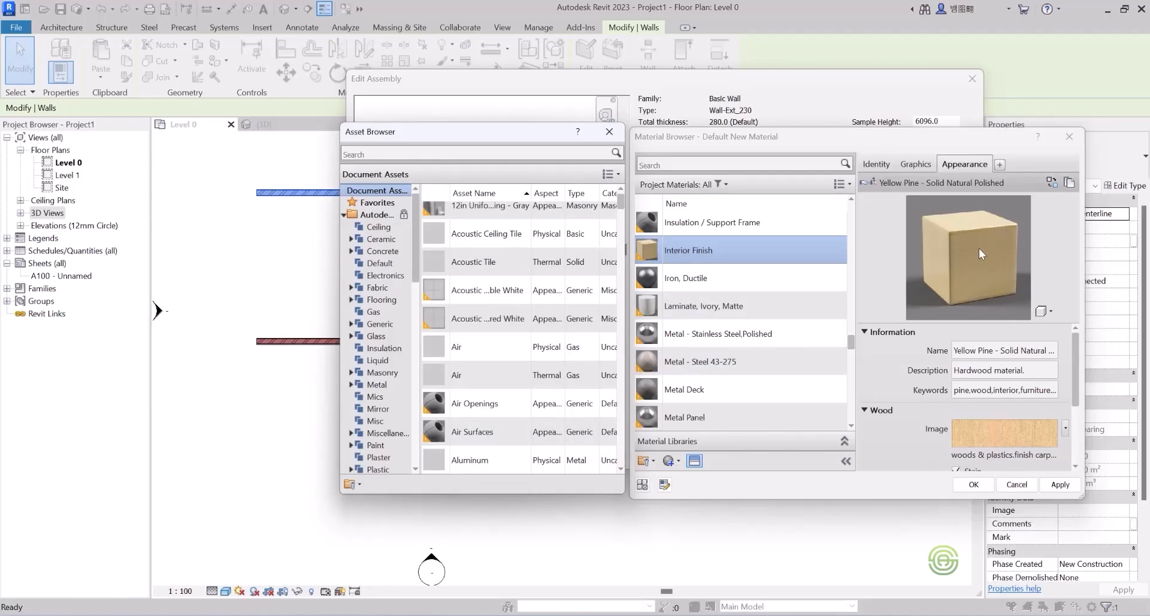
Try the 12in Uniform Running - Gray and Cherry - Solid Stained Dark Medium Gloss assets as the Interior Finish appearance.
{"action": "mouse_move", "coordinate": [620, 199]}
{"action": "left_mouse_down"}
{"action": "mouse_move", "coordinate": [625, 310]}
{"action": "mouse_move", "coordinate": [621, 178]}
{"action": "left_mouse_up"}
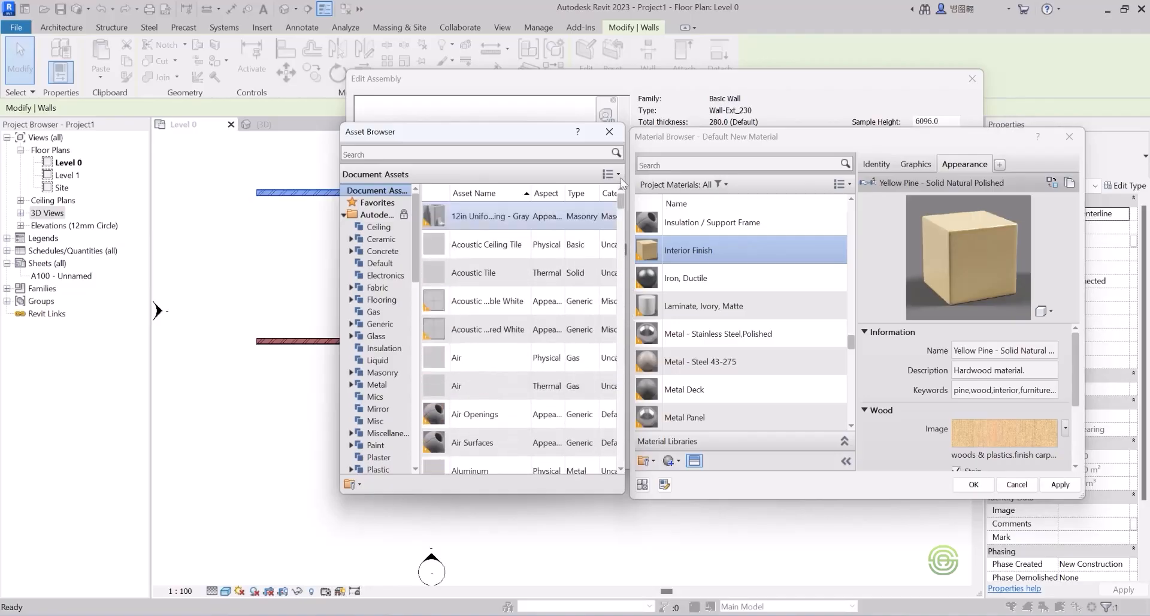
{"action": "double_click", "coordinate": [474, 220]}
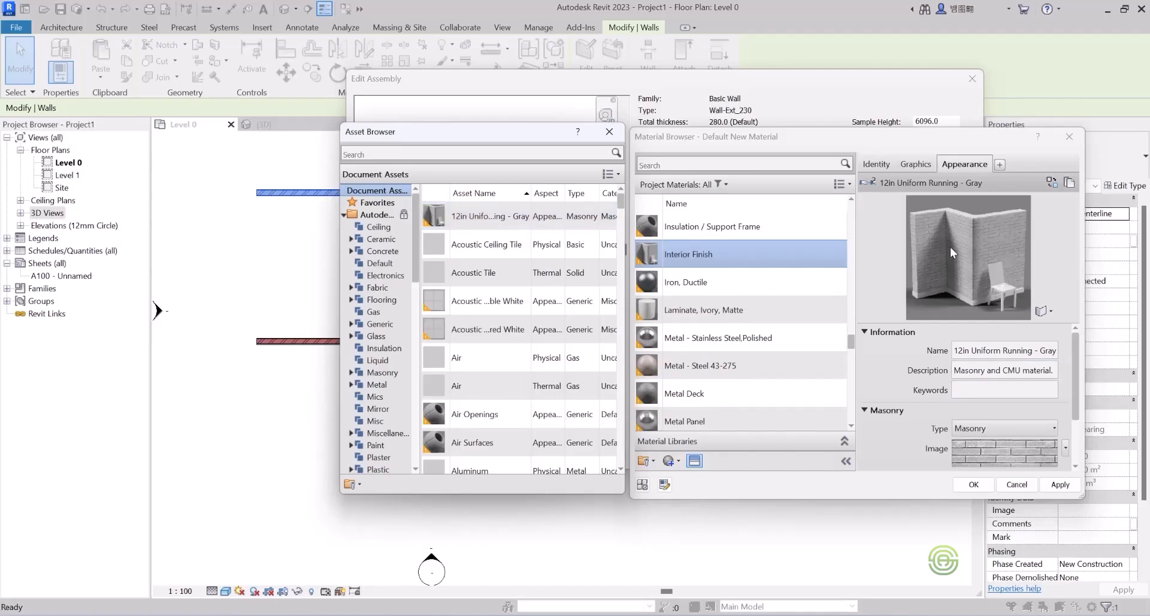
{"action": "left_click_drag", "start_coordinate": [621, 204], "coordinate": [623, 250]}
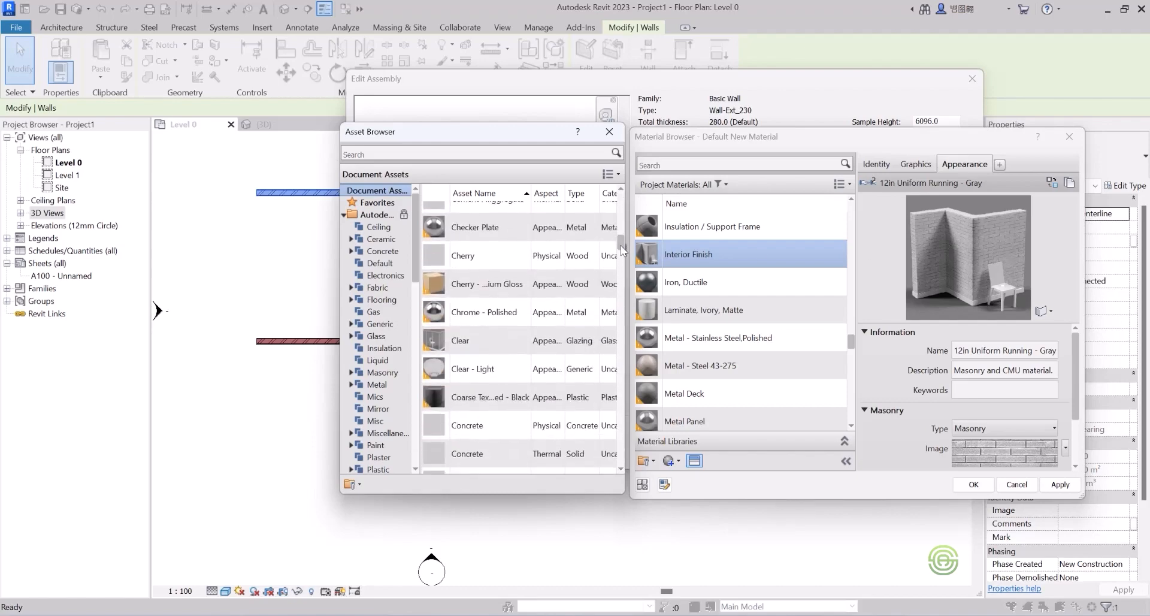
{"action": "double_click", "coordinate": [513, 284]}
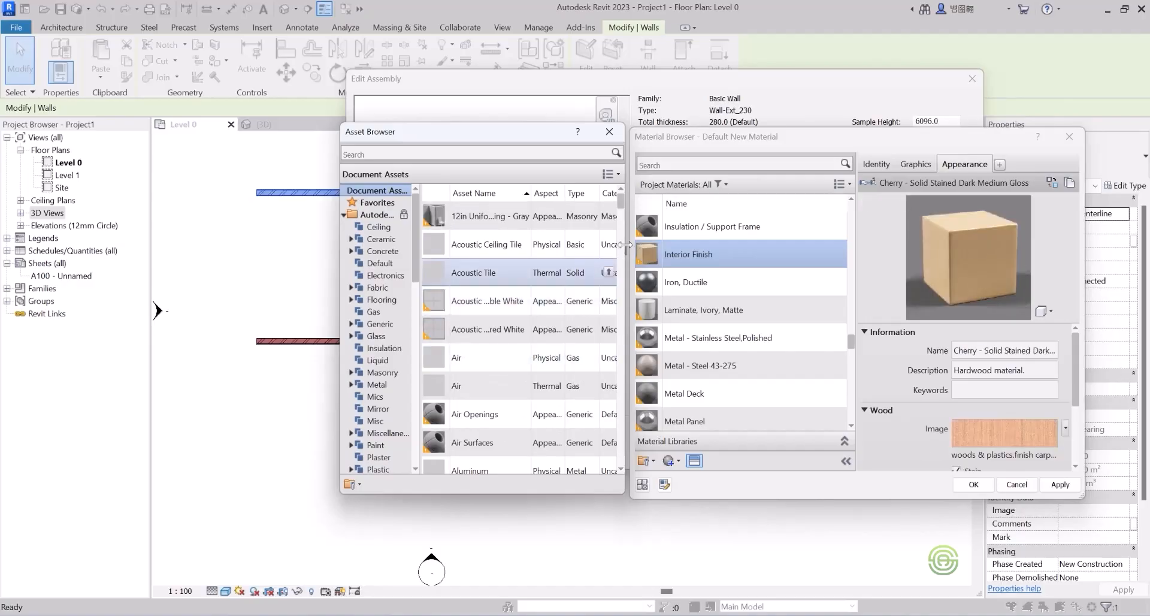
Replace the Interior Finish appearance with the Birch - Solid Stained Dark No Gloss asset.
{"action": "left_click_drag", "start_coordinate": [620, 205], "coordinate": [620, 224]}
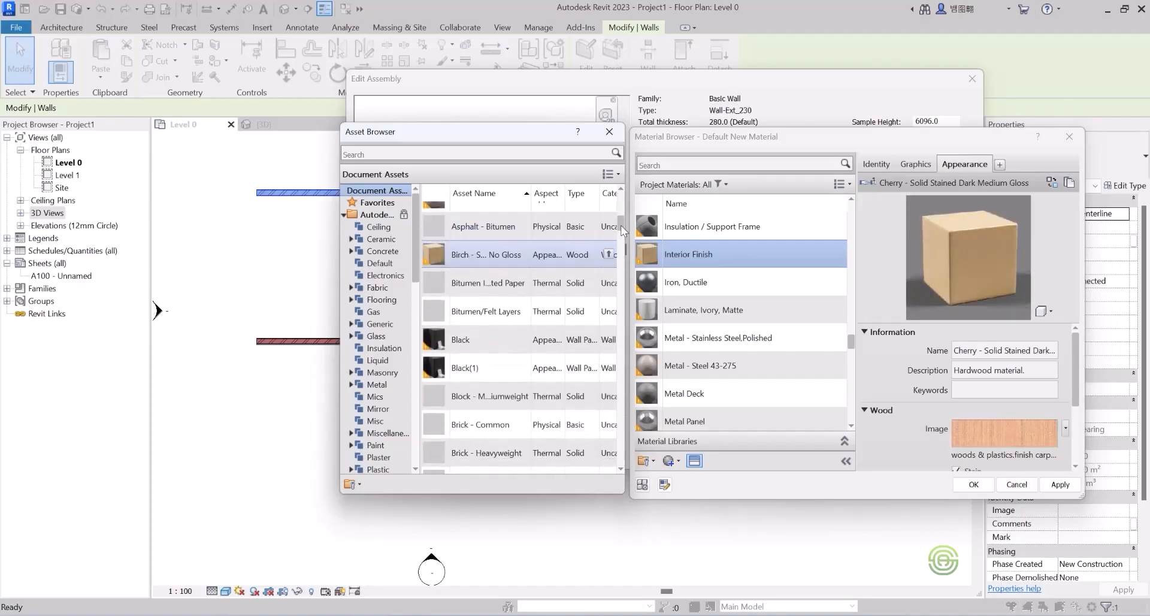
{"action": "double_click", "coordinate": [457, 250]}
{"action": "left_click_drag", "start_coordinate": [620, 206], "coordinate": [622, 238]}
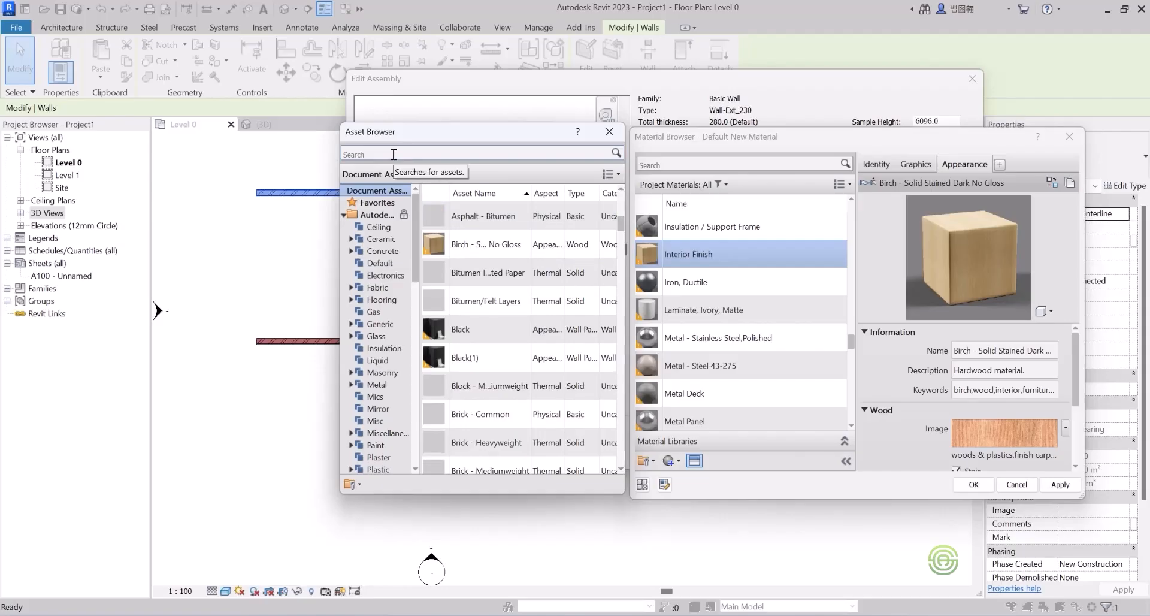
Search the assets for "marble" and apply Coarse Polished - White as the Interior Finish appearance.
{"action": "left_click", "coordinate": [384, 153]}
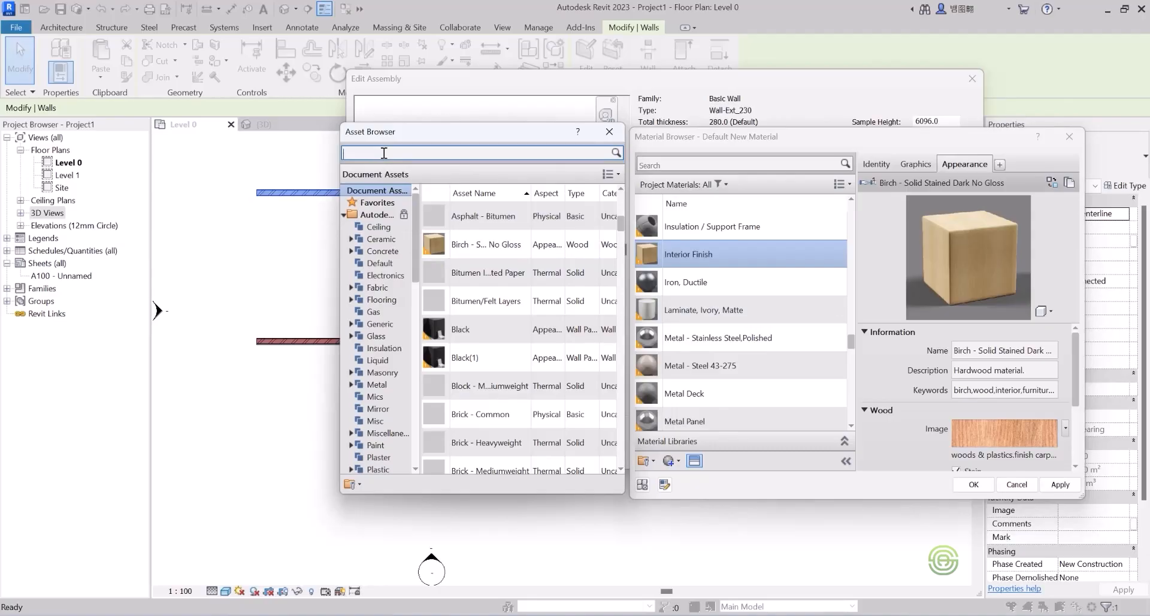
{"action": "type", "text": "marble"}
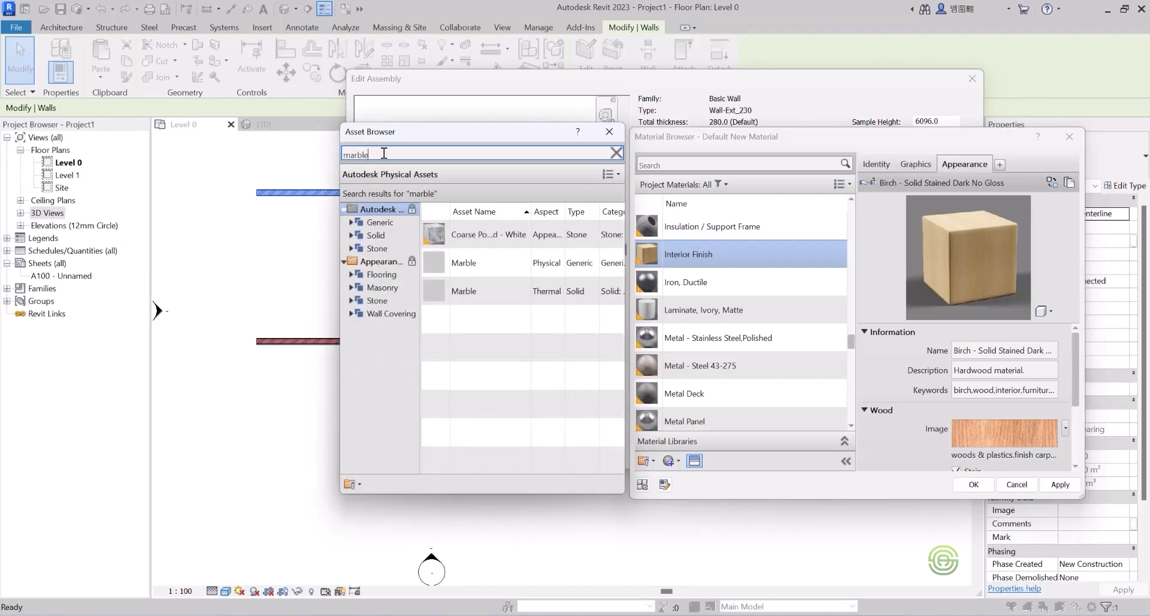
{"action": "double_click", "coordinate": [384, 154]}
{"action": "left_click", "coordinate": [384, 153]}
{"action": "double_click", "coordinate": [384, 154]}
{"action": "mouse_move", "coordinate": [487, 289]}
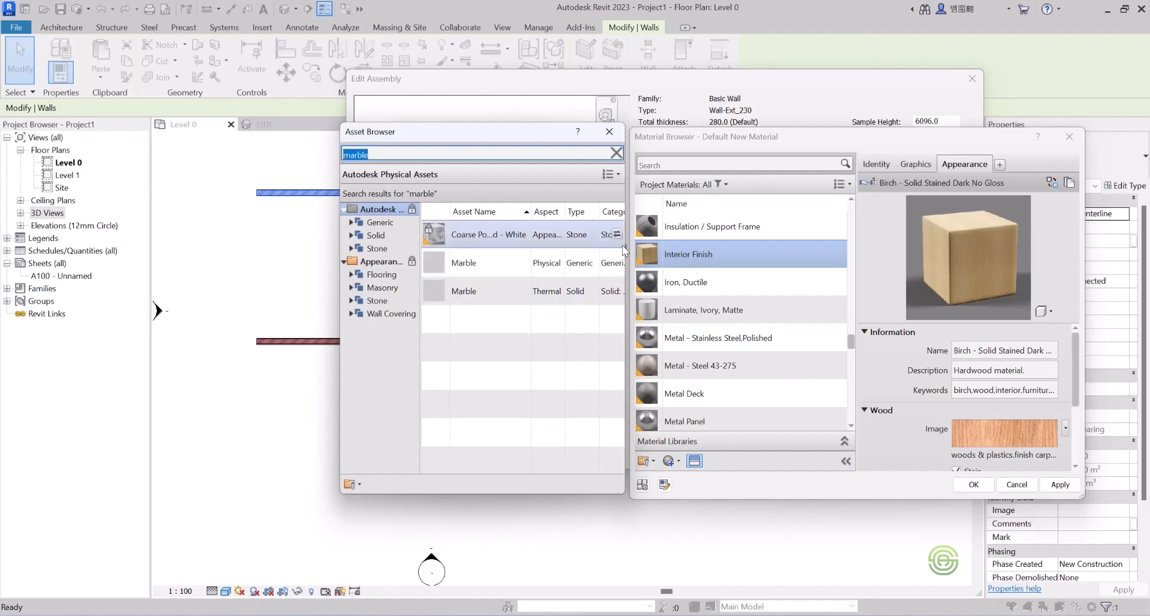
{"action": "left_click", "coordinate": [459, 235]}
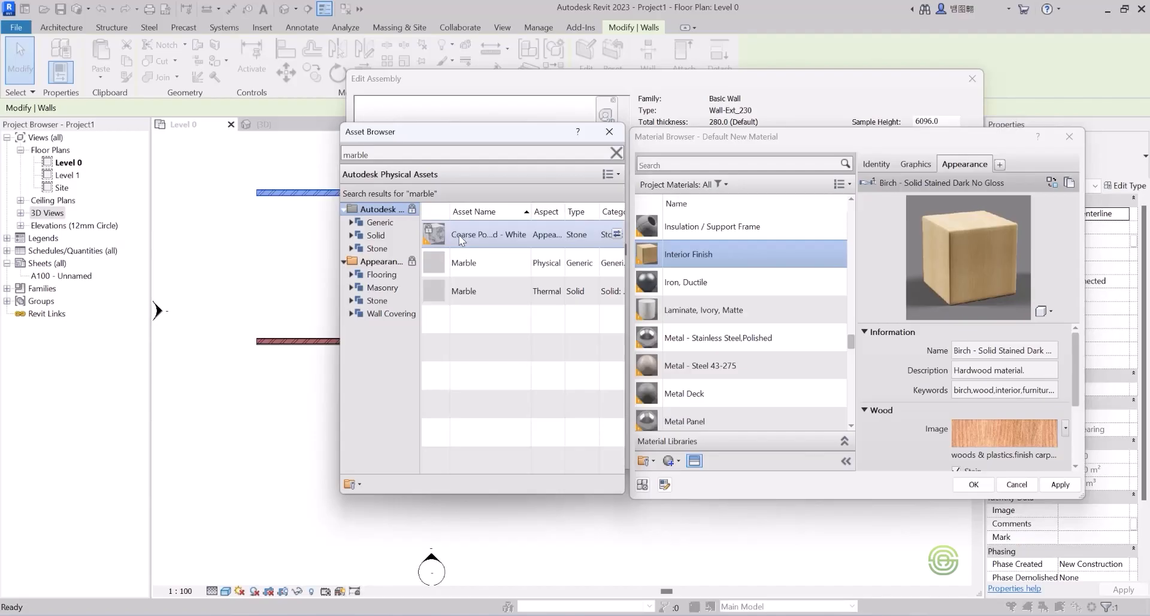
{"action": "double_click", "coordinate": [470, 233]}
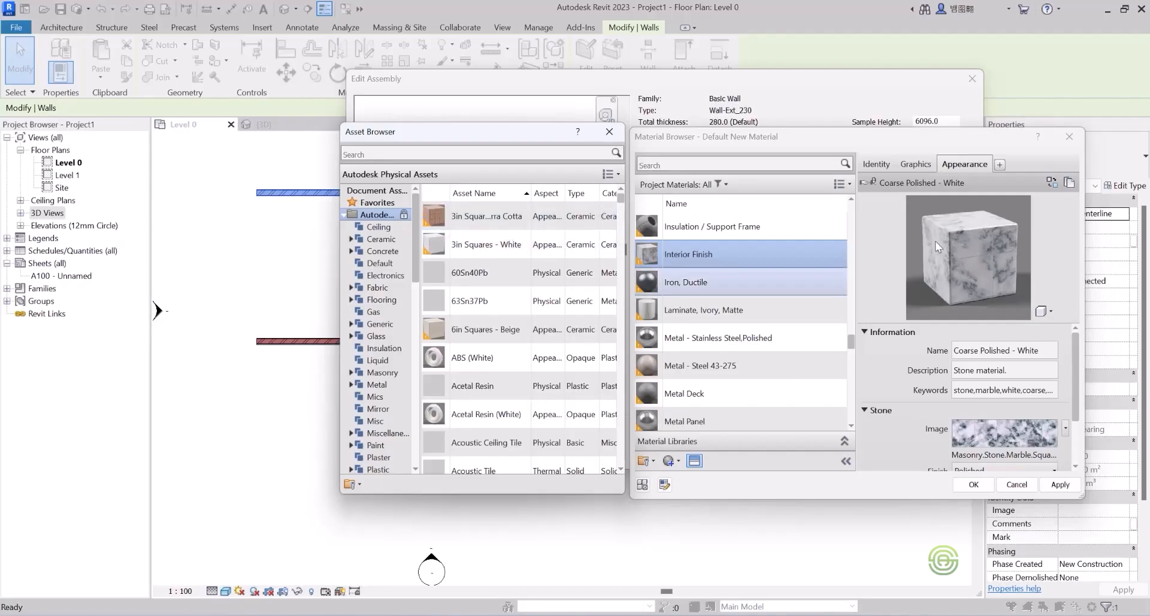
Try the 3in Square - Terra Cotta asset on Interior Finish, replace it with 6in Squares - Beige, and close the Asset Browser.
{"action": "left_click_drag", "start_coordinate": [619, 197], "coordinate": [618, 189]}
{"action": "double_click", "coordinate": [469, 209]}
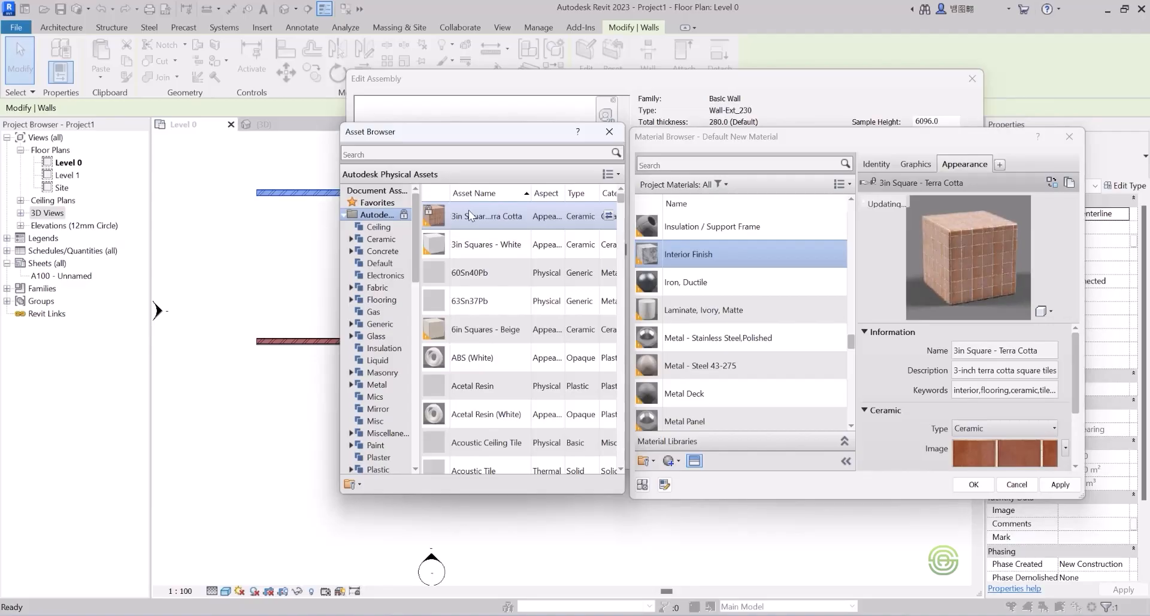
{"action": "double_click", "coordinate": [485, 333]}
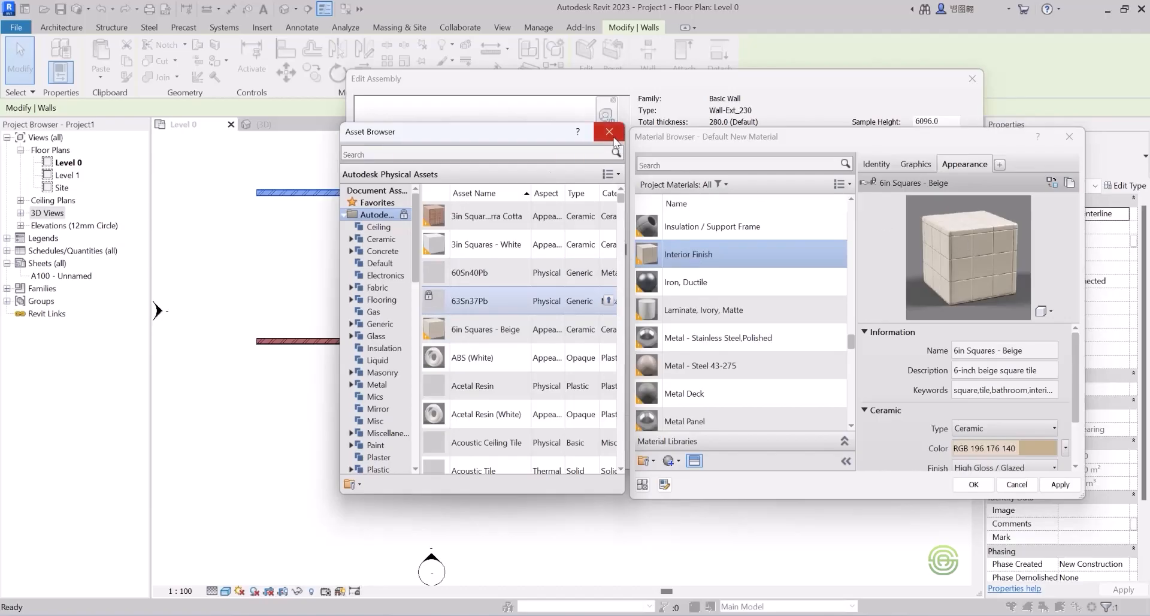
{"action": "left_click", "coordinate": [610, 132]}
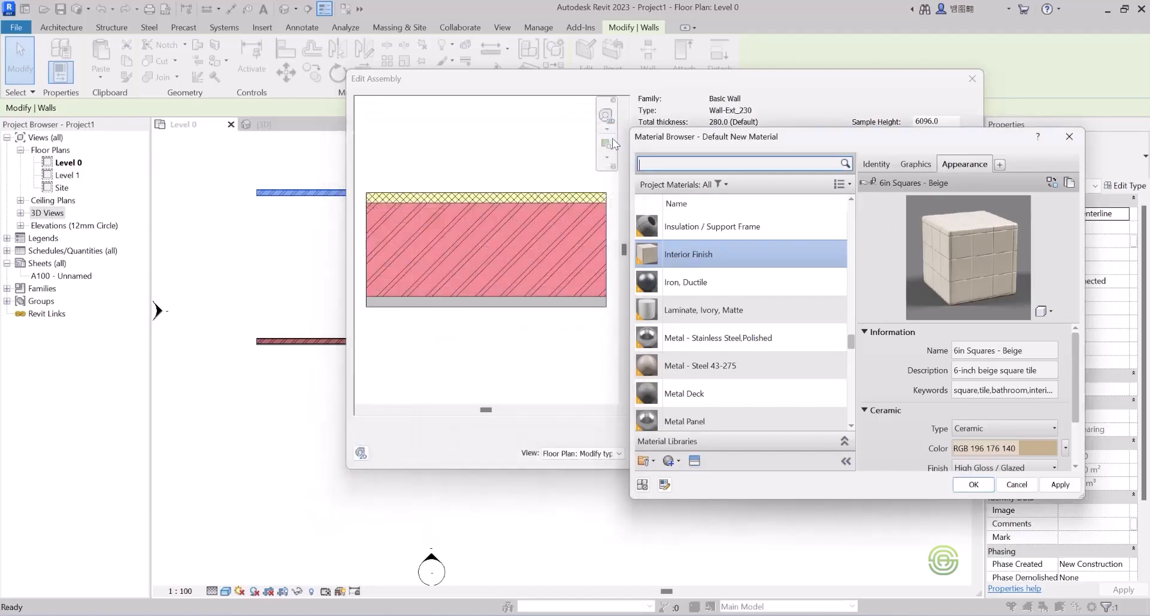
Change the ceramic color of the Interior Finish appearance to a light green, RGB 188 218 177.
{"action": "left_click_drag", "start_coordinate": [783, 144], "coordinate": [550, 155]}
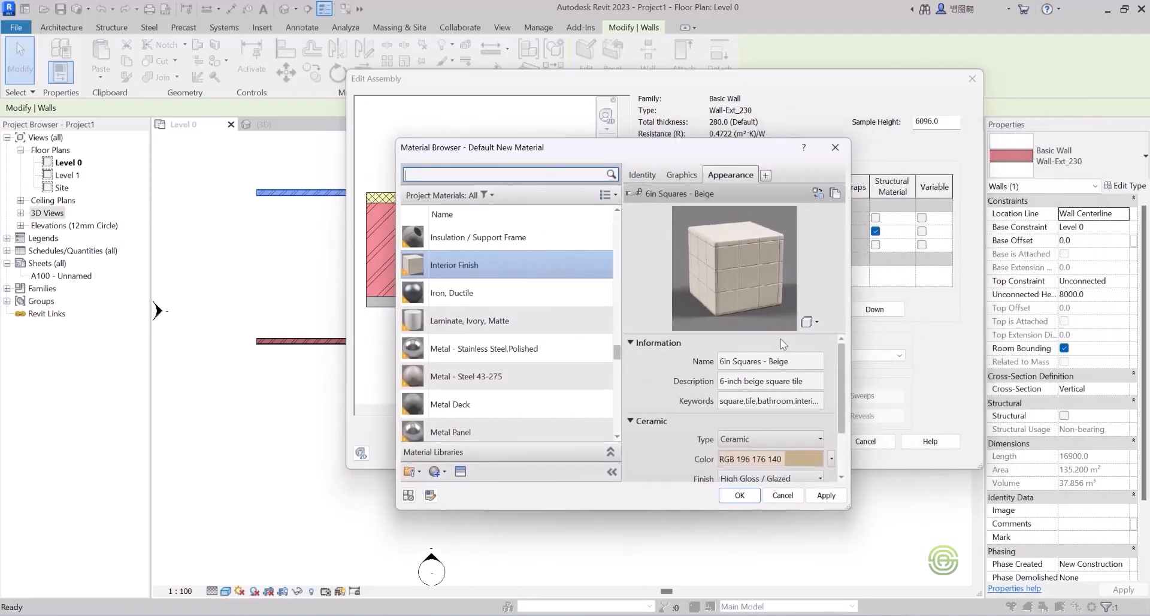
{"action": "left_click_drag", "start_coordinate": [842, 367], "coordinate": [838, 411]}
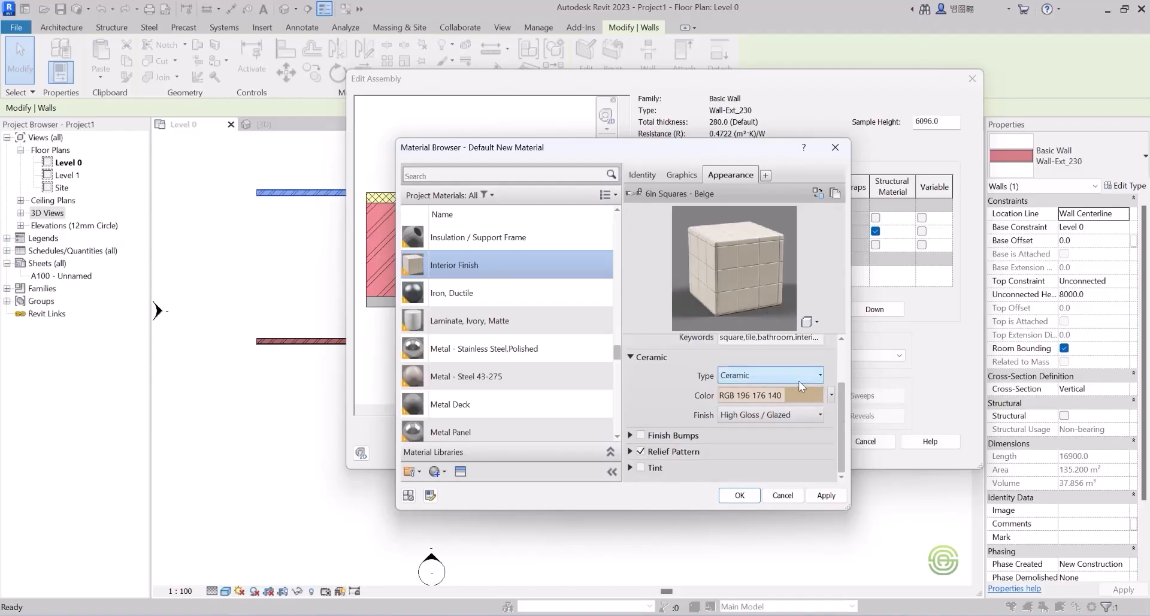
{"action": "mouse_move", "coordinate": [845, 401]}
{"action": "left_mouse_down"}
{"action": "mouse_move", "coordinate": [846, 371]}
{"action": "mouse_move", "coordinate": [845, 407]}
{"action": "left_mouse_up"}
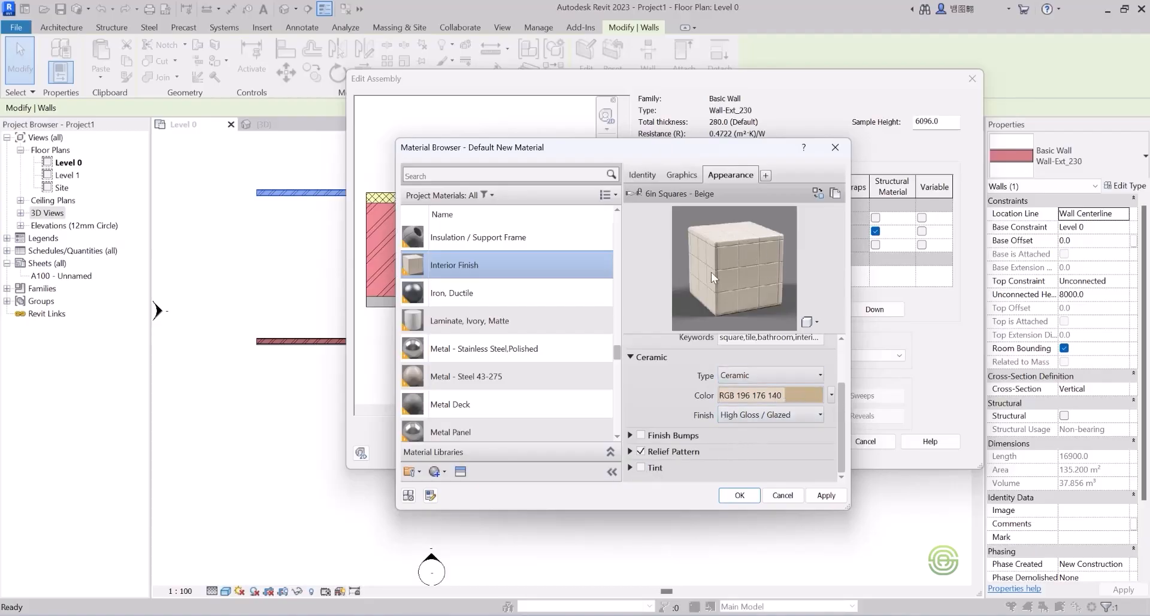
{"action": "left_click", "coordinate": [801, 397]}
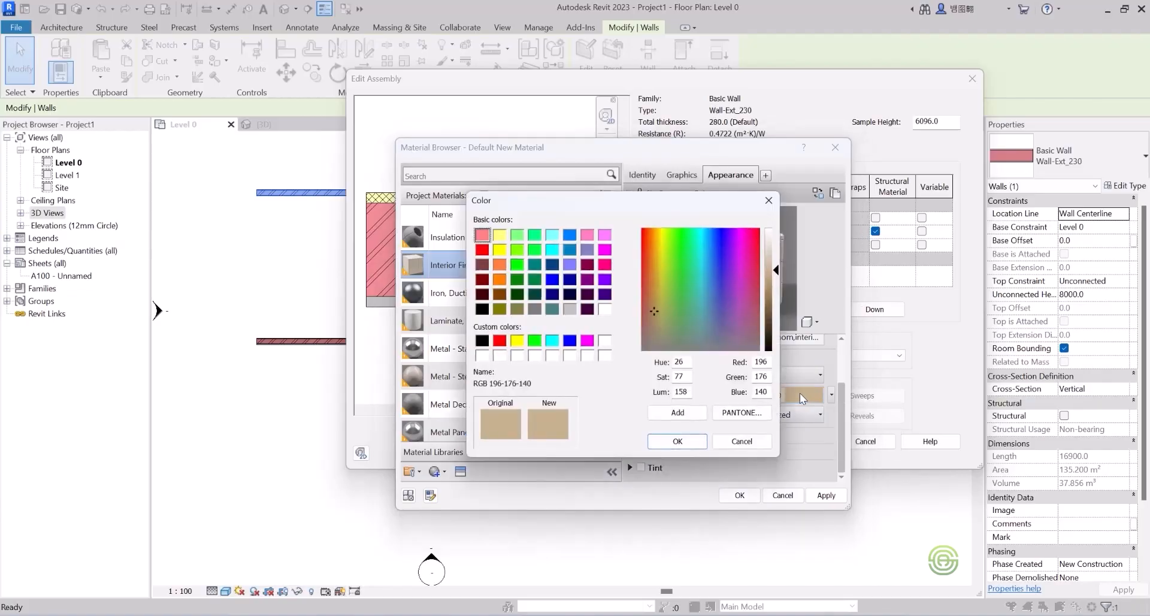
{"action": "left_click_drag", "start_coordinate": [777, 271], "coordinate": [777, 260]}
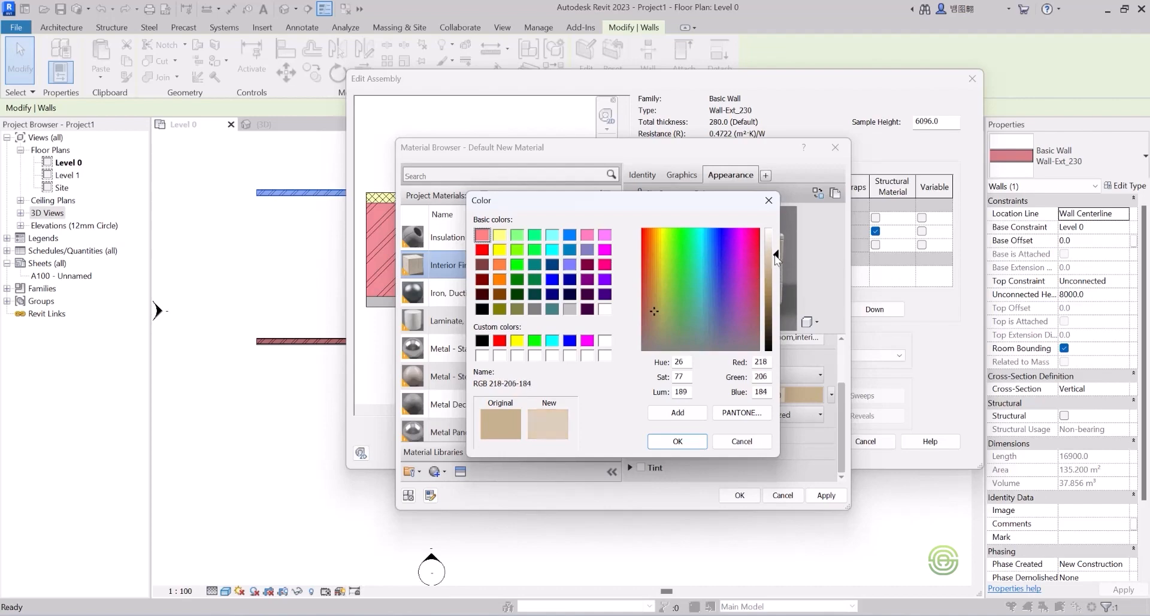
{"action": "left_click_drag", "start_coordinate": [653, 308], "coordinate": [667, 311]}
{"action": "left_click", "coordinate": [688, 440]}
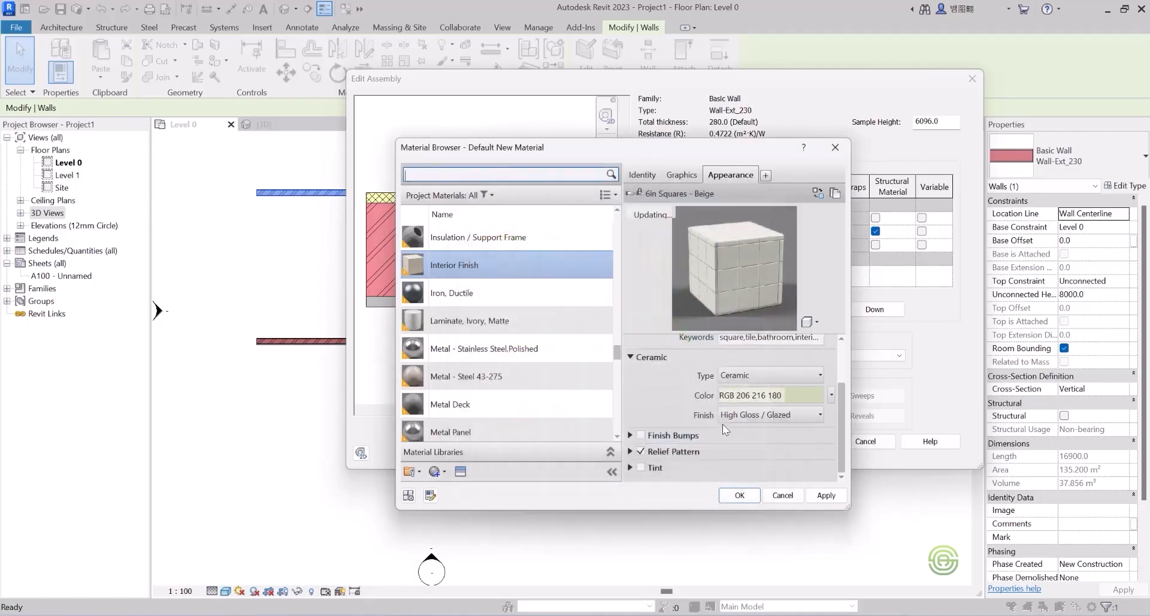
{"action": "left_click", "coordinate": [799, 394]}
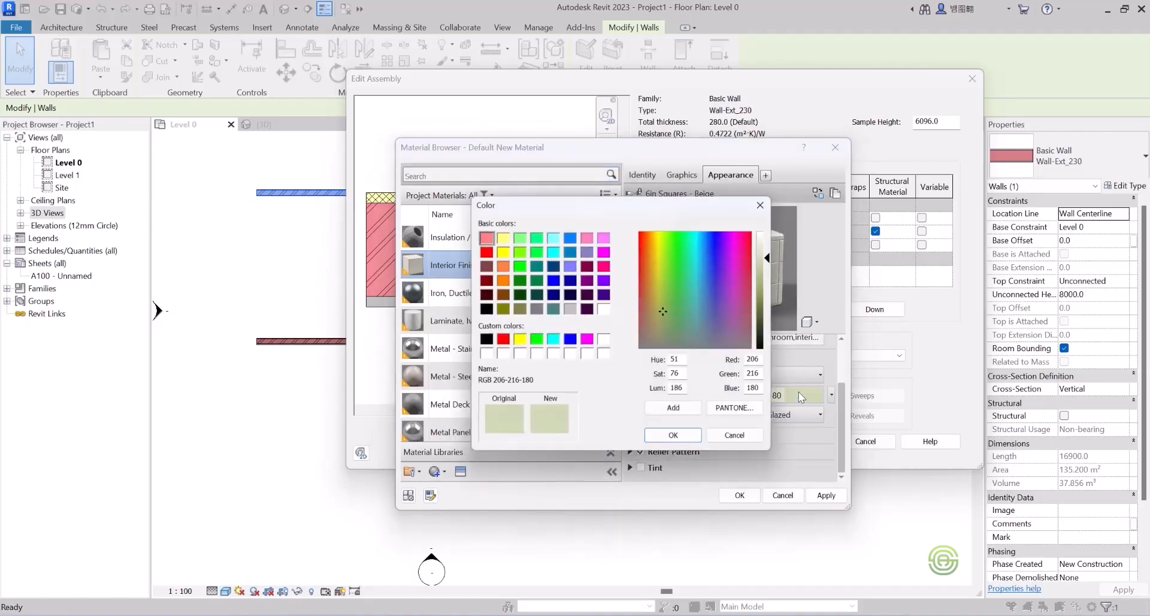
{"action": "left_click_drag", "start_coordinate": [667, 308], "coordinate": [675, 308]}
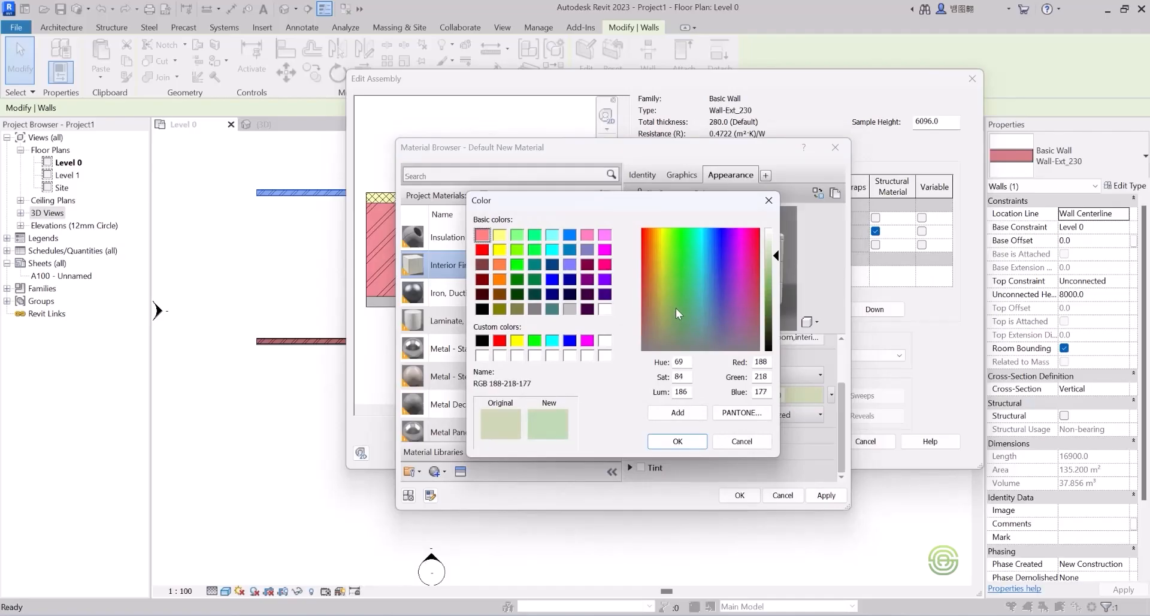
{"action": "left_click", "coordinate": [677, 441]}
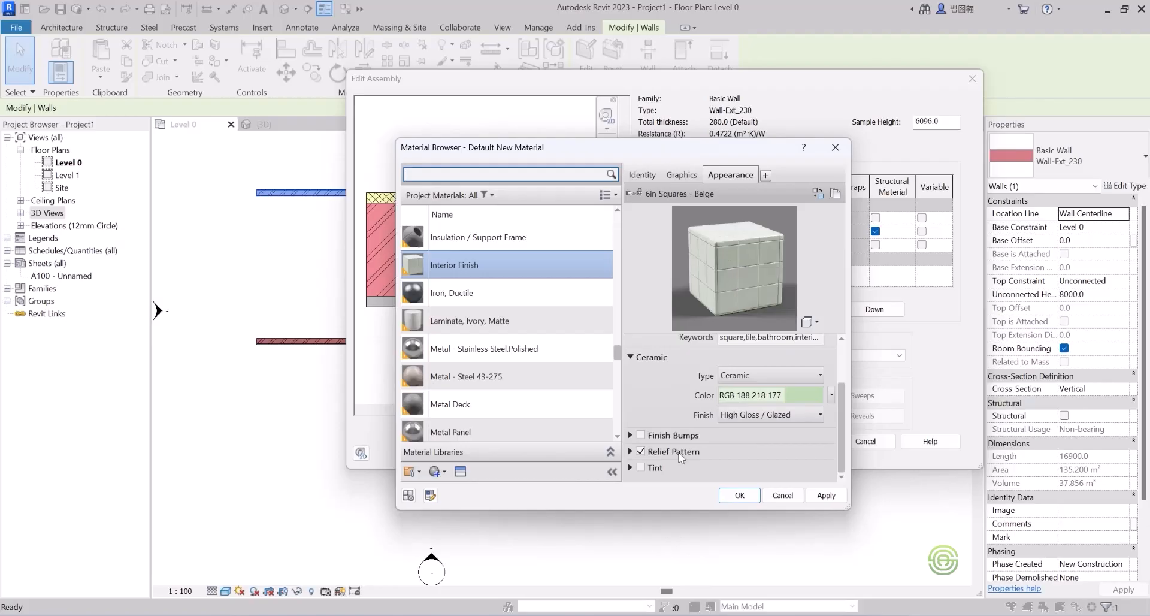
Try tinting the ceramic appearance with an orange-brown, RGB 203 155 112, and switch the tint off again.
{"action": "left_click", "coordinate": [630, 467]}
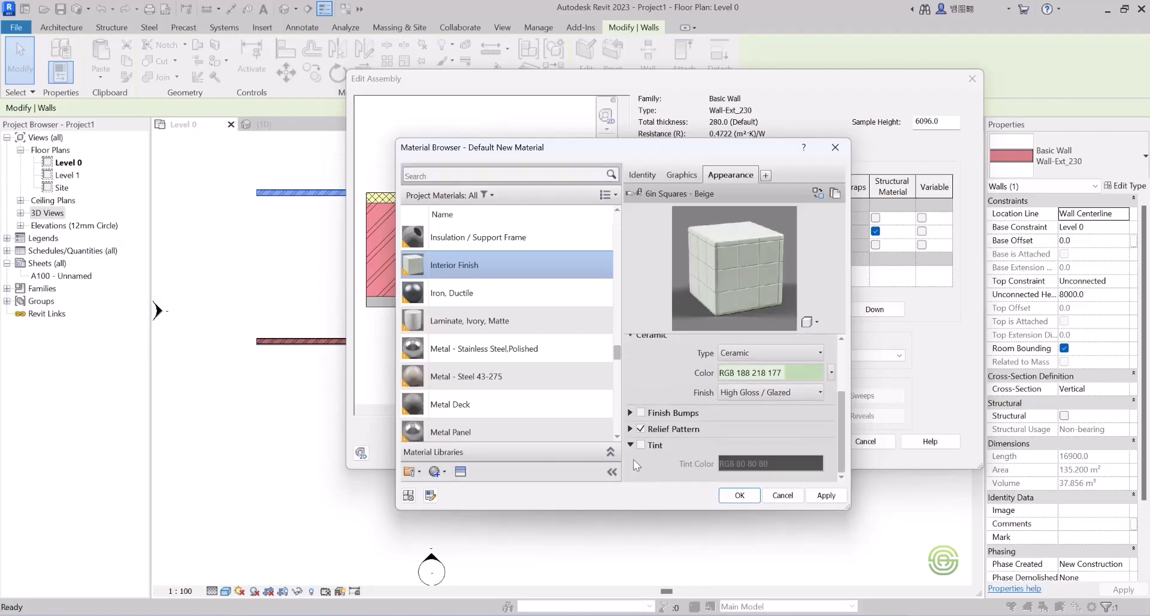
{"action": "left_click", "coordinate": [640, 445]}
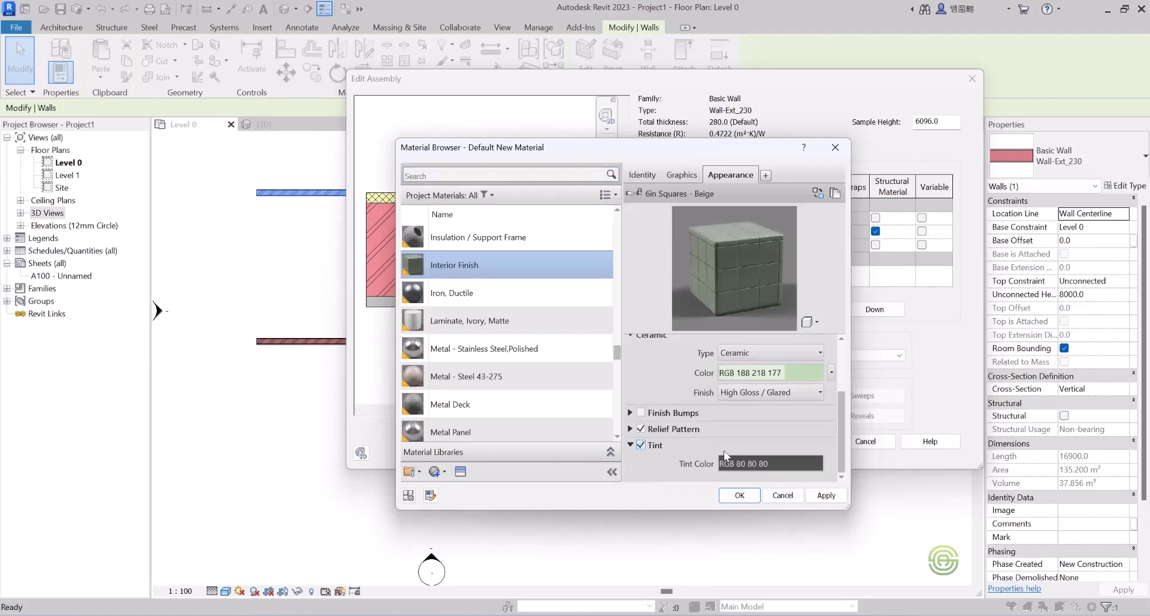
{"action": "left_click", "coordinate": [747, 465]}
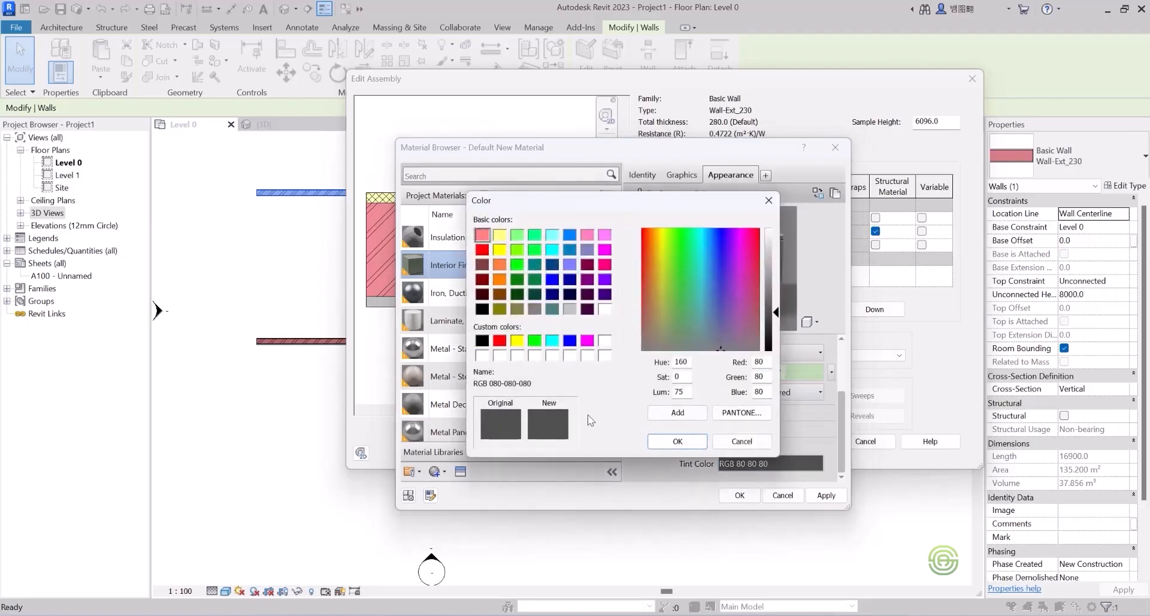
{"action": "left_click_drag", "start_coordinate": [776, 314], "coordinate": [777, 282]}
{"action": "left_click_drag", "start_coordinate": [652, 200], "coordinate": [957, 195]}
{"action": "left_click_drag", "start_coordinate": [1014, 275], "coordinate": [982, 289]}
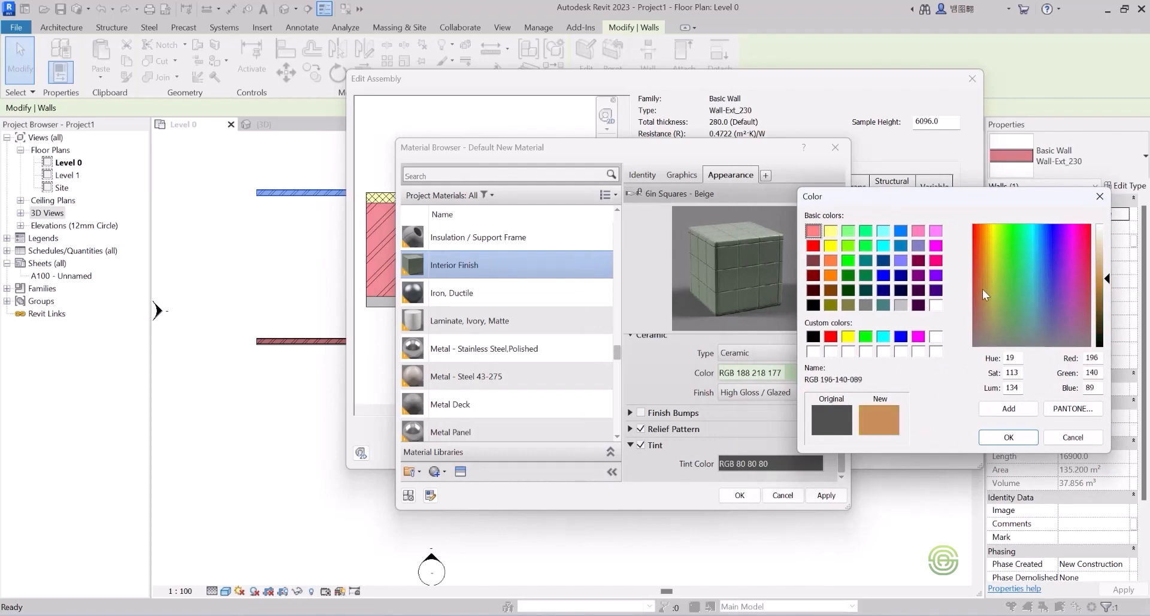
{"action": "left_click_drag", "start_coordinate": [1107, 278], "coordinate": [1106, 272]}
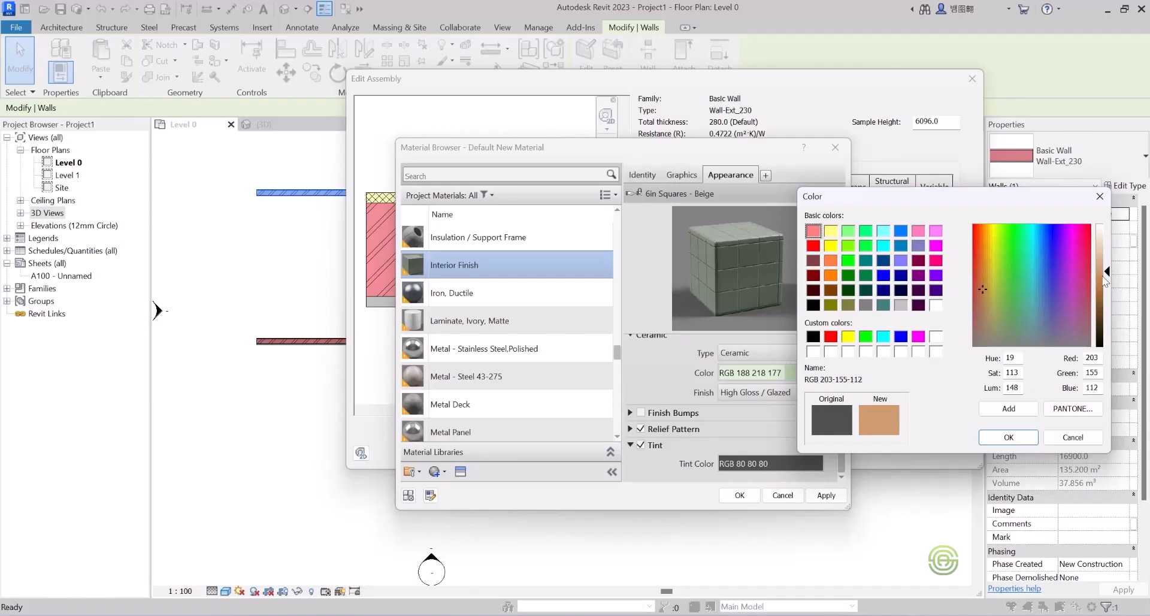
{"action": "left_click", "coordinate": [1021, 436]}
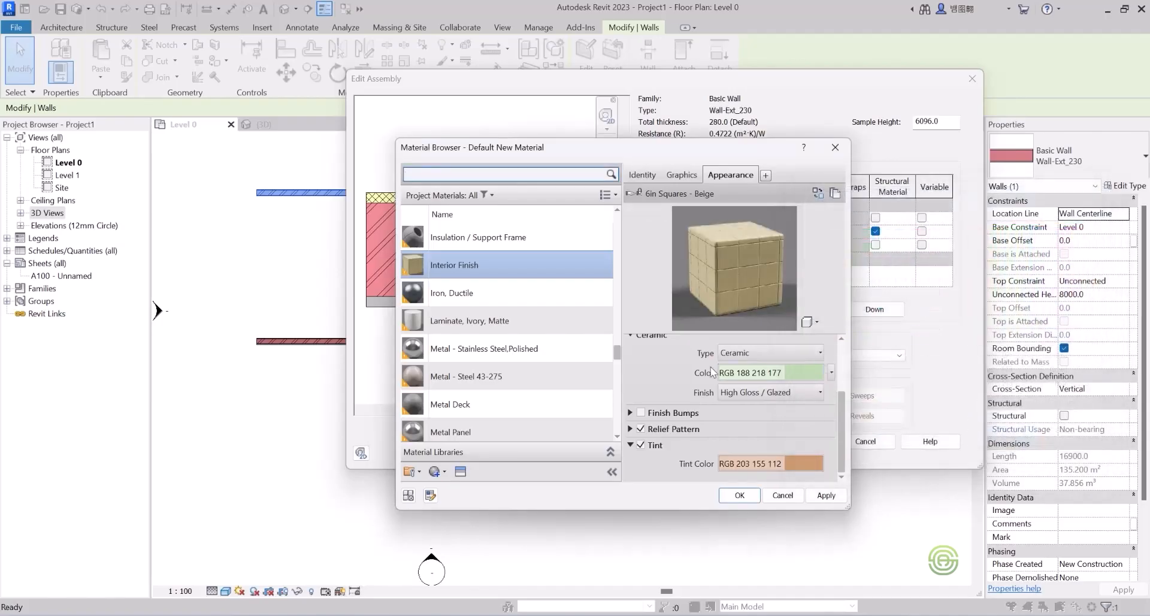
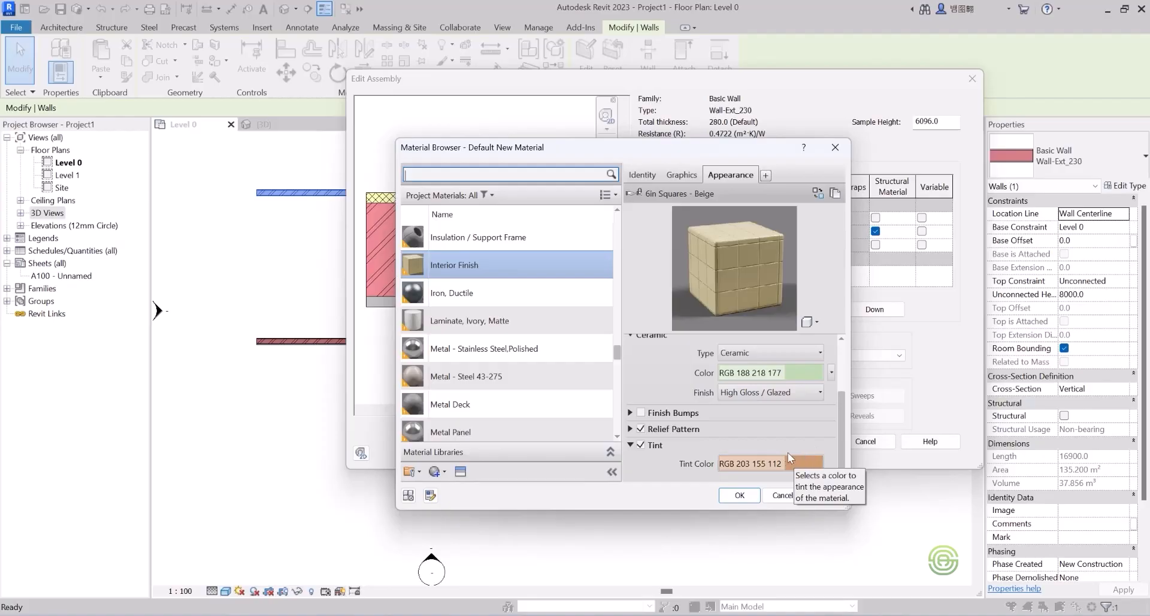
{"action": "left_click", "coordinate": [641, 444]}
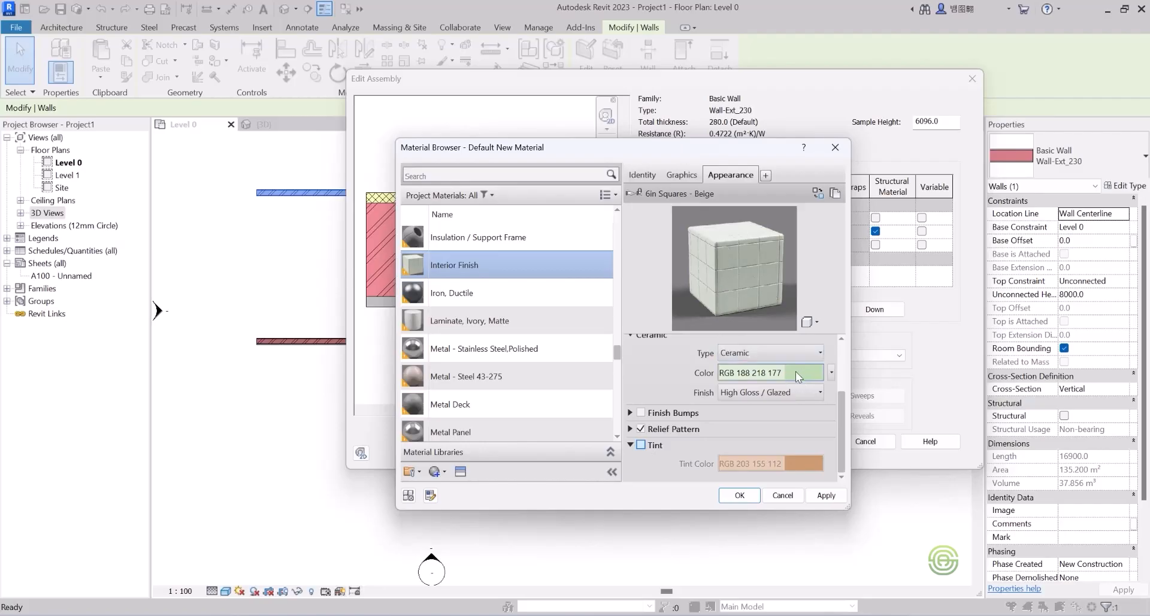
{"action": "left_click", "coordinate": [630, 445]}
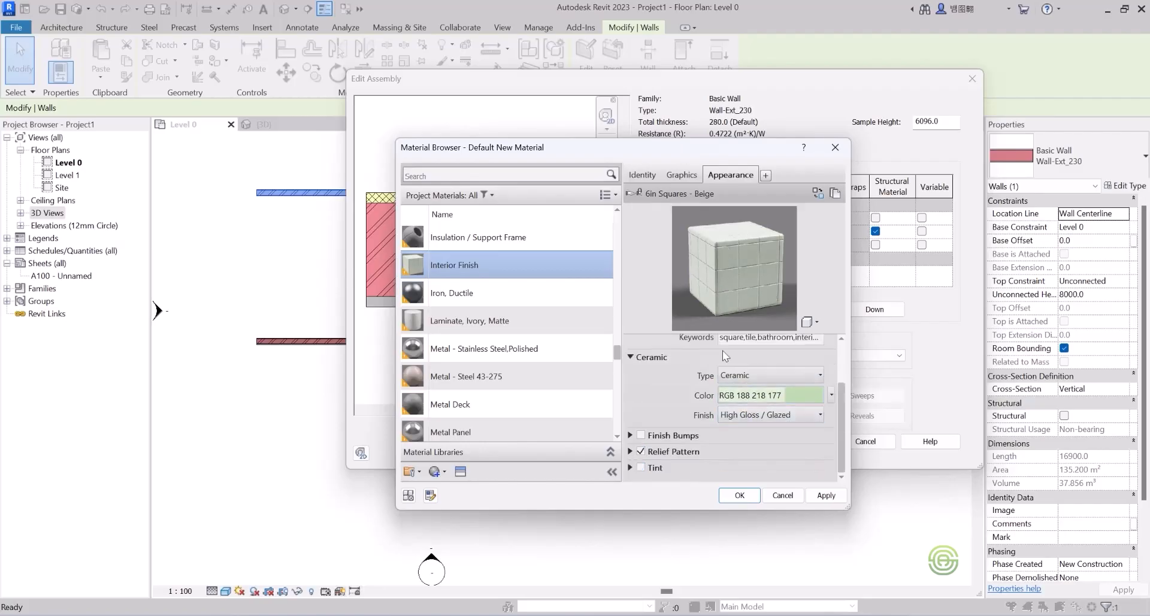
Set the Interior Finish shading color to a medium green, RGB 71 171 69.
{"action": "left_click", "coordinate": [682, 174]}
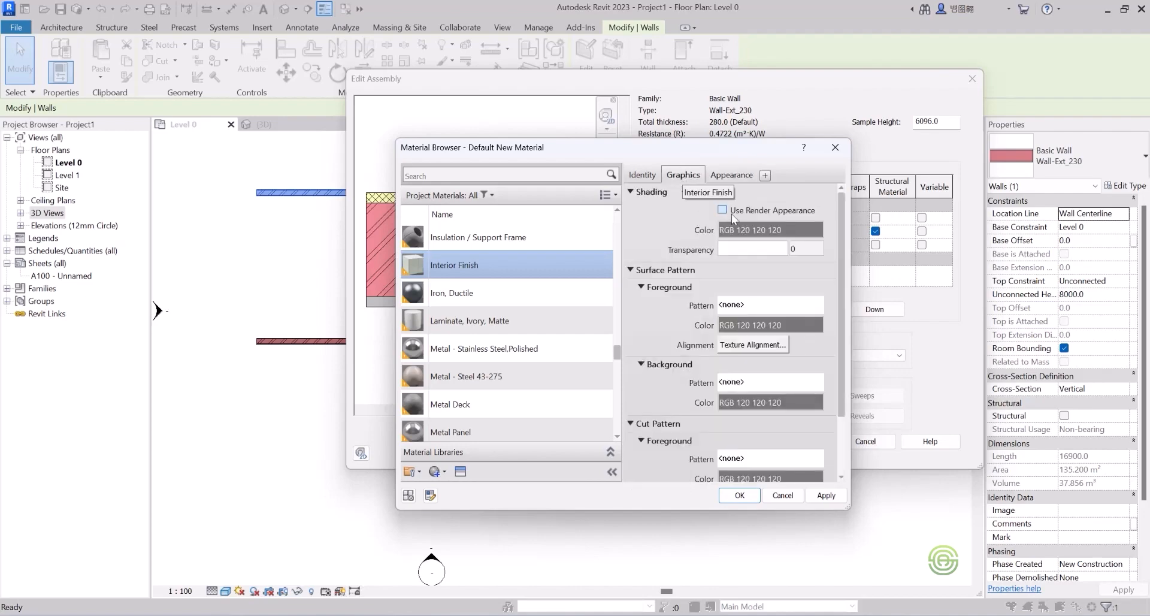
{"action": "left_click", "coordinate": [760, 231]}
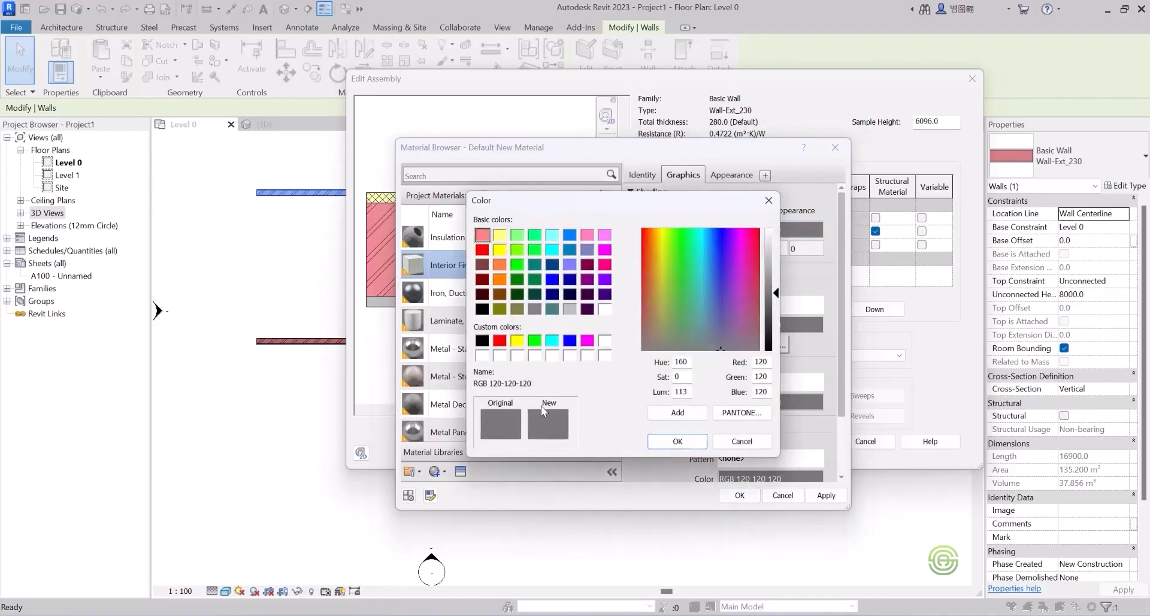
{"action": "left_click", "coordinate": [681, 290]}
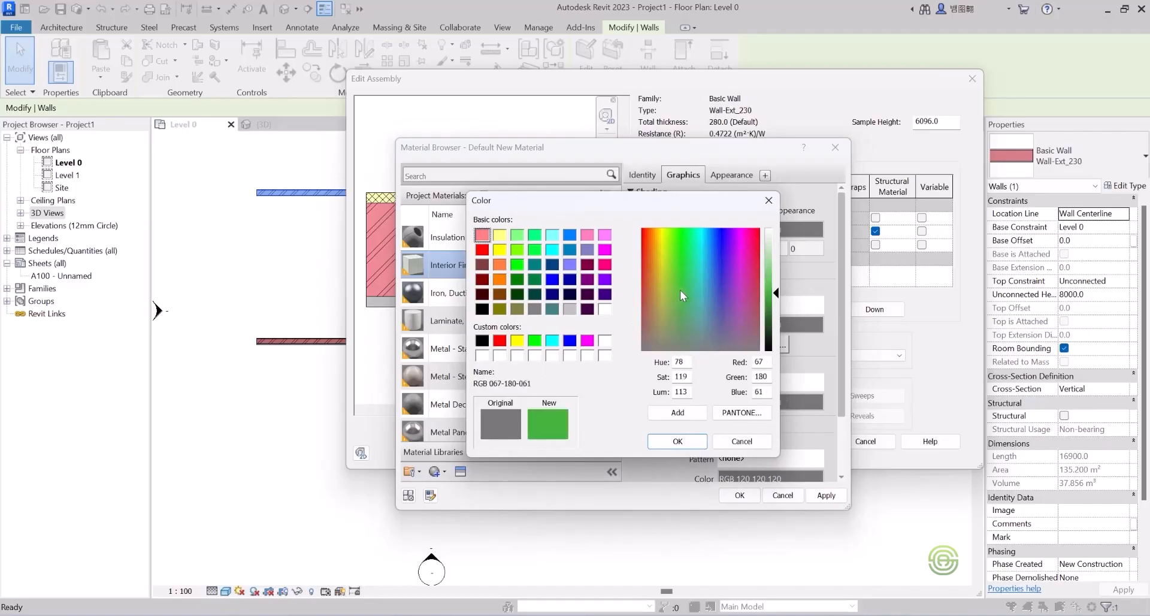
{"action": "left_click_drag", "start_coordinate": [681, 290], "coordinate": [681, 290]}
{"action": "left_click_drag", "start_coordinate": [681, 290], "coordinate": [682, 288]}
{"action": "left_click", "coordinate": [677, 442]}
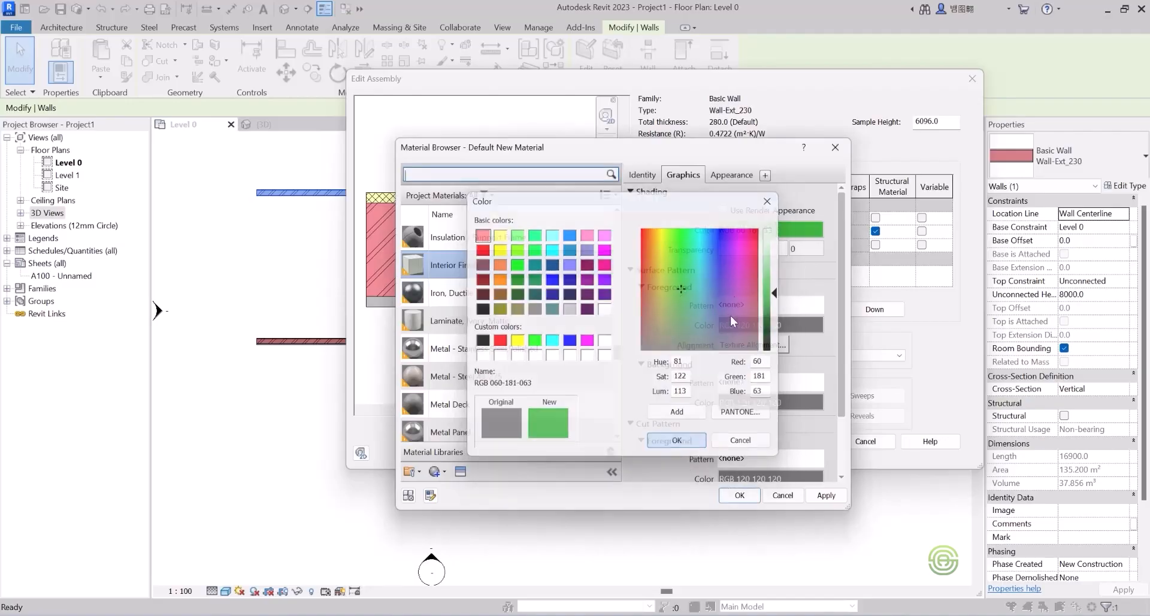
{"action": "left_click", "coordinate": [807, 230]}
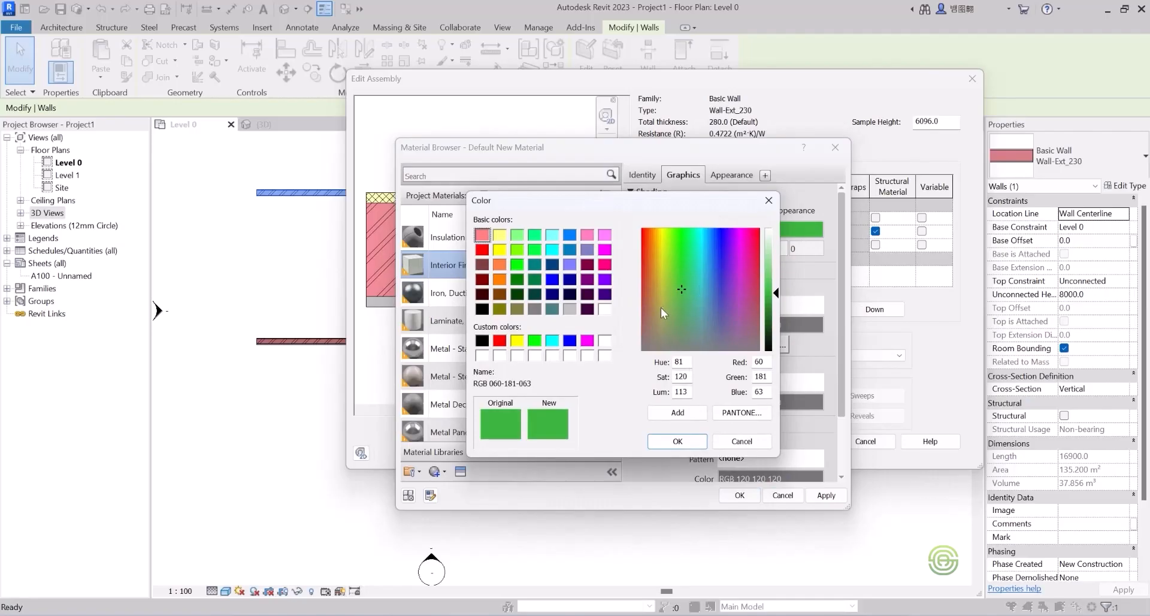
{"action": "left_click", "coordinate": [681, 299]}
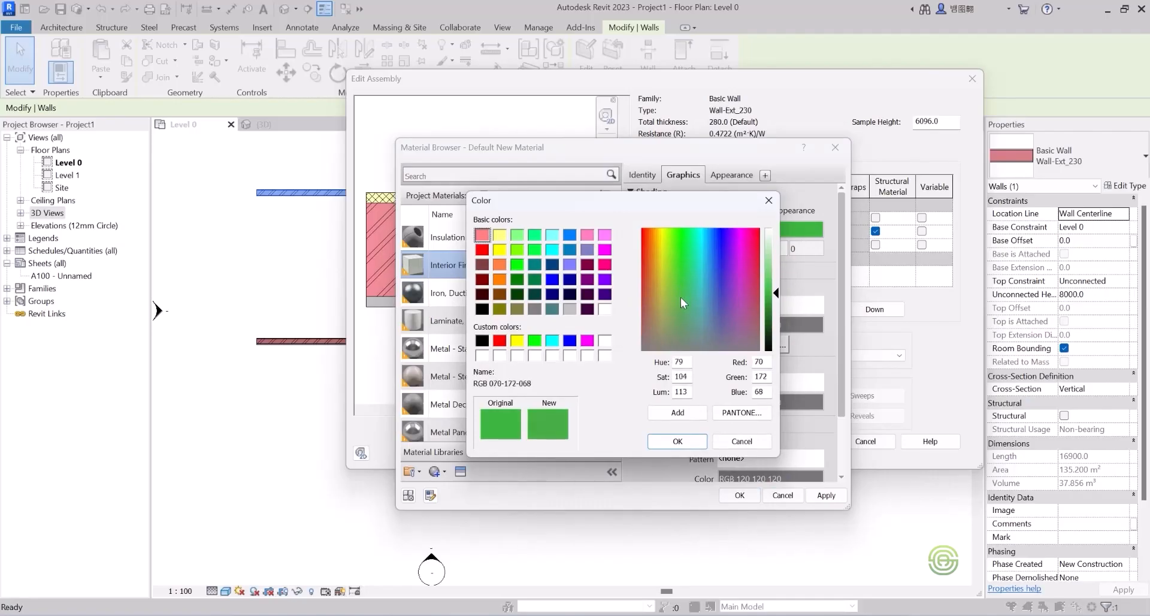
{"action": "left_click", "coordinate": [678, 441]}
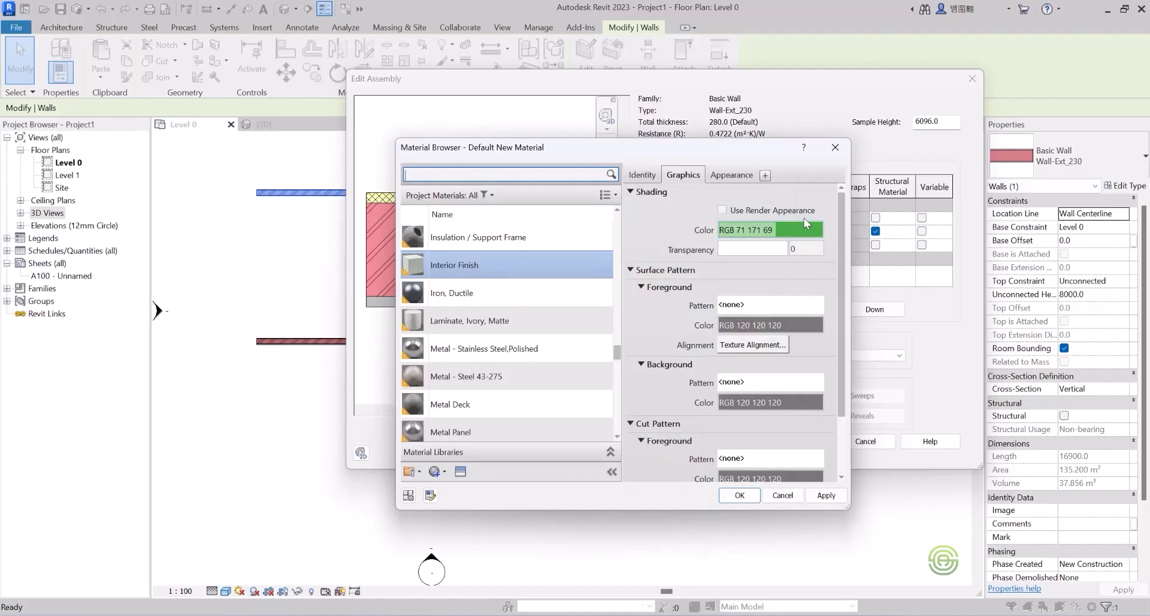
Take the Interior Finish shading color from the render appearance, switch that option off again, and darken the color to RGB 154 200 134.
{"action": "left_click", "coordinate": [729, 174]}
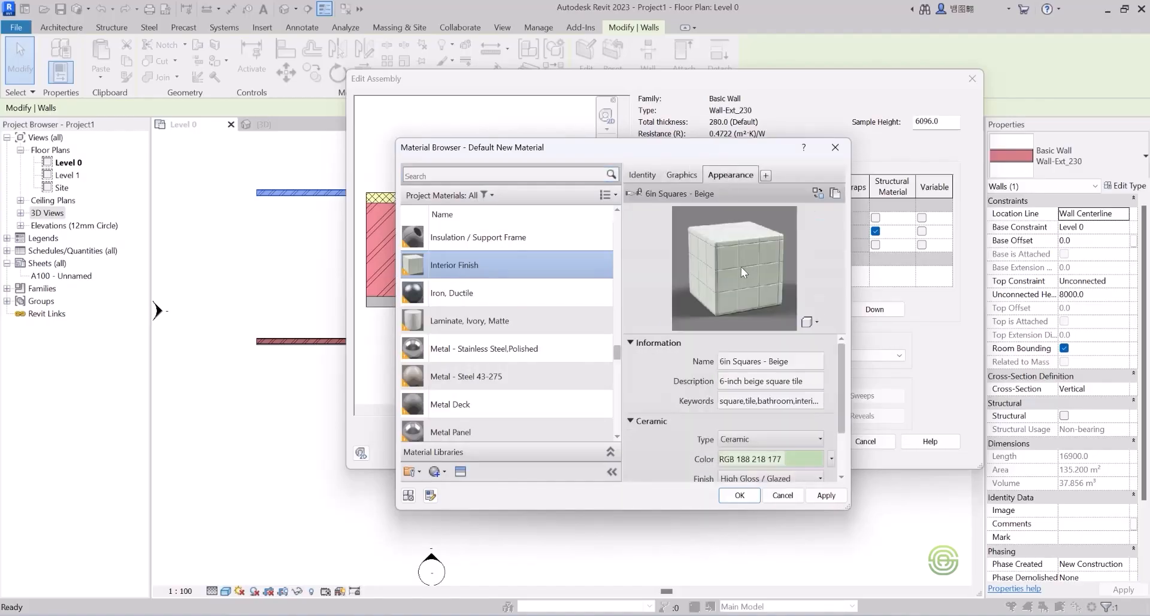
{"action": "left_click", "coordinate": [684, 175]}
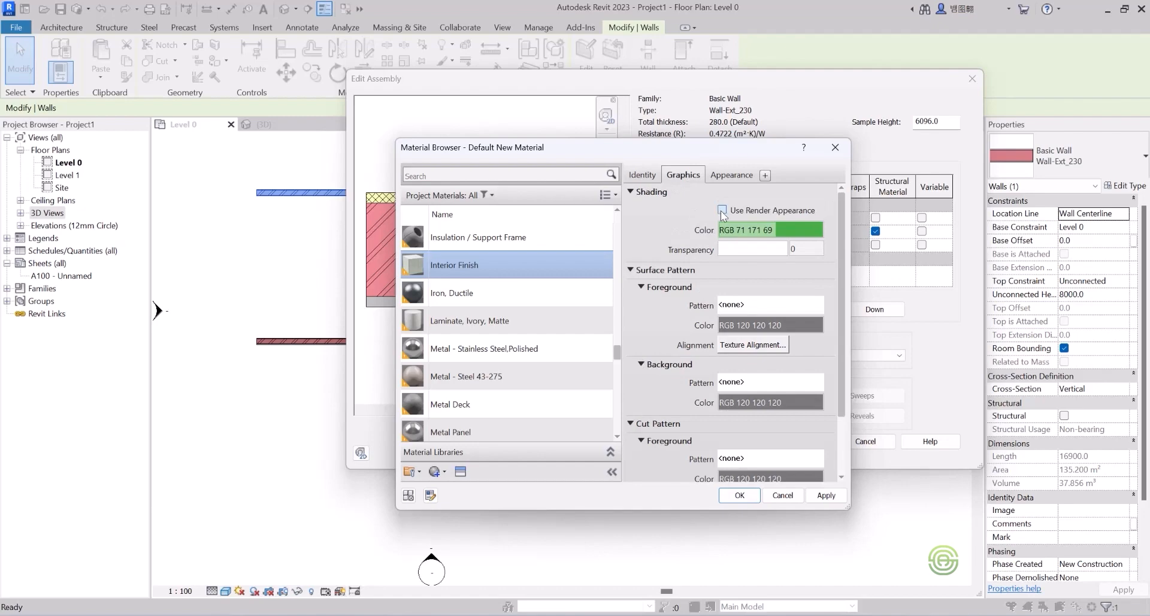
{"action": "left_click", "coordinate": [722, 210]}
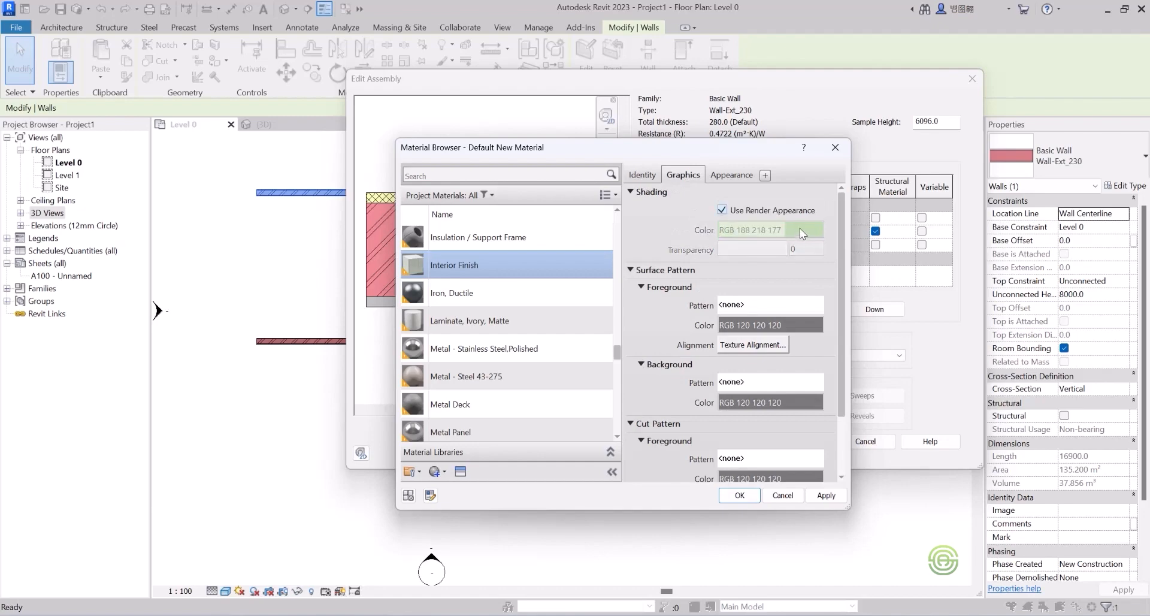
{"action": "left_click", "coordinate": [722, 210]}
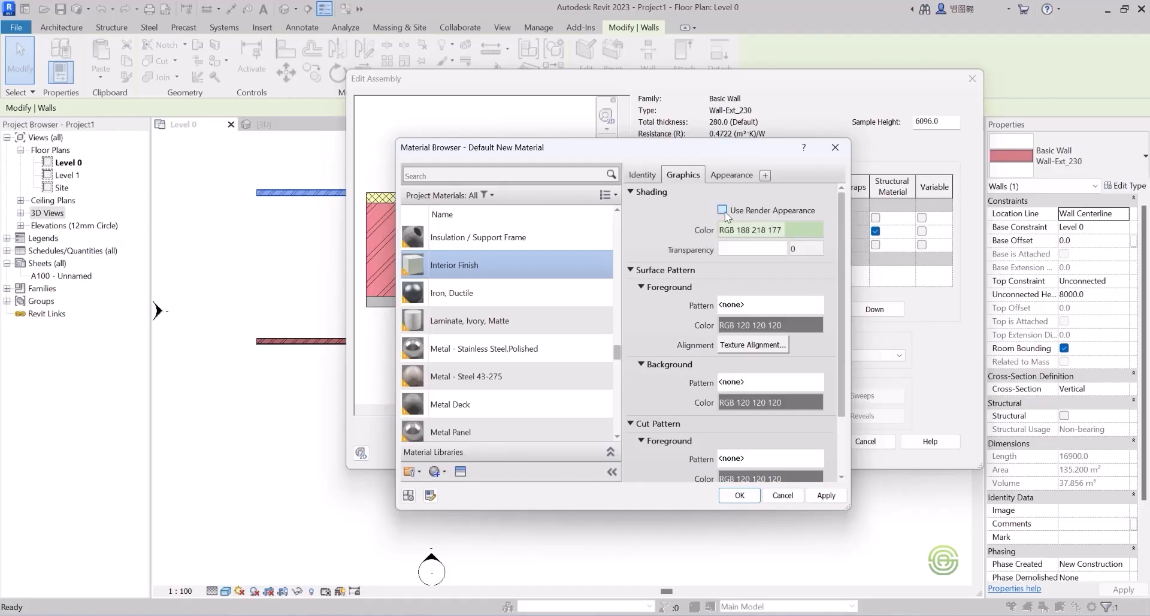
{"action": "left_click", "coordinate": [797, 231]}
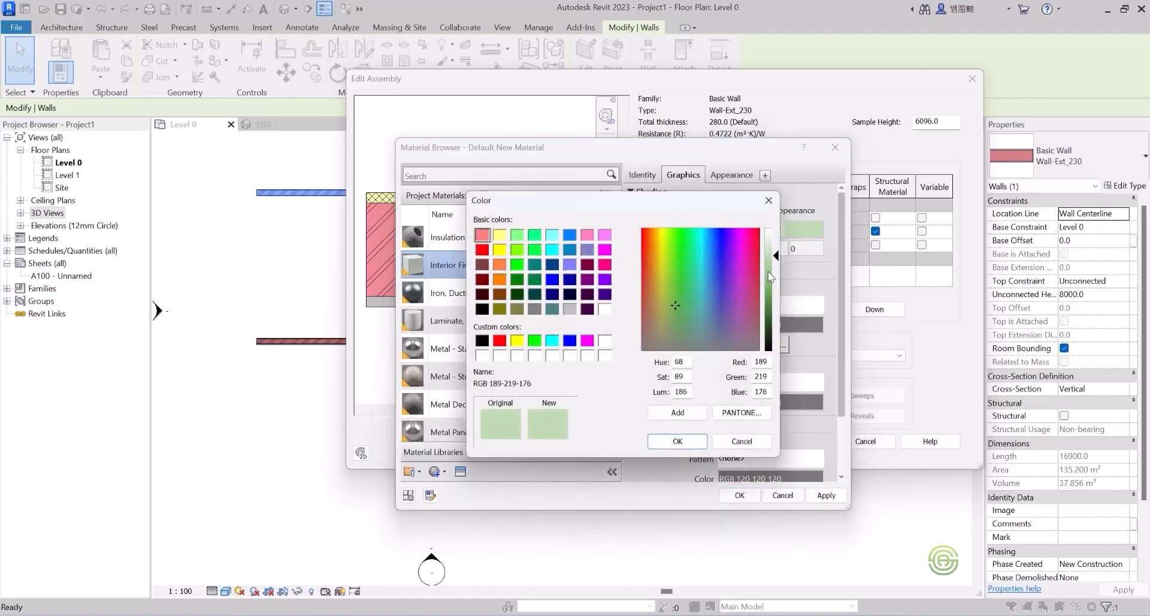
{"action": "left_click_drag", "start_coordinate": [776, 257], "coordinate": [778, 276]}
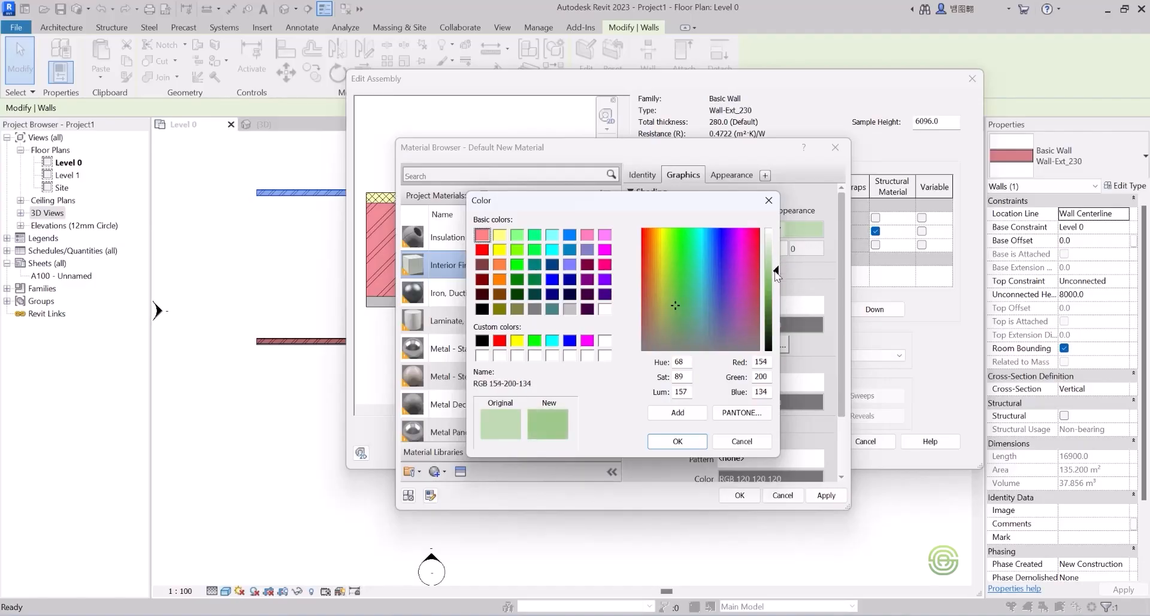
{"action": "left_click", "coordinate": [677, 441]}
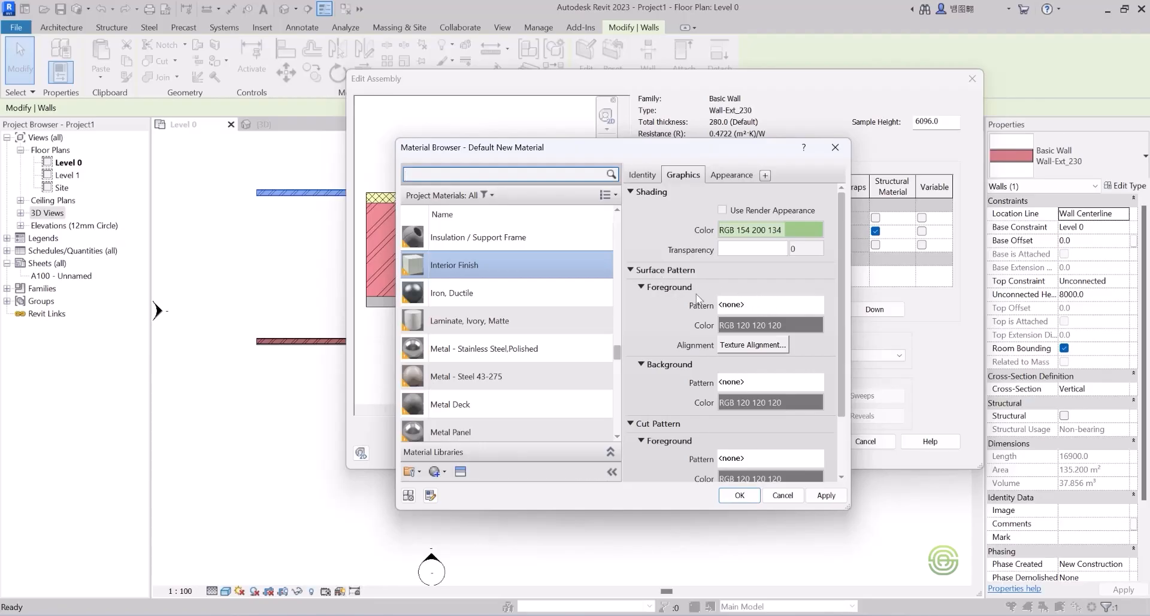
Assign the ANSI33 drafting pattern as the surface foreground pattern of Interior Finish.
{"action": "left_click", "coordinate": [752, 303]}
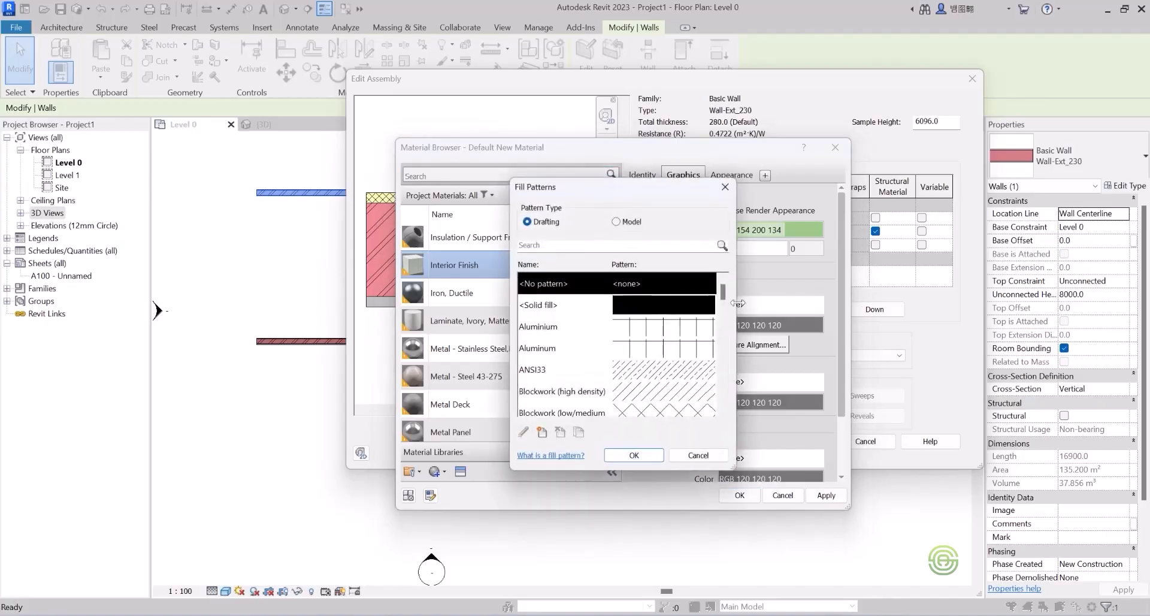
{"action": "mouse_move", "coordinate": [724, 303]}
{"action": "left_mouse_down"}
{"action": "mouse_move", "coordinate": [721, 338]}
{"action": "mouse_move", "coordinate": [733, 306]}
{"action": "left_mouse_up"}
{"action": "left_click", "coordinate": [664, 310]}
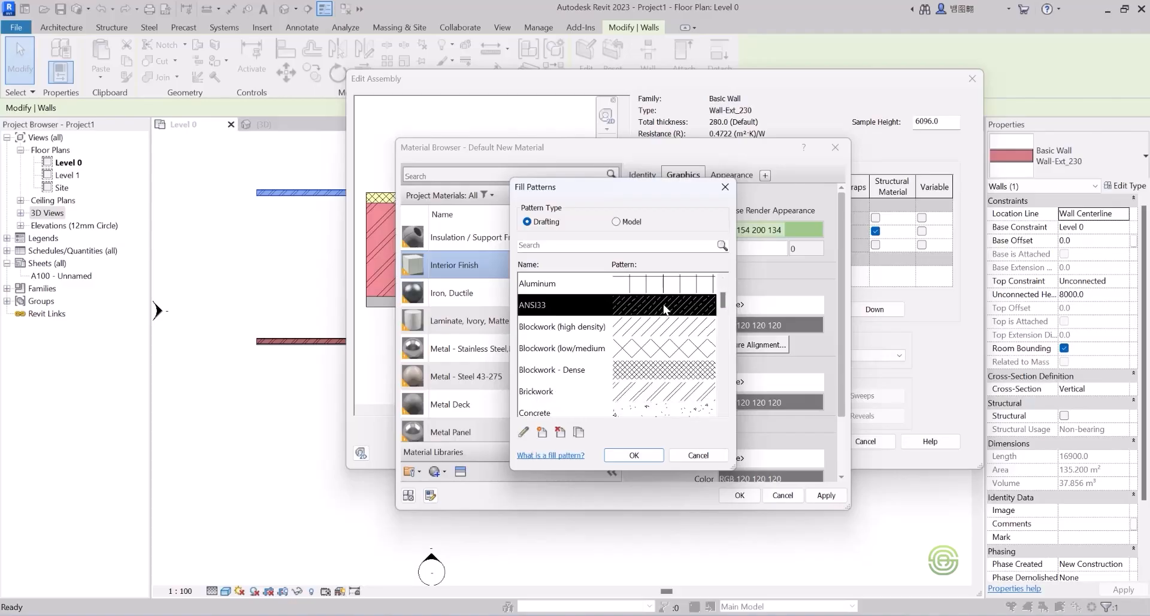
{"action": "left_click", "coordinate": [634, 455]}
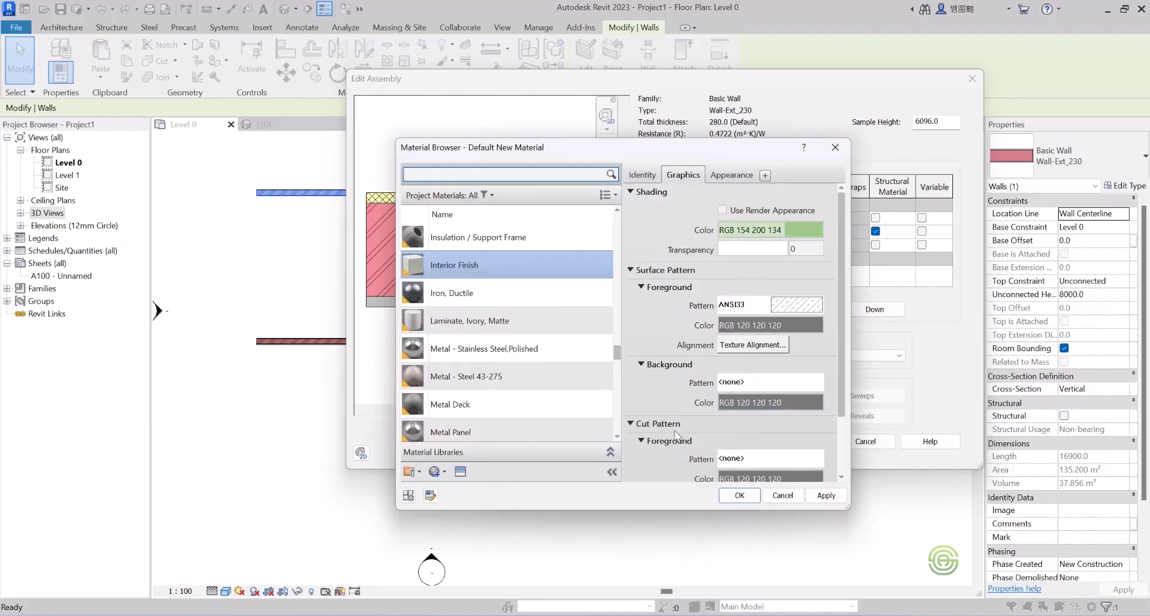
Assign Crosshatch 1.5mm as the cut foreground pattern of Interior Finish and accept the material for the Finish 2 [5] layer.
{"action": "left_click_drag", "start_coordinate": [839, 403], "coordinate": [840, 458]}
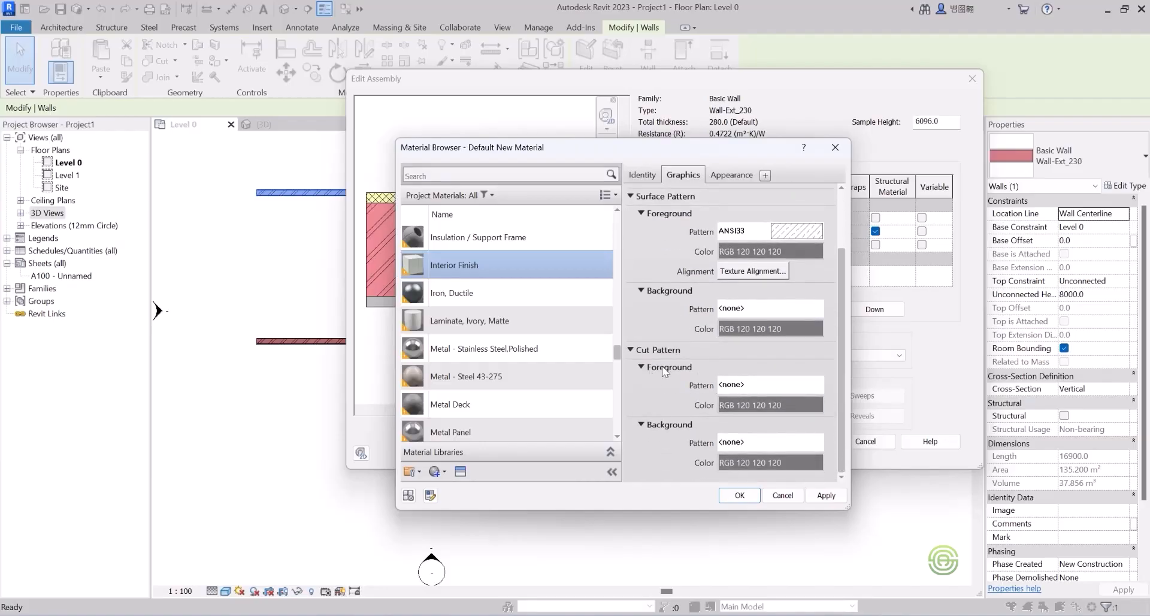
{"action": "left_click", "coordinate": [743, 386]}
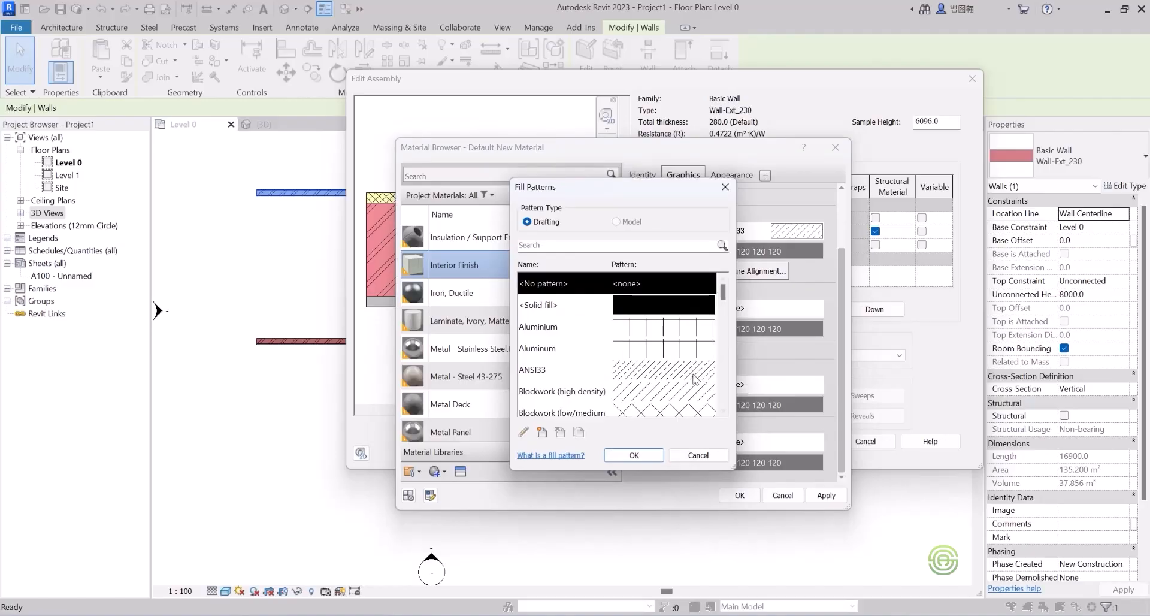
{"action": "left_click_drag", "start_coordinate": [724, 301], "coordinate": [725, 321]}
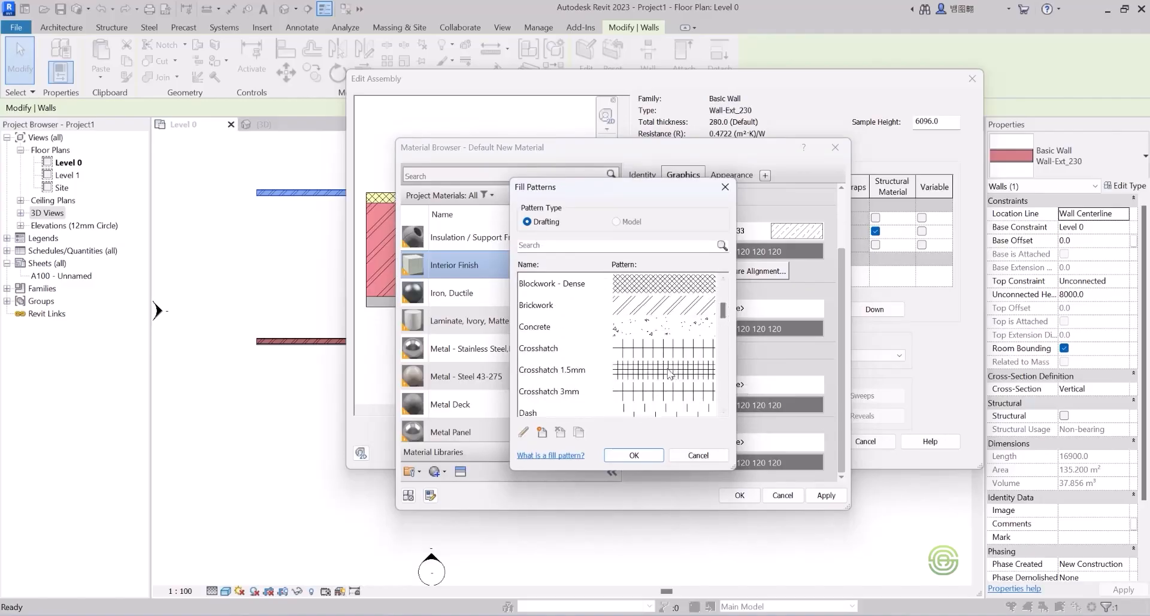
{"action": "left_click", "coordinate": [665, 371]}
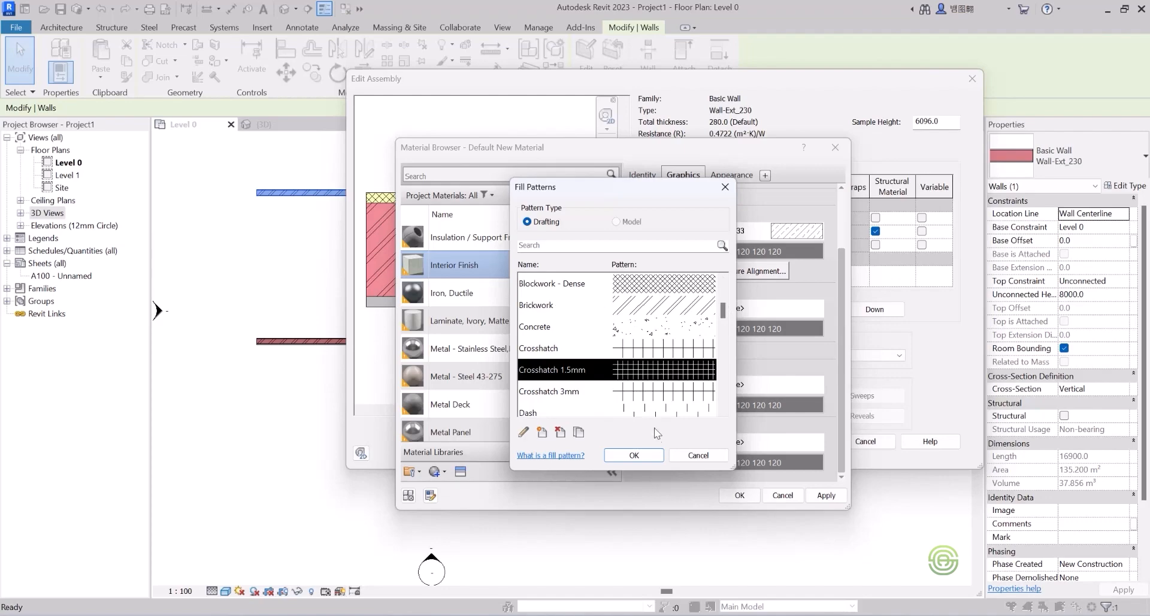
{"action": "left_click", "coordinate": [636, 456]}
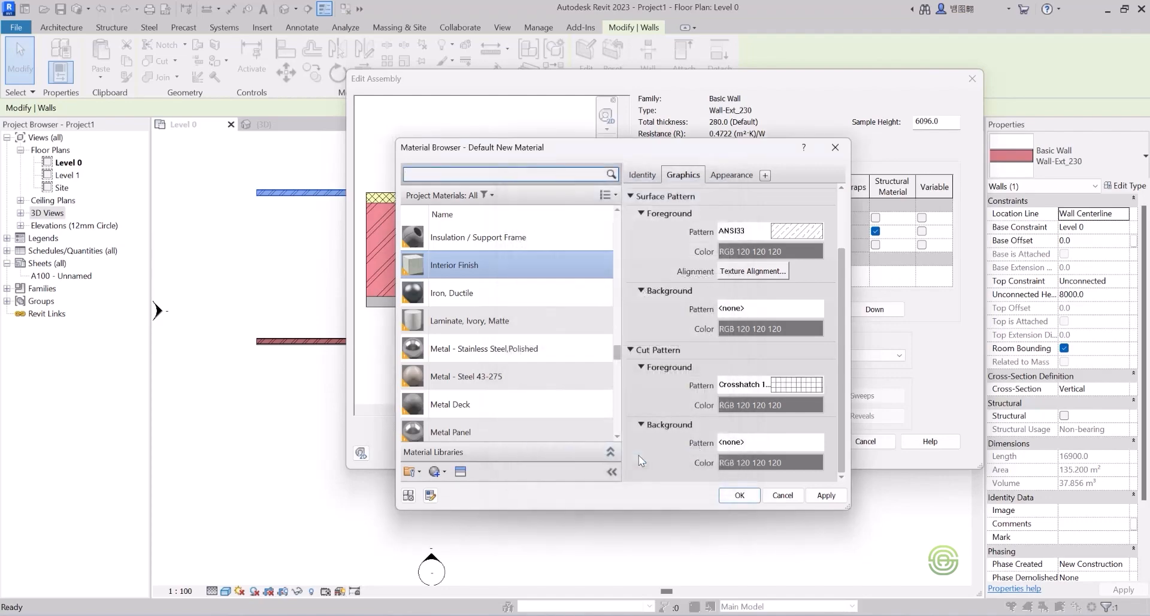
{"action": "left_click", "coordinate": [740, 495]}
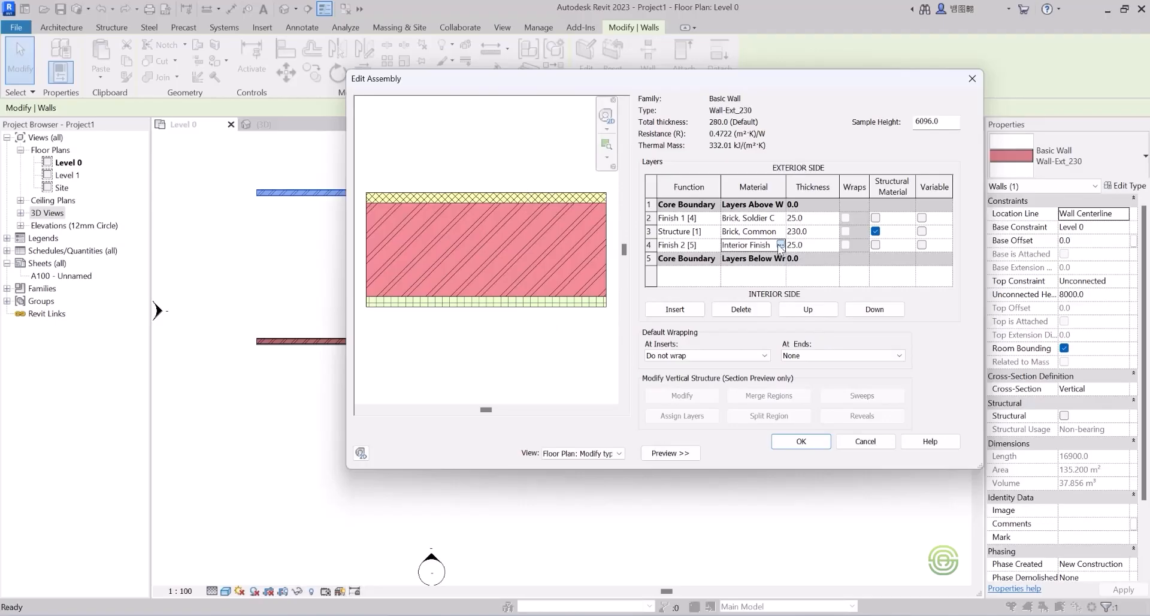
Change the Interior Finish shading color to light cyan, RGB 124 209 209, and accept the wall assembly and type changes.
{"action": "left_click", "coordinate": [780, 245]}
{"action": "left_click", "coordinate": [795, 227]}
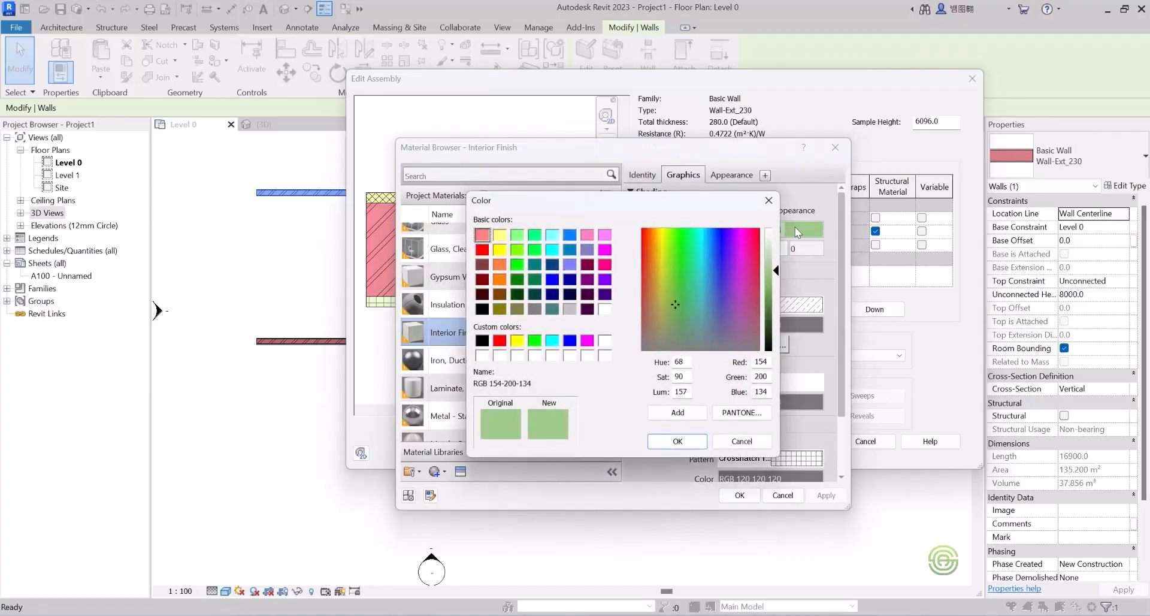
{"action": "left_click", "coordinate": [687, 292]}
{"action": "mouse_move", "coordinate": [687, 292]}
{"action": "left_mouse_down"}
{"action": "mouse_move", "coordinate": [688, 272]}
{"action": "mouse_move", "coordinate": [681, 290]}
{"action": "mouse_move", "coordinate": [702, 291]}
{"action": "left_mouse_up"}
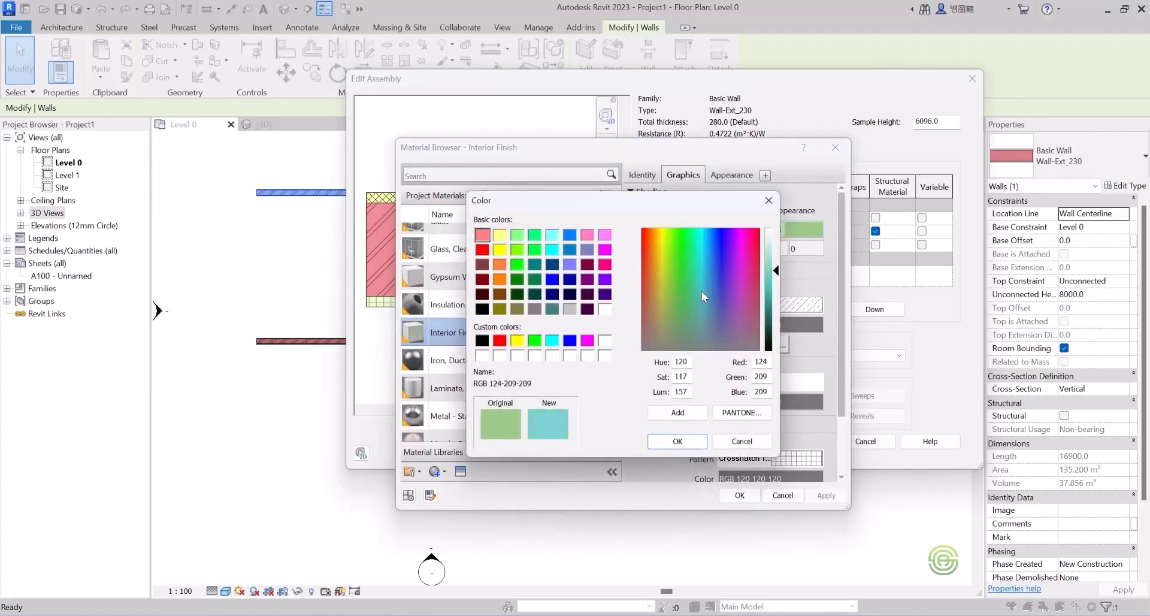
{"action": "left_click", "coordinate": [686, 440]}
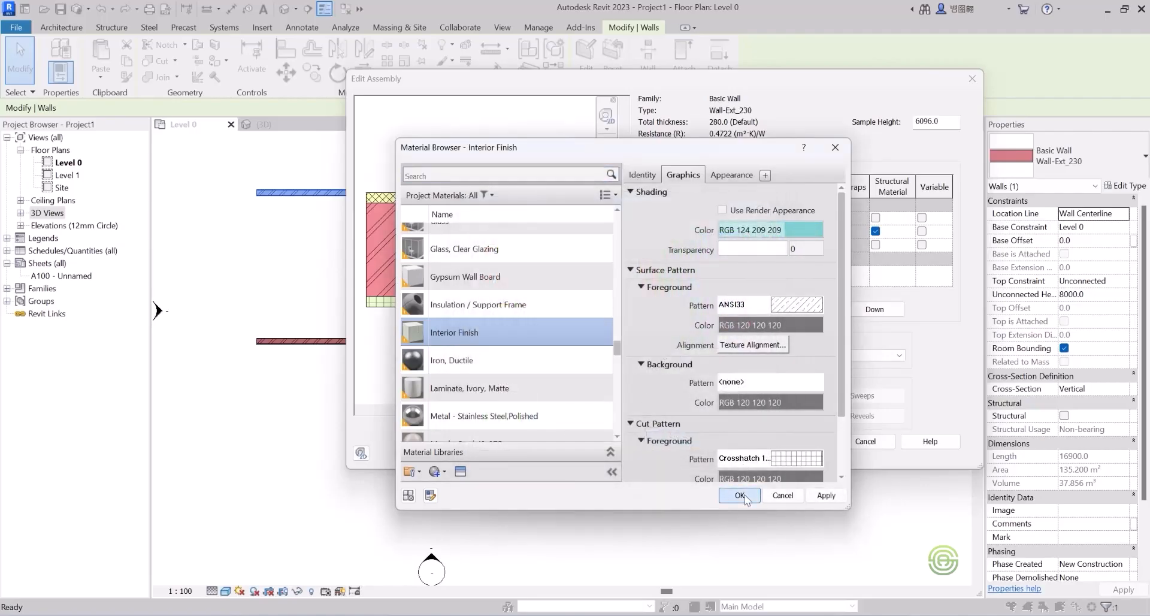
{"action": "left_click", "coordinate": [739, 495]}
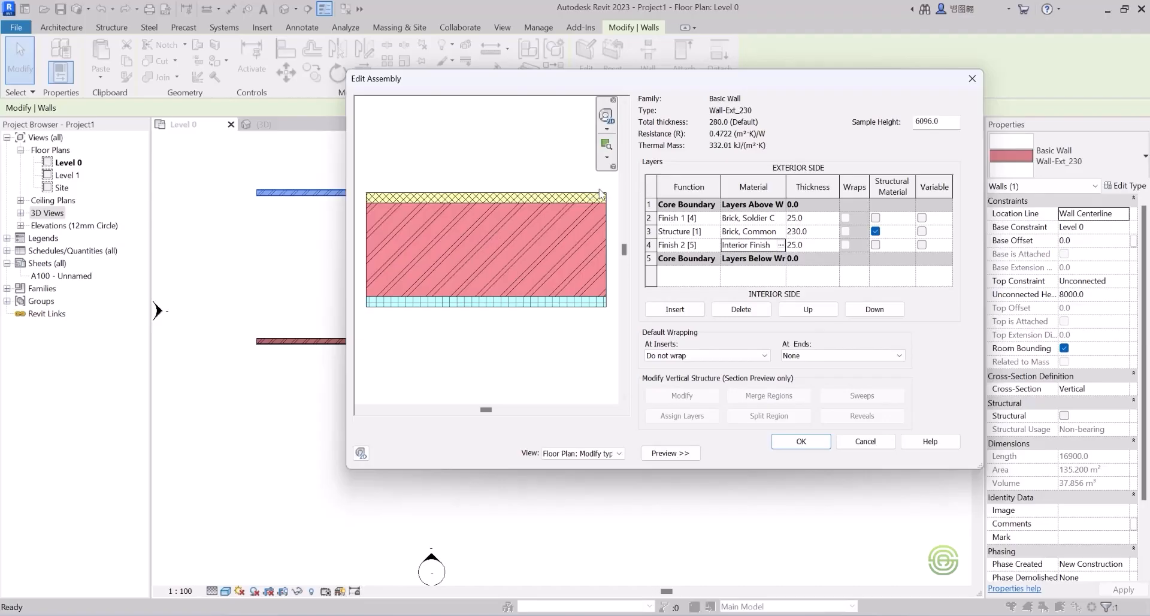
{"action": "left_click", "coordinate": [800, 441]}
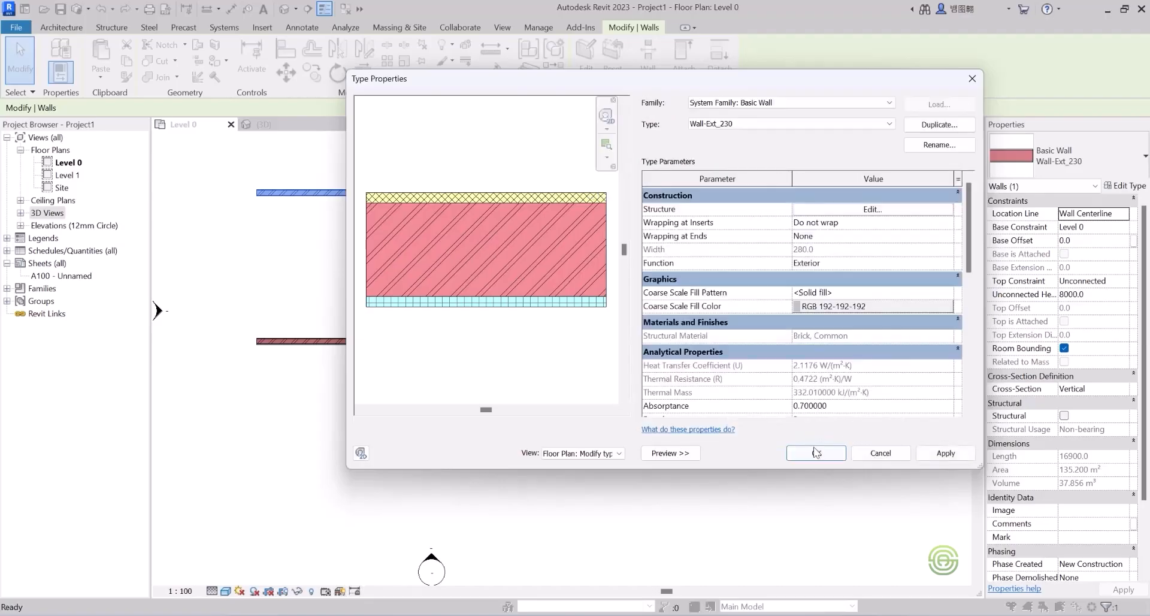
{"action": "left_click", "coordinate": [813, 453]}
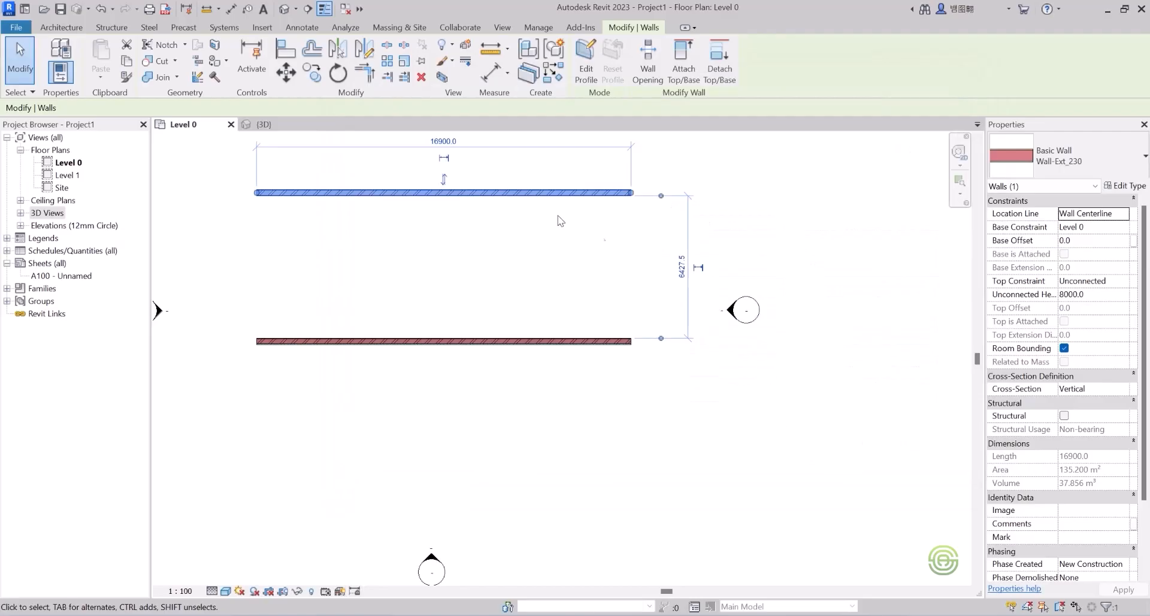
Examine the Wall-Ext_230 layers' cut patterns and colors up close in the Level 0 plan, using the Shaded visual style.
{"action": "left_click", "coordinate": [558, 216]}
{"action": "scroll", "coordinate": [521, 319], "scroll_direction": "up", "scroll_amount": 2}
{"action": "scroll", "coordinate": [540, 322], "scroll_direction": "up", "scroll_amount": 10}
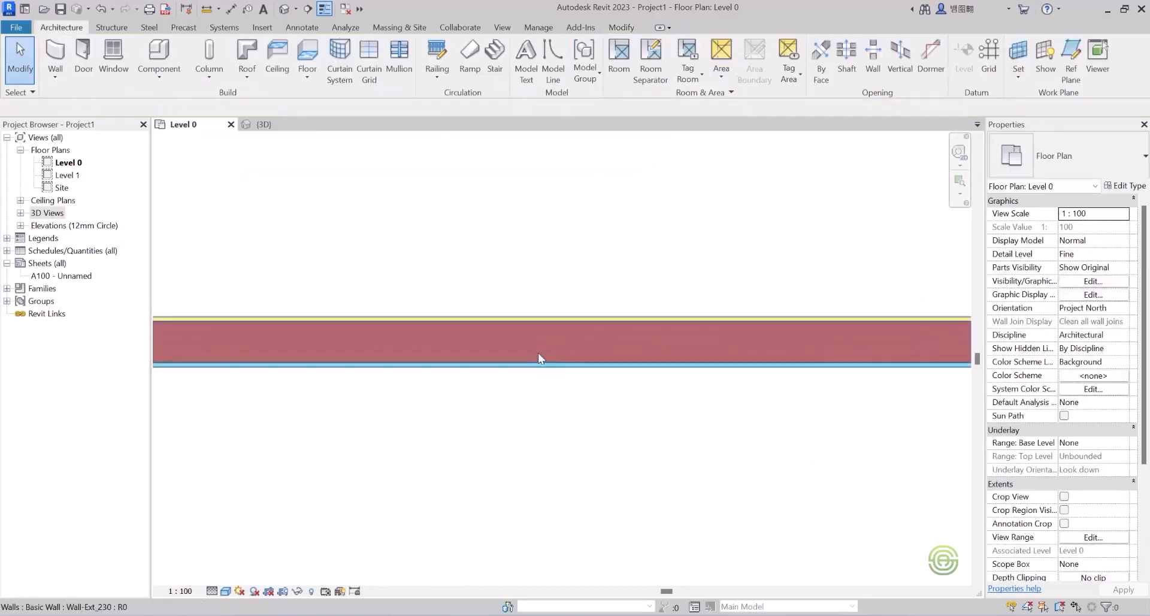
{"action": "scroll", "coordinate": [512, 317], "scroll_direction": "up", "scroll_amount": 2}
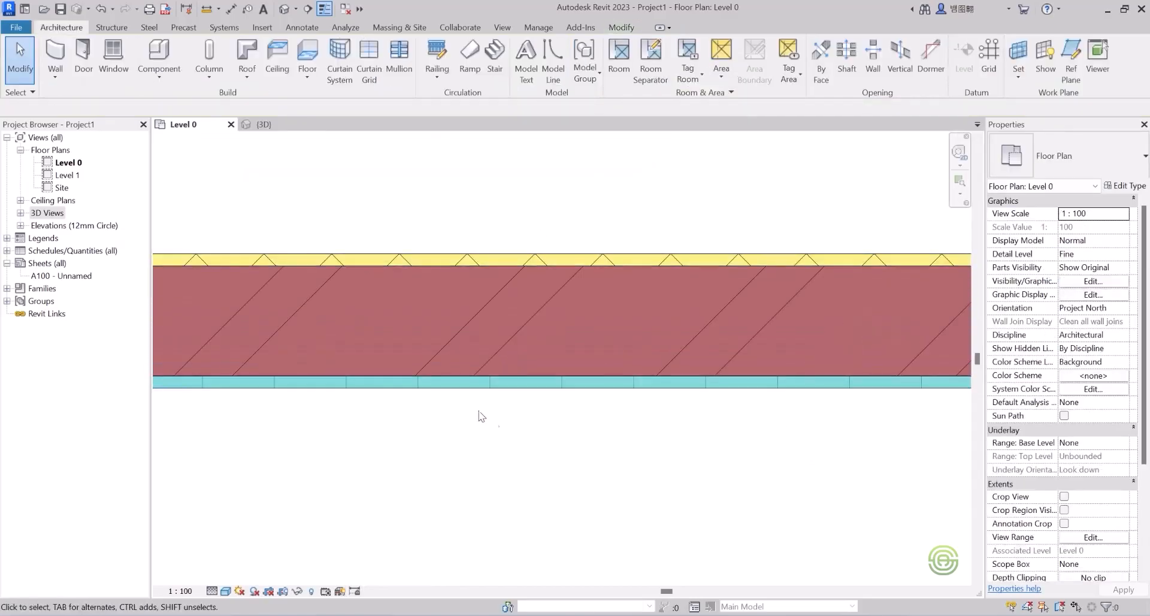
{"action": "left_click", "coordinate": [226, 591]}
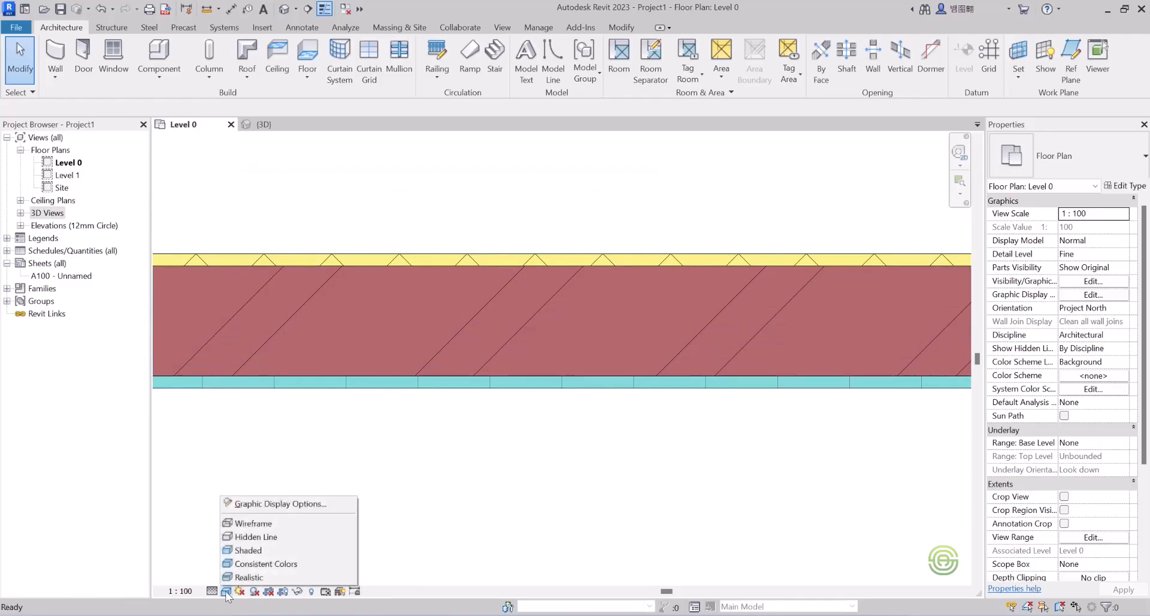
{"action": "left_click", "coordinate": [242, 550]}
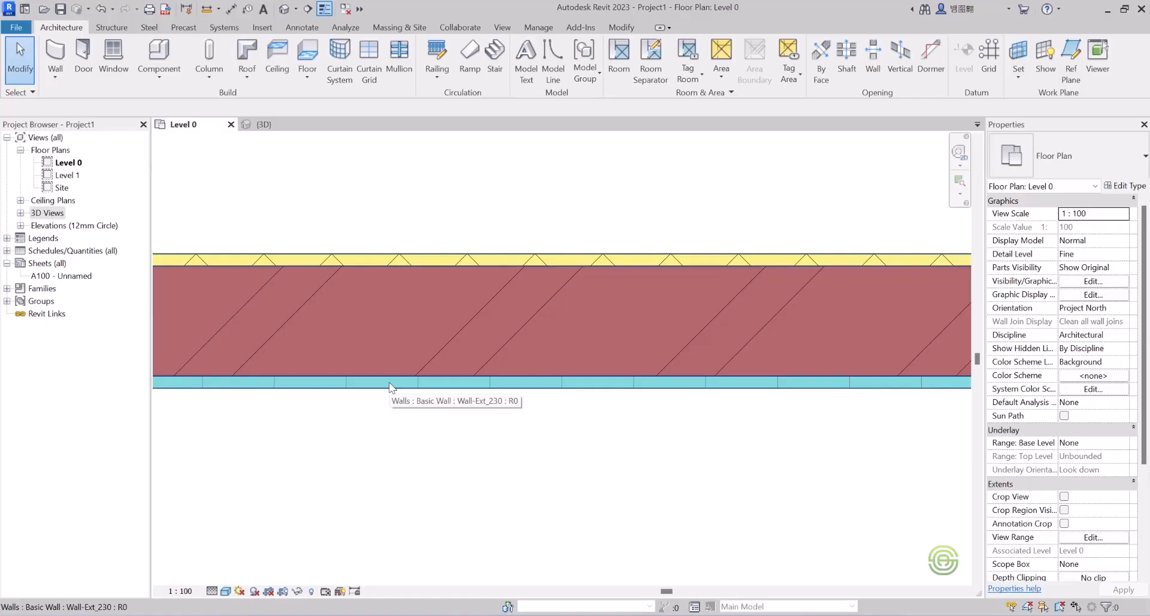
{"action": "scroll", "coordinate": [561, 309], "scroll_direction": "down", "scroll_amount": 5}
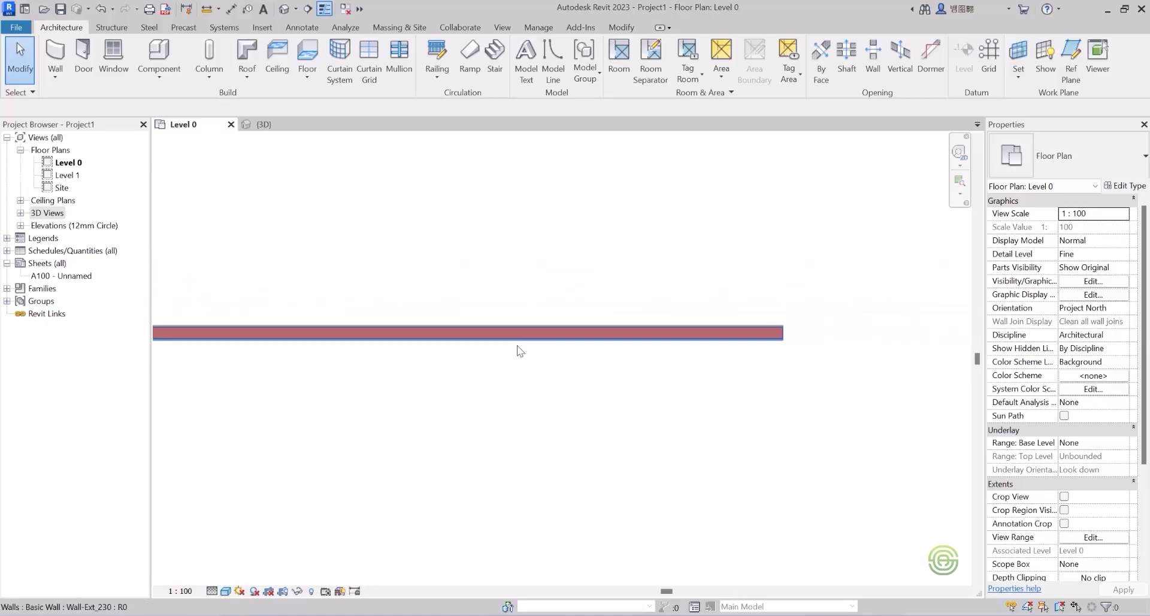
{"action": "scroll", "coordinate": [431, 320], "scroll_direction": "up", "scroll_amount": 5}
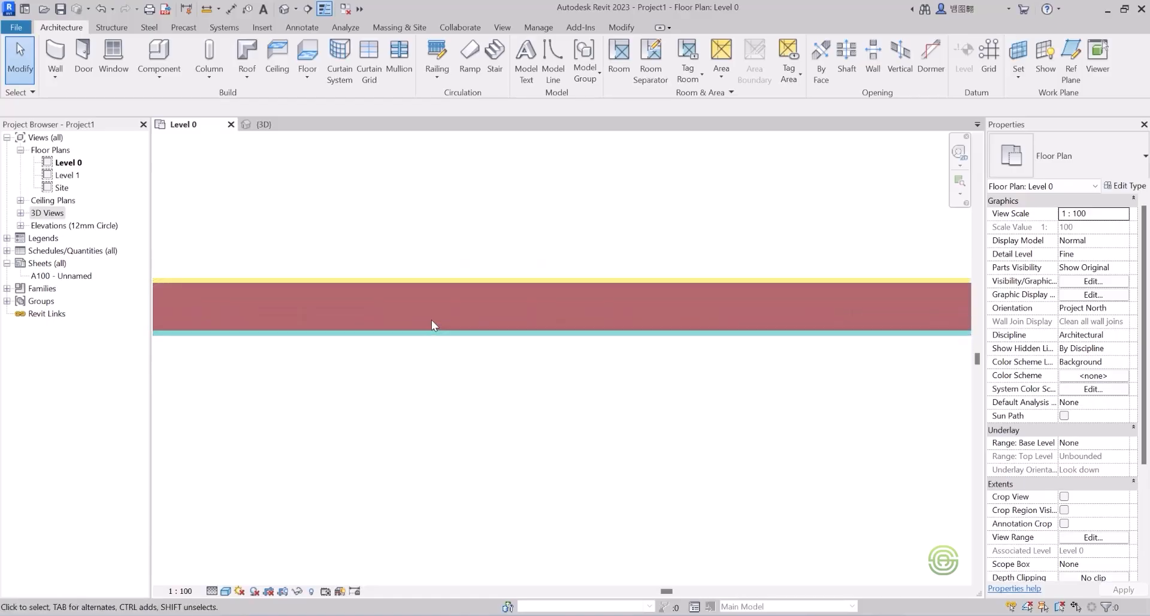
Compare the wall in the Level 0 plan using the Wireframe, Hidden Line and Shaded visual styles, ending on Consistent Colors.
{"action": "left_click", "coordinate": [226, 591]}
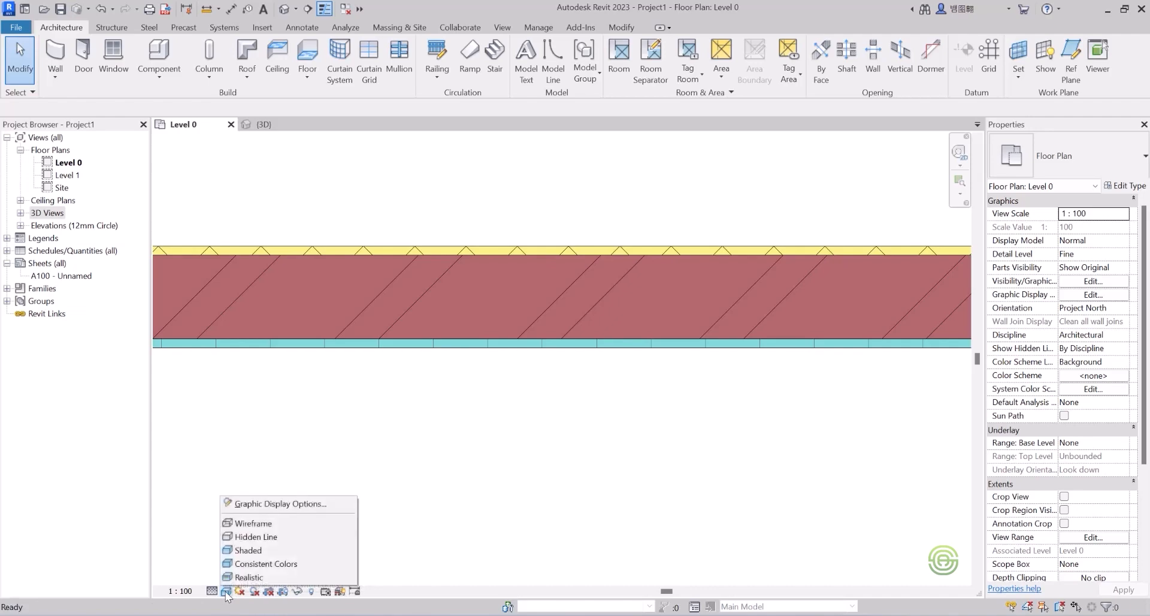
{"action": "left_click", "coordinate": [256, 525]}
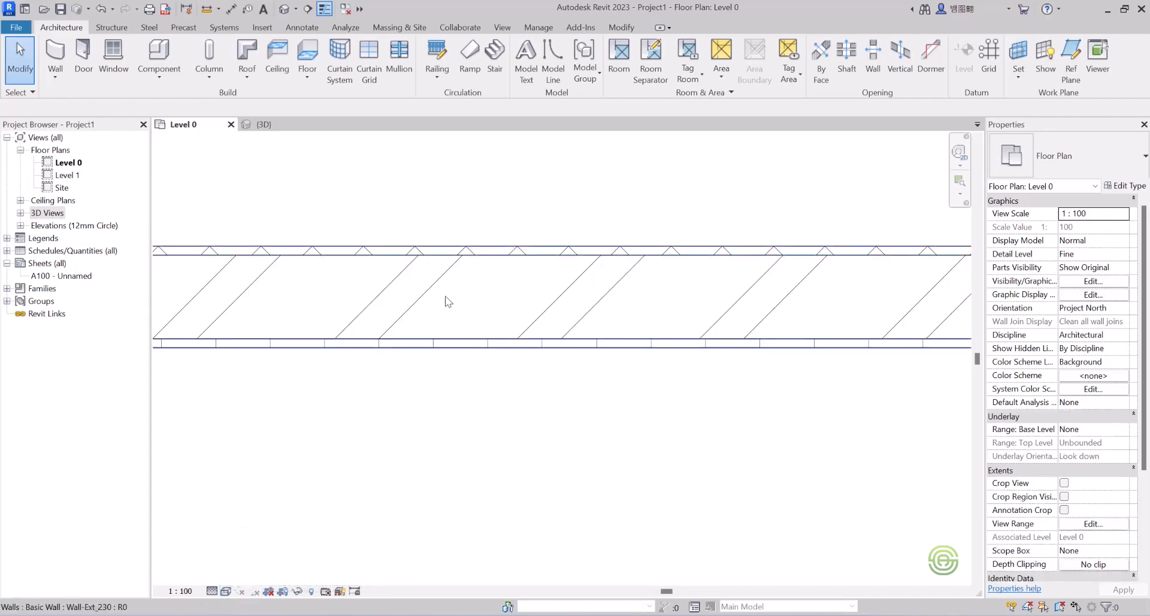
{"action": "left_click", "coordinate": [226, 591]}
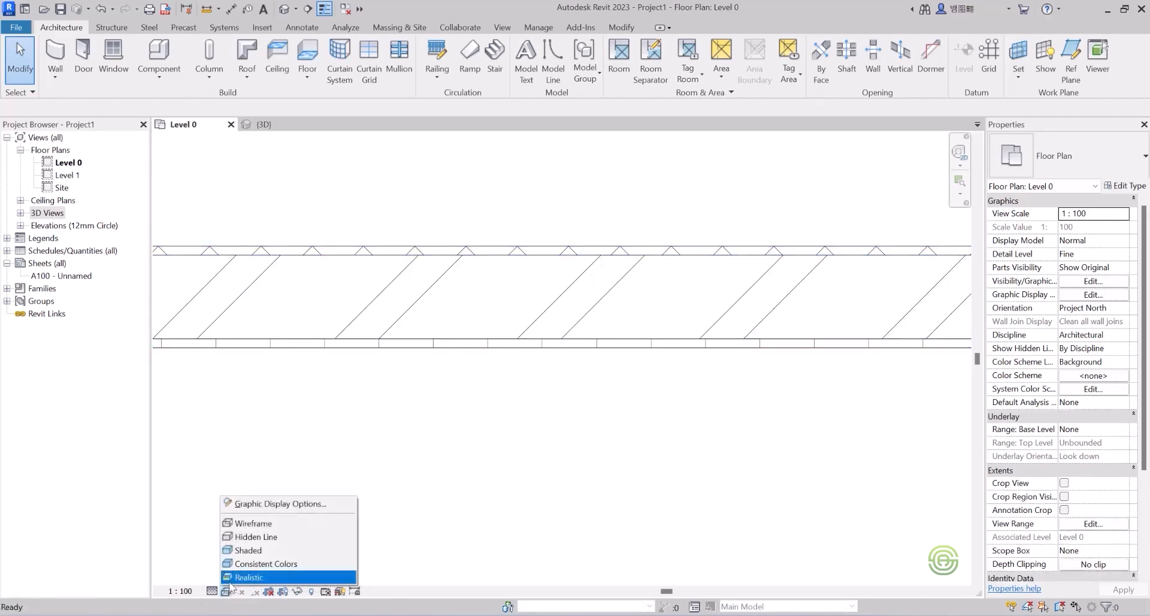
{"action": "left_click", "coordinate": [265, 539]}
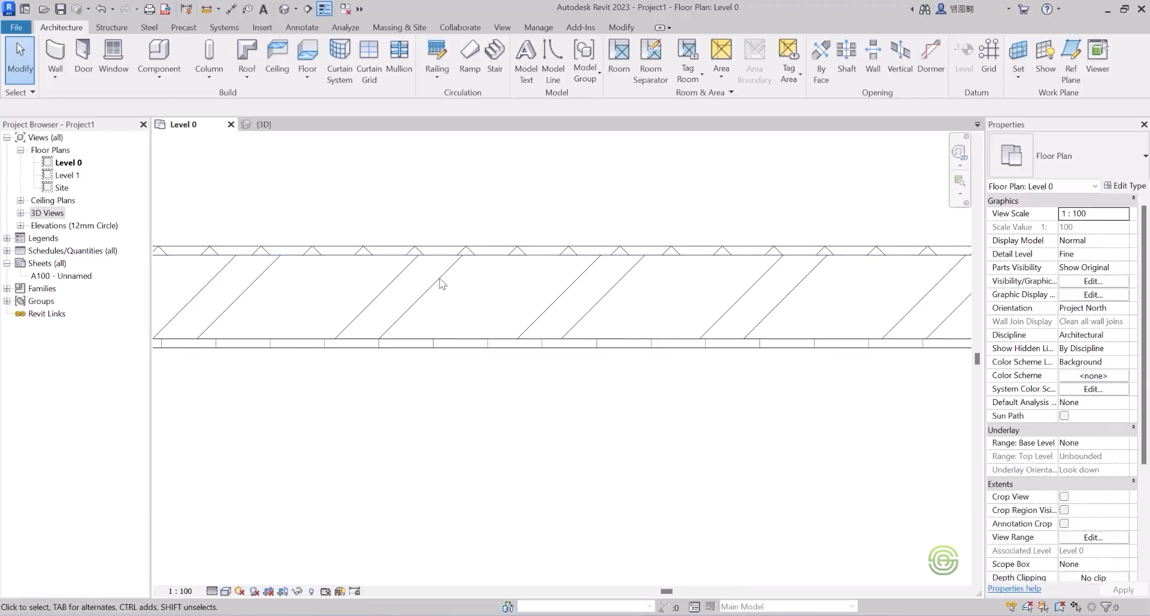
{"action": "left_click", "coordinate": [226, 592]}
{"action": "left_click", "coordinate": [257, 554]}
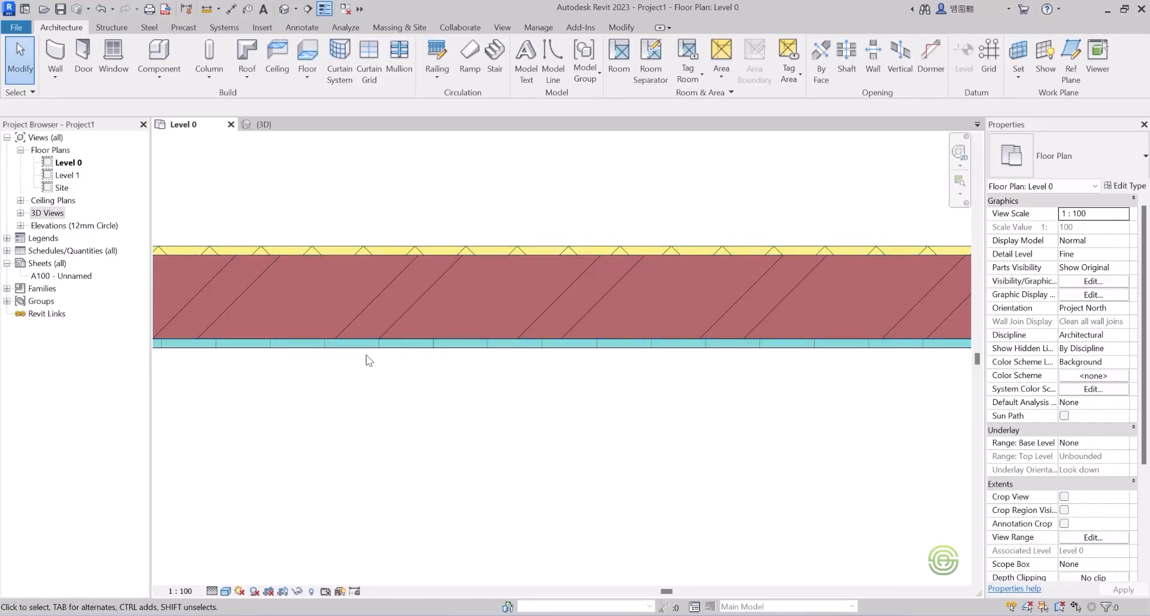
{"action": "left_click", "coordinate": [227, 591]}
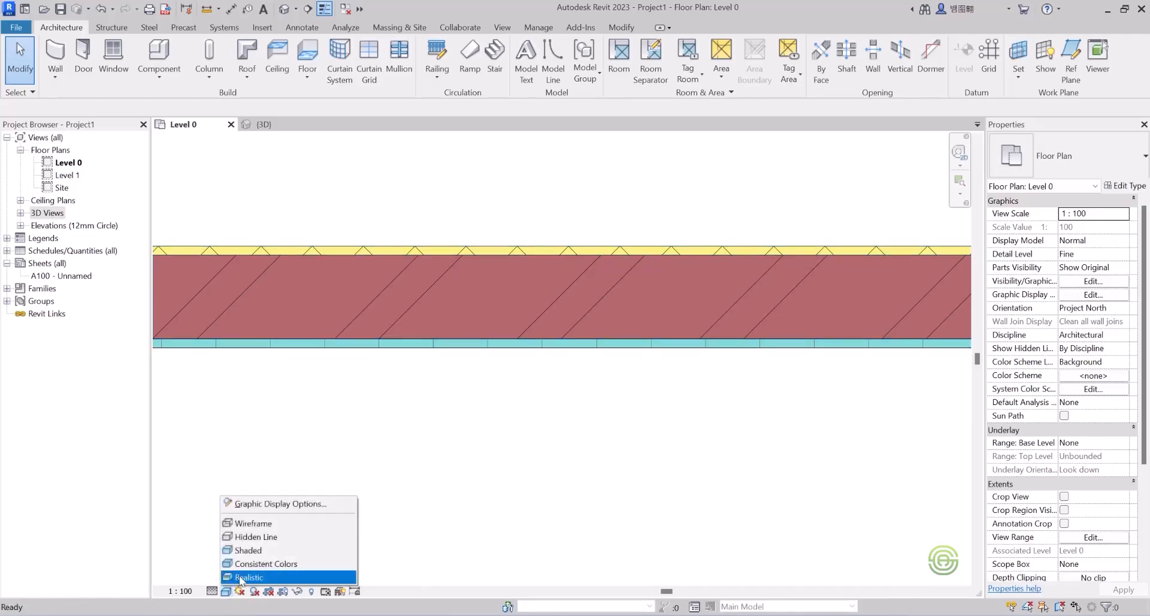
{"action": "left_click", "coordinate": [260, 564]}
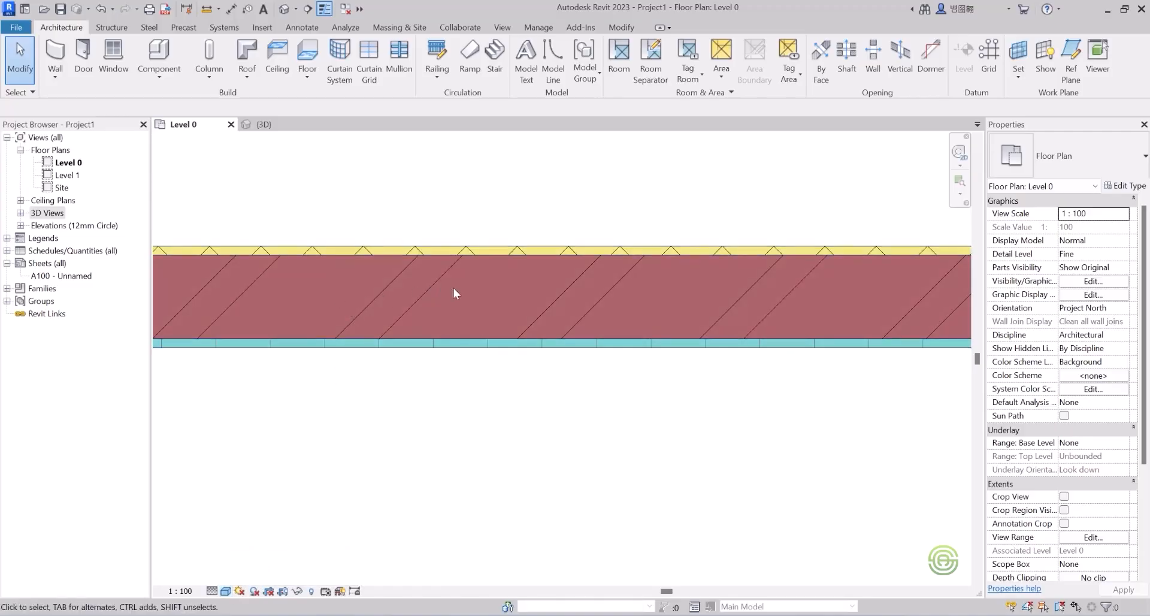
Open the {3D} view, set its visual style to Wireframe and examine both Wall-Ext_230 walls from several angles.
{"action": "left_click", "coordinate": [278, 129]}
{"action": "scroll", "coordinate": [480, 336], "scroll_direction": "up", "scroll_amount": 5}
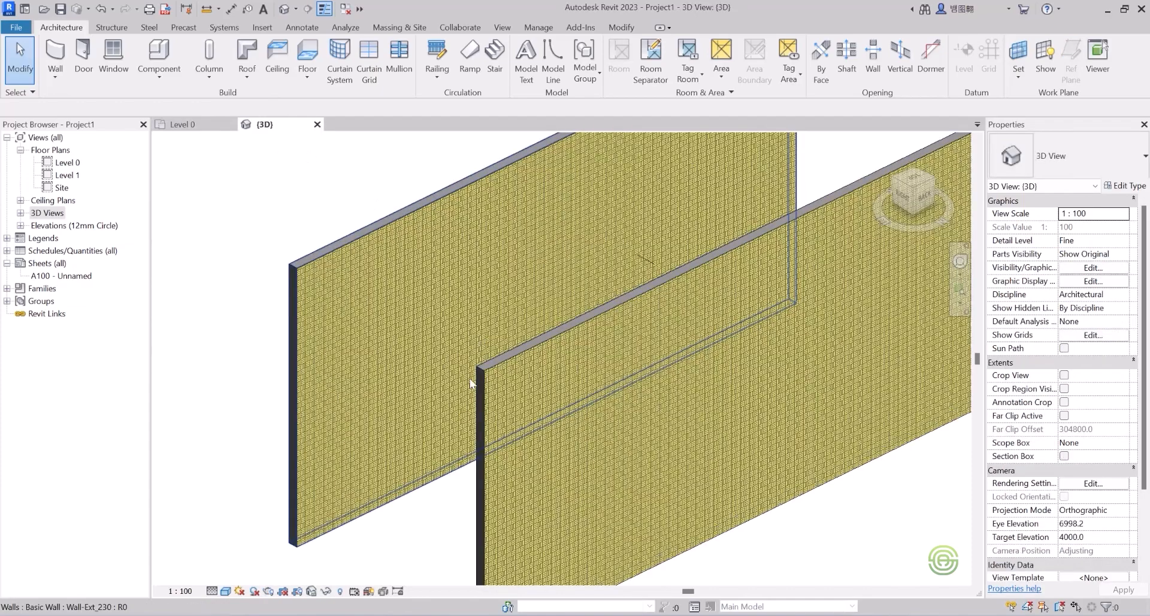
{"action": "scroll", "coordinate": [471, 383], "scroll_direction": "up", "scroll_amount": 2}
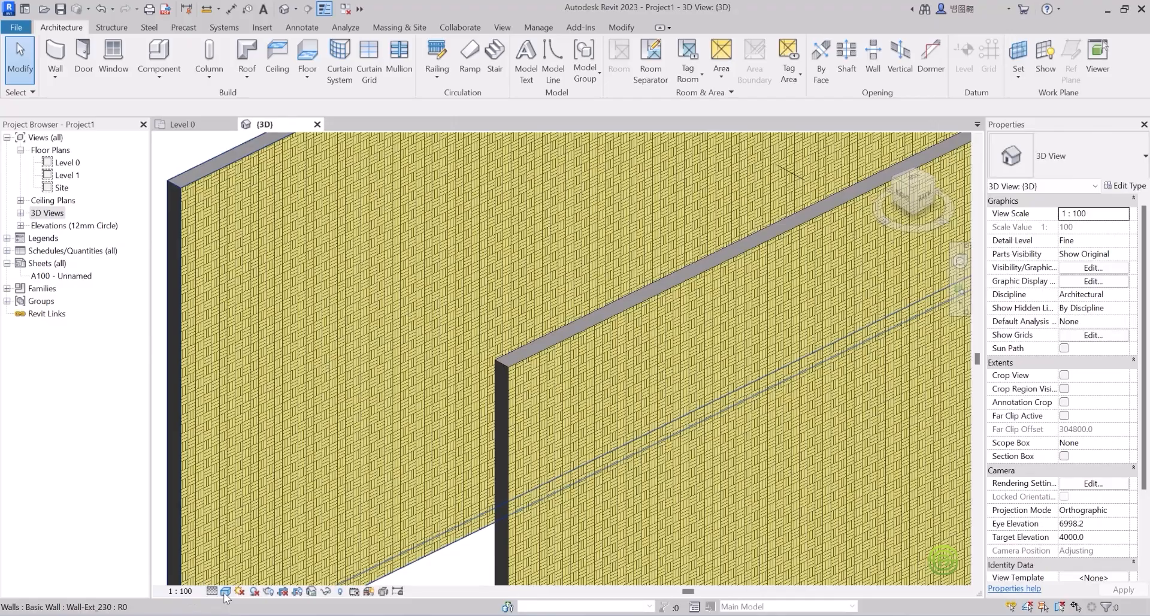
{"action": "left_click", "coordinate": [225, 592]}
{"action": "left_click", "coordinate": [239, 551]}
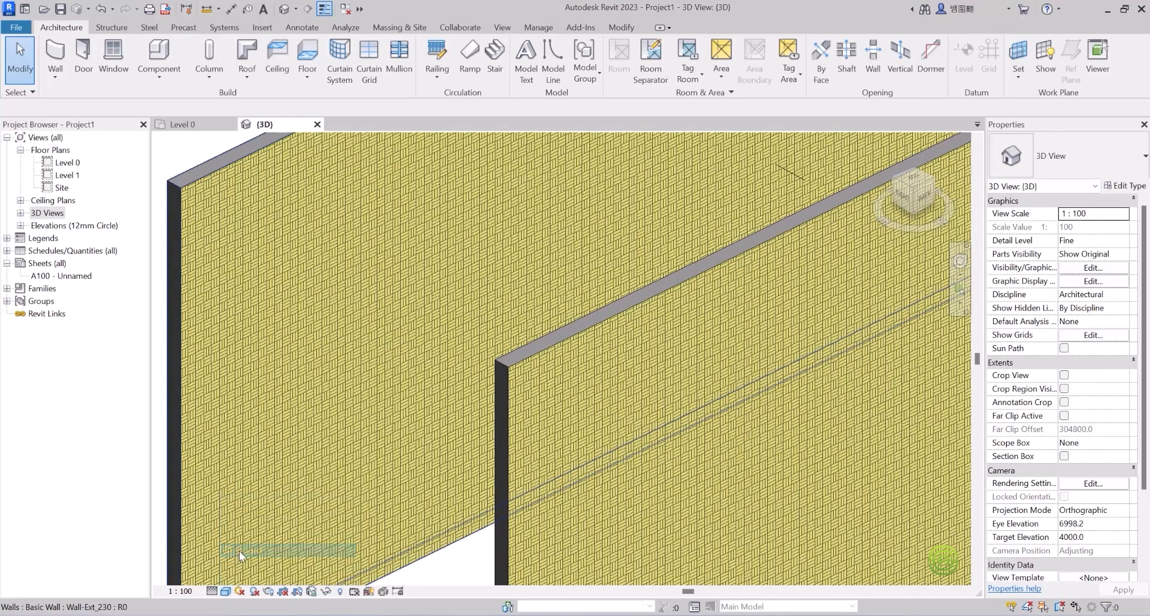
{"action": "left_click", "coordinate": [240, 591]}
{"action": "left_click", "coordinate": [258, 518]}
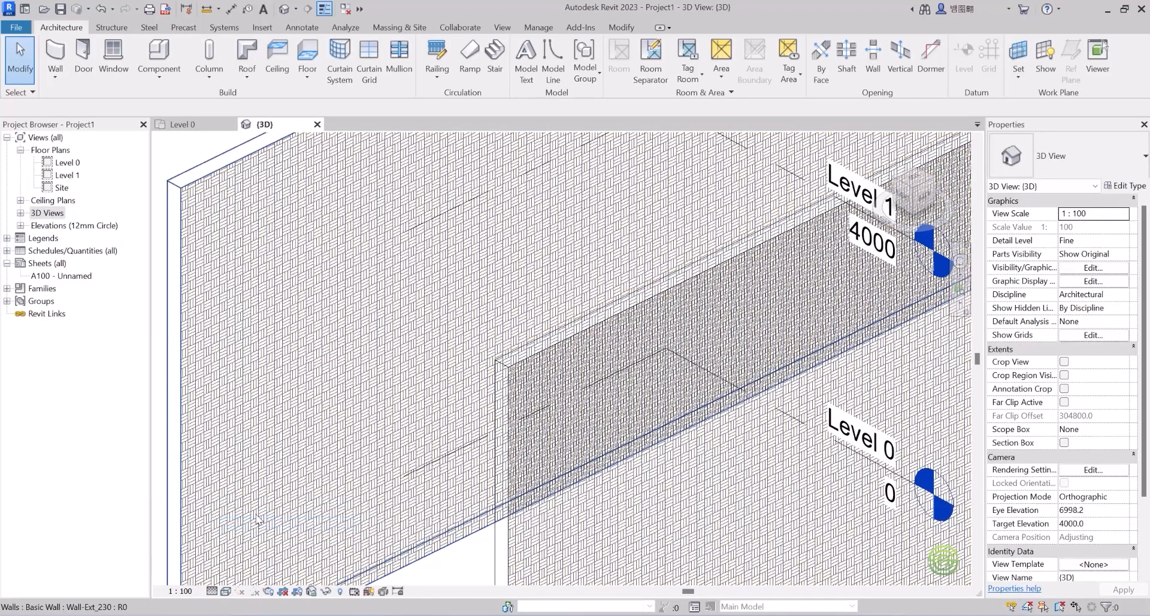
{"action": "scroll", "coordinate": [431, 252], "scroll_direction": "down", "scroll_amount": 2}
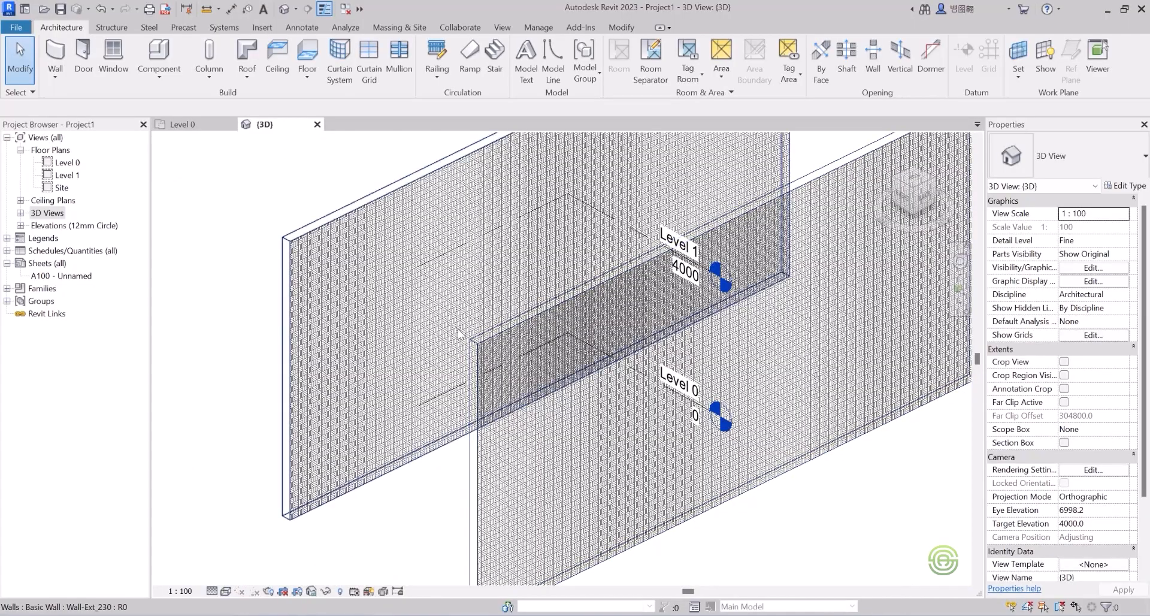
{"action": "mouse_move", "coordinate": [467, 345]}
{"action": "middle_mouse_down", "text": "shift"}
{"action": "mouse_move", "coordinate": [451, 293]}
{"action": "mouse_move", "coordinate": [457, 314]}
{"action": "mouse_move", "coordinate": [513, 333]}
{"action": "mouse_move", "coordinate": [662, 349]}
{"action": "mouse_move", "coordinate": [652, 336]}
{"action": "middle_mouse_up", "text": "shift"}
{"action": "middle_click_drag", "start_coordinate": [506, 357], "coordinate": [386, 355], "text": "shift"}
{"action": "middle_click_drag", "start_coordinate": [460, 334], "coordinate": [430, 349], "text": "shift"}
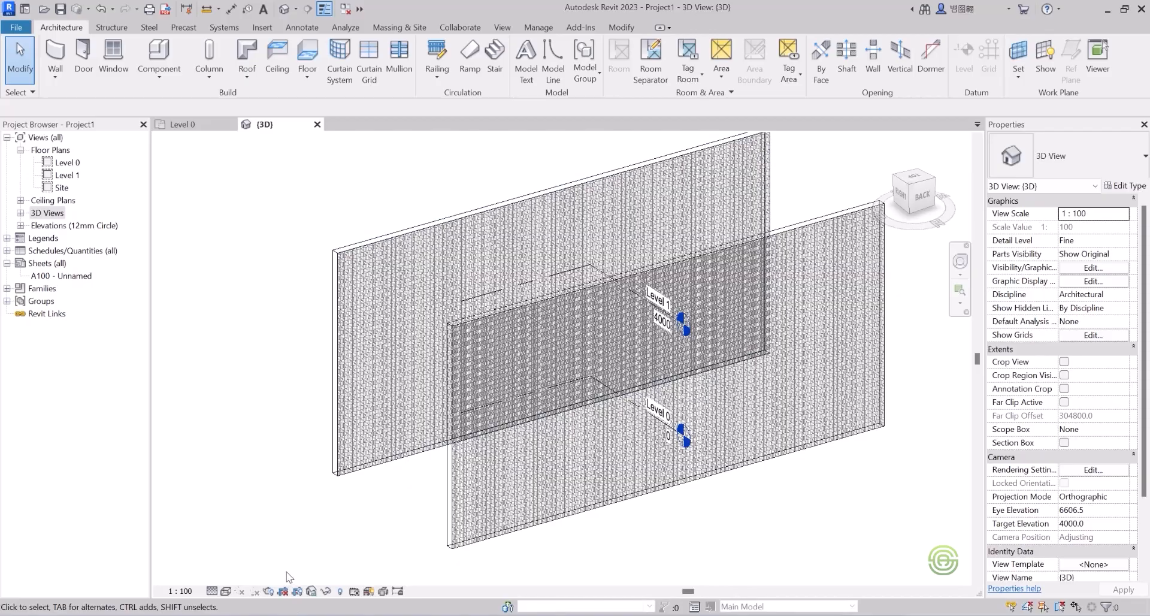
Show the 3D view in Hidden Line and Shaded, and compare the surface patterns and colors on both wall faces.
{"action": "left_click", "coordinate": [227, 591]}
{"action": "left_click", "coordinate": [253, 538]}
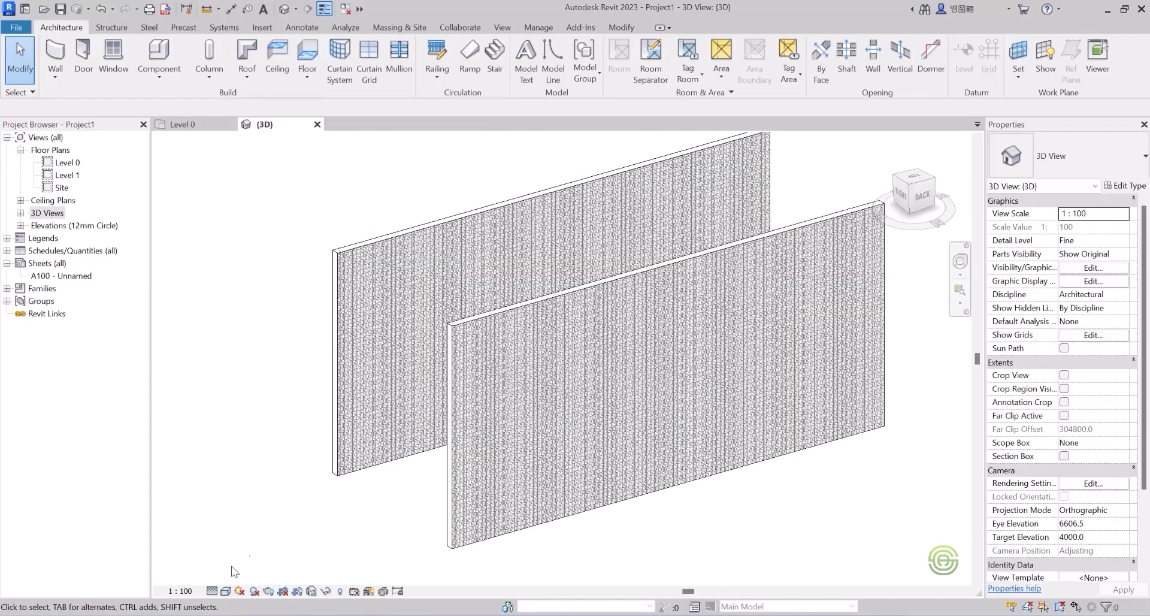
{"action": "left_click", "coordinate": [227, 591]}
{"action": "left_click", "coordinate": [248, 549]}
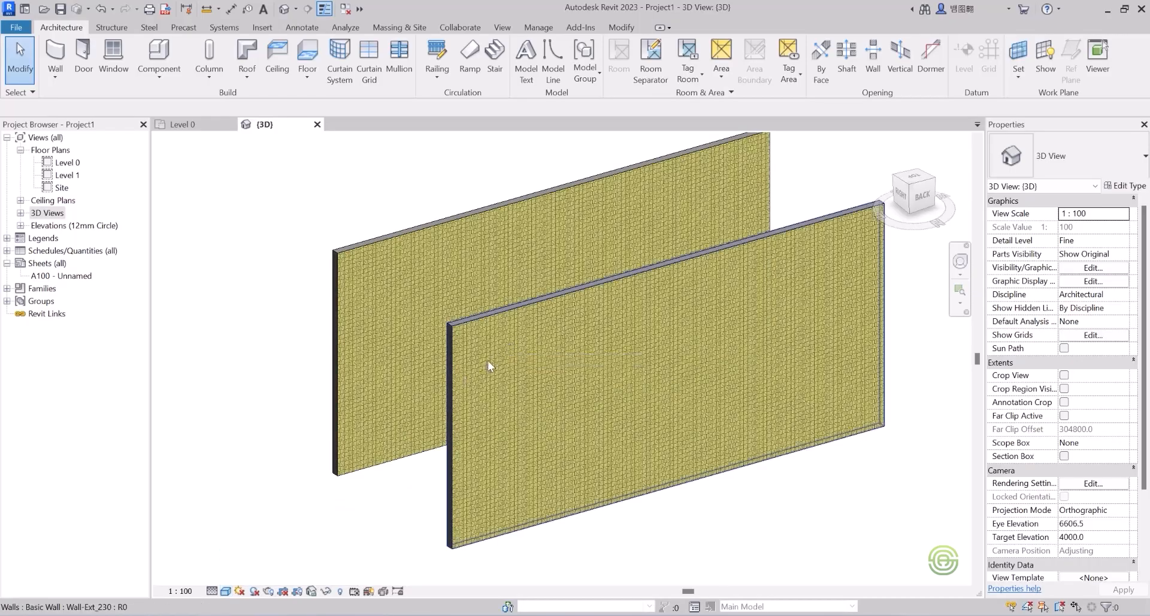
{"action": "scroll", "coordinate": [488, 360], "scroll_direction": "up", "scroll_amount": 8}
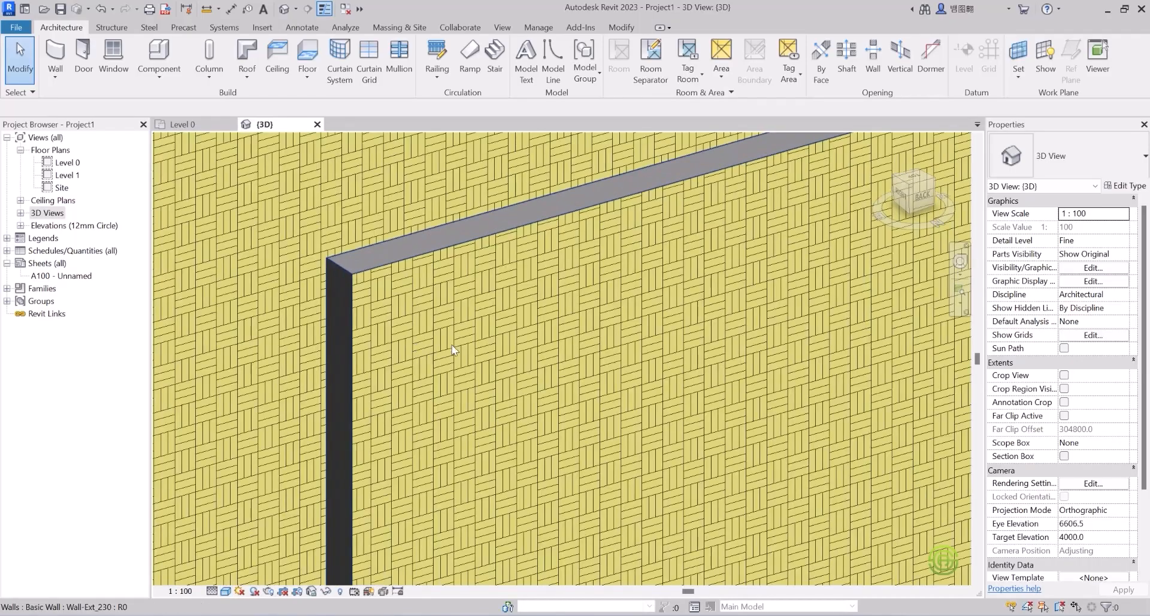
{"action": "scroll", "coordinate": [490, 338], "scroll_direction": "down", "scroll_amount": 7}
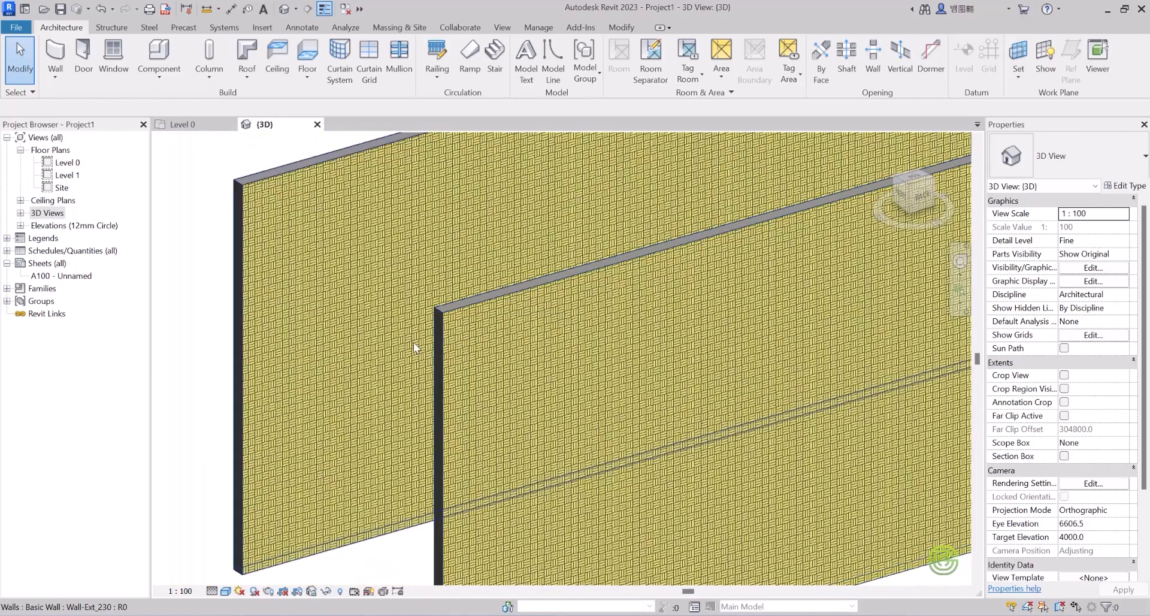
{"action": "middle_click_drag", "start_coordinate": [413, 342], "coordinate": [533, 350], "text": "shift"}
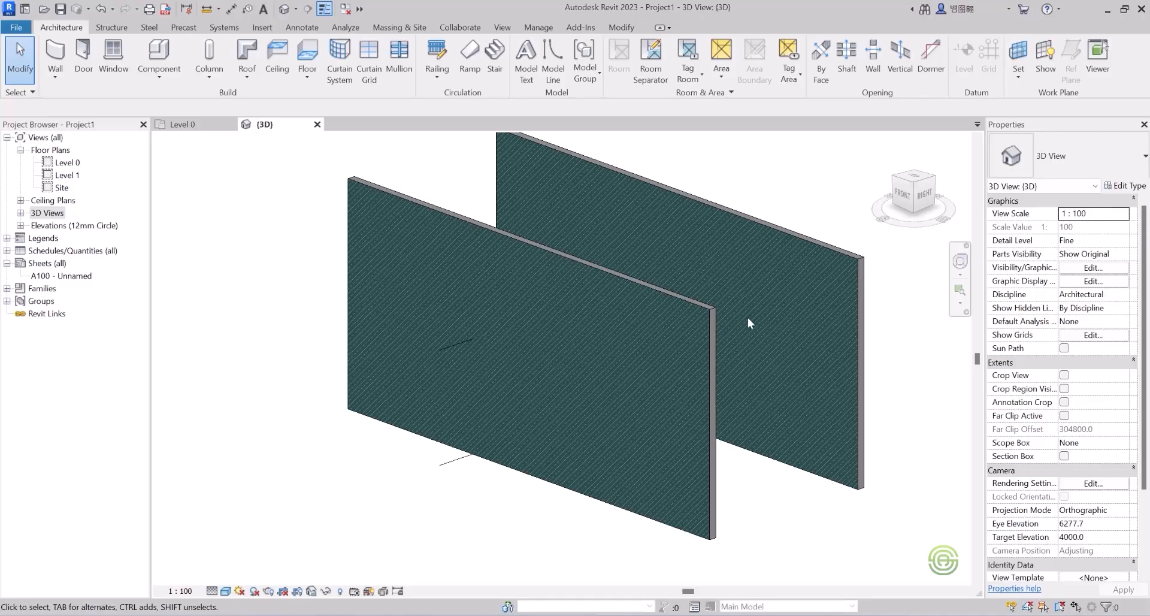
{"action": "middle_click_drag", "start_coordinate": [740, 326], "coordinate": [451, 372], "text": "shift"}
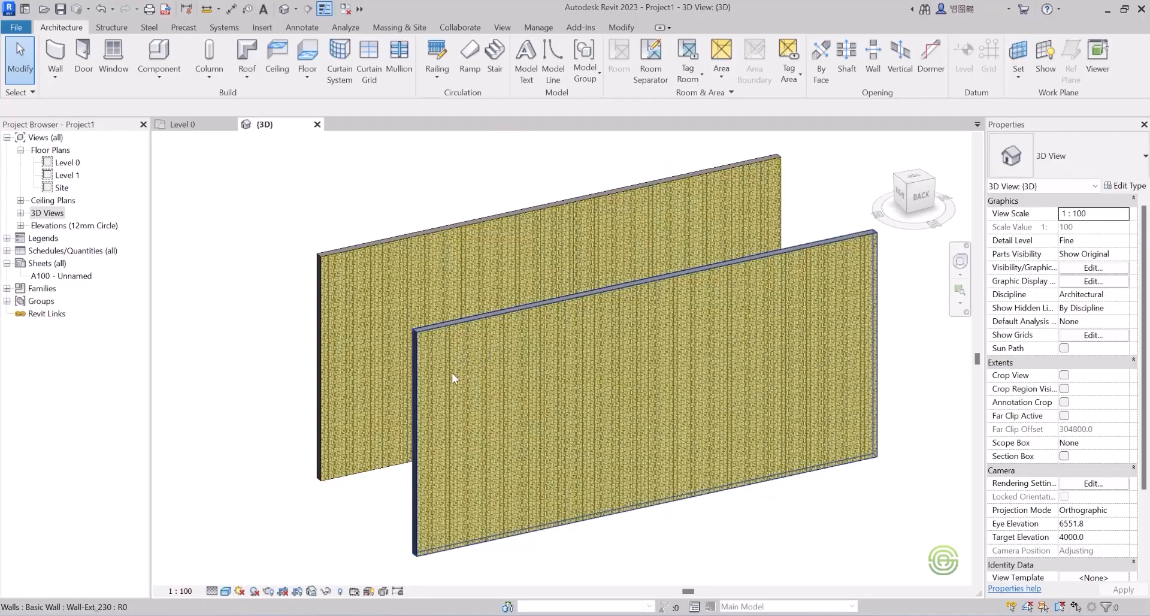
Try Consistent Colors in the 3D view, settle on the Realistic visual style and inspect the exterior finish texture up close.
{"action": "left_click", "coordinate": [226, 591]}
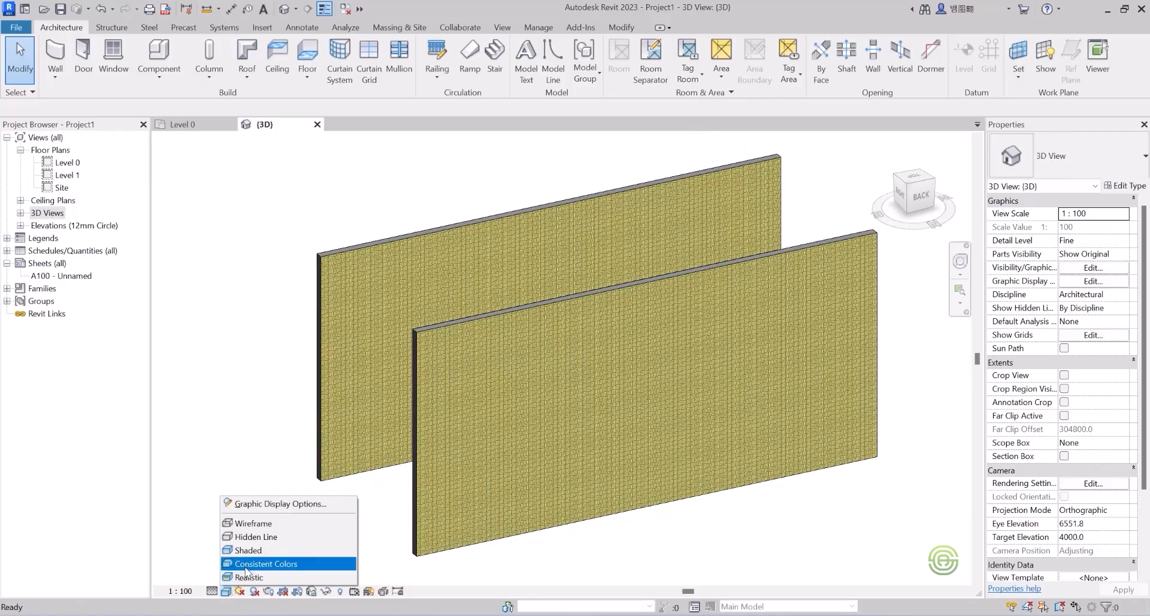
{"action": "left_click", "coordinate": [249, 565]}
{"action": "left_click", "coordinate": [226, 591]}
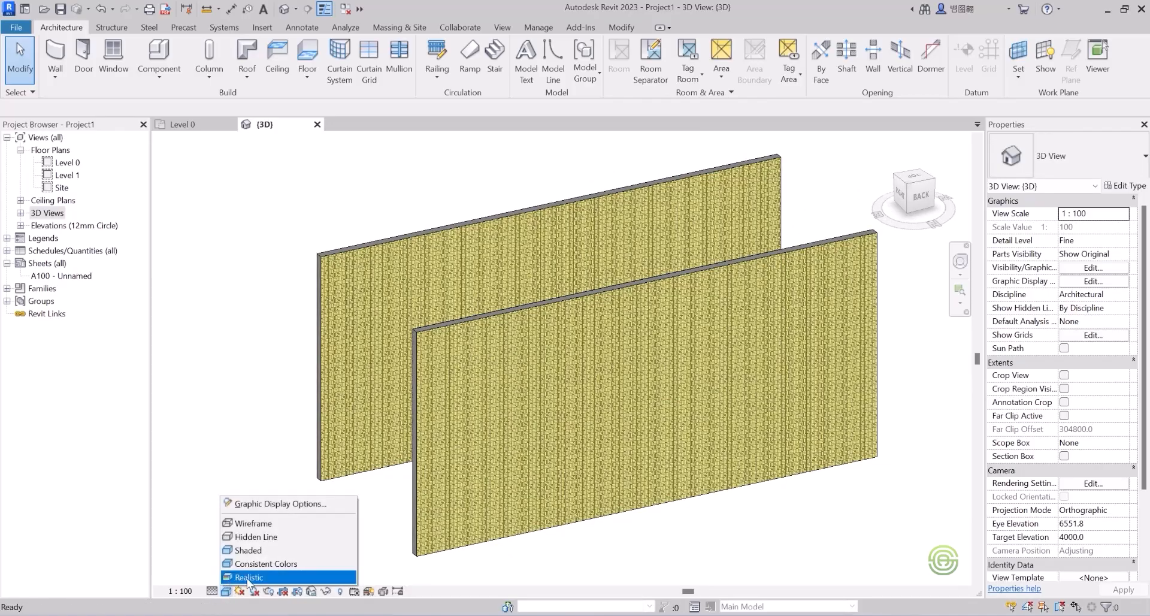
{"action": "left_click", "coordinate": [256, 580]}
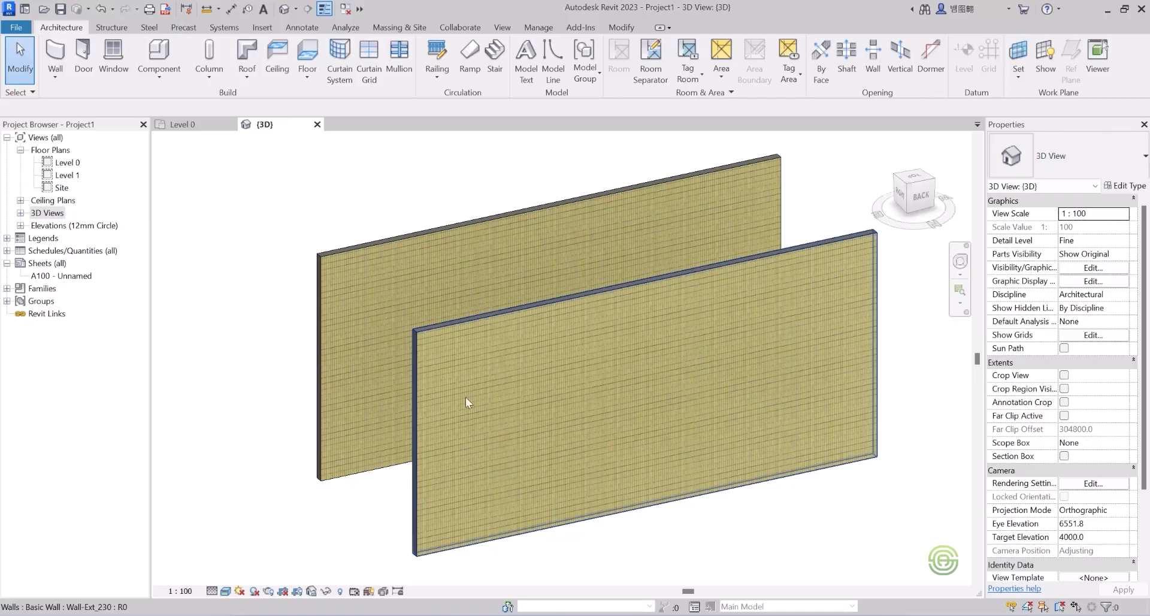
{"action": "scroll", "coordinate": [462, 421], "scroll_direction": "up", "scroll_amount": 6}
{"action": "scroll", "coordinate": [425, 333], "scroll_direction": "up", "scroll_amount": 5}
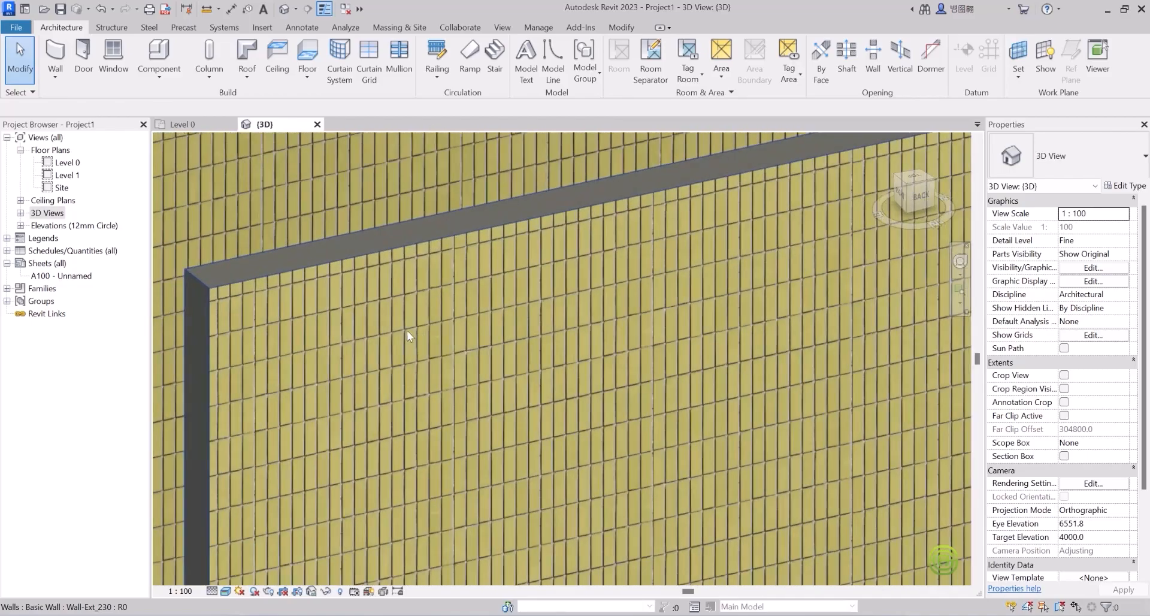
{"action": "scroll", "coordinate": [599, 305], "scroll_direction": "down", "scroll_amount": 5}
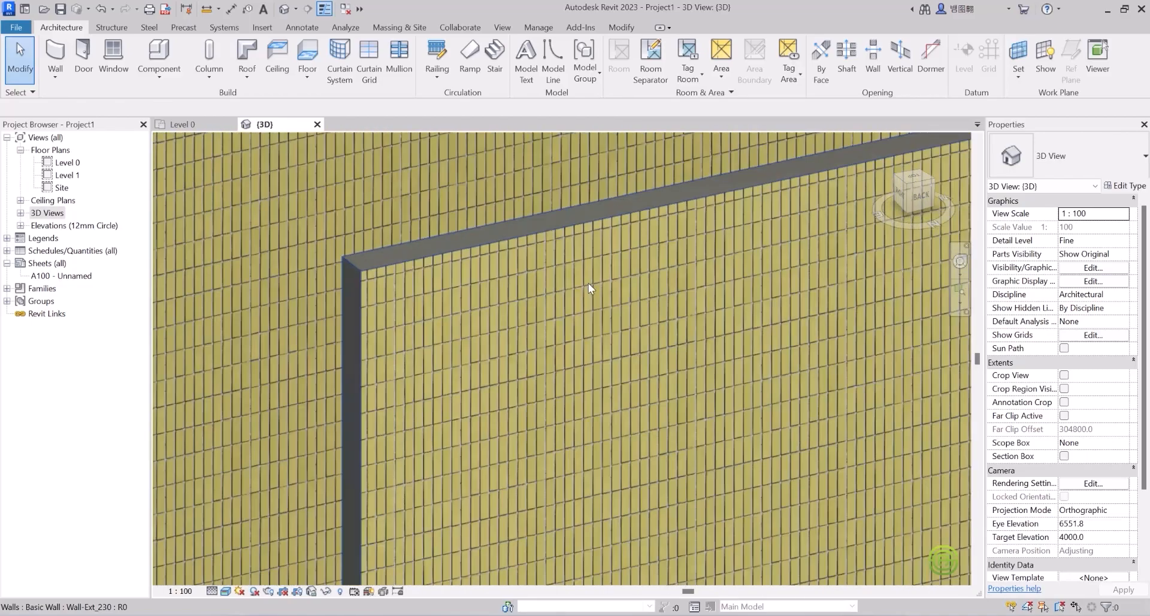
Examine the interior finish texture on the opposite face of the walls up close in the Realistic style.
{"action": "mouse_move", "coordinate": [557, 293]}
{"action": "middle_mouse_down", "text": "shift"}
{"action": "mouse_move", "coordinate": [570, 323]}
{"action": "mouse_move", "coordinate": [706, 316]}
{"action": "mouse_move", "coordinate": [642, 288]}
{"action": "mouse_move", "coordinate": [558, 340]}
{"action": "mouse_move", "coordinate": [562, 297]}
{"action": "middle_mouse_up", "text": "shift"}
{"action": "scroll", "coordinate": [575, 295], "scroll_direction": "down", "scroll_amount": 3}
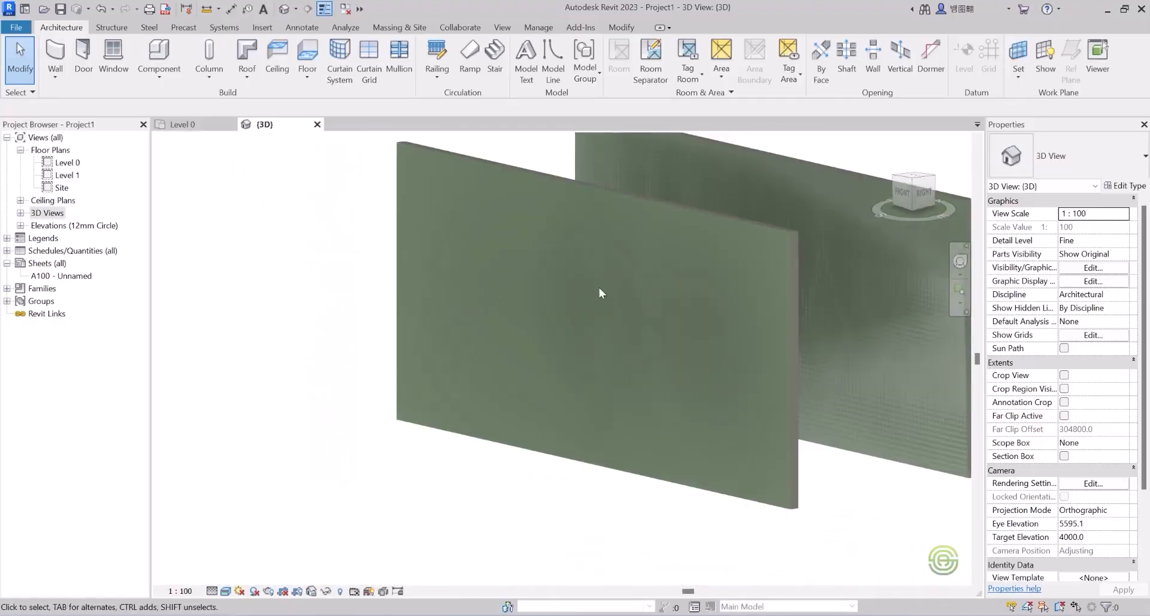
{"action": "scroll", "coordinate": [793, 269], "scroll_direction": "up", "scroll_amount": 4}
{"action": "scroll", "coordinate": [516, 290], "scroll_direction": "up", "scroll_amount": 3}
{"action": "scroll", "coordinate": [472, 315], "scroll_direction": "down", "scroll_amount": 6}
{"action": "scroll", "coordinate": [706, 255], "scroll_direction": "up", "scroll_amount": 6}
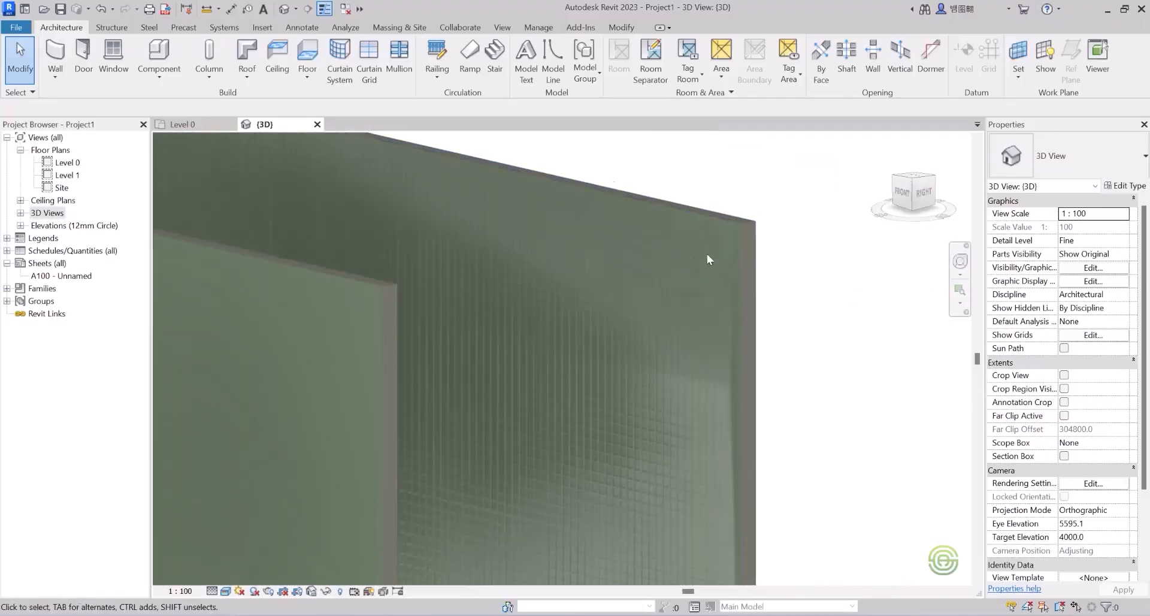
{"action": "scroll", "coordinate": [717, 287], "scroll_direction": "down", "scroll_amount": 2}
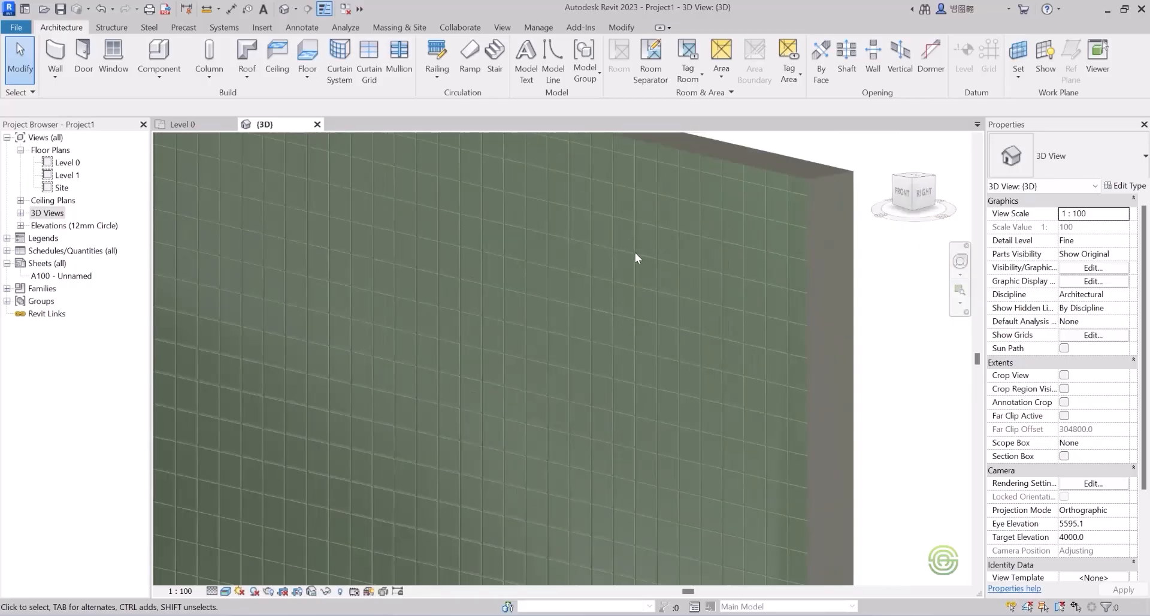
{"action": "scroll", "coordinate": [703, 243], "scroll_direction": "up", "scroll_amount": 3}
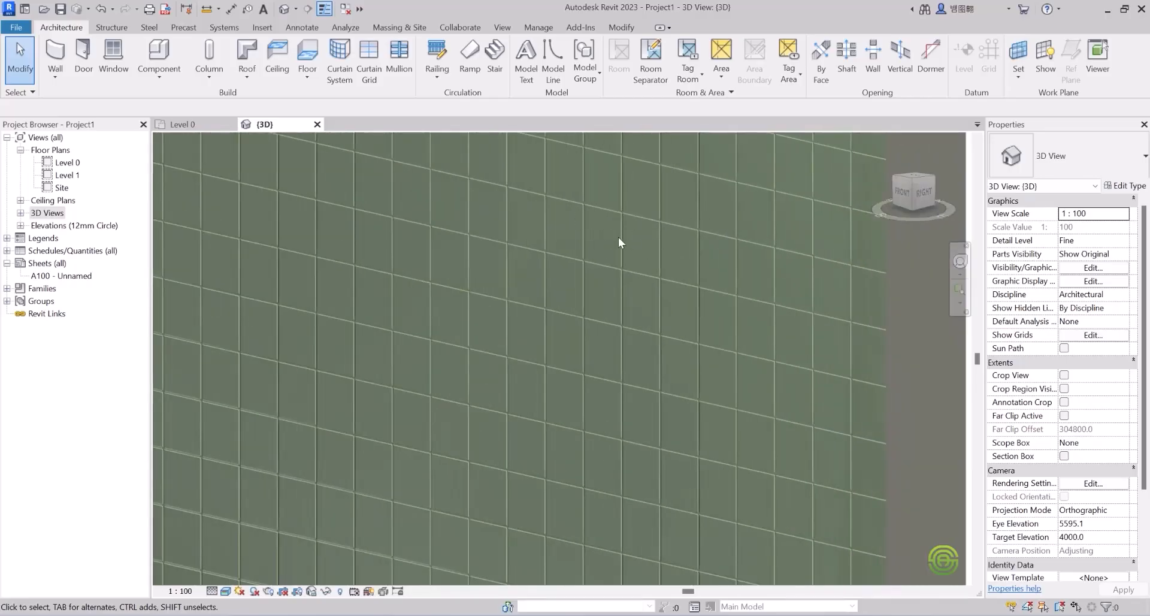
{"action": "scroll", "coordinate": [618, 242], "scroll_direction": "down", "scroll_amount": 2}
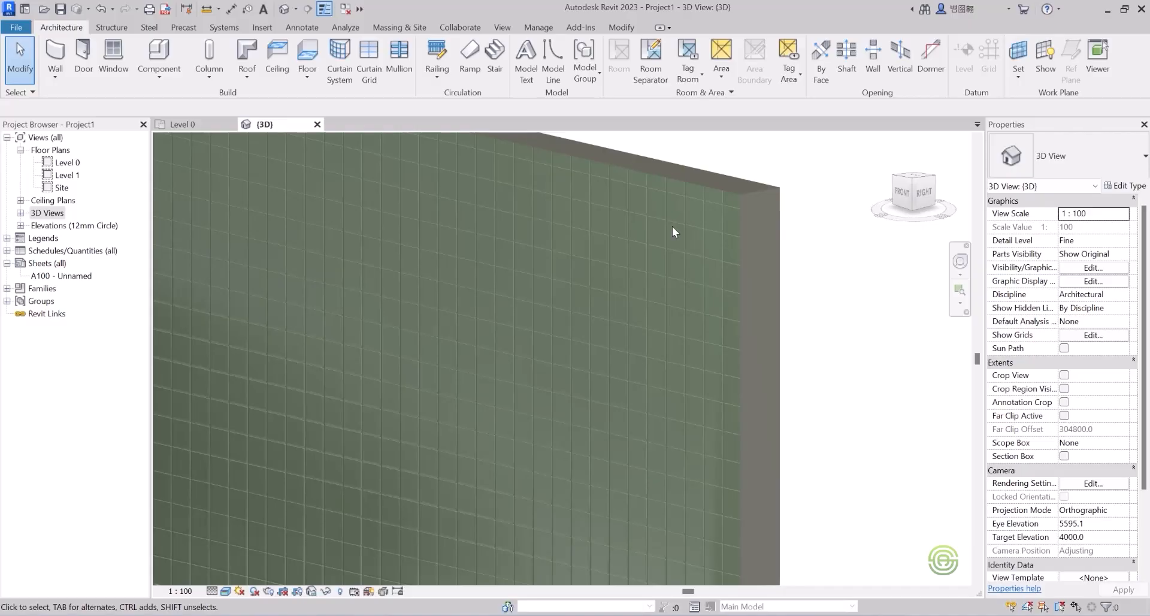
Return to the exterior side and examine the yellow finish's texture at the front wall's corner.
{"action": "middle_click_drag", "start_coordinate": [669, 237], "coordinate": [501, 287], "text": "shift"}
{"action": "scroll", "coordinate": [550, 292], "scroll_direction": "down", "scroll_amount": 3}
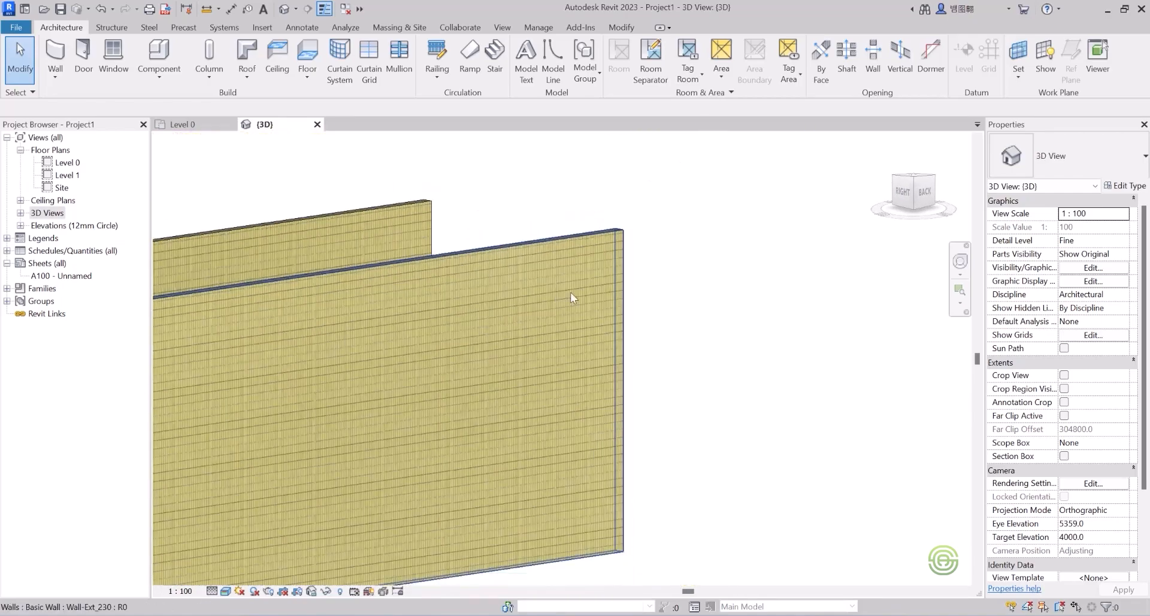
{"action": "scroll", "coordinate": [562, 292], "scroll_direction": "down", "scroll_amount": 3}
{"action": "scroll", "coordinate": [288, 376], "scroll_direction": "up", "scroll_amount": 3}
{"action": "scroll", "coordinate": [521, 233], "scroll_direction": "up", "scroll_amount": 5}
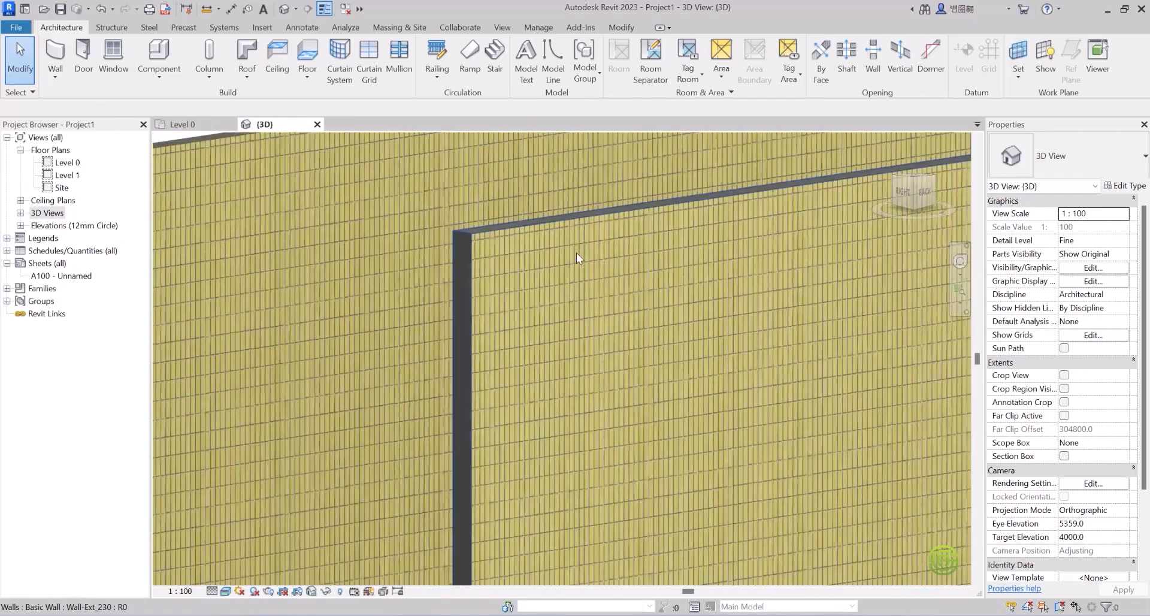
{"action": "scroll", "coordinate": [533, 254], "scroll_direction": "up", "scroll_amount": 1}
{"action": "scroll", "coordinate": [533, 253], "scroll_direction": "up", "scroll_amount": 1}
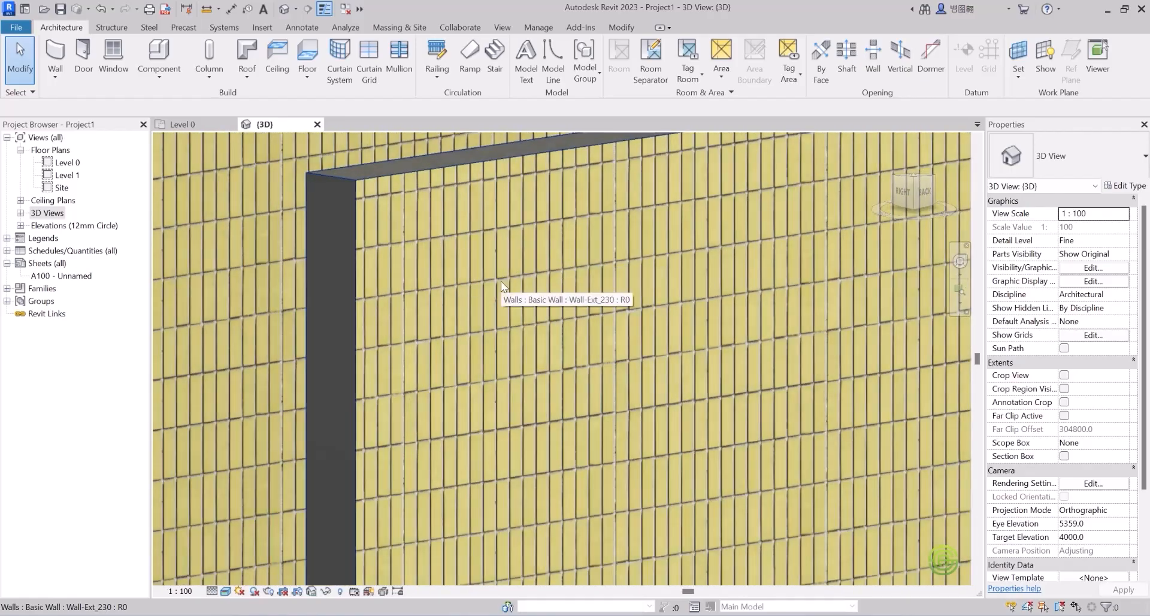
{"action": "scroll", "coordinate": [478, 261], "scroll_direction": "down", "scroll_amount": 5}
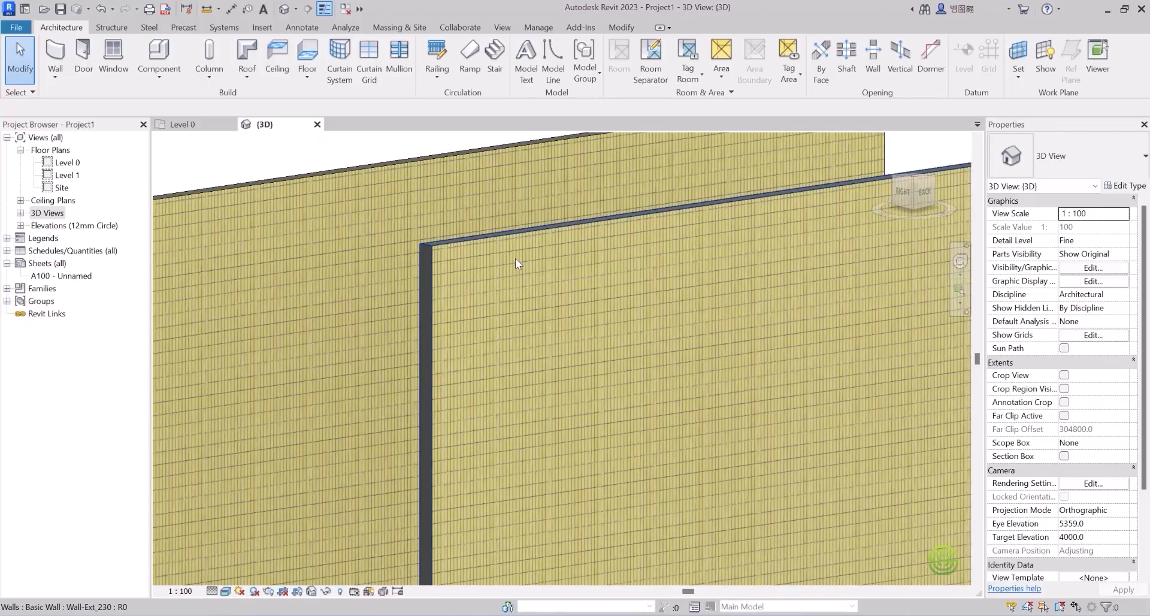
Open the appearance settings of the Brick, Soldier Course, Buff exterior finish from the front wall's Wall-Ext_230 layer structure.
{"action": "left_click", "coordinate": [484, 245]}
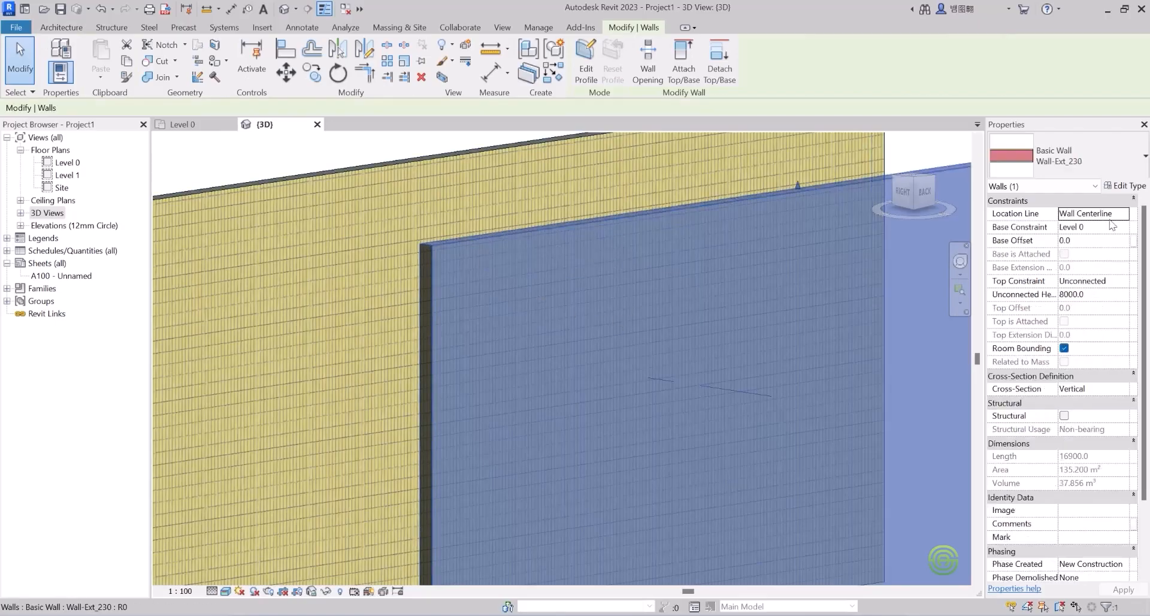
{"action": "left_click", "coordinate": [1124, 186]}
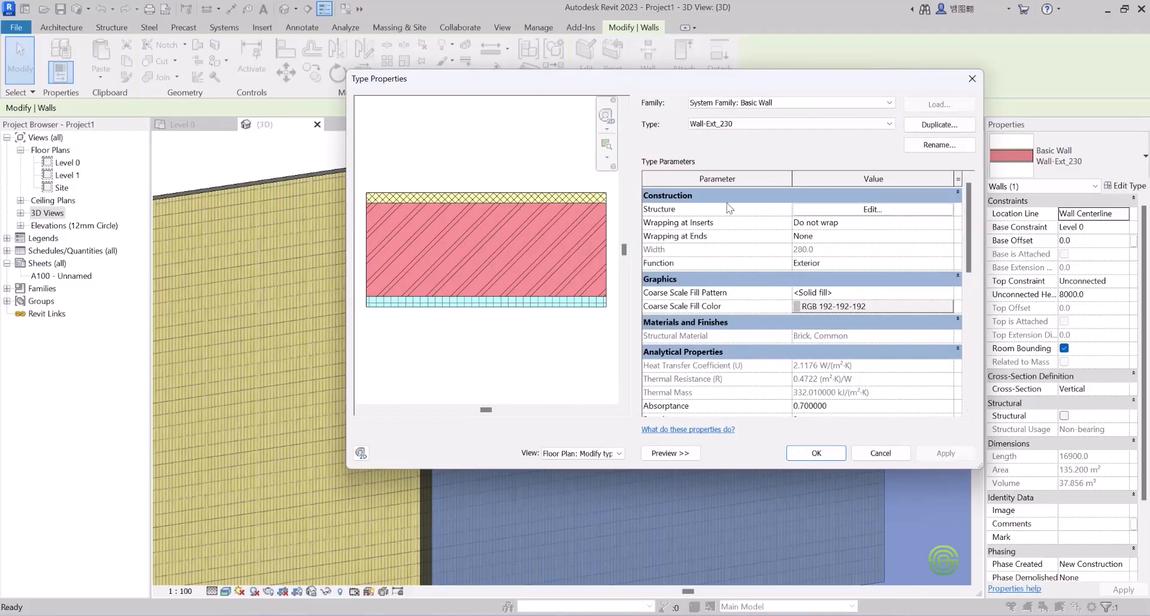
{"action": "left_click", "coordinate": [873, 212]}
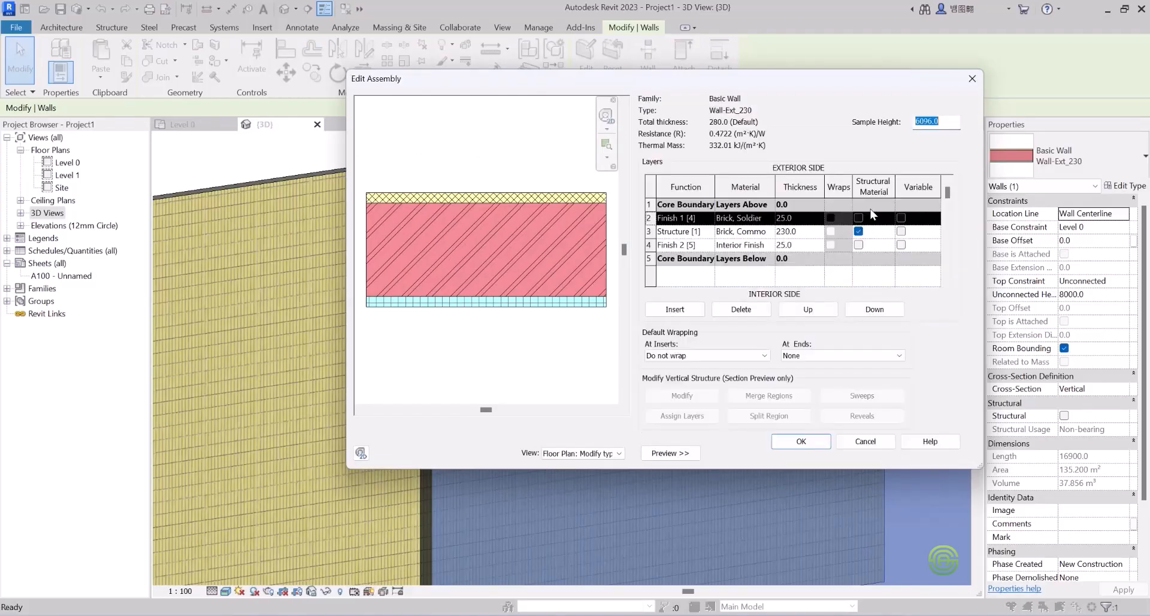
{"action": "left_click", "coordinate": [765, 219]}
{"action": "left_click", "coordinate": [780, 218]}
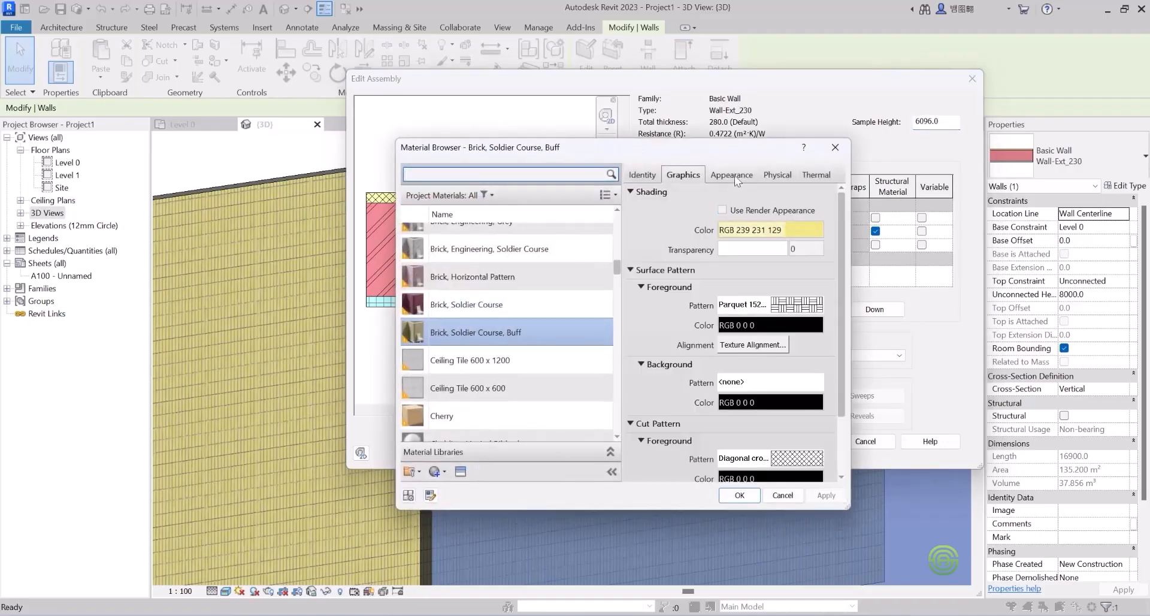
{"action": "left_click", "coordinate": [732, 175]}
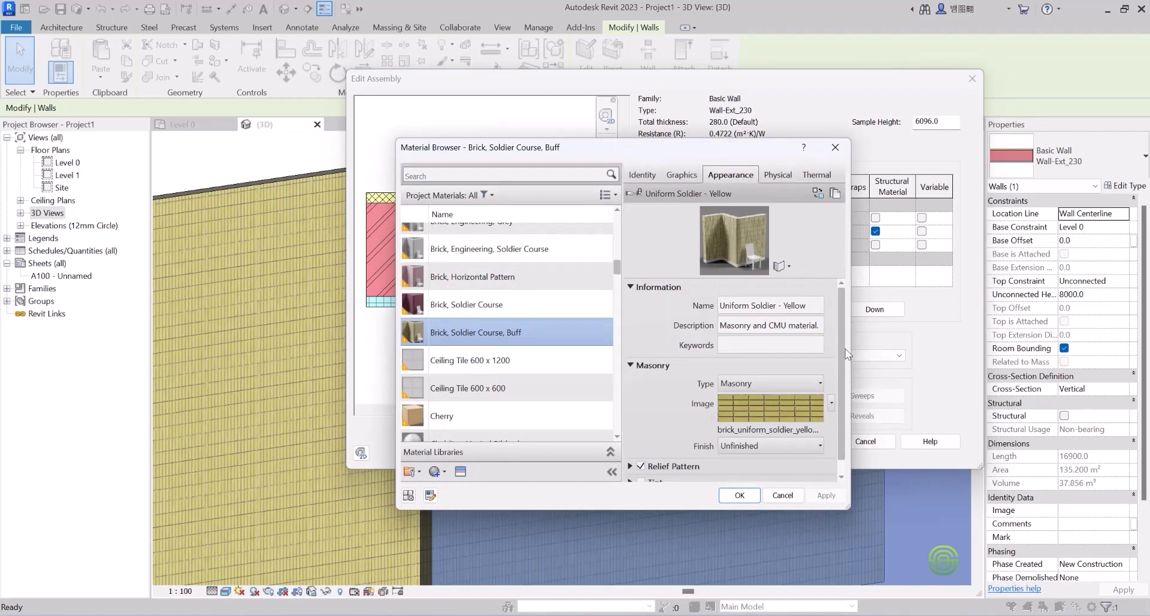
{"action": "scroll", "coordinate": [845, 347], "scroll_direction": "down", "scroll_amount": 1}
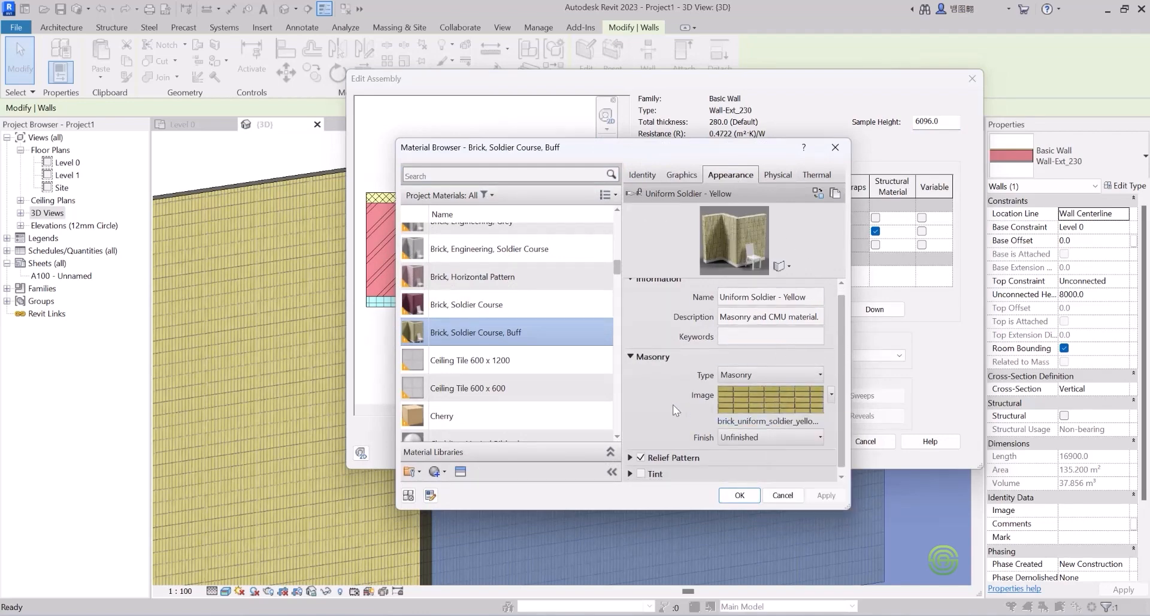
Set the sample width of the yellow soldier brick image texture to 3000 mm and apply the change to the wall type.
{"action": "left_click", "coordinate": [752, 394]}
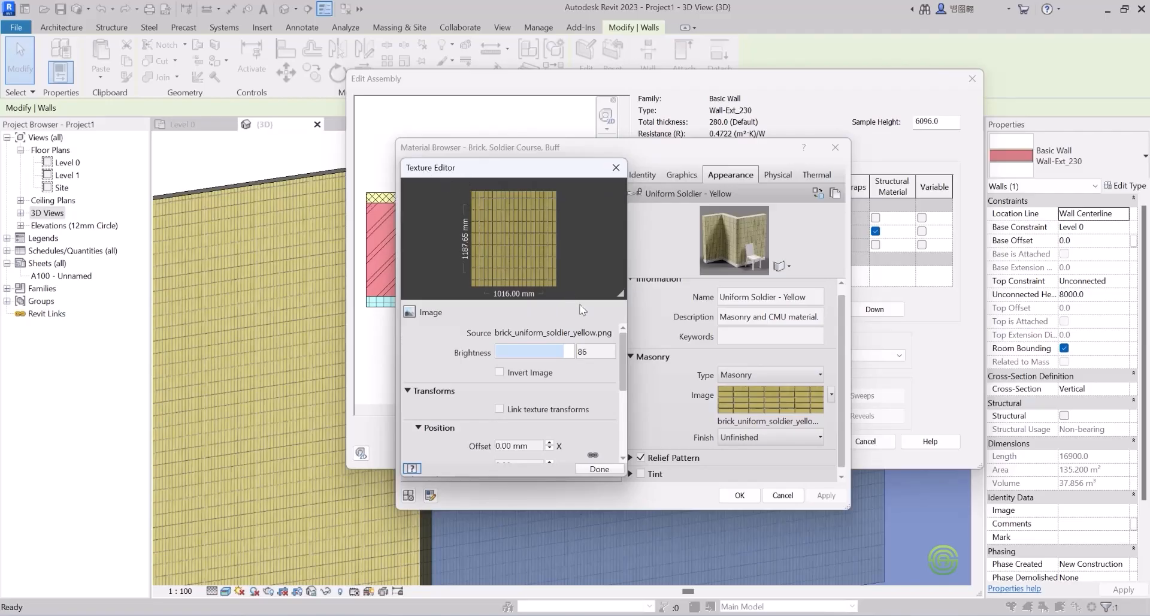
{"action": "left_click_drag", "start_coordinate": [624, 353], "coordinate": [623, 412]}
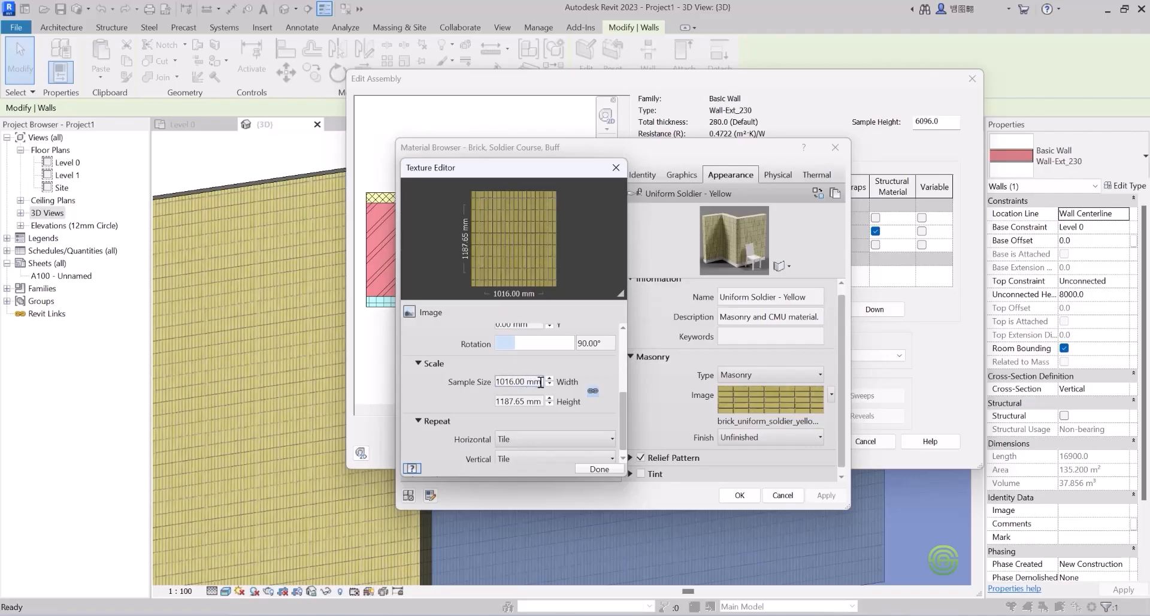
{"action": "left_click", "coordinate": [498, 381]}
{"action": "left_click_drag", "start_coordinate": [497, 380], "coordinate": [514, 382]}
{"action": "type", "text": "3000"}
{"action": "key", "text": "Return"}
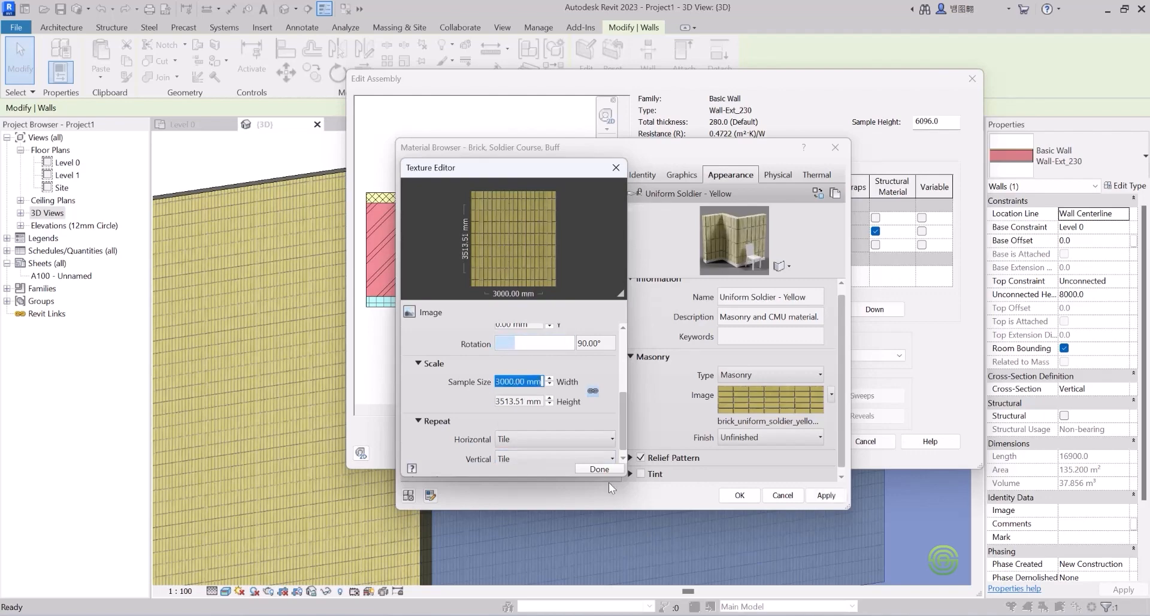
{"action": "left_click", "coordinate": [600, 469]}
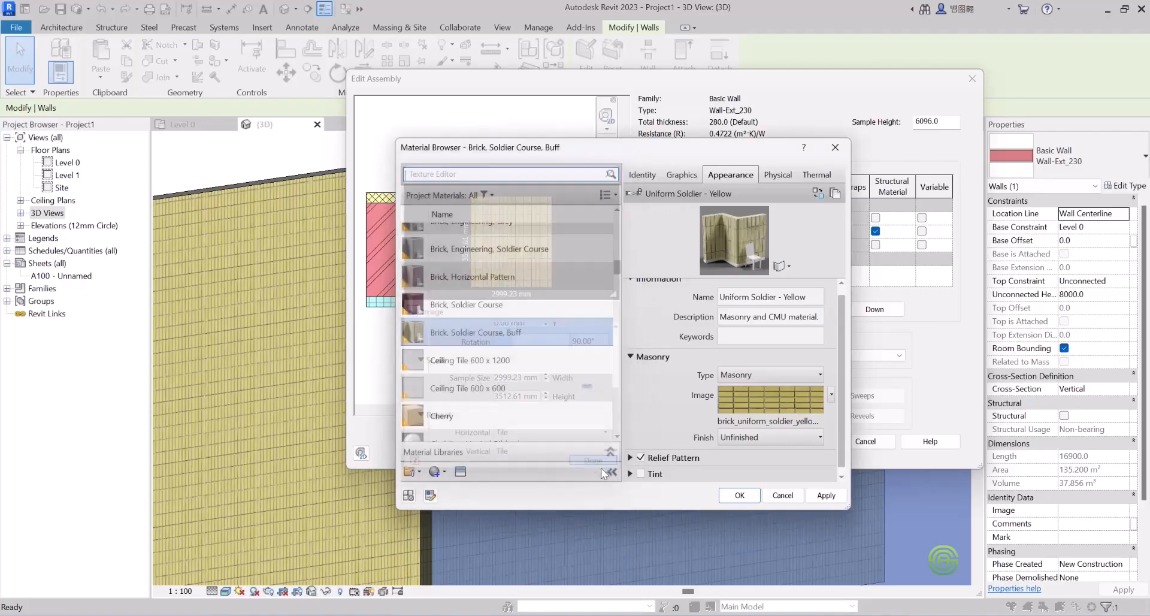
{"action": "left_click", "coordinate": [736, 495]}
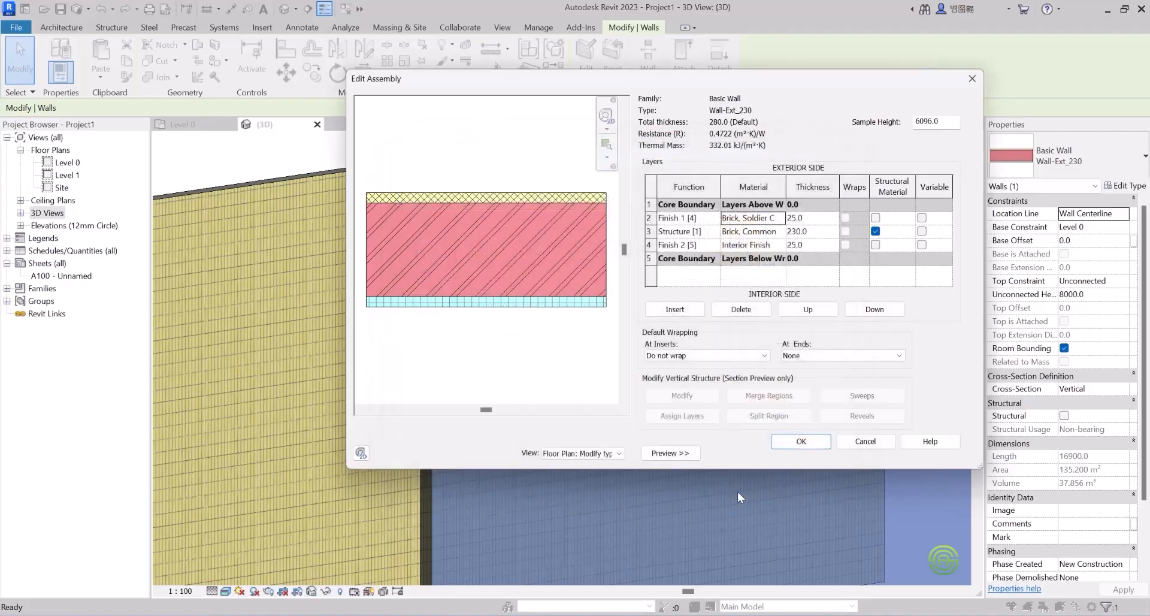
{"action": "left_click", "coordinate": [799, 442]}
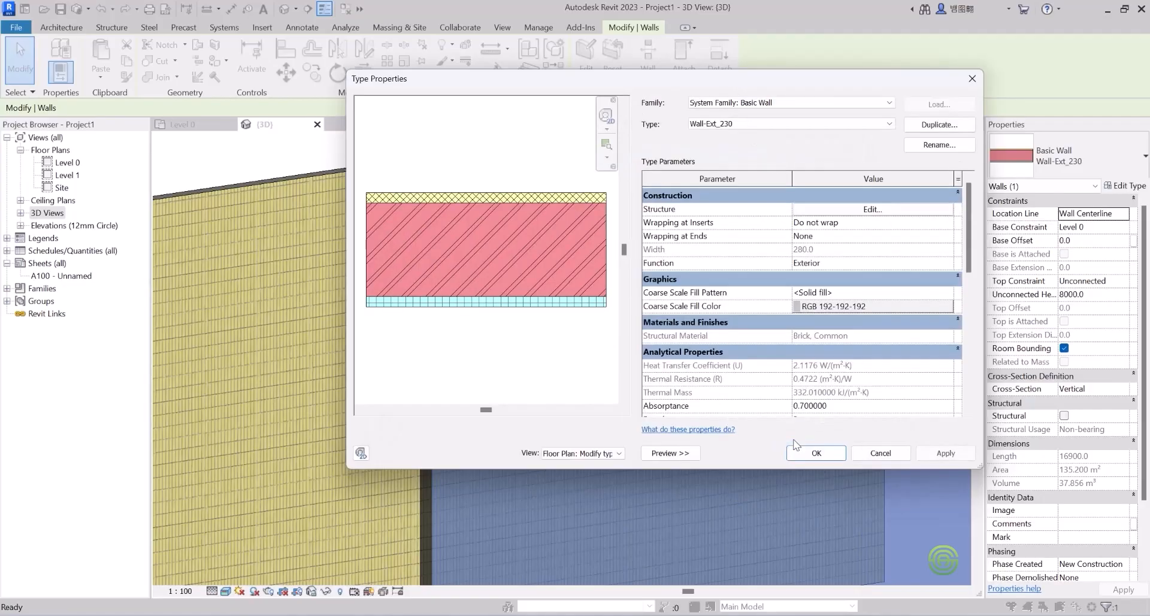
{"action": "left_click", "coordinate": [807, 452]}
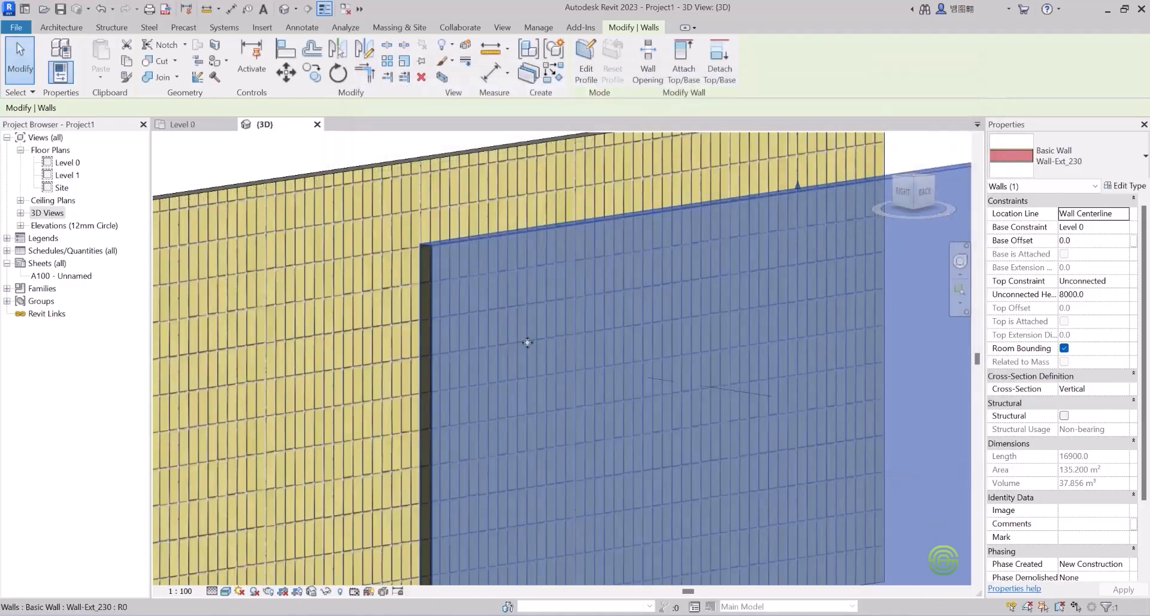
Deselect the wall and examine the rescaled brick texture on the exterior faces and the green finish on the interior faces.
{"action": "scroll", "coordinate": [527, 345], "scroll_direction": "down", "scroll_amount": 3}
{"action": "key", "text": "Escape"}
{"action": "scroll", "coordinate": [526, 350], "scroll_direction": "up", "scroll_amount": 2}
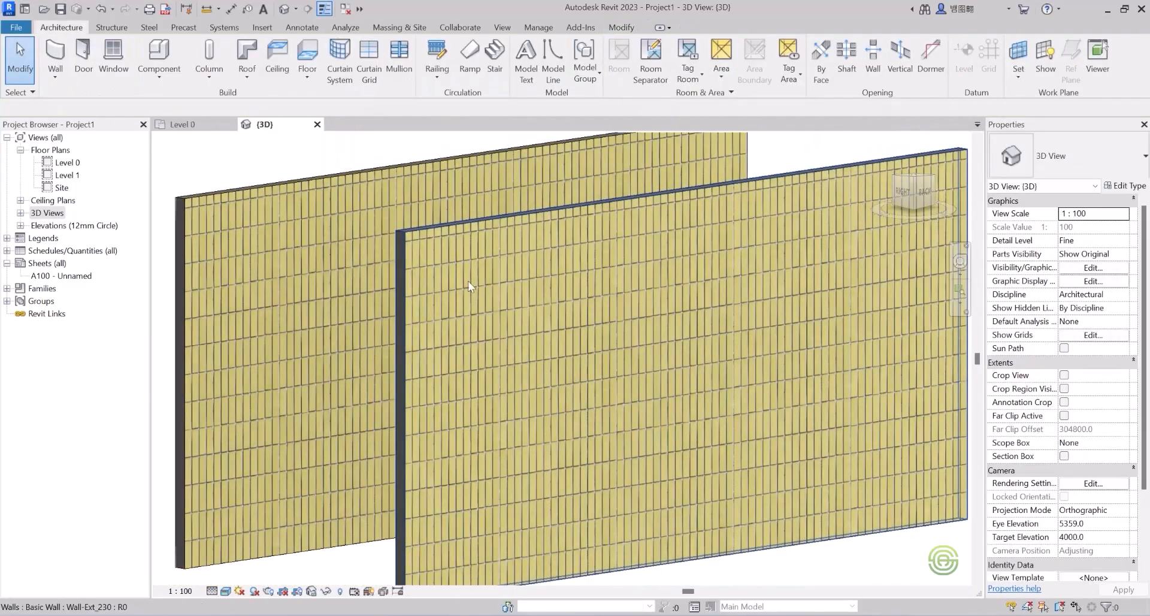
{"action": "scroll", "coordinate": [510, 303], "scroll_direction": "up", "scroll_amount": 2}
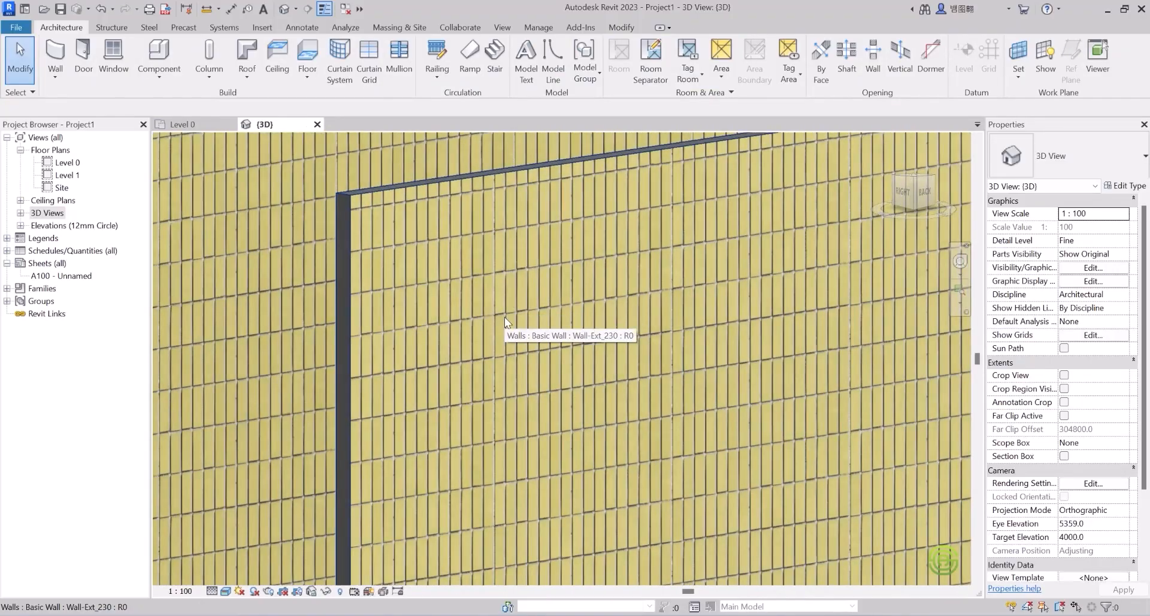
{"action": "scroll", "coordinate": [469, 294], "scroll_direction": "down", "scroll_amount": 3}
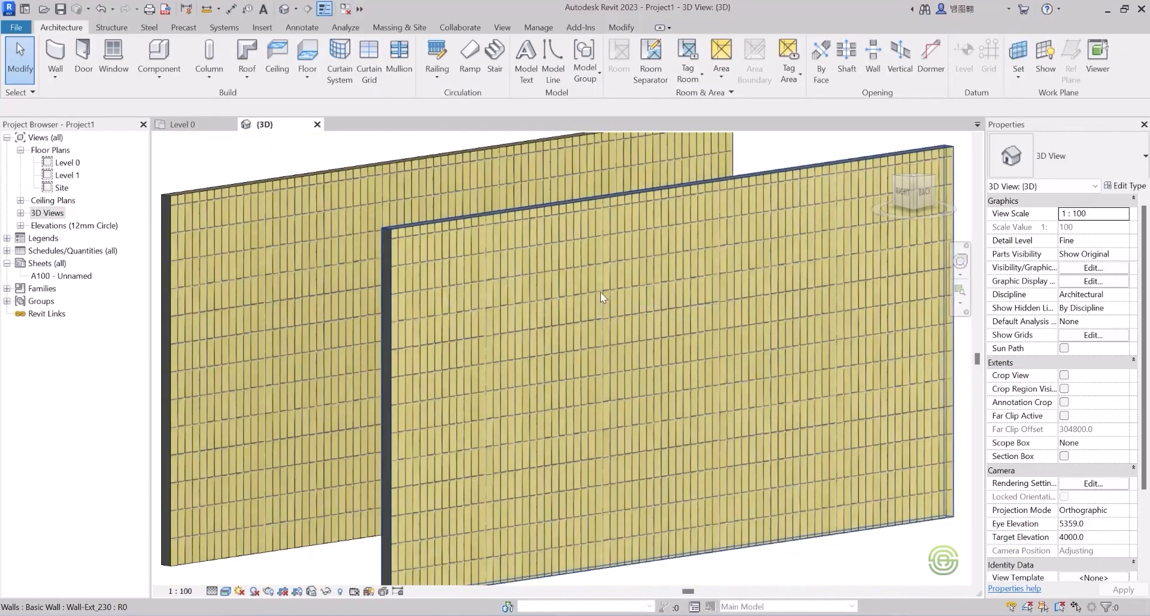
{"action": "middle_click_drag", "start_coordinate": [596, 296], "coordinate": [796, 264], "text": "shift"}
{"action": "scroll", "coordinate": [811, 247], "scroll_direction": "up", "scroll_amount": 5}
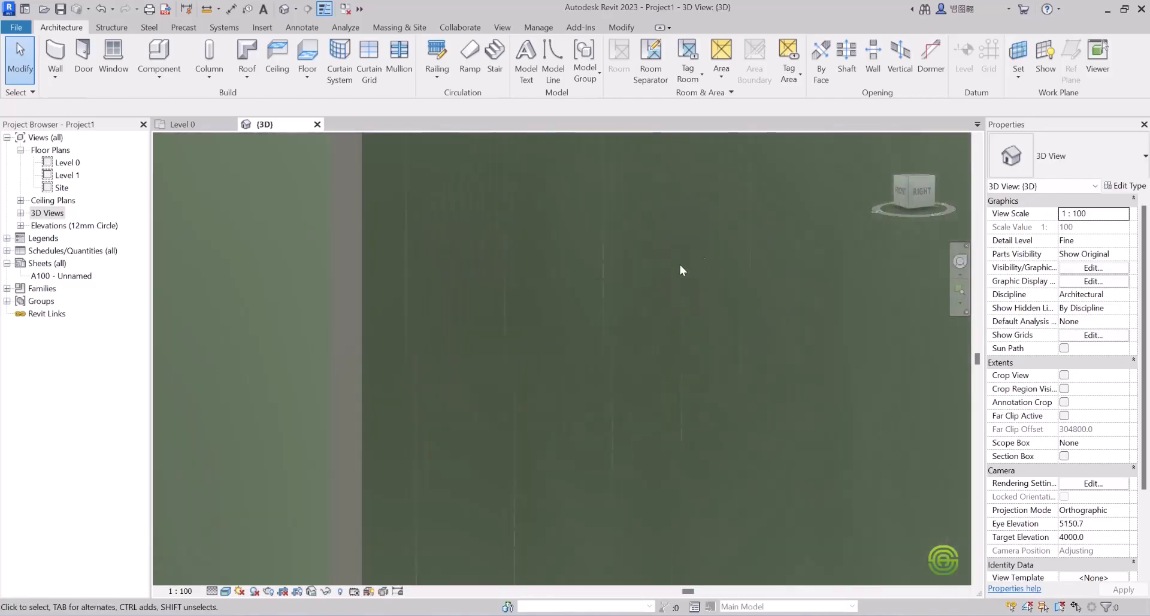
{"action": "scroll", "coordinate": [641, 297], "scroll_direction": "down", "scroll_amount": 3}
{"action": "middle_click_drag", "start_coordinate": [641, 297], "coordinate": [788, 231], "text": "shift"}
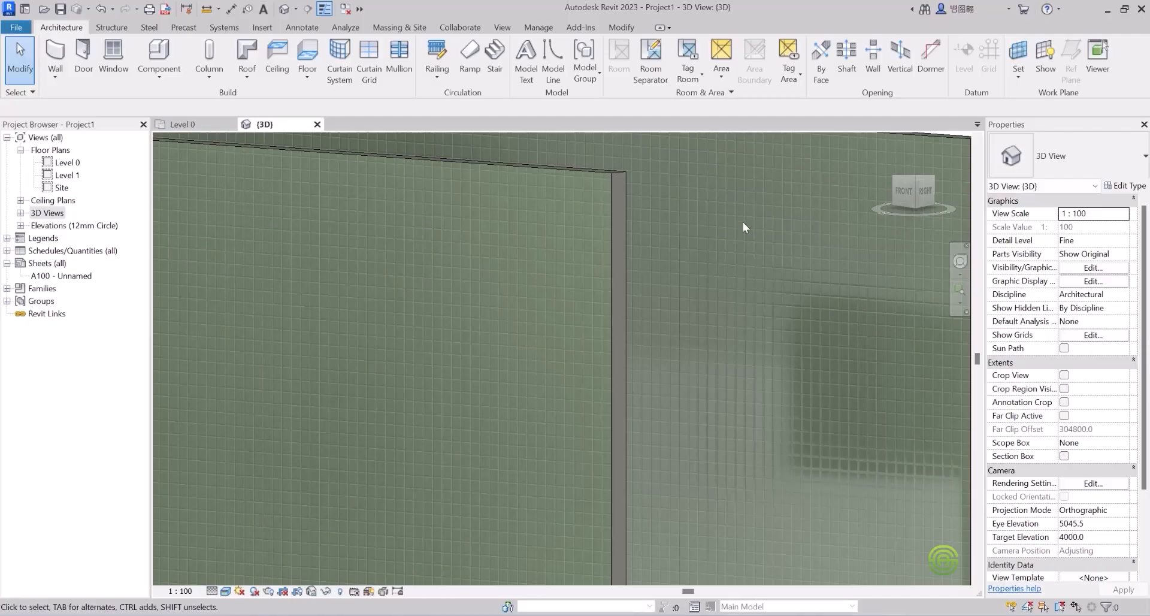
Return to the exterior side and examine the rescaled yellow brick texture up close at the front wall's top corner.
{"action": "middle_click_drag", "start_coordinate": [807, 254], "coordinate": [602, 276], "text": "shift"}
{"action": "scroll", "coordinate": [656, 299], "scroll_direction": "down", "scroll_amount": 3}
{"action": "middle_click_drag", "start_coordinate": [656, 303], "coordinate": [655, 358], "text": "shift"}
{"action": "scroll", "coordinate": [664, 276], "scroll_direction": "down", "scroll_amount": 3}
{"action": "middle_click_drag", "start_coordinate": [665, 275], "coordinate": [661, 341], "text": "shift"}
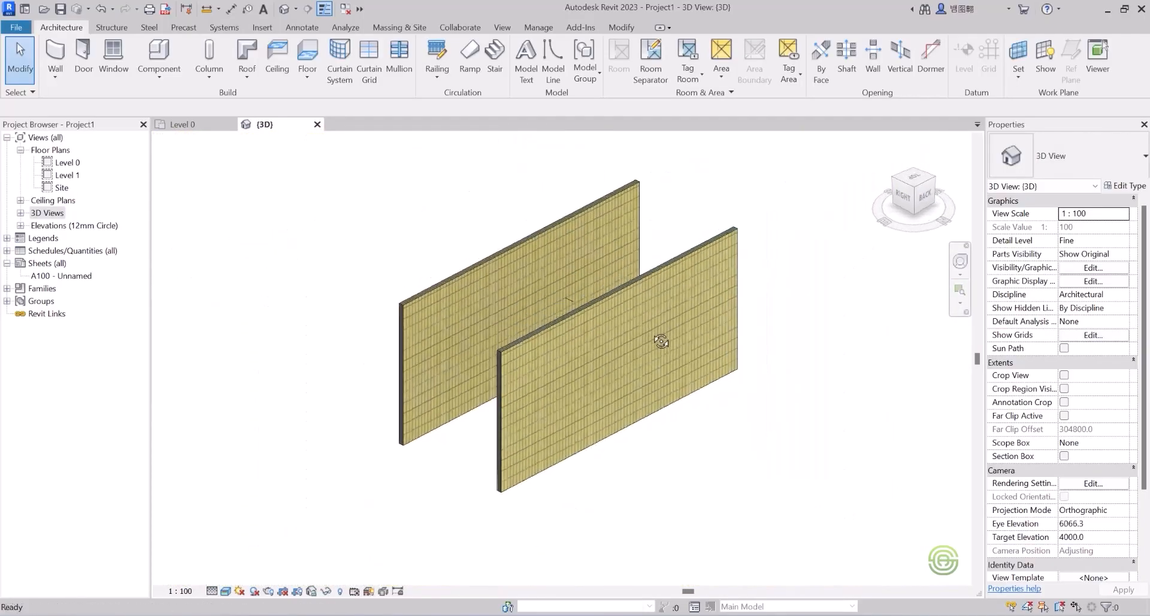
{"action": "scroll", "coordinate": [587, 350], "scroll_direction": "up", "scroll_amount": 2}
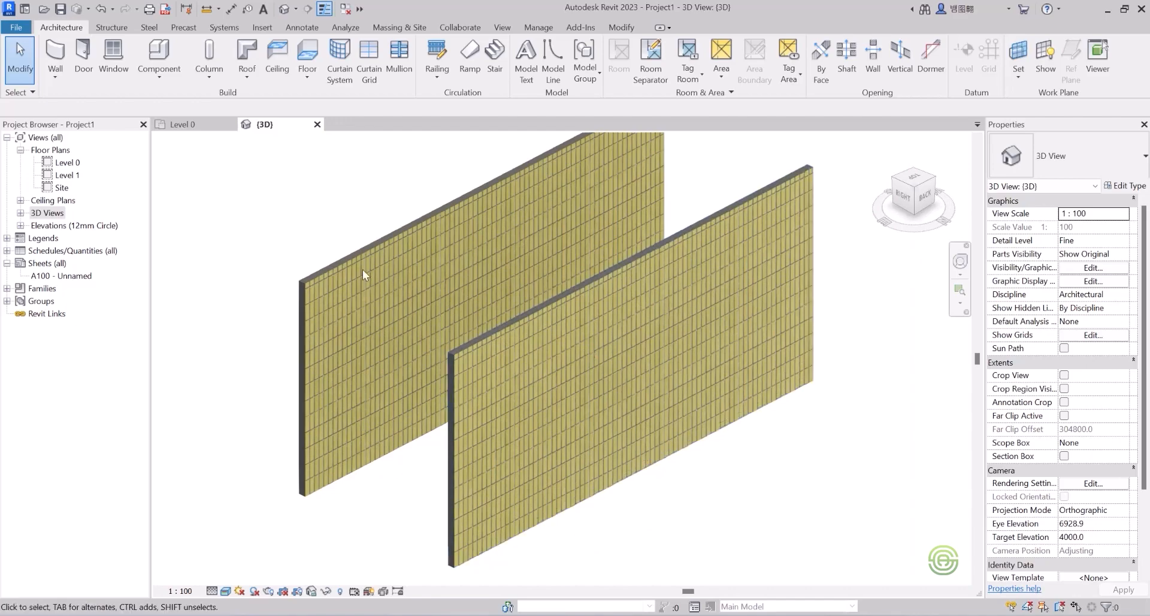
{"action": "scroll", "coordinate": [493, 338], "scroll_direction": "up", "scroll_amount": 1}
{"action": "scroll", "coordinate": [493, 336], "scroll_direction": "up", "scroll_amount": 5}
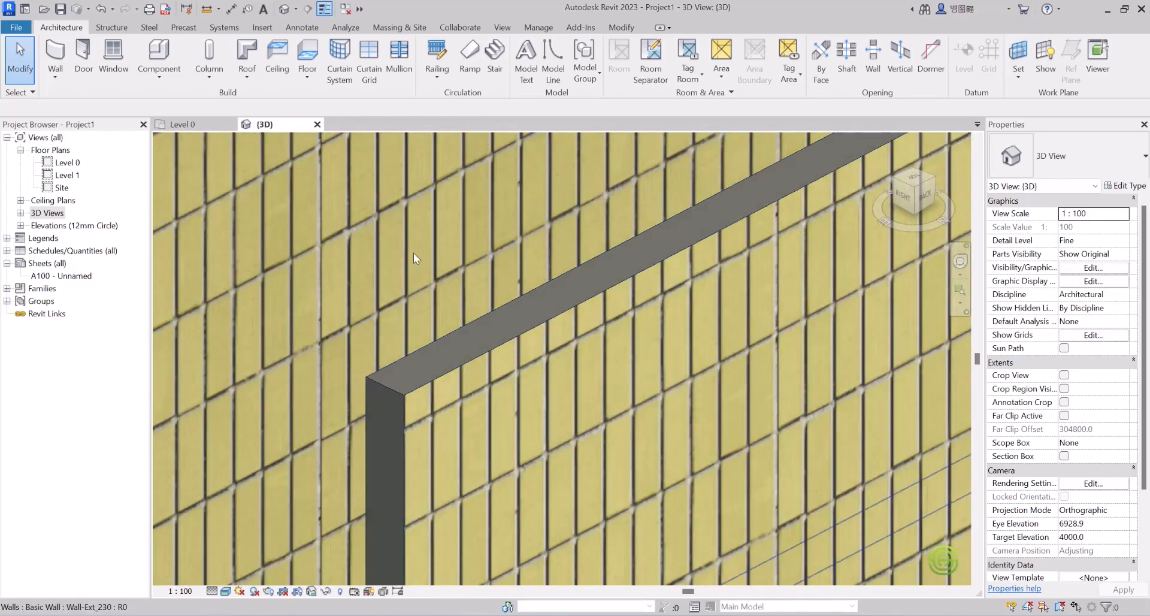
Compare the wall's layer patterns in the Level 0 floor plan with the Realistic textures on both wall faces in 3D.
{"action": "left_click", "coordinate": [184, 124]}
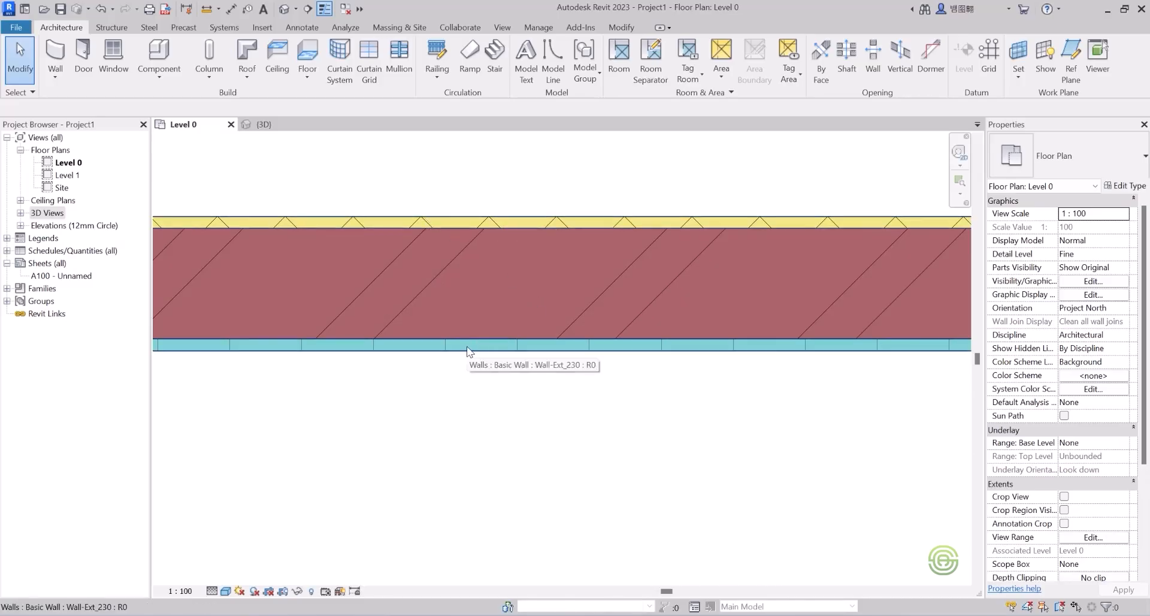
{"action": "left_click", "coordinate": [277, 130]}
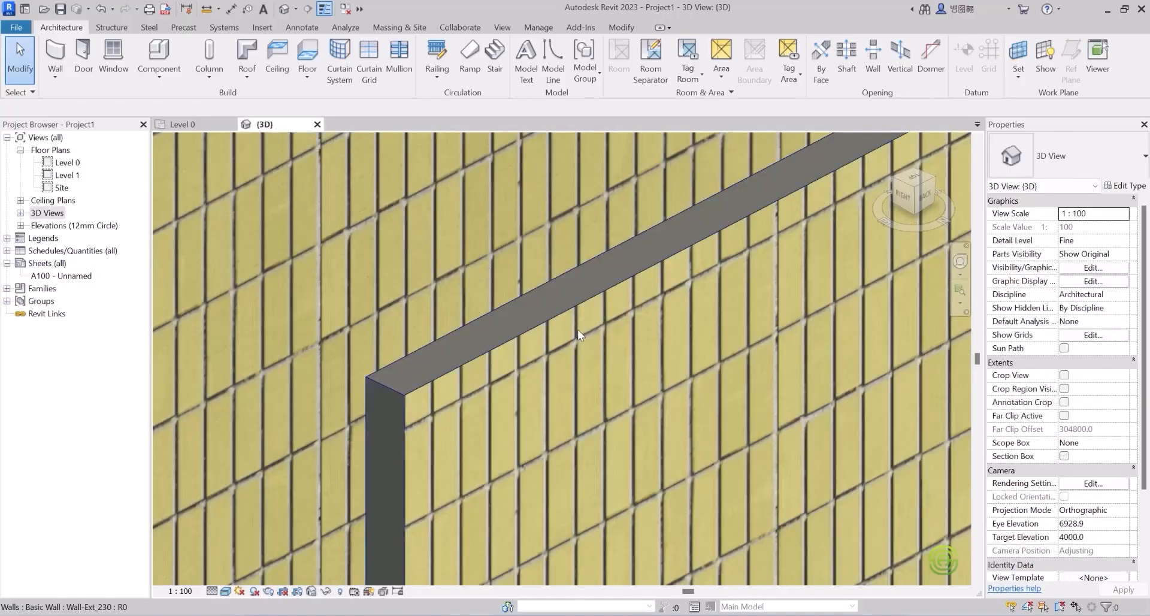
{"action": "scroll", "coordinate": [587, 331], "scroll_direction": "down", "scroll_amount": 2}
{"action": "scroll", "coordinate": [595, 334], "scroll_direction": "down", "scroll_amount": 2}
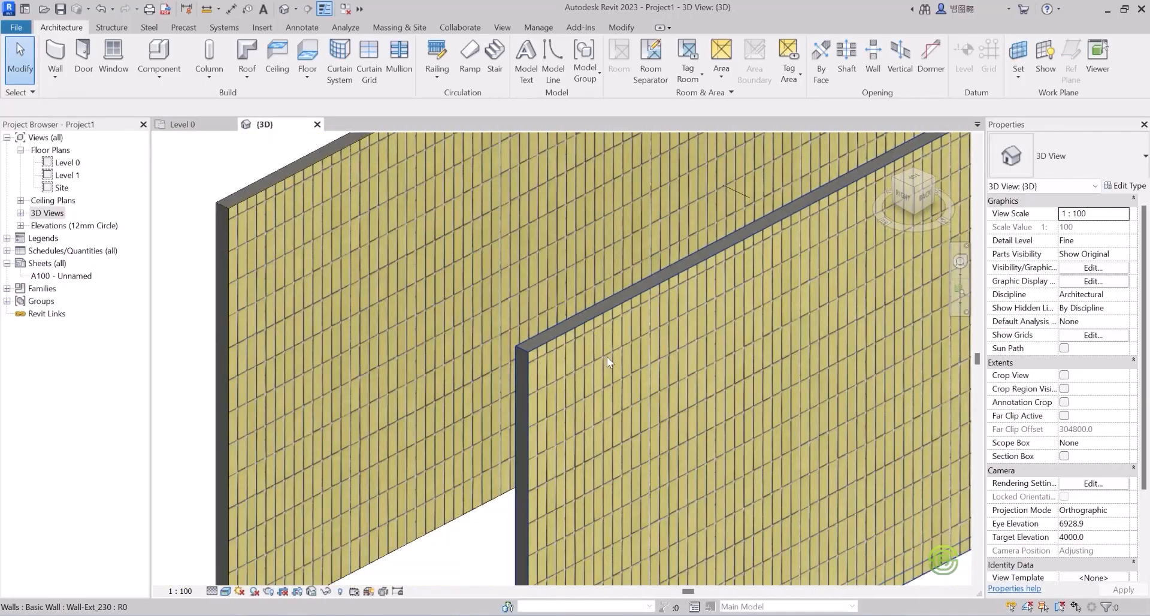
{"action": "middle_click_drag", "start_coordinate": [555, 342], "coordinate": [778, 315], "text": "shift"}
{"action": "scroll", "coordinate": [584, 395], "scroll_direction": "down", "scroll_amount": 3}
{"action": "scroll", "coordinate": [860, 294], "scroll_direction": "up", "scroll_amount": 5}
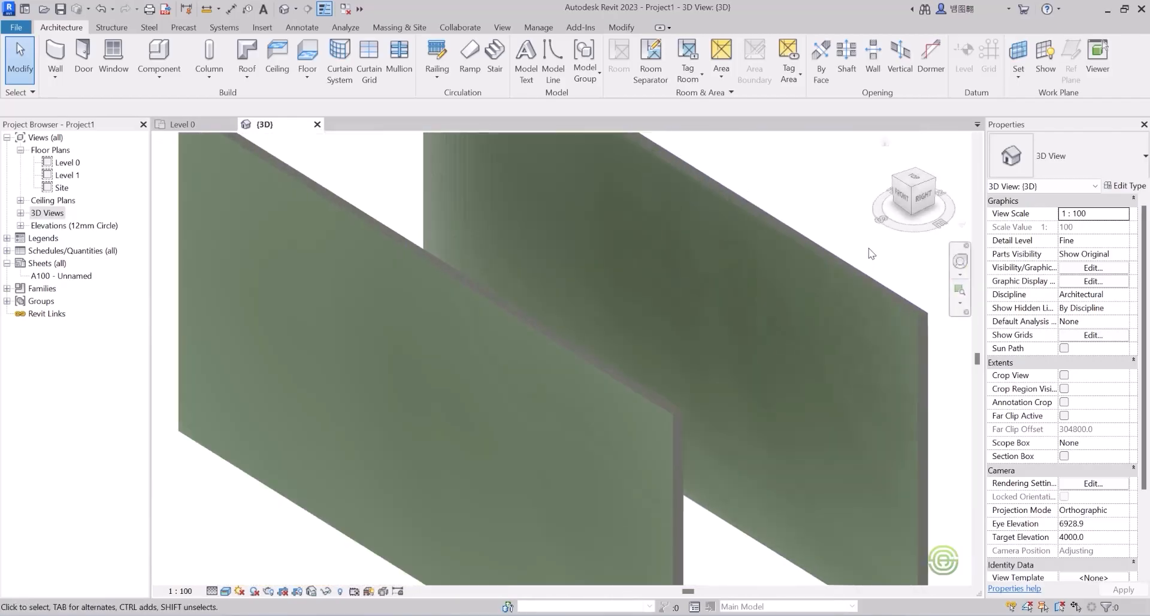
{"action": "scroll", "coordinate": [751, 304], "scroll_direction": "down", "scroll_amount": 2}
{"action": "middle_click_drag", "start_coordinate": [751, 304], "coordinate": [475, 341], "text": "shift"}
{"action": "scroll", "coordinate": [628, 317], "scroll_direction": "down", "scroll_amount": 4}
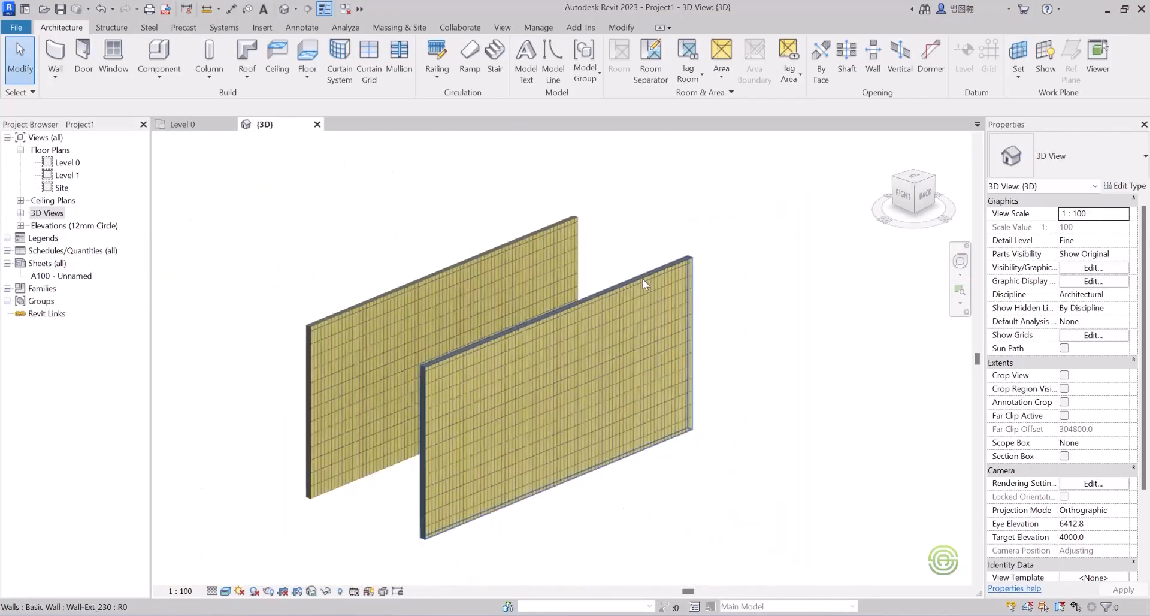
{"action": "middle_click_drag", "start_coordinate": [644, 319], "coordinate": [558, 394], "text": "shift"}
{"action": "scroll", "coordinate": [558, 393], "scroll_direction": "up", "scroll_amount": 3}
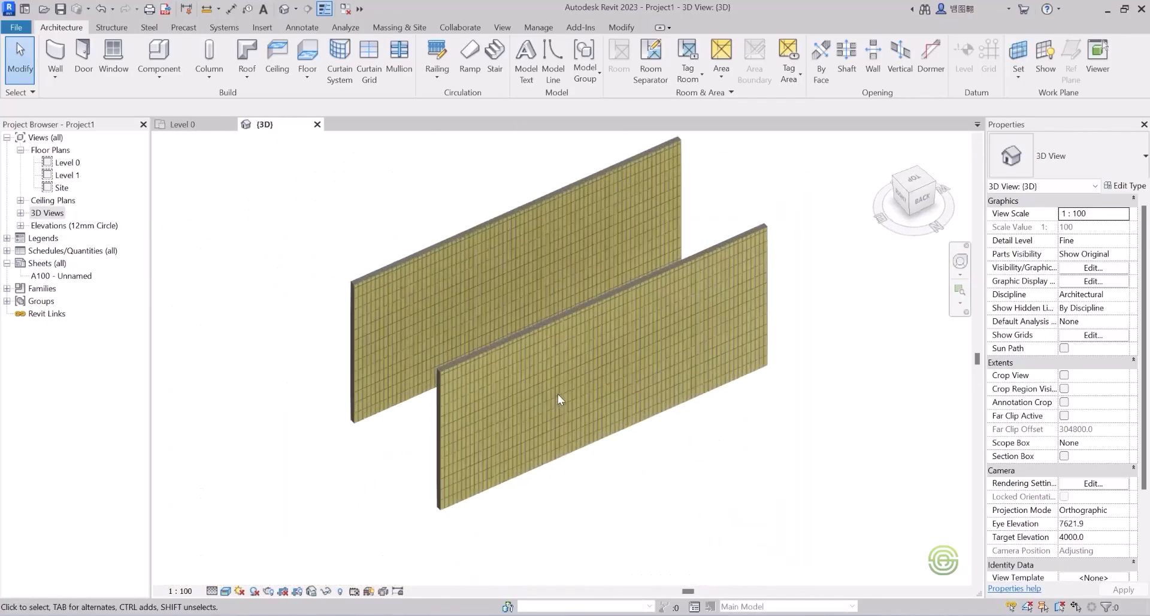
Set the 3D view's visual style to Shaded and inspect the surface patterns and colors on the exterior and interior wall faces.
{"action": "left_click", "coordinate": [225, 591]}
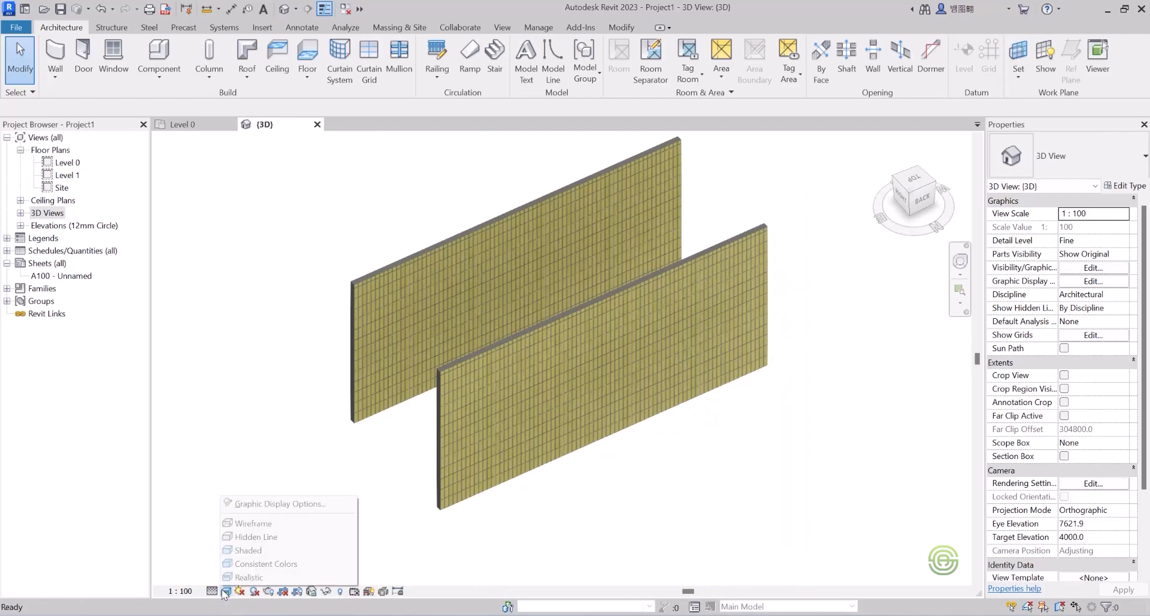
{"action": "left_click", "coordinate": [260, 550]}
{"action": "scroll", "coordinate": [441, 397], "scroll_direction": "up", "scroll_amount": 3}
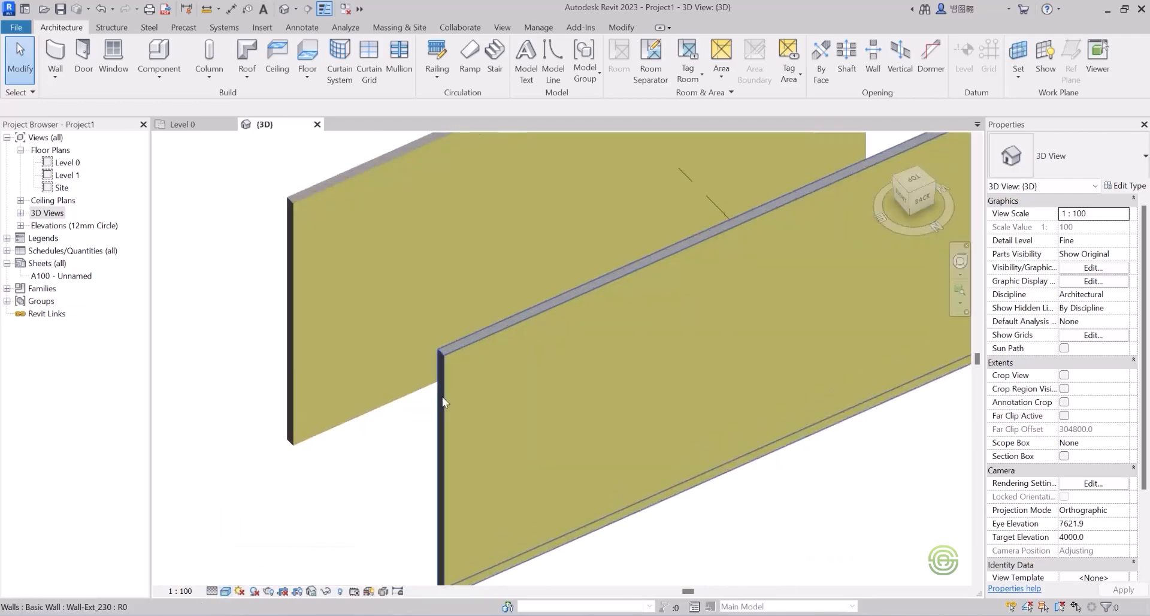
{"action": "scroll", "coordinate": [487, 394], "scroll_direction": "up", "scroll_amount": 3}
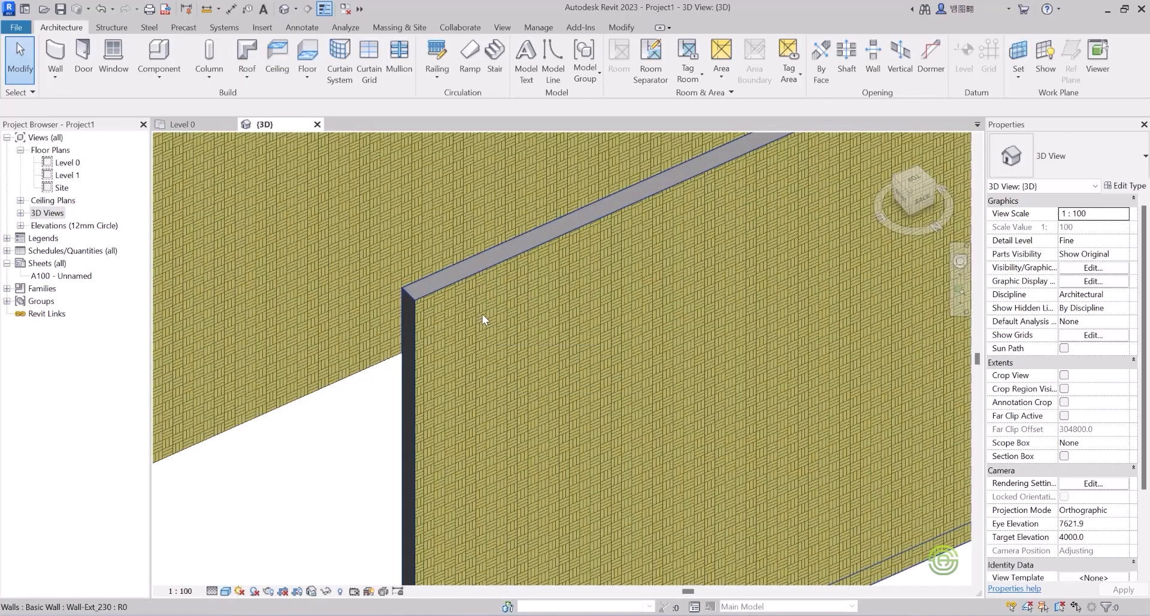
{"action": "middle_click_drag", "start_coordinate": [505, 300], "coordinate": [775, 321], "text": "shift"}
{"action": "scroll", "coordinate": [534, 354], "scroll_direction": "down", "scroll_amount": 2}
{"action": "scroll", "coordinate": [678, 278], "scroll_direction": "up", "scroll_amount": 2}
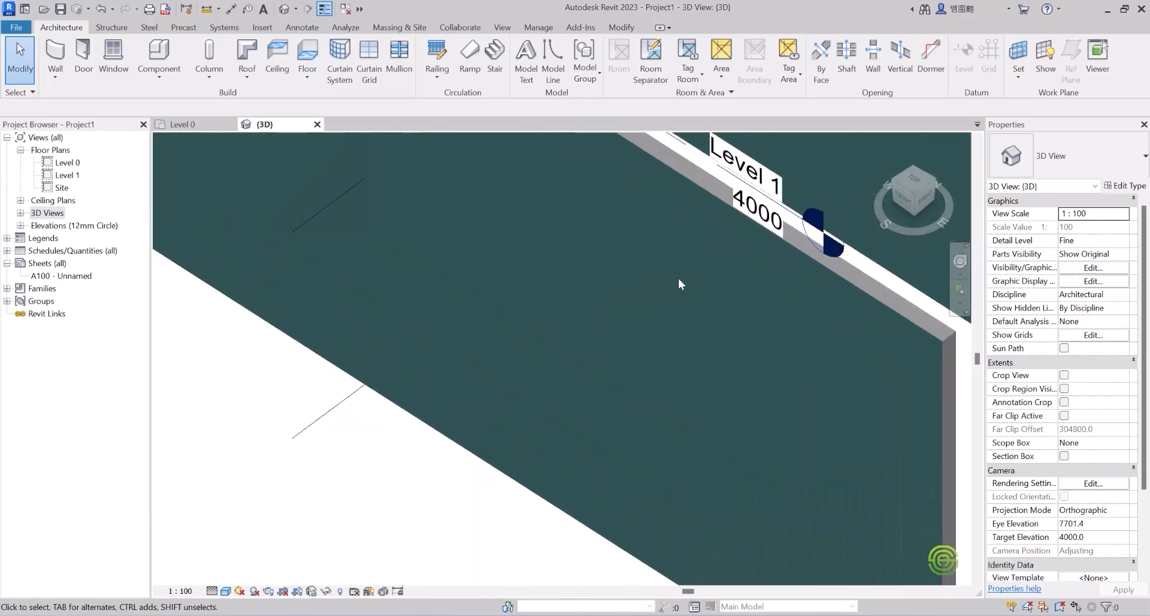
{"action": "middle_click_drag", "start_coordinate": [703, 292], "coordinate": [450, 304], "text": "shift"}
{"action": "scroll", "coordinate": [544, 376], "scroll_direction": "down", "scroll_amount": 3}
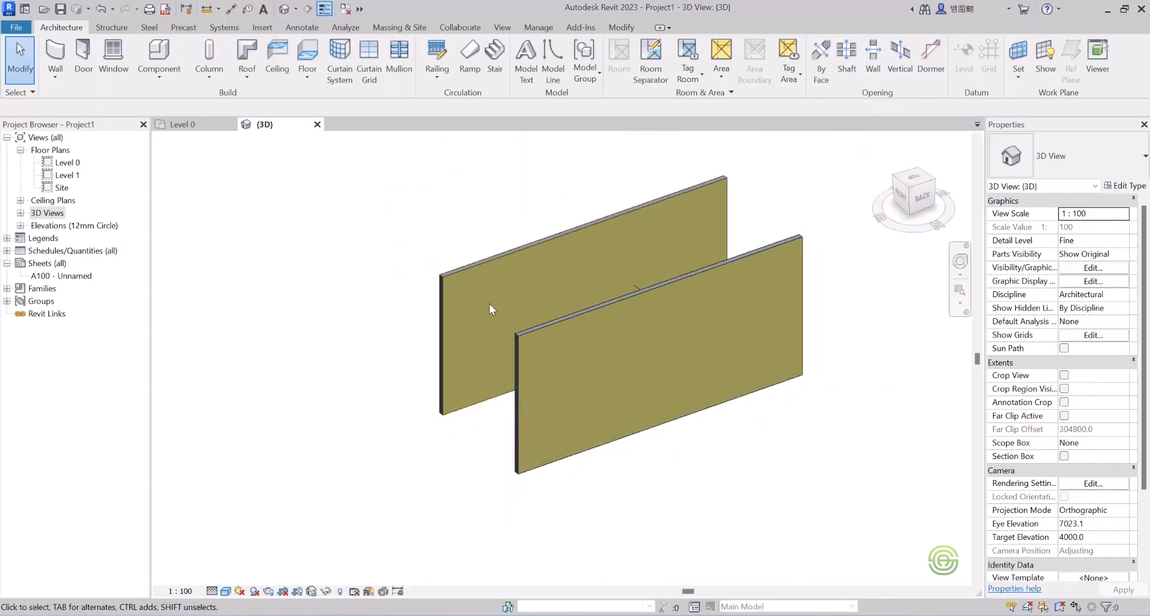
Check the wall's layer cut patterns in the Level 0 floor plan and return to the shaded 3D view.
{"action": "left_click", "coordinate": [180, 124]}
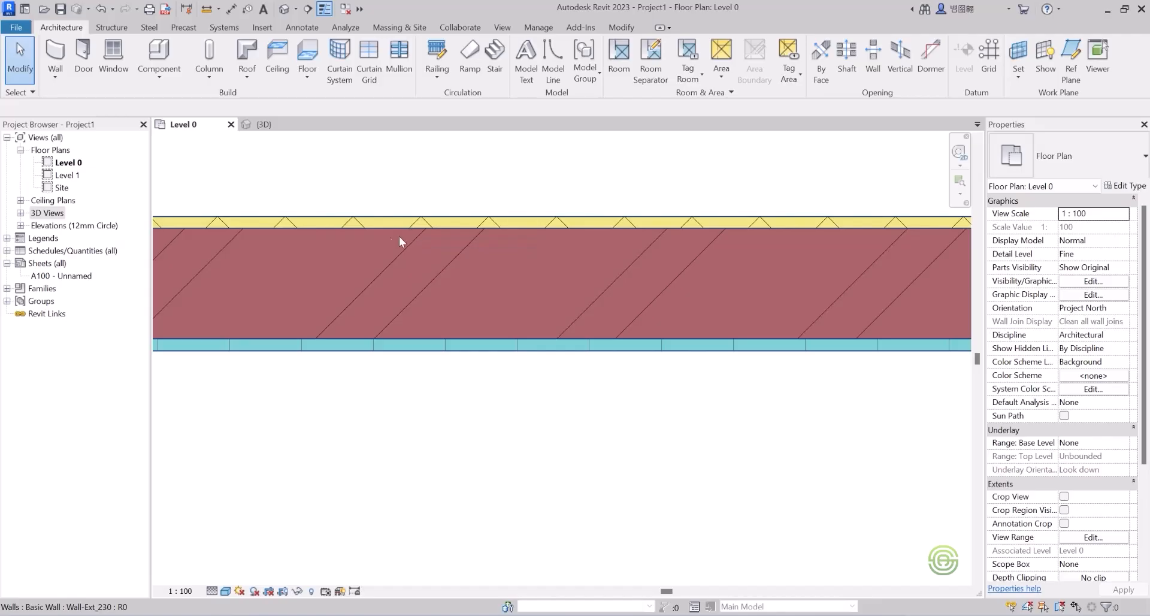
{"action": "scroll", "coordinate": [470, 377], "scroll_direction": "down", "scroll_amount": 5}
{"action": "scroll", "coordinate": [531, 372], "scroll_direction": "down", "scroll_amount": 6}
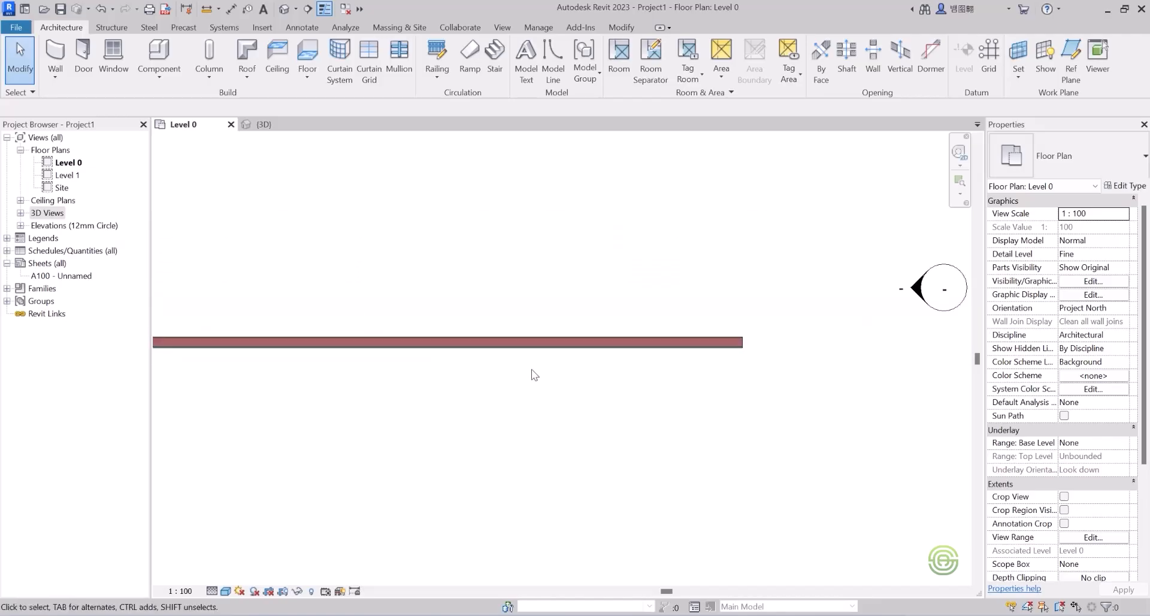
{"action": "left_click", "coordinate": [262, 124]}
{"action": "scroll", "coordinate": [787, 262], "scroll_direction": "up", "scroll_amount": 3}
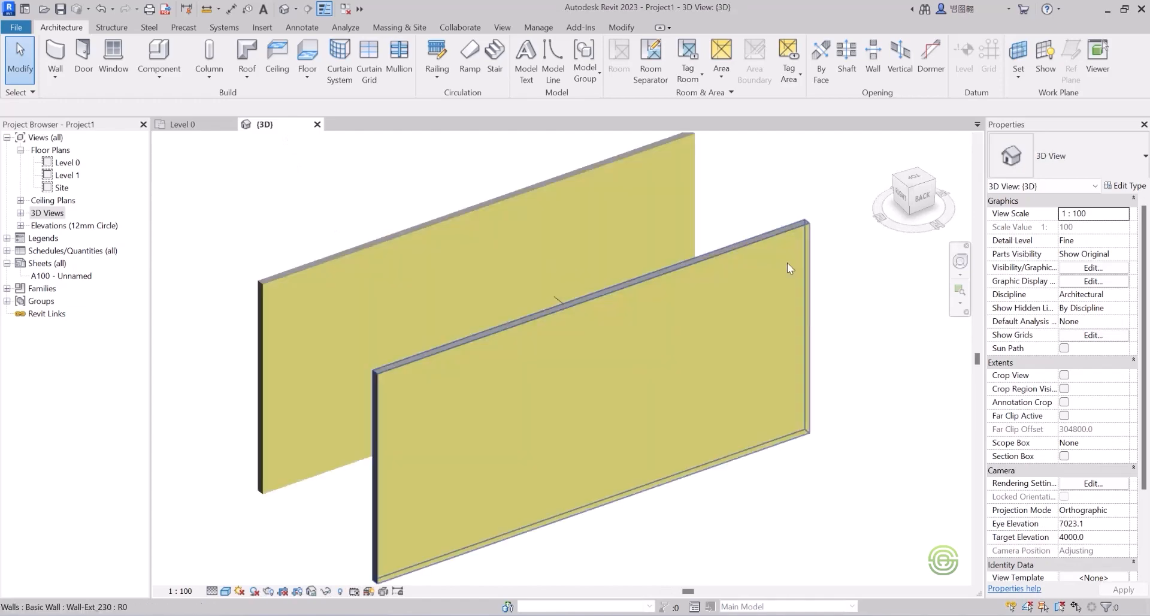
Open the layer structure of the front wall's Wall-Ext_230 type for editing.
{"action": "scroll", "coordinate": [505, 265], "scroll_direction": "down", "scroll_amount": 2}
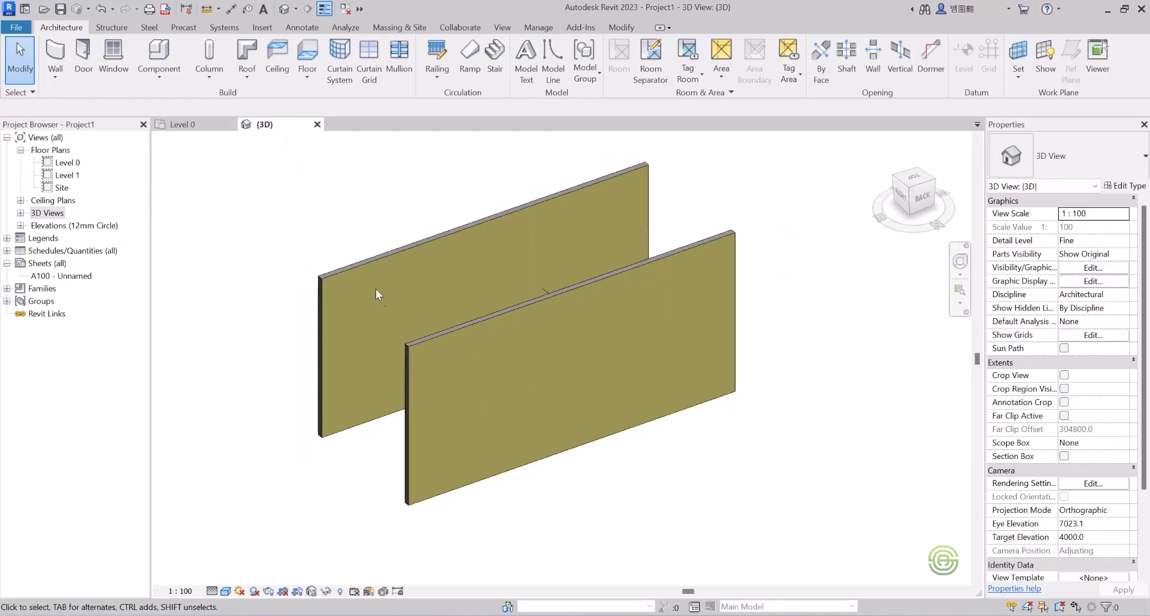
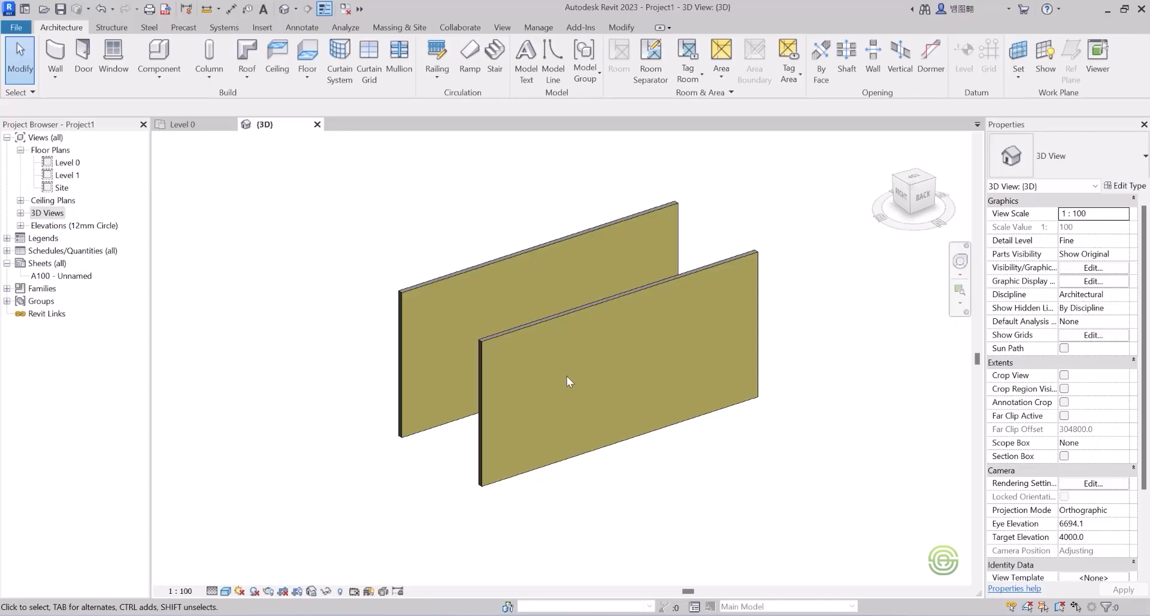
{"action": "left_click", "coordinate": [734, 261]}
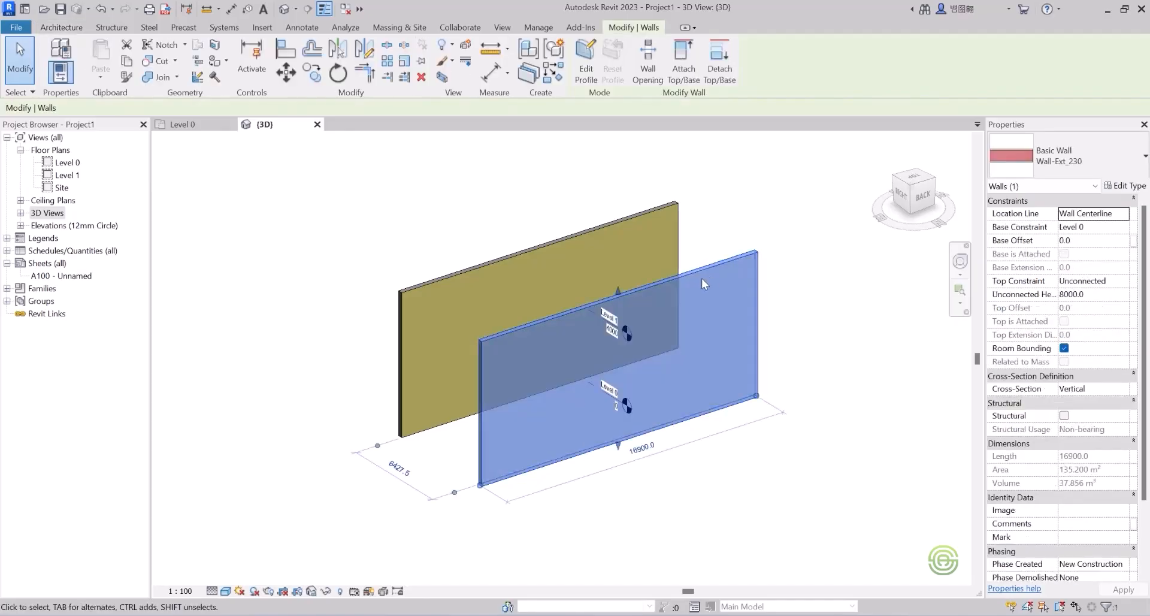
{"action": "left_click", "coordinate": [1114, 186]}
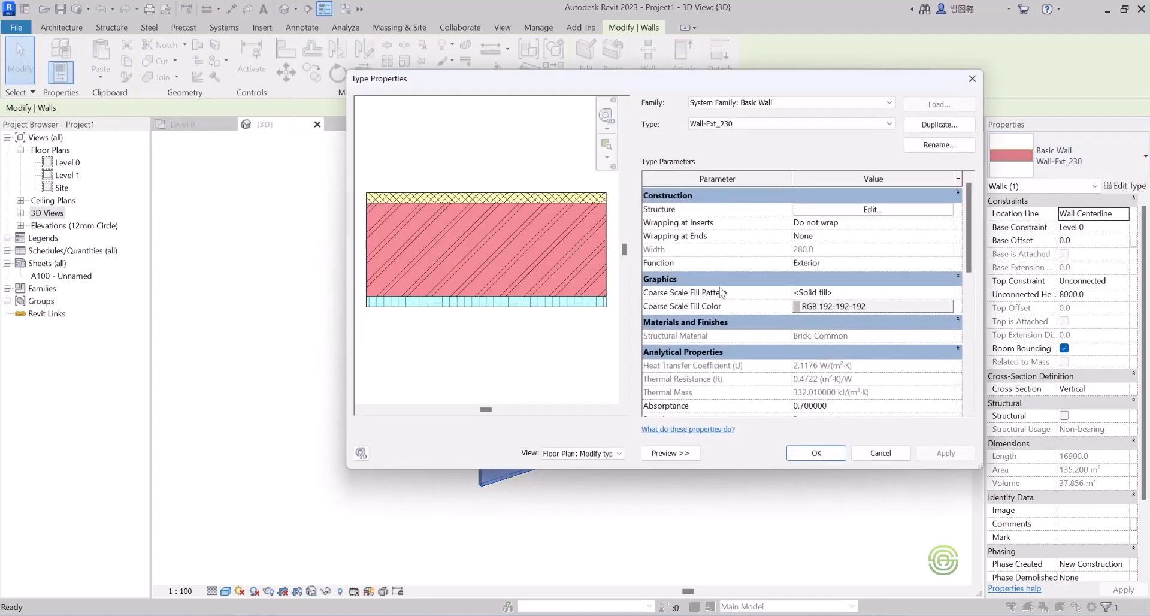
{"action": "left_click", "coordinate": [867, 210]}
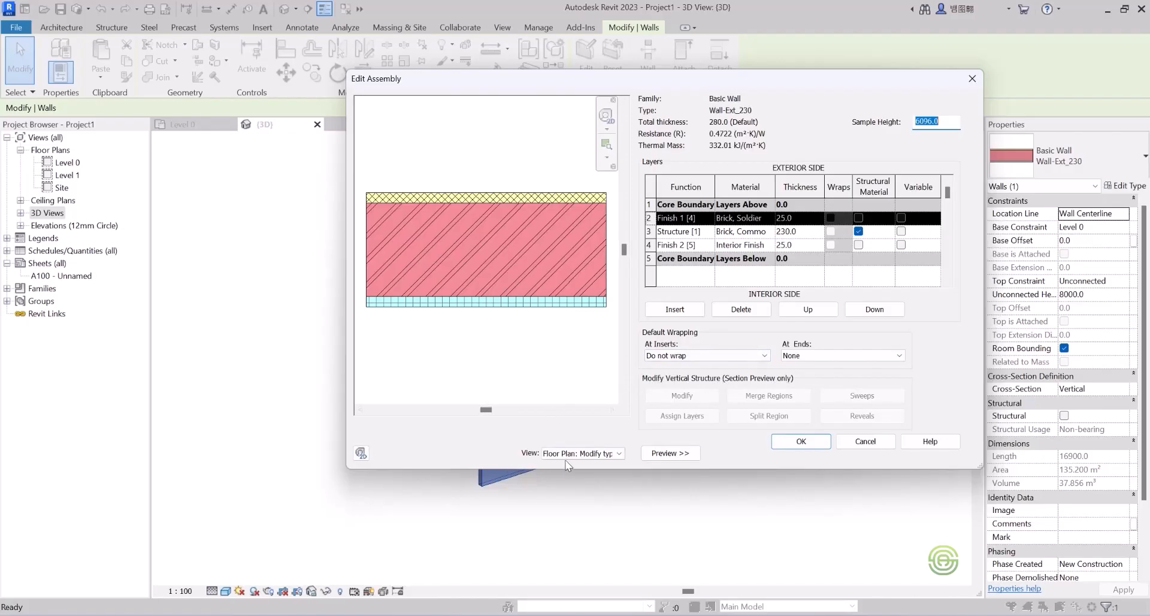
Hide and reshow the assembly preview, and switch it to the section view so the vertical structure tools are available.
{"action": "left_click", "coordinate": [679, 452]}
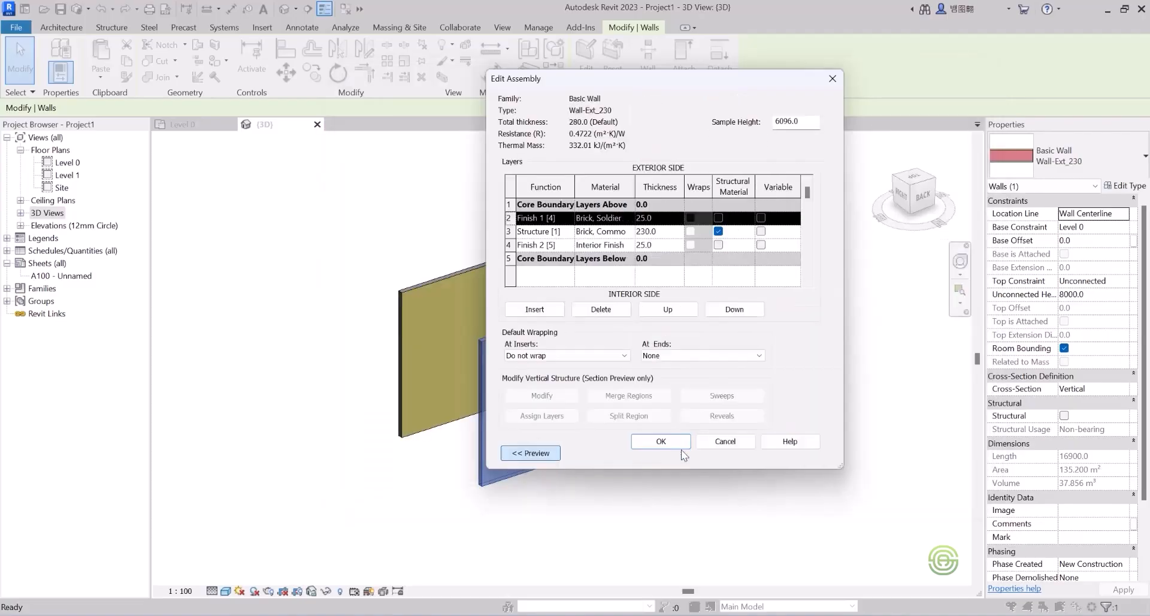
{"action": "left_click", "coordinate": [545, 455]}
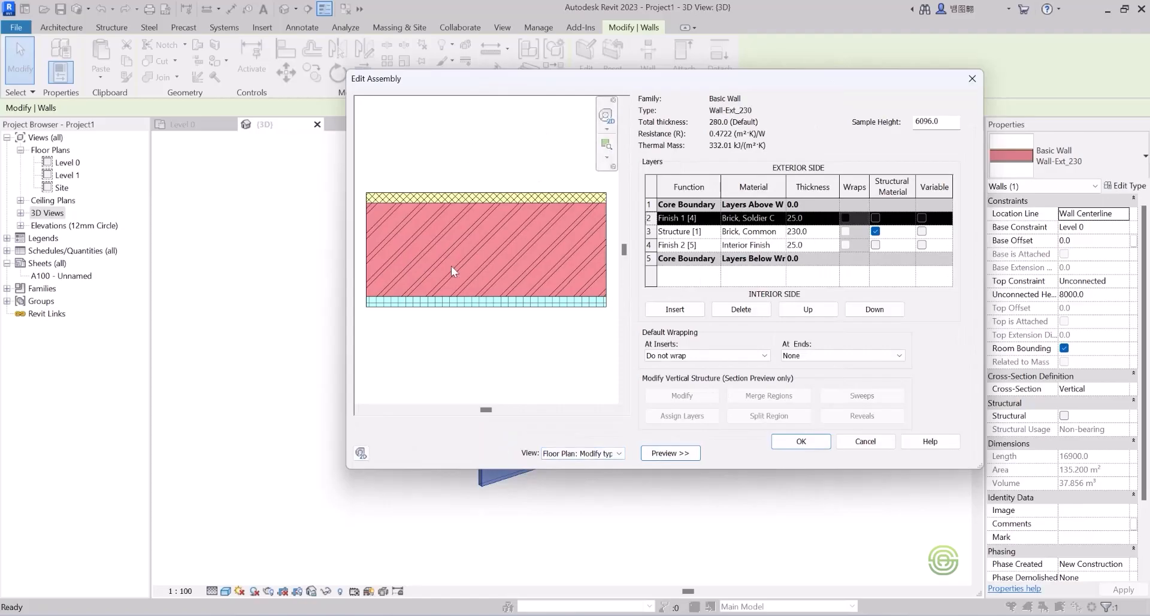
{"action": "left_click", "coordinate": [570, 455]}
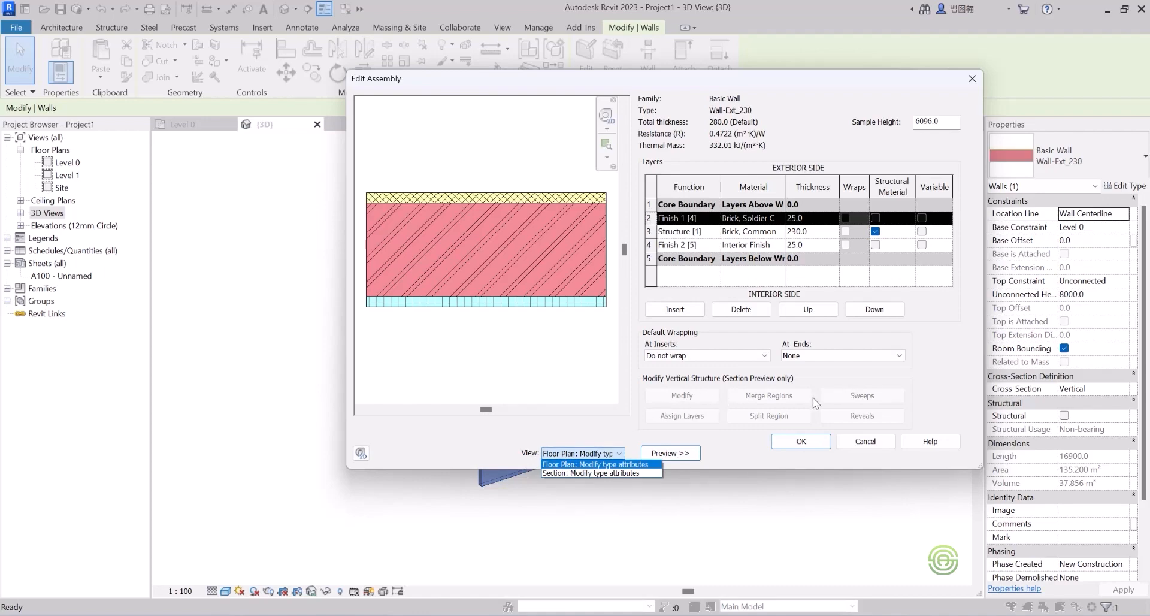
{"action": "left_click", "coordinate": [573, 473]}
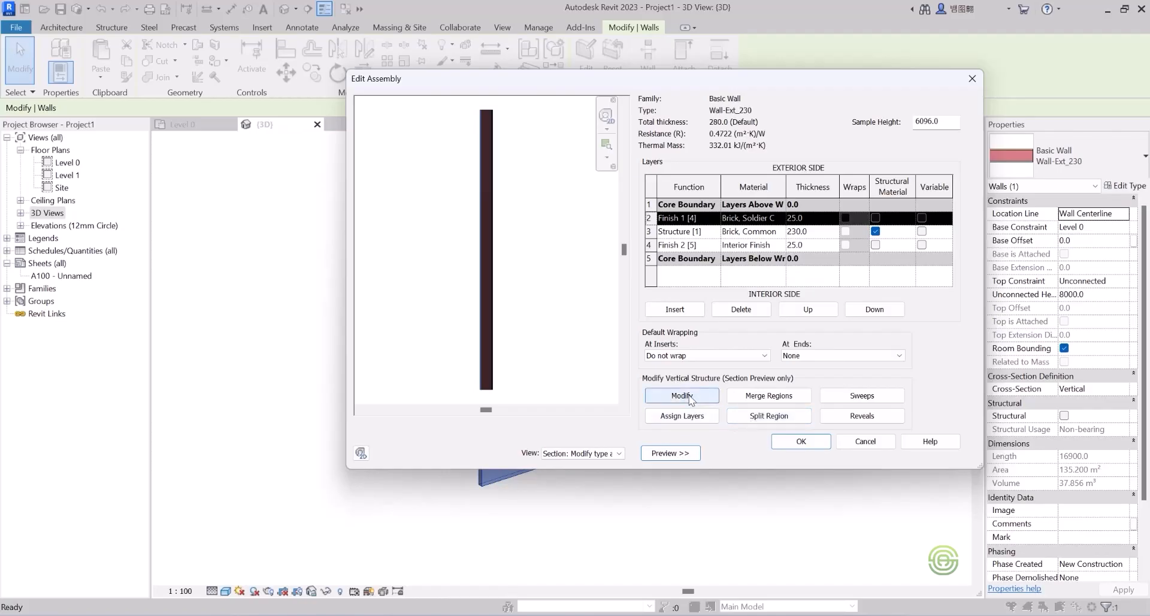
{"action": "left_click", "coordinate": [618, 453]}
{"action": "left_click", "coordinate": [564, 473]}
Set the assembly's sample height to 4000 and examine the wall layers in the section preview.
{"action": "left_click_drag", "start_coordinate": [940, 120], "coordinate": [909, 124]}
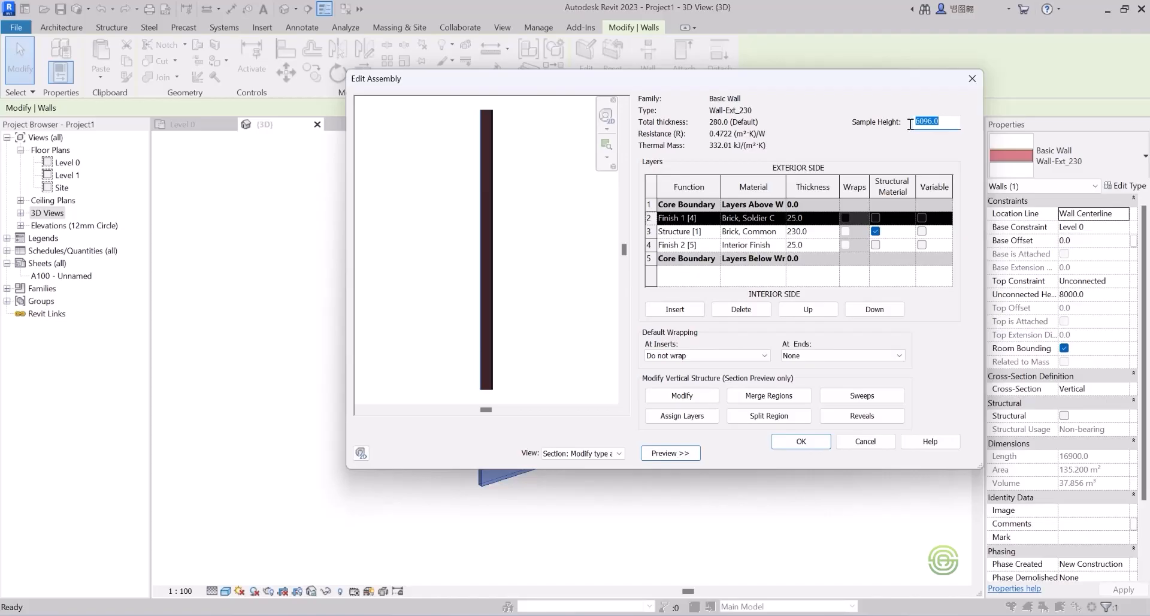
{"action": "type", "text": "4000"}
{"action": "key", "text": "Tab"}
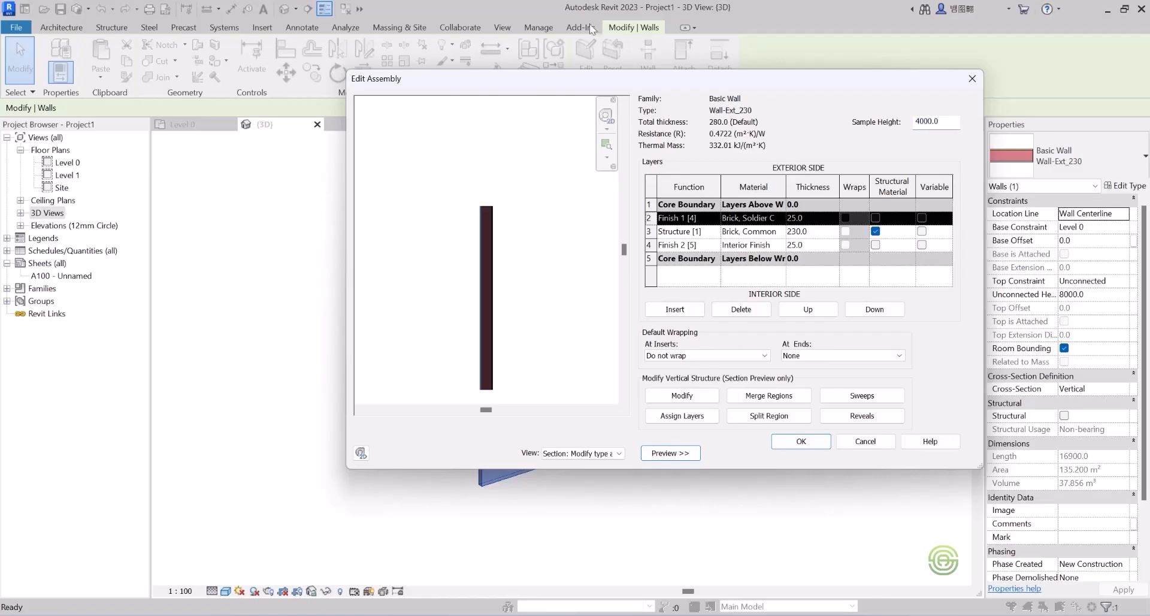
{"action": "scroll", "coordinate": [439, 295], "scroll_direction": "up", "scroll_amount": 3}
{"action": "scroll", "coordinate": [511, 257], "scroll_direction": "down", "scroll_amount": 1}
{"action": "scroll", "coordinate": [506, 315], "scroll_direction": "up", "scroll_amount": 2}
{"action": "scroll", "coordinate": [489, 277], "scroll_direction": "down", "scroll_amount": 1}
{"action": "scroll", "coordinate": [494, 322], "scroll_direction": "up", "scroll_amount": 1}
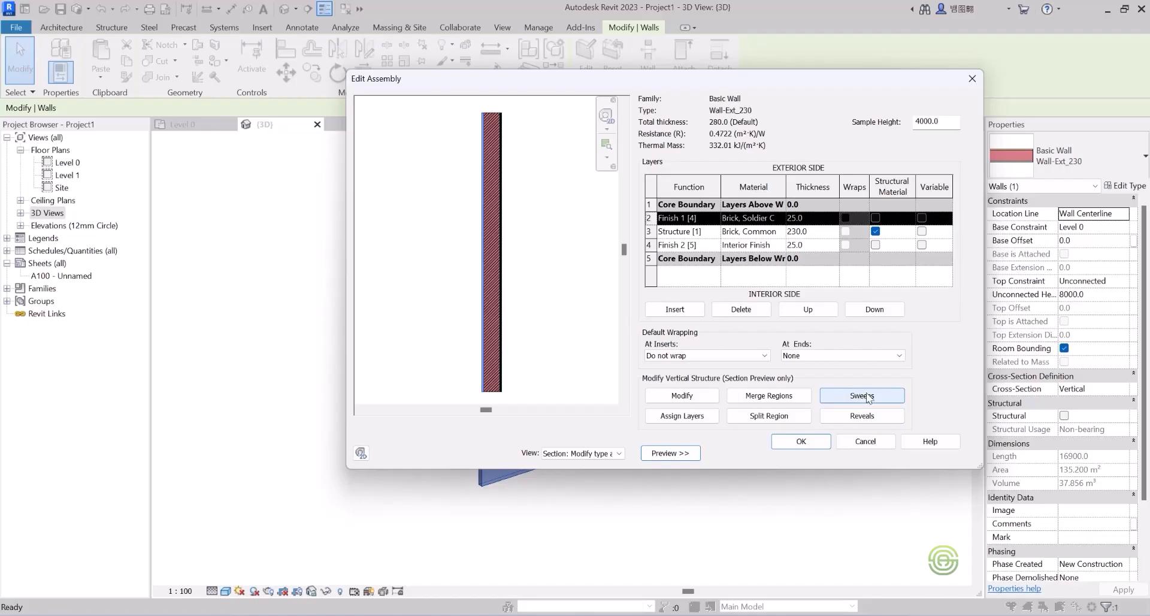
Set the exterior Finish 1 layer's thickness to 50 by modifying its outer boundary dimension in the section preview.
{"action": "left_click", "coordinate": [681, 397]}
{"action": "scroll", "coordinate": [517, 232], "scroll_direction": "up", "scroll_amount": 6}
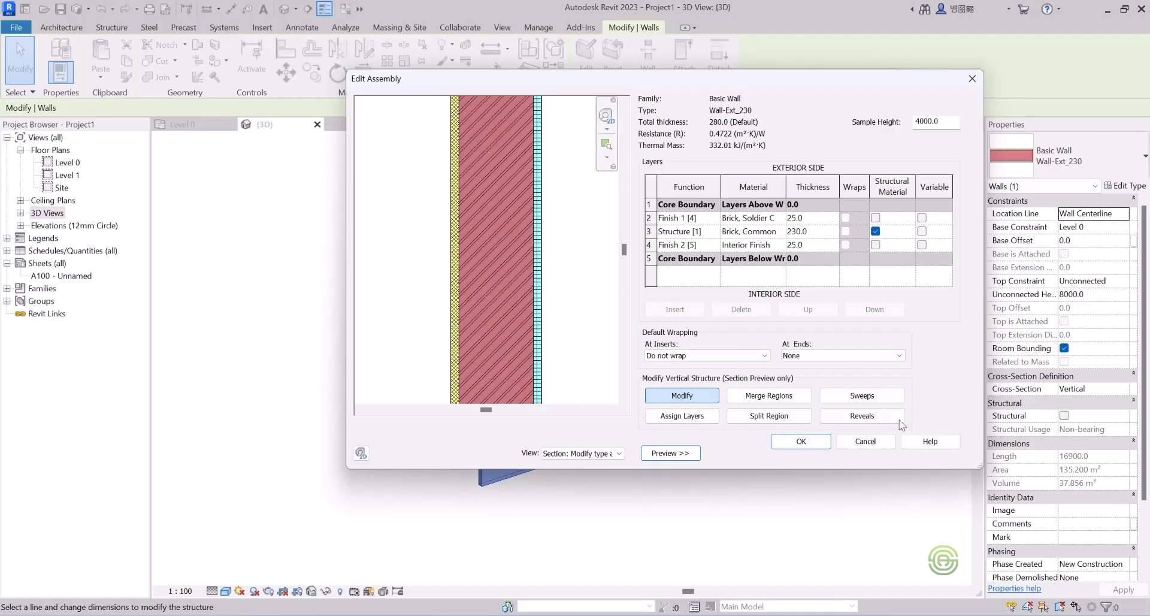
{"action": "left_click", "coordinate": [683, 395]}
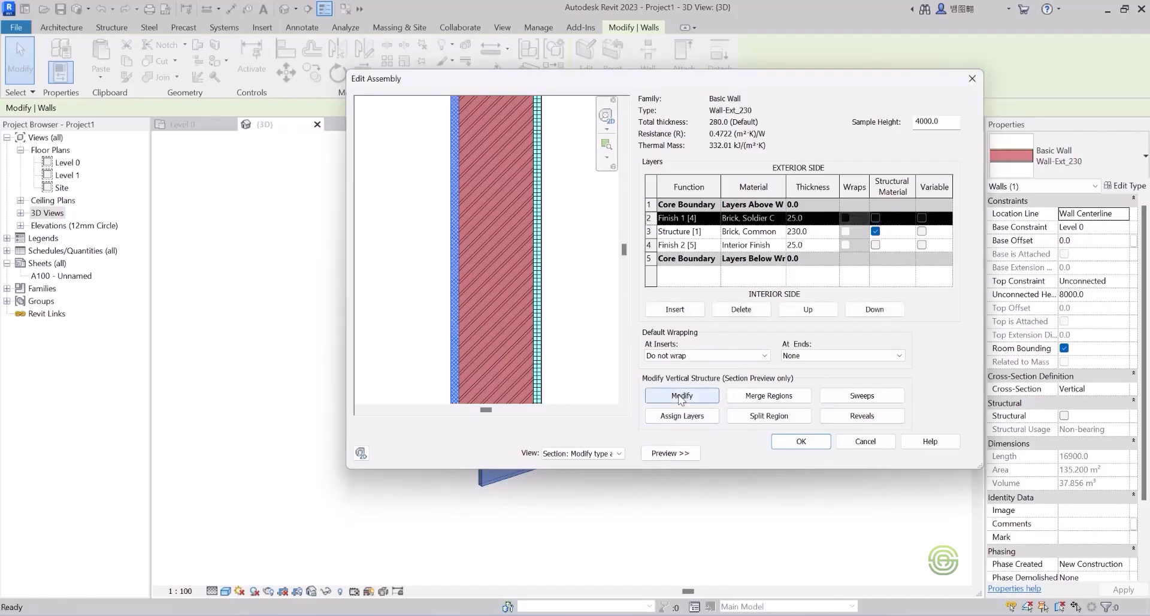
{"action": "left_click", "coordinate": [681, 399]}
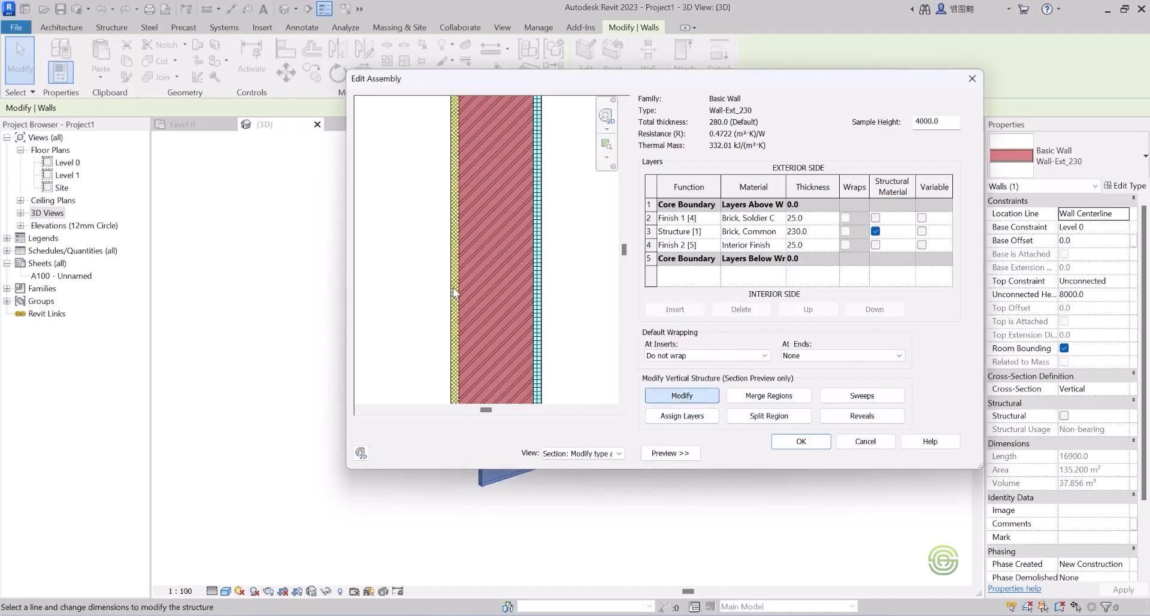
{"action": "scroll", "coordinate": [450, 292], "scroll_direction": "up", "scroll_amount": 2}
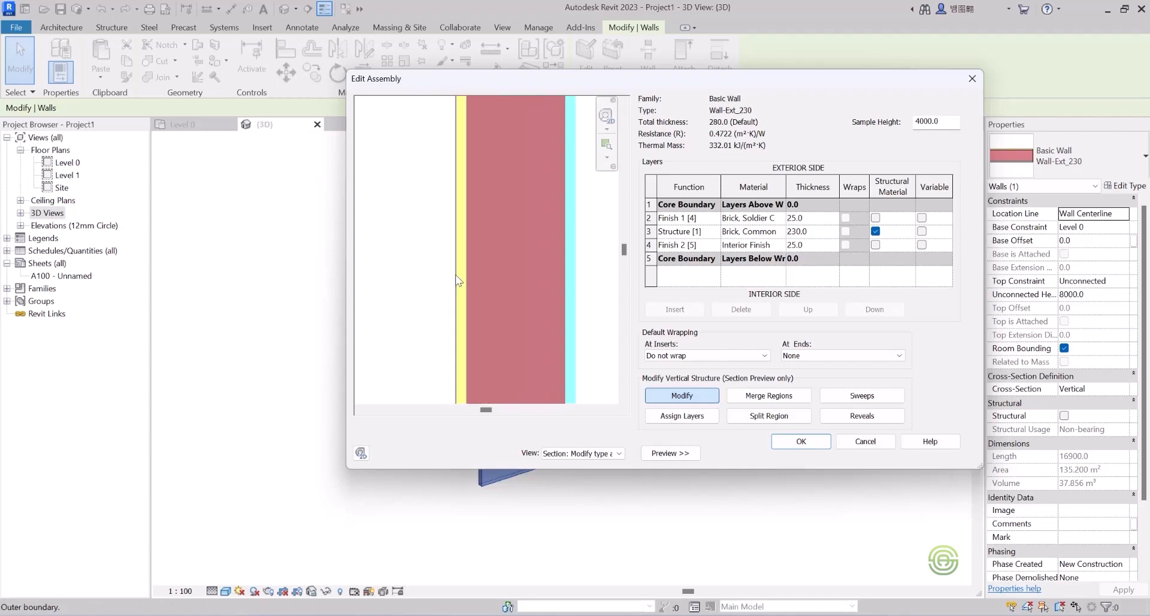
{"action": "left_click", "coordinate": [456, 276]}
{"action": "scroll", "coordinate": [456, 276], "scroll_direction": "up", "scroll_amount": 3}
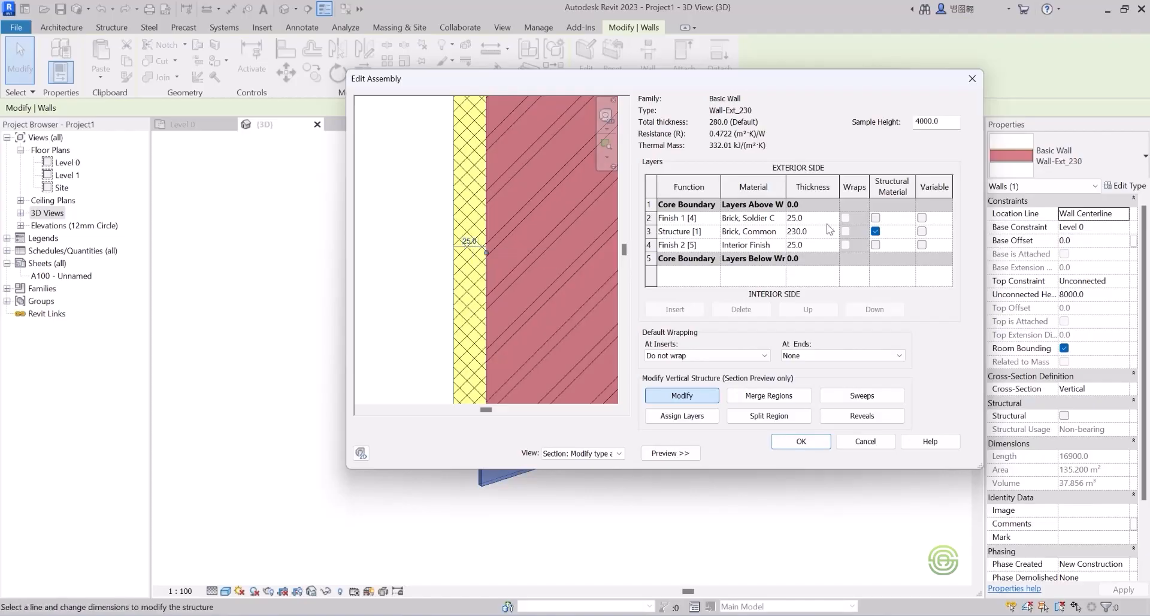
{"action": "left_click", "coordinate": [469, 241]}
{"action": "left_click_drag", "start_coordinate": [470, 235], "coordinate": [420, 231]}
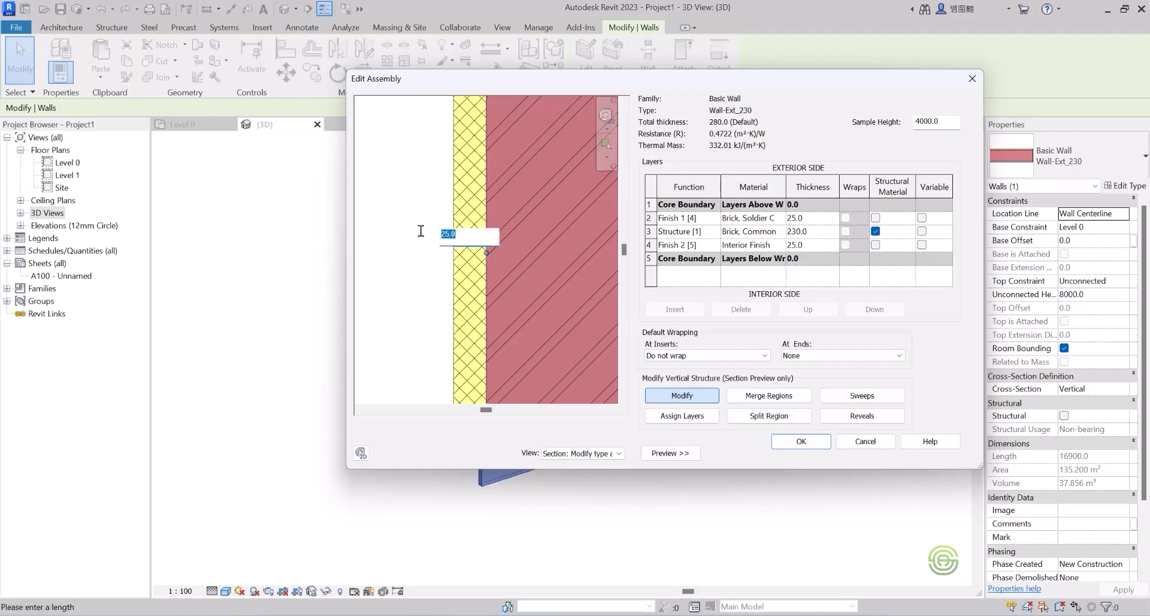
{"action": "type", "text": "50"}
{"action": "key", "text": "Return"}
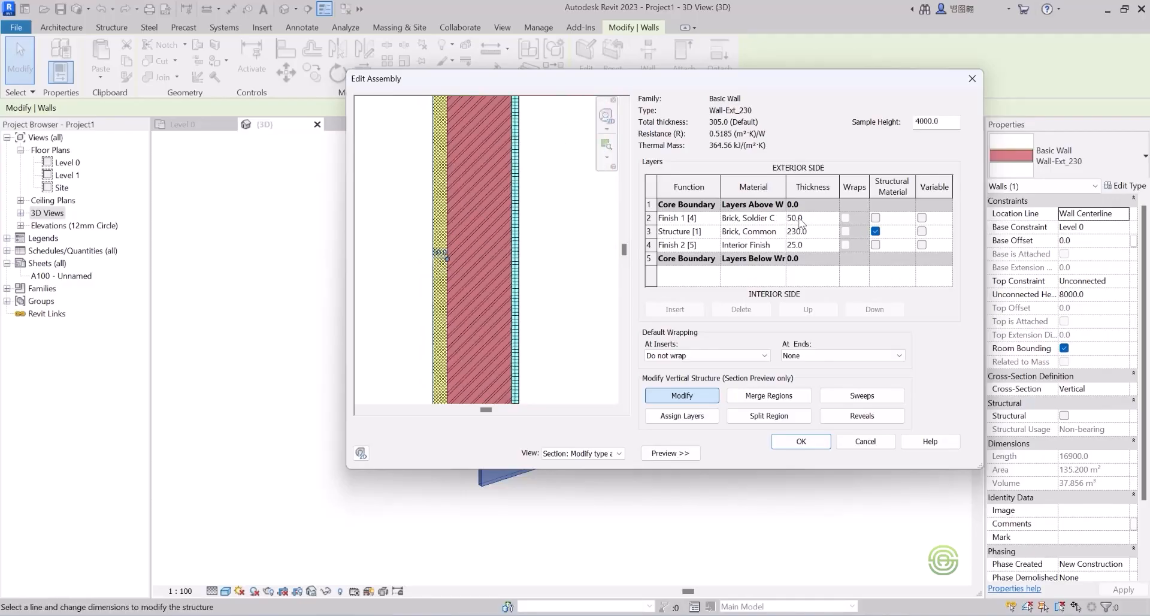
Return the exterior Finish 1 layer's thickness to 25 through its dimension in the section preview.
{"action": "scroll", "coordinate": [439, 252], "scroll_direction": "up", "scroll_amount": 2}
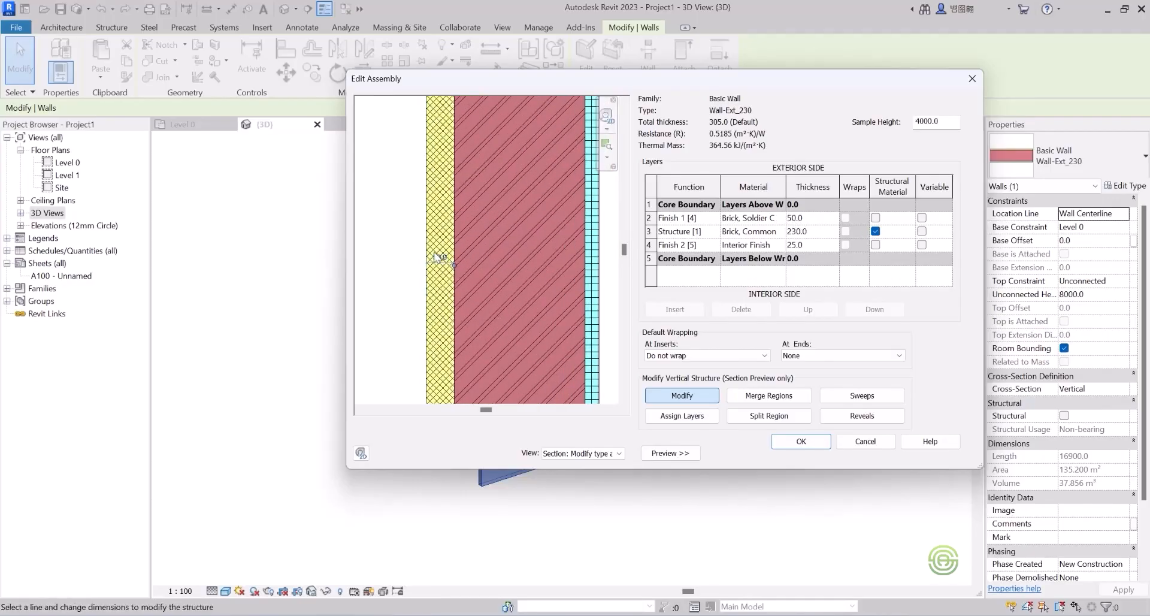
{"action": "left_click", "coordinate": [437, 255]}
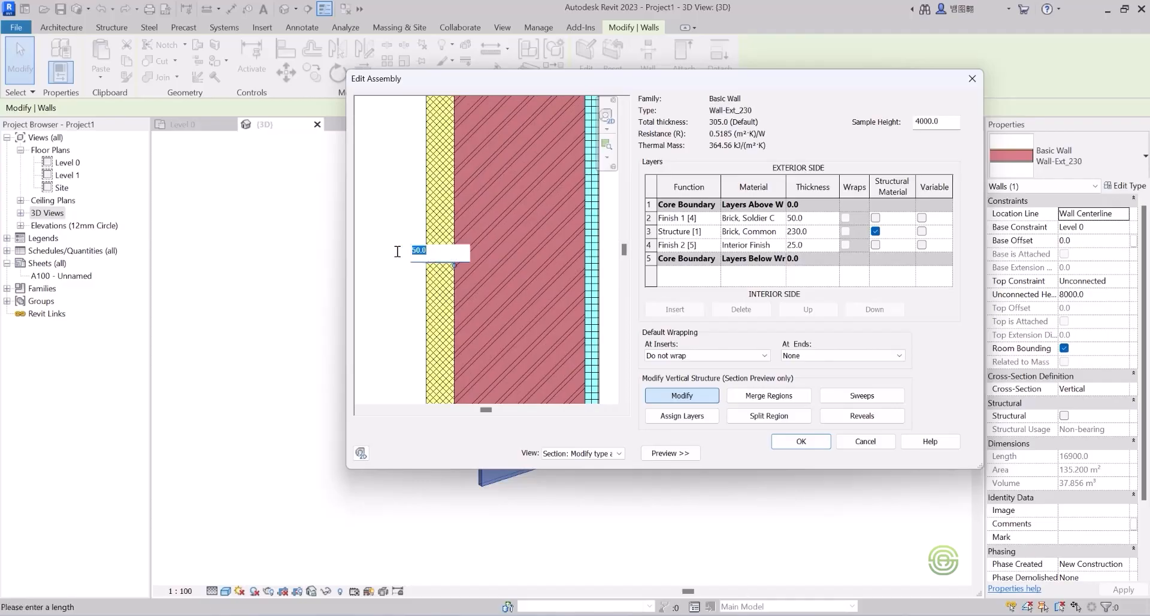
{"action": "type", "text": "25"}
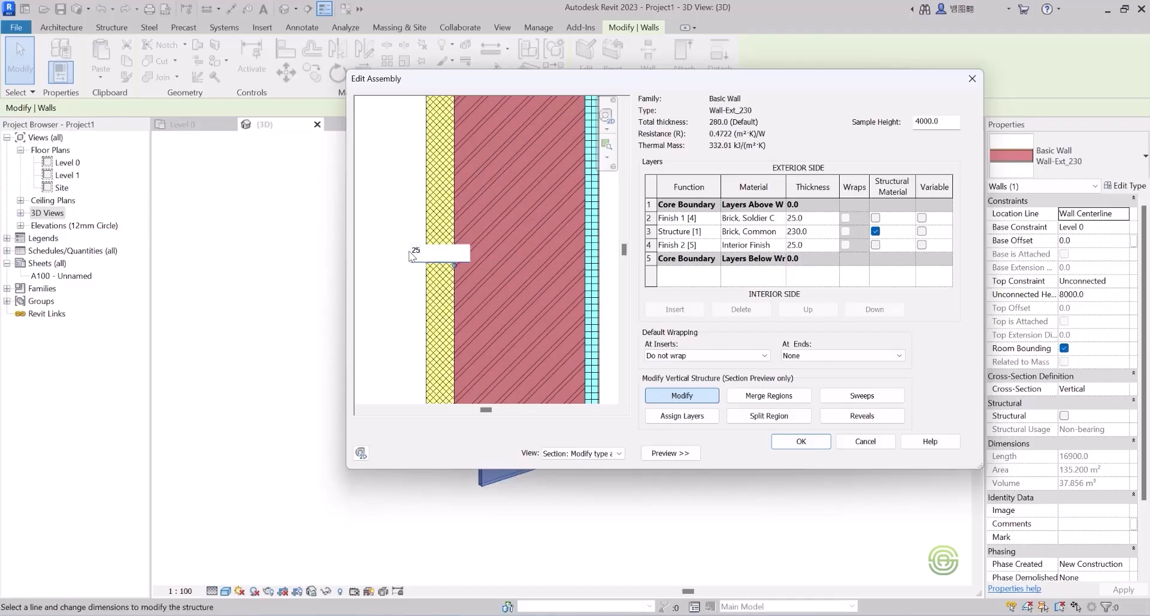
{"action": "key", "text": "Return"}
{"action": "scroll", "coordinate": [419, 266], "scroll_direction": "down", "scroll_amount": 1}
{"action": "scroll", "coordinate": [419, 264], "scroll_direction": "down", "scroll_amount": 2}
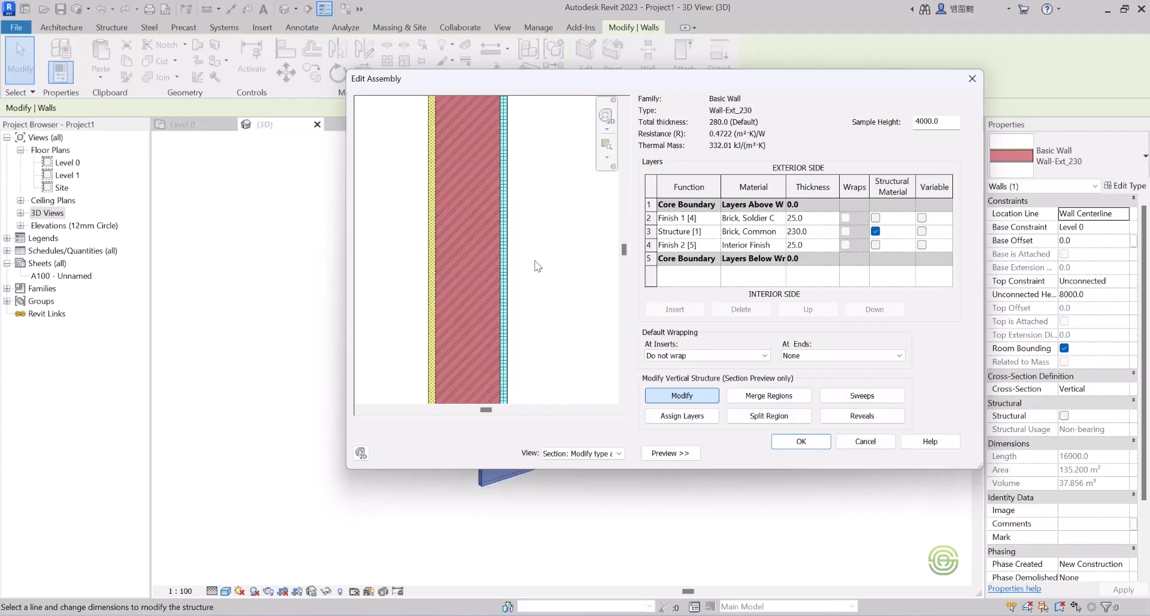
{"action": "scroll", "coordinate": [513, 255], "scroll_direction": "up", "scroll_amount": 2}
{"action": "left_click", "coordinate": [499, 249]}
{"action": "scroll", "coordinate": [497, 251], "scroll_direction": "up", "scroll_amount": 4}
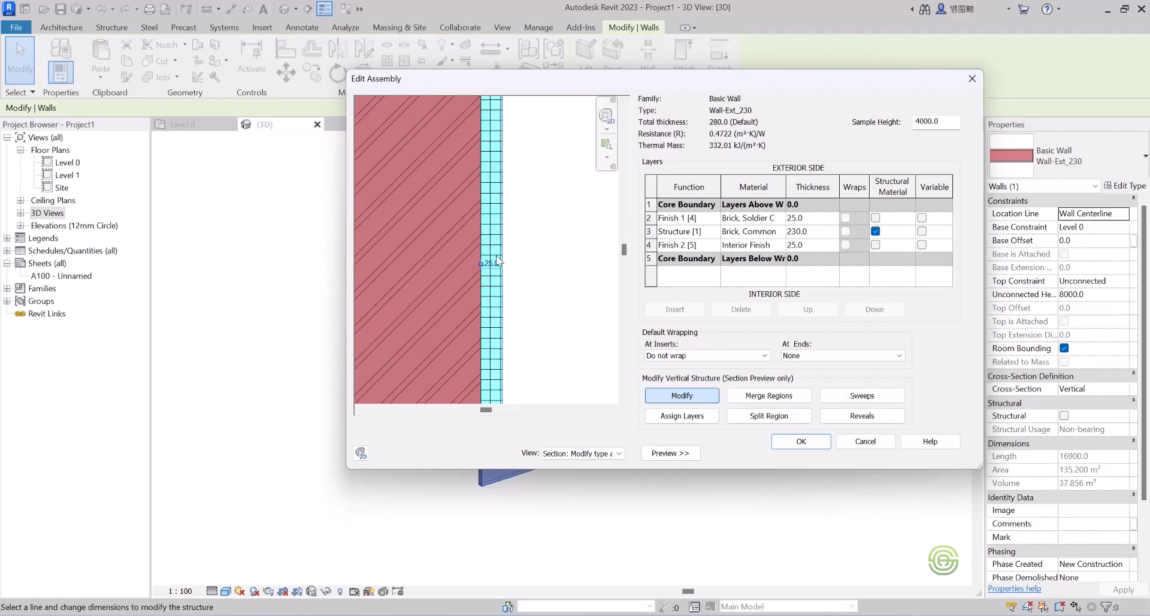
{"action": "left_click", "coordinate": [487, 273]}
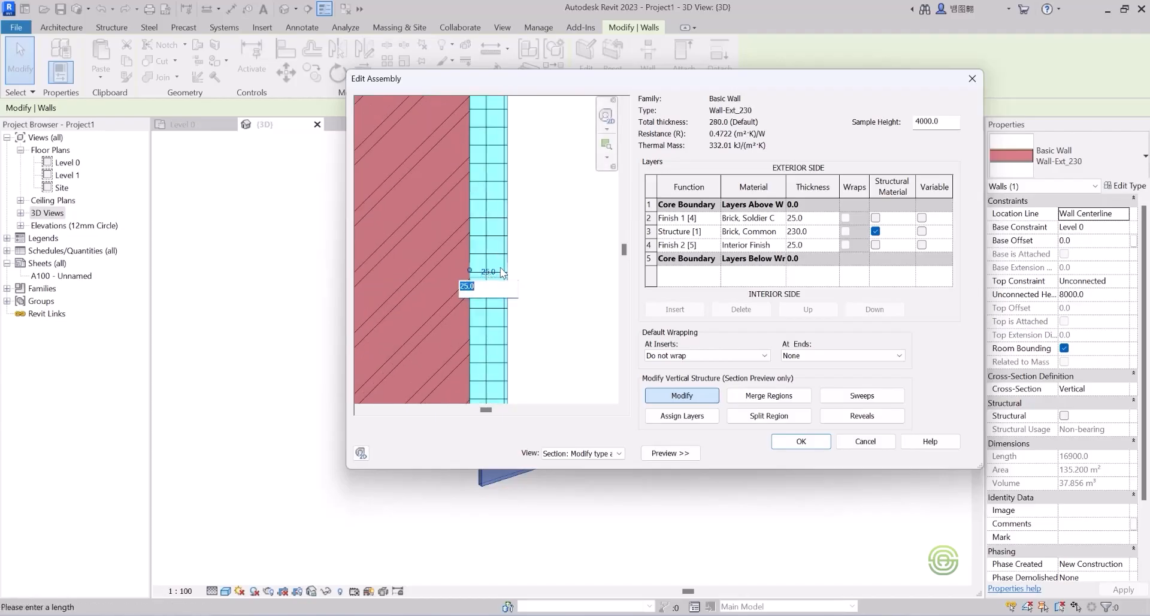
{"action": "left_click", "coordinate": [564, 251]}
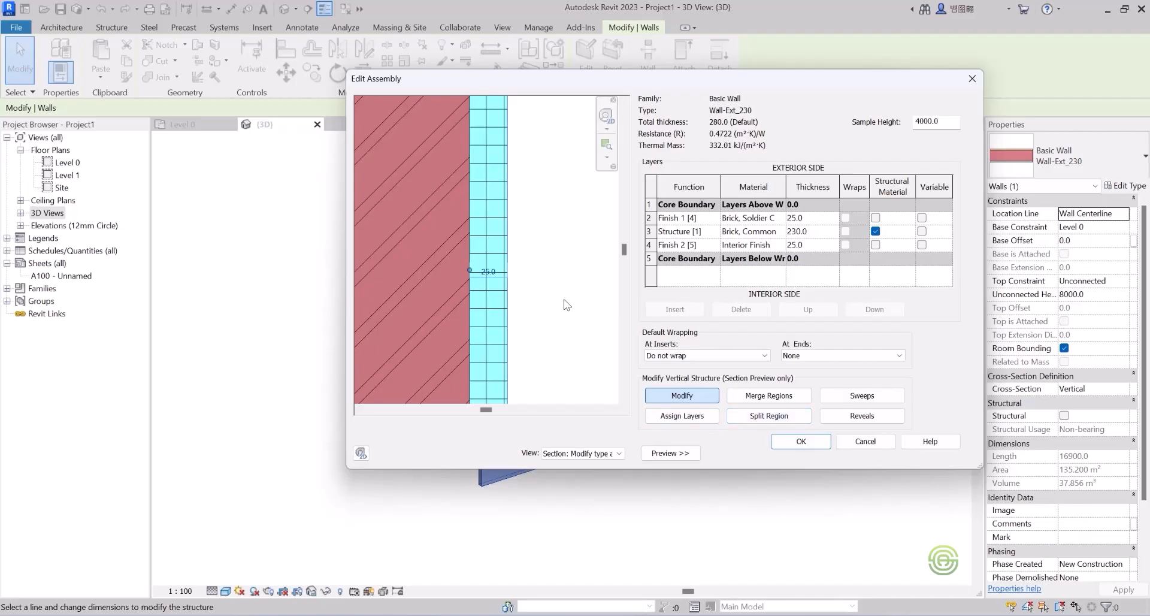
Split the exterior Finish 1 layer horizontally at a height of about 1740 mm with Split Region.
{"action": "scroll", "coordinate": [519, 294], "scroll_direction": "down", "scroll_amount": 3}
{"action": "scroll", "coordinate": [532, 284], "scroll_direction": "down", "scroll_amount": 3}
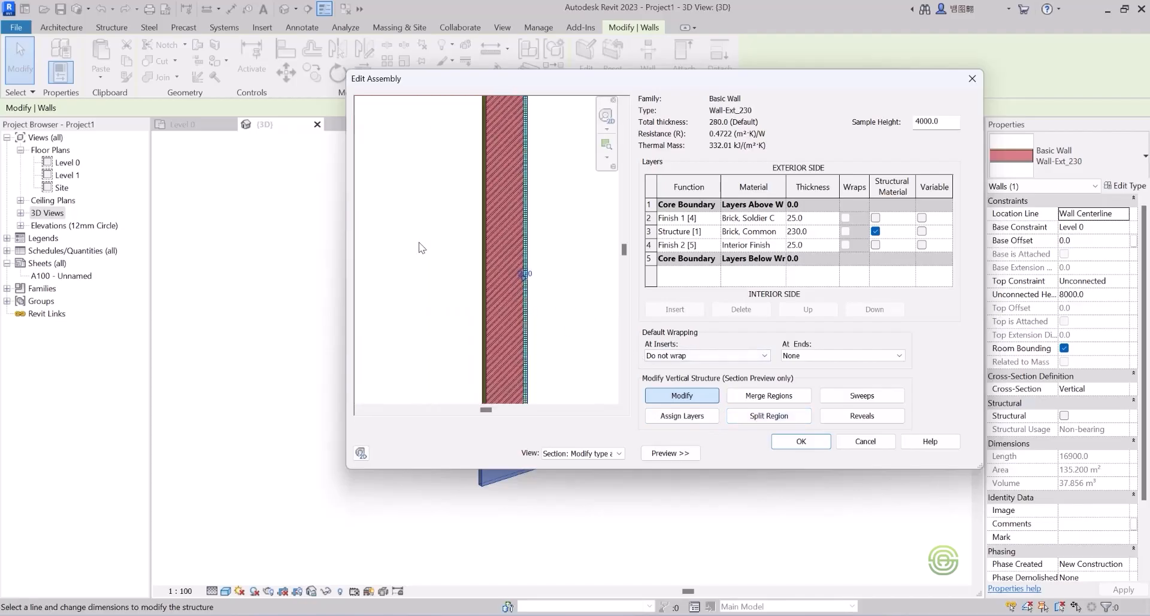
{"action": "scroll", "coordinate": [422, 248], "scroll_direction": "down", "scroll_amount": 2}
{"action": "scroll", "coordinate": [435, 293], "scroll_direction": "up", "scroll_amount": 2}
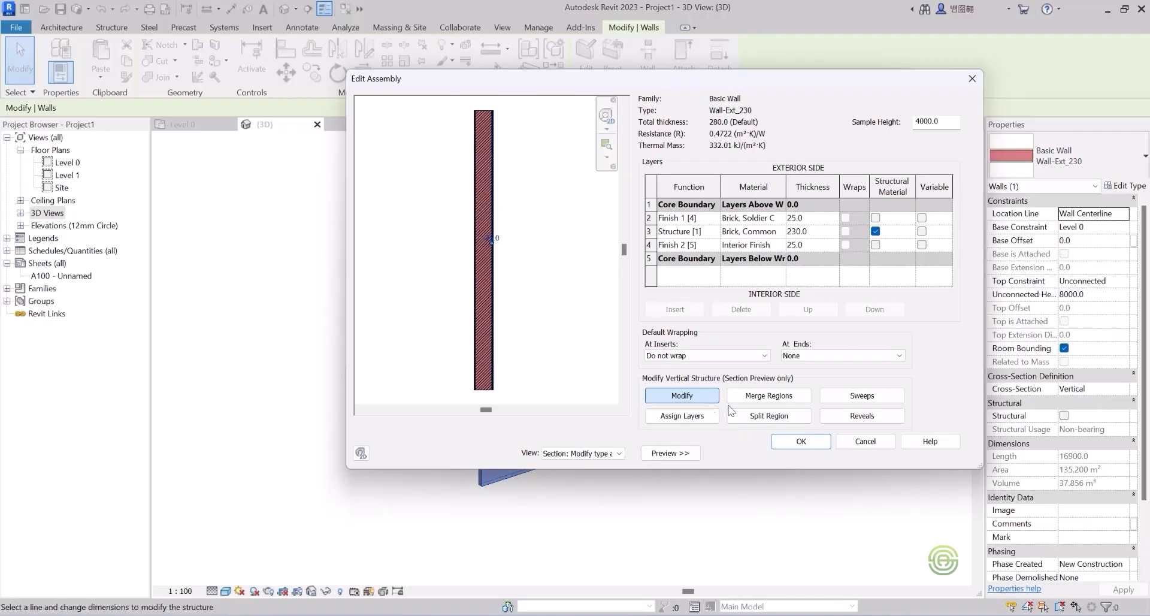
{"action": "left_click", "coordinate": [764, 414]}
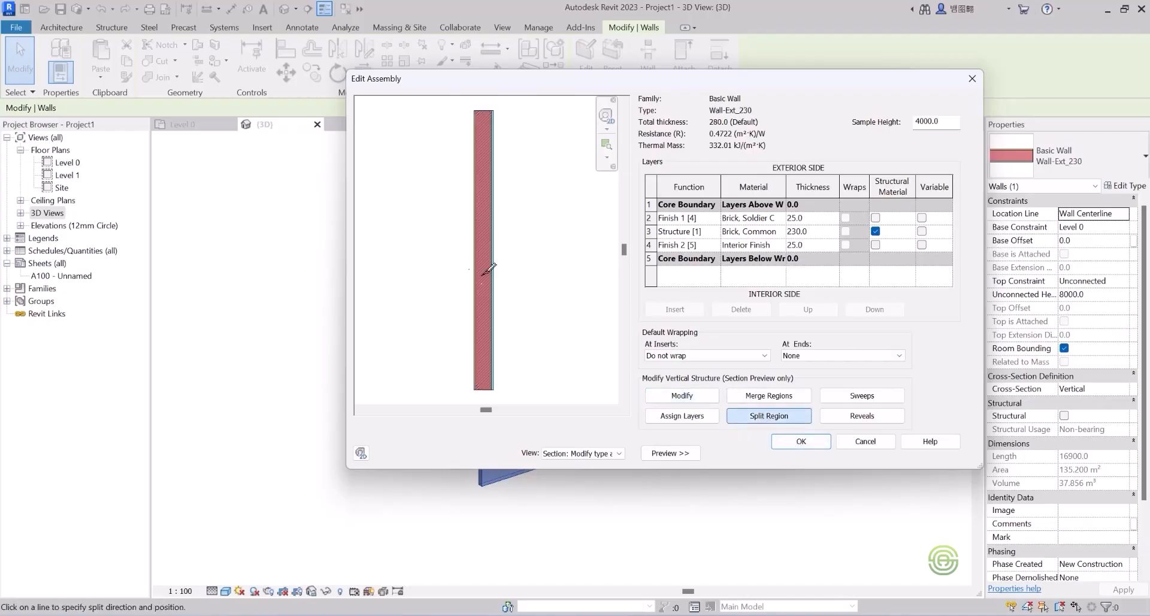
{"action": "scroll", "coordinate": [480, 257], "scroll_direction": "up", "scroll_amount": 4}
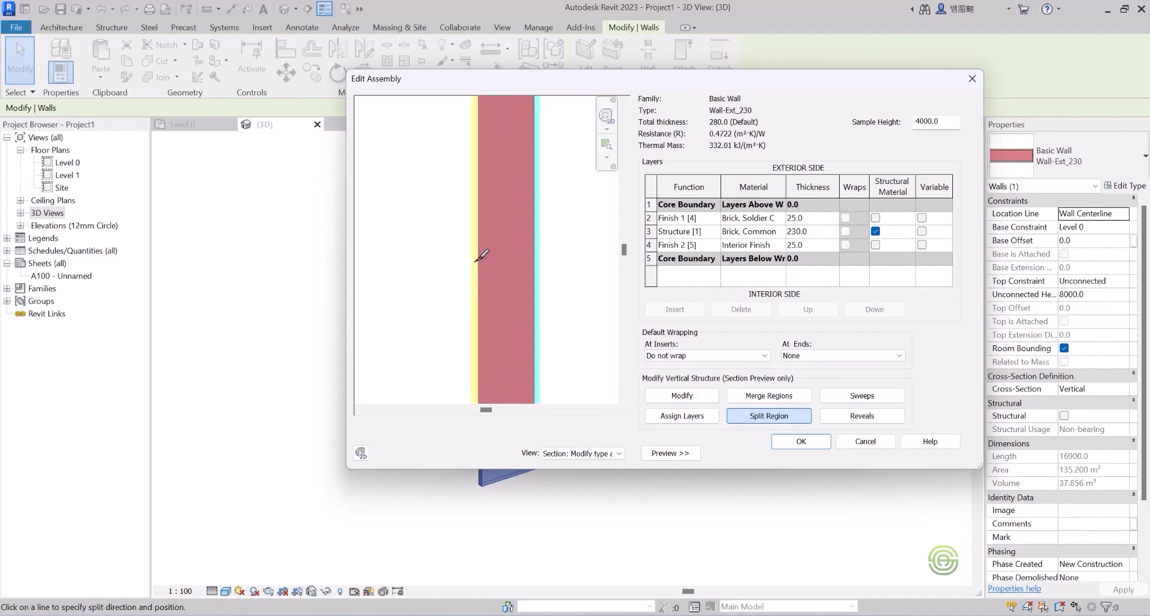
{"action": "scroll", "coordinate": [480, 257], "scroll_direction": "up", "scroll_amount": 2}
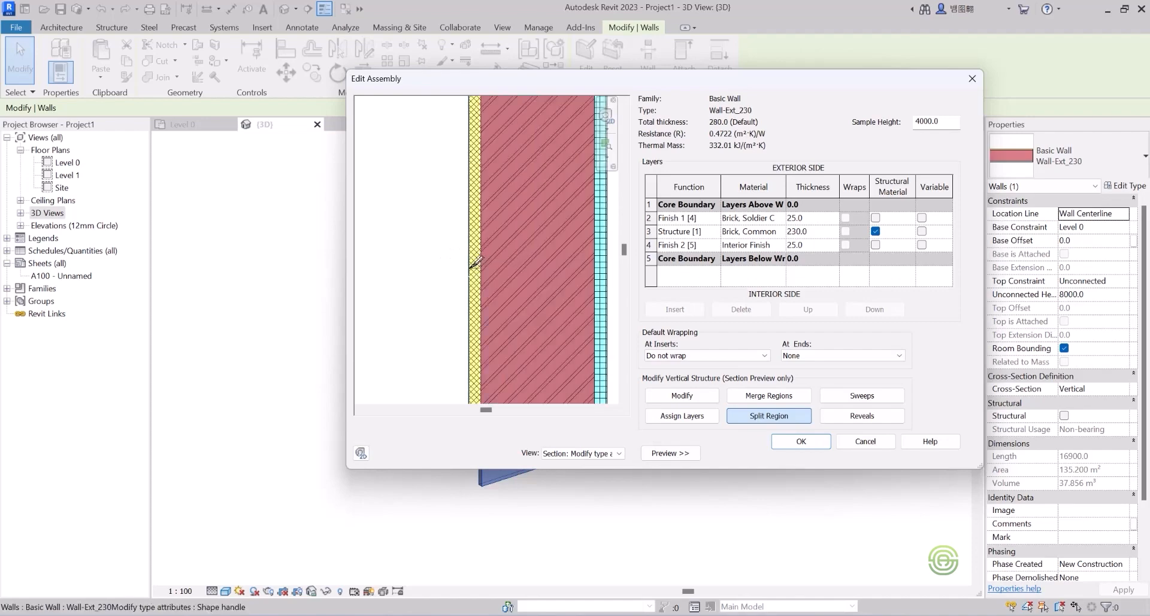
{"action": "scroll", "coordinate": [476, 261], "scroll_direction": "up", "scroll_amount": 3}
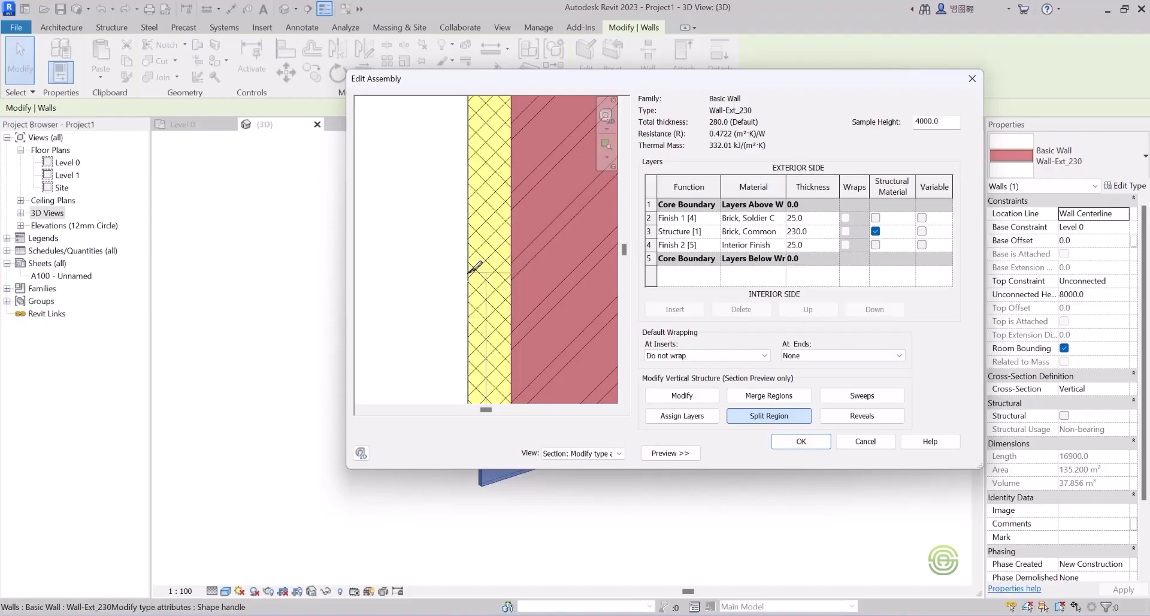
{"action": "scroll", "coordinate": [468, 273], "scroll_direction": "up", "scroll_amount": 1}
{"action": "middle_click_drag", "start_coordinate": [468, 273], "coordinate": [443, 246]}
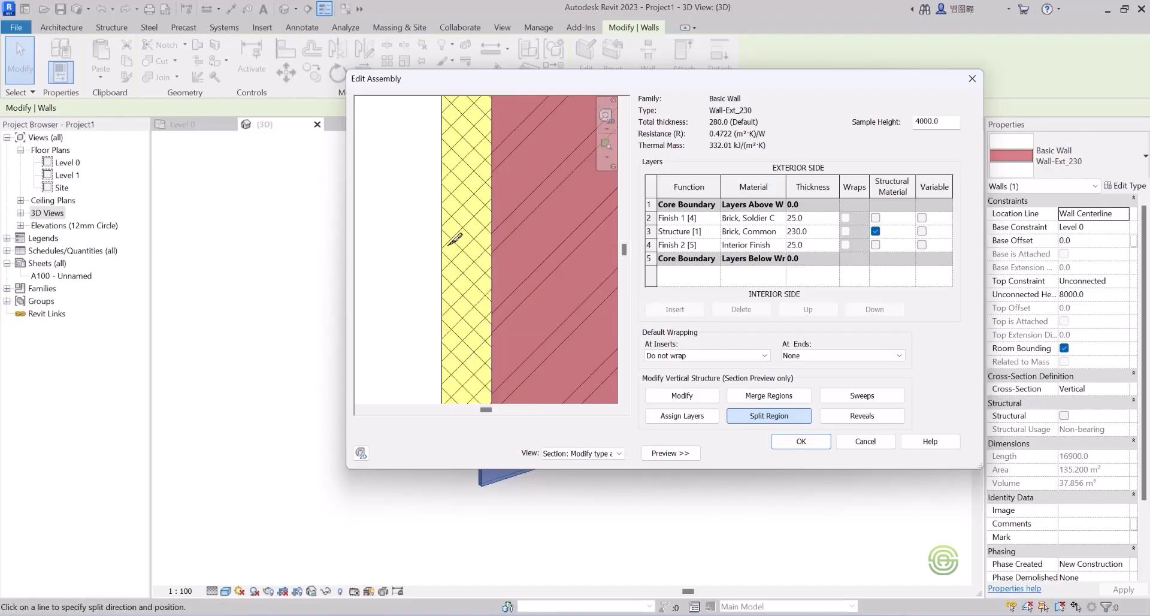
{"action": "left_click", "coordinate": [443, 243]}
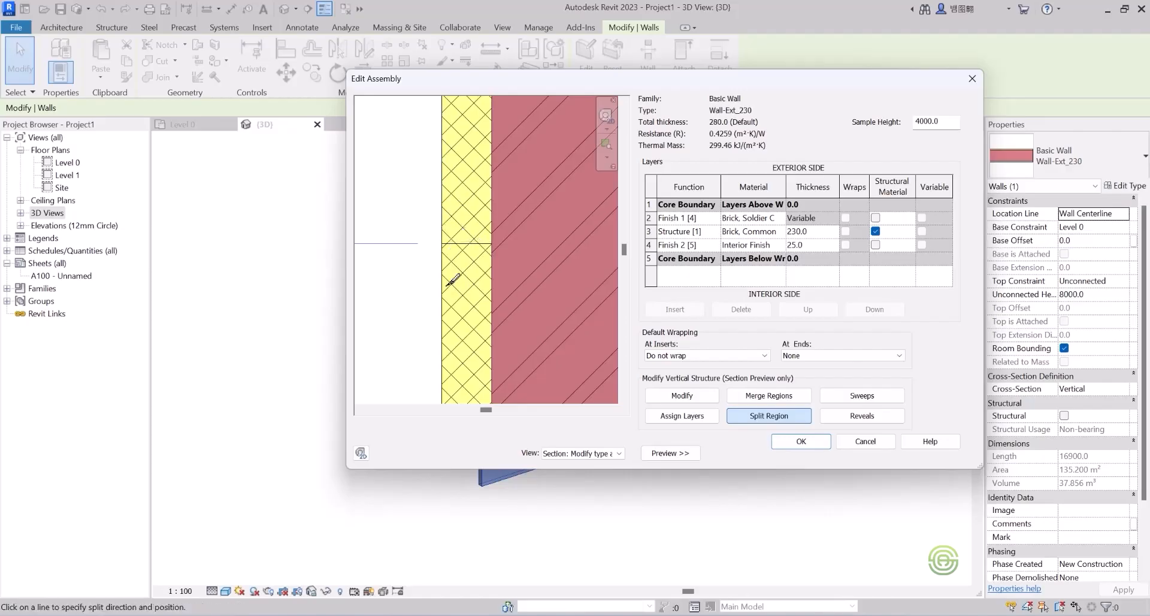
{"action": "left_click", "coordinate": [442, 243]}
{"action": "scroll", "coordinate": [462, 235], "scroll_direction": "down", "scroll_amount": 5}
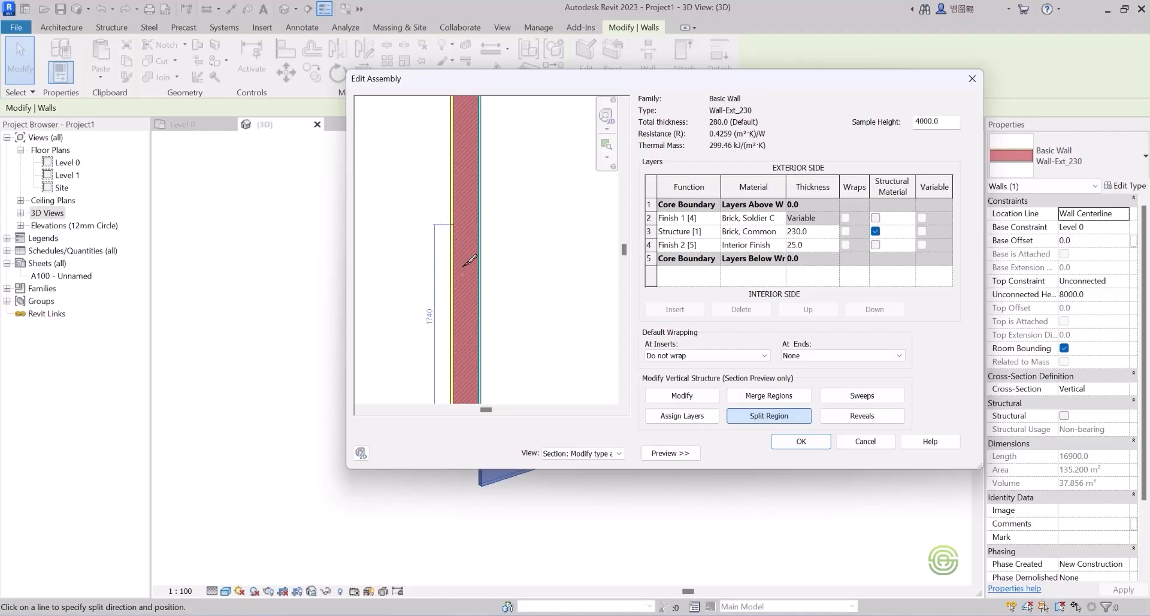
Examine the split border in the exterior finish layer and its height dimension with the Modify tool active.
{"action": "left_click", "coordinate": [681, 395]}
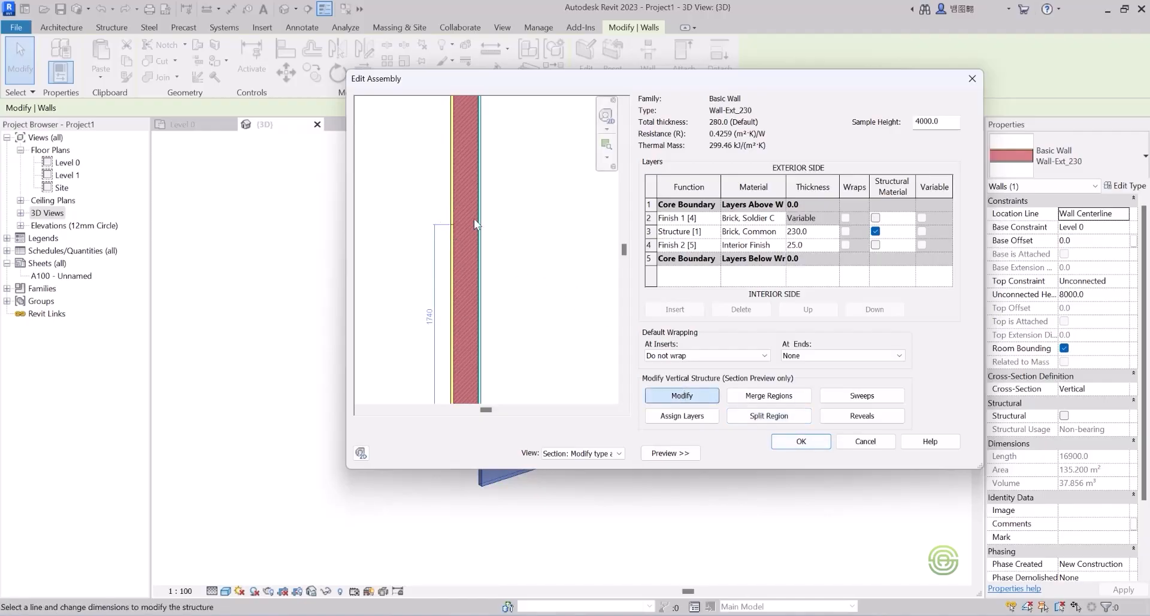
{"action": "scroll", "coordinate": [467, 230], "scroll_direction": "up", "scroll_amount": 5}
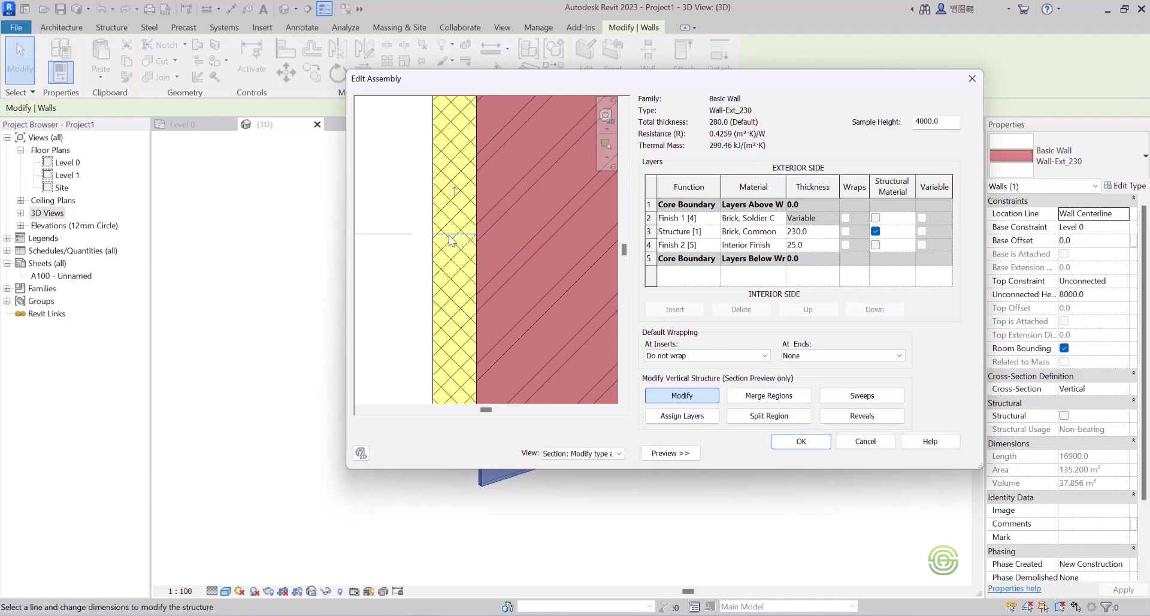
{"action": "scroll", "coordinate": [453, 239], "scroll_direction": "down", "scroll_amount": 5}
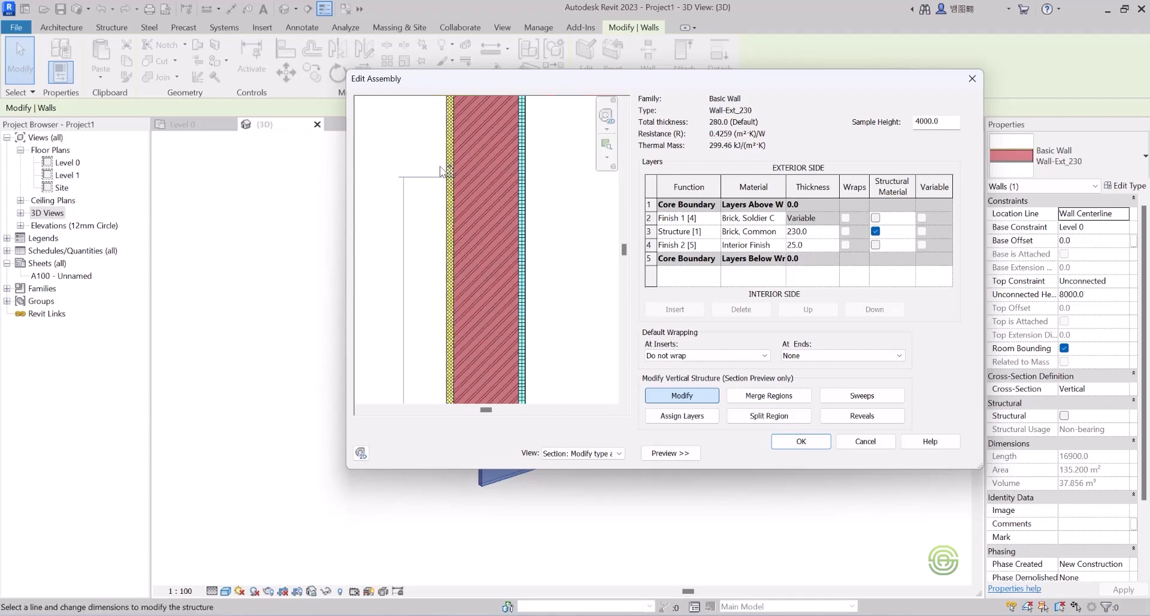
{"action": "scroll", "coordinate": [462, 147], "scroll_direction": "up", "scroll_amount": 5}
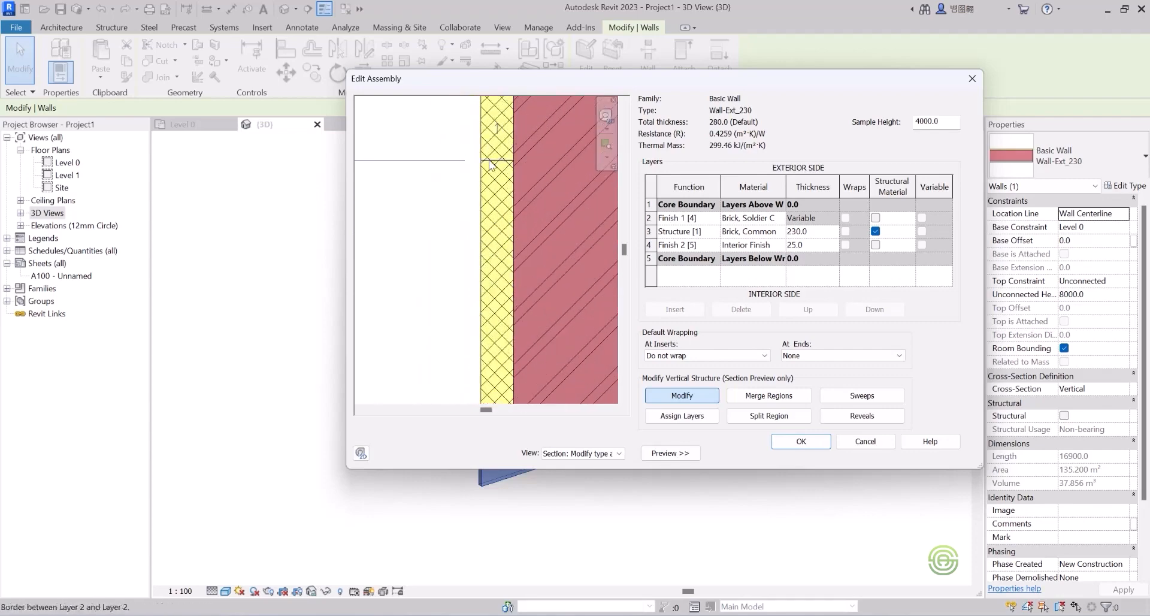
{"action": "scroll", "coordinate": [491, 161], "scroll_direction": "down", "scroll_amount": 5}
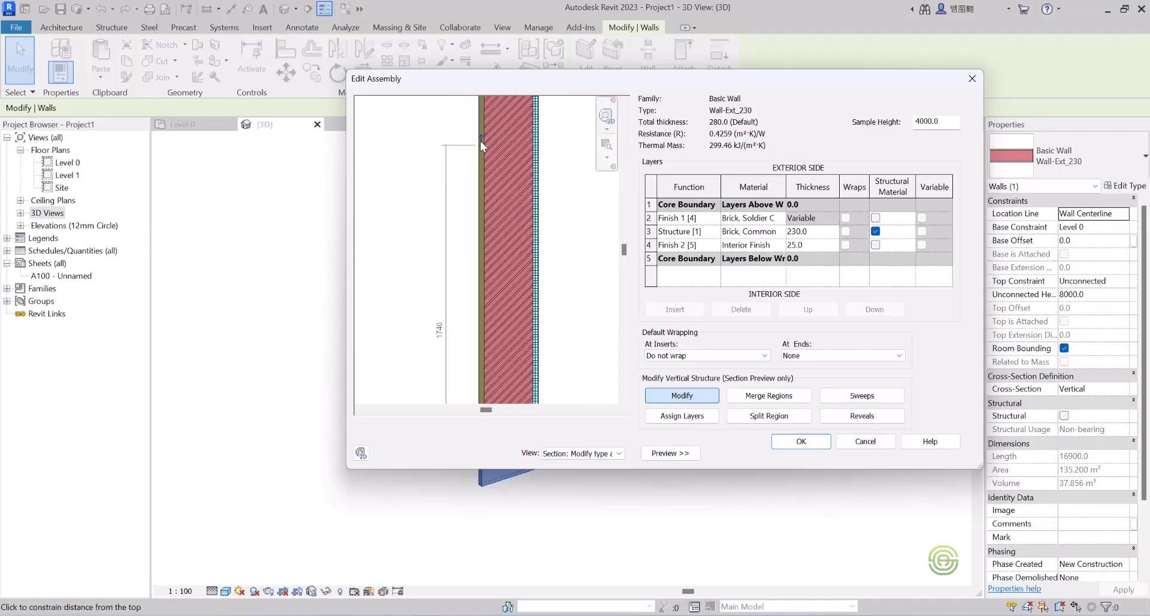
{"action": "scroll", "coordinate": [462, 177], "scroll_direction": "up", "scroll_amount": 4}
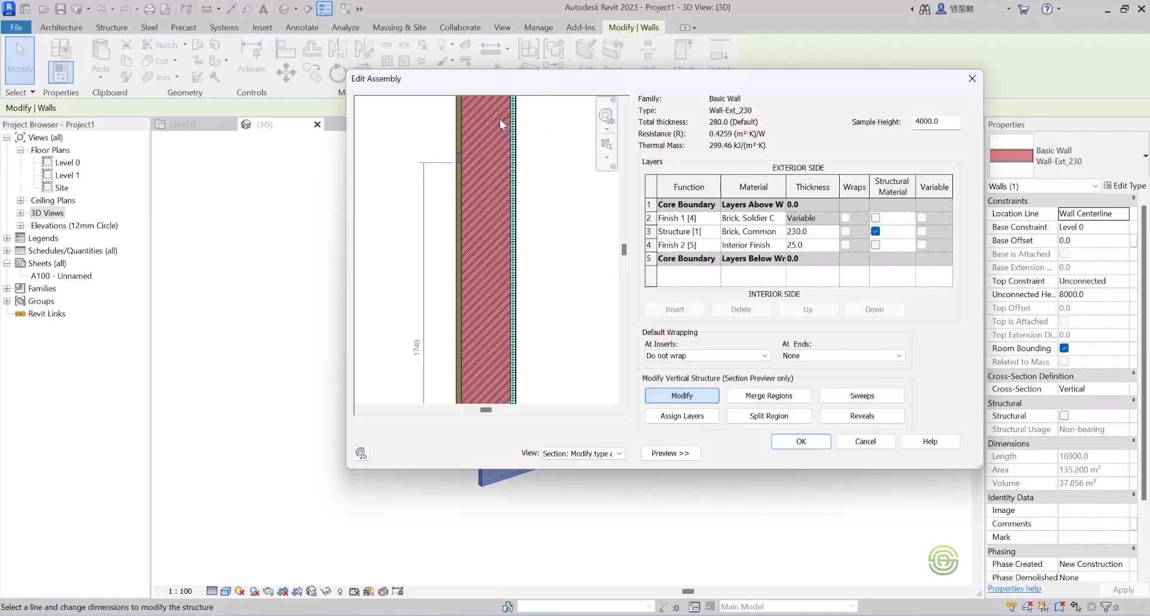
{"action": "left_click", "coordinate": [756, 417]}
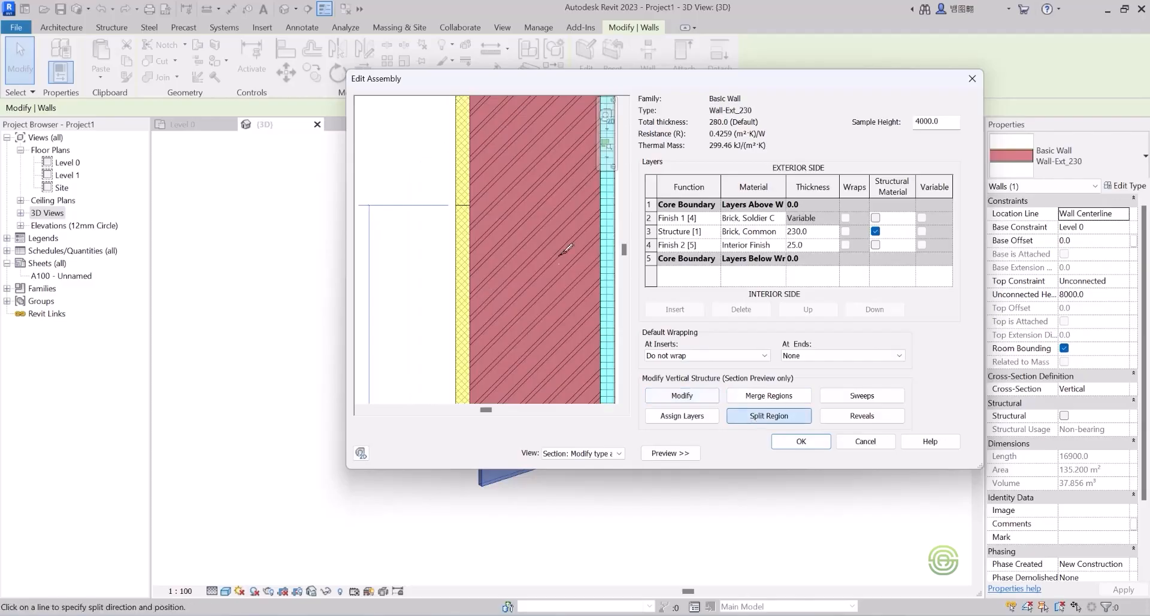
{"action": "scroll", "coordinate": [457, 183], "scroll_direction": "up", "scroll_amount": 2}
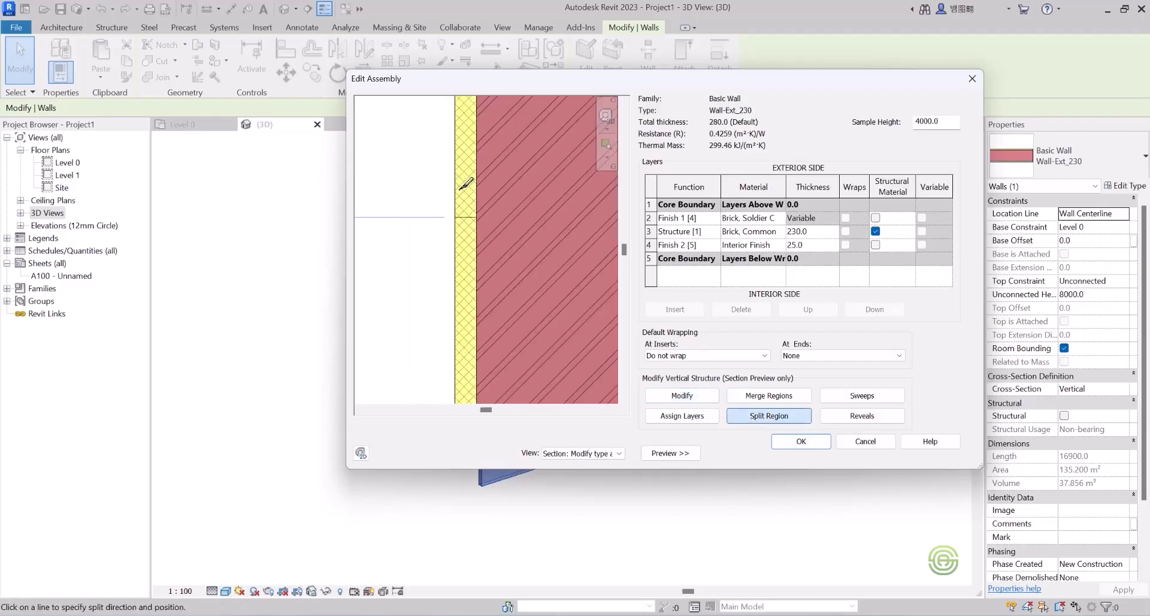
{"action": "scroll", "coordinate": [497, 306], "scroll_direction": "down", "scroll_amount": 3}
{"action": "scroll", "coordinate": [463, 194], "scroll_direction": "up", "scroll_amount": 1}
{"action": "scroll", "coordinate": [463, 195], "scroll_direction": "up", "scroll_amount": 1}
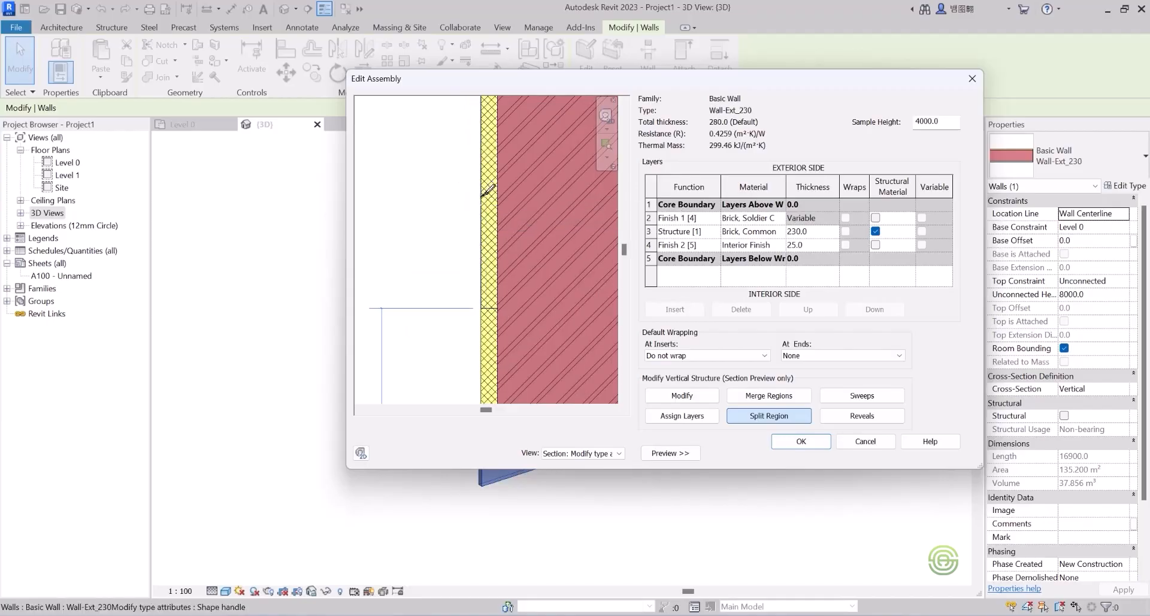
{"action": "scroll", "coordinate": [485, 192], "scroll_direction": "up", "scroll_amount": 2}
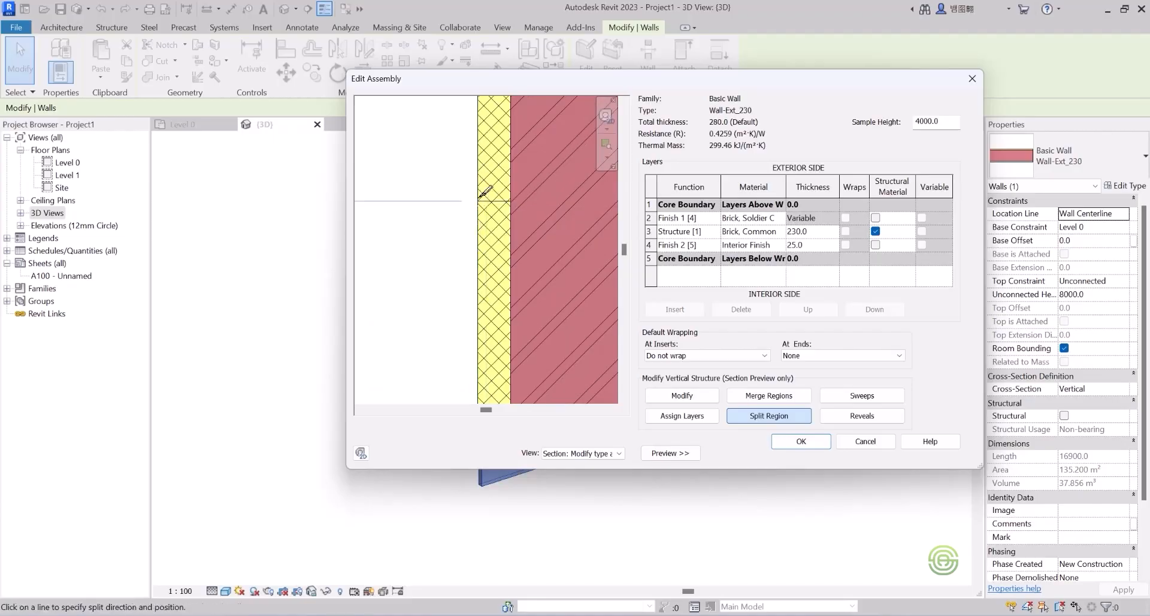
{"action": "scroll", "coordinate": [490, 201], "scroll_direction": "up", "scroll_amount": 2}
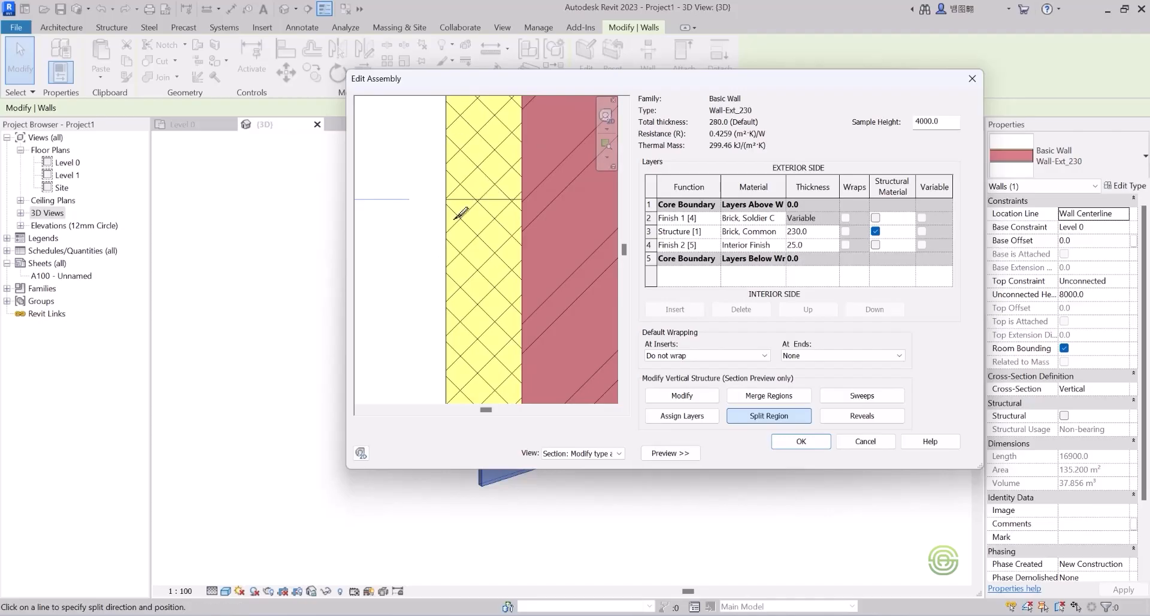
{"action": "left_click", "coordinate": [683, 394]}
{"action": "scroll", "coordinate": [452, 174], "scroll_direction": "down", "scroll_amount": 4}
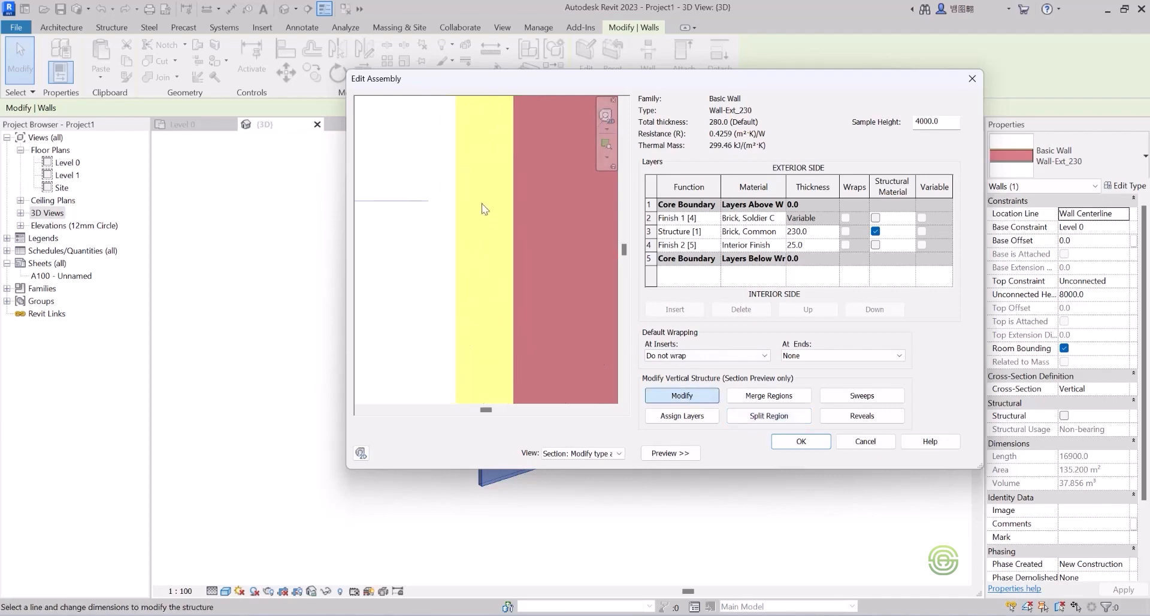
Inspect the exterior finish layer around its two split borders and the region between them in the section preview.
{"action": "scroll", "coordinate": [452, 174], "scroll_direction": "up", "scroll_amount": 5}
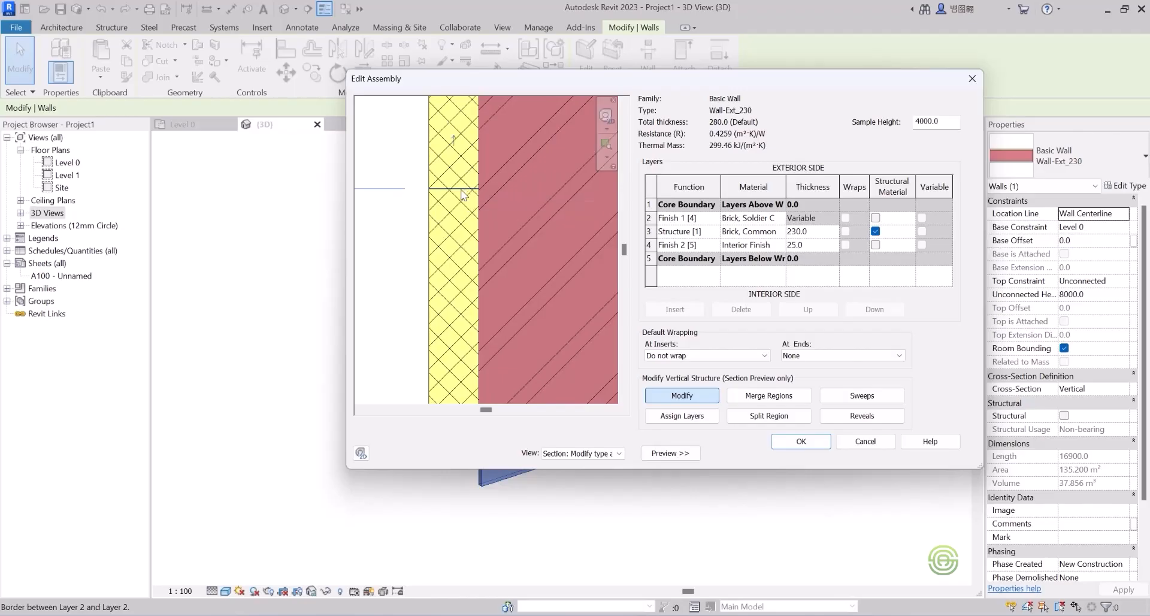
{"action": "scroll", "coordinate": [446, 182], "scroll_direction": "down", "scroll_amount": 3}
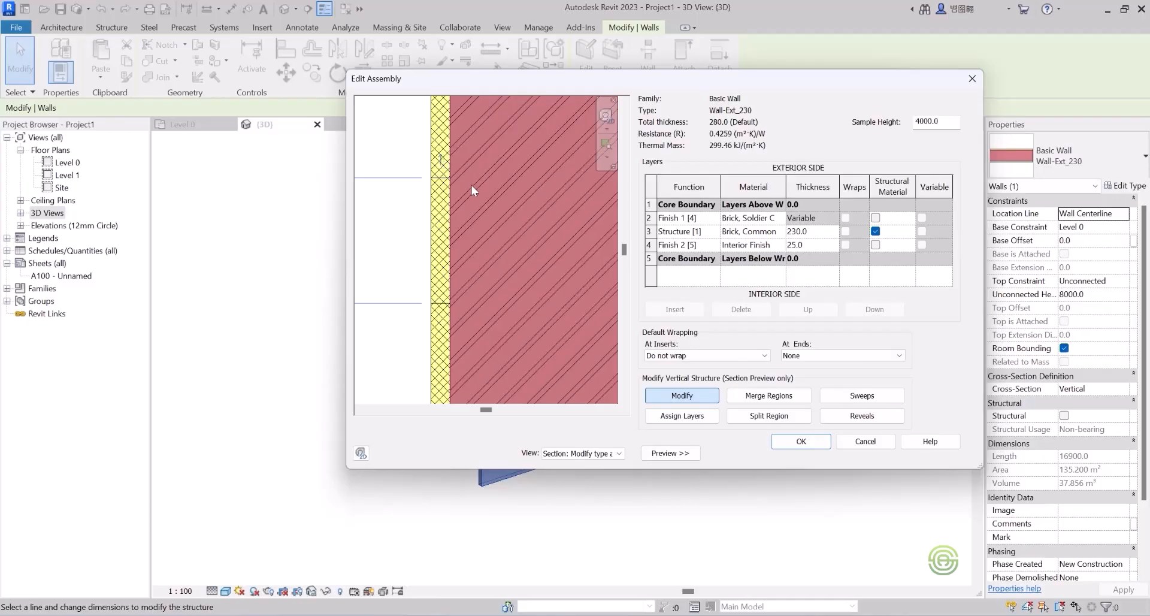
{"action": "scroll", "coordinate": [470, 179], "scroll_direction": "down", "scroll_amount": 2}
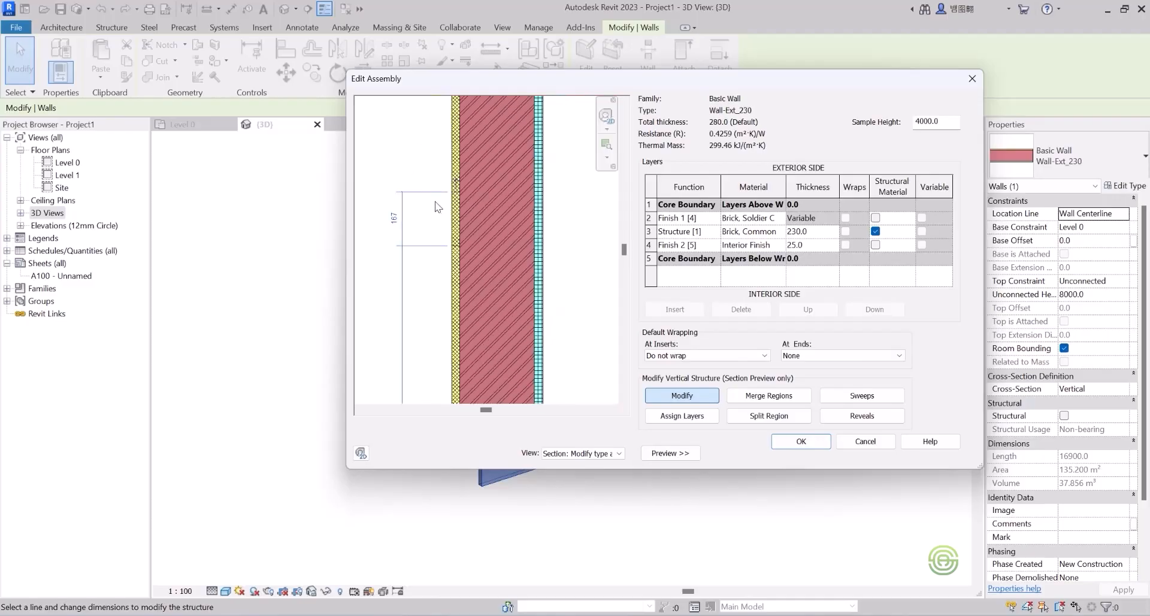
{"action": "scroll", "coordinate": [436, 207], "scroll_direction": "up", "scroll_amount": 1}
{"action": "scroll", "coordinate": [447, 191], "scroll_direction": "up", "scroll_amount": 1}
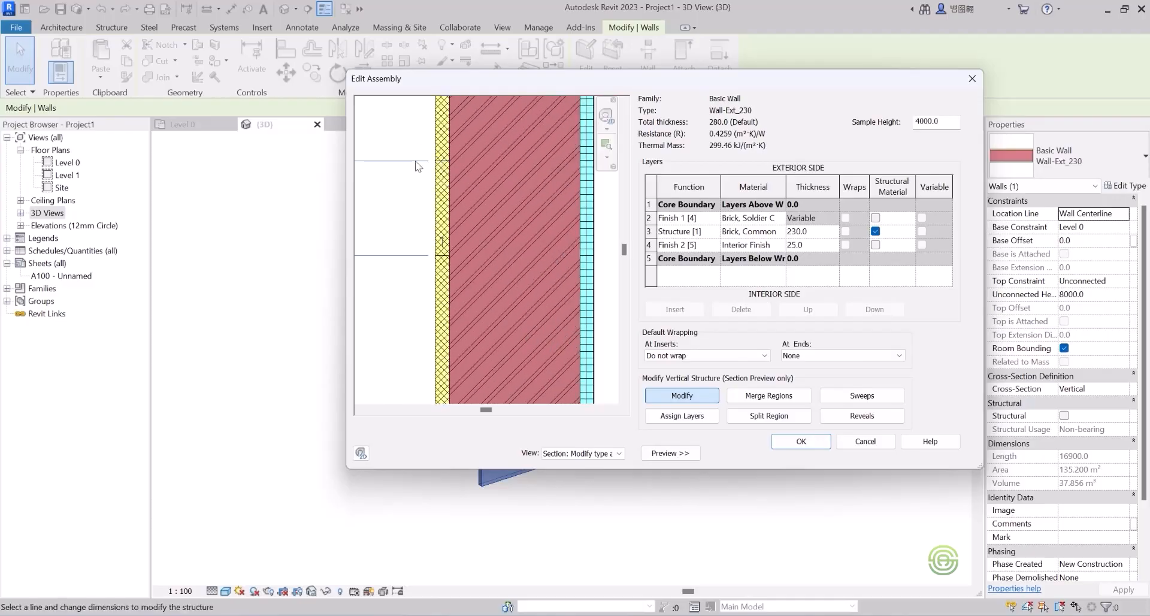
{"action": "scroll", "coordinate": [440, 153], "scroll_direction": "up", "scroll_amount": 1}
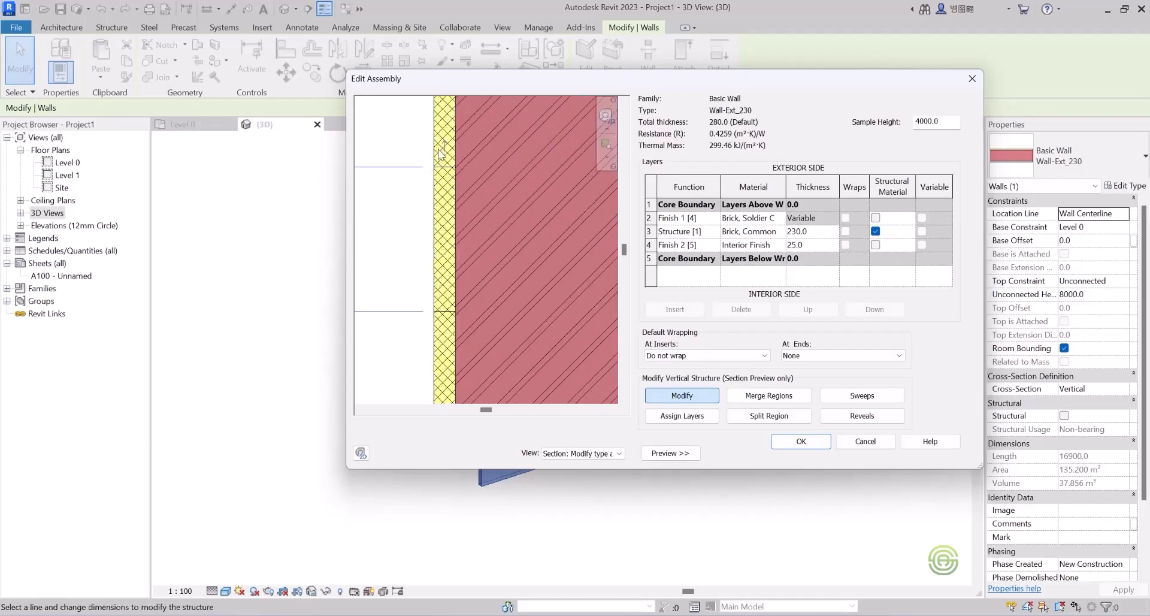
{"action": "scroll", "coordinate": [482, 218], "scroll_direction": "down", "scroll_amount": 2}
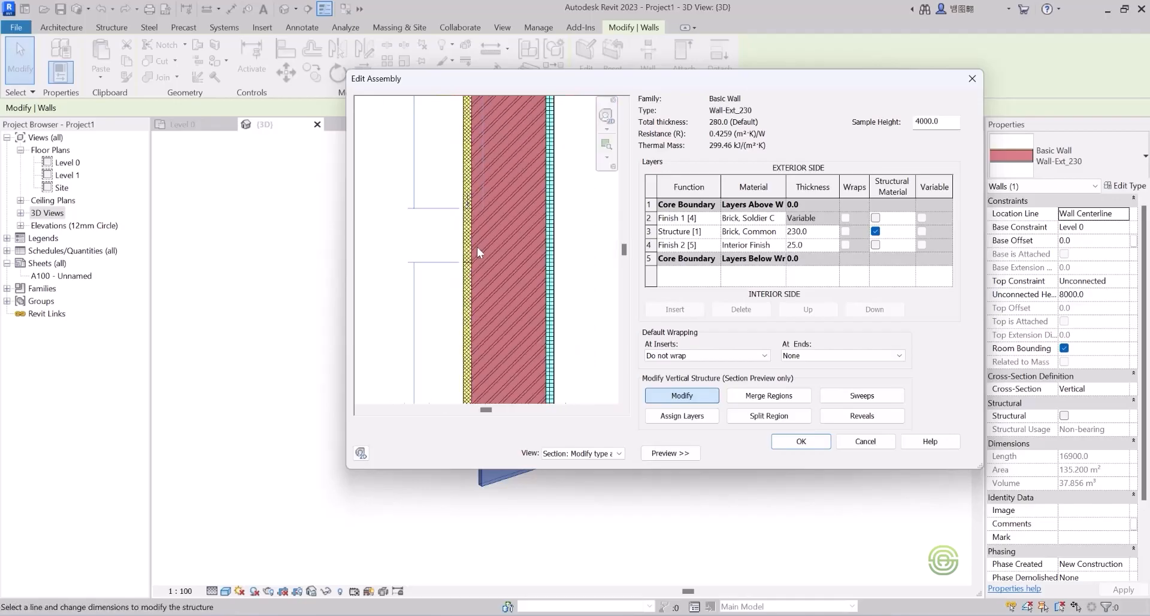
{"action": "scroll", "coordinate": [472, 239], "scroll_direction": "up", "scroll_amount": 3}
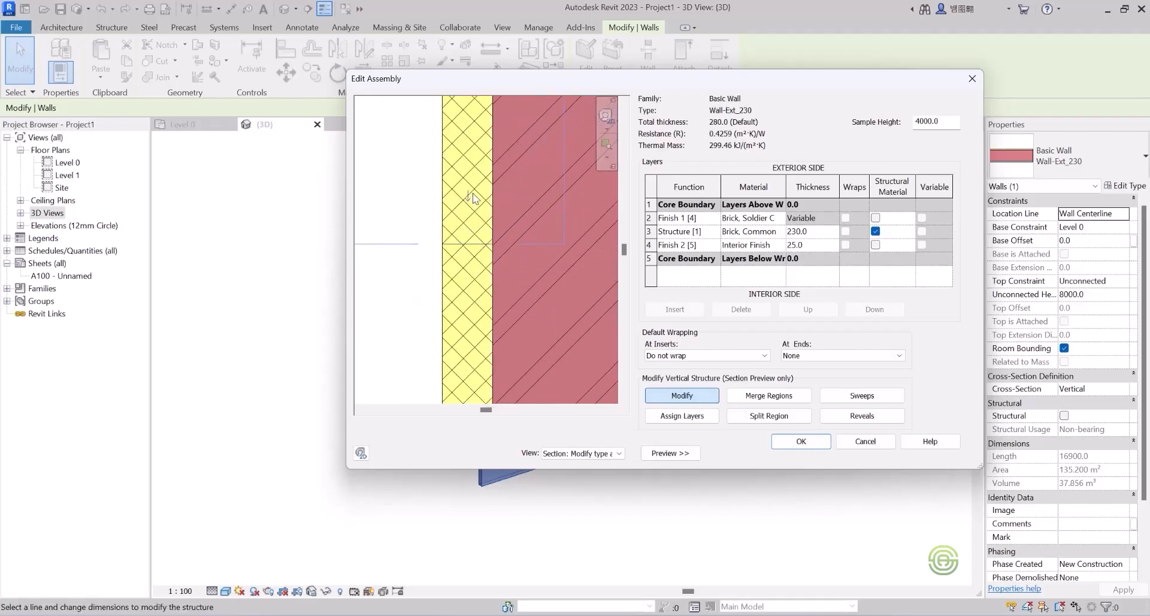
{"action": "scroll", "coordinate": [467, 201], "scroll_direction": "down", "scroll_amount": 2}
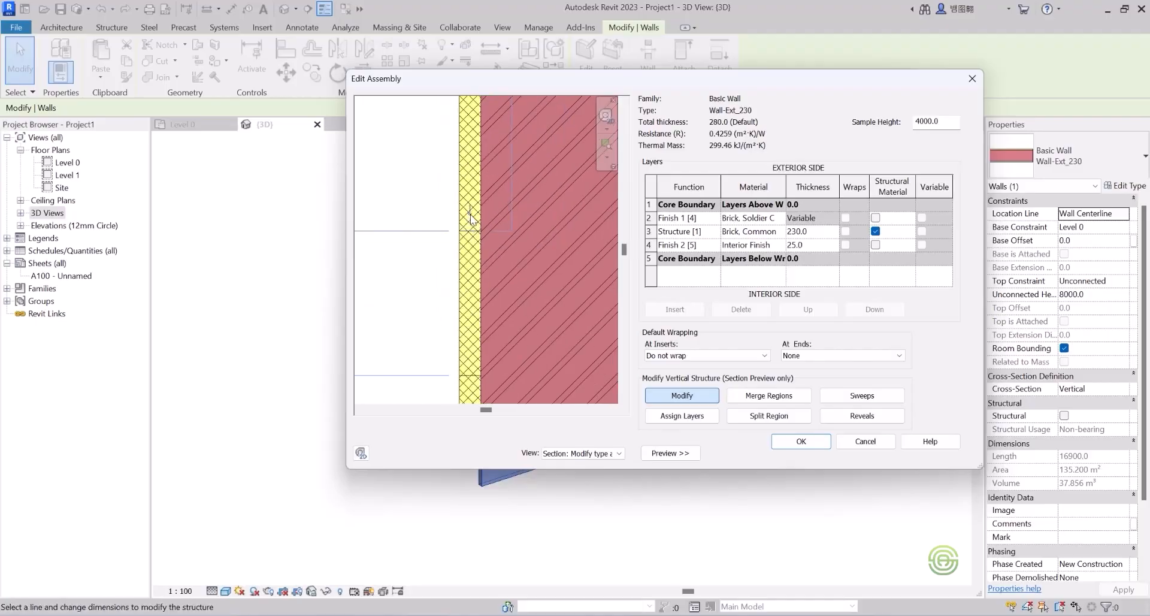
{"action": "scroll", "coordinate": [472, 215], "scroll_direction": "down", "scroll_amount": 2}
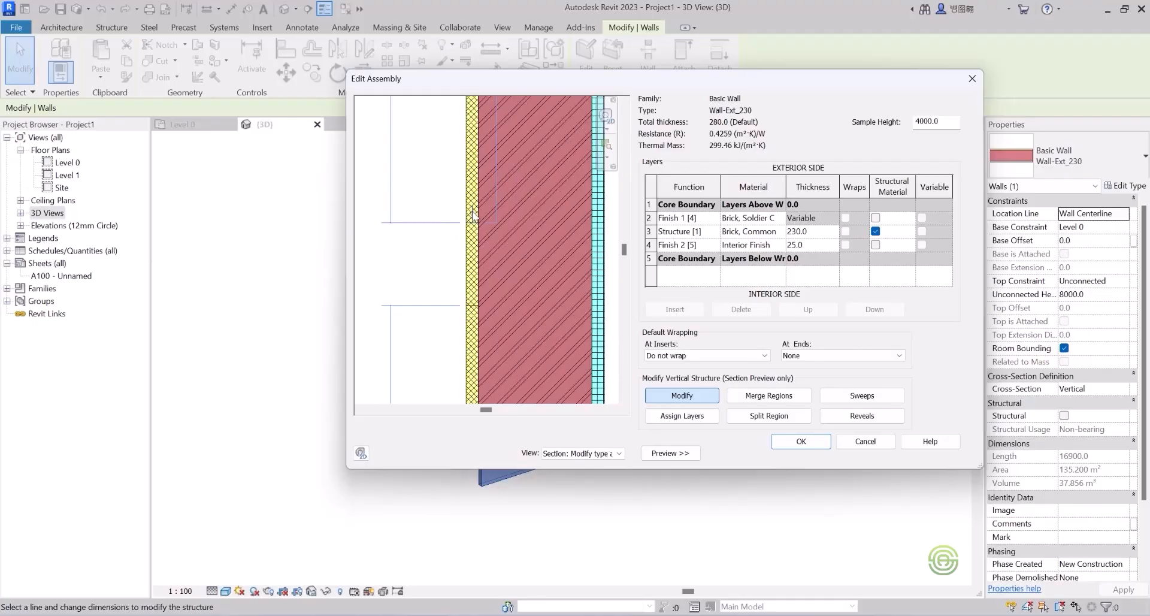
{"action": "scroll", "coordinate": [473, 217], "scroll_direction": "up", "scroll_amount": 2}
{"action": "scroll", "coordinate": [473, 211], "scroll_direction": "up", "scroll_amount": 2}
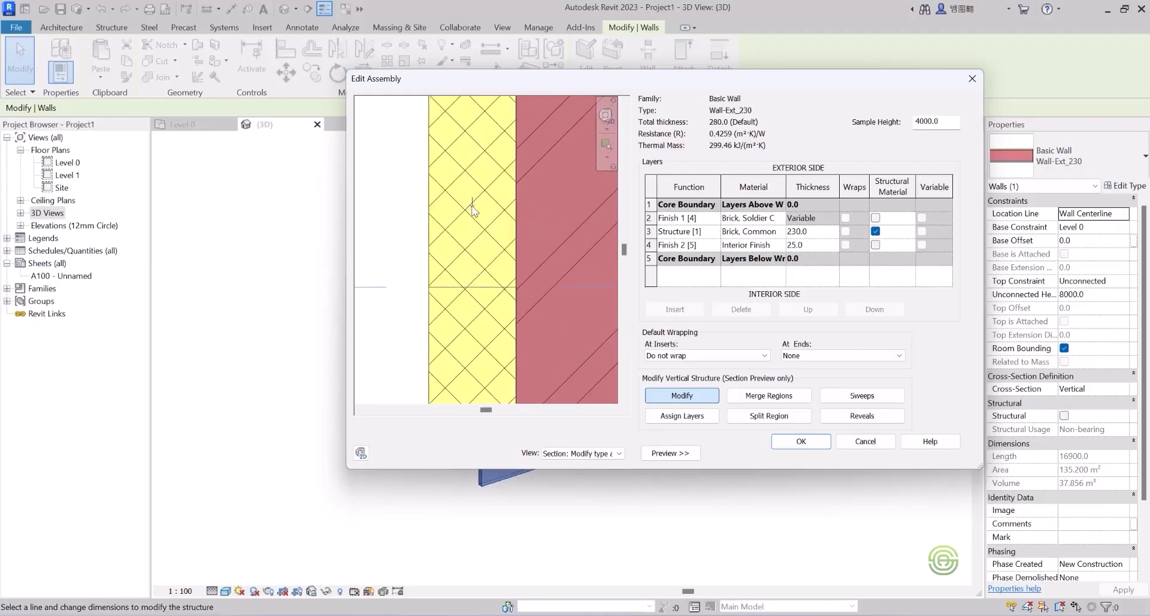
{"action": "scroll", "coordinate": [473, 211], "scroll_direction": "down", "scroll_amount": 2}
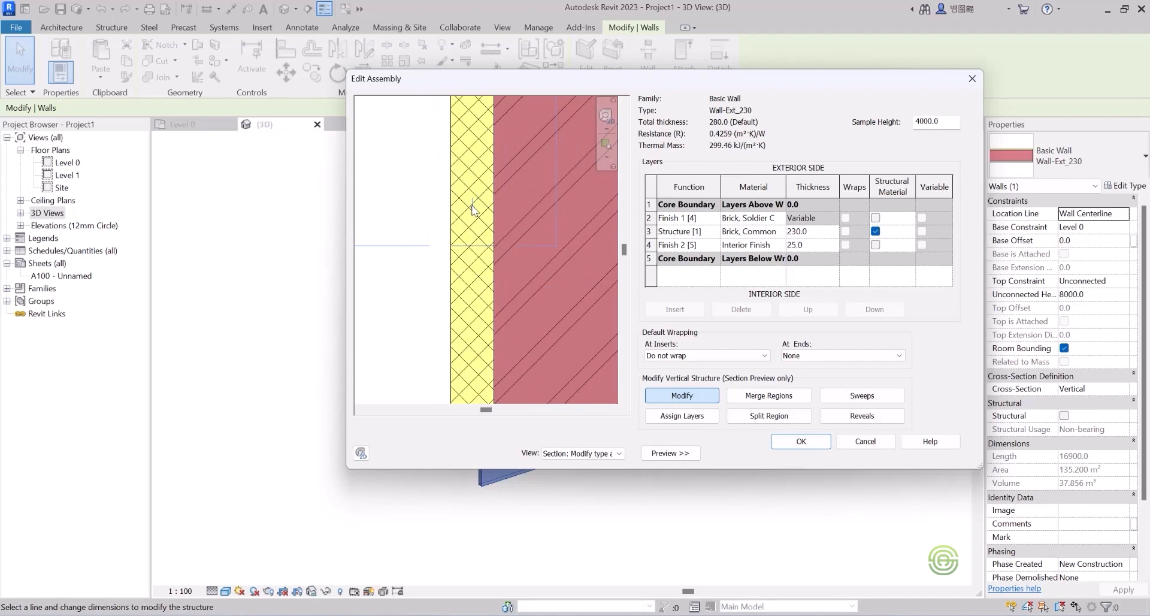
{"action": "scroll", "coordinate": [473, 210], "scroll_direction": "down", "scroll_amount": 3}
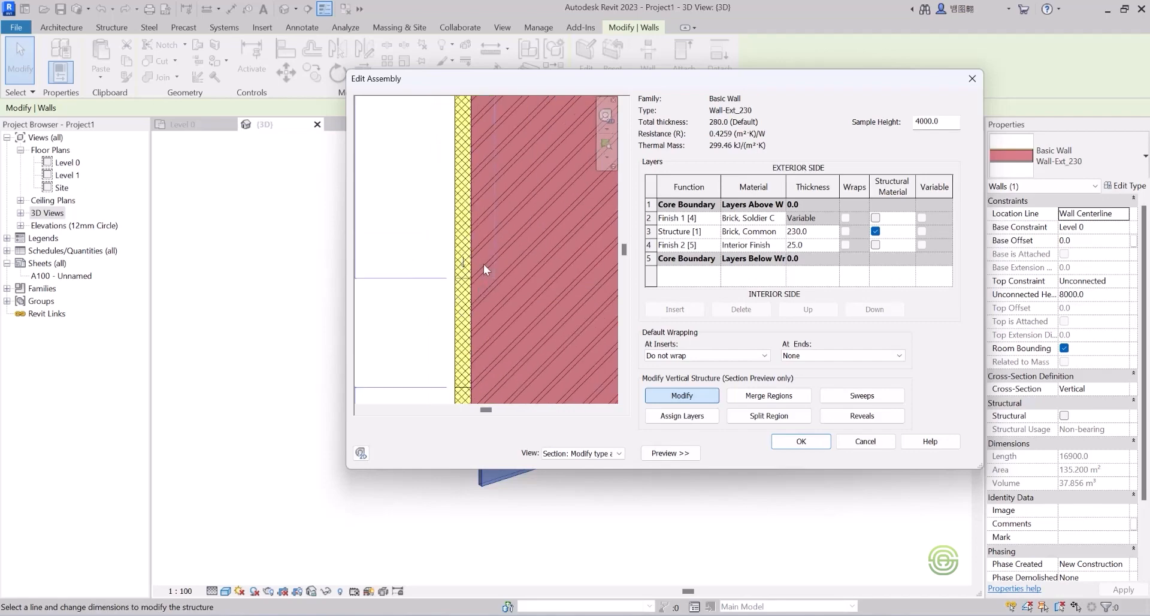
Set the upper split border's distance from the top of the wall to 2000 through its dimension.
{"action": "scroll", "coordinate": [461, 274], "scroll_direction": "down", "scroll_amount": 3}
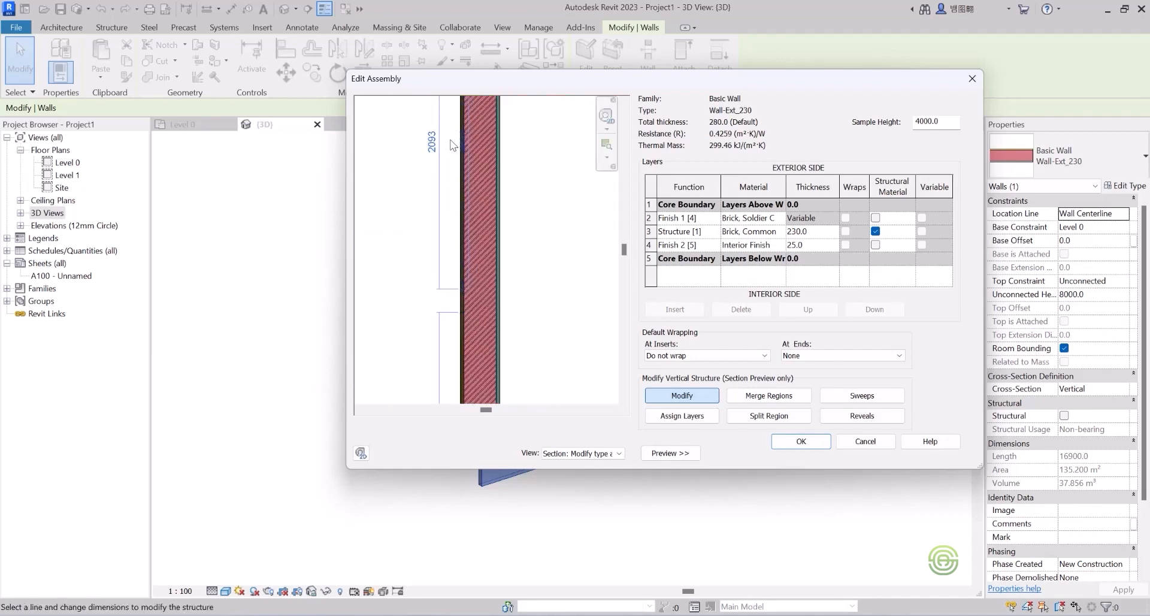
{"action": "scroll", "coordinate": [476, 159], "scroll_direction": "up", "scroll_amount": 5}
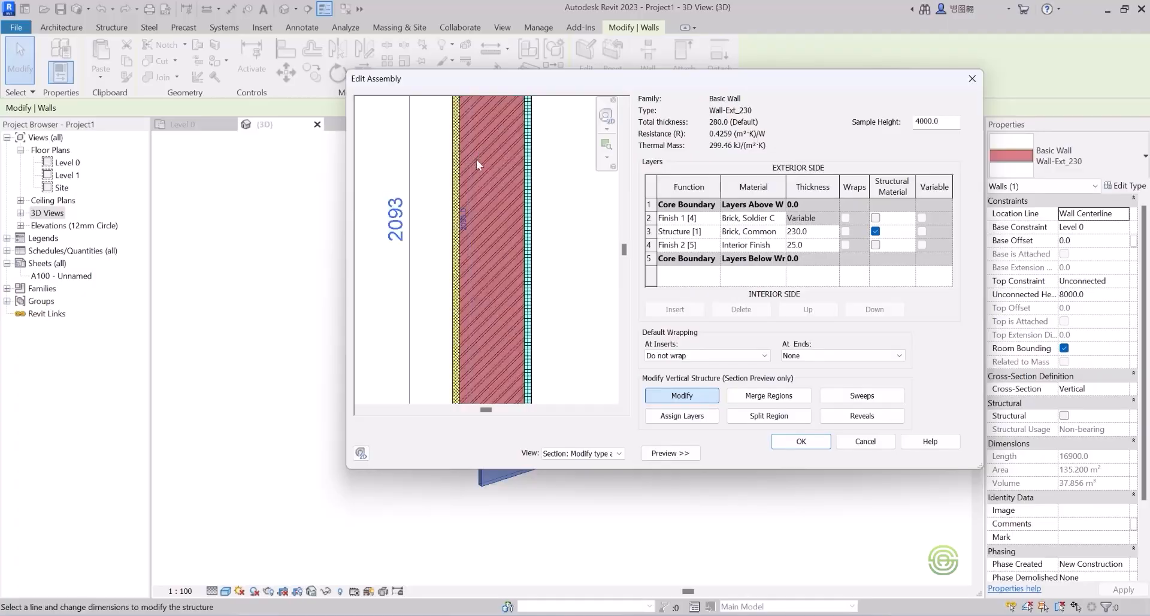
{"action": "left_click", "coordinate": [458, 215]}
{"action": "type", "text": "2000"}
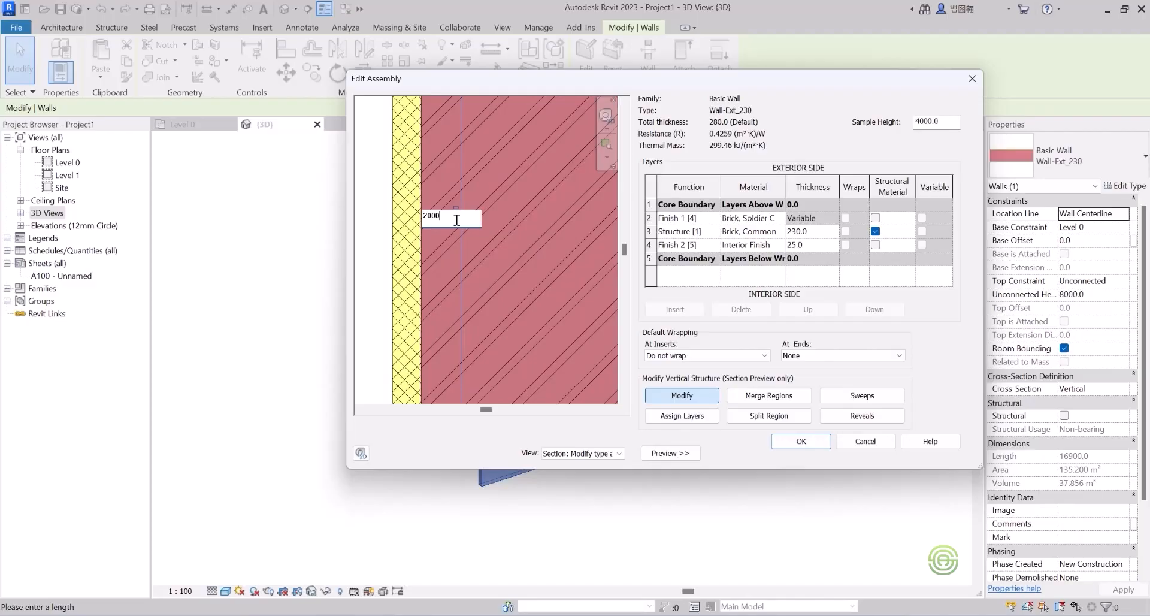
{"action": "key", "text": "Return"}
{"action": "scroll", "coordinate": [440, 229], "scroll_direction": "down", "scroll_amount": 6}
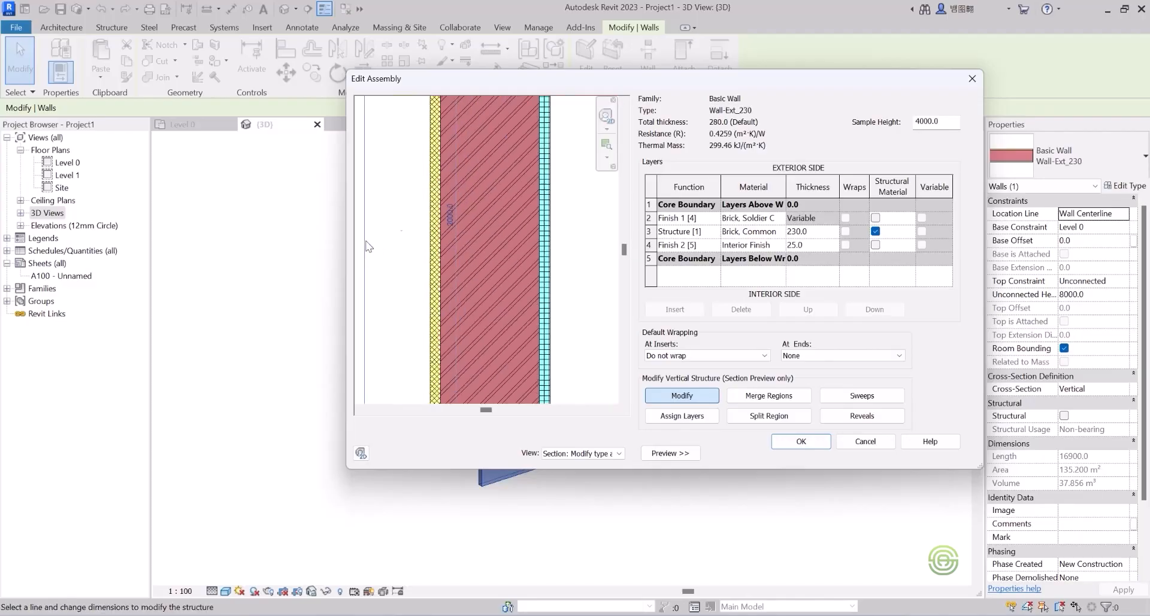
Check the positions and dimensions of both split borders along the wall's height in the section preview.
{"action": "scroll", "coordinate": [445, 315], "scroll_direction": "up", "scroll_amount": 3}
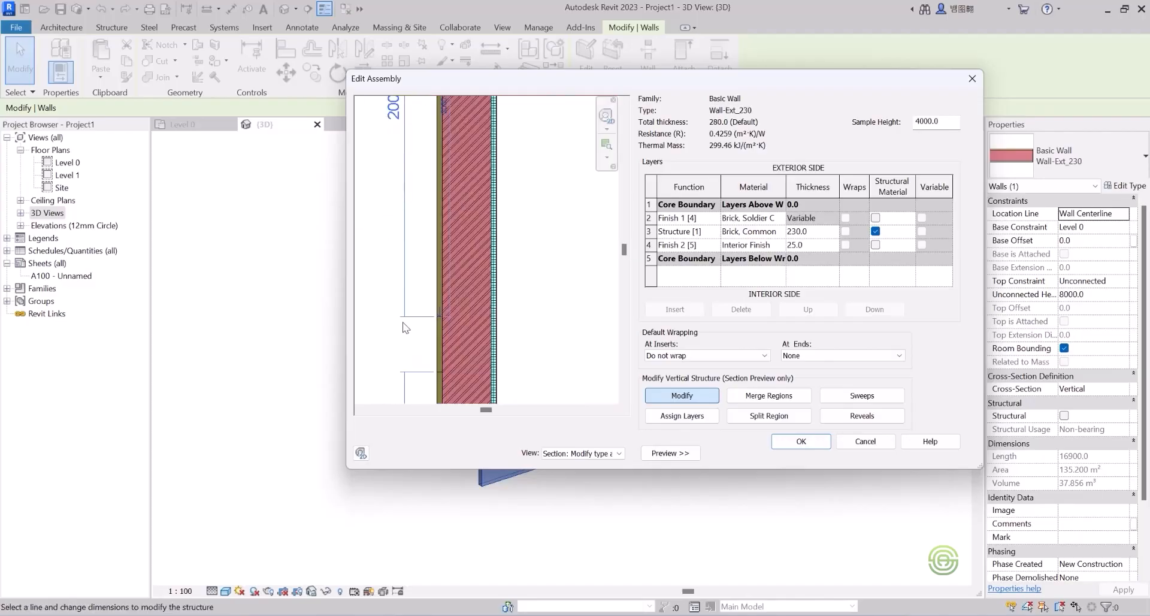
{"action": "scroll", "coordinate": [442, 316], "scroll_direction": "up", "scroll_amount": 5}
{"action": "scroll", "coordinate": [443, 245], "scroll_direction": "down", "scroll_amount": 5}
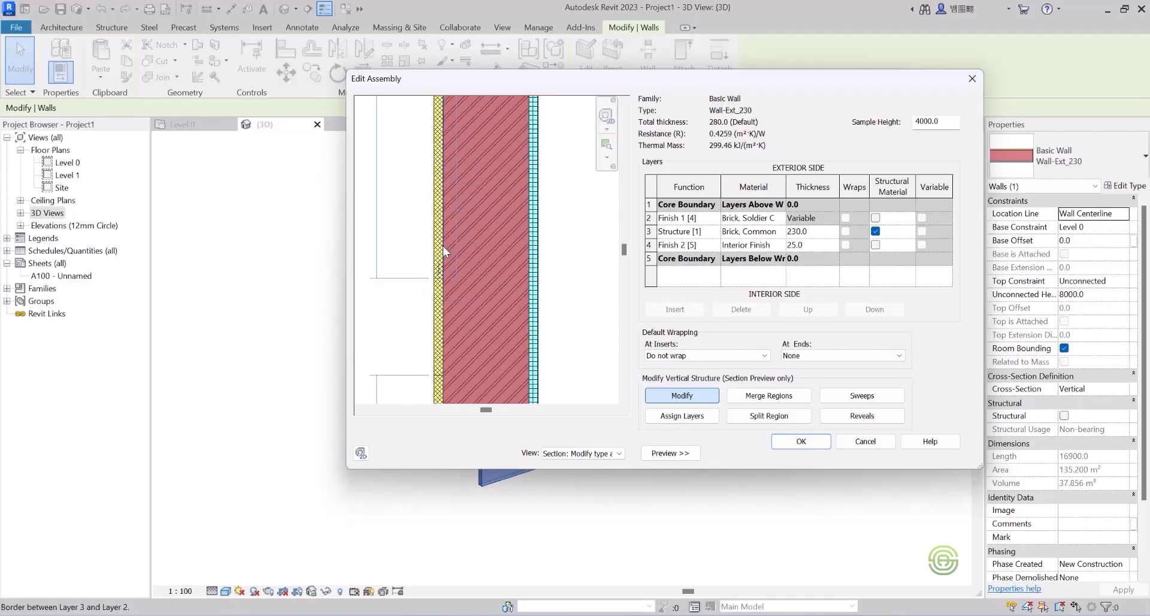
{"action": "middle_click_drag", "start_coordinate": [457, 314], "coordinate": [493, 218]}
{"action": "scroll", "coordinate": [493, 224], "scroll_direction": "down", "scroll_amount": 4}
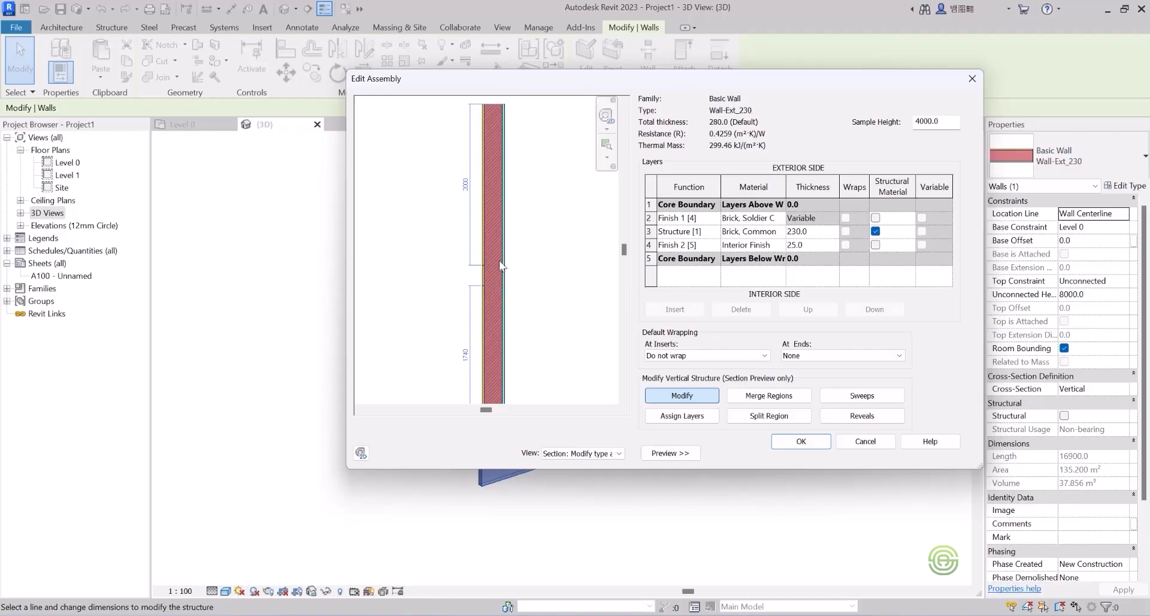
{"action": "scroll", "coordinate": [502, 245], "scroll_direction": "down", "scroll_amount": 3}
{"action": "scroll", "coordinate": [491, 358], "scroll_direction": "up", "scroll_amount": 4}
{"action": "scroll", "coordinate": [499, 190], "scroll_direction": "up", "scroll_amount": 4}
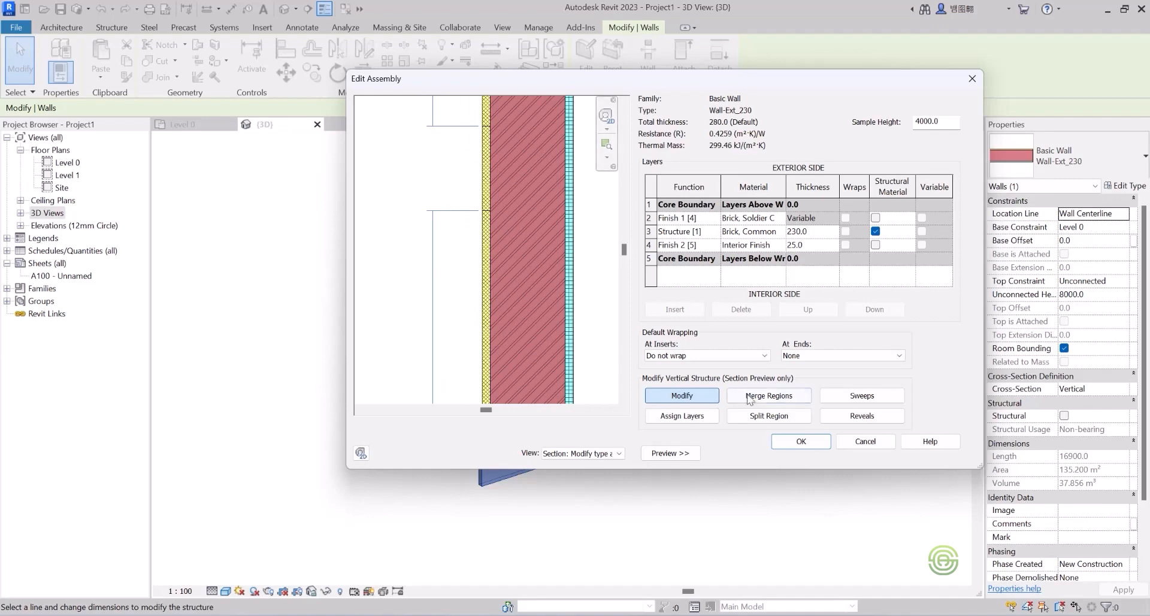
Merge the exterior Finish 1 regions above and below the lower split border with Merge Regions.
{"action": "left_click", "coordinate": [765, 398]}
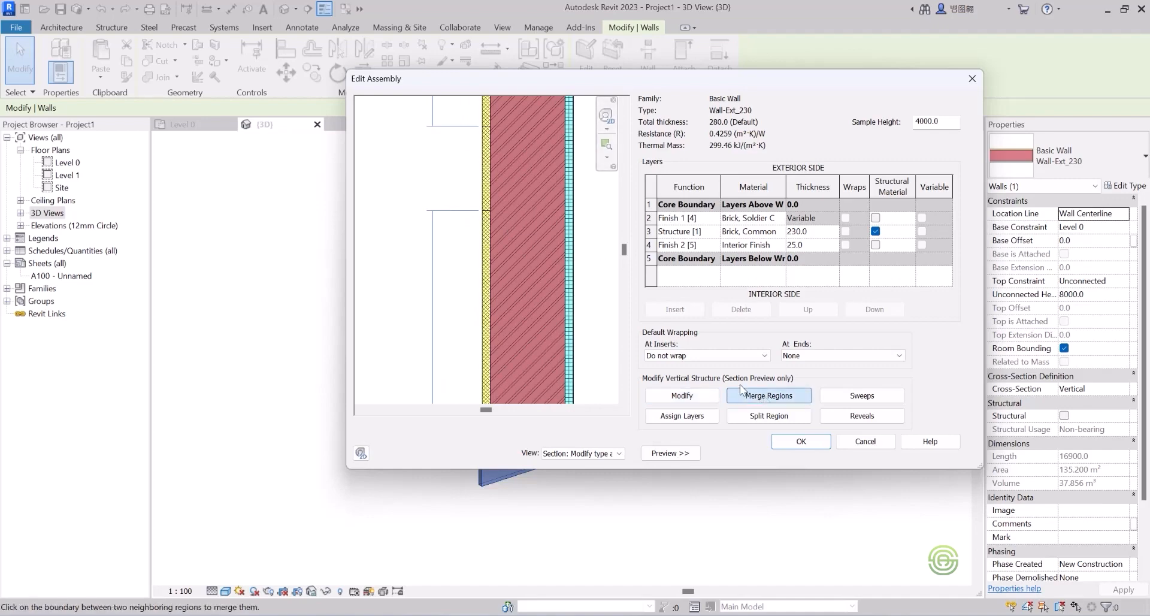
{"action": "scroll", "coordinate": [490, 207], "scroll_direction": "up", "scroll_amount": 4}
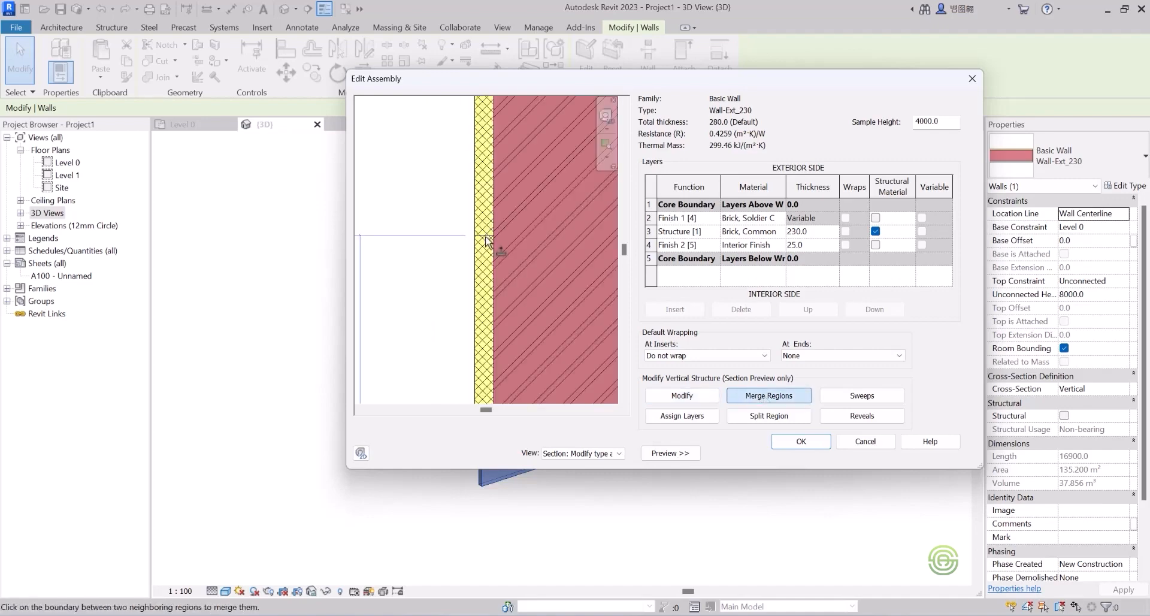
{"action": "scroll", "coordinate": [484, 243], "scroll_direction": "up", "scroll_amount": 2}
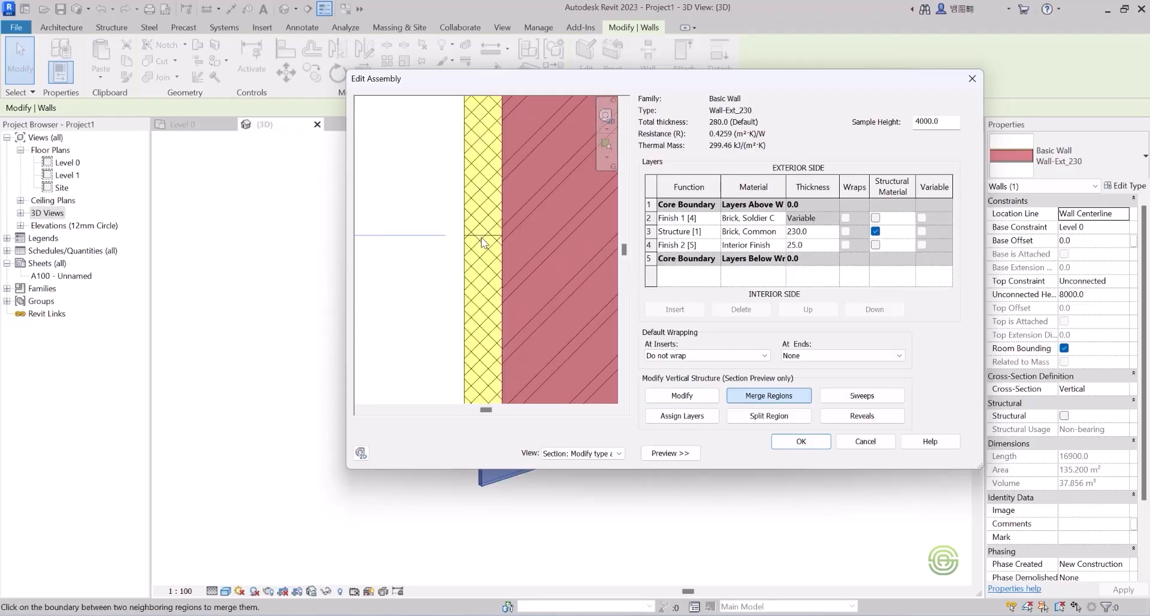
{"action": "scroll", "coordinate": [482, 241], "scroll_direction": "up", "scroll_amount": 1}
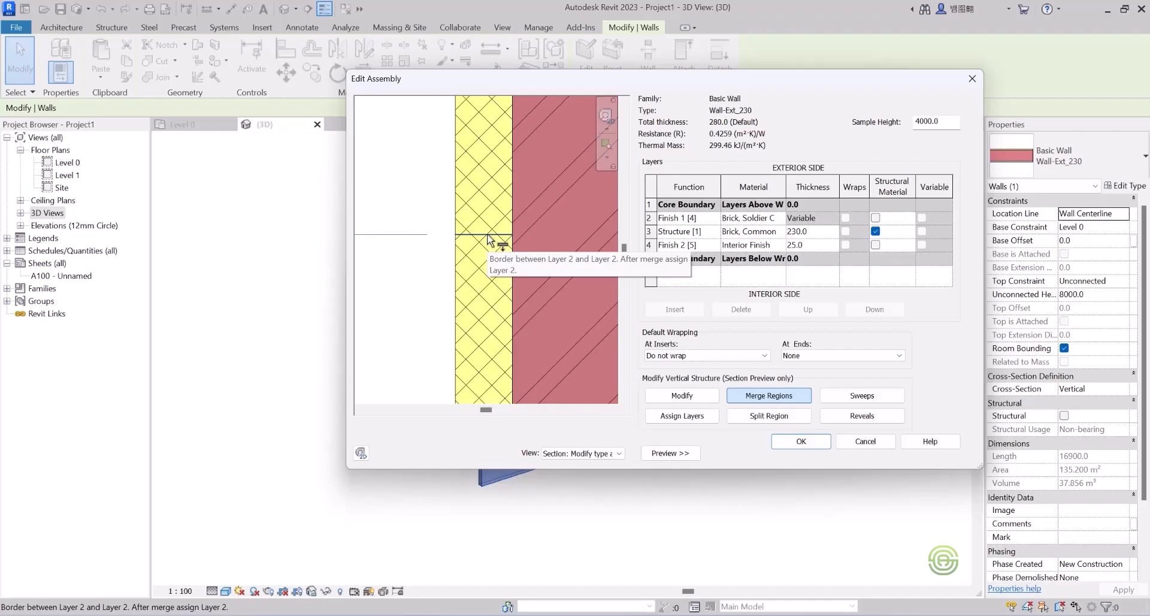
{"action": "left_click", "coordinate": [487, 235]}
Examine the merged exterior finish layer and the remaining split border with its dimension from the wall's top.
{"action": "scroll", "coordinate": [444, 224], "scroll_direction": "down", "scroll_amount": 7}
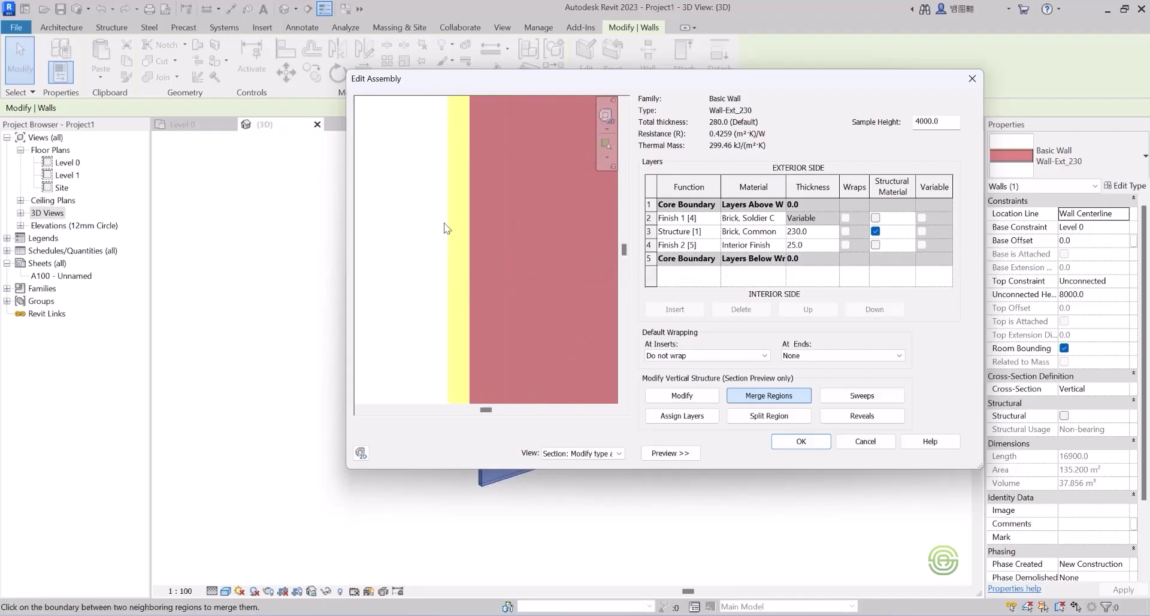
{"action": "scroll", "coordinate": [471, 237], "scroll_direction": "down", "scroll_amount": 2}
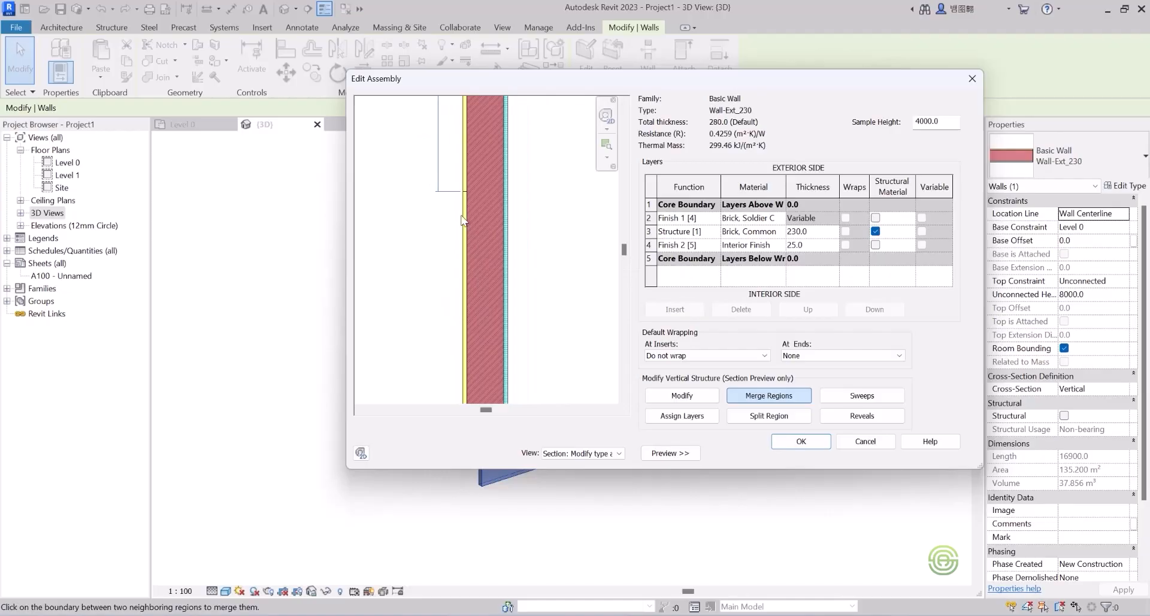
{"action": "scroll", "coordinate": [461, 220], "scroll_direction": "down", "scroll_amount": 3}
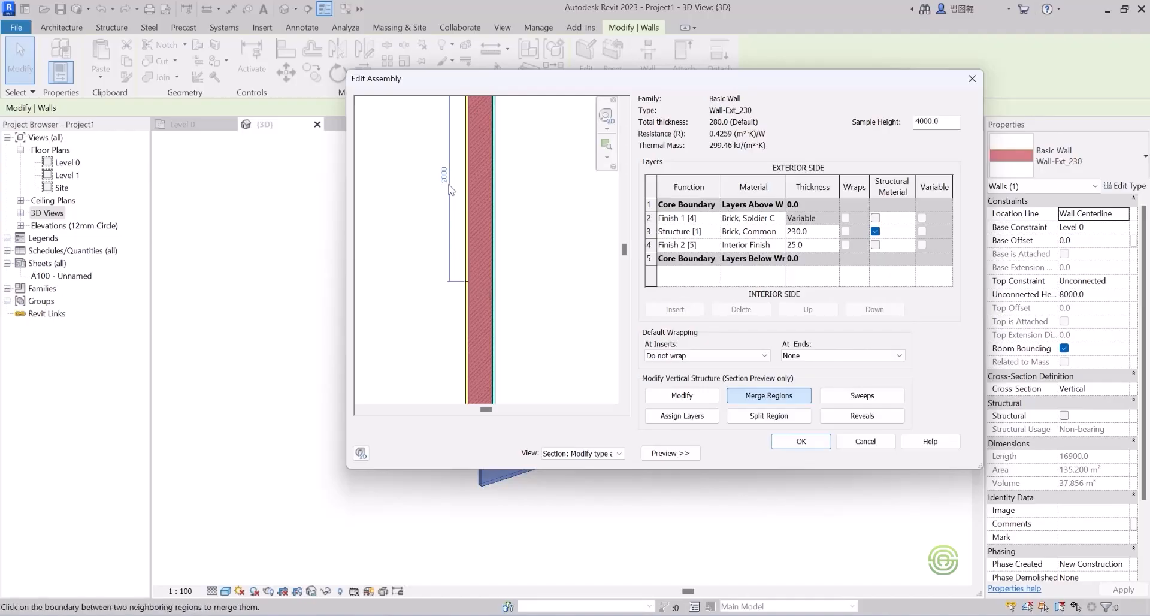
{"action": "scroll", "coordinate": [467, 179], "scroll_direction": "down", "scroll_amount": 2}
{"action": "scroll", "coordinate": [466, 342], "scroll_direction": "up", "scroll_amount": 2}
{"action": "scroll", "coordinate": [464, 180], "scroll_direction": "up", "scroll_amount": 4}
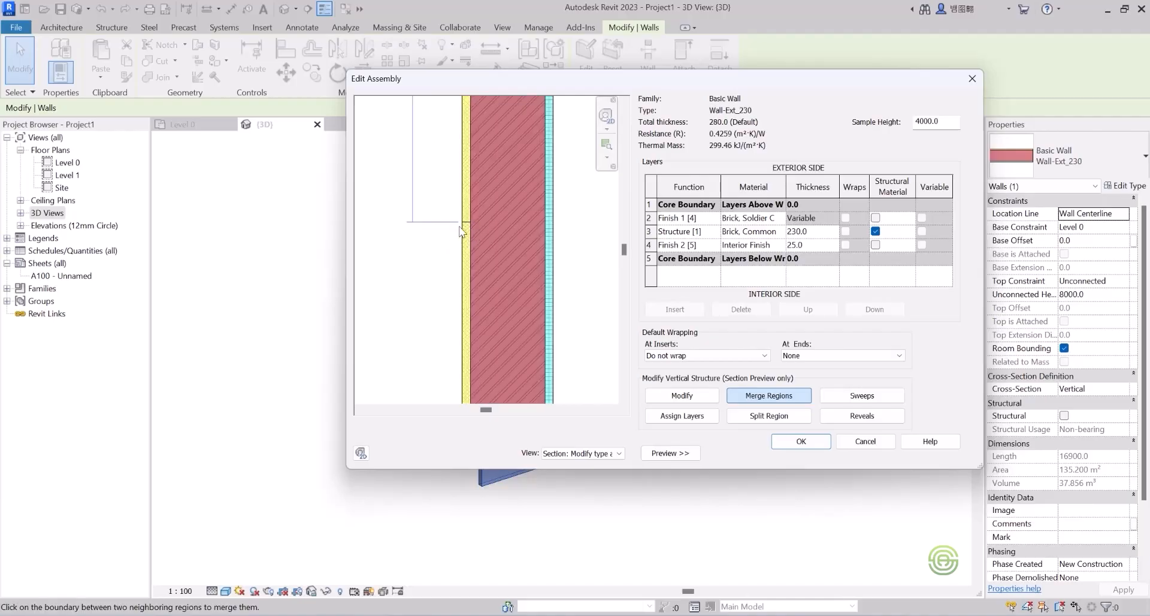
{"action": "scroll", "coordinate": [457, 236], "scroll_direction": "down", "scroll_amount": 2}
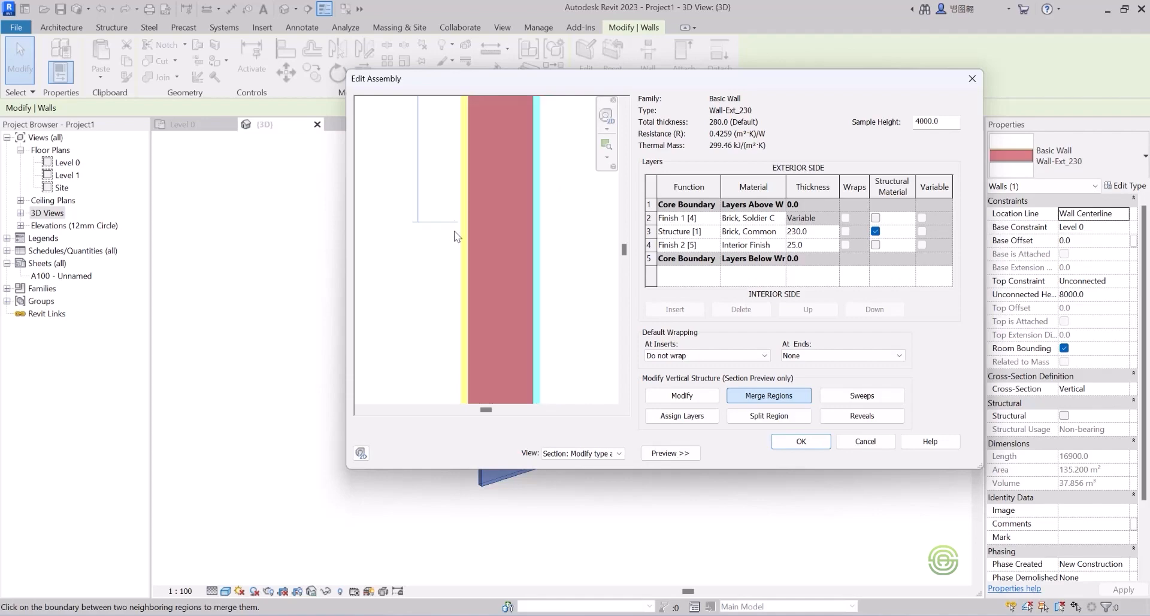
{"action": "scroll", "coordinate": [455, 241], "scroll_direction": "down", "scroll_amount": 2}
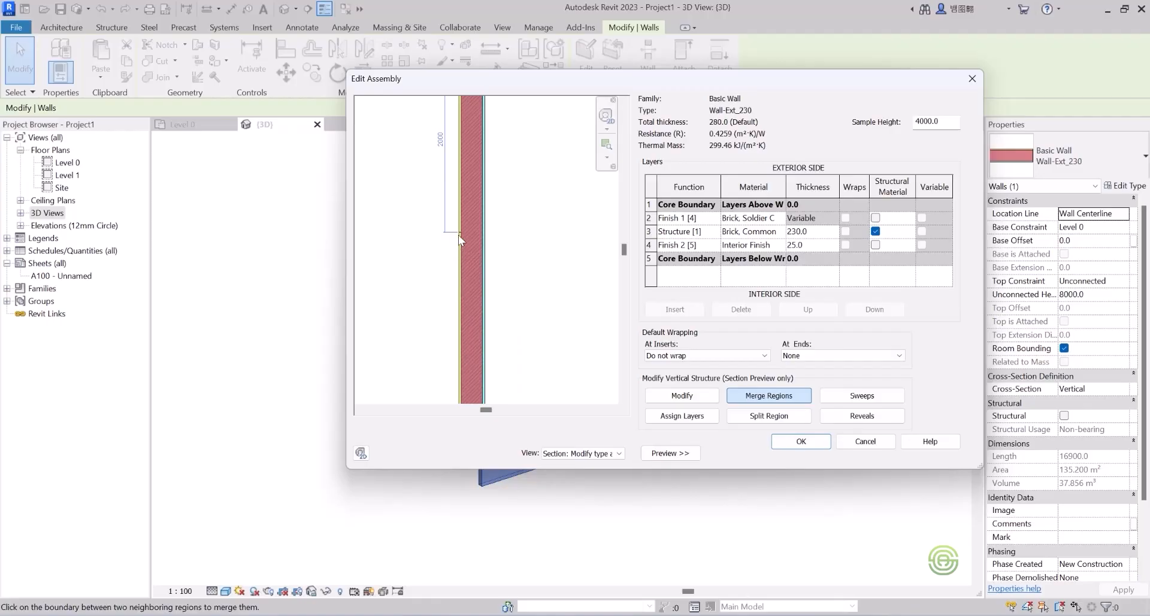
{"action": "scroll", "coordinate": [474, 307], "scroll_direction": "down", "scroll_amount": 1}
{"action": "scroll", "coordinate": [466, 203], "scroll_direction": "up", "scroll_amount": 2}
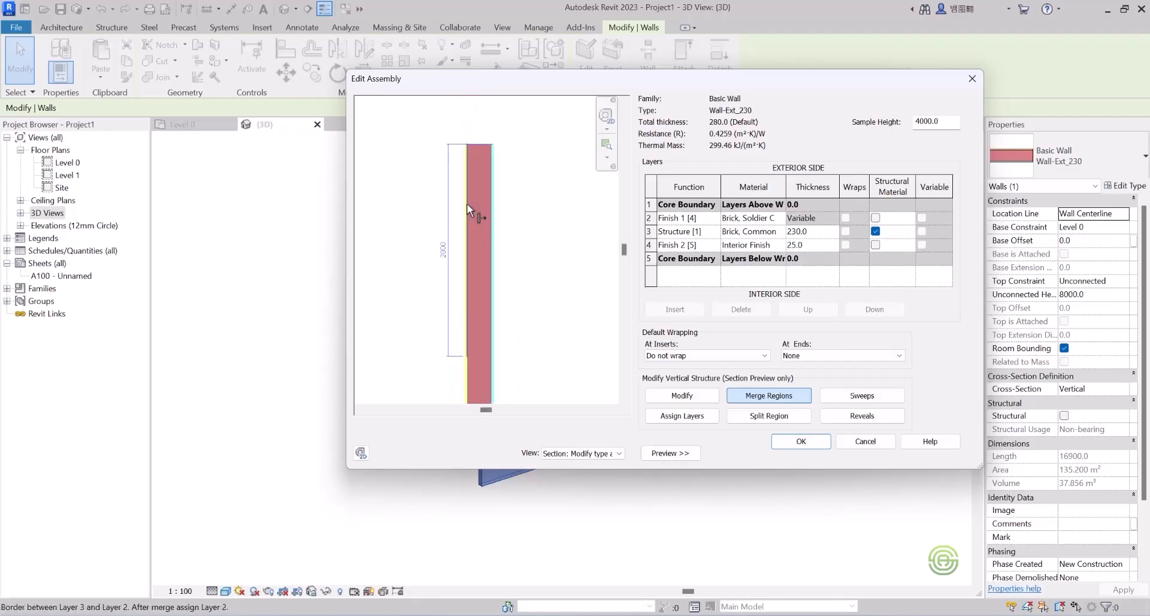
{"action": "scroll", "coordinate": [464, 166], "scroll_direction": "down", "scroll_amount": 2}
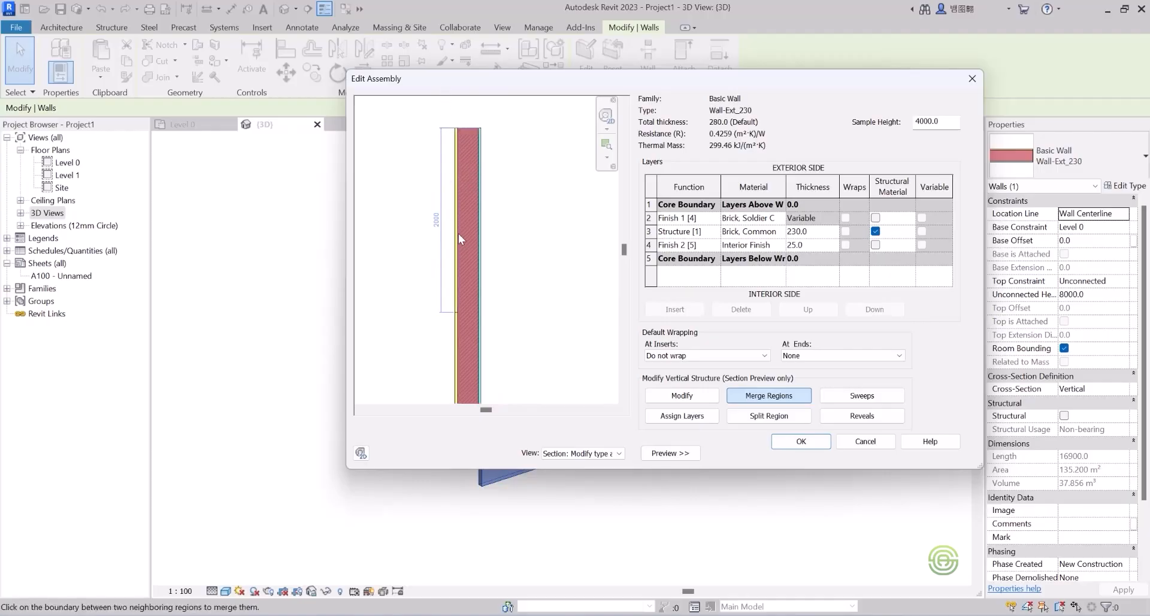
Split the exterior Finish 1 layer with Split Region at a point about 850 above the wall's base.
{"action": "middle_click_drag", "start_coordinate": [434, 330], "coordinate": [414, 195]}
{"action": "scroll", "coordinate": [437, 187], "scroll_direction": "up", "scroll_amount": 3}
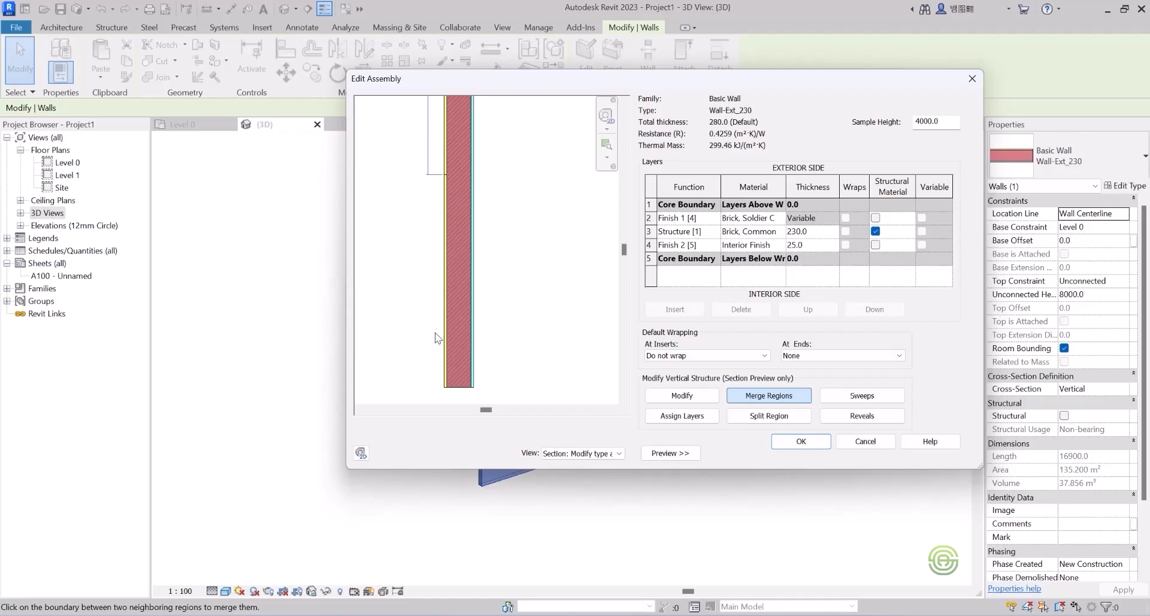
{"action": "scroll", "coordinate": [447, 192], "scroll_direction": "up", "scroll_amount": 2}
{"action": "scroll", "coordinate": [445, 193], "scroll_direction": "down", "scroll_amount": 1}
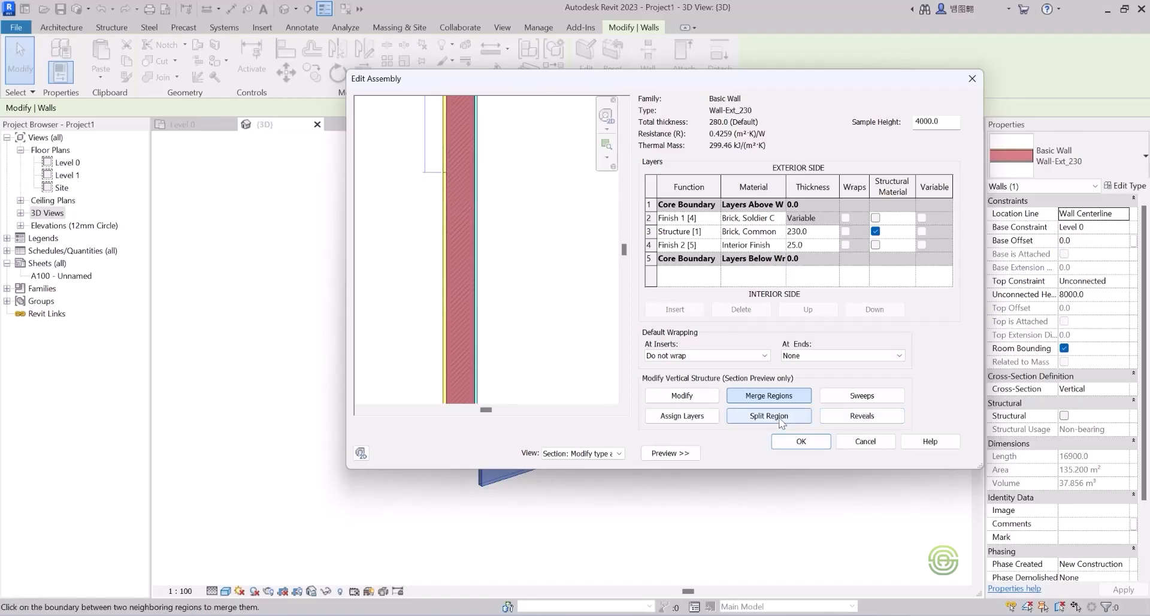
{"action": "left_click", "coordinate": [752, 414]}
{"action": "scroll", "coordinate": [448, 258], "scroll_direction": "up", "scroll_amount": 3}
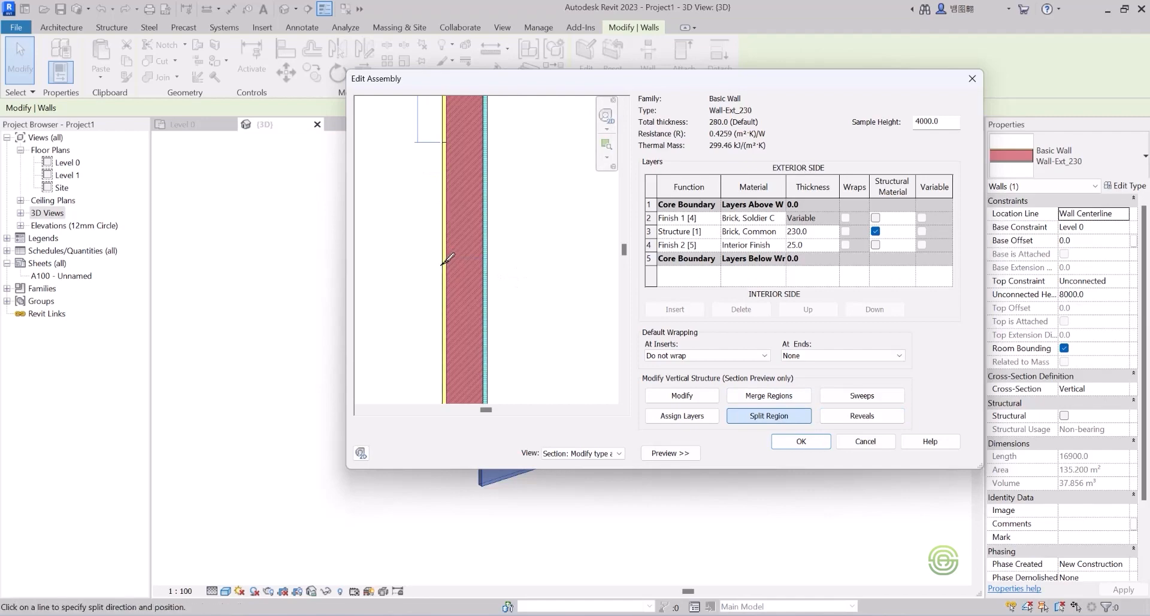
{"action": "scroll", "coordinate": [448, 258], "scroll_direction": "up", "scroll_amount": 2}
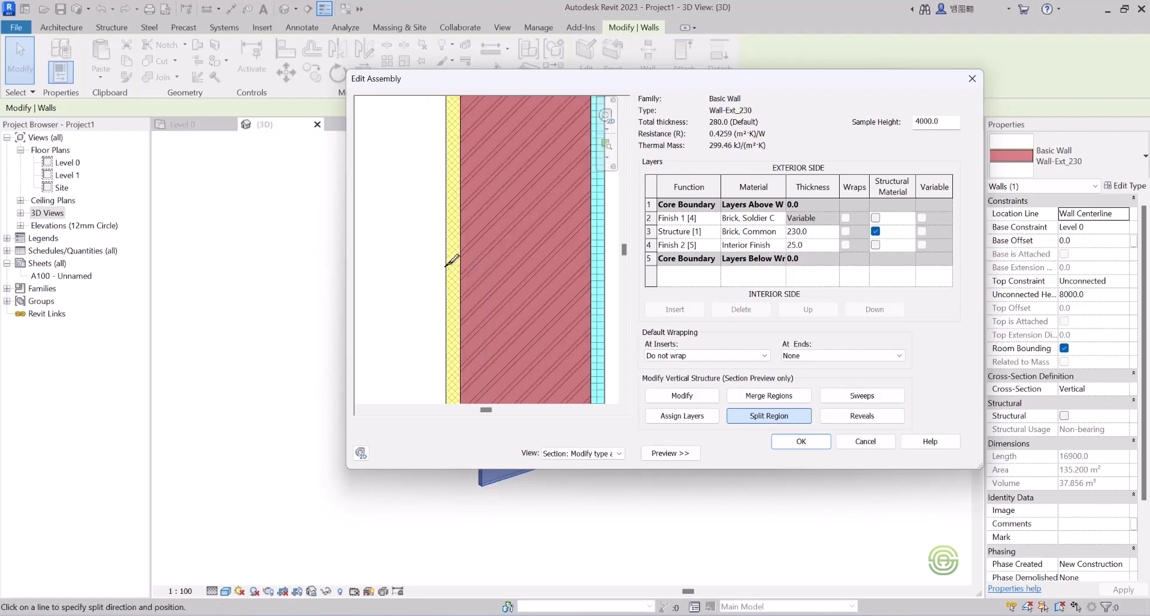
{"action": "scroll", "coordinate": [453, 259], "scroll_direction": "down", "scroll_amount": 5}
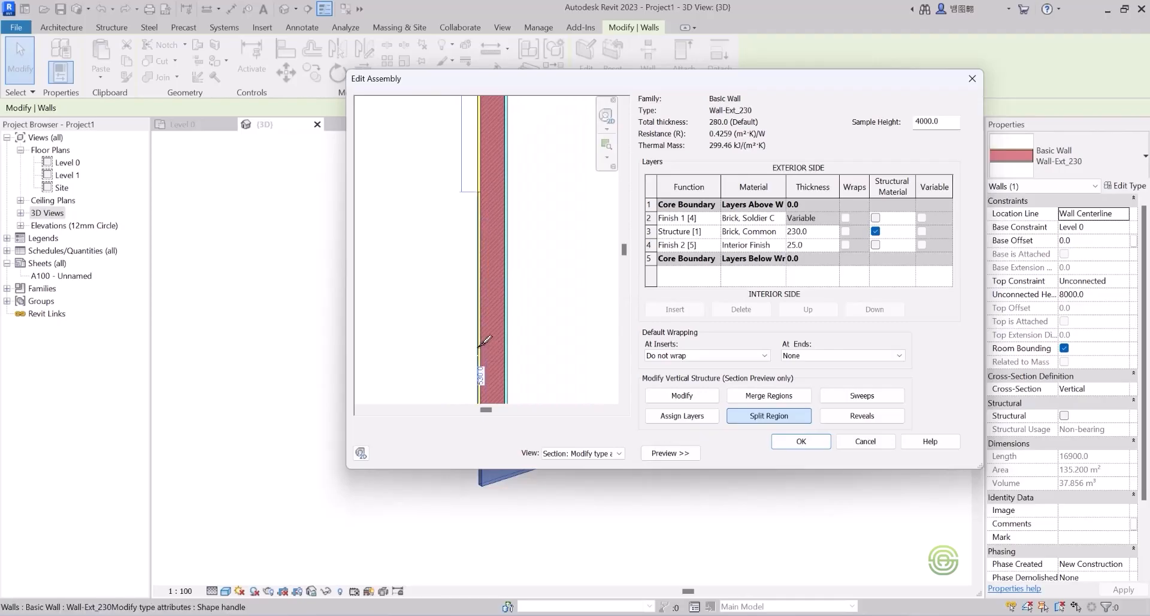
{"action": "scroll", "coordinate": [470, 289], "scroll_direction": "up", "scroll_amount": 2}
Split the exterior Finish 1 layer again about 185 above the lower split border.
{"action": "scroll", "coordinate": [468, 290], "scroll_direction": "up", "scroll_amount": 2}
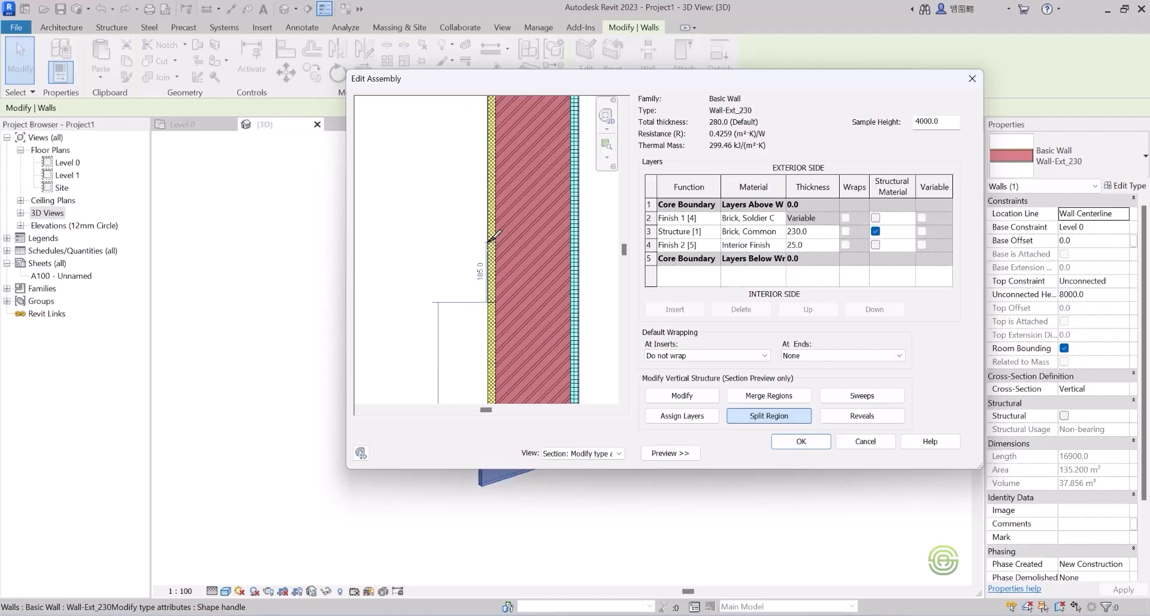
{"action": "scroll", "coordinate": [491, 238], "scroll_direction": "up", "scroll_amount": 2}
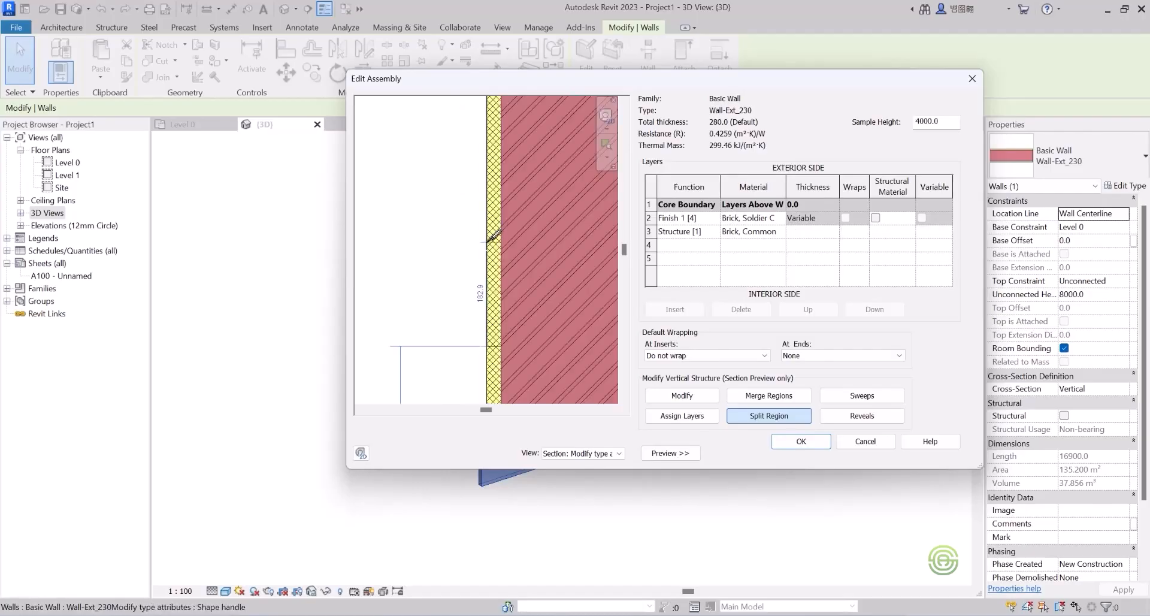
{"action": "scroll", "coordinate": [491, 238], "scroll_direction": "up", "scroll_amount": 3}
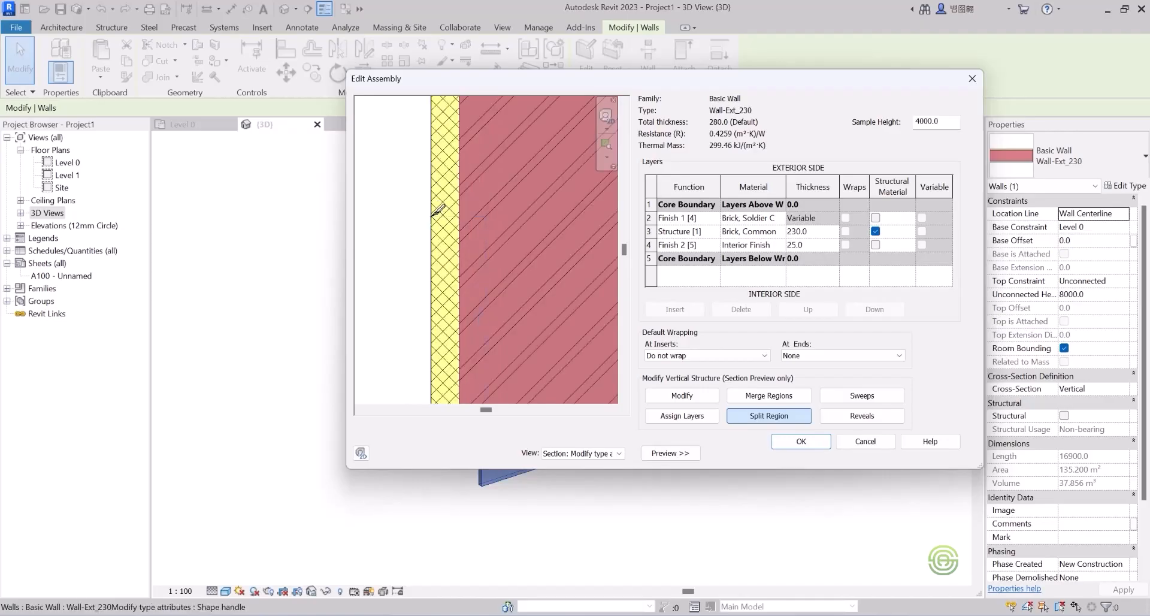
{"action": "scroll", "coordinate": [443, 216], "scroll_direction": "down", "scroll_amount": 5}
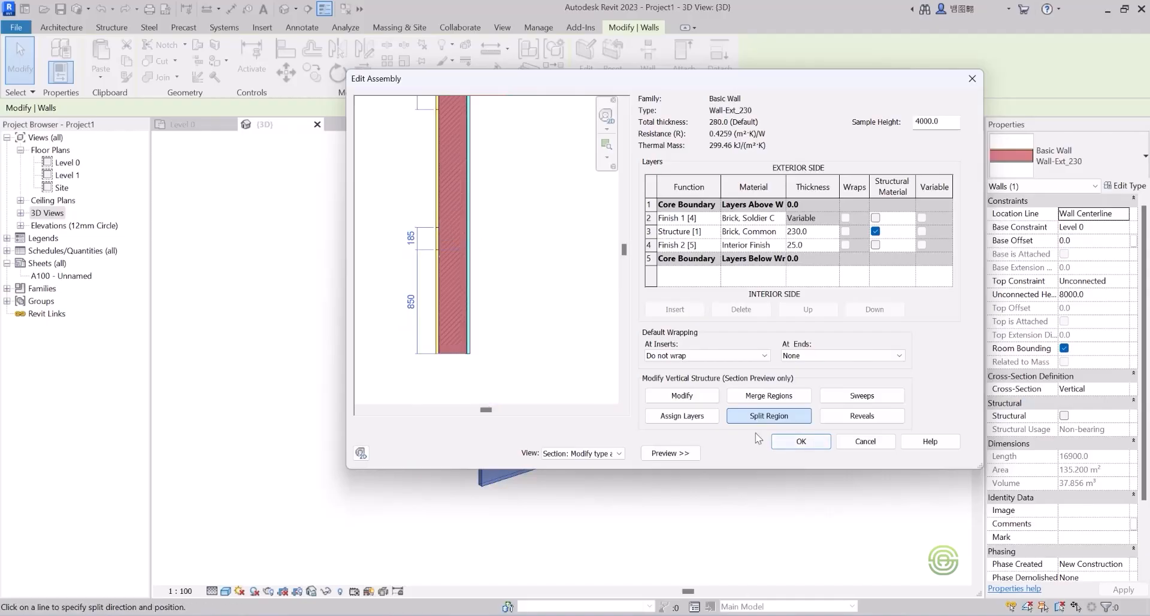
Modify the lowest split border by setting its distance from the wall's base to 1000.
{"action": "left_click", "coordinate": [681, 396]}
{"action": "scroll", "coordinate": [422, 293], "scroll_direction": "up", "scroll_amount": 2}
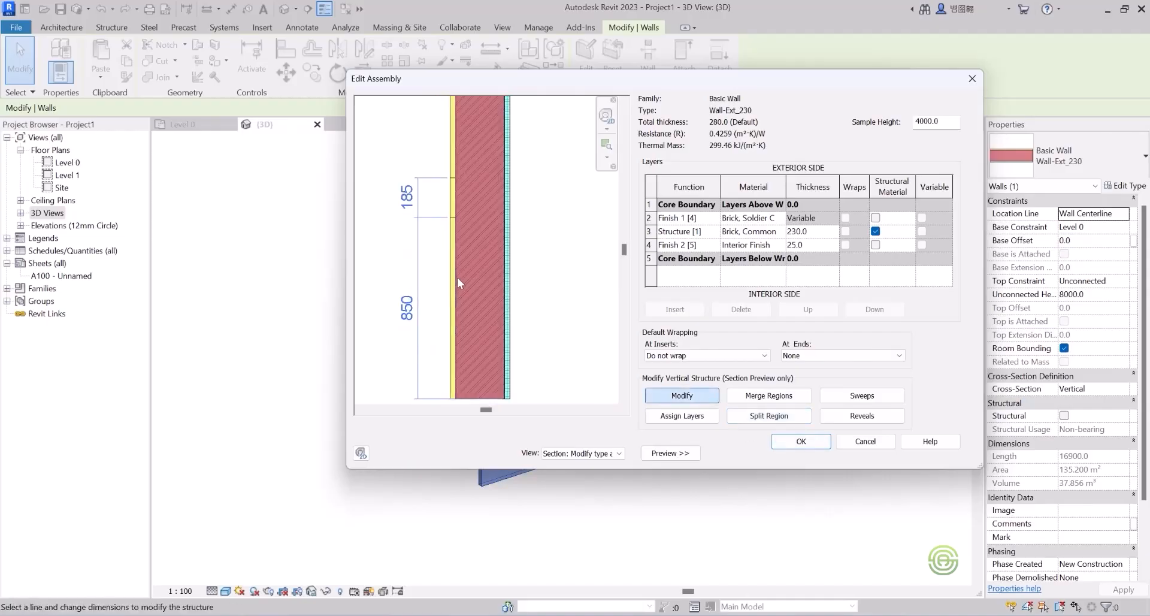
{"action": "scroll", "coordinate": [464, 315], "scroll_direction": "down", "scroll_amount": 4}
{"action": "scroll", "coordinate": [453, 267], "scroll_direction": "up", "scroll_amount": 2}
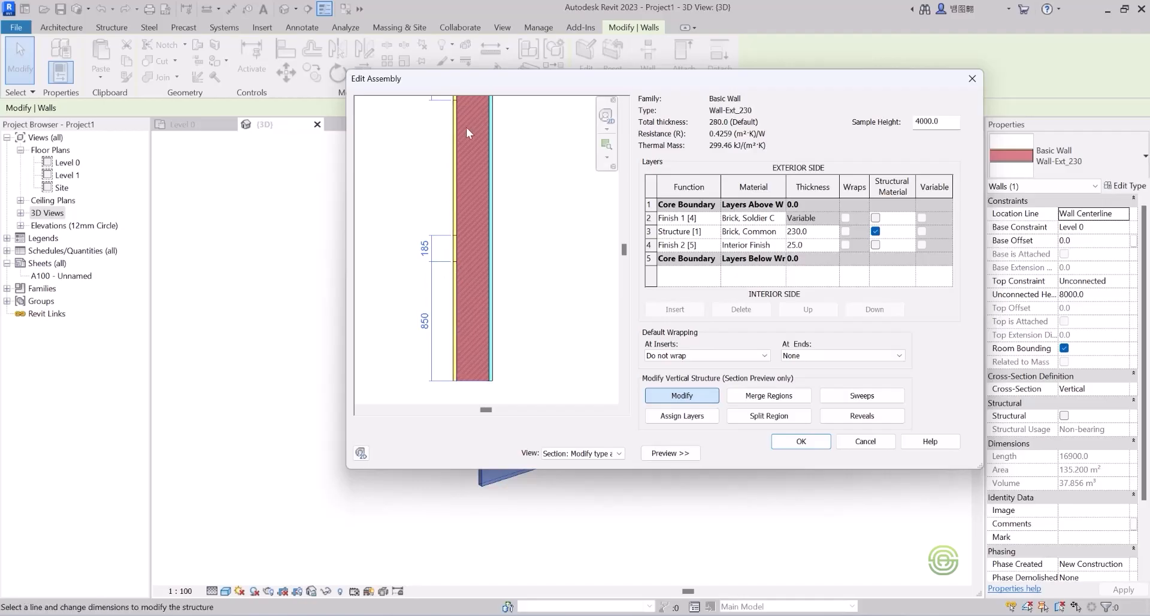
{"action": "scroll", "coordinate": [462, 293], "scroll_direction": "up", "scroll_amount": 2}
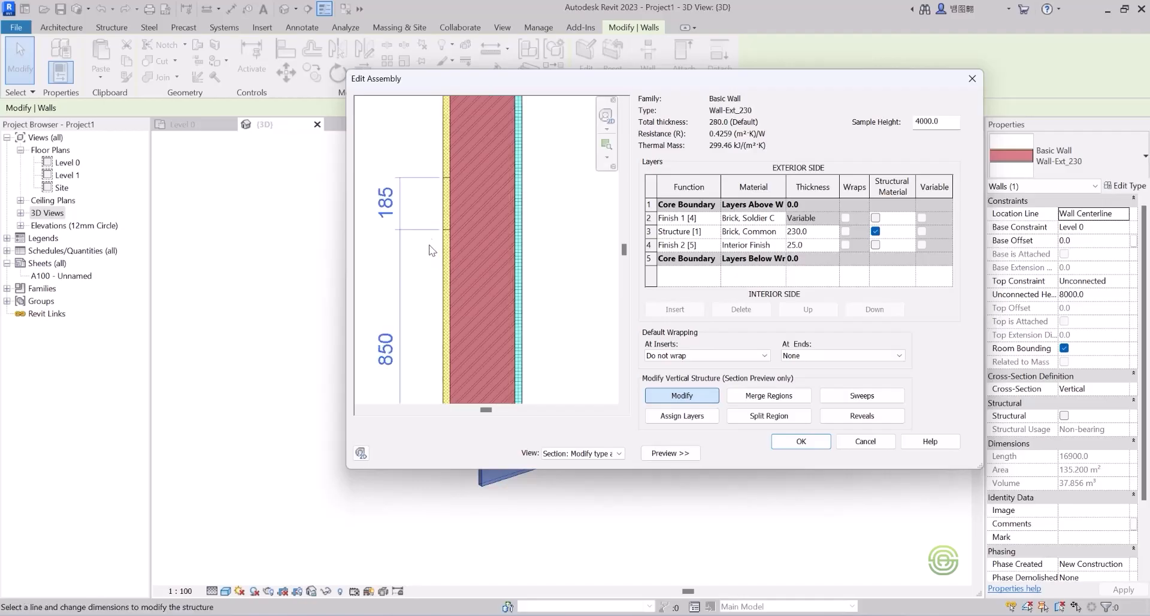
{"action": "scroll", "coordinate": [434, 240], "scroll_direction": "up", "scroll_amount": 3}
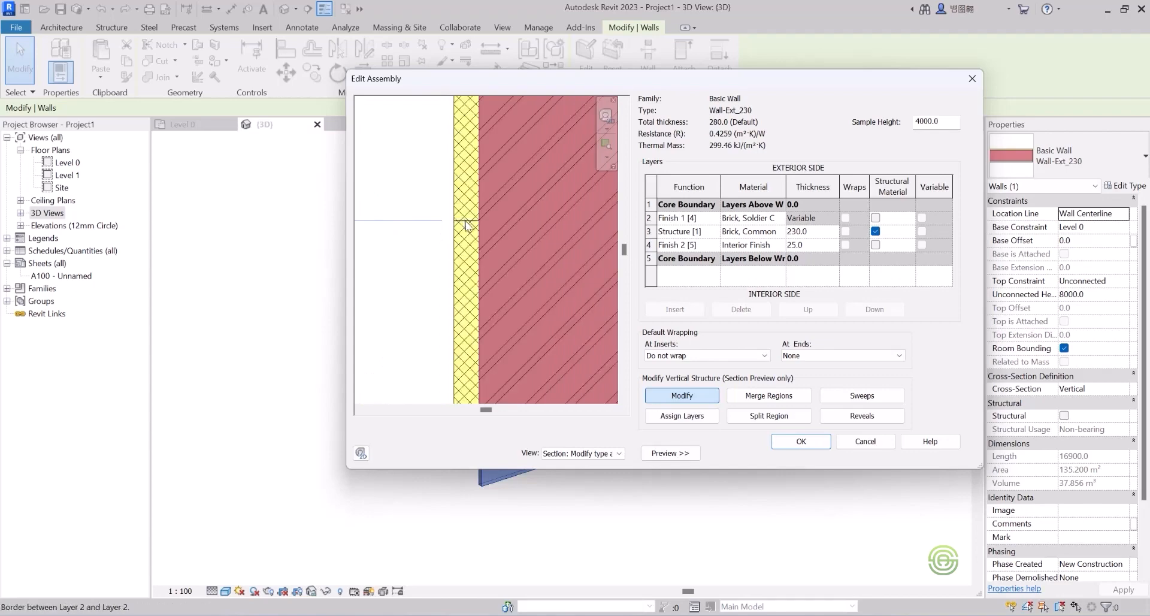
{"action": "scroll", "coordinate": [467, 225], "scroll_direction": "down", "scroll_amount": 2}
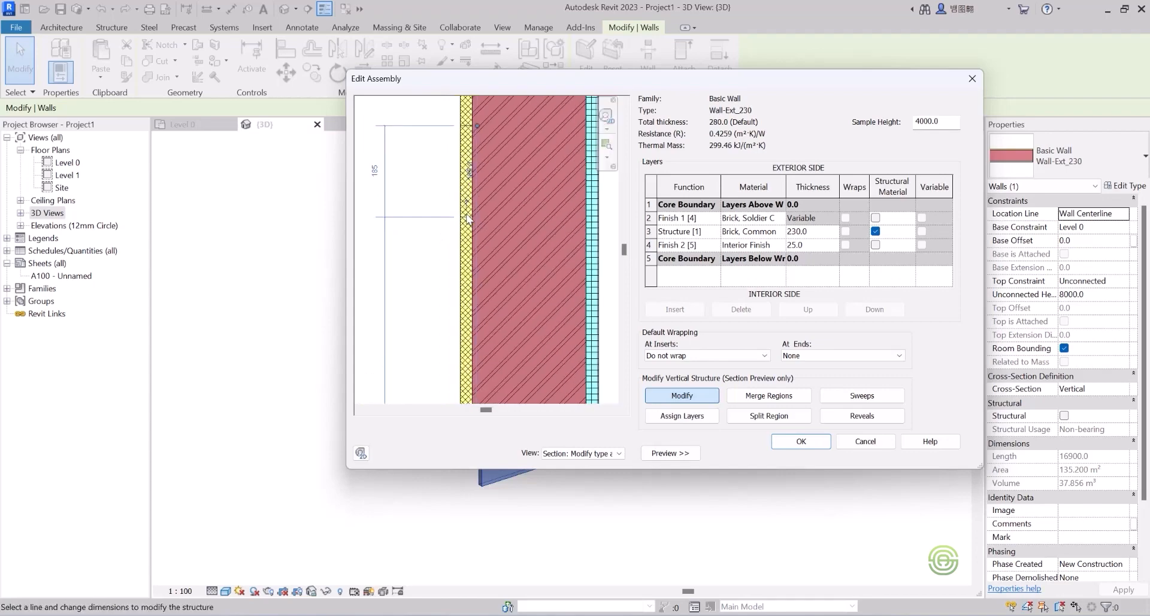
{"action": "scroll", "coordinate": [467, 217], "scroll_direction": "down", "scroll_amount": 2}
{"action": "scroll", "coordinate": [468, 303], "scroll_direction": "up", "scroll_amount": 2}
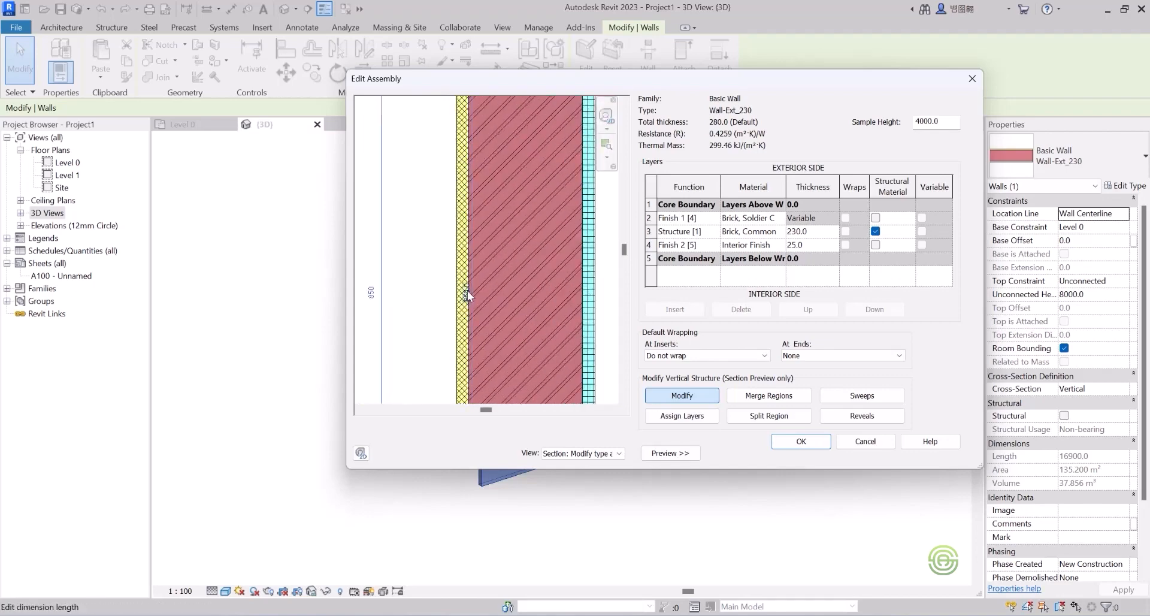
{"action": "left_click", "coordinate": [468, 291]}
{"action": "type", "text": "1"}
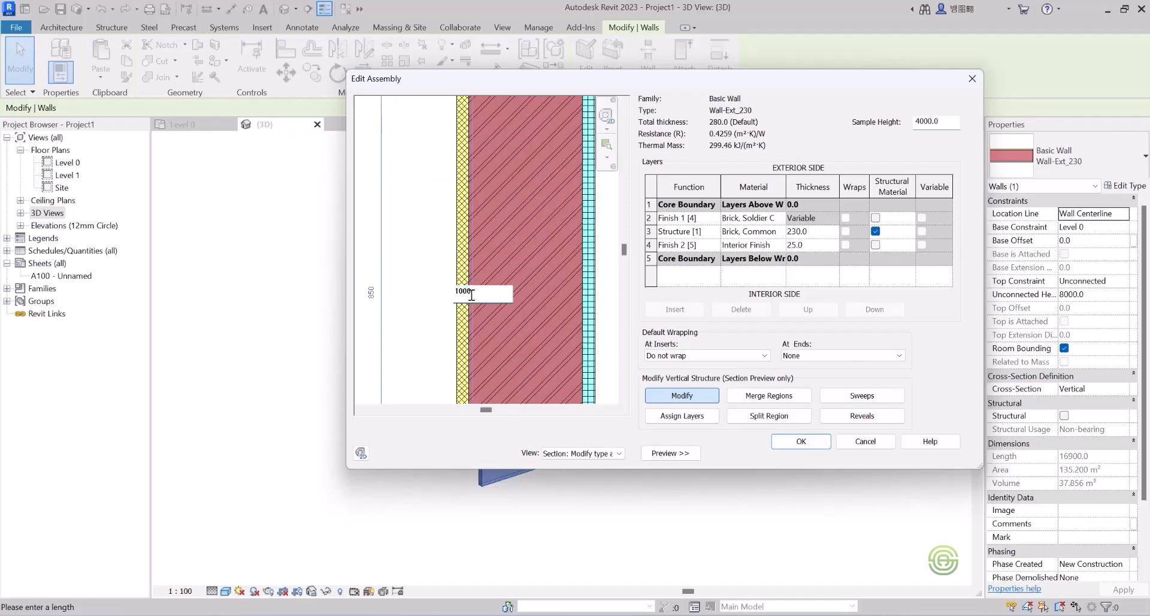
{"action": "type", "text": "000"}
{"action": "key", "text": "Return"}
{"action": "scroll", "coordinate": [467, 326], "scroll_direction": "down", "scroll_amount": 4}
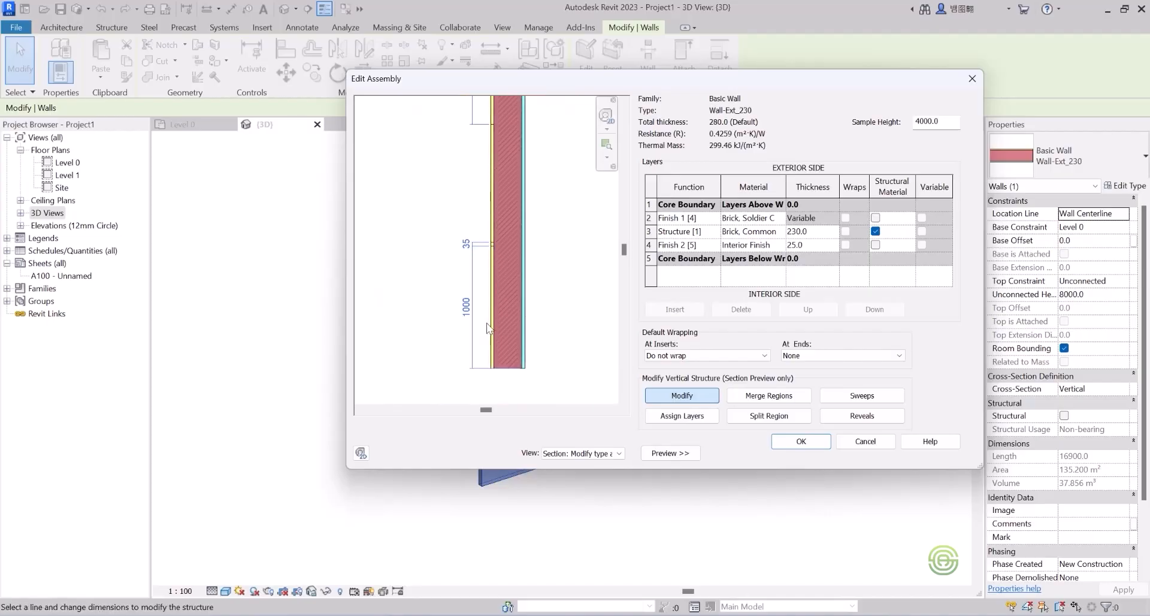
Merge the exterior Finish 1 regions at the upper of the two closely spaced borders with Merge Regions.
{"action": "scroll", "coordinate": [486, 328], "scroll_direction": "down", "scroll_amount": 3}
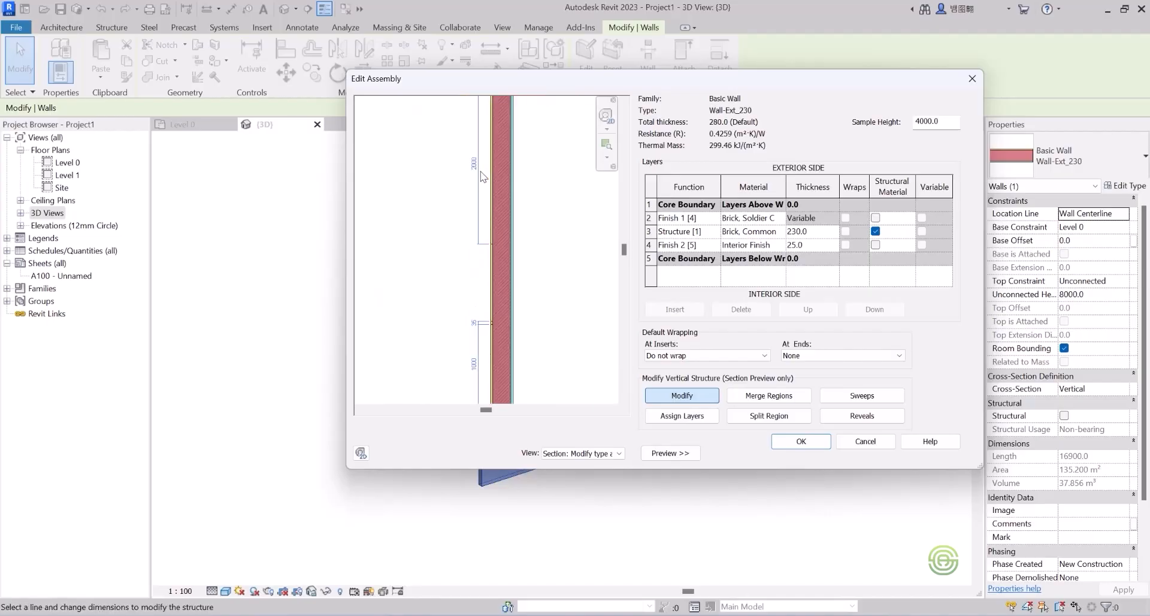
{"action": "scroll", "coordinate": [492, 294], "scroll_direction": "up", "scroll_amount": 5}
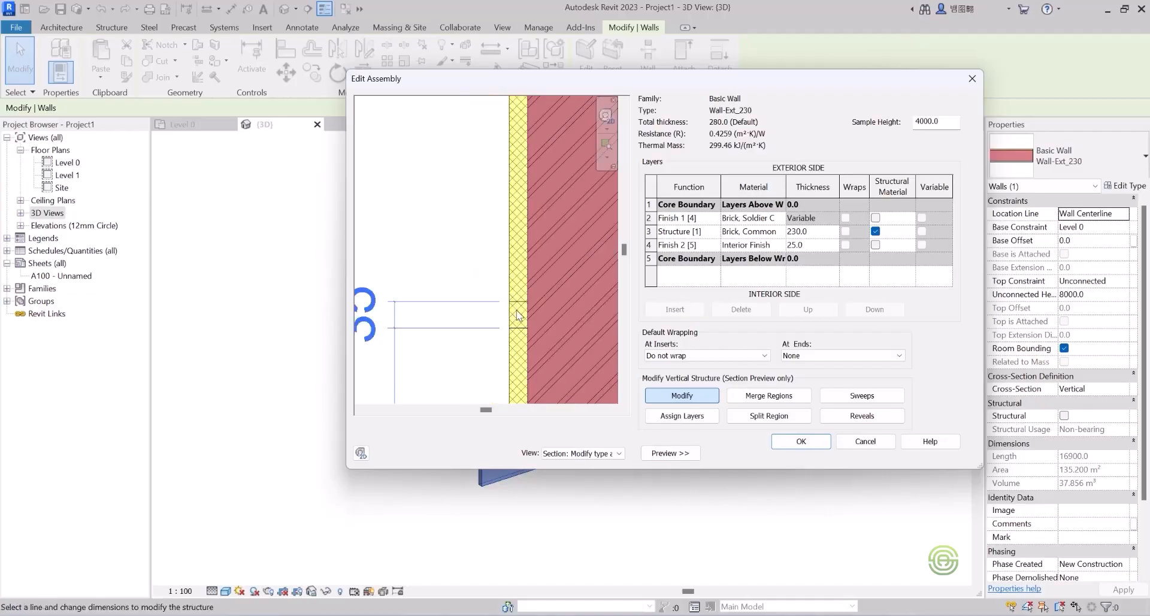
{"action": "left_click", "coordinate": [792, 396]}
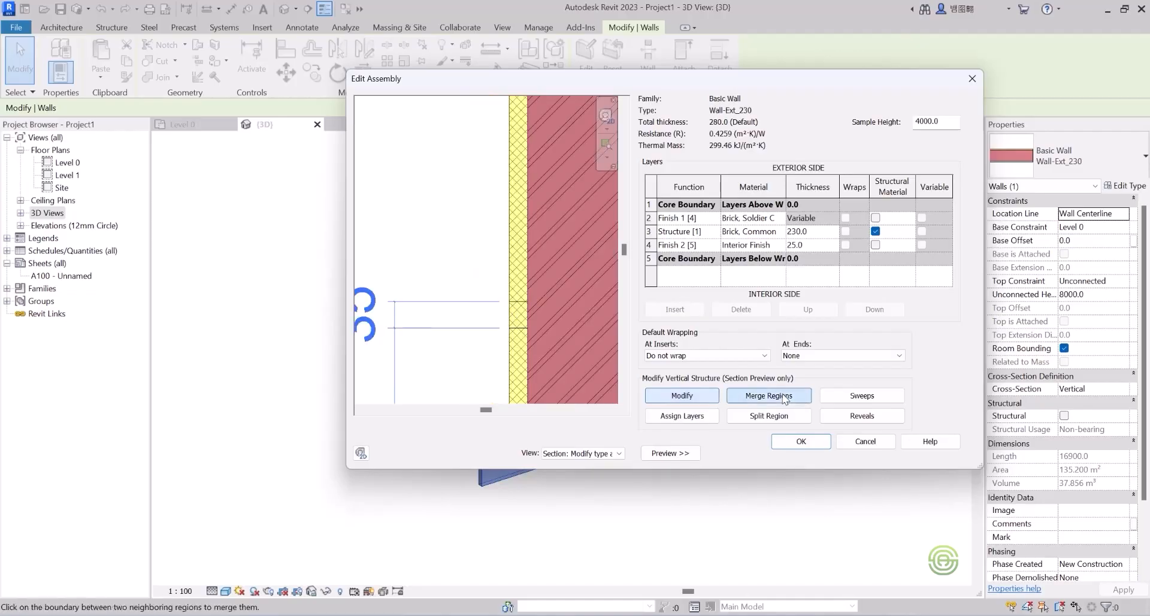
{"action": "scroll", "coordinate": [520, 308], "scroll_direction": "up", "scroll_amount": 2}
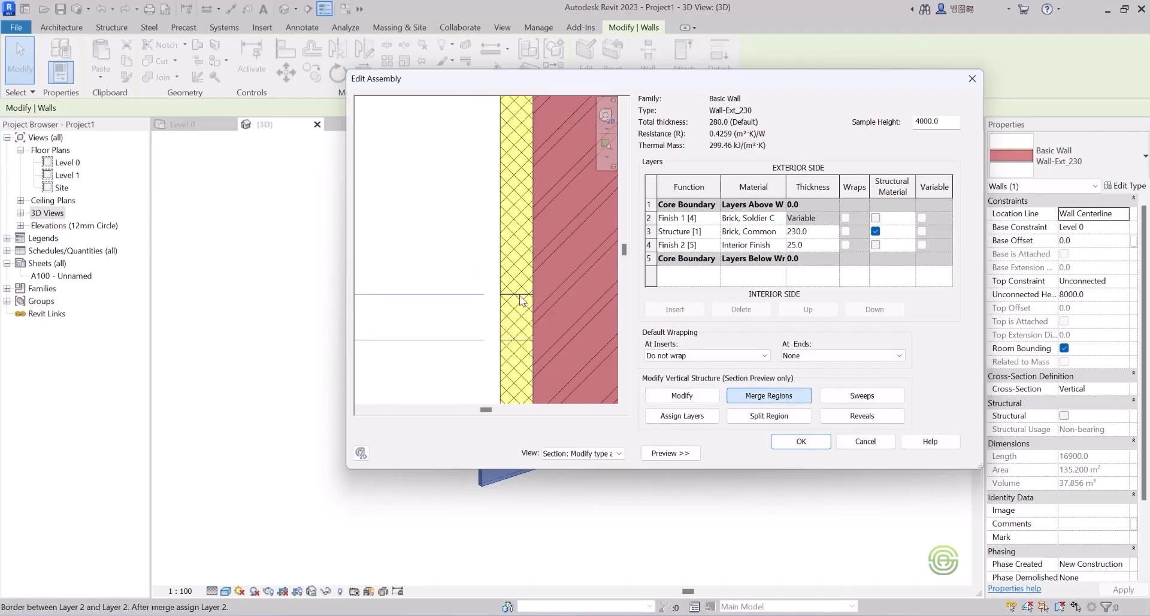
{"action": "left_click", "coordinate": [520, 295]}
{"action": "scroll", "coordinate": [515, 291], "scroll_direction": "down", "scroll_amount": 3}
{"action": "scroll", "coordinate": [491, 296], "scroll_direction": "down", "scroll_amount": 3}
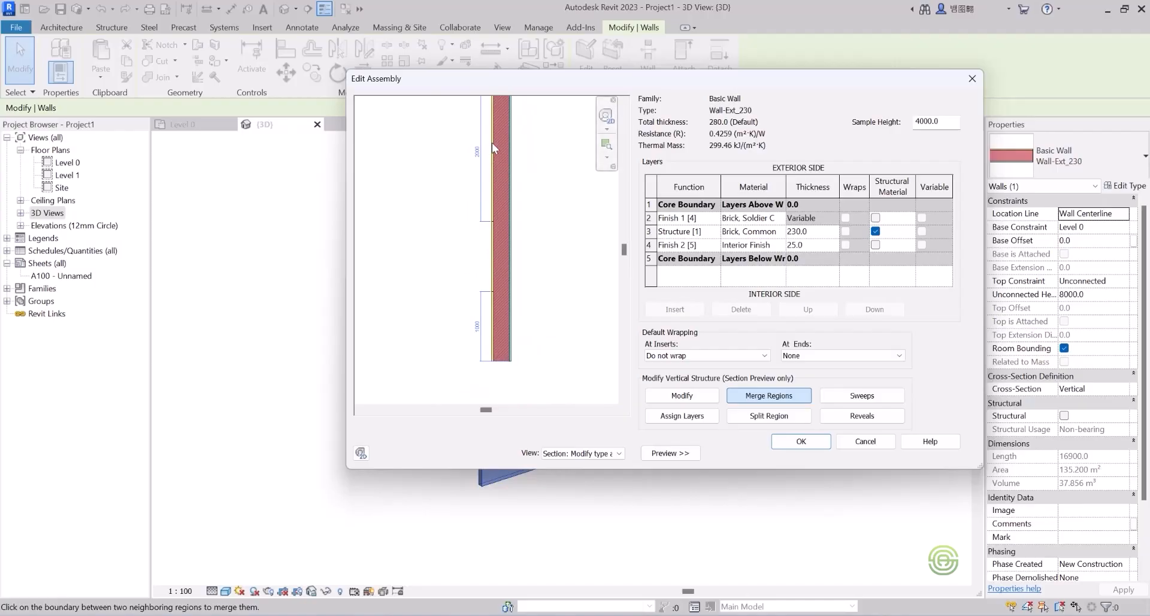
Insert a new layer above the existing exterior Finish 1 layer and set its function to Finish 1 [4].
{"action": "scroll", "coordinate": [490, 257], "scroll_direction": "up", "scroll_amount": 2}
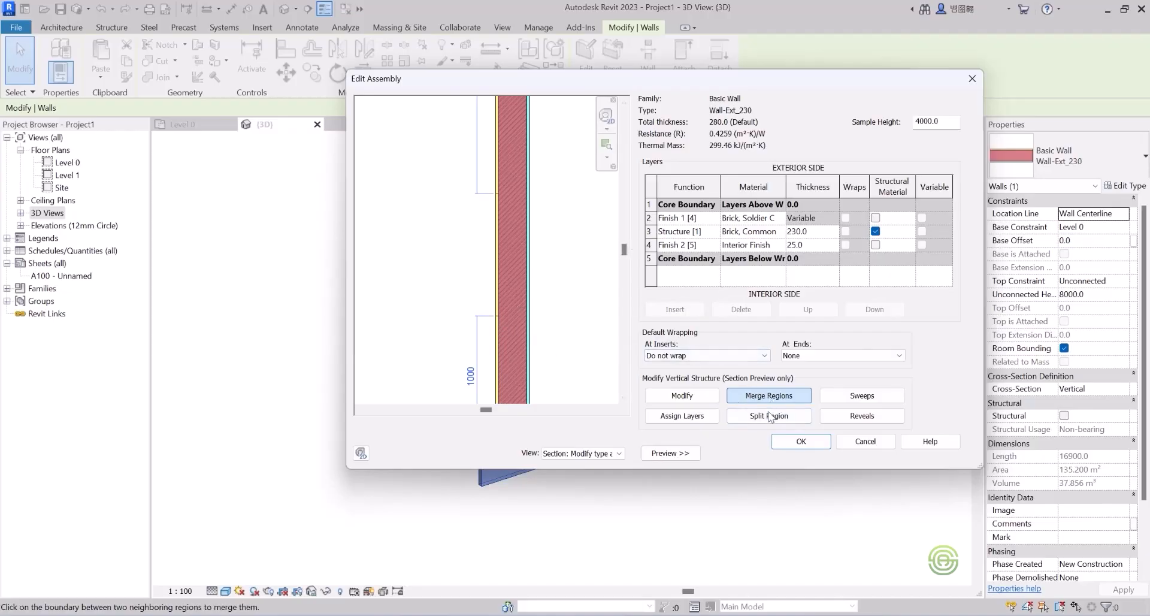
{"action": "scroll", "coordinate": [497, 328], "scroll_direction": "up", "scroll_amount": 2}
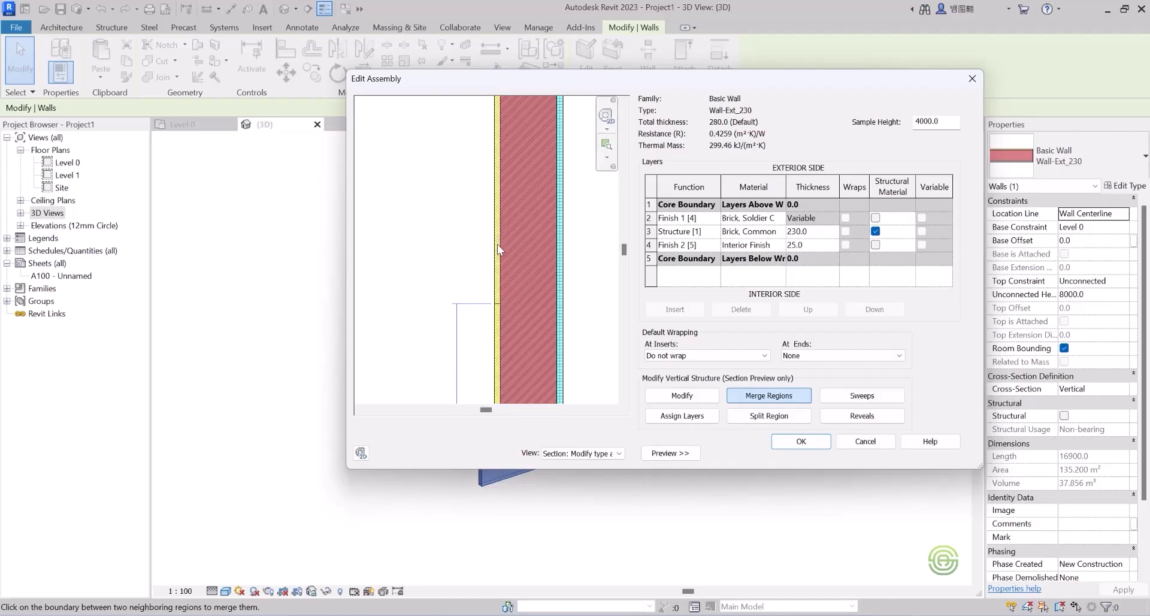
{"action": "scroll", "coordinate": [497, 243], "scroll_direction": "up", "scroll_amount": 2}
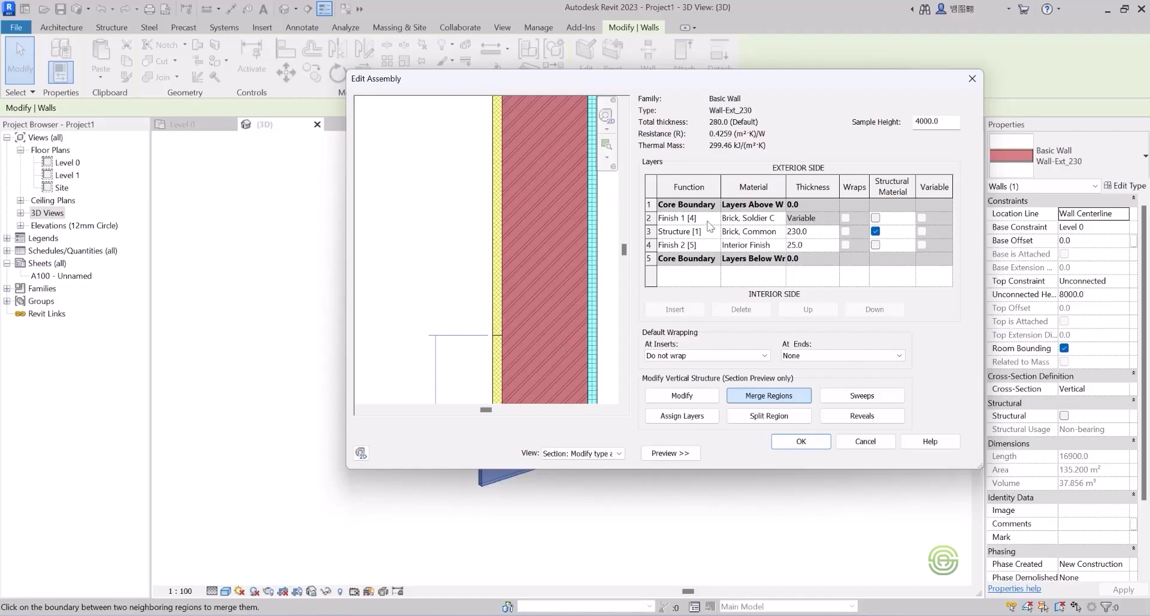
{"action": "left_click", "coordinate": [650, 218]}
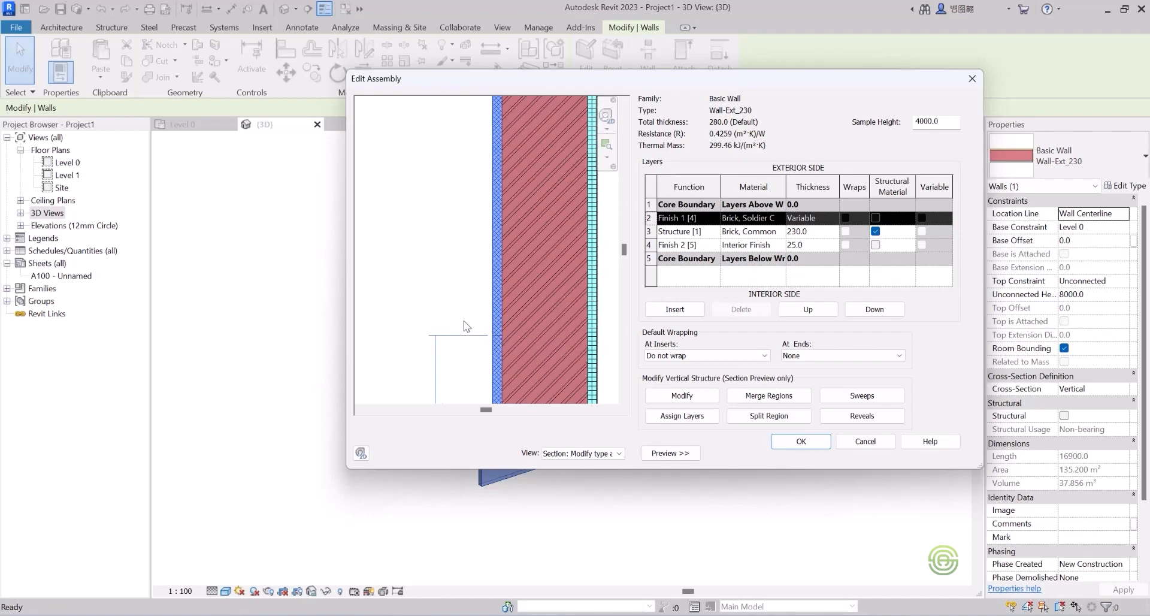
{"action": "scroll", "coordinate": [467, 325], "scroll_direction": "down", "scroll_amount": 2}
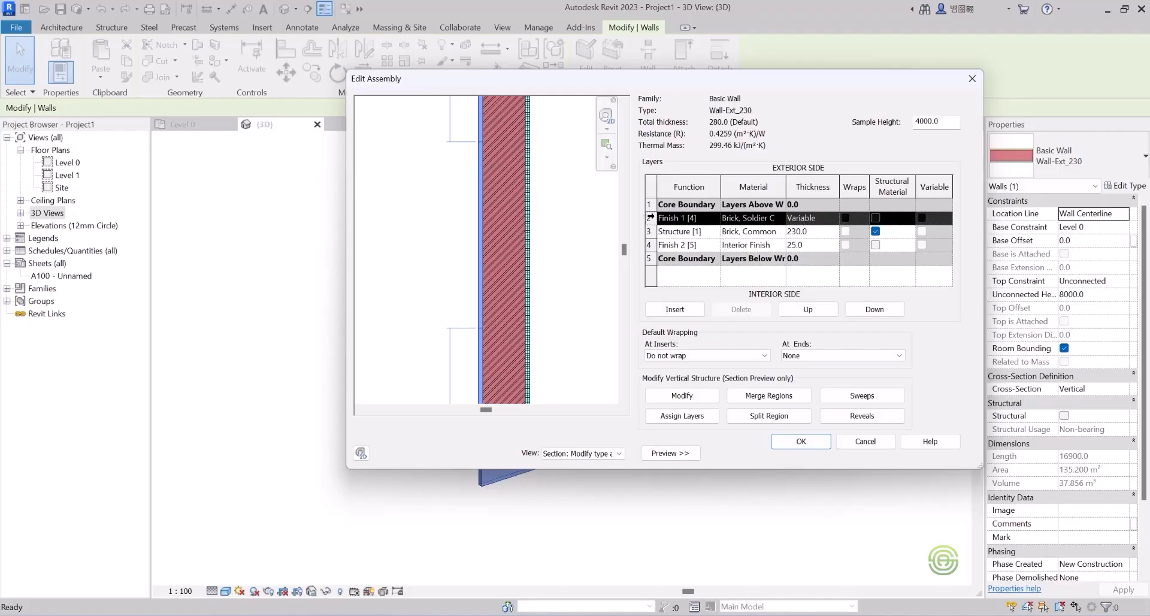
{"action": "left_click", "coordinate": [674, 309]}
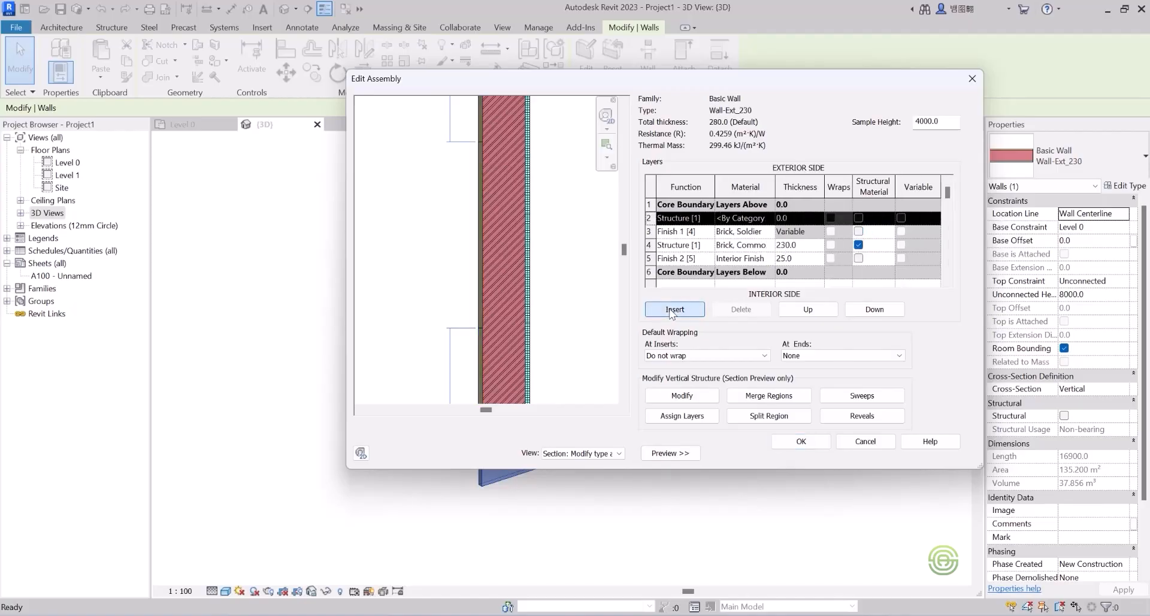
{"action": "left_click", "coordinate": [709, 218]}
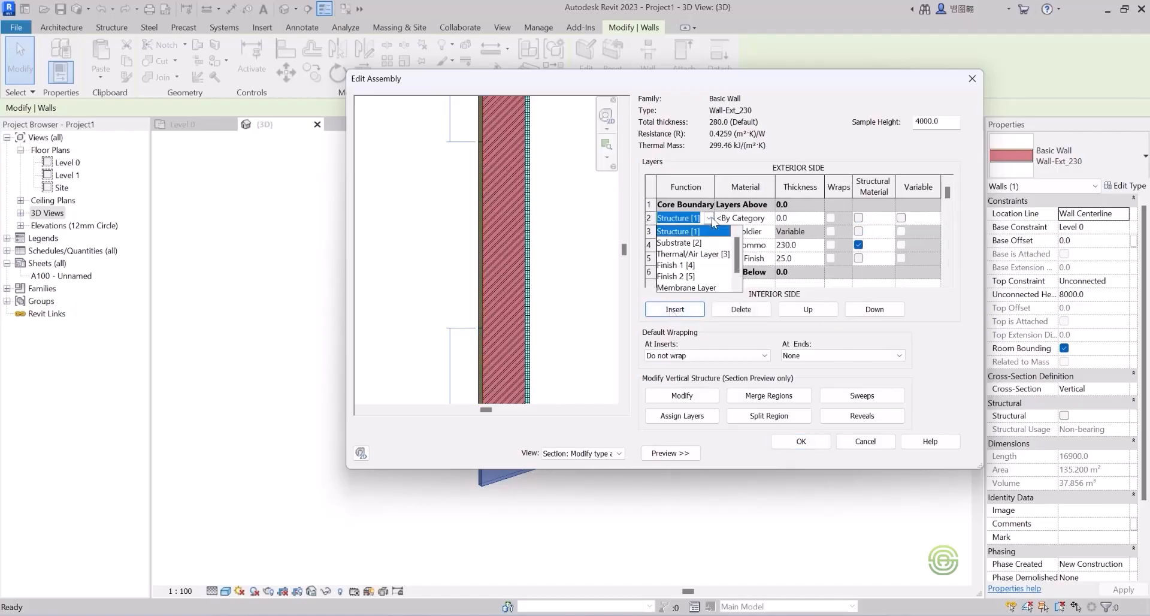
{"action": "left_click", "coordinate": [672, 267]}
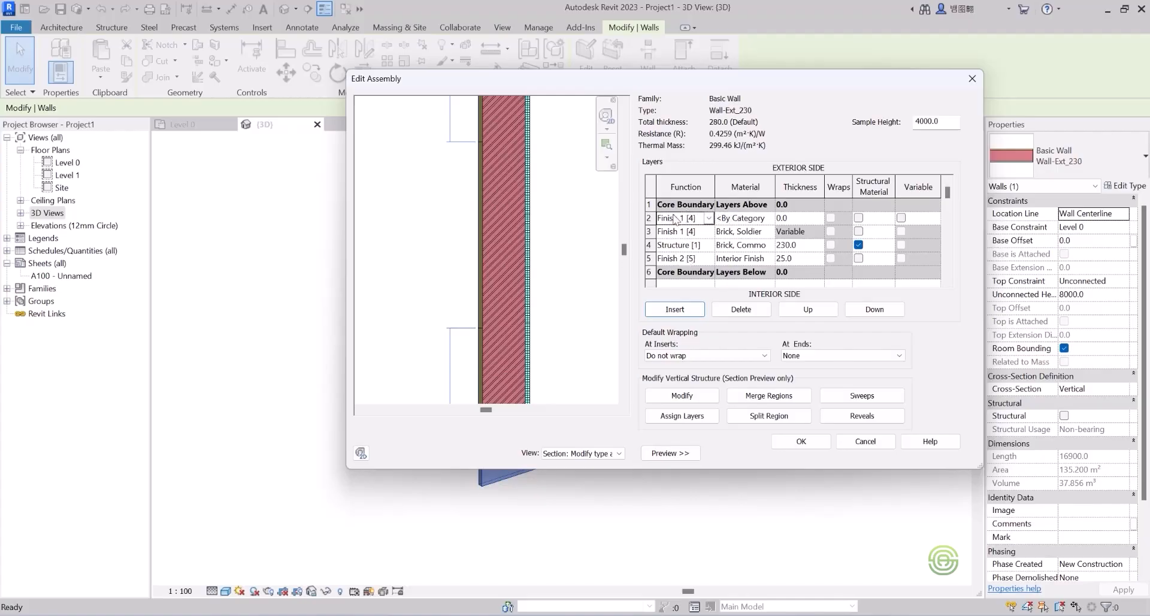
Assign the Terracotta - Rainscreen material to the new Finish 1 layer and select that layer.
{"action": "left_click", "coordinate": [756, 217]}
{"action": "left_click", "coordinate": [770, 217]}
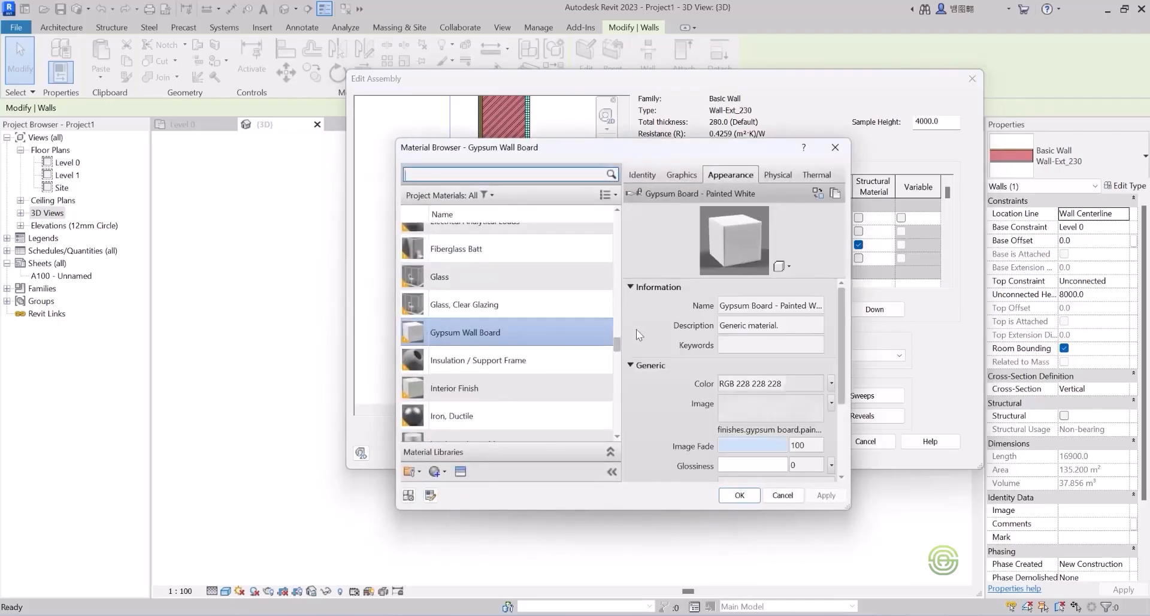
{"action": "left_click_drag", "start_coordinate": [618, 347], "coordinate": [635, 422]}
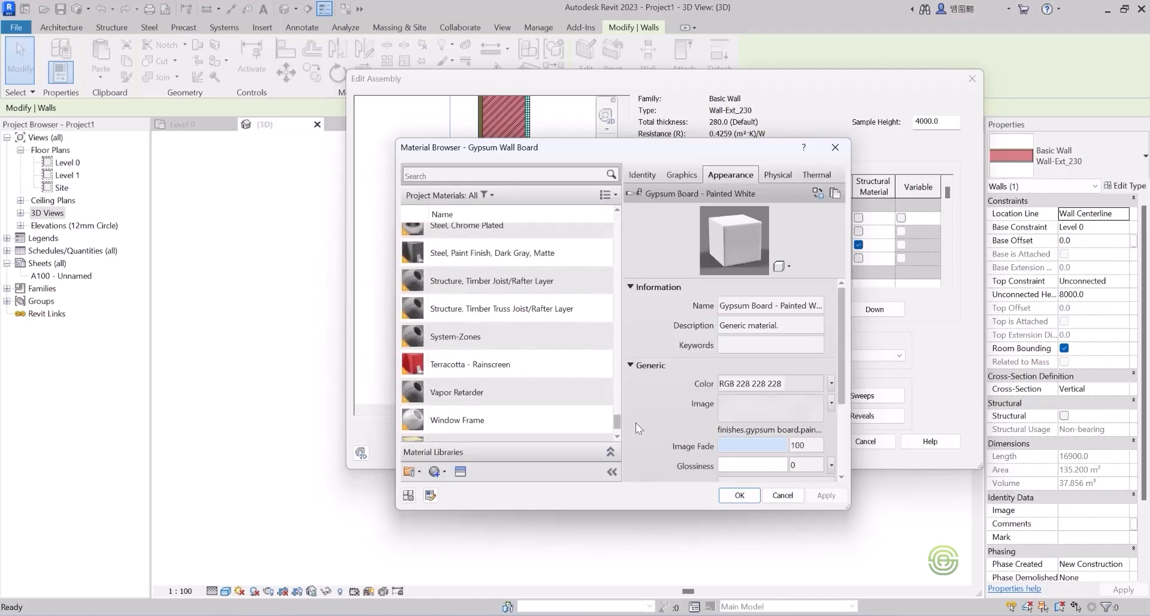
{"action": "left_click", "coordinate": [496, 364]}
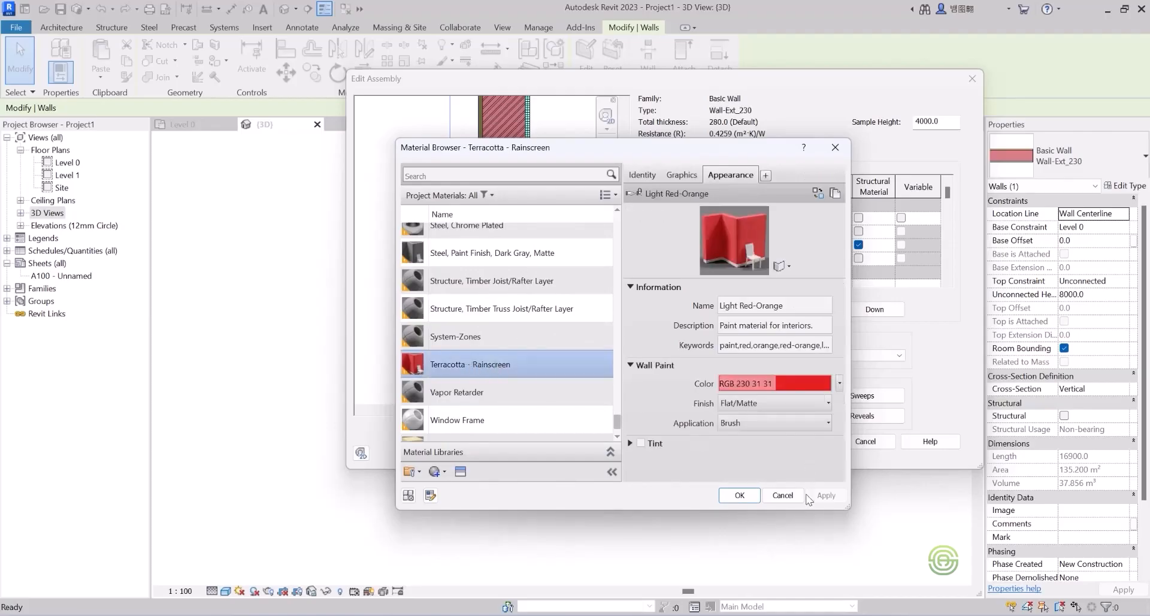
{"action": "left_click", "coordinate": [740, 495]}
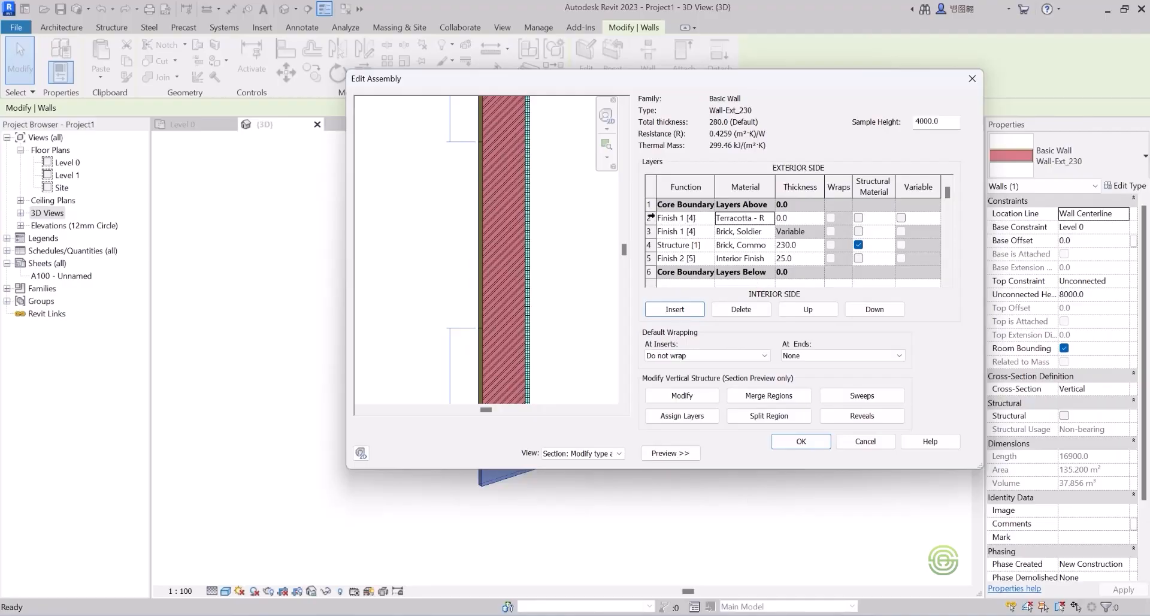
{"action": "left_click", "coordinate": [651, 217]}
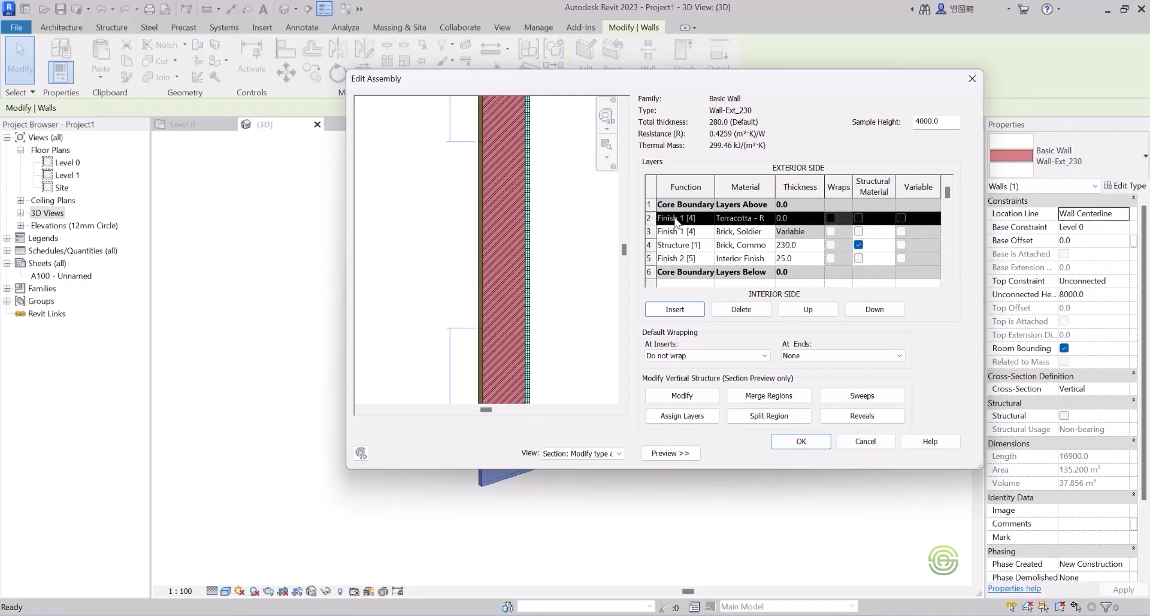
Assign the Terracotta - Rainscreen Finish 1 layer to the uppermost exterior finish region with Assign Layers.
{"action": "left_click", "coordinate": [681, 417]}
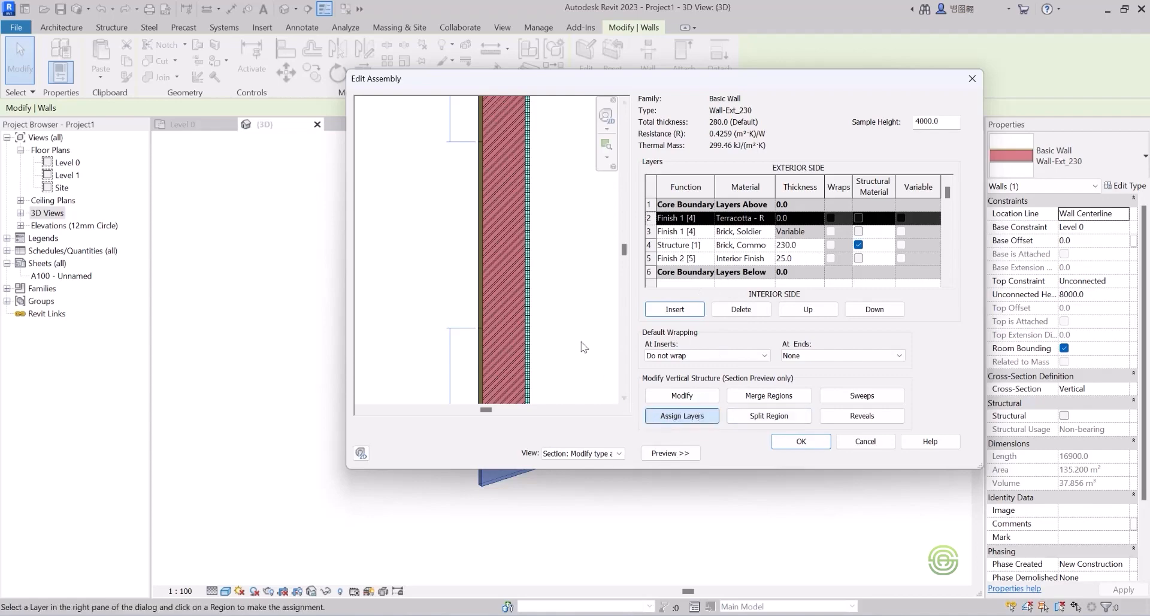
{"action": "scroll", "coordinate": [545, 332], "scroll_direction": "down", "scroll_amount": 2}
{"action": "scroll", "coordinate": [476, 192], "scroll_direction": "up", "scroll_amount": 4}
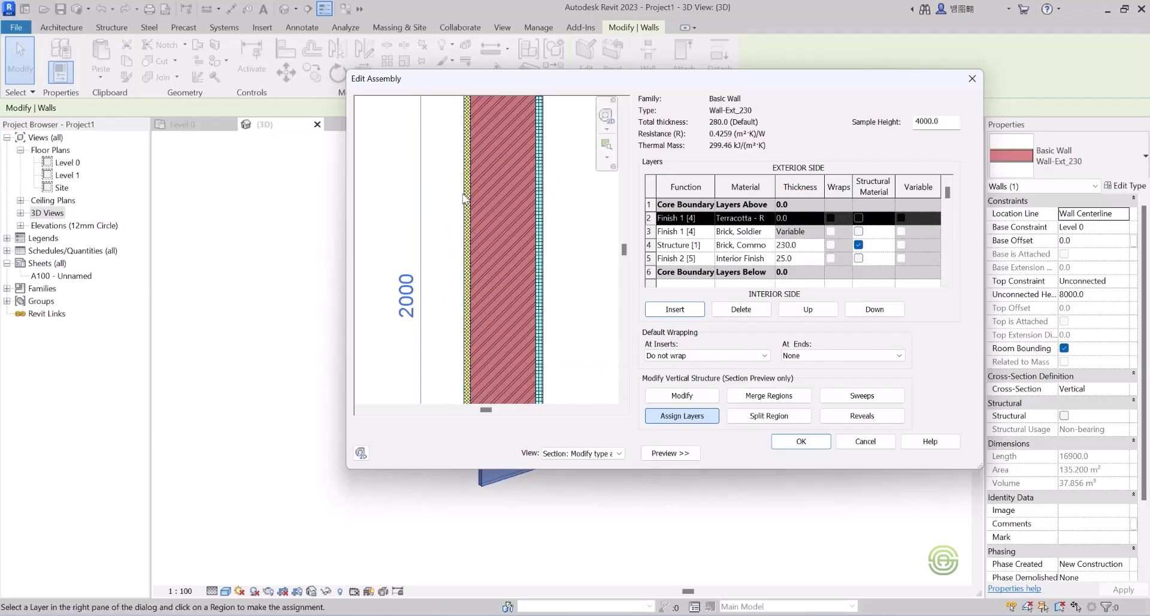
{"action": "scroll", "coordinate": [465, 199], "scroll_direction": "down", "scroll_amount": 2}
{"action": "scroll", "coordinate": [466, 199], "scroll_direction": "up", "scroll_amount": 5}
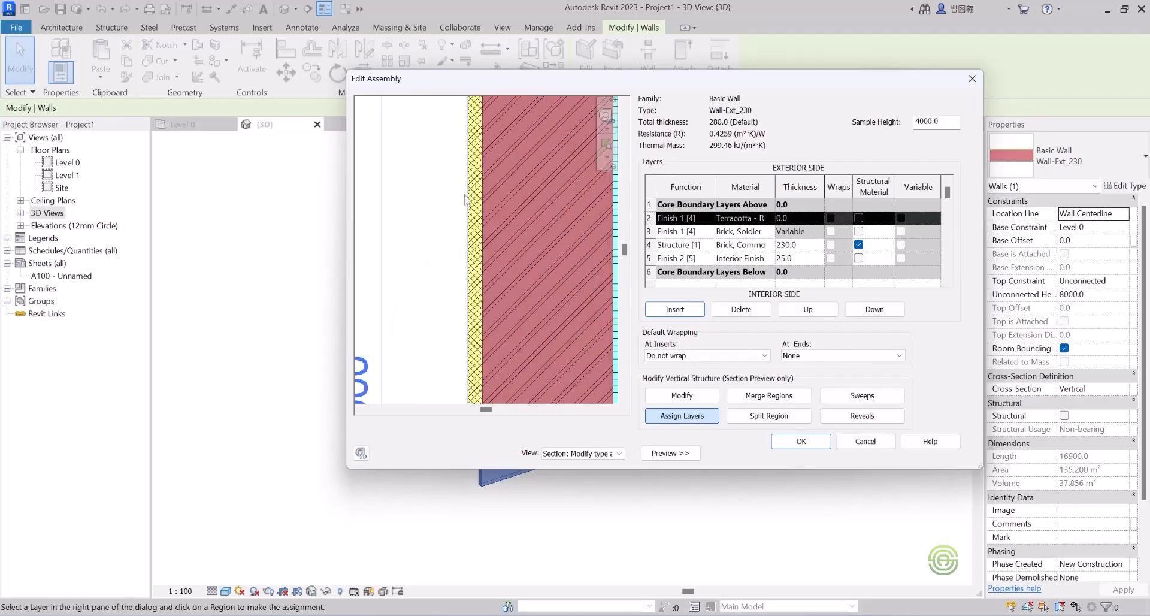
{"action": "left_click", "coordinate": [467, 204]}
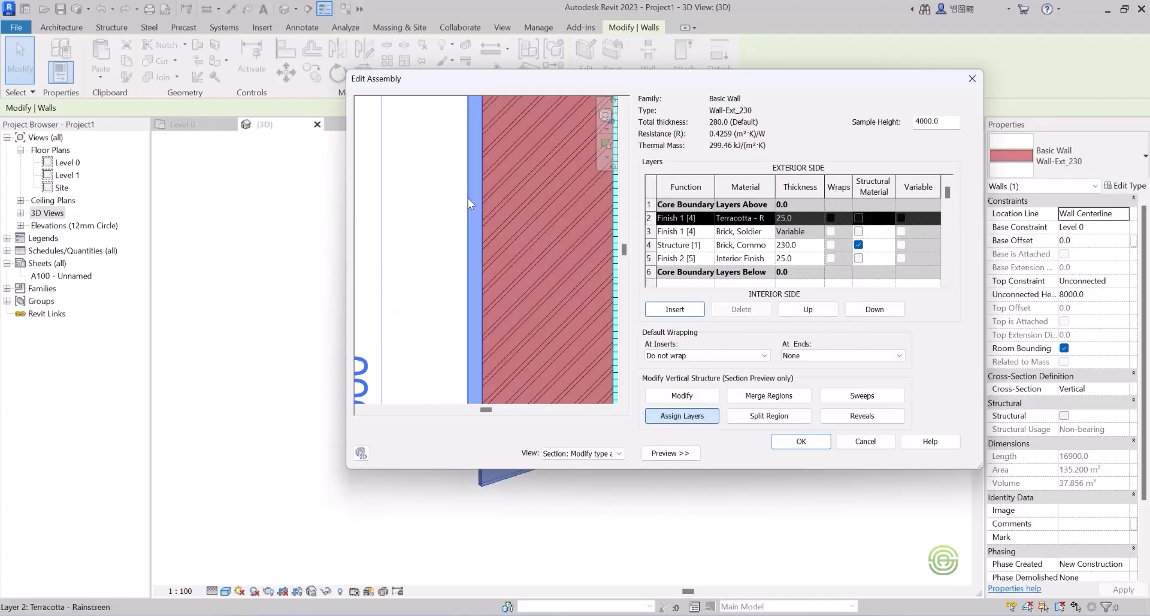
{"action": "scroll", "coordinate": [448, 203], "scroll_direction": "down", "scroll_amount": 4}
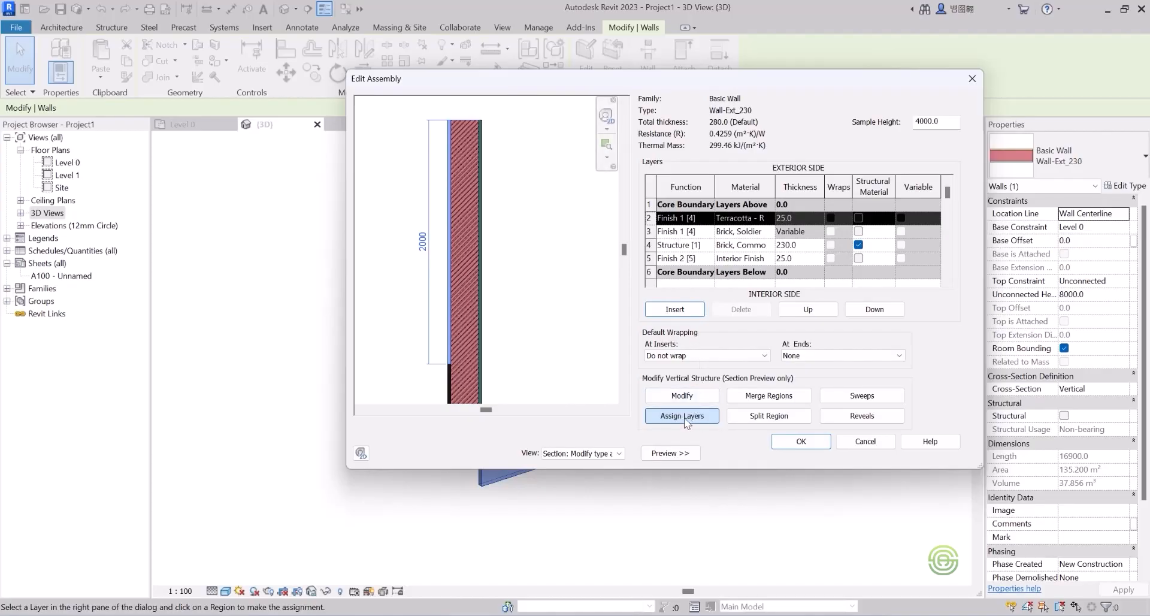
{"action": "left_click", "coordinate": [685, 397]}
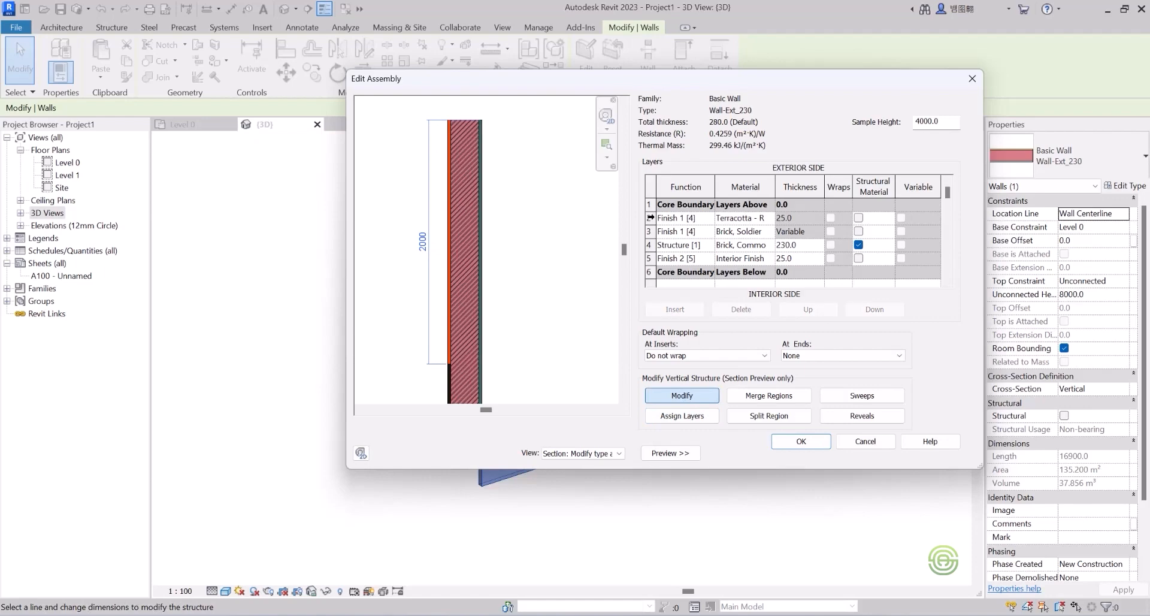
Insert a new layer above the Brick, Soldier Course finish layer and set its function to Finish 1 [4].
{"action": "left_click", "coordinate": [649, 217]}
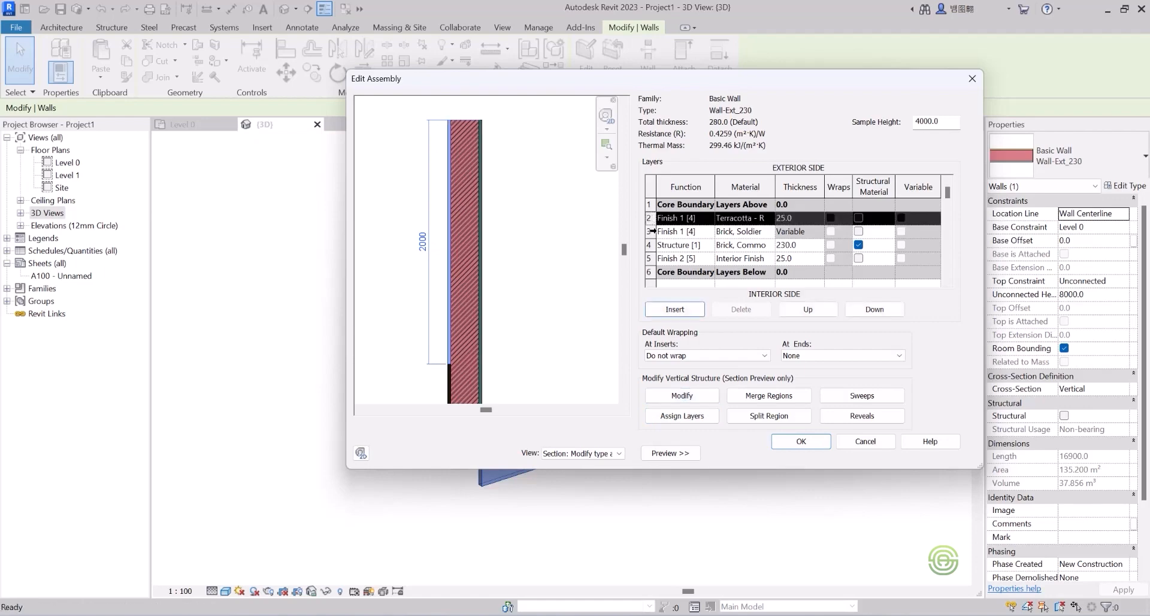
{"action": "left_click", "coordinate": [650, 231]}
{"action": "scroll", "coordinate": [473, 236], "scroll_direction": "down", "scroll_amount": 3}
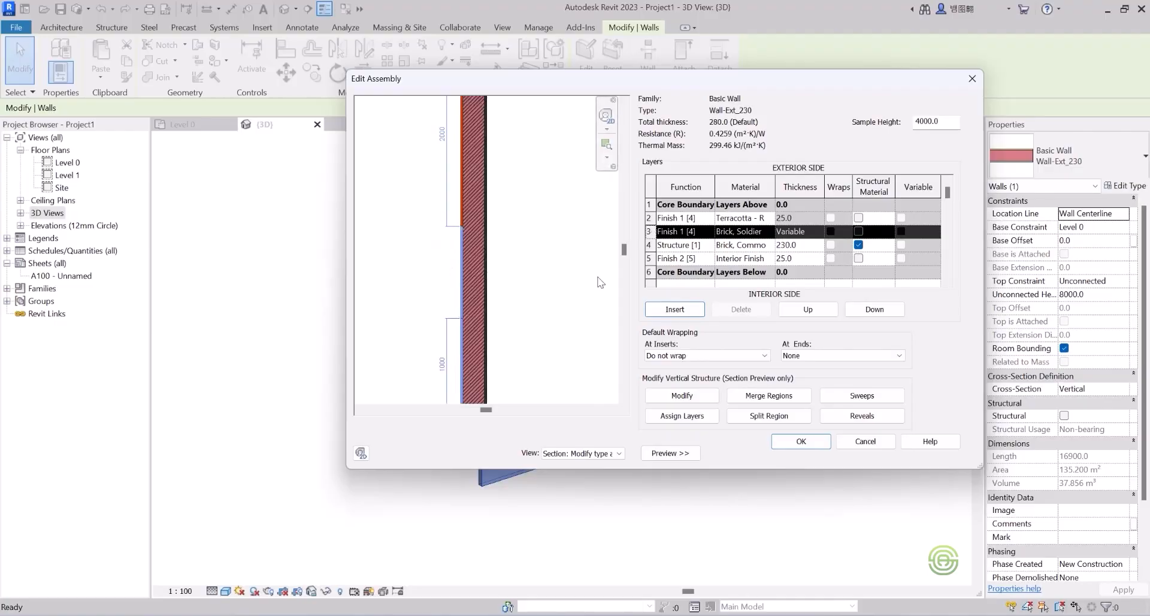
{"action": "left_click", "coordinate": [675, 309]}
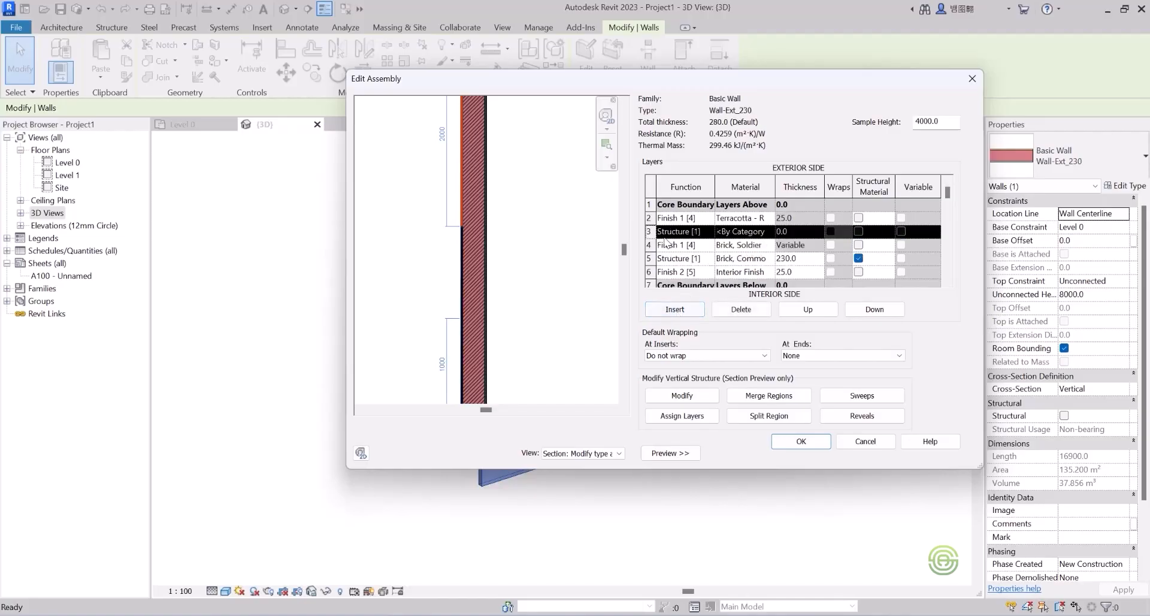
{"action": "left_click", "coordinate": [711, 232]}
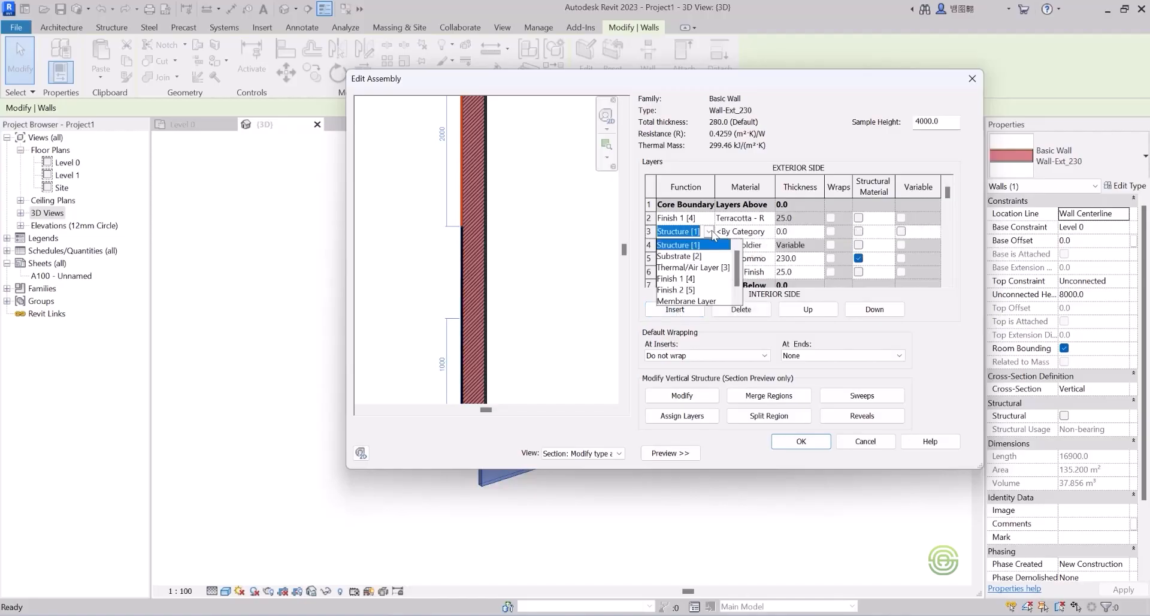
{"action": "left_click", "coordinate": [681, 290]}
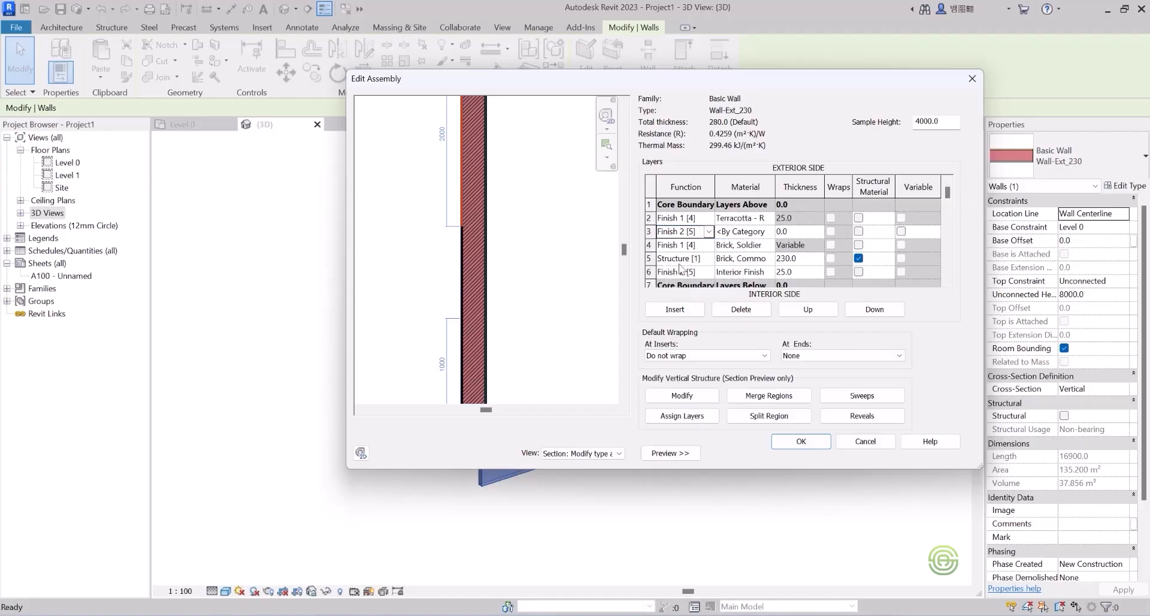
{"action": "left_click", "coordinate": [709, 232]}
{"action": "left_click", "coordinate": [679, 278]}
Assign the Wood material to the new Finish 1 layer and select that layer.
{"action": "left_click", "coordinate": [768, 232]}
{"action": "left_click", "coordinate": [767, 230]}
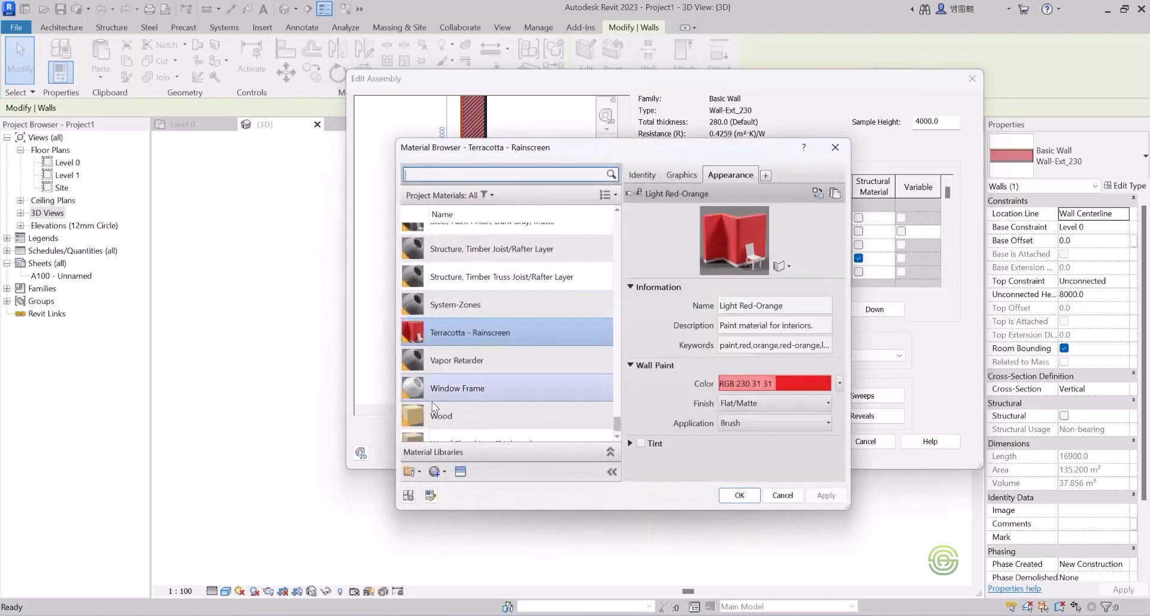
{"action": "left_click", "coordinate": [449, 414]}
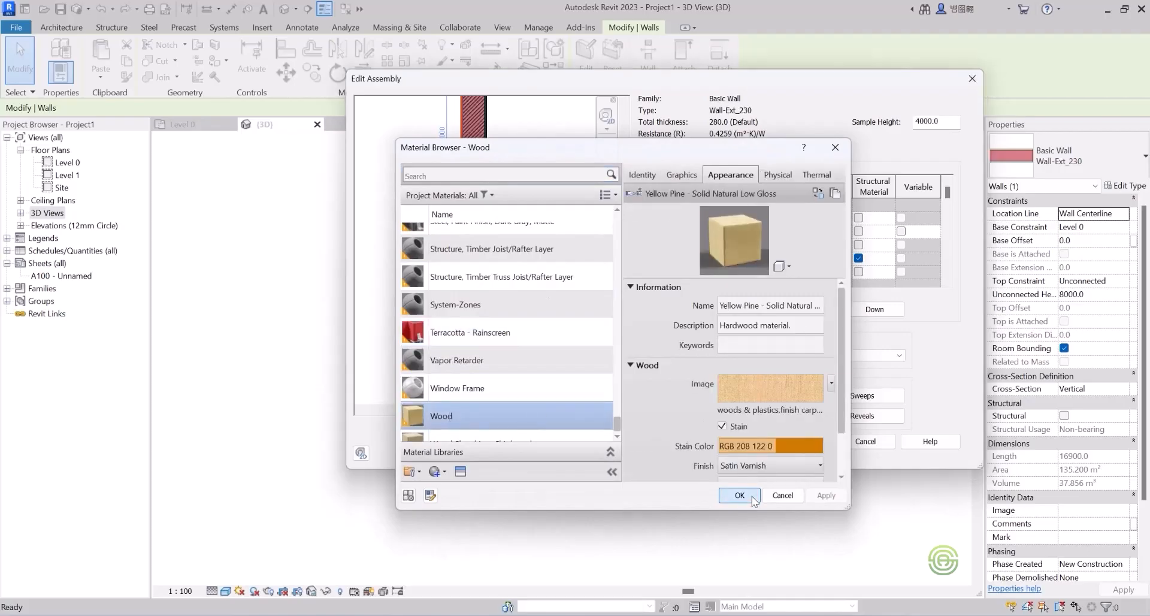
{"action": "left_click", "coordinate": [750, 495]}
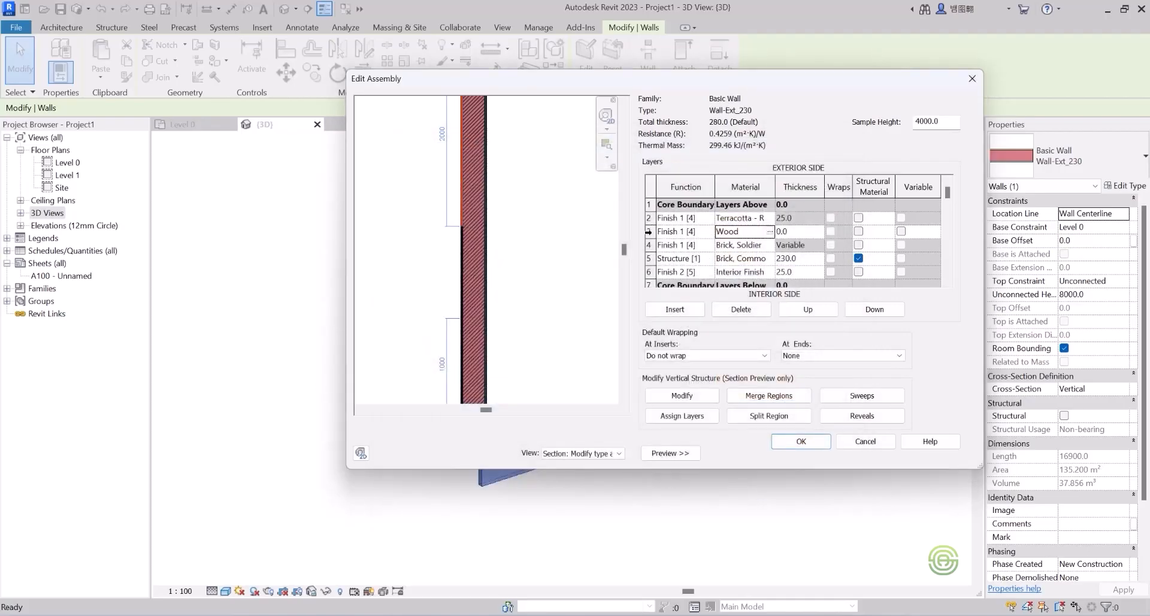
{"action": "left_click", "coordinate": [650, 231]}
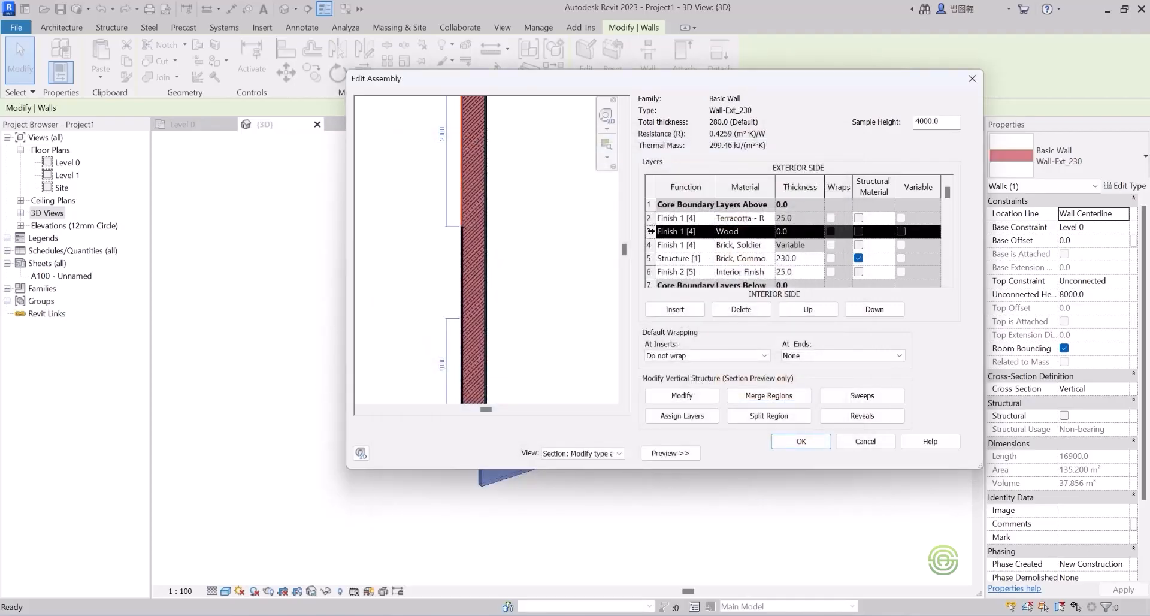
Assign the Wood layer to the middle exterior finish region with Assign Layers.
{"action": "left_click", "coordinate": [676, 418]}
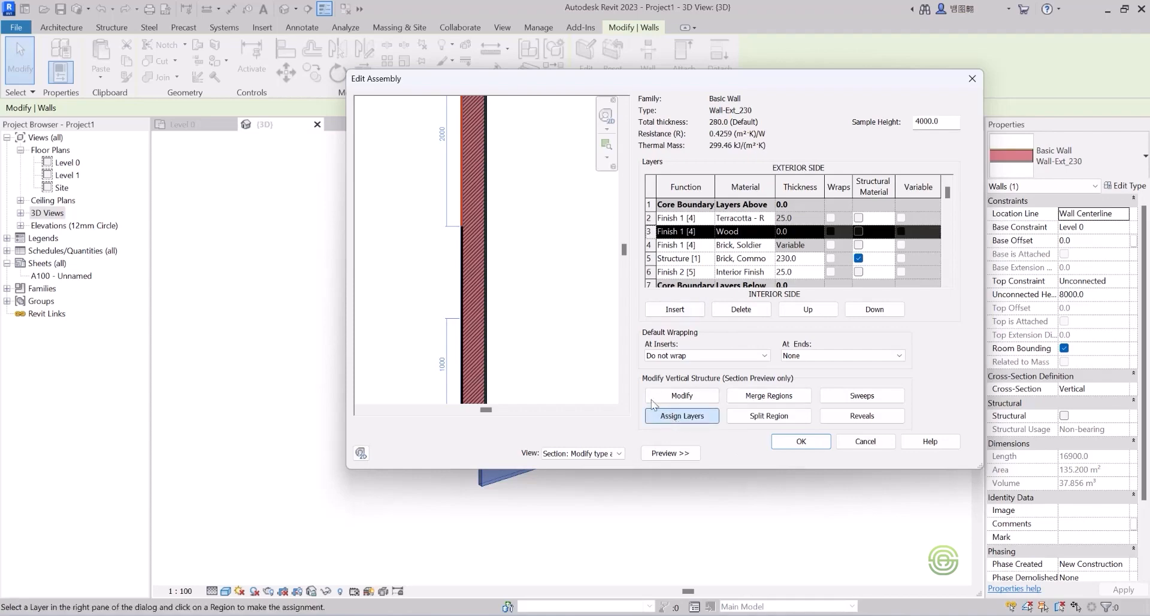
{"action": "scroll", "coordinate": [436, 282], "scroll_direction": "up", "scroll_amount": 4}
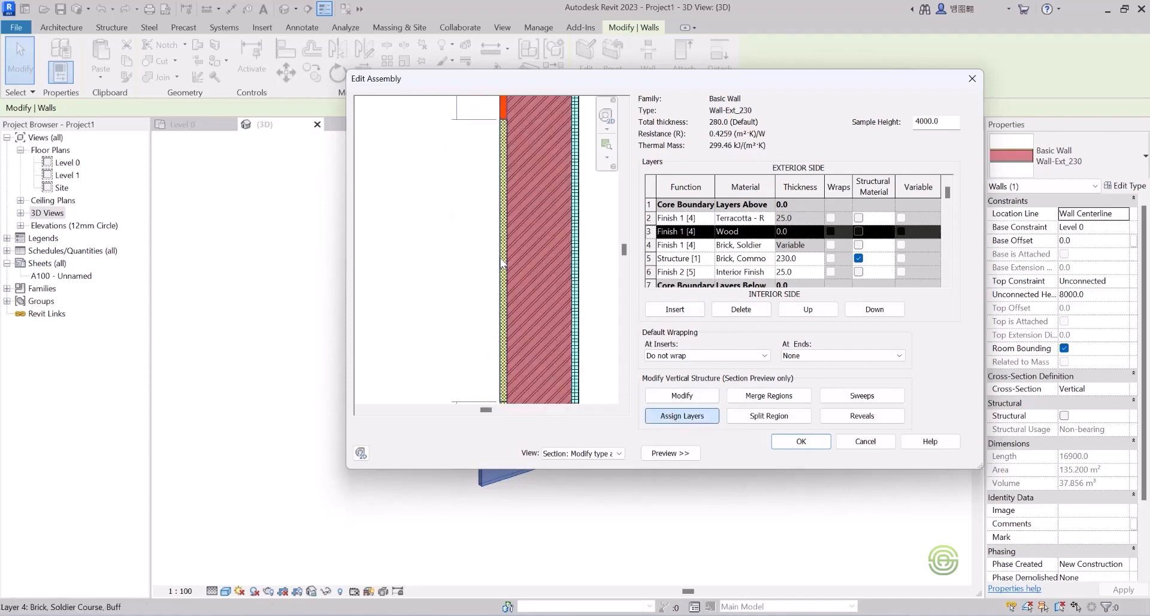
{"action": "scroll", "coordinate": [499, 258], "scroll_direction": "down", "scroll_amount": 1}
{"action": "left_click", "coordinate": [499, 259]}
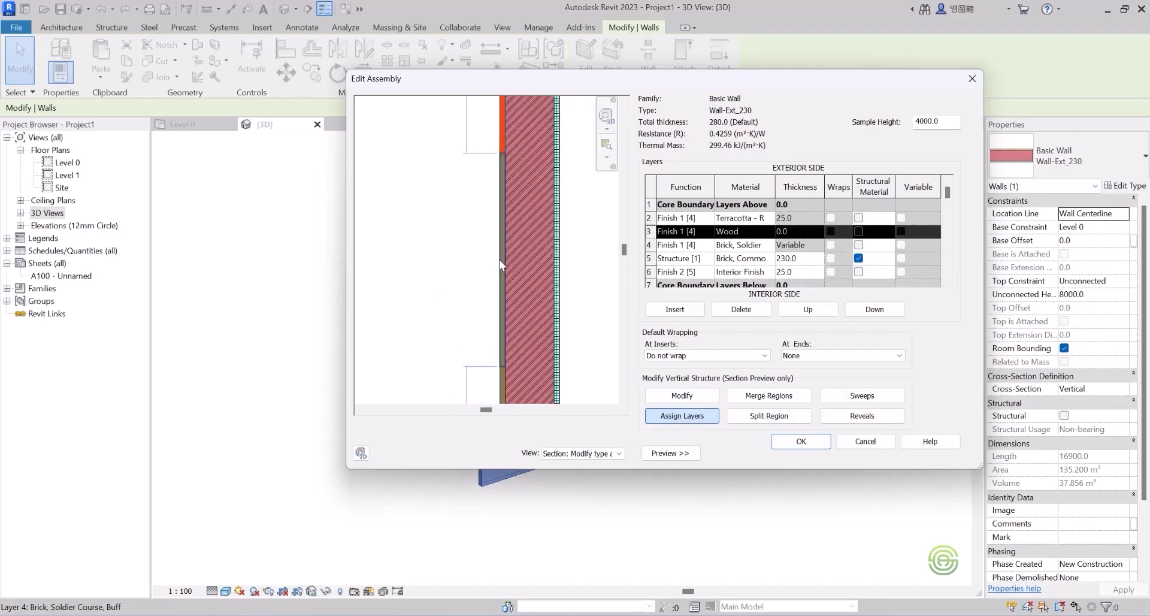
{"action": "left_click", "coordinate": [498, 260]}
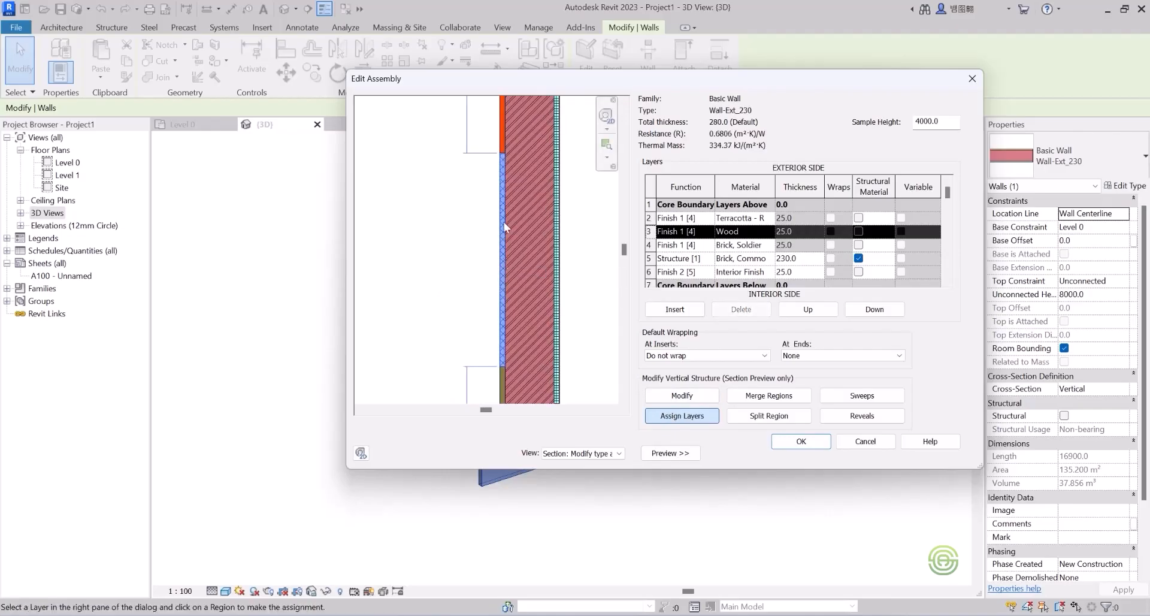
End the layer assignment at the lower brick region and apply the modified assembly to the Wall-Ext_230 type.
{"action": "scroll", "coordinate": [459, 212], "scroll_direction": "down", "scroll_amount": 2}
{"action": "scroll", "coordinate": [486, 314], "scroll_direction": "up", "scroll_amount": 2}
{"action": "middle_click_drag", "start_coordinate": [486, 314], "coordinate": [484, 214]}
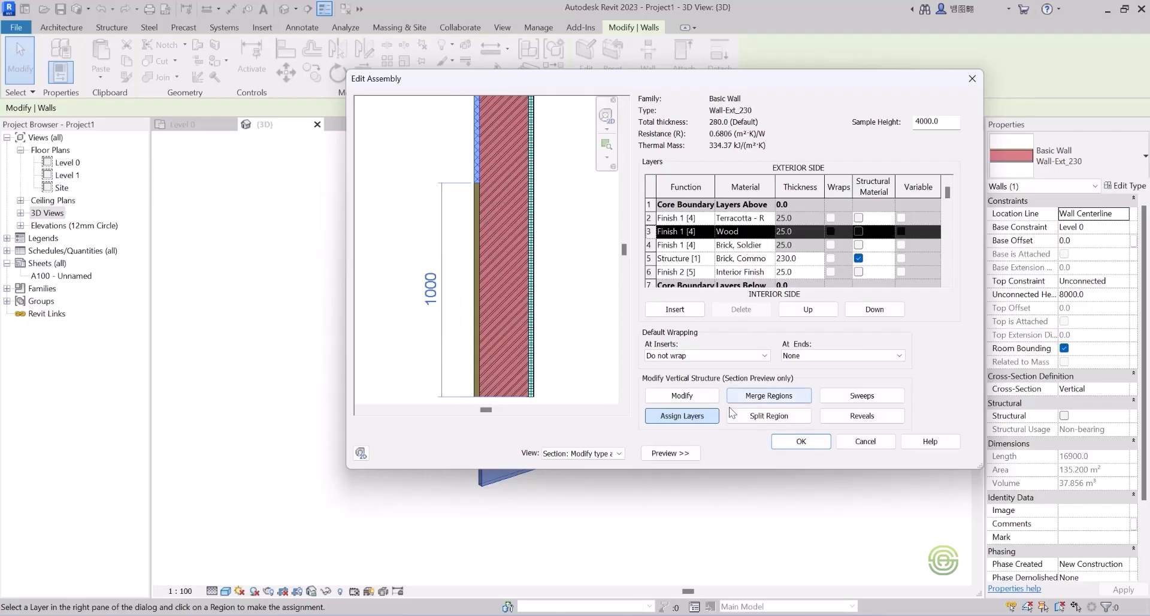
{"action": "left_click", "coordinate": [680, 396]}
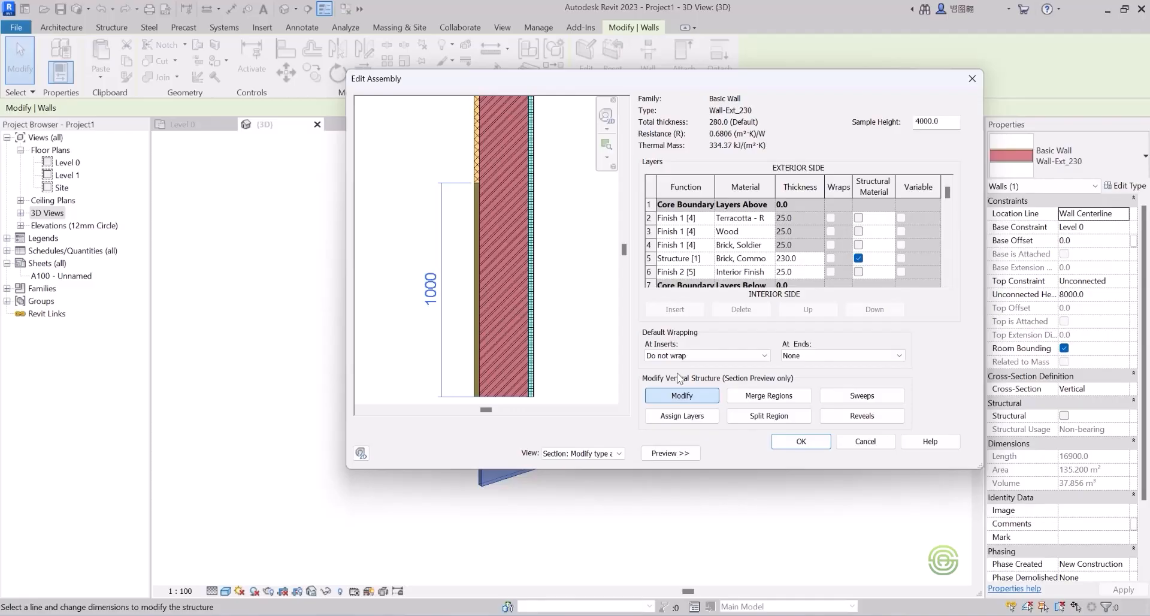
{"action": "left_click", "coordinate": [806, 441]}
{"action": "left_click", "coordinate": [809, 447]}
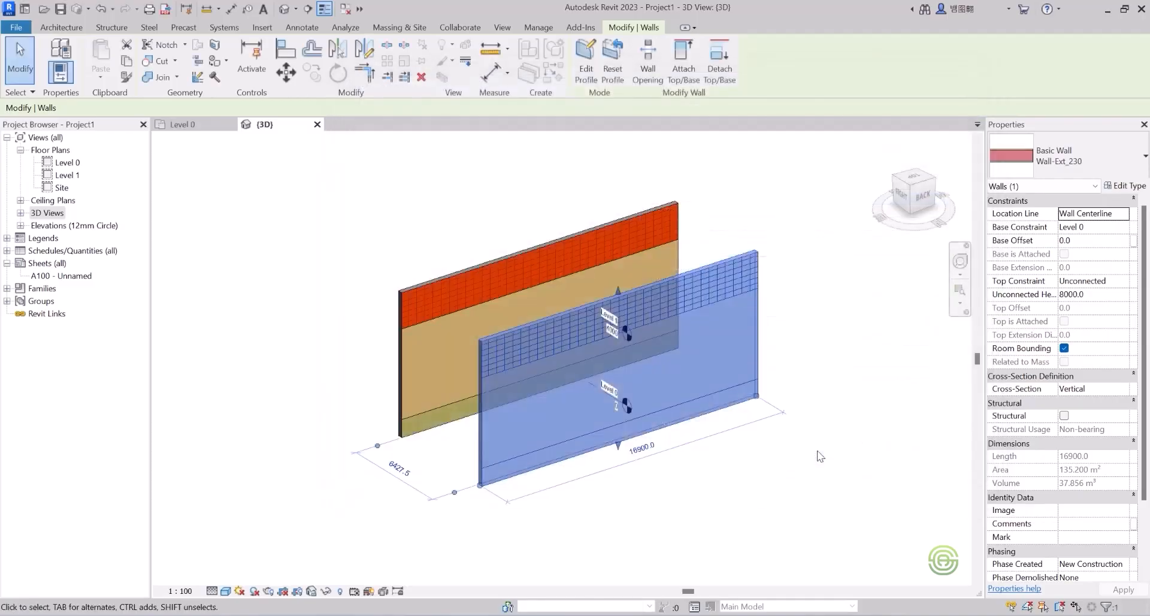
Examine the terracotta, wood and brick finish regions on the exterior faces of both walls in the 3D view.
{"action": "left_click", "coordinate": [809, 341]}
{"action": "scroll", "coordinate": [593, 470], "scroll_direction": "up", "scroll_amount": 4}
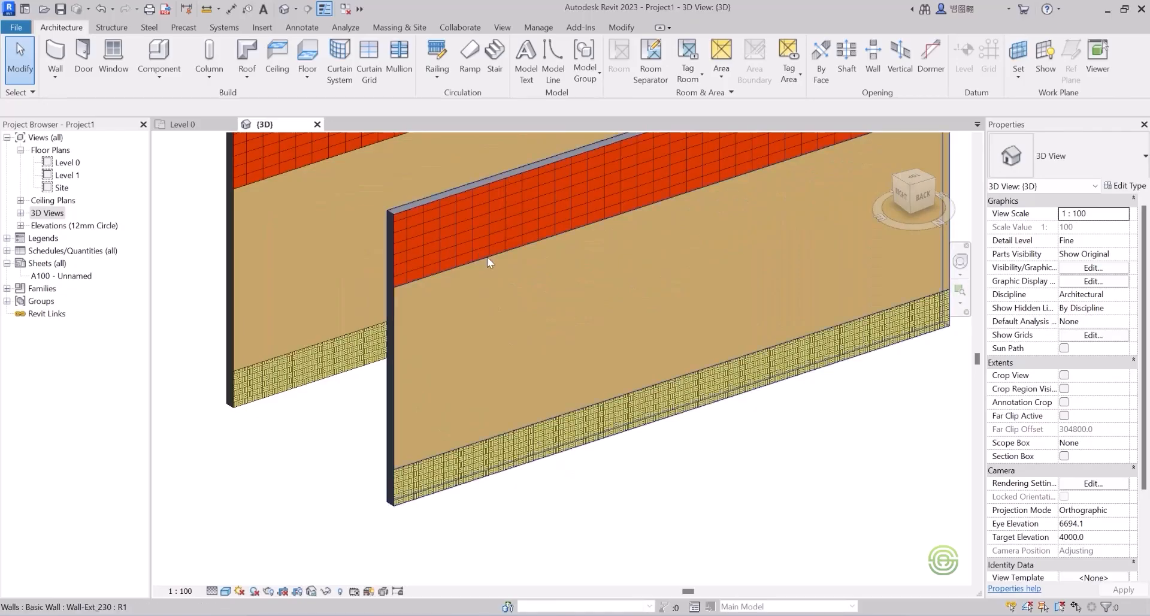
{"action": "scroll", "coordinate": [546, 304], "scroll_direction": "down", "scroll_amount": 3}
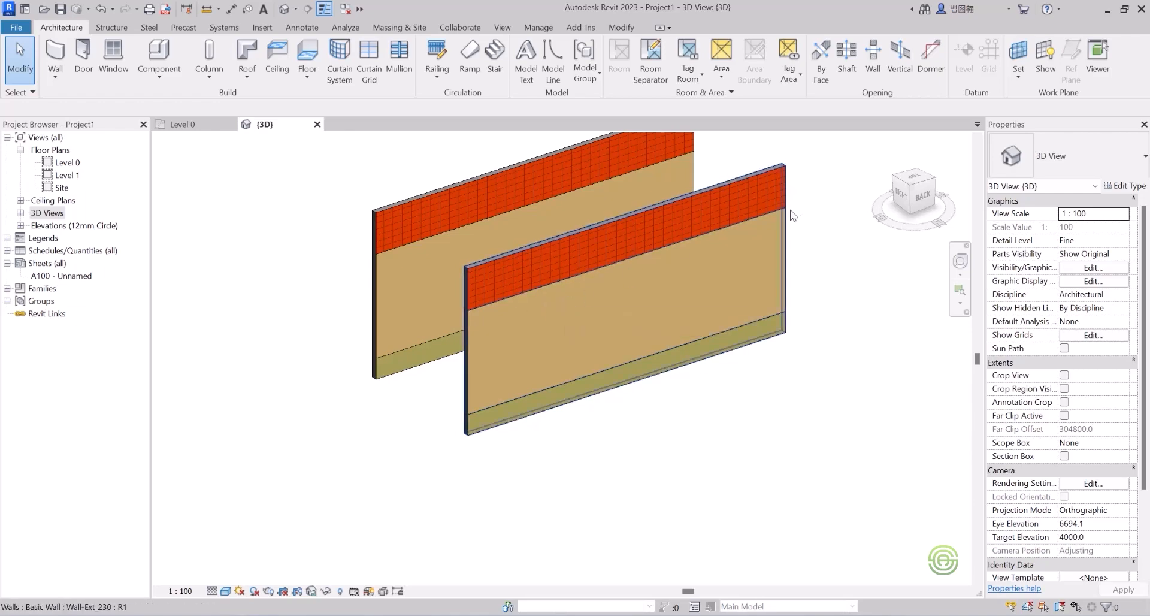
{"action": "left_click", "coordinate": [784, 230]}
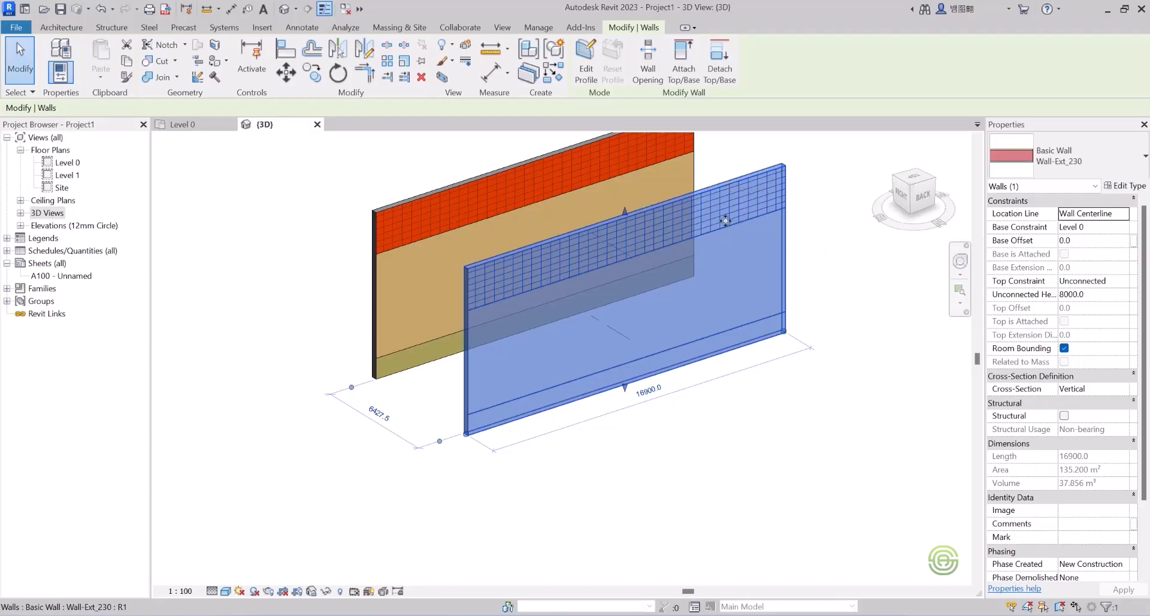
{"action": "scroll", "coordinate": [729, 220], "scroll_direction": "up", "scroll_amount": 3}
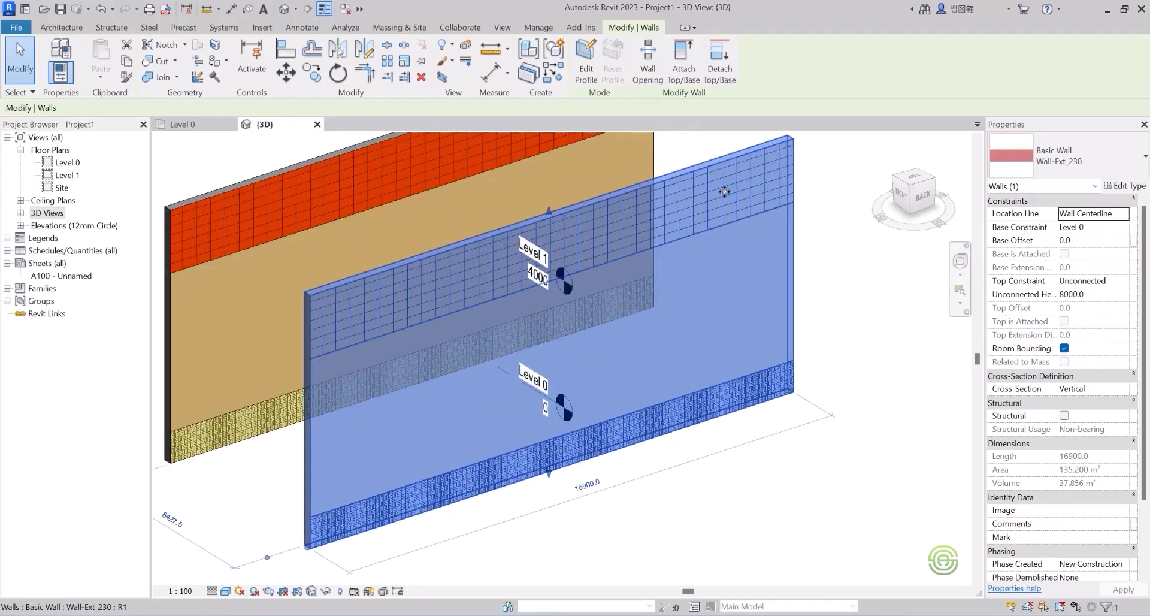
{"action": "scroll", "coordinate": [765, 366], "scroll_direction": "up", "scroll_amount": 3}
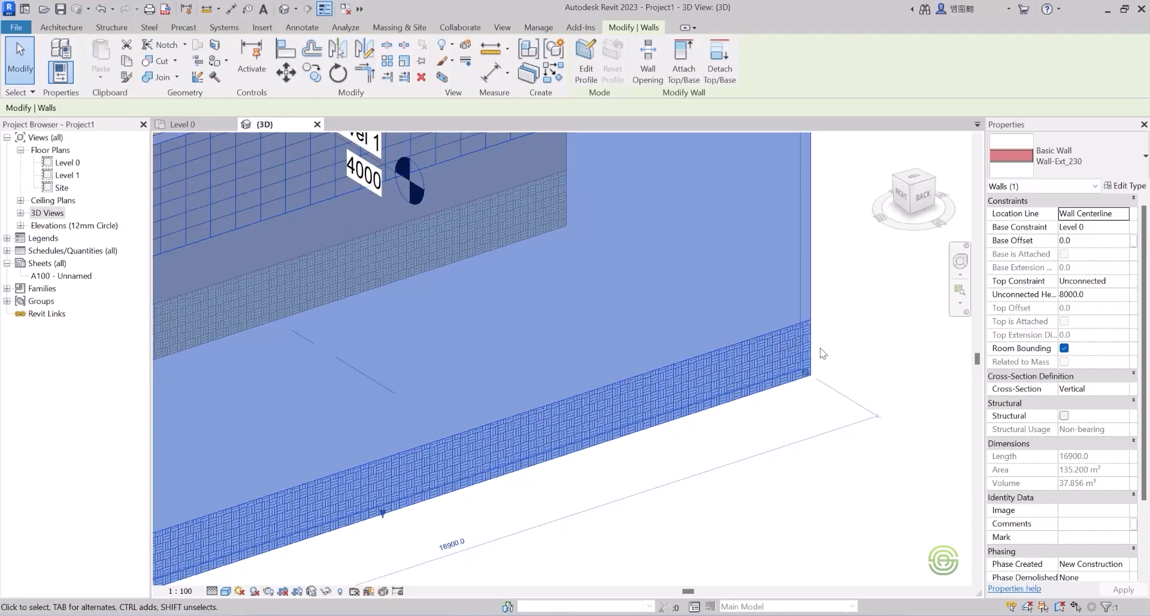
{"action": "scroll", "coordinate": [823, 353], "scroll_direction": "down", "scroll_amount": 5}
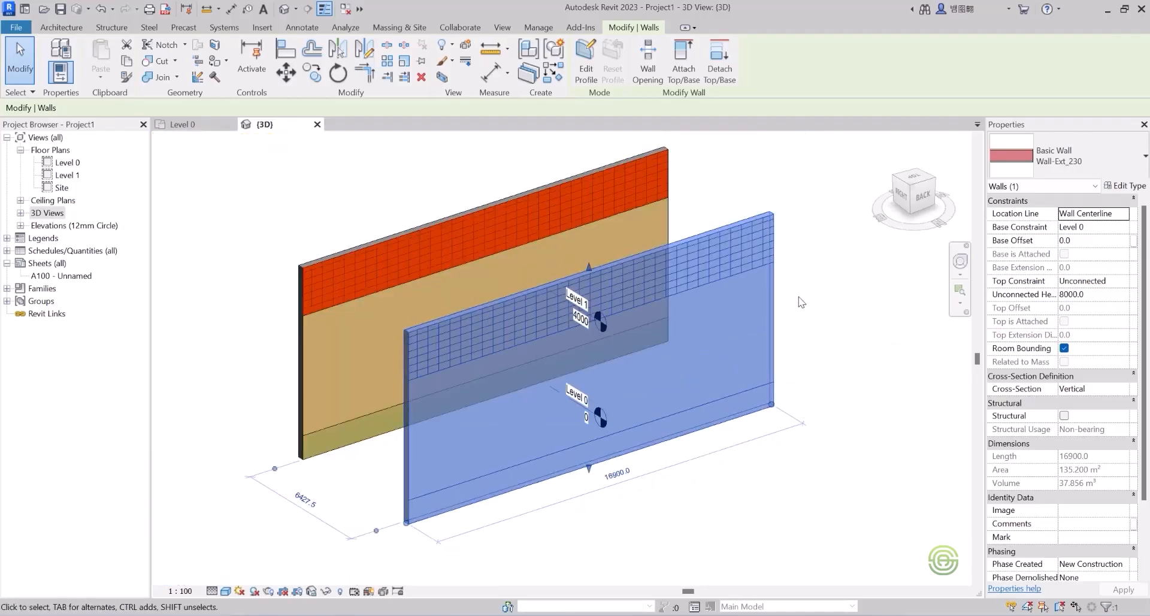
{"action": "left_click", "coordinate": [801, 301]}
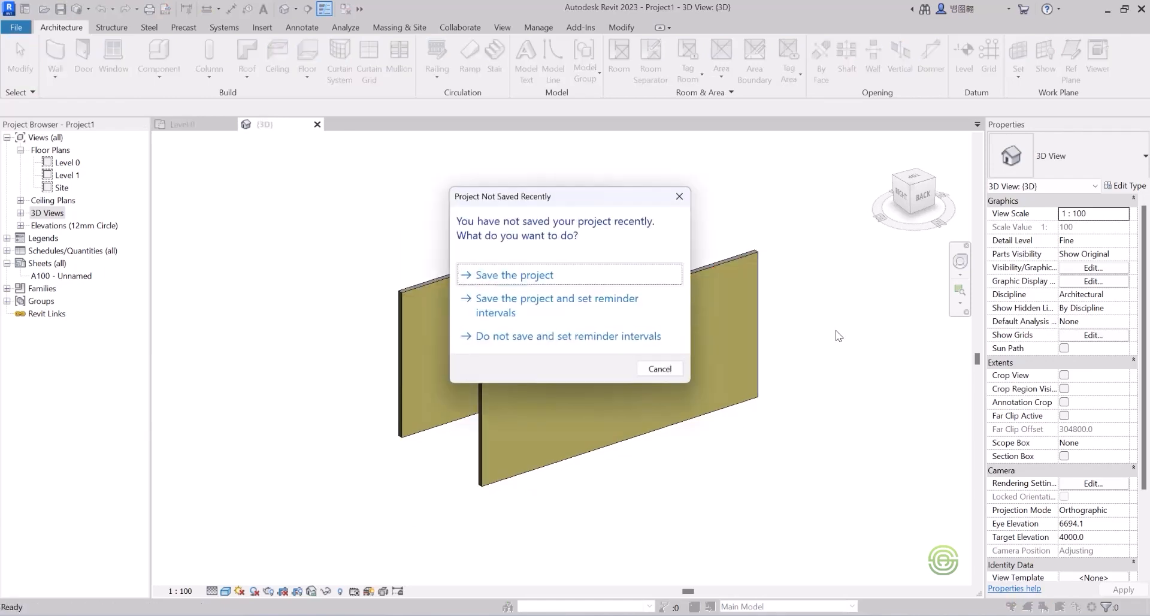
Dismiss the save reminder and set the sample height in the Wall-Ext_230 structure's assembly to 8000.
{"action": "left_click", "coordinate": [679, 196]}
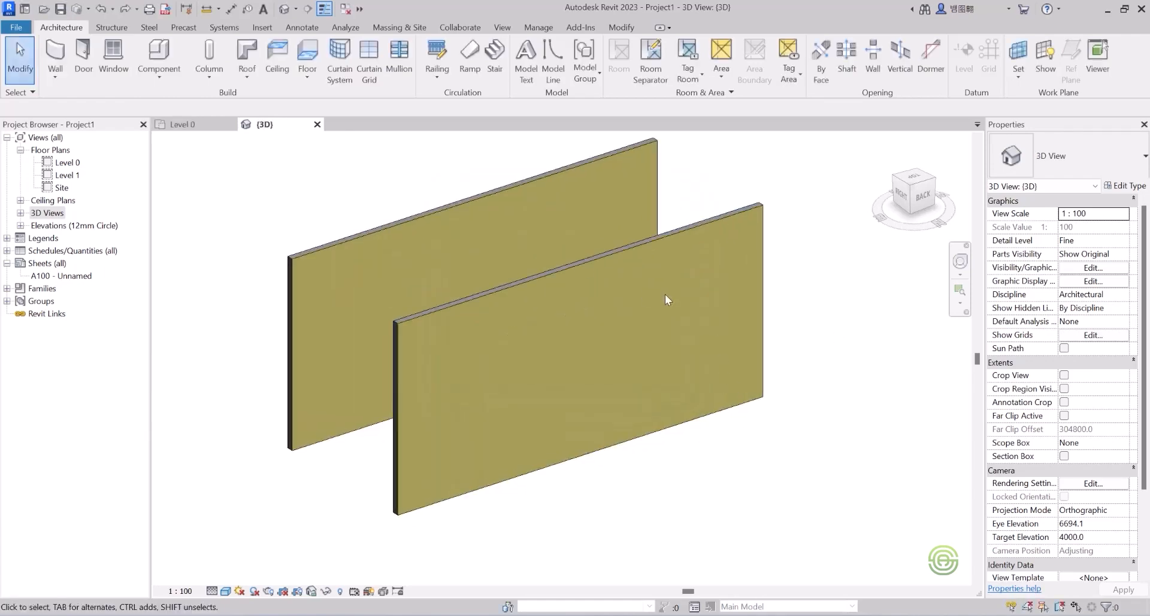
{"action": "left_click", "coordinate": [722, 213]}
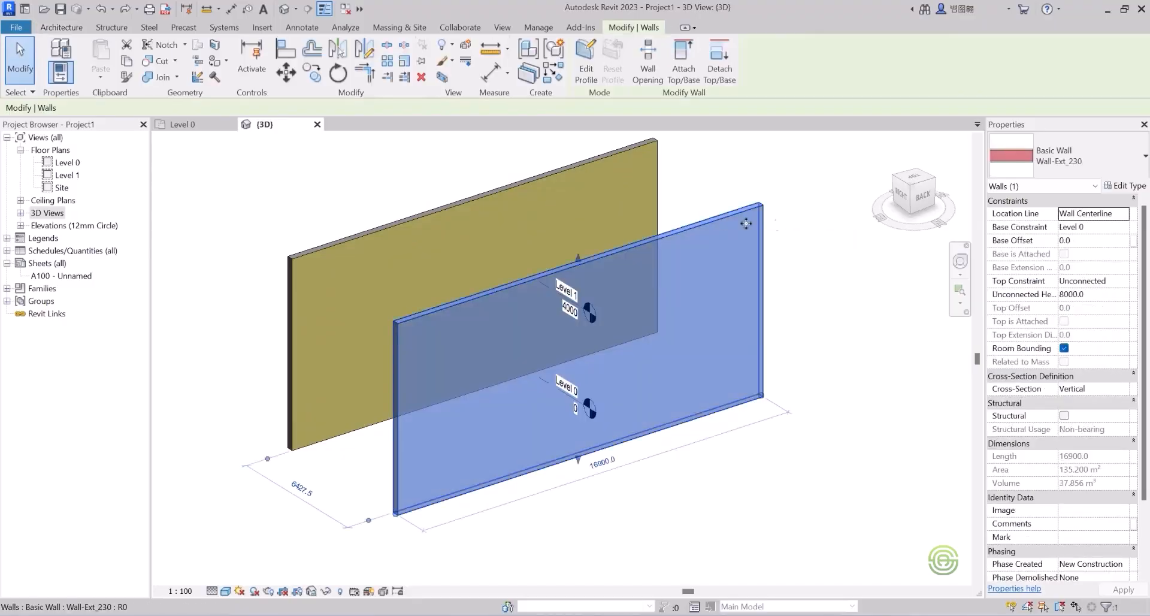
{"action": "left_click", "coordinate": [1124, 186]}
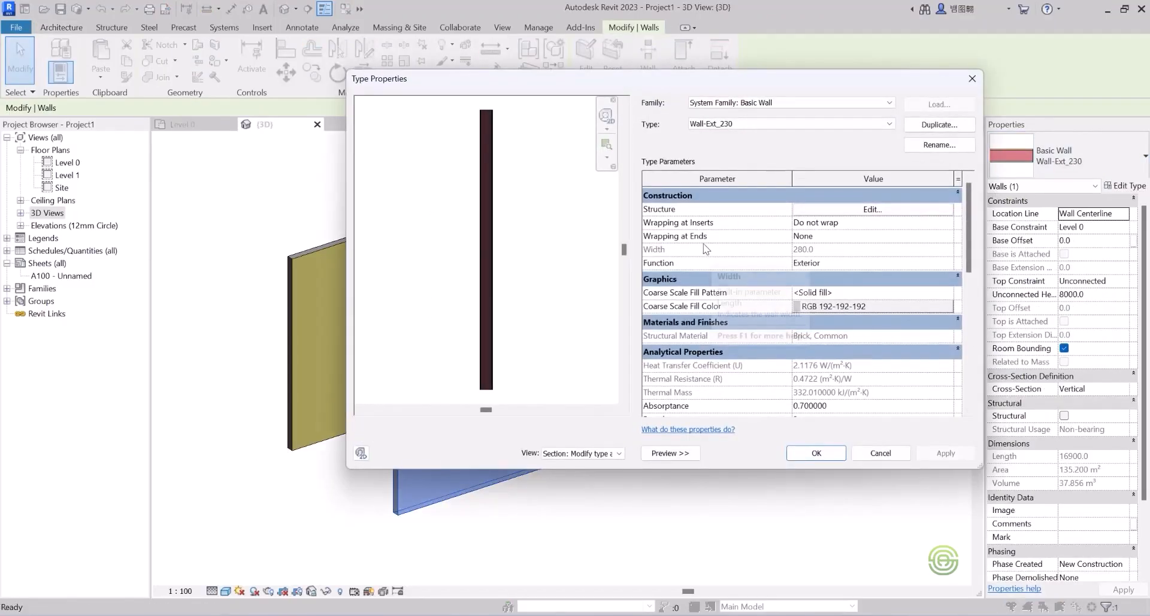
{"action": "left_click", "coordinate": [864, 208]}
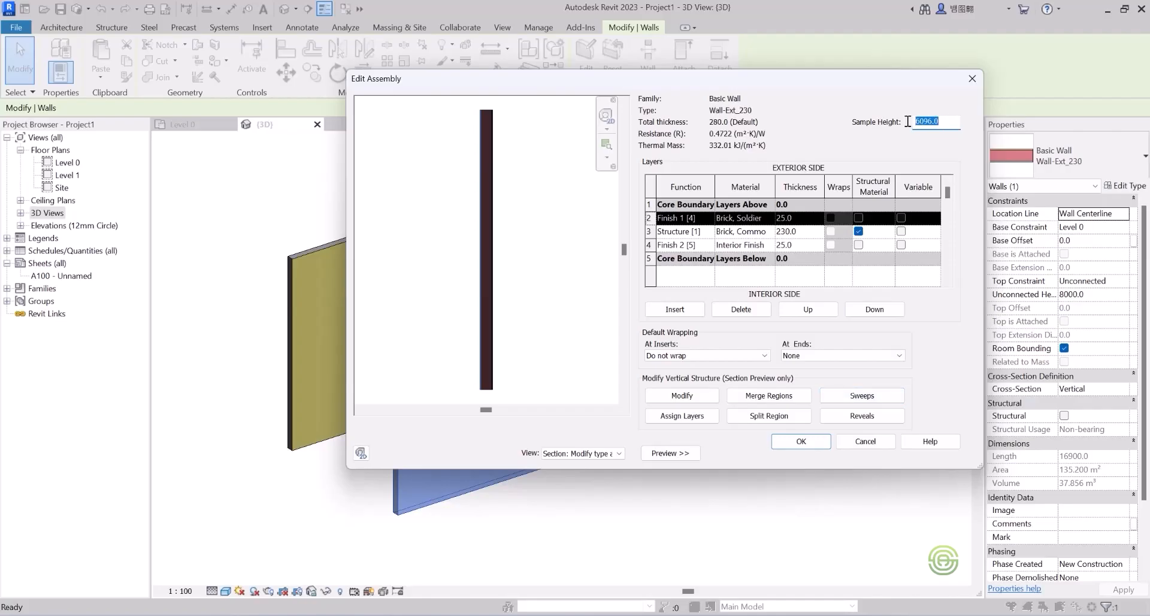
{"action": "type", "text": "4"}
{"action": "key", "text": "Tab"}
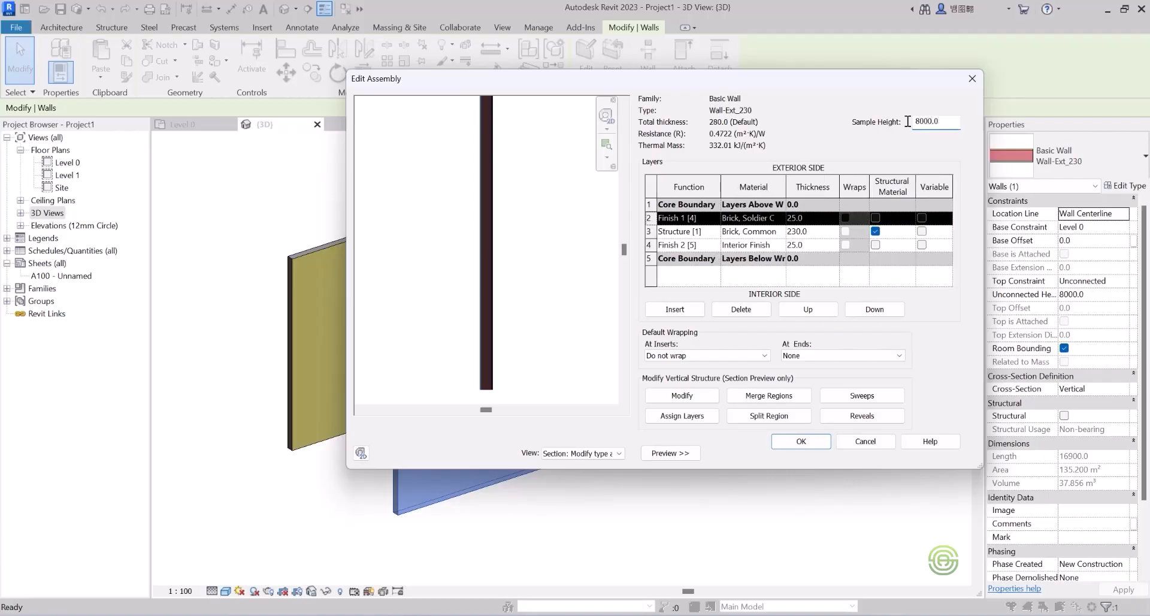
{"action": "scroll", "coordinate": [482, 239], "scroll_direction": "down", "scroll_amount": 3}
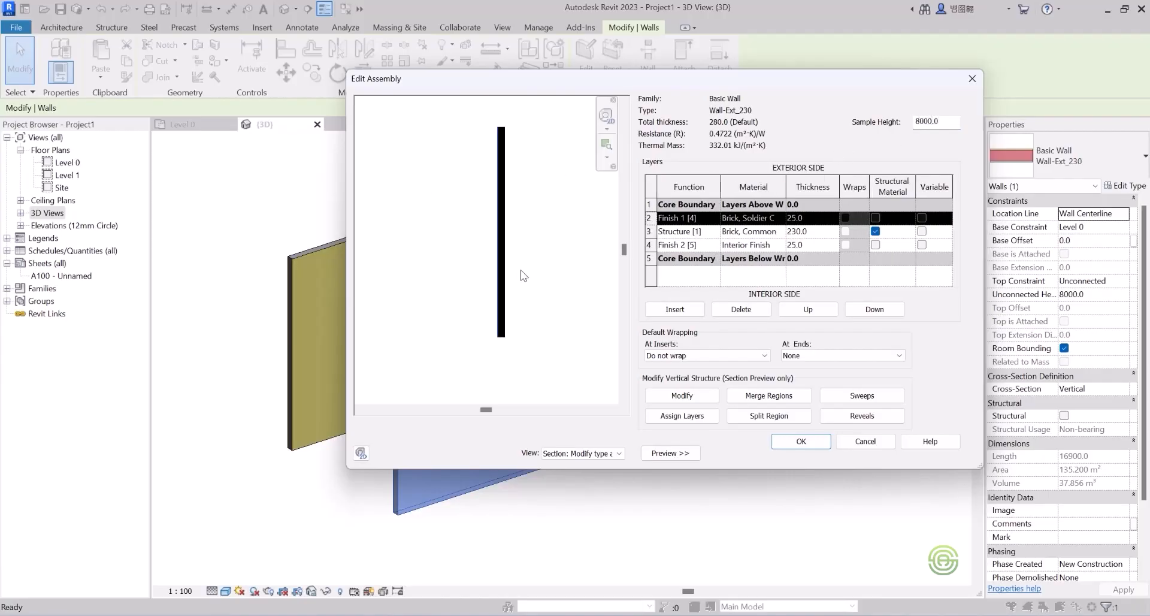
Add a wall sweep with the default profile to the Wall-Ext_230 assembly, keeping the section preview in view.
{"action": "scroll", "coordinate": [495, 263], "scroll_direction": "up", "scroll_amount": 1}
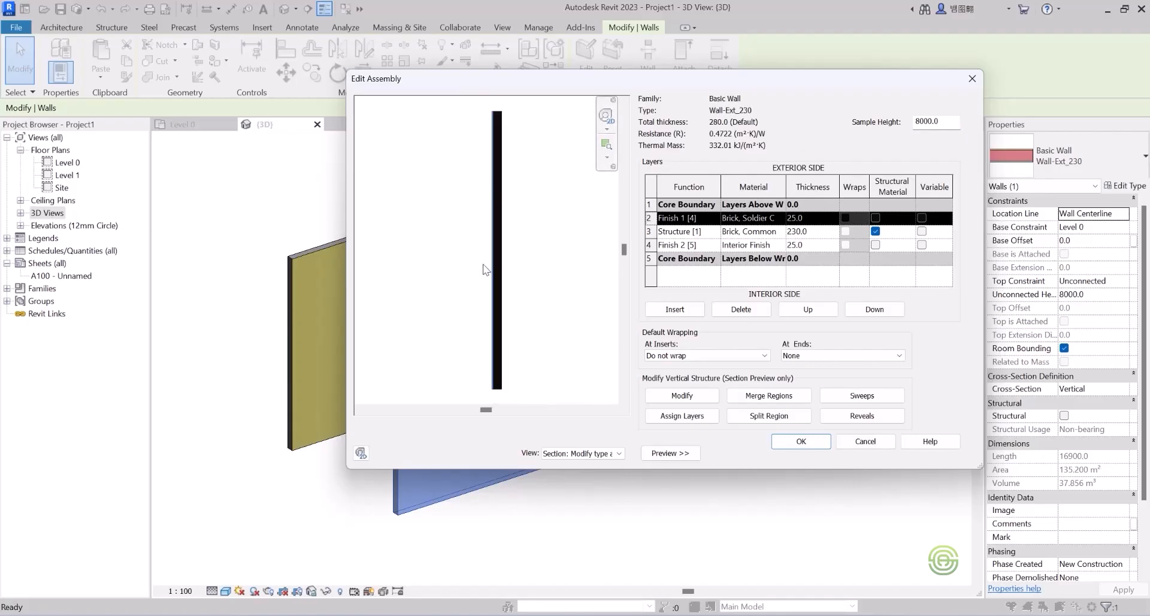
{"action": "scroll", "coordinate": [486, 252], "scroll_direction": "up", "scroll_amount": 4}
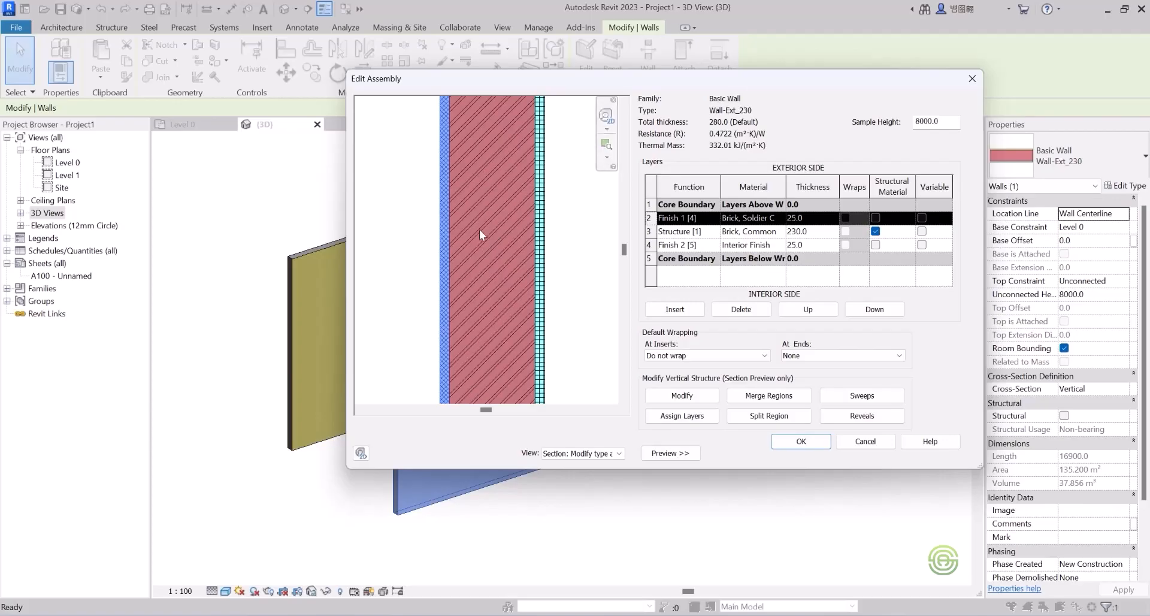
{"action": "scroll", "coordinate": [473, 228], "scroll_direction": "down", "scroll_amount": 5}
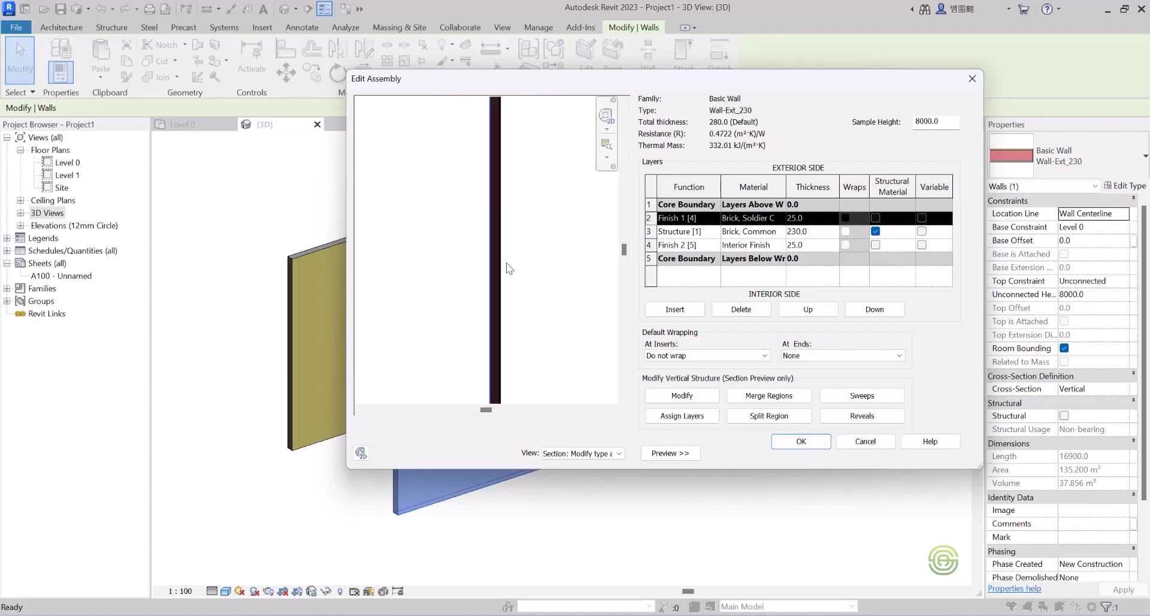
{"action": "scroll", "coordinate": [508, 264], "scroll_direction": "down", "scroll_amount": 2}
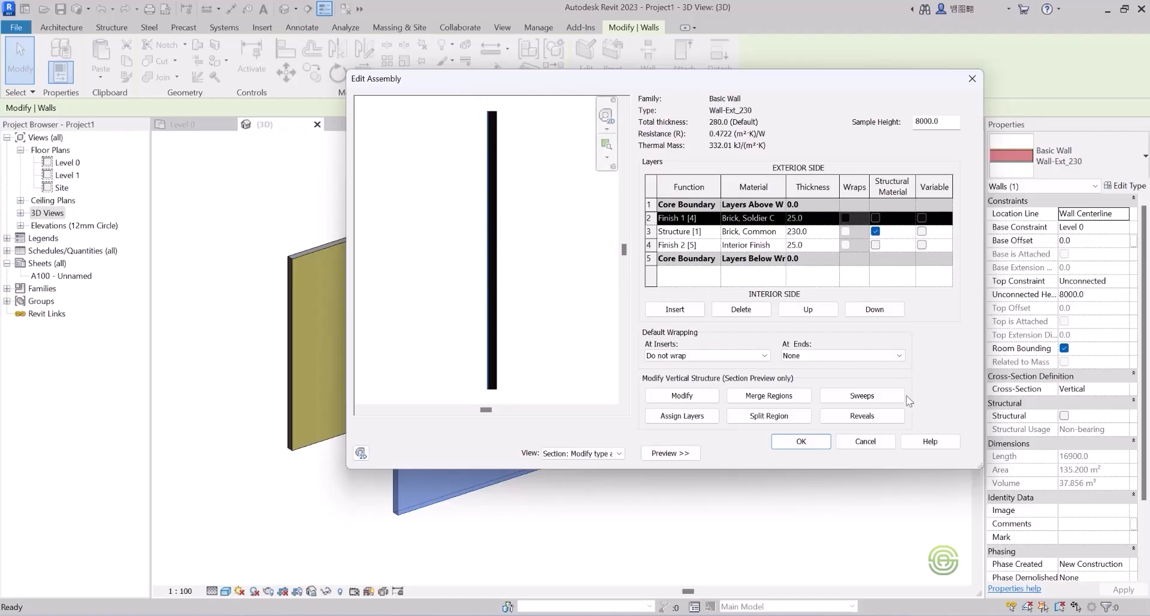
{"action": "left_click", "coordinate": [855, 394]}
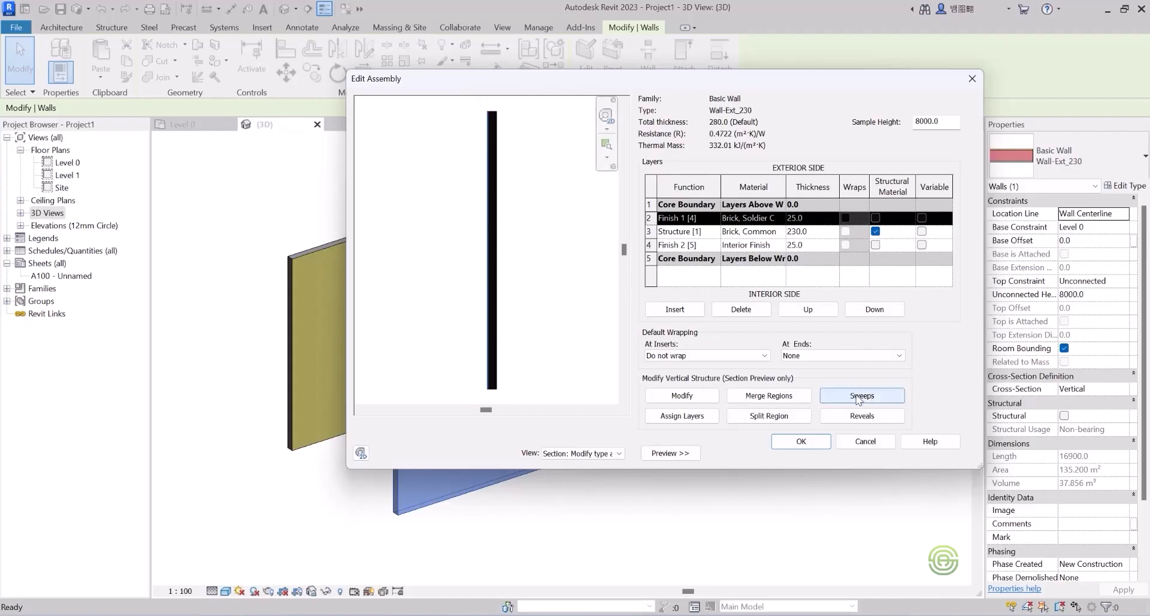
{"action": "left_click_drag", "start_coordinate": [573, 184], "coordinate": [780, 134]}
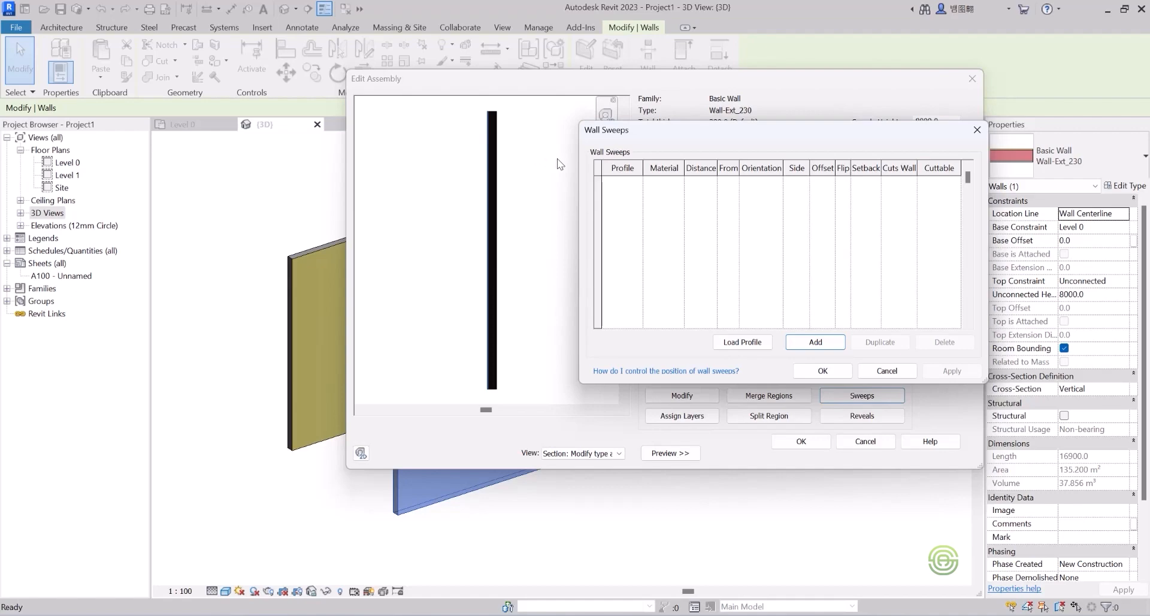
{"action": "left_click", "coordinate": [805, 340]}
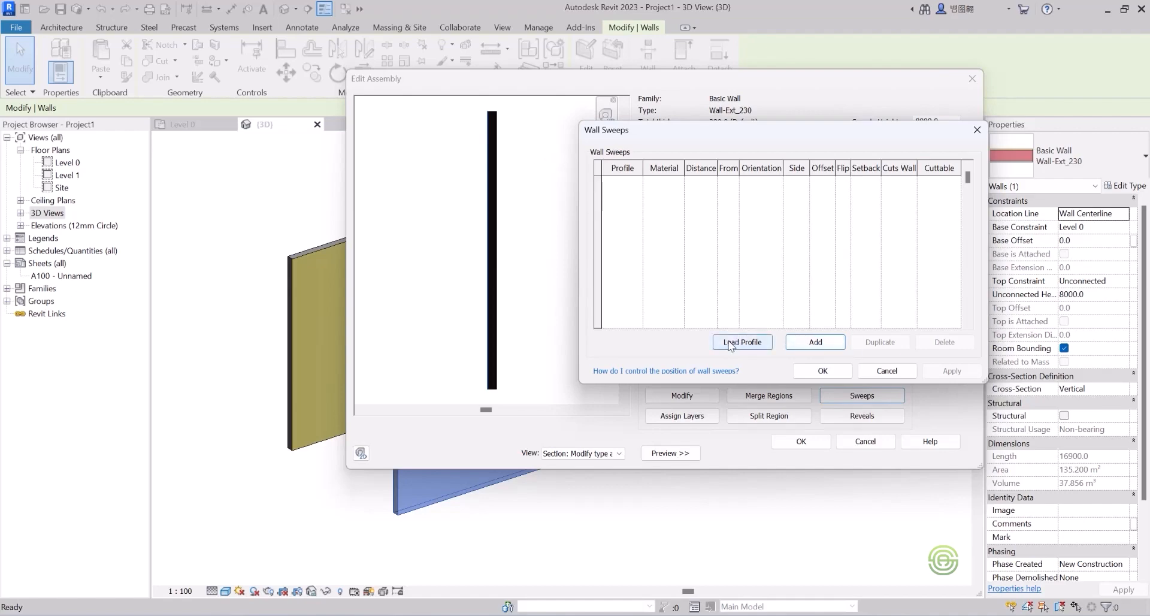
{"action": "left_click", "coordinate": [815, 344]}
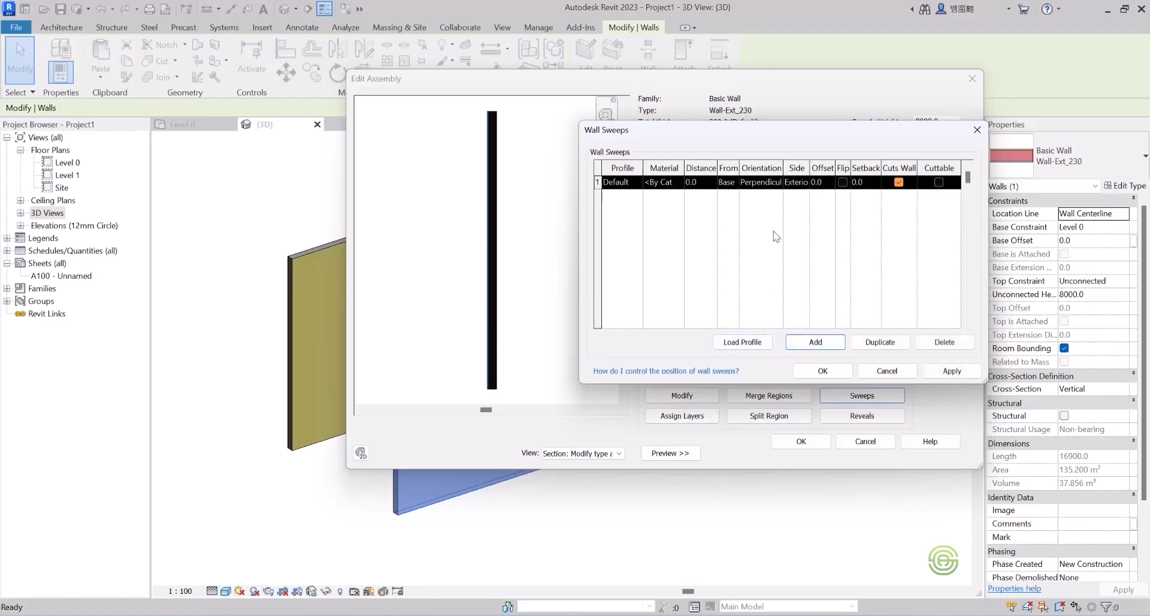
Review the sweep's Profile, From, Orientation and Side choices, and apply the default sweep at the wall's exterior base.
{"action": "left_click", "coordinate": [636, 183]}
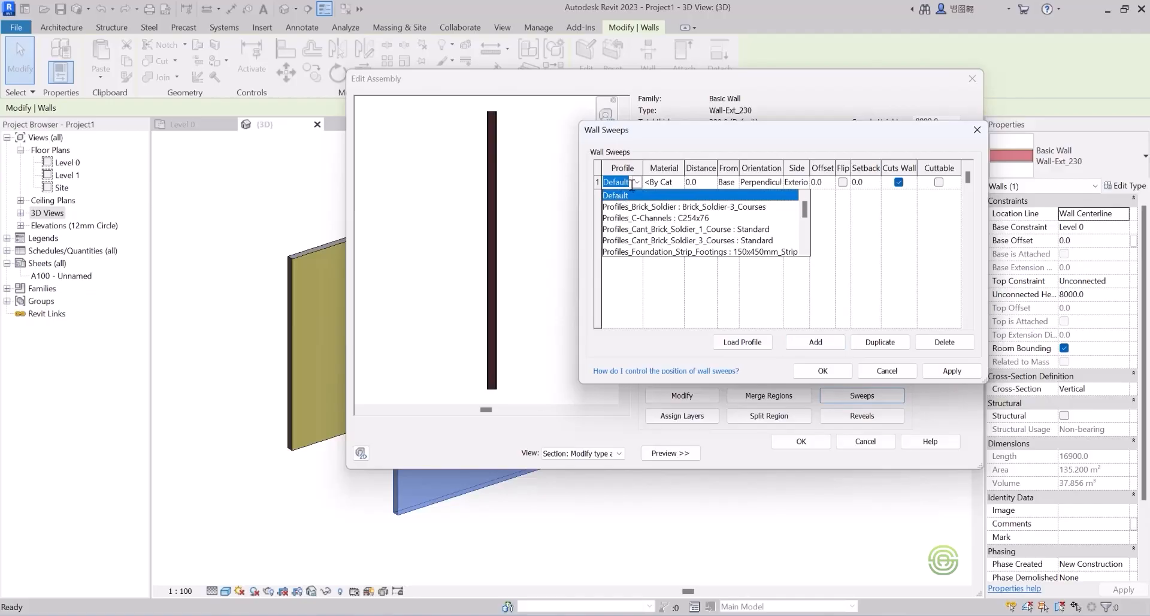
{"action": "left_click", "coordinate": [618, 180]}
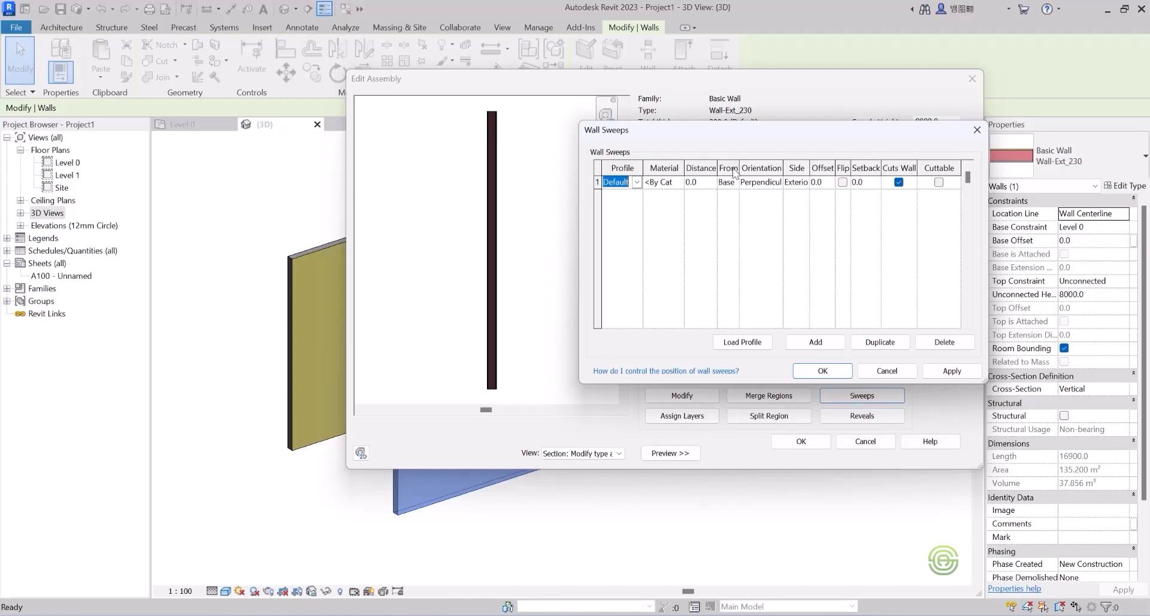
{"action": "left_click", "coordinate": [726, 183]}
{"action": "left_click", "coordinate": [733, 182]}
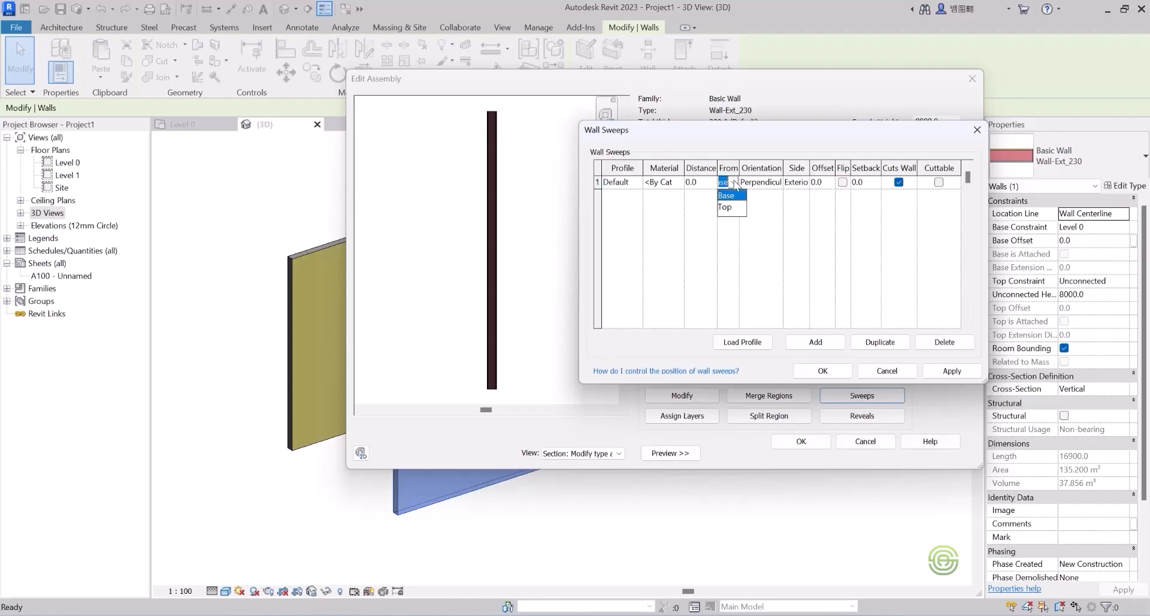
{"action": "left_click", "coordinate": [729, 183]}
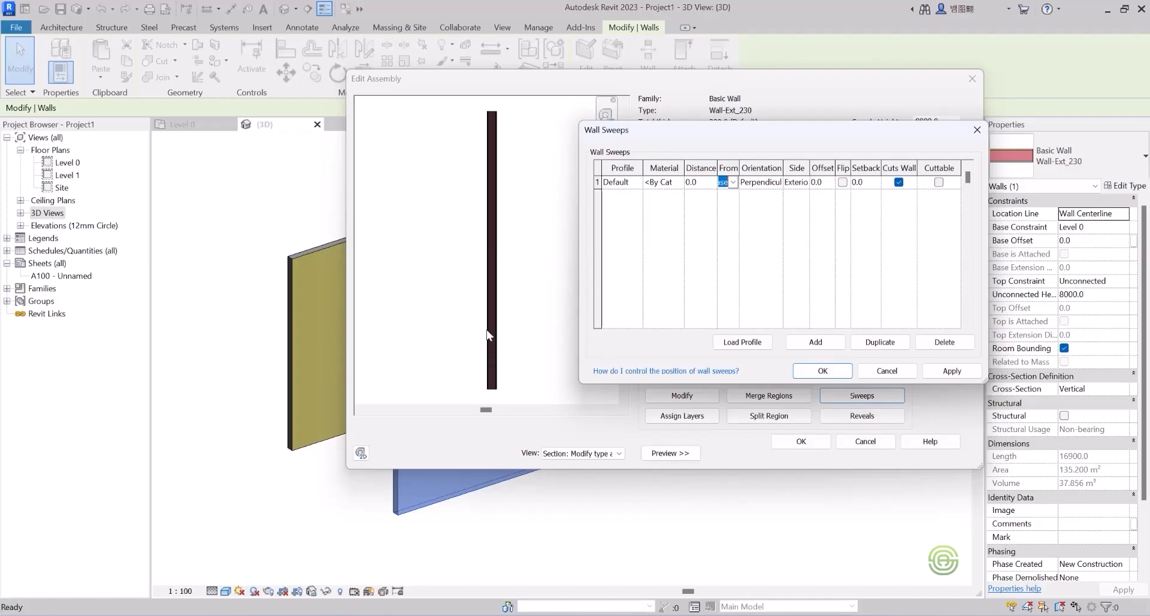
{"action": "left_click", "coordinate": [778, 183]}
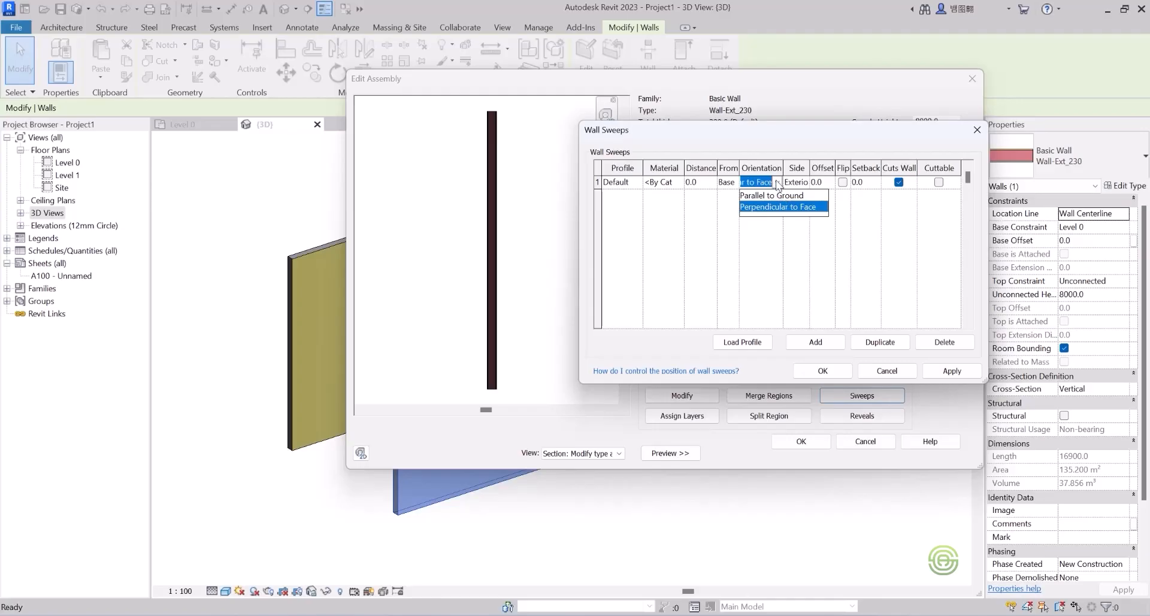
{"action": "left_click", "coordinate": [778, 182]}
{"action": "left_click", "coordinate": [803, 182]}
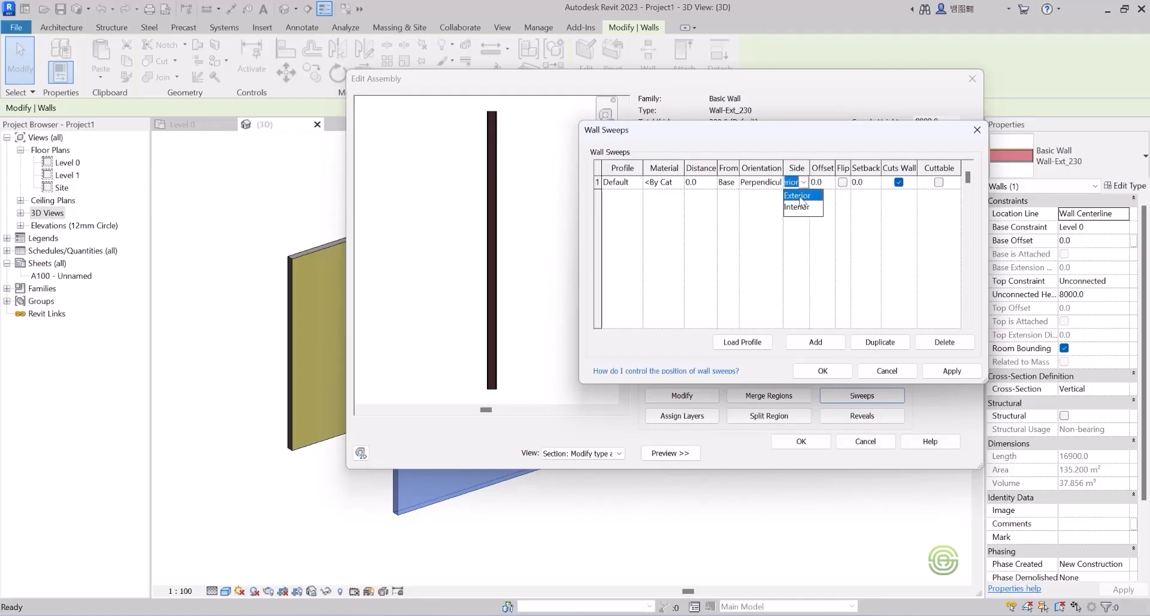
{"action": "left_click", "coordinate": [803, 182]}
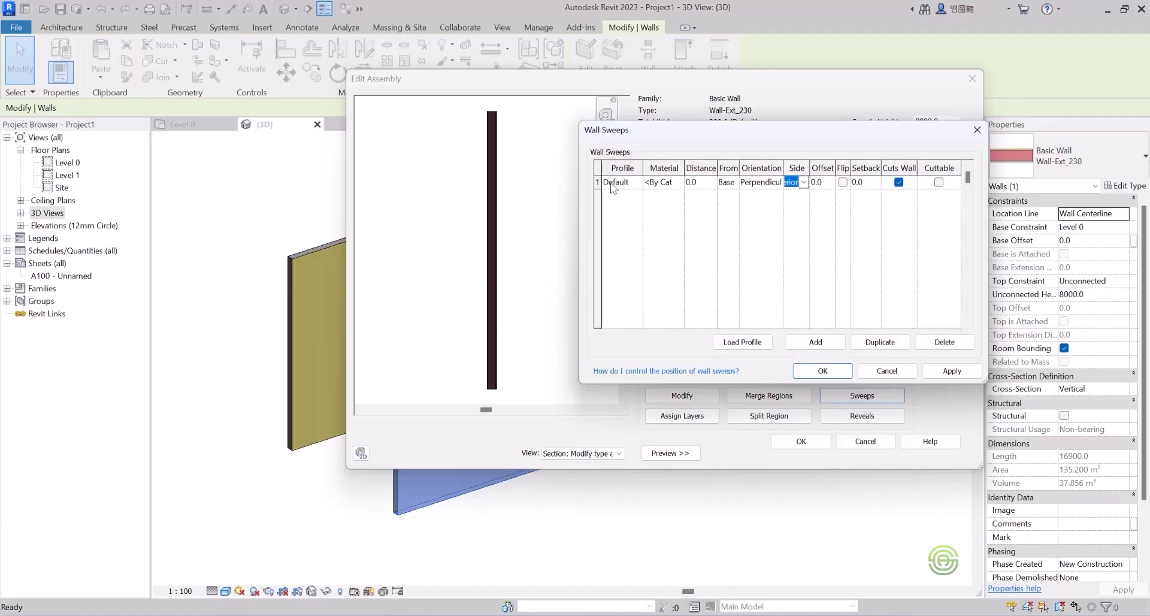
{"action": "left_click", "coordinate": [952, 370]}
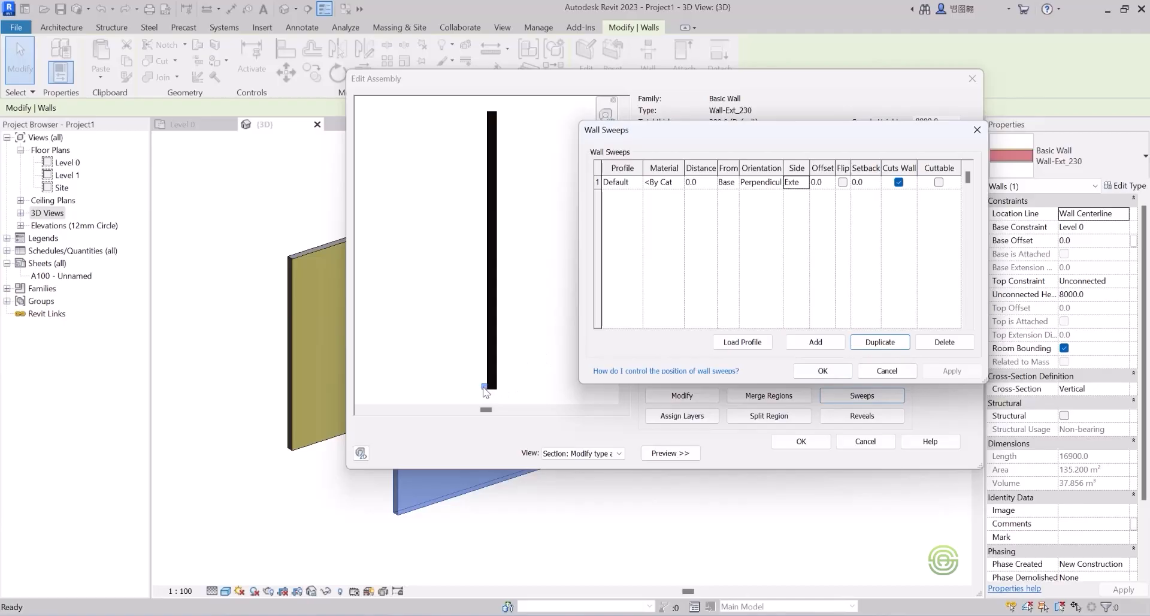
Set the sweep's distance from the base to 1000 and apply it to the section preview.
{"action": "left_click", "coordinate": [699, 182]}
{"action": "left_click_drag", "start_coordinate": [697, 181], "coordinate": [671, 182]}
{"action": "type", "text": "1000"}
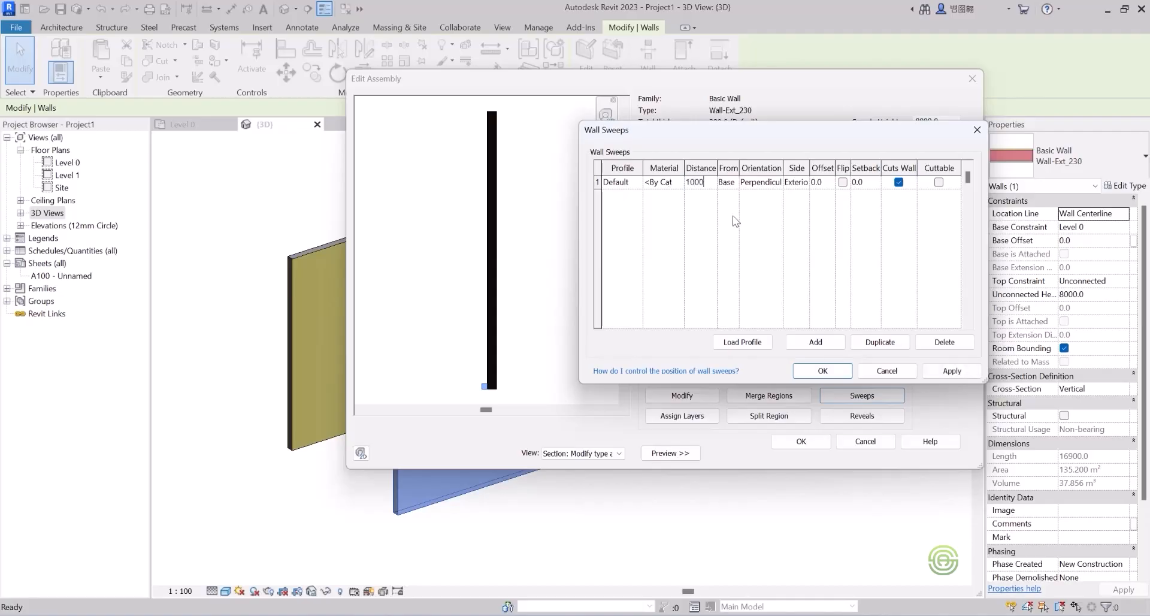
{"action": "key", "text": "Tab"}
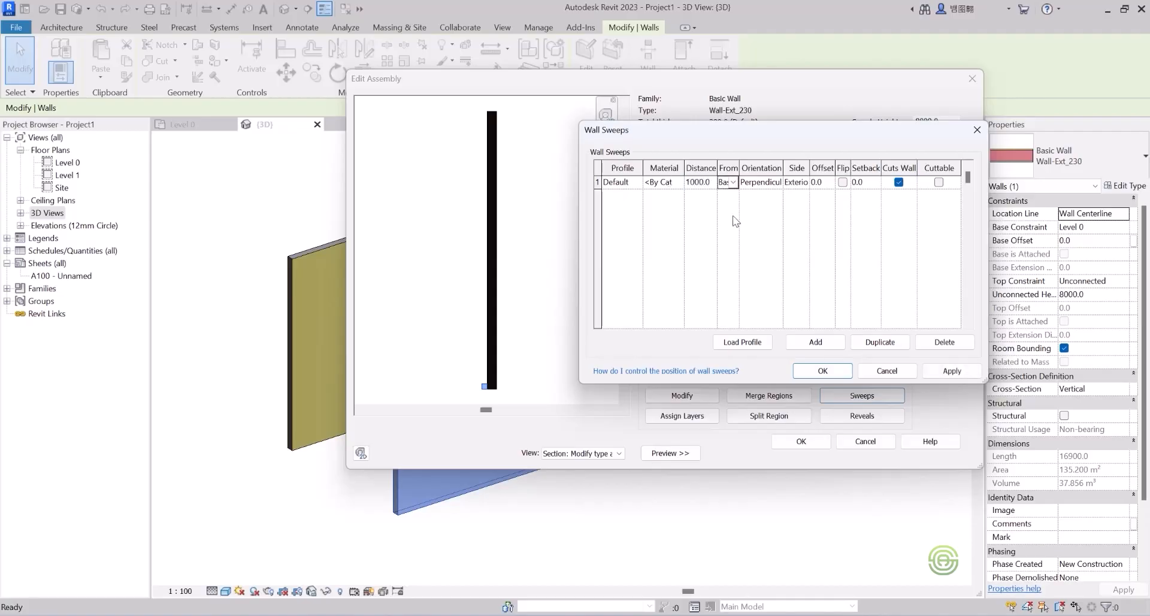
{"action": "left_click", "coordinate": [951, 371]}
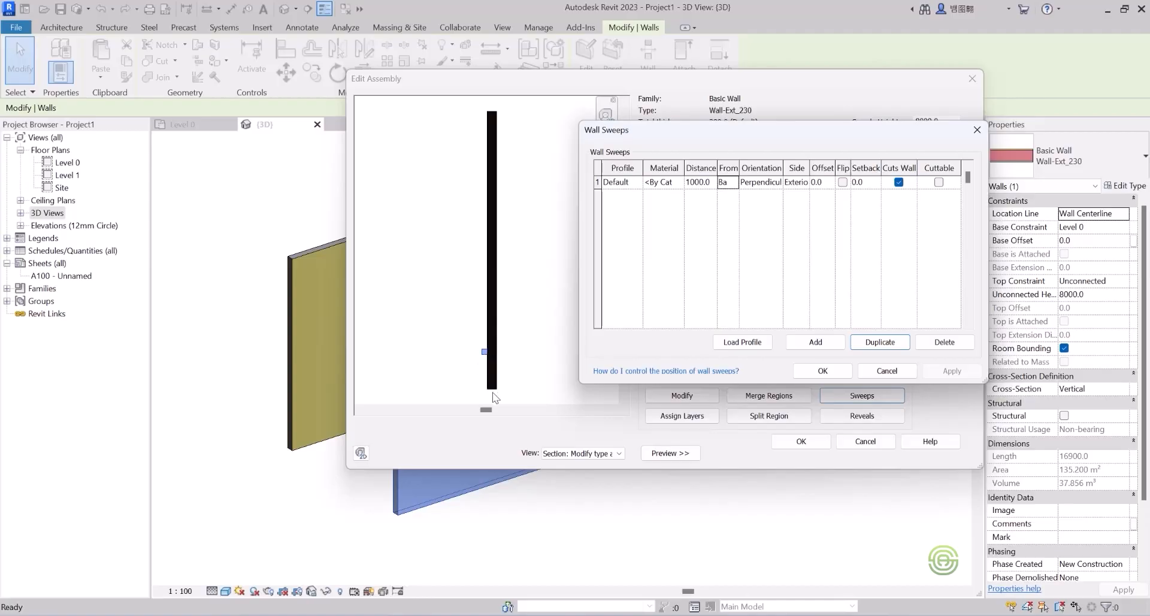
Switch the sweep's orientation to Parallel to Ground and return it to Perpendicular to Face.
{"action": "left_click", "coordinate": [765, 183]}
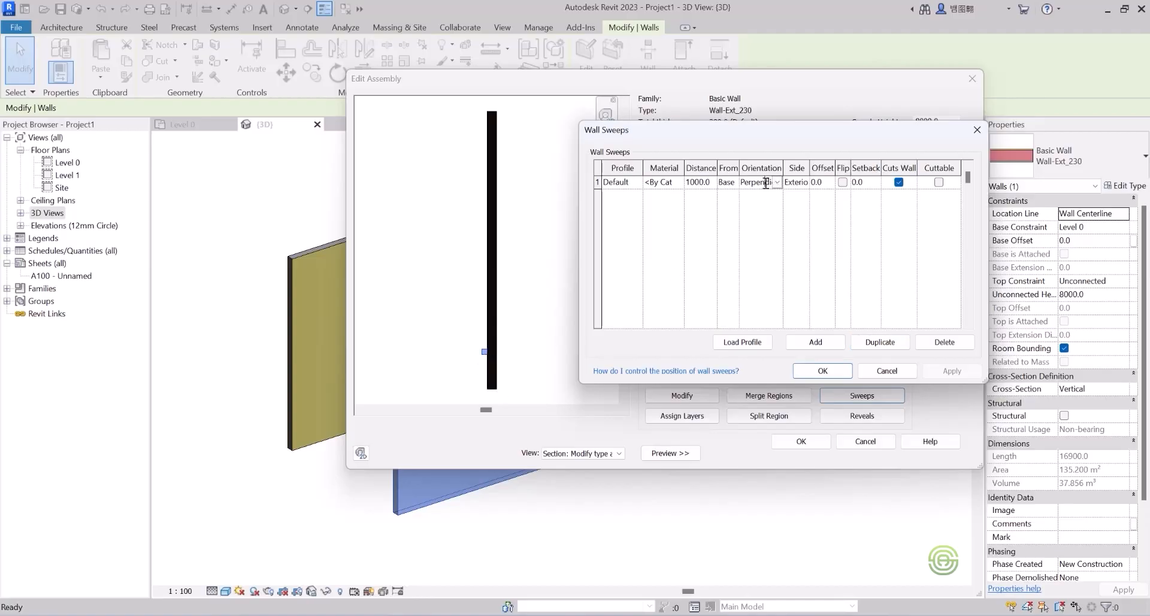
{"action": "left_click", "coordinate": [776, 182]}
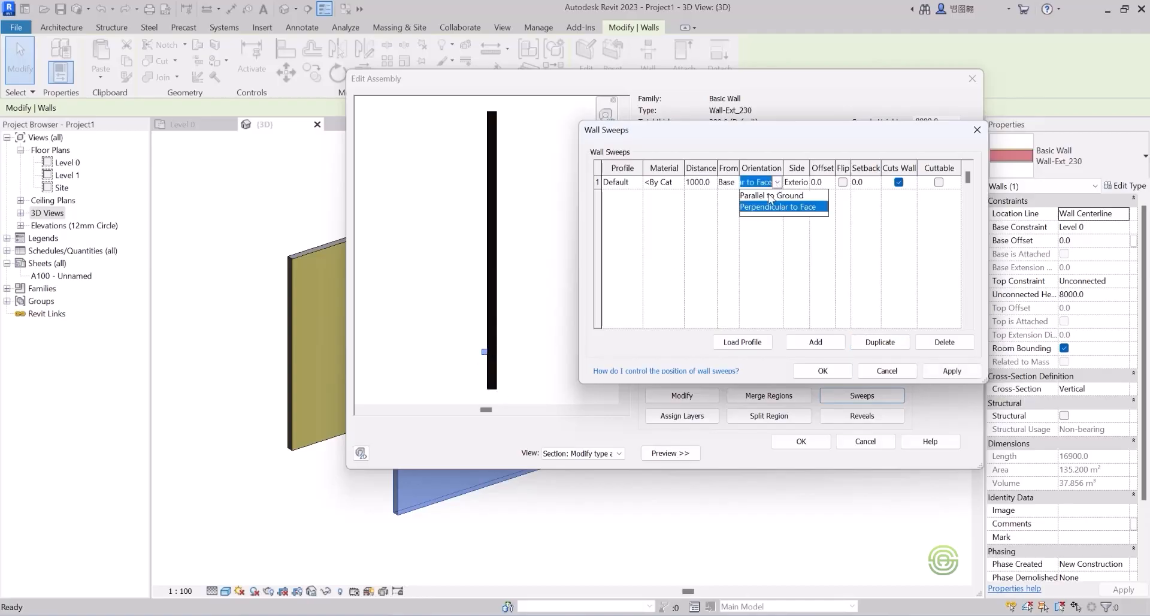
{"action": "left_click", "coordinate": [770, 195]}
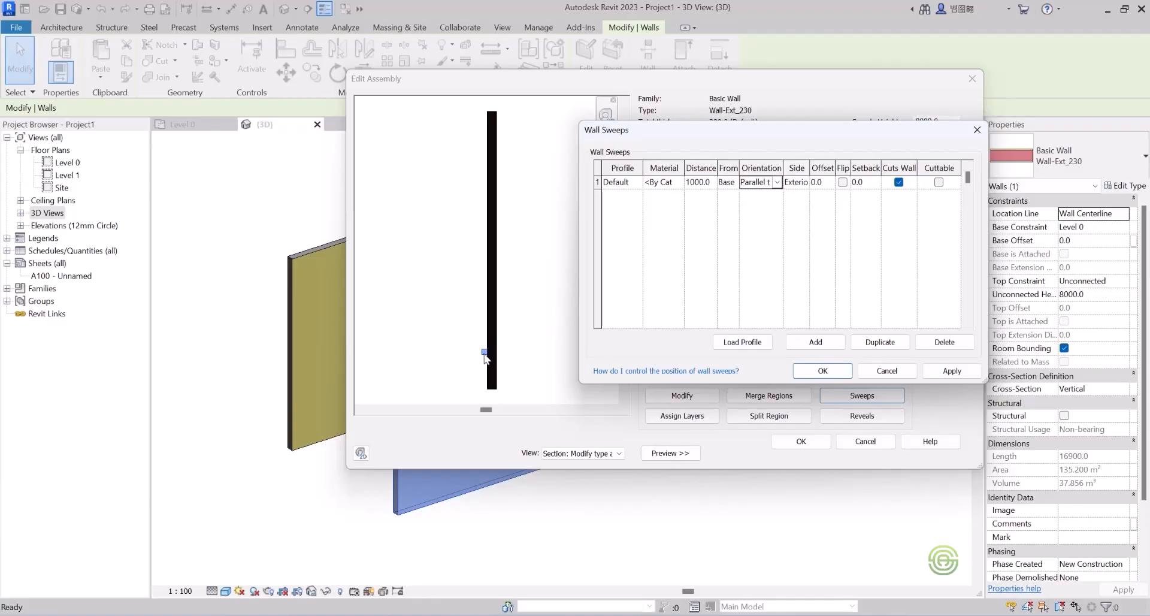
{"action": "left_click", "coordinate": [776, 183]}
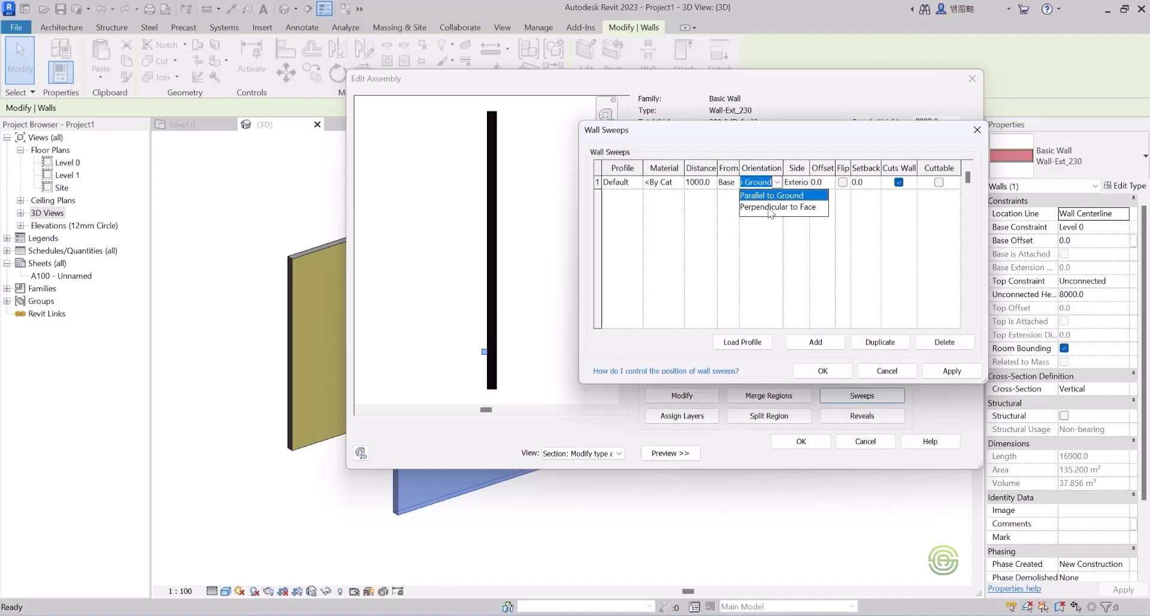
{"action": "left_click", "coordinate": [771, 208]}
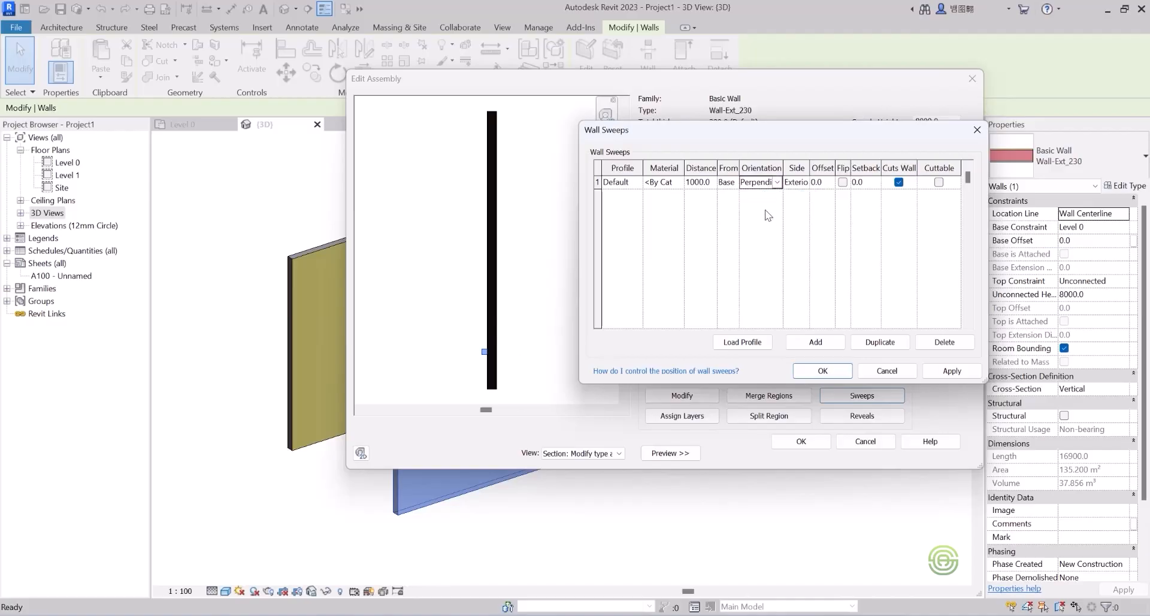
Set the sweep's side to Interior and apply the change.
{"action": "left_click", "coordinate": [803, 182]}
{"action": "left_click", "coordinate": [797, 207]}
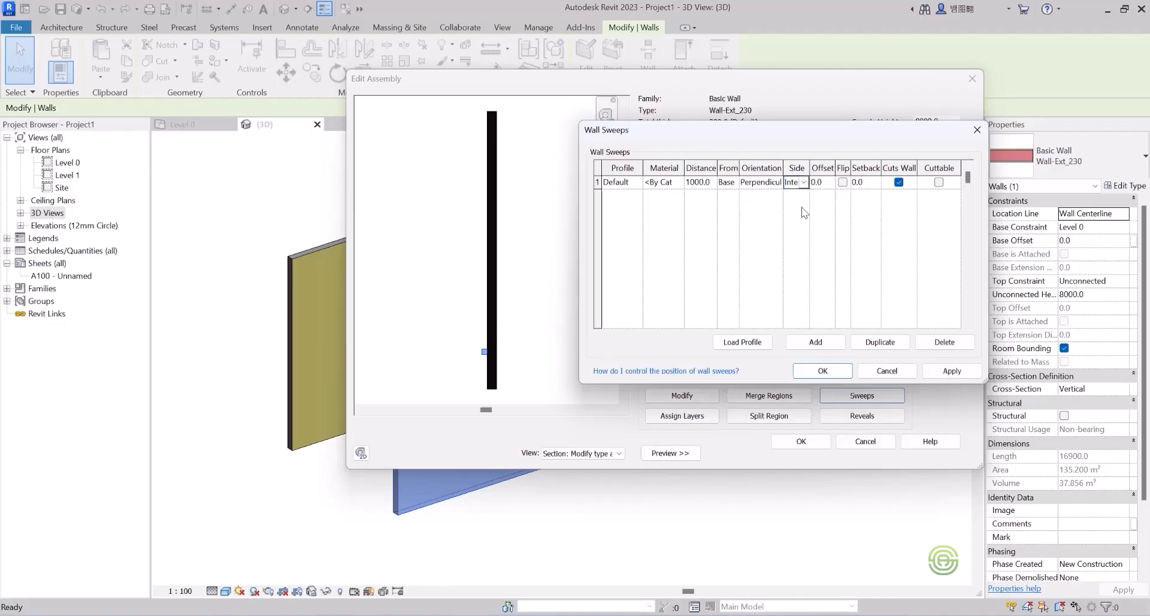
{"action": "left_click", "coordinate": [959, 372]}
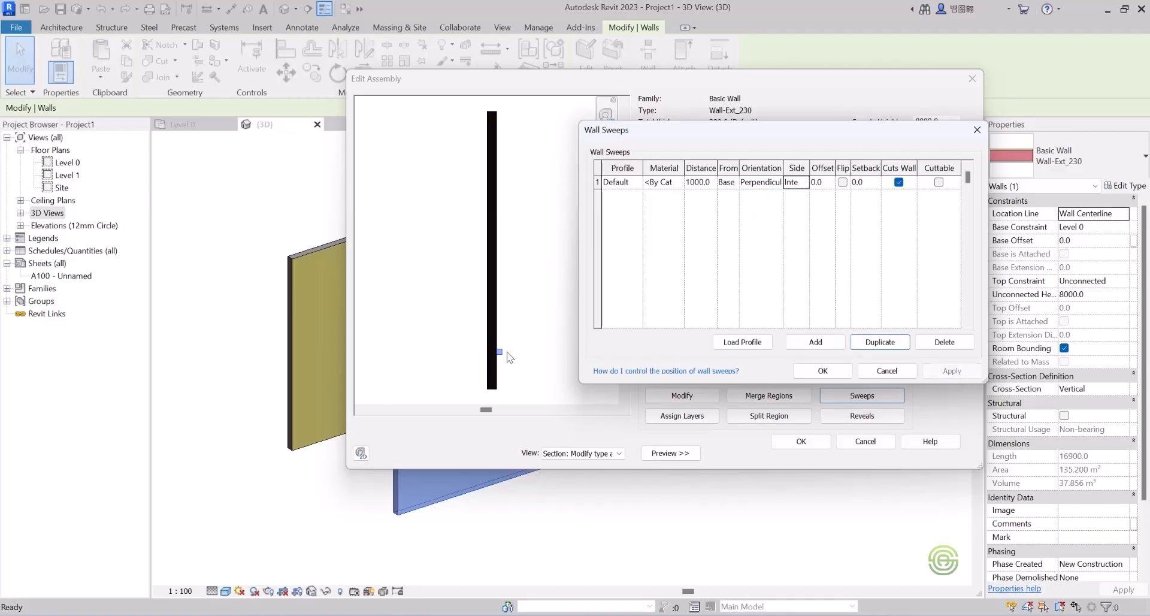
Return the sweep to the Exterior side of the wall and apply the change.
{"action": "left_click", "coordinate": [805, 184]}
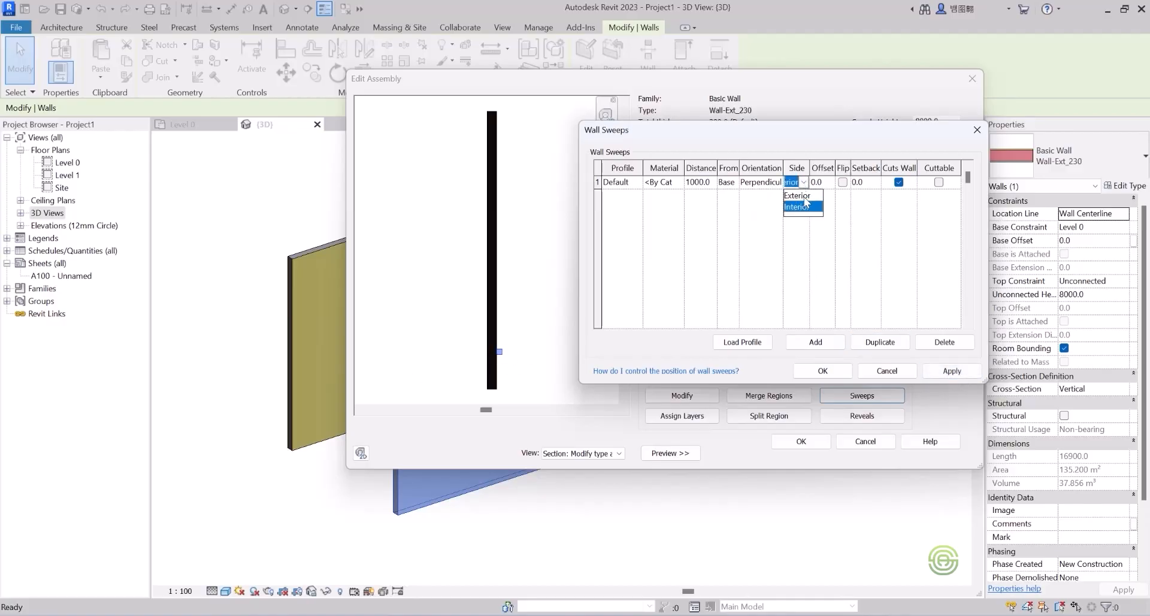
{"action": "left_click", "coordinate": [806, 201]}
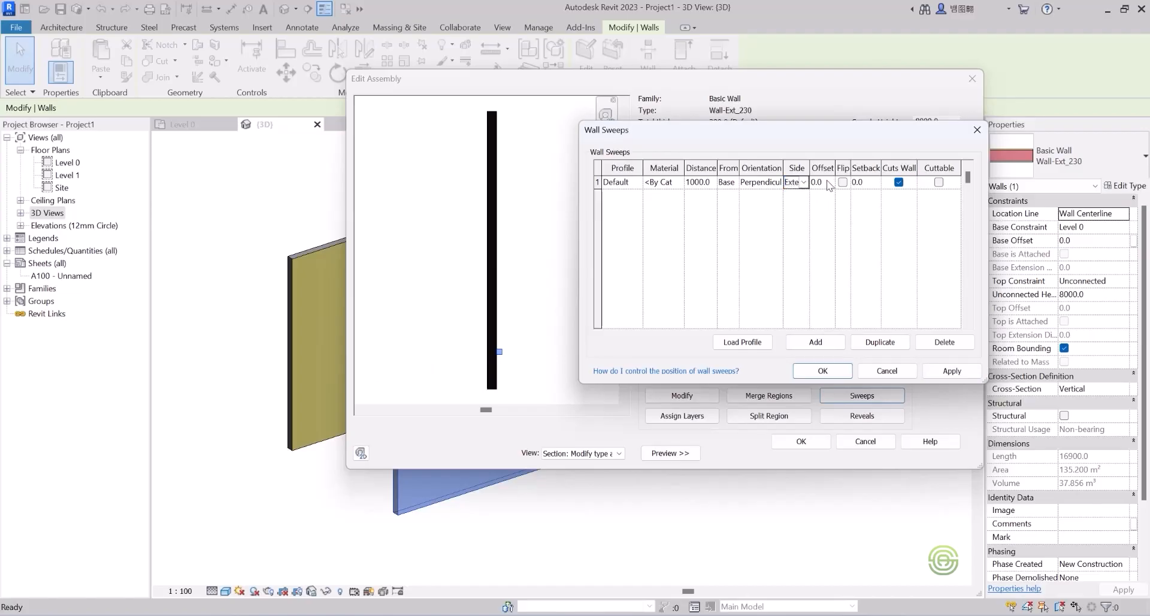
{"action": "left_click", "coordinate": [826, 181]}
{"action": "left_click", "coordinate": [951, 371]}
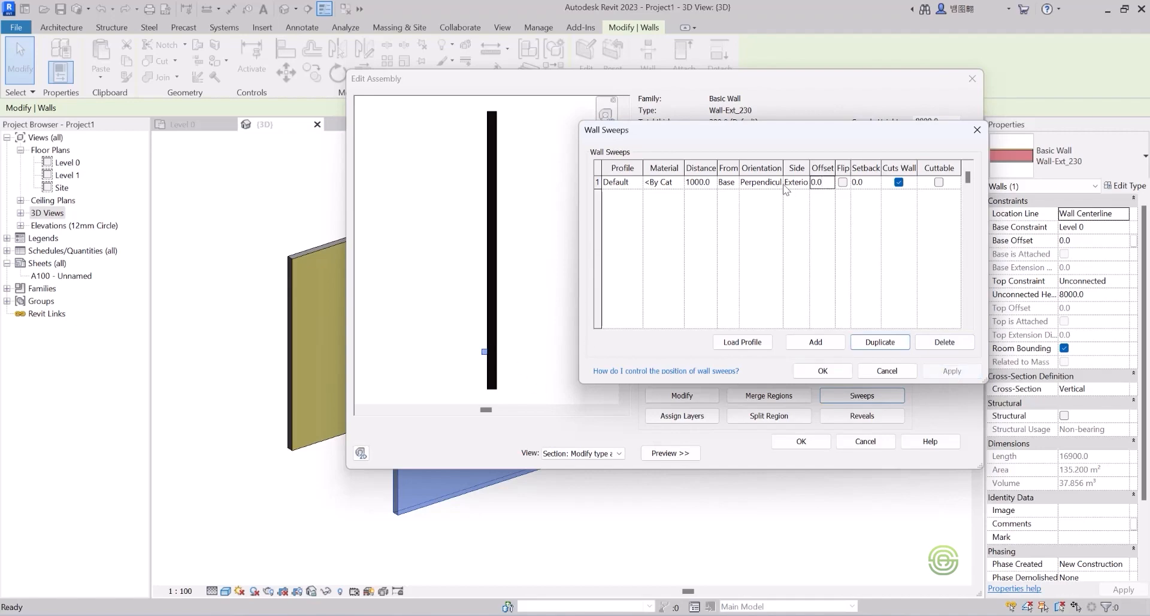
Set the sweep's offset from the exterior face to 100 and apply it.
{"action": "left_click", "coordinate": [827, 181]}
{"action": "left_click_drag", "start_coordinate": [820, 180], "coordinate": [804, 188]}
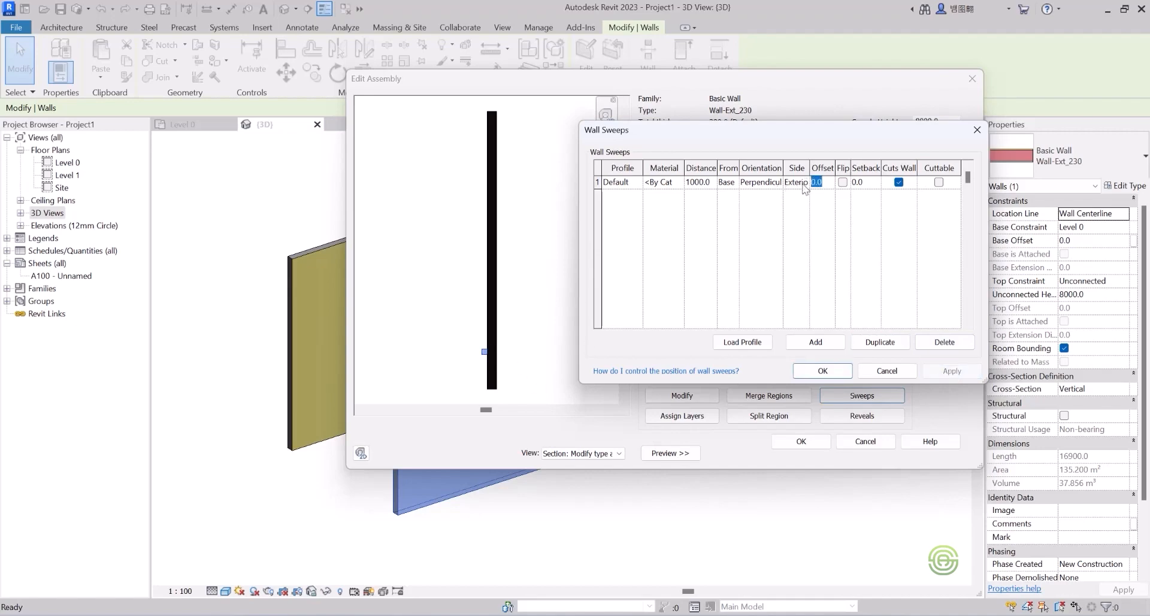
{"action": "type", "text": "100"}
{"action": "left_click", "coordinate": [949, 370]}
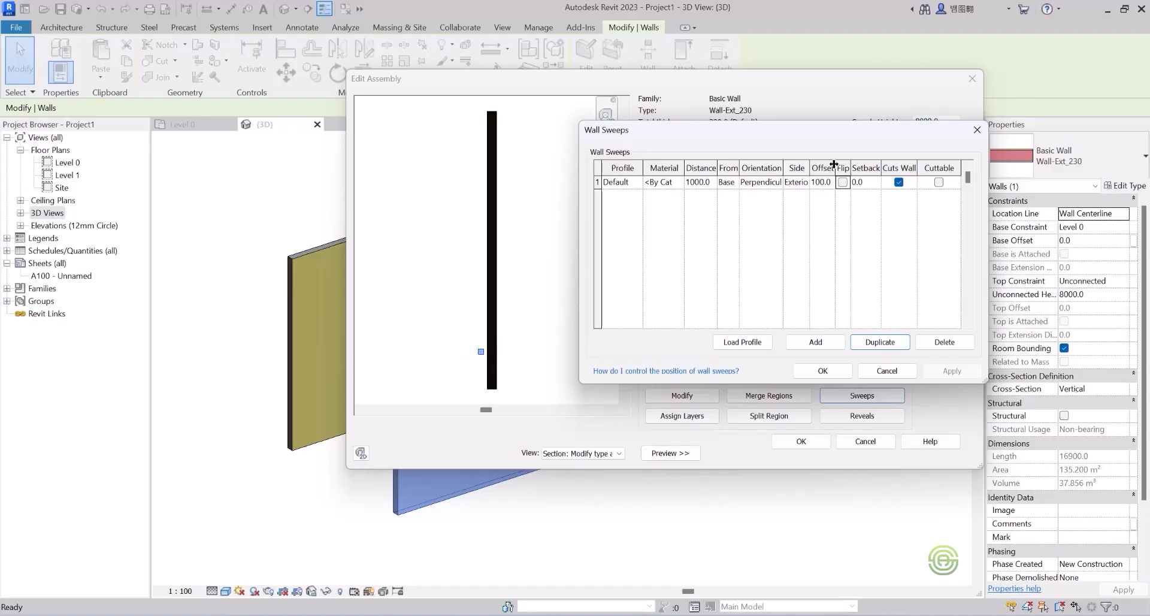
Reset both the sweep's offset and its distance from the base to 0 and apply the changes.
{"action": "left_click", "coordinate": [830, 185]}
{"action": "left_click_drag", "start_coordinate": [832, 181], "coordinate": [802, 183]}
{"action": "type", "text": "0"}
{"action": "left_click", "coordinate": [696, 182]}
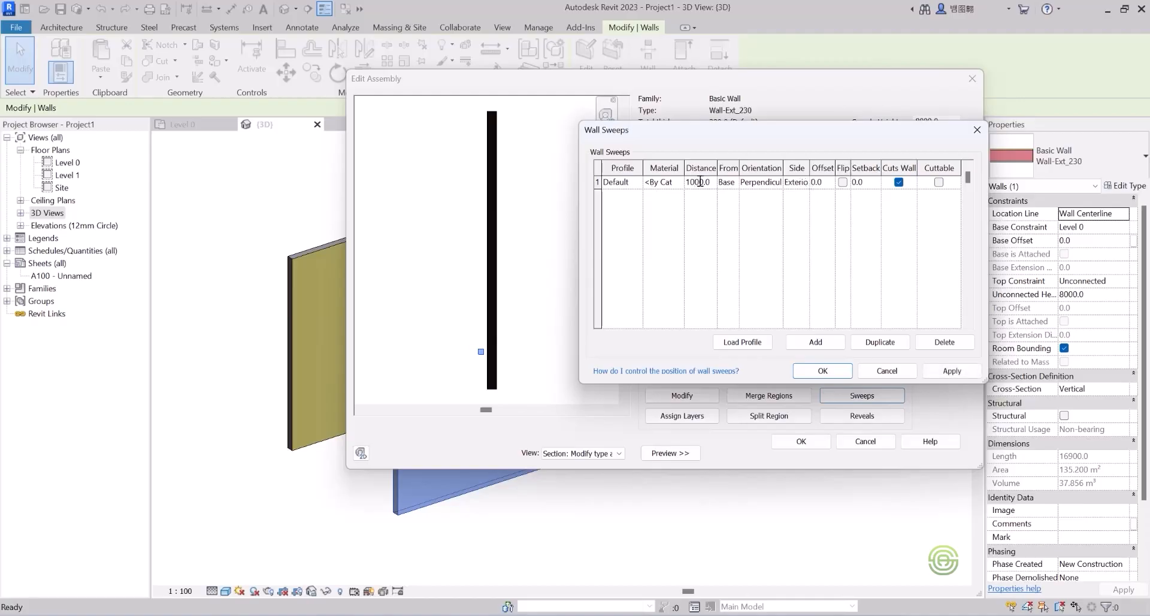
{"action": "left_click_drag", "start_coordinate": [711, 181], "coordinate": [677, 182]}
{"action": "type", "text": "0"}
{"action": "key", "text": "Tab"}
{"action": "left_click", "coordinate": [952, 371]}
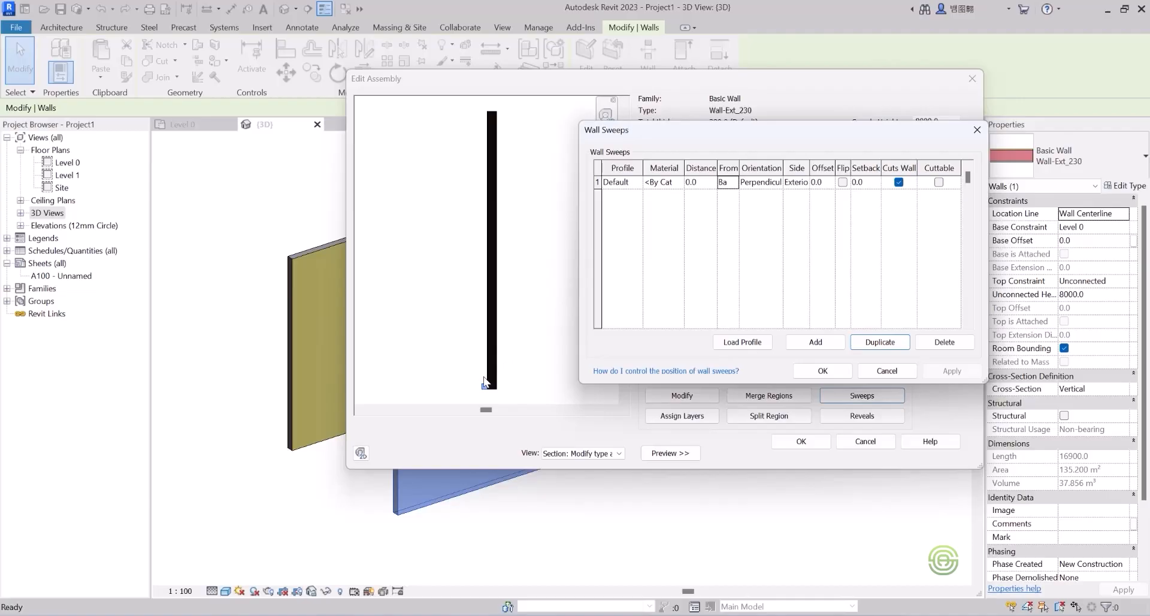
{"action": "left_click", "coordinate": [632, 186]}
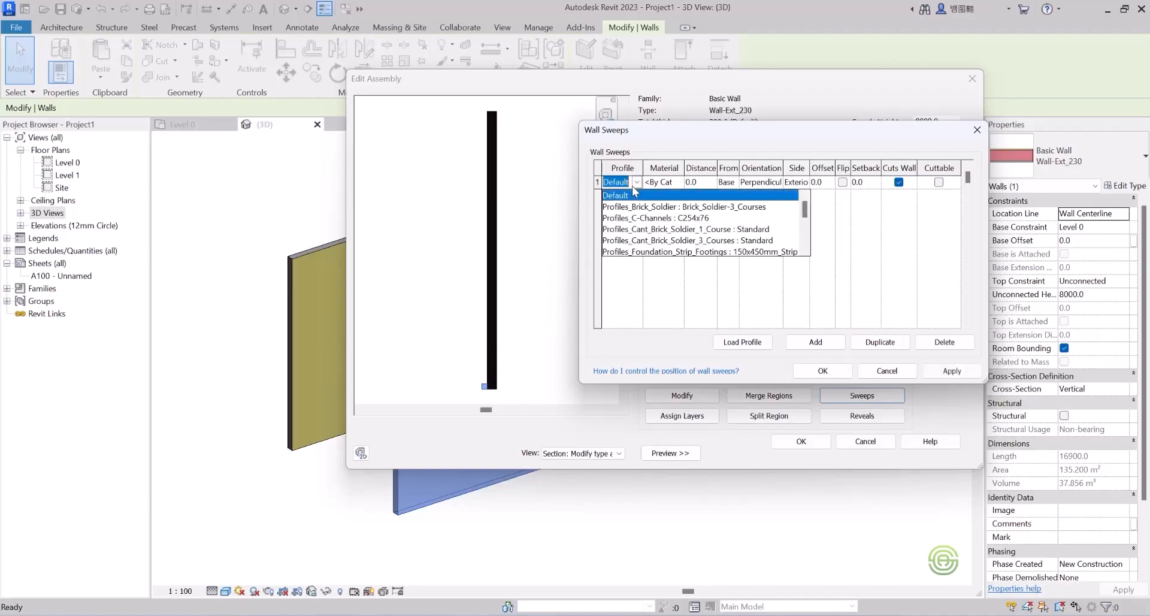
{"action": "left_click", "coordinate": [632, 187]}
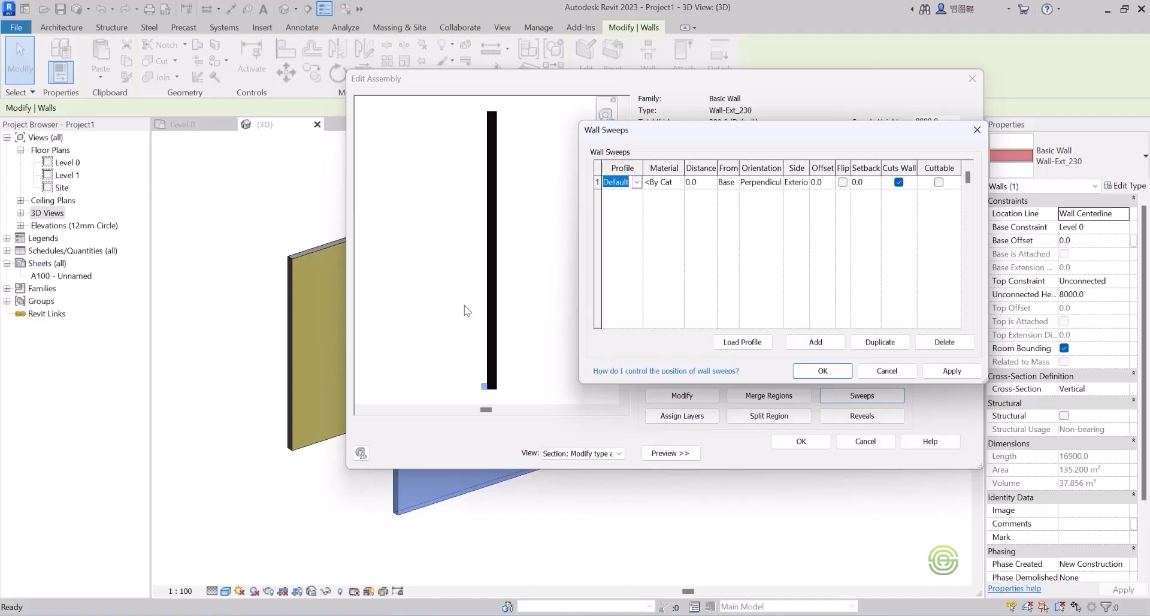
Accept the wall sweep, assembly and type changes for Wall-Ext_230, and deselect the wall.
{"action": "left_click", "coordinate": [822, 371]}
{"action": "left_click", "coordinate": [800, 441]}
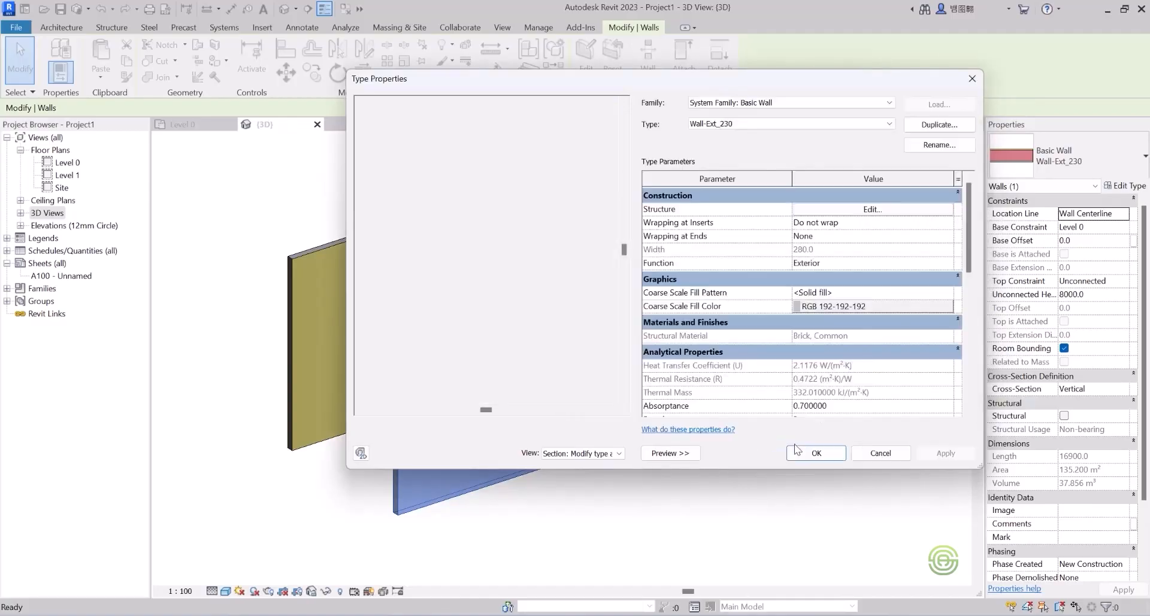
{"action": "left_click", "coordinate": [814, 453]}
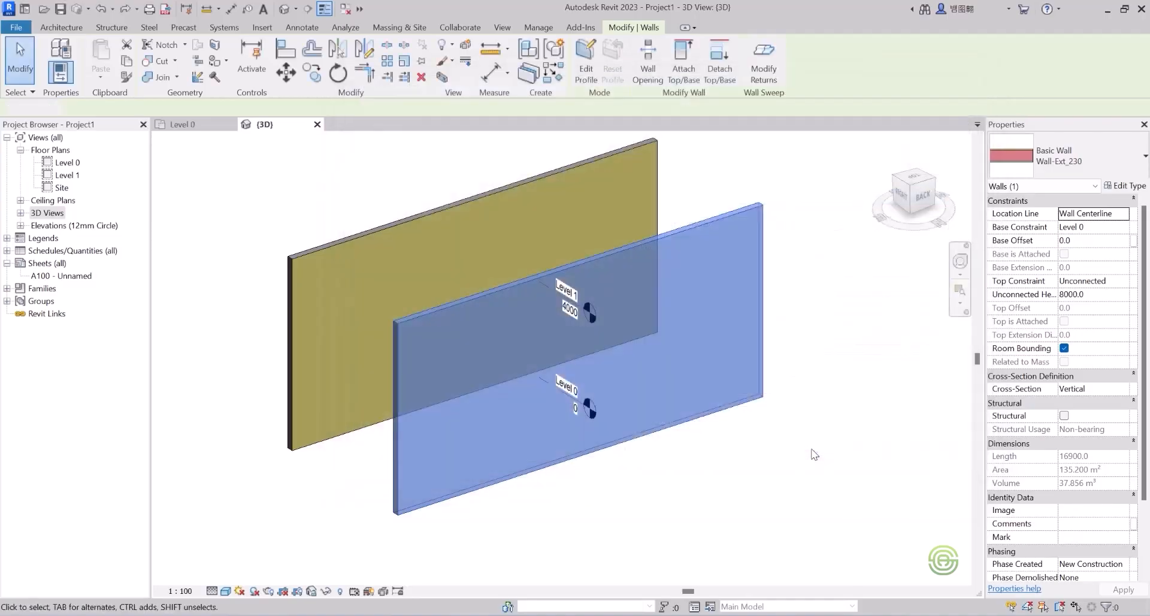
{"action": "left_click", "coordinate": [833, 390]}
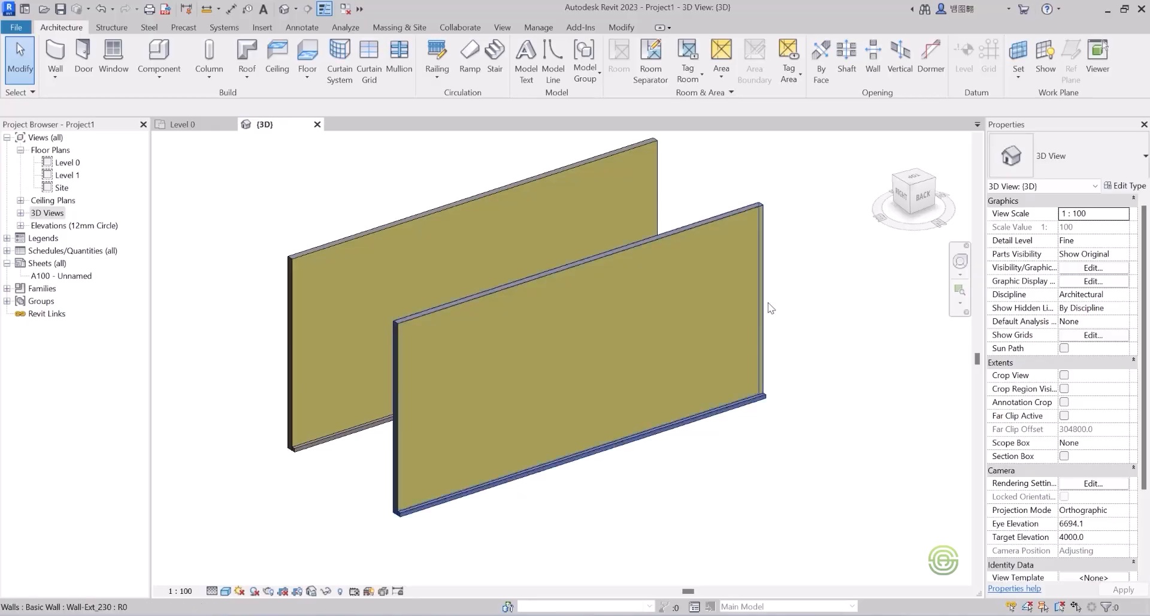
Create a new family from the Metric Profile template.
{"action": "left_click", "coordinate": [16, 27]}
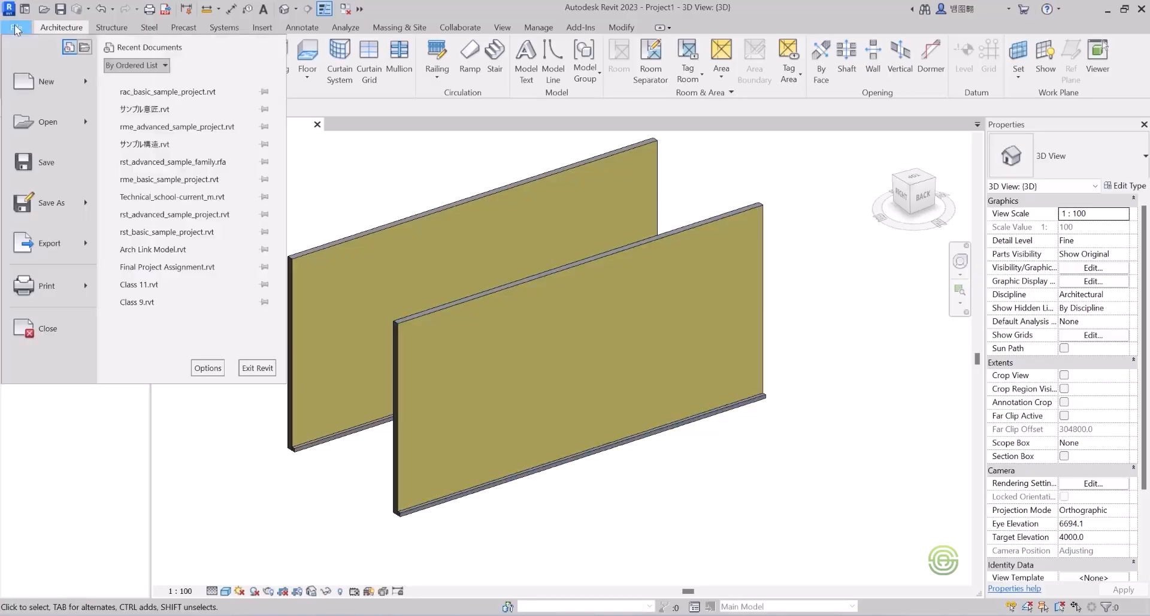
{"action": "left_click", "coordinate": [87, 79]}
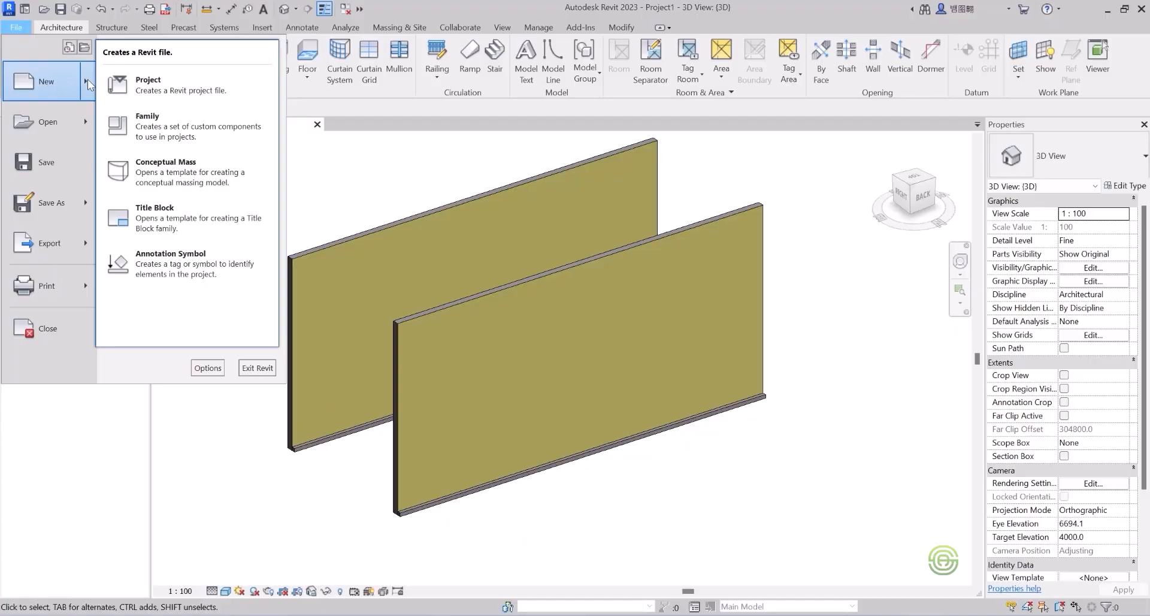
{"action": "left_click", "coordinate": [161, 115]}
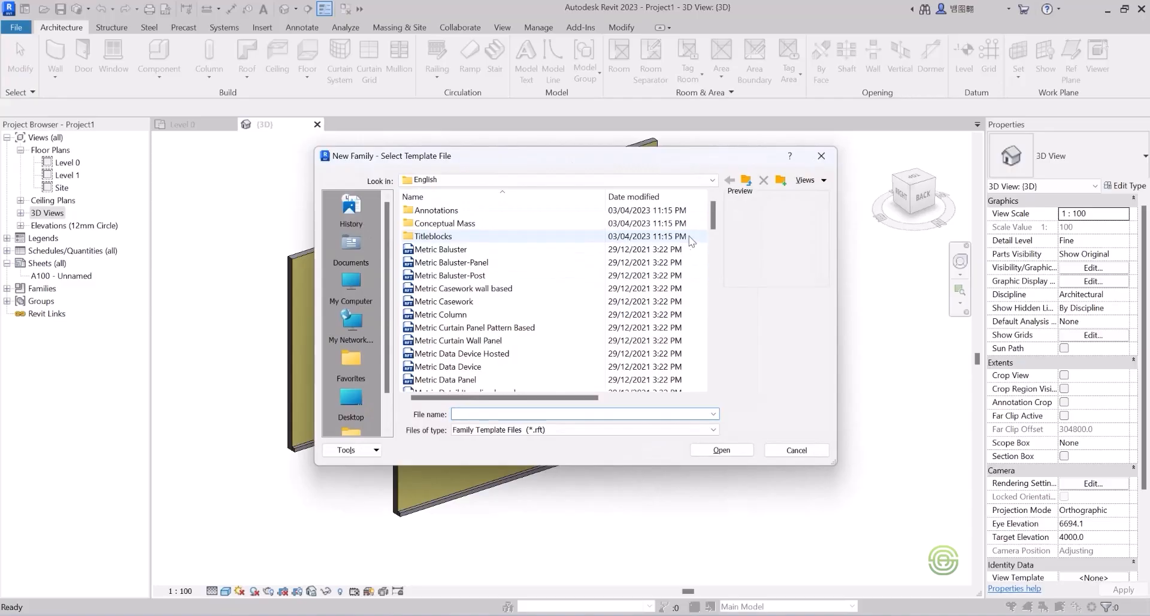
{"action": "mouse_move", "coordinate": [713, 215]}
{"action": "left_mouse_down"}
{"action": "mouse_move", "coordinate": [714, 274]}
{"action": "mouse_move", "coordinate": [716, 206]}
{"action": "left_mouse_up"}
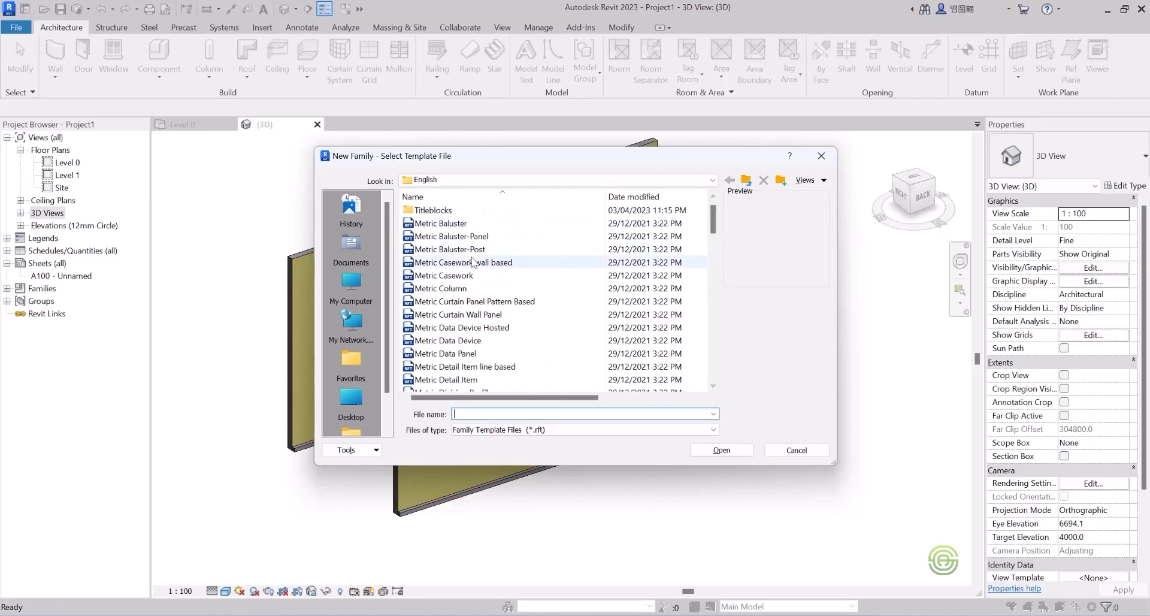
{"action": "left_click_drag", "start_coordinate": [711, 219], "coordinate": [710, 306]}
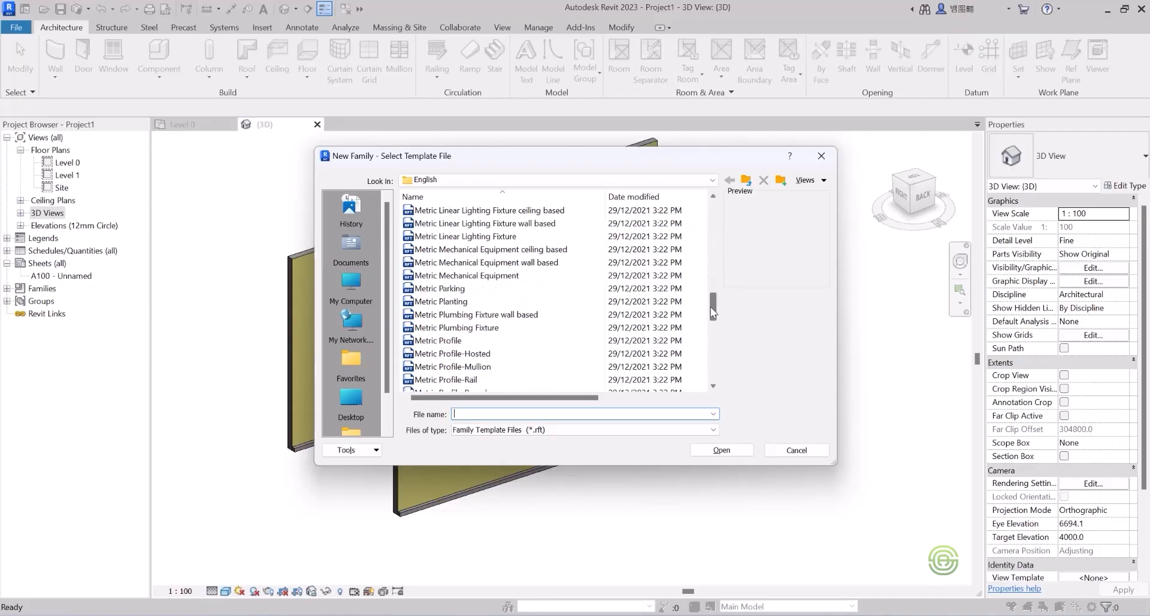
{"action": "left_click", "coordinate": [446, 341]}
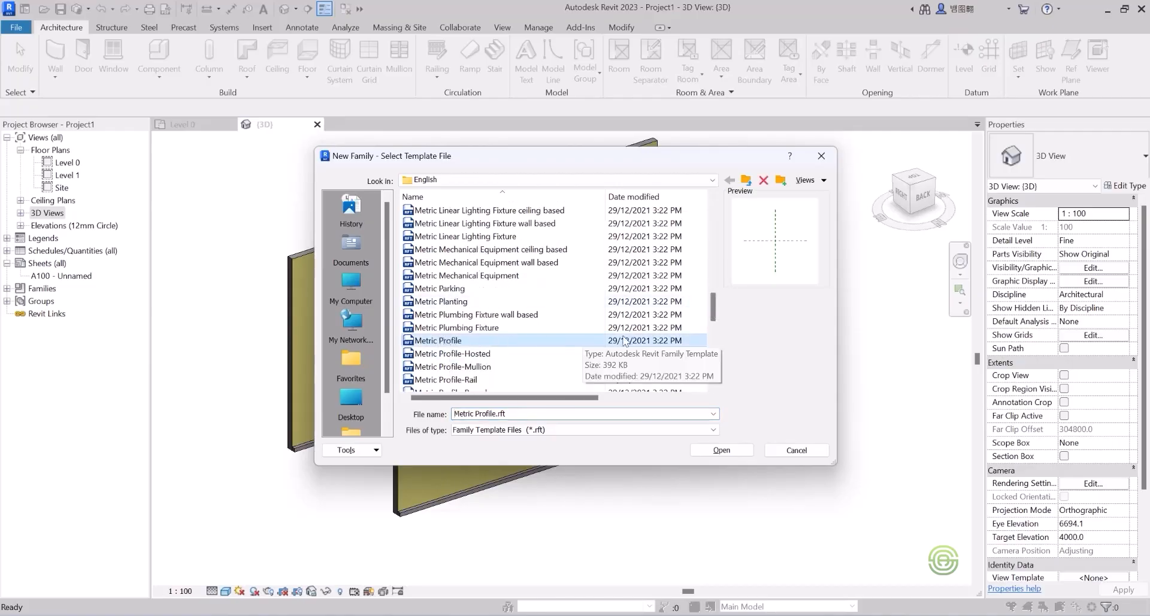
{"action": "left_click", "coordinate": [721, 449]}
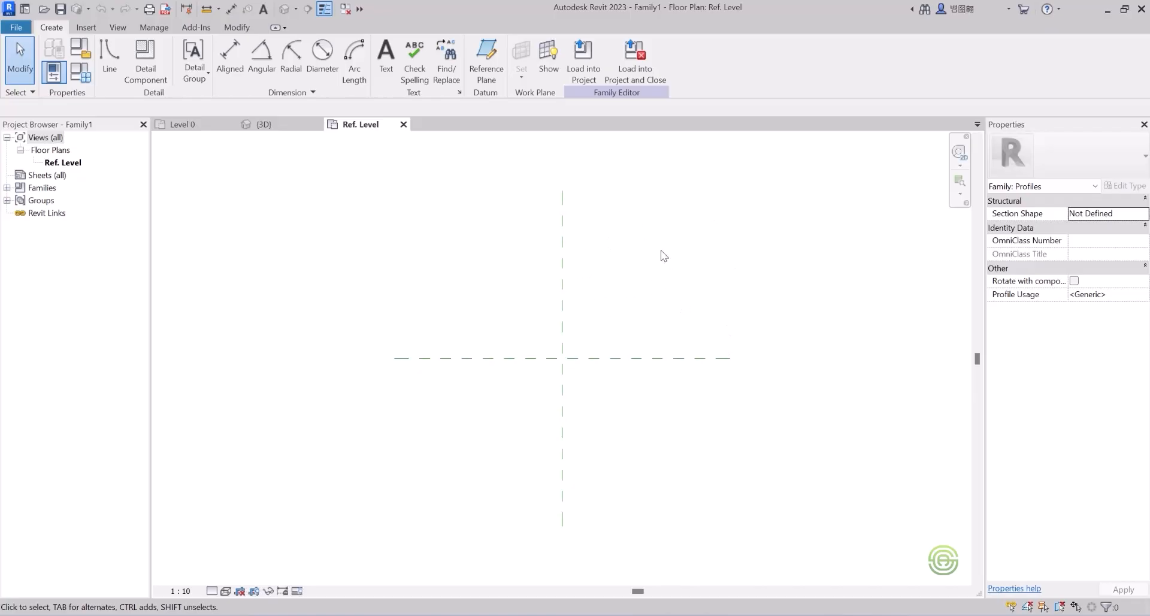
Draw a vertical profile line about 300 mm long upward from the intersection of the reference planes.
{"action": "left_click", "coordinate": [108, 53]}
{"action": "left_click", "coordinate": [597, 230]}
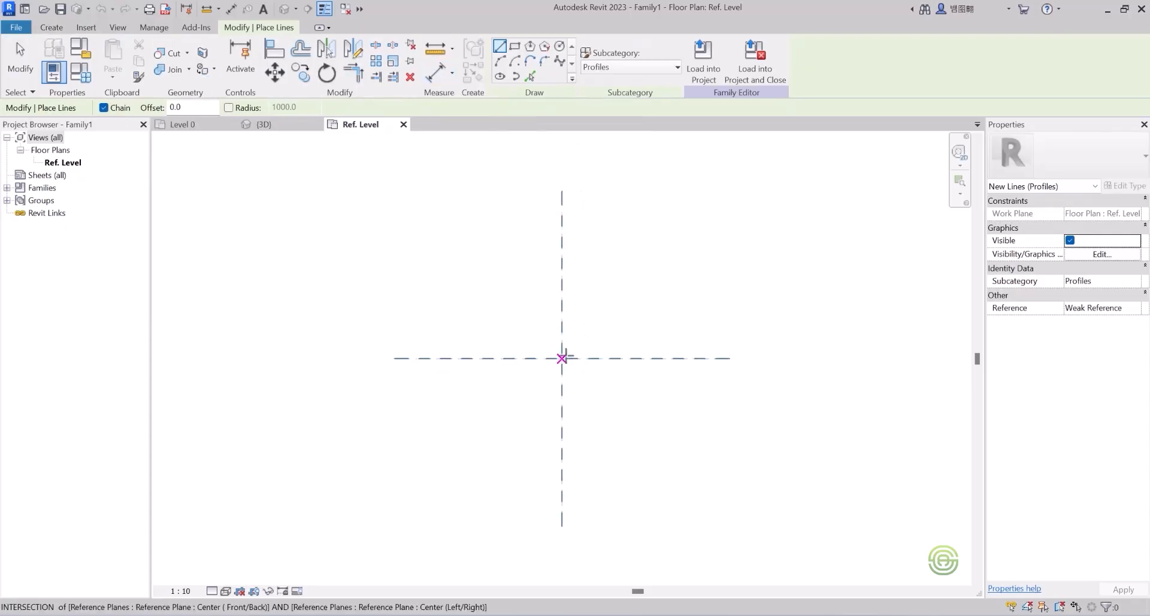
{"action": "left_click", "coordinate": [561, 358]}
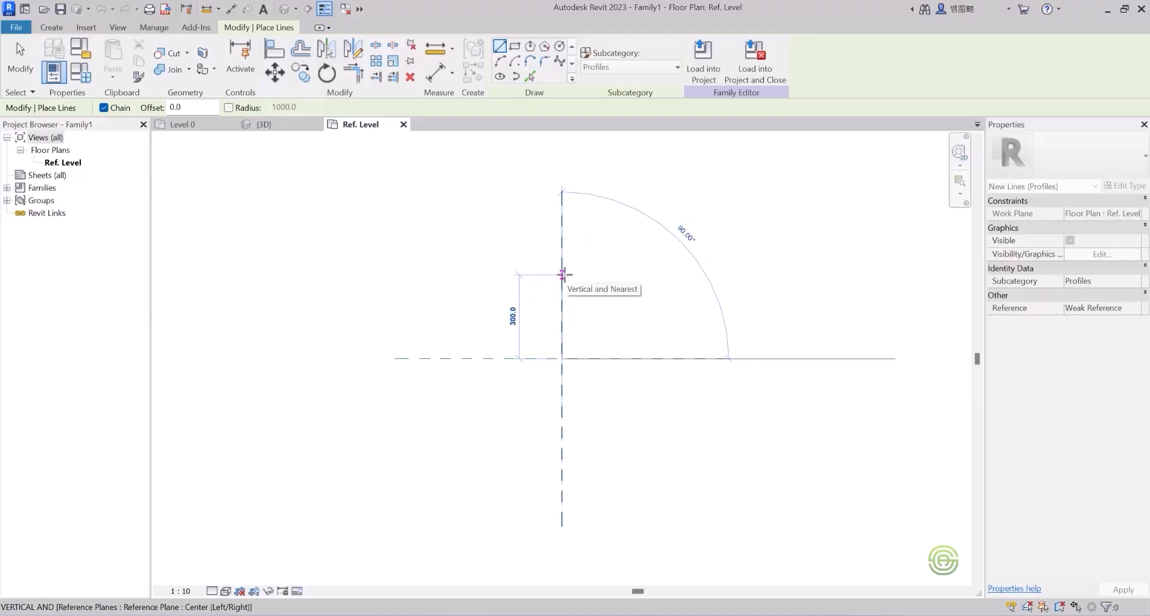
{"action": "left_click", "coordinate": [562, 274]}
{"action": "scroll", "coordinate": [590, 285], "scroll_direction": "up", "scroll_amount": 4}
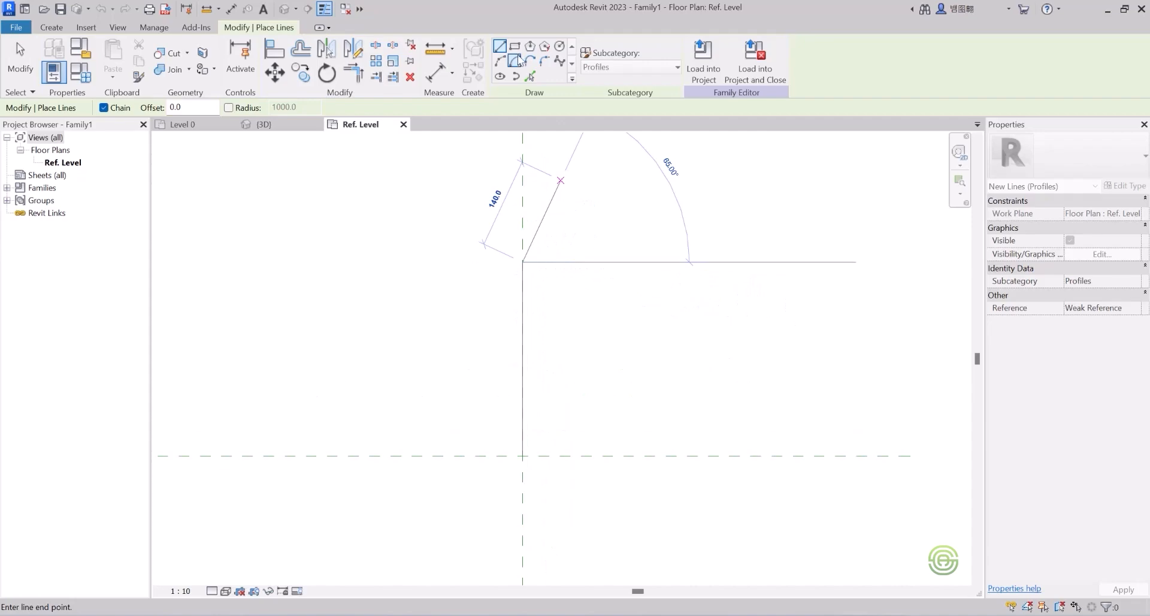
Draw a quarter arc of about 57 mm radius curving outward and down from the vertical line's upper end.
{"action": "left_click", "coordinate": [501, 61]}
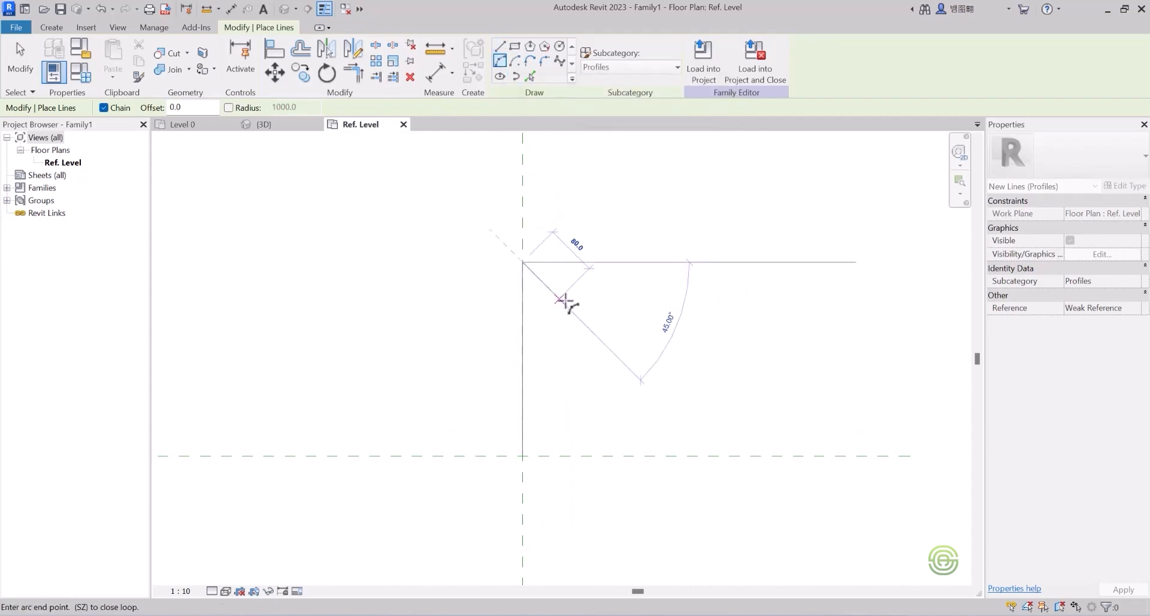
{"action": "left_click", "coordinate": [564, 300]}
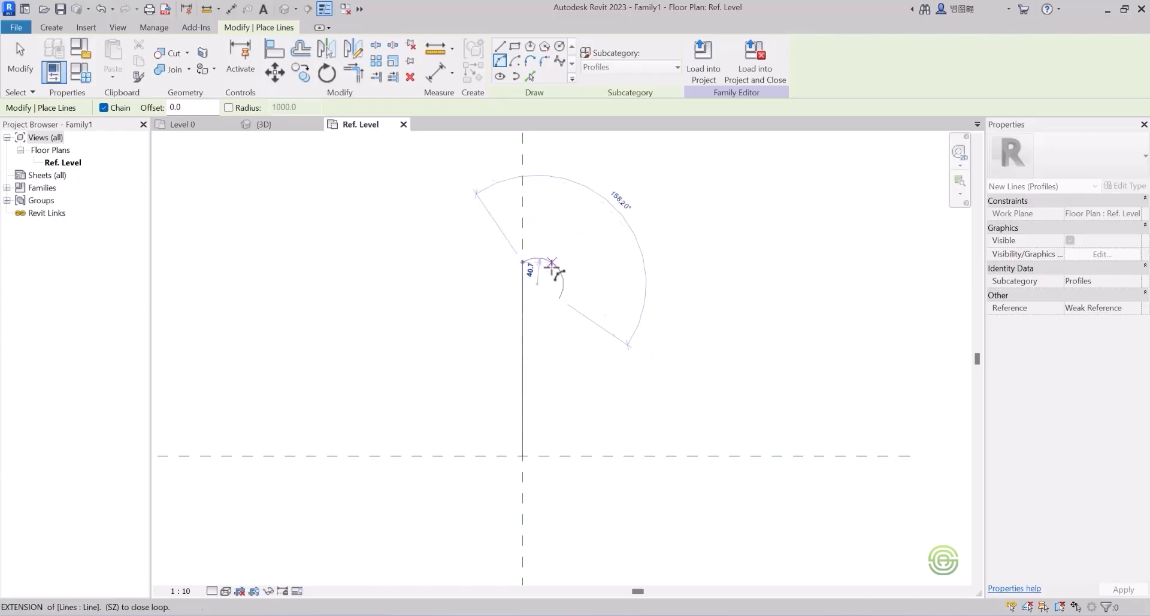
{"action": "left_click", "coordinate": [545, 273]}
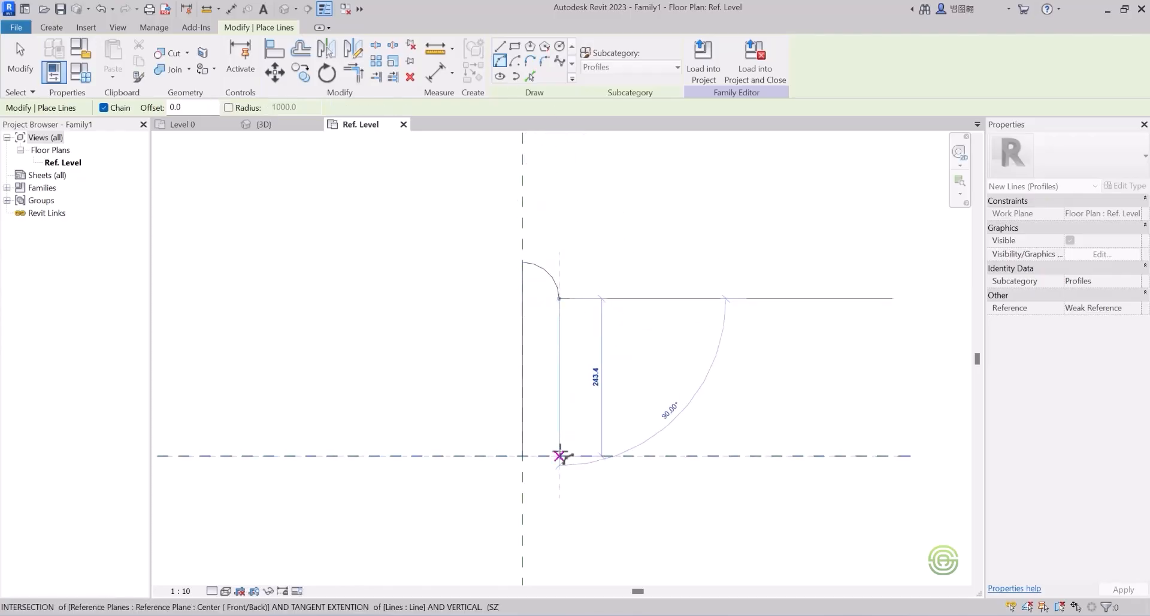
{"action": "left_click", "coordinate": [560, 454]}
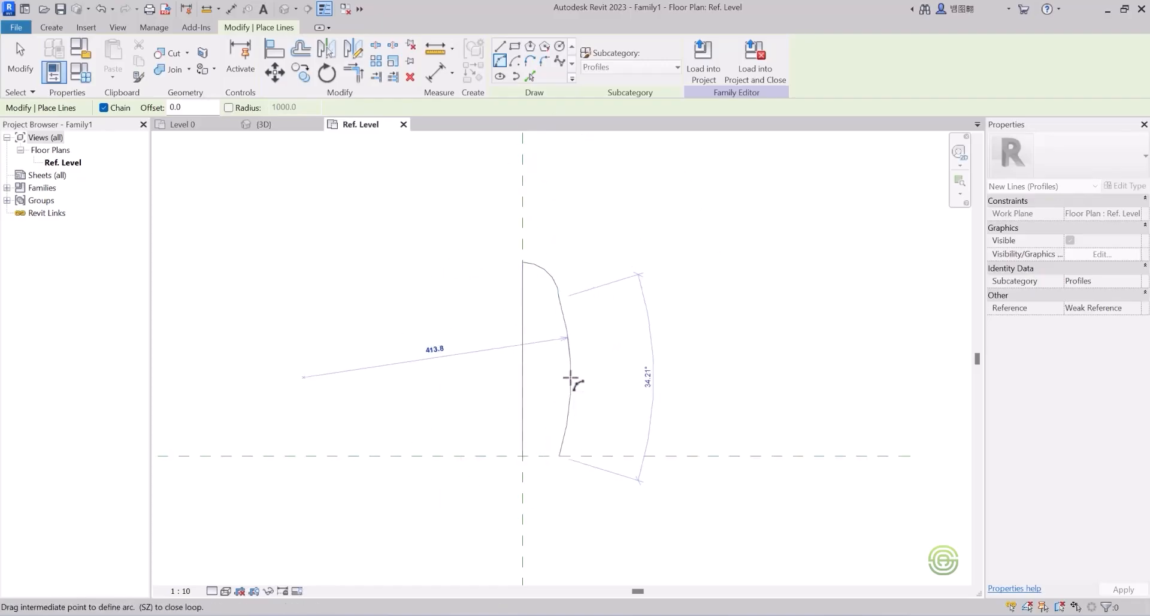
{"action": "key", "text": "Escape"}
{"action": "key", "text": "Escape"}
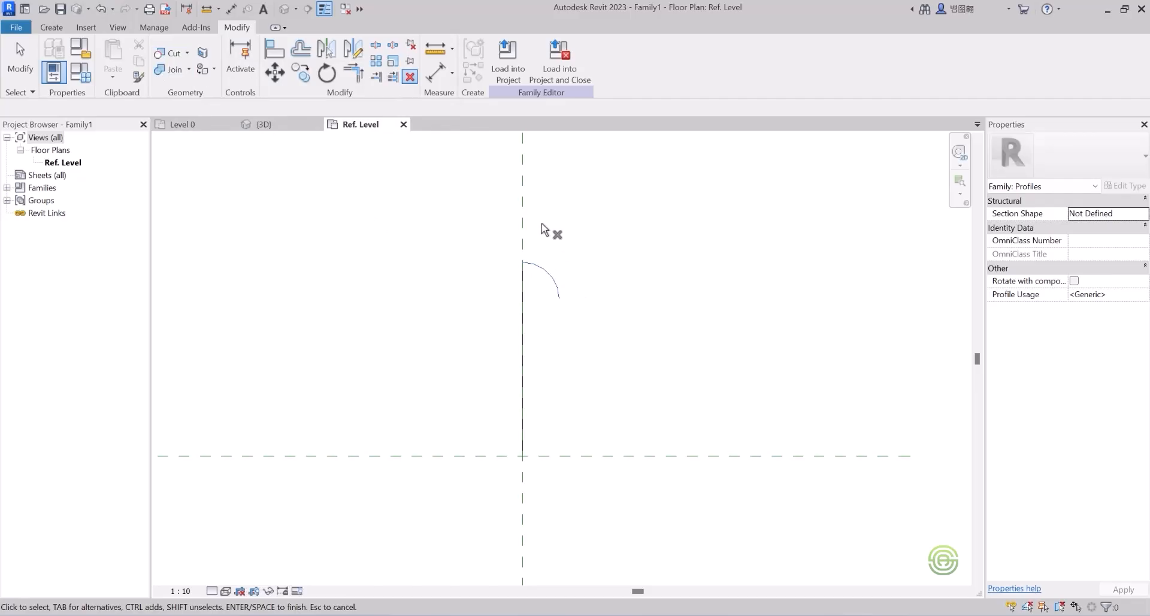
Close the profile with a line about 243 mm down from the arc's end and one about 57 mm back to the reference plane intersection.
{"action": "left_click", "coordinate": [51, 28]}
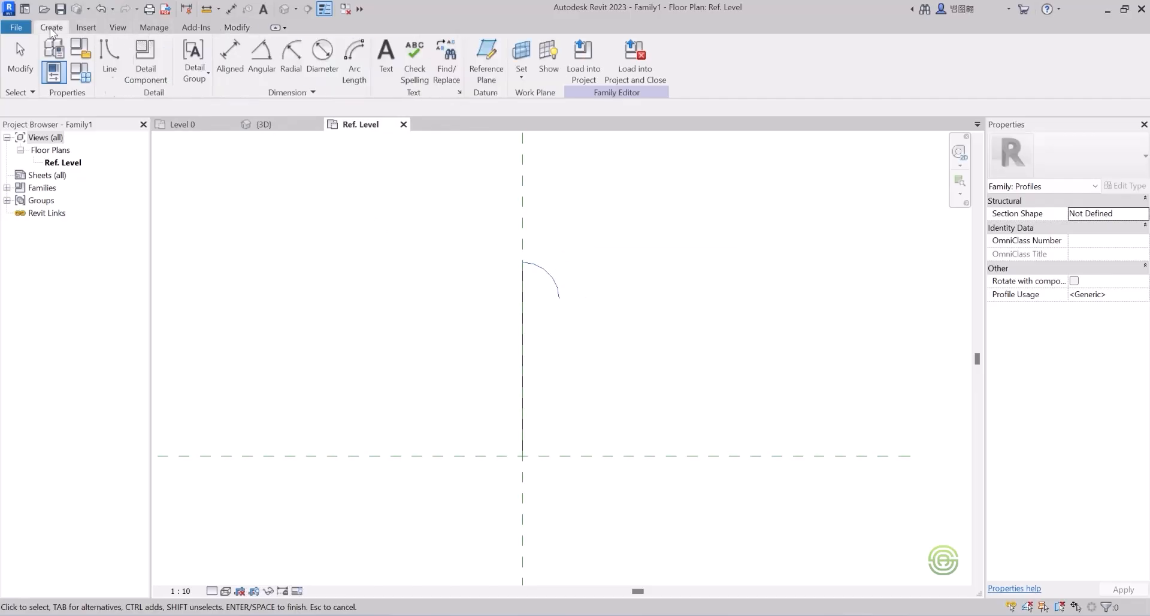
{"action": "left_click", "coordinate": [108, 52]}
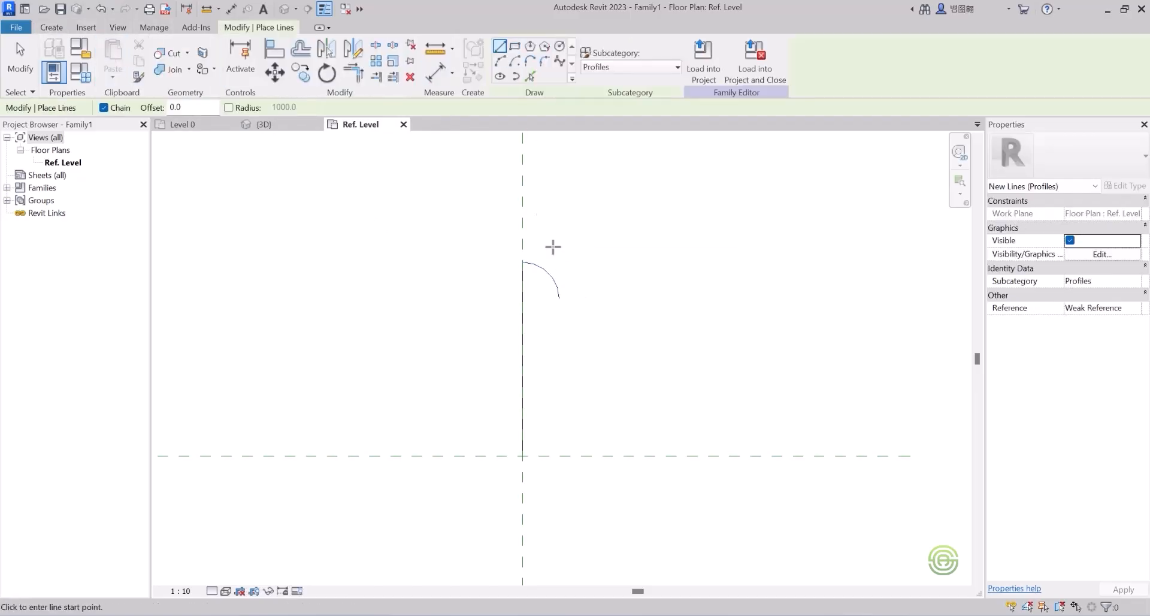
{"action": "left_click", "coordinate": [560, 298]}
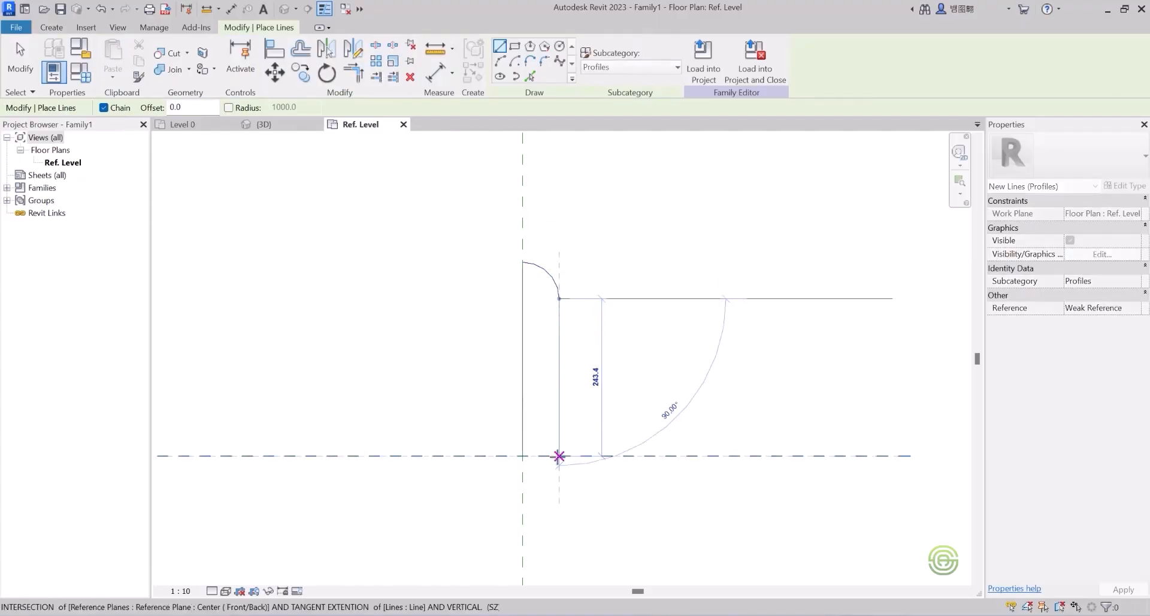
{"action": "left_click", "coordinate": [559, 456]}
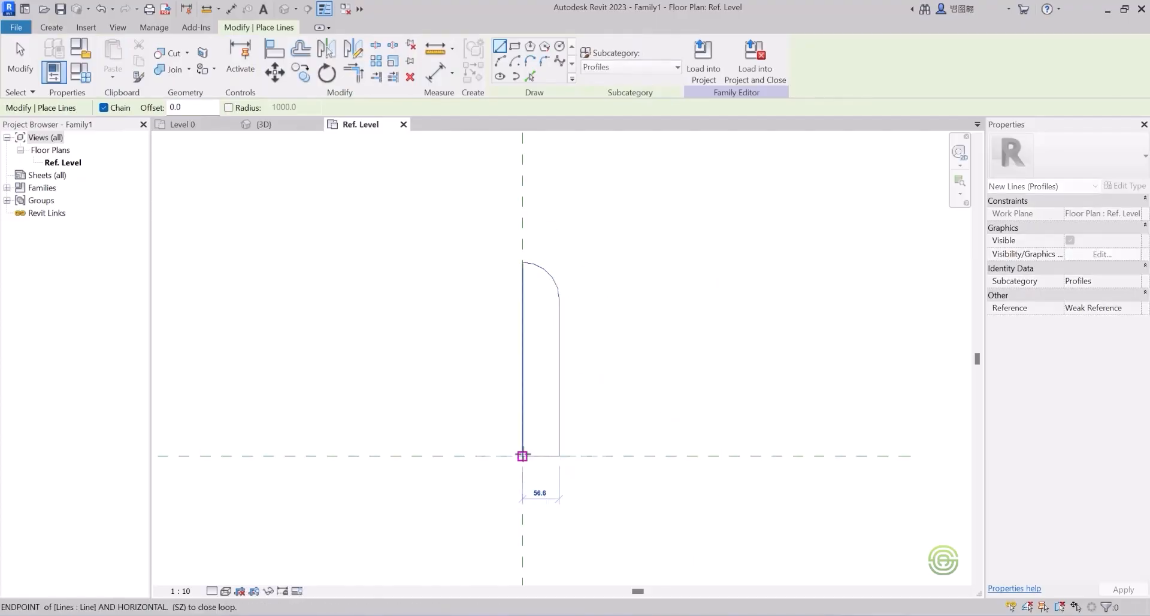
{"action": "left_click", "coordinate": [522, 456]}
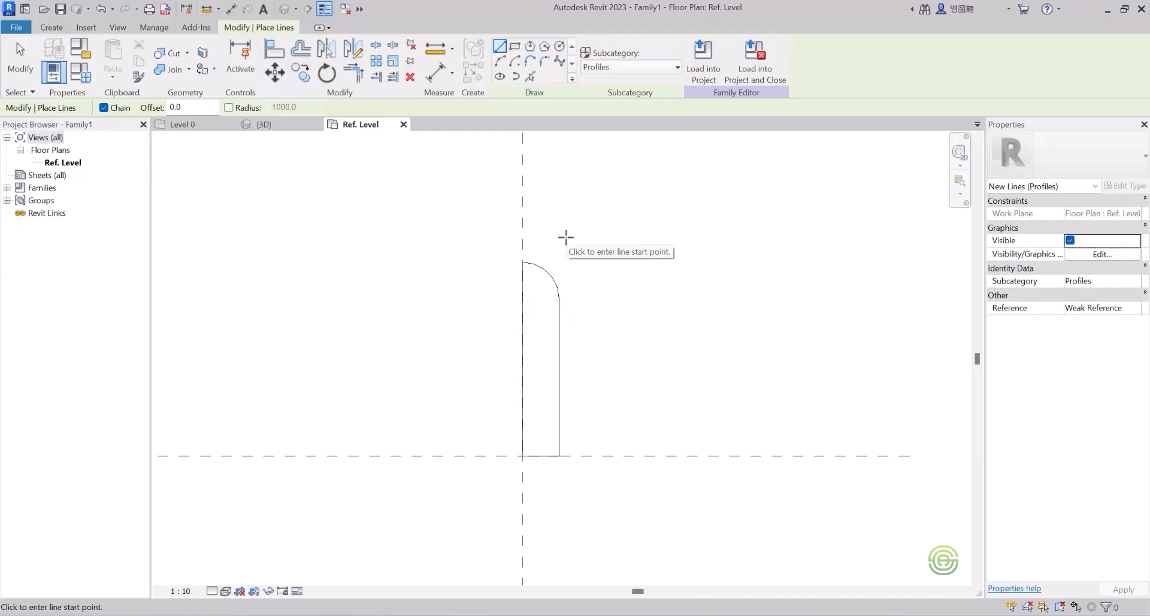
{"action": "key", "text": "Escape"}
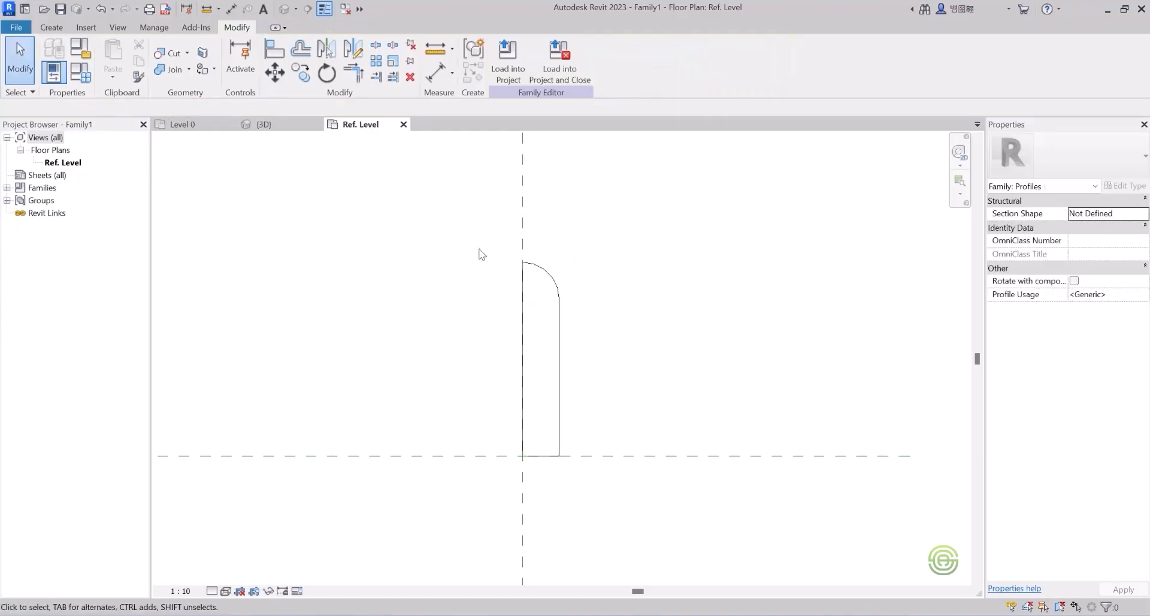
Load the finished profile family into Project1 and switch to the project's 3D view.
{"action": "left_click_drag", "start_coordinate": [479, 246], "coordinate": [625, 502]}
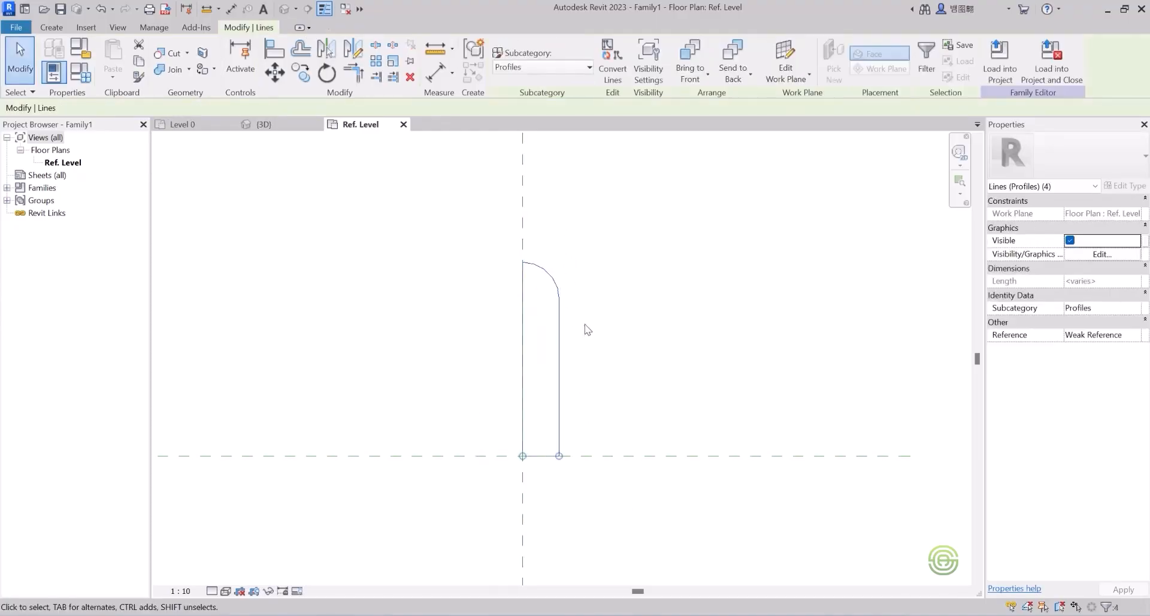
{"action": "key", "text": "Escape"}
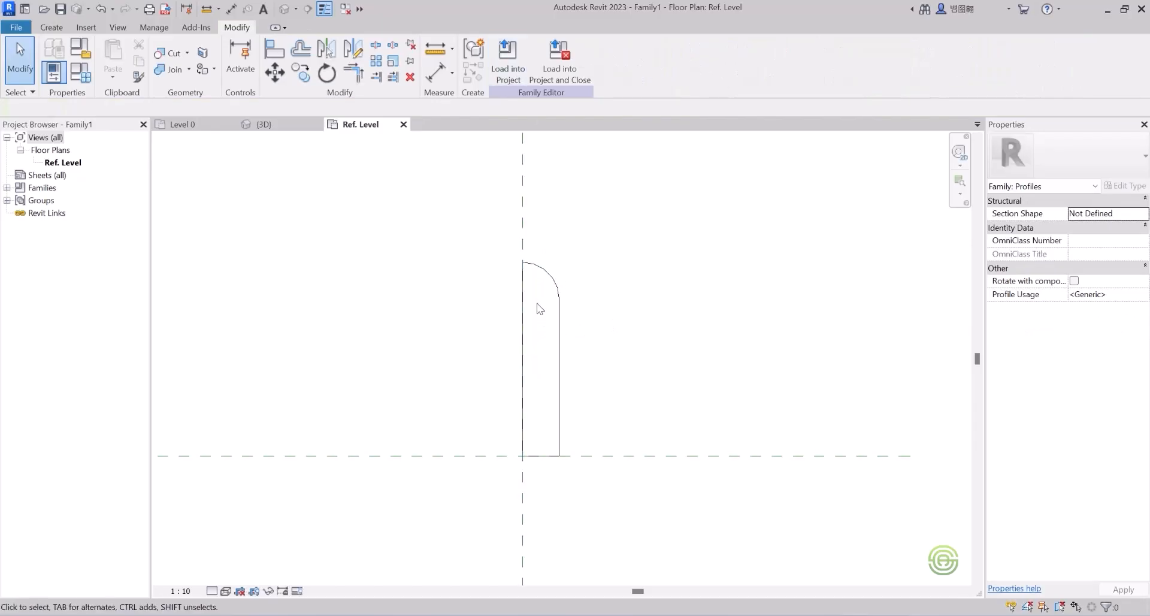
{"action": "left_click", "coordinate": [507, 66]}
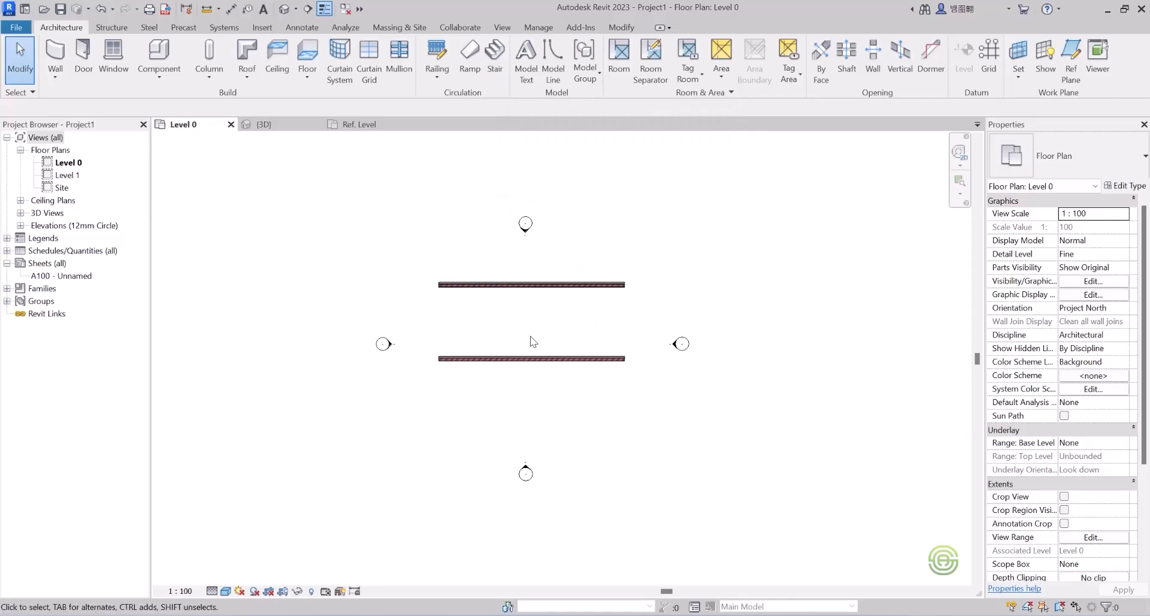
{"action": "left_click", "coordinate": [263, 124]}
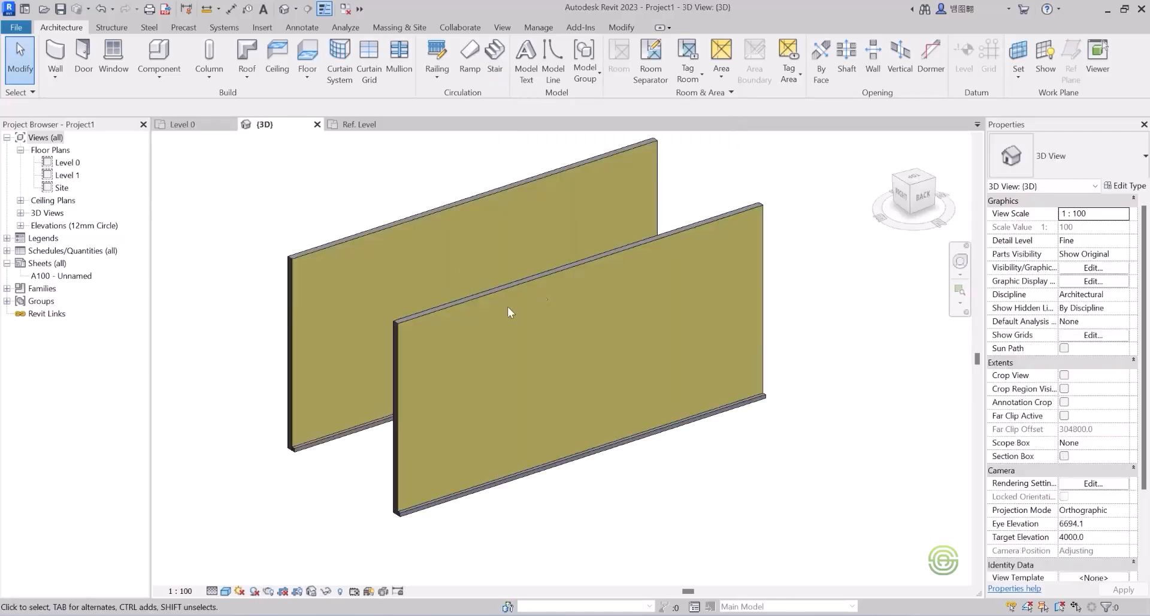
Set the profile of Wall-Ext_230's existing wall sweep to Family1 and apply the change.
{"action": "left_click", "coordinate": [765, 220]}
{"action": "left_click", "coordinate": [1124, 185]}
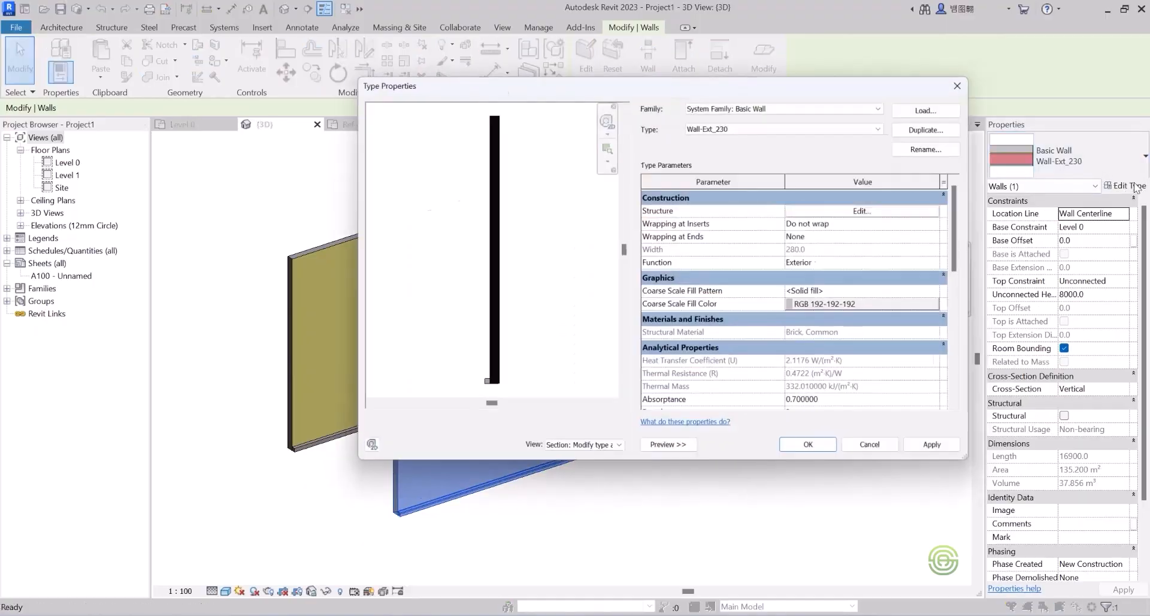
{"action": "left_click", "coordinate": [853, 210]}
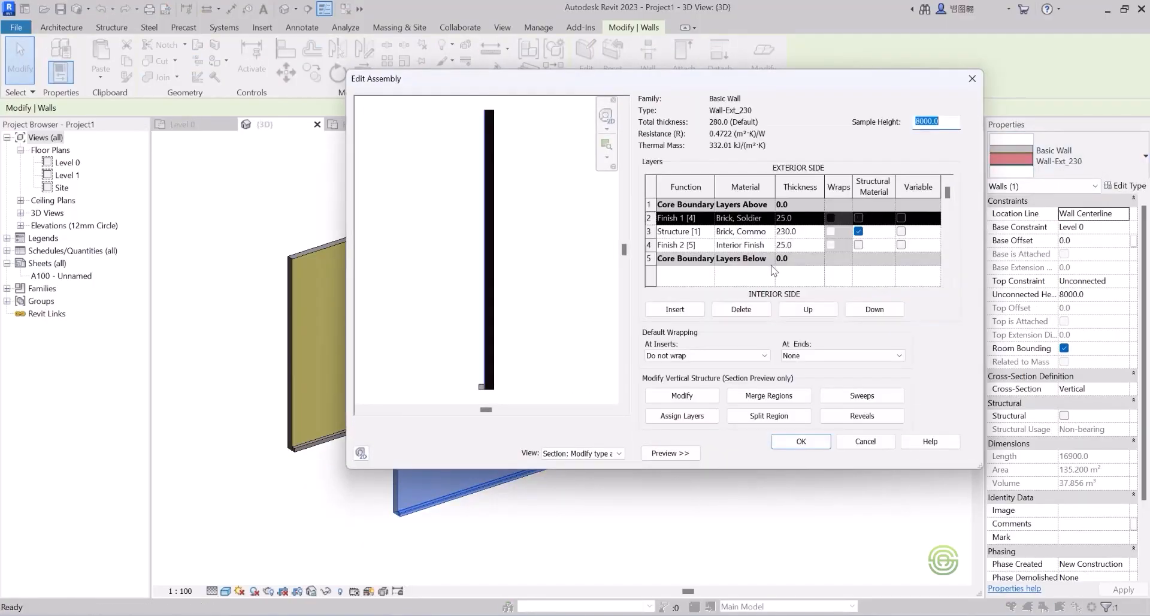
{"action": "left_click", "coordinate": [864, 400]}
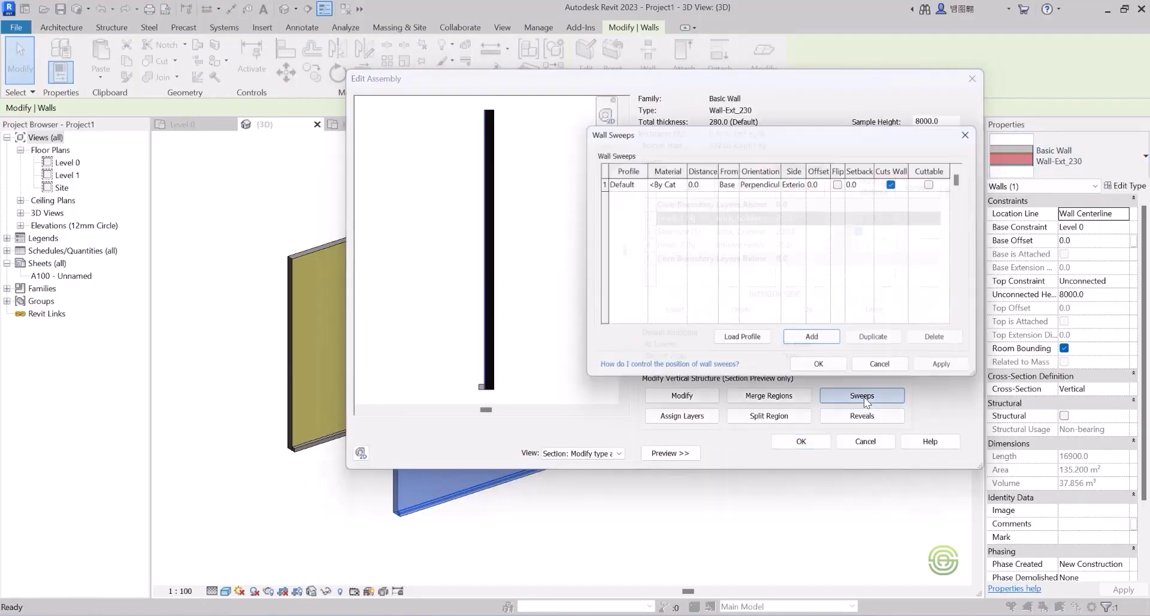
{"action": "left_click", "coordinate": [636, 182]}
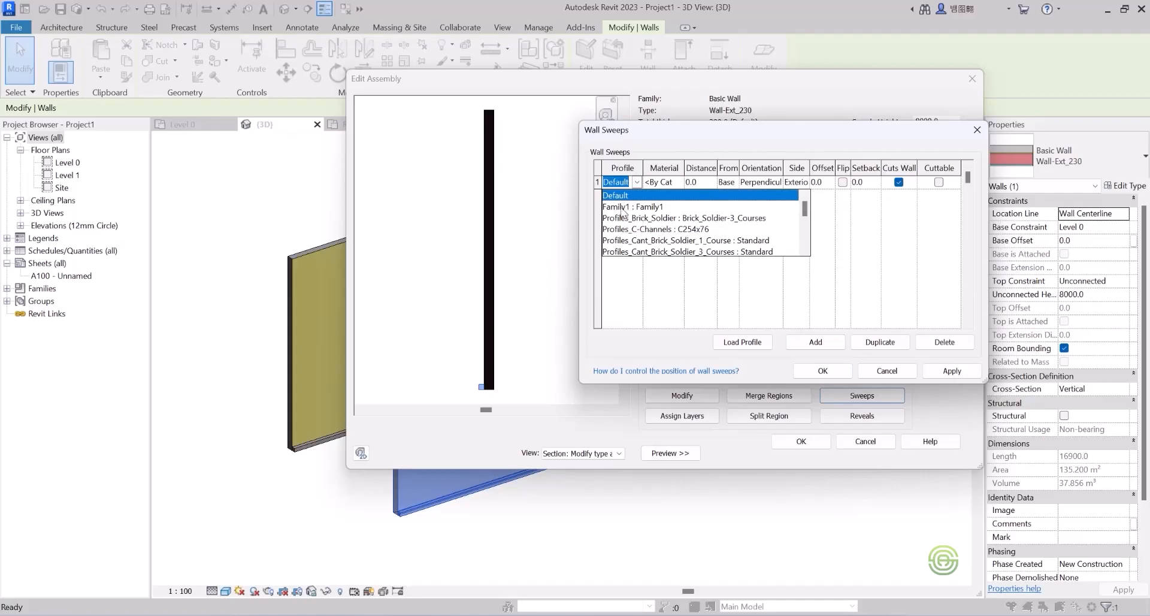
{"action": "left_click", "coordinate": [624, 207]}
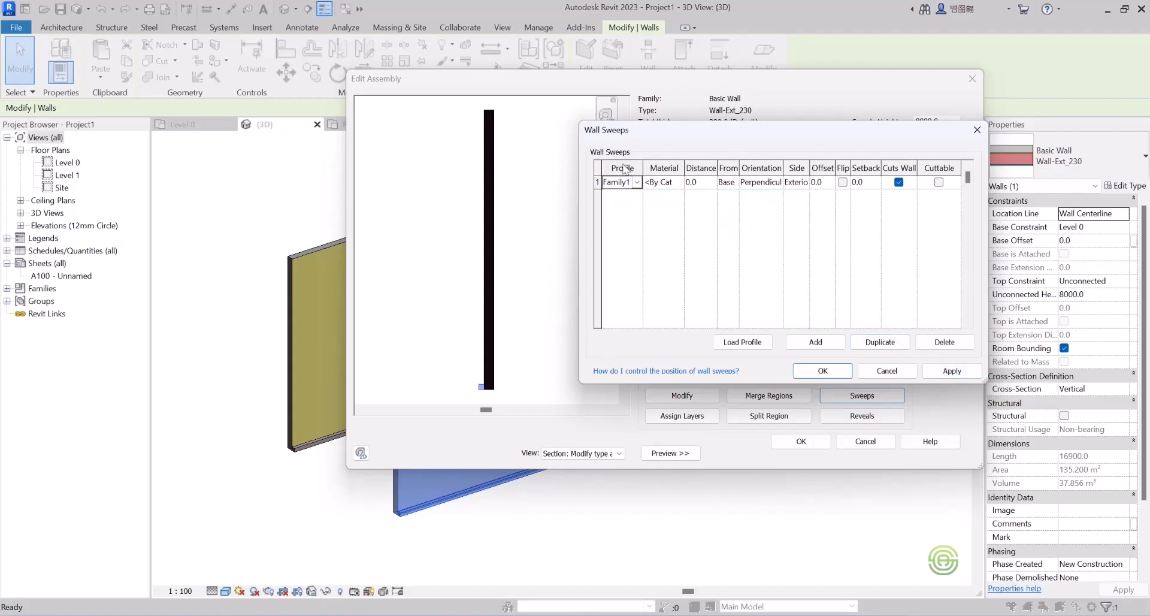
{"action": "left_click", "coordinate": [952, 371]}
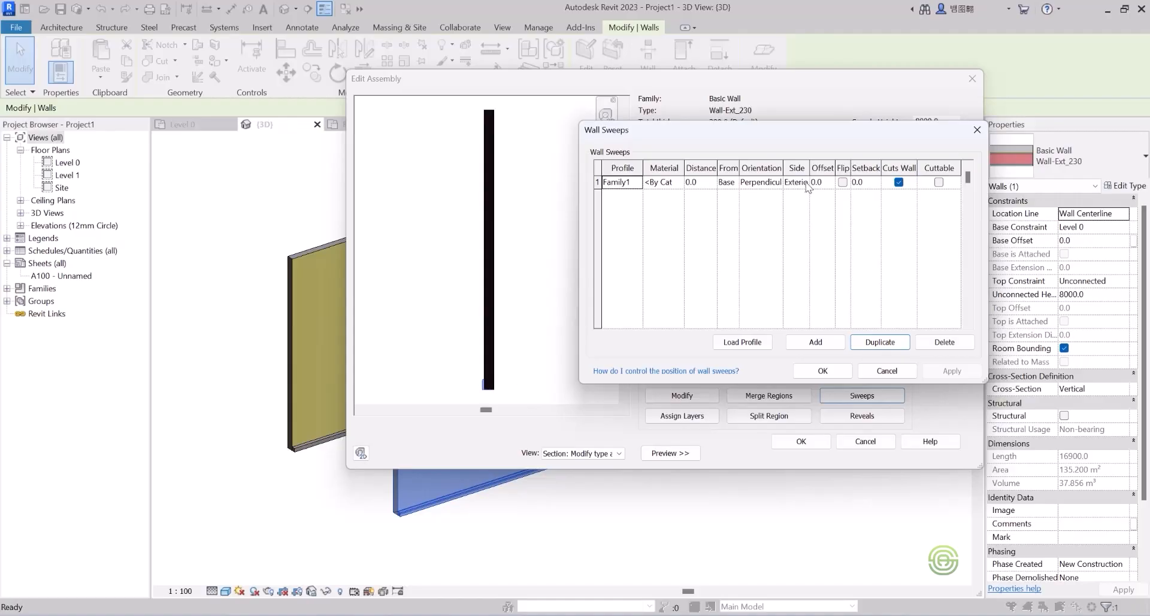
Set the side of the Family1 wall sweep to Interior and apply the change.
{"action": "left_click", "coordinate": [806, 188]}
{"action": "left_click", "coordinate": [789, 210]}
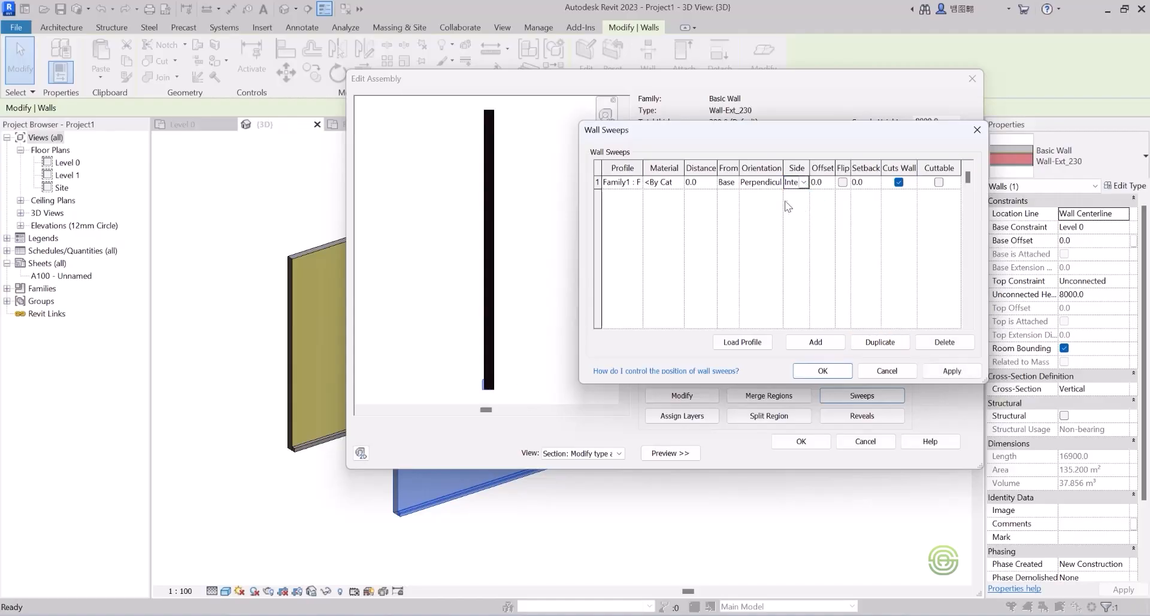
{"action": "left_click", "coordinate": [948, 371]}
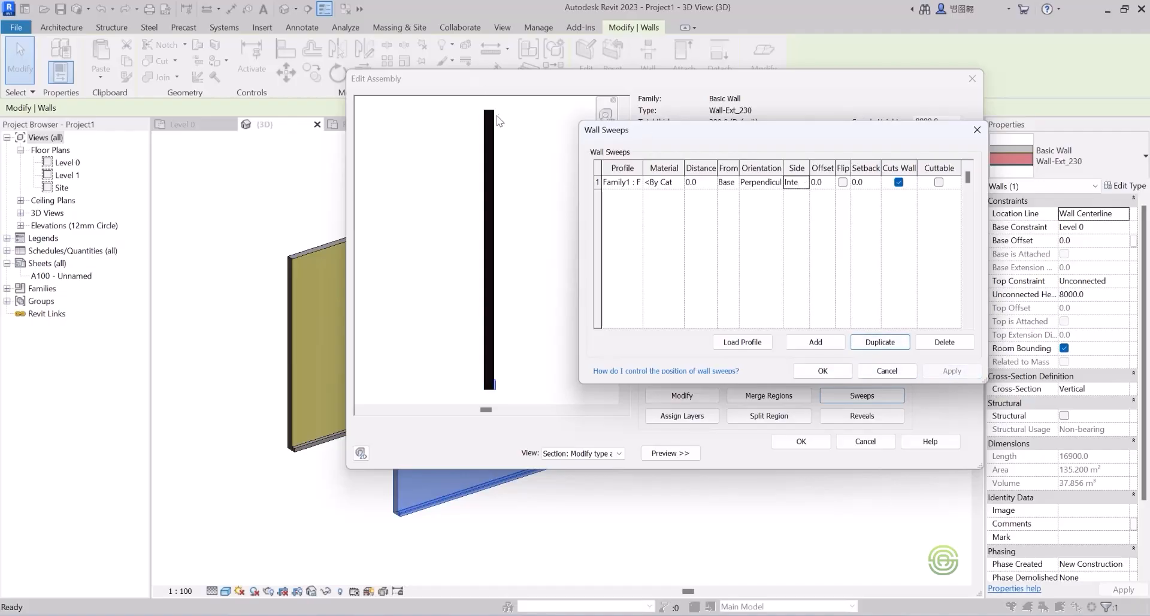
Add a second wall sweep with the default profile, measured from Top, and apply it.
{"action": "left_click", "coordinate": [815, 342]}
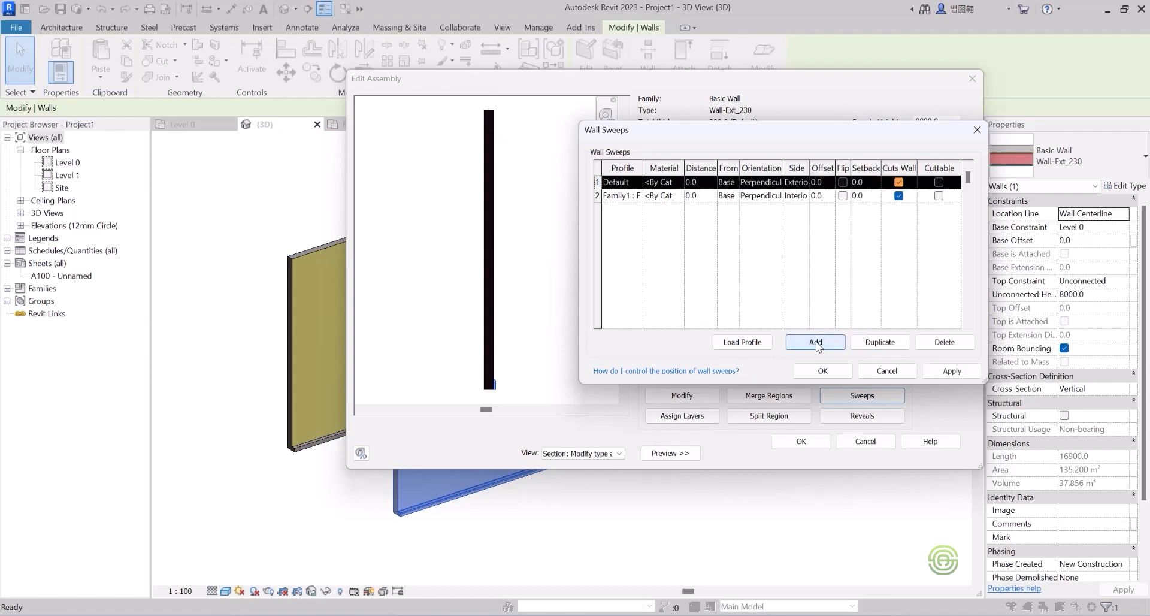
{"action": "left_click", "coordinate": [728, 183]}
{"action": "left_click", "coordinate": [732, 182]}
{"action": "left_click", "coordinate": [736, 207]}
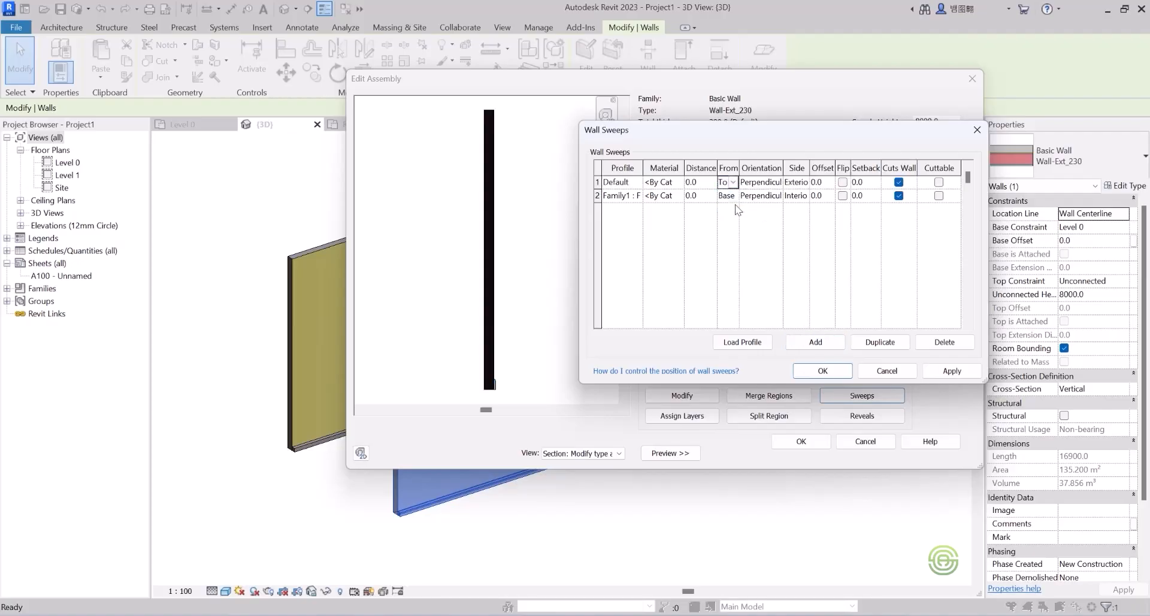
{"action": "left_click", "coordinate": [952, 372]}
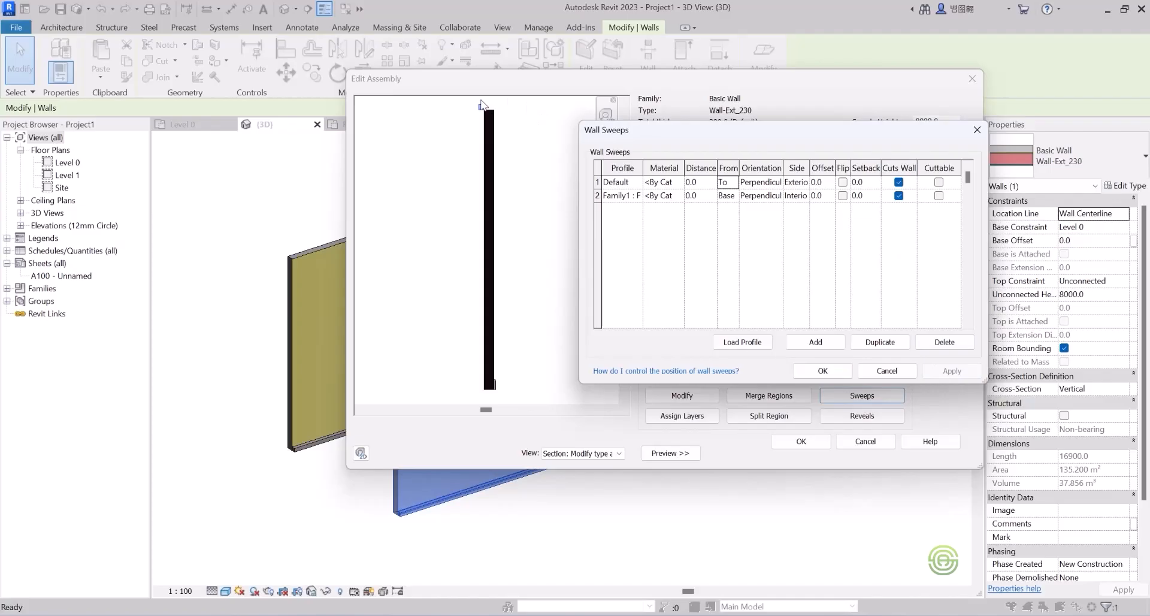
Set the default-profile sweep's side to Interior and its distance to -100, and apply both changes.
{"action": "left_click", "coordinate": [804, 185]}
{"action": "left_click", "coordinate": [805, 210]}
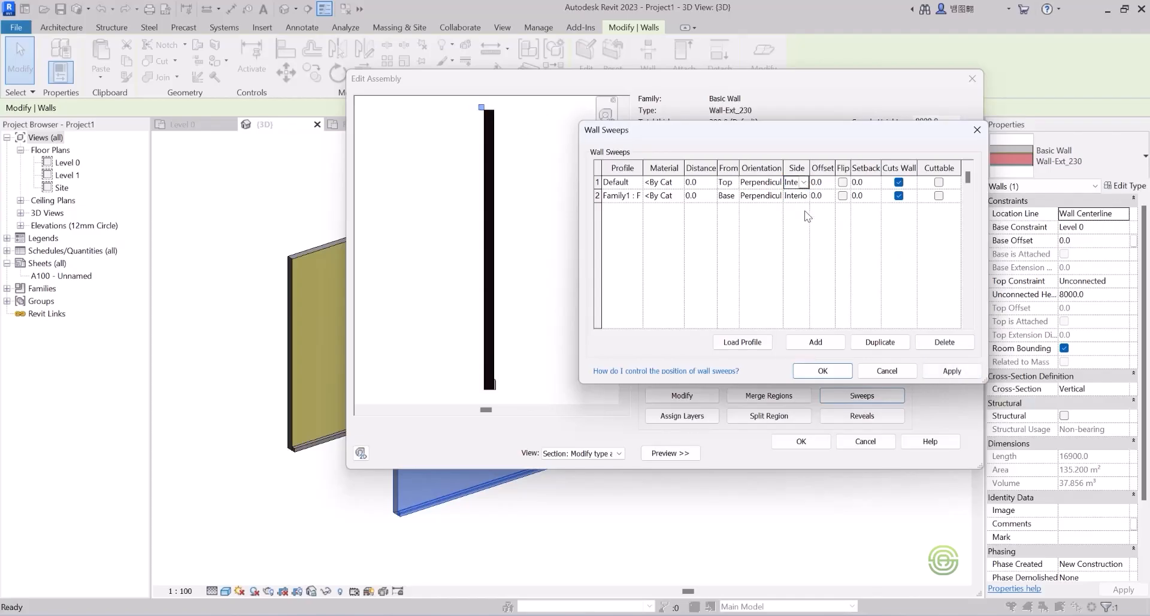
{"action": "left_click", "coordinate": [699, 182]}
{"action": "type", "text": "-1"}
{"action": "key", "text": "Tab"}
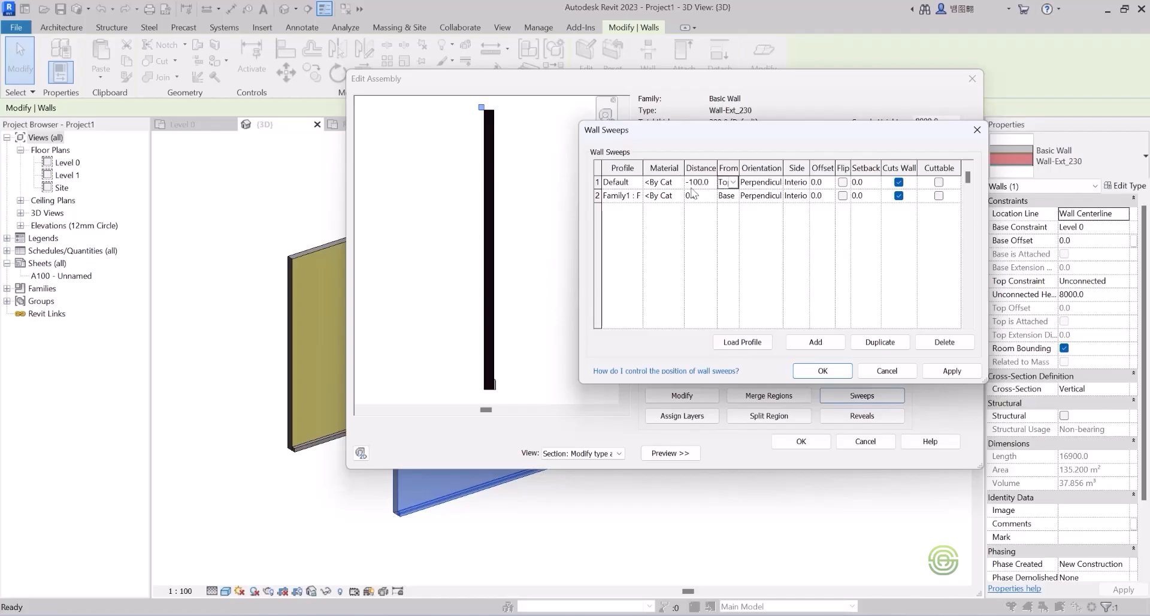
{"action": "left_click", "coordinate": [943, 372]}
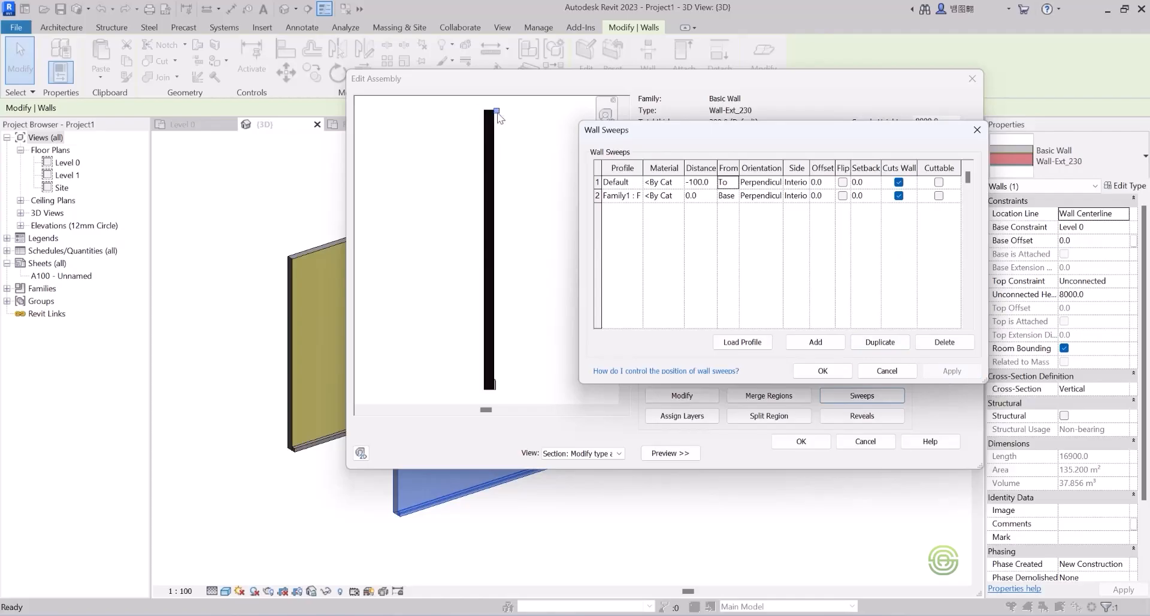
Try a distance of -150 for the default-profile sweep at the wall's top and apply it.
{"action": "left_click", "coordinate": [710, 181]}
{"action": "left_click_drag", "start_coordinate": [709, 182], "coordinate": [693, 181]}
{"action": "type", "text": "5"}
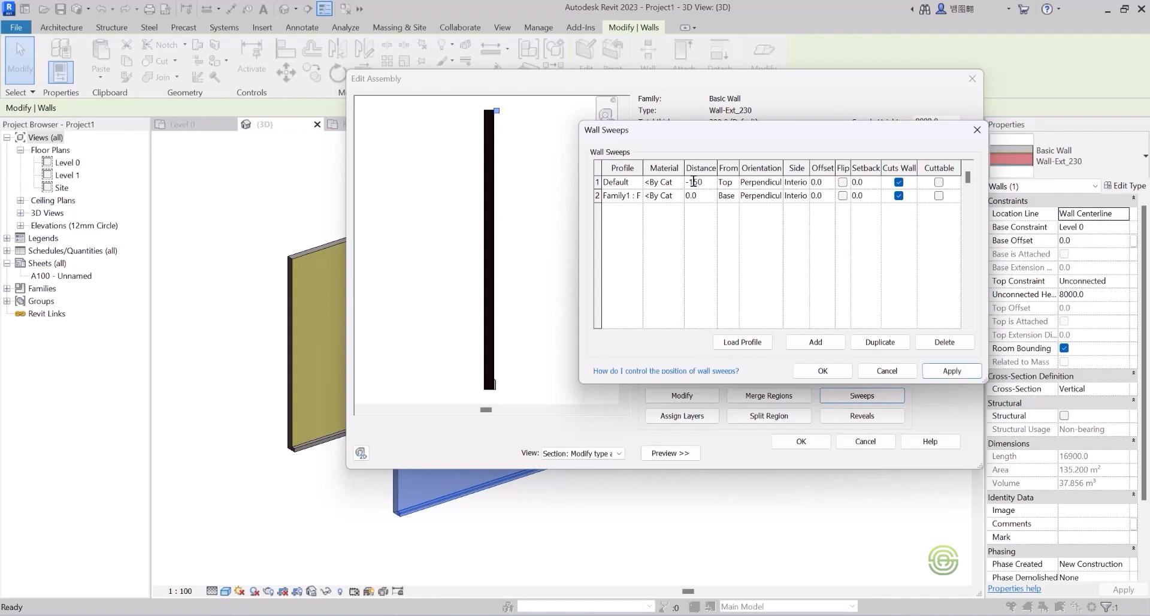
{"action": "key", "text": "Tab"}
{"action": "left_click", "coordinate": [954, 376]}
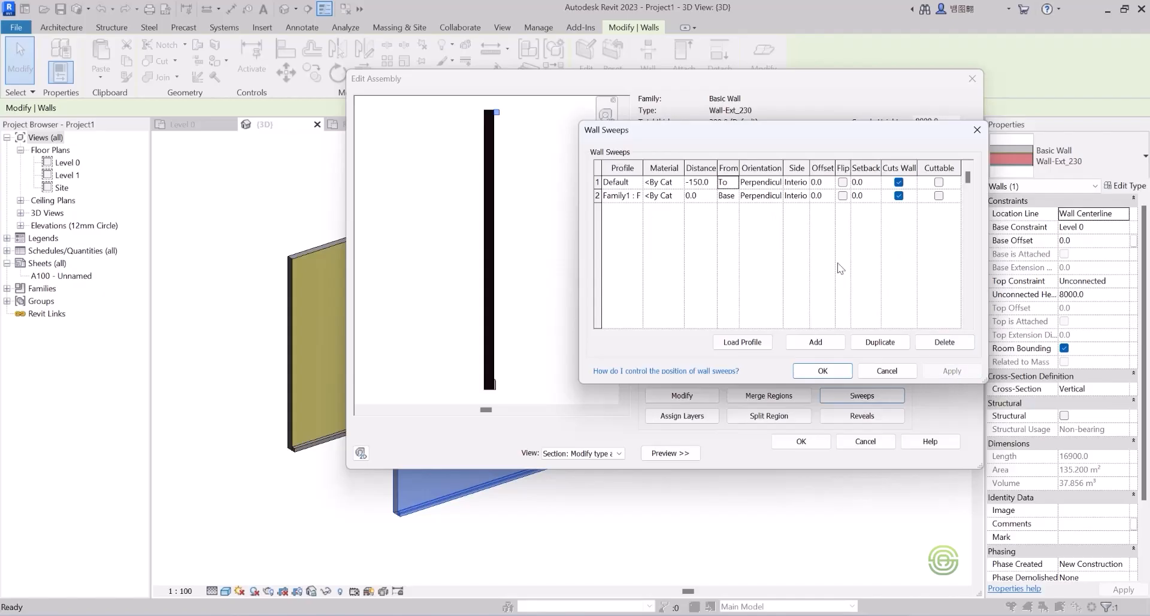
Try further offsets for the default-profile sweep, ending with a distance of -175, and apply each one.
{"action": "left_click", "coordinate": [703, 181]}
{"action": "type", "text": "80"}
{"action": "key", "text": "Tab"}
{"action": "left_click", "coordinate": [942, 369]}
{"action": "left_click", "coordinate": [709, 179]}
{"action": "left_click_drag", "start_coordinate": [706, 181], "coordinate": [692, 181]}
{"action": "type", "text": "75"}
{"action": "key", "text": "Tab"}
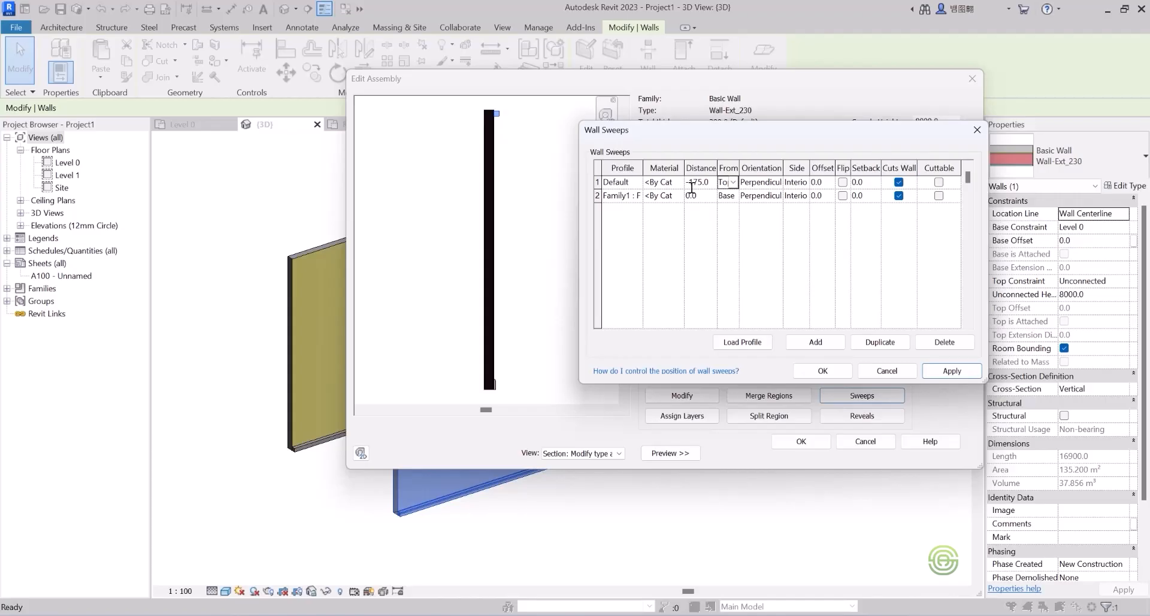
{"action": "left_click", "coordinate": [964, 374]}
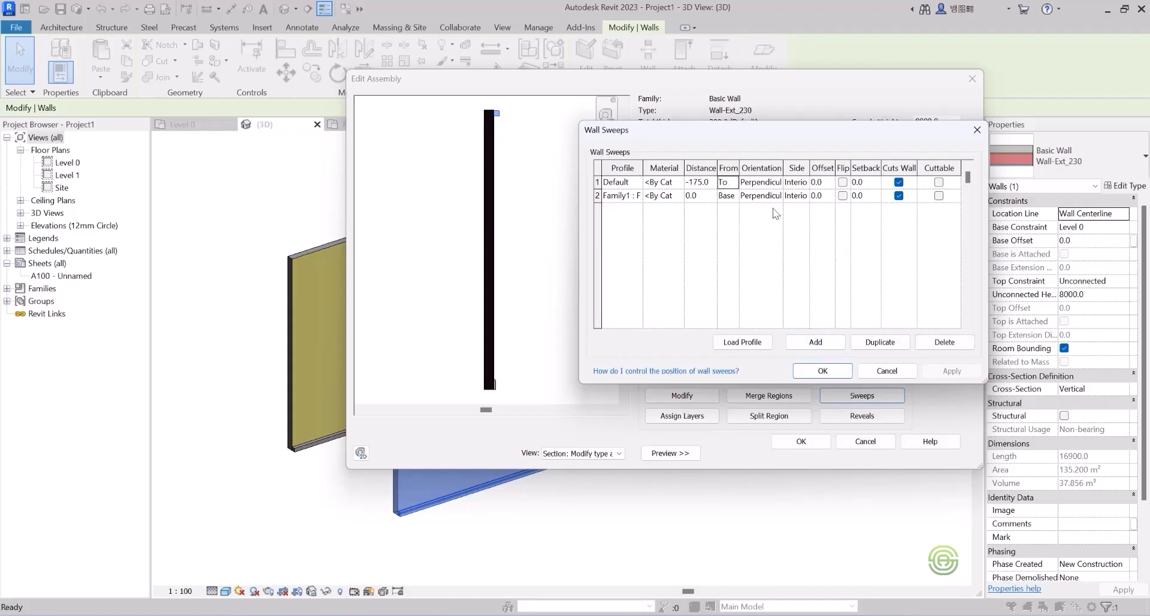
Set the default-profile sweep's distance to 0, apply it and accept the wall sweeps.
{"action": "left_click", "coordinate": [707, 182]}
{"action": "left_click_drag", "start_coordinate": [709, 182], "coordinate": [679, 181]}
{"action": "type", "text": "0"}
{"action": "key", "text": "Tab"}
{"action": "left_click", "coordinate": [952, 370]}
{"action": "left_click", "coordinate": [822, 370]}
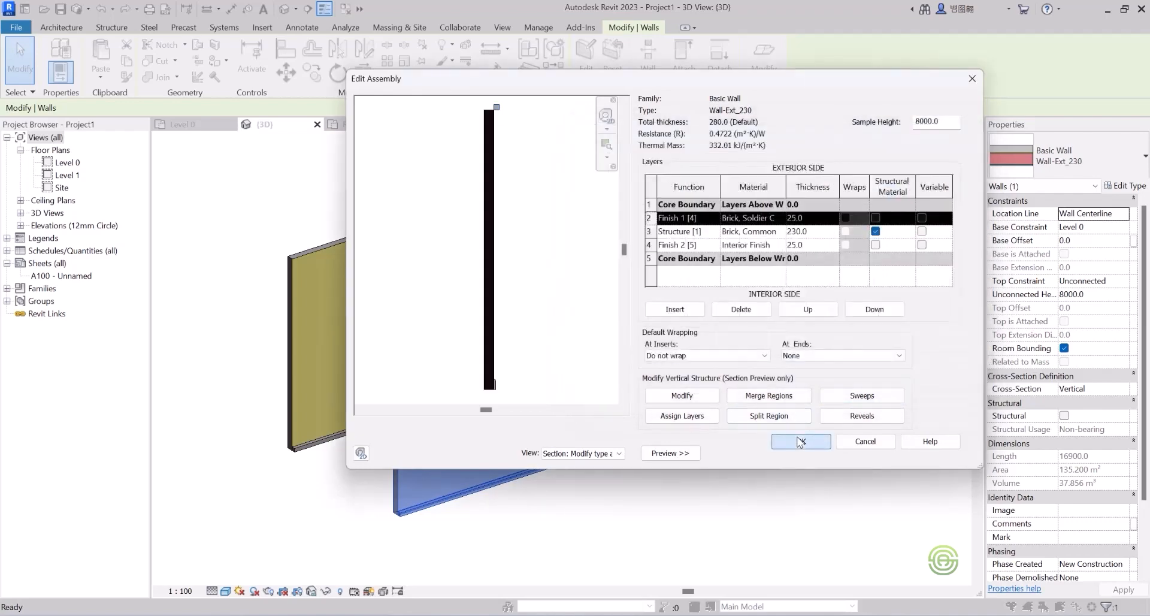
Accept the assembly and type changes, deselect the wall and inspect the sweeps on both walls in 3D.
{"action": "left_click", "coordinate": [800, 441]}
{"action": "left_click", "coordinate": [801, 452]}
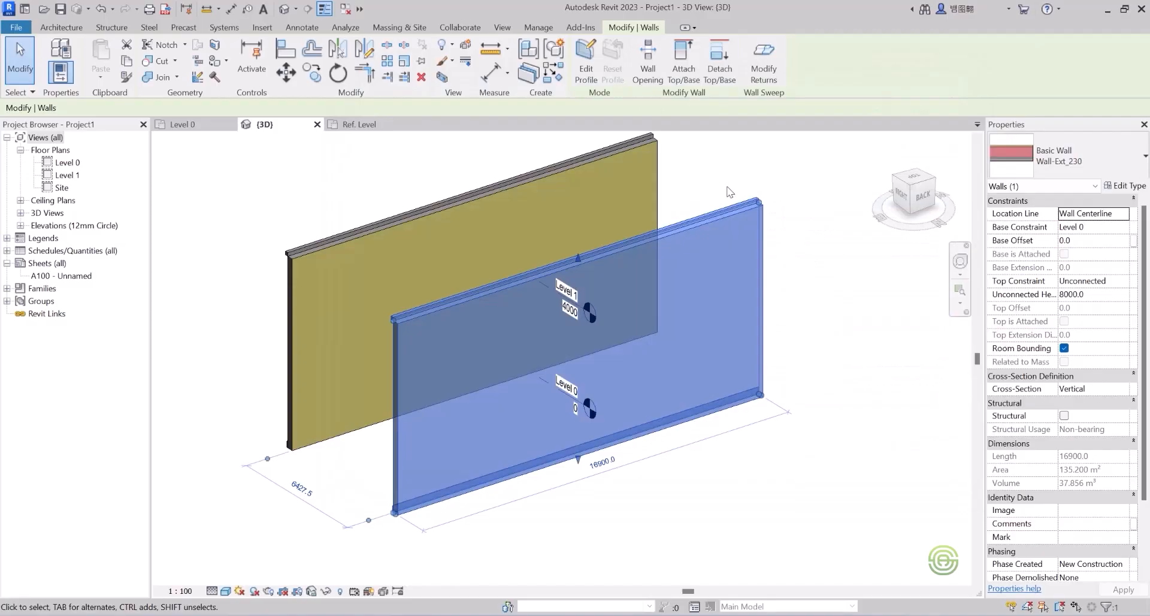
{"action": "left_click", "coordinate": [779, 200]}
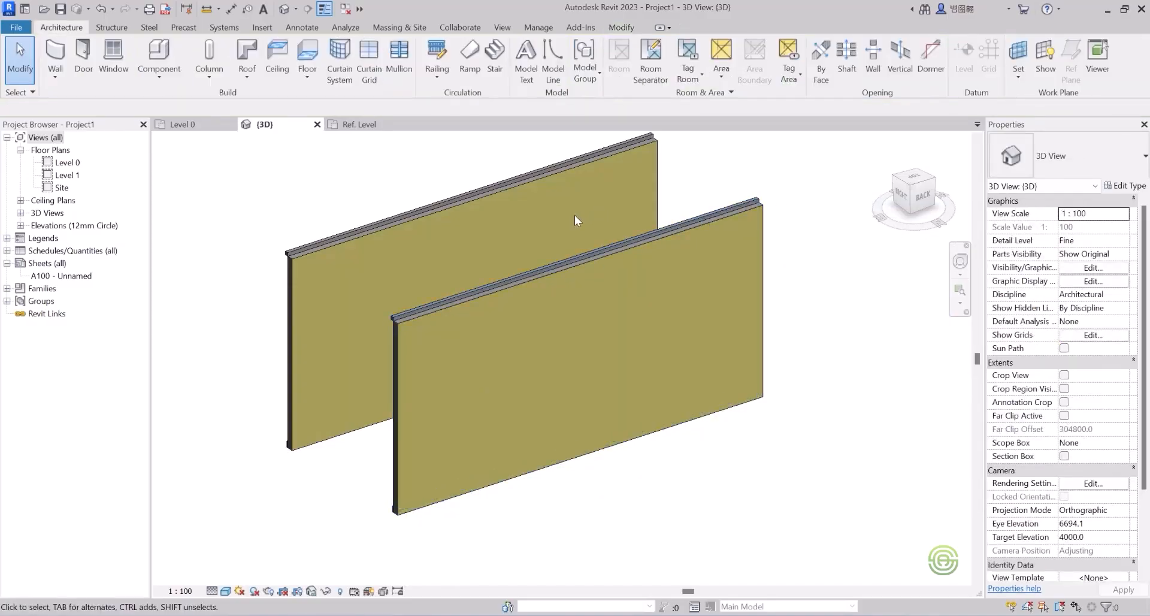
{"action": "middle_click_drag", "start_coordinate": [519, 214], "coordinate": [543, 281], "text": "shift"}
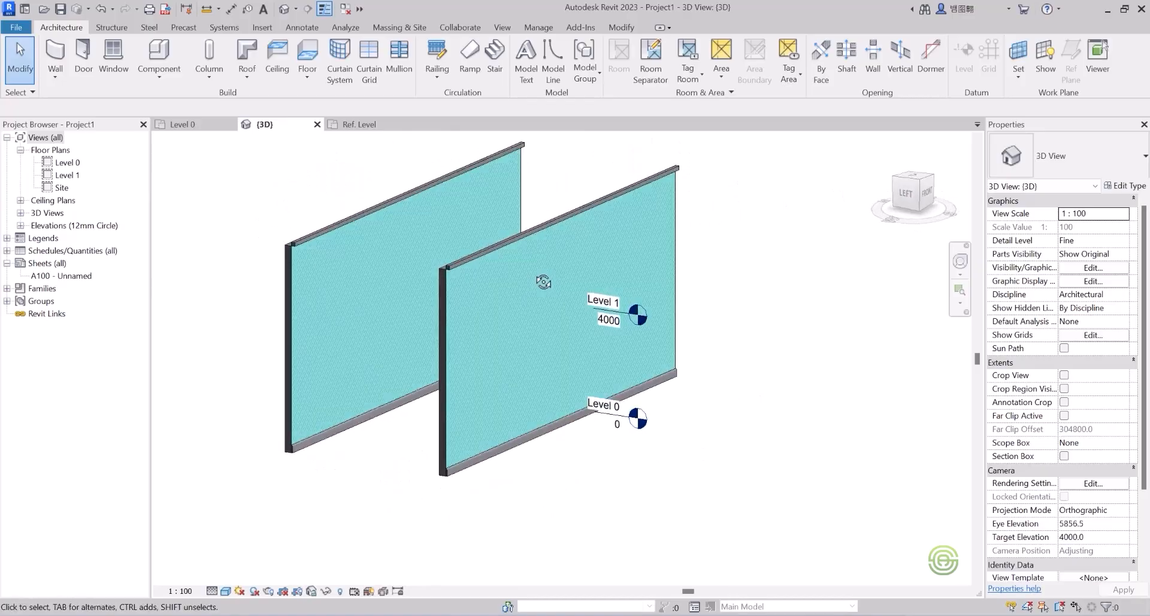
{"action": "left_click", "coordinate": [355, 123]}
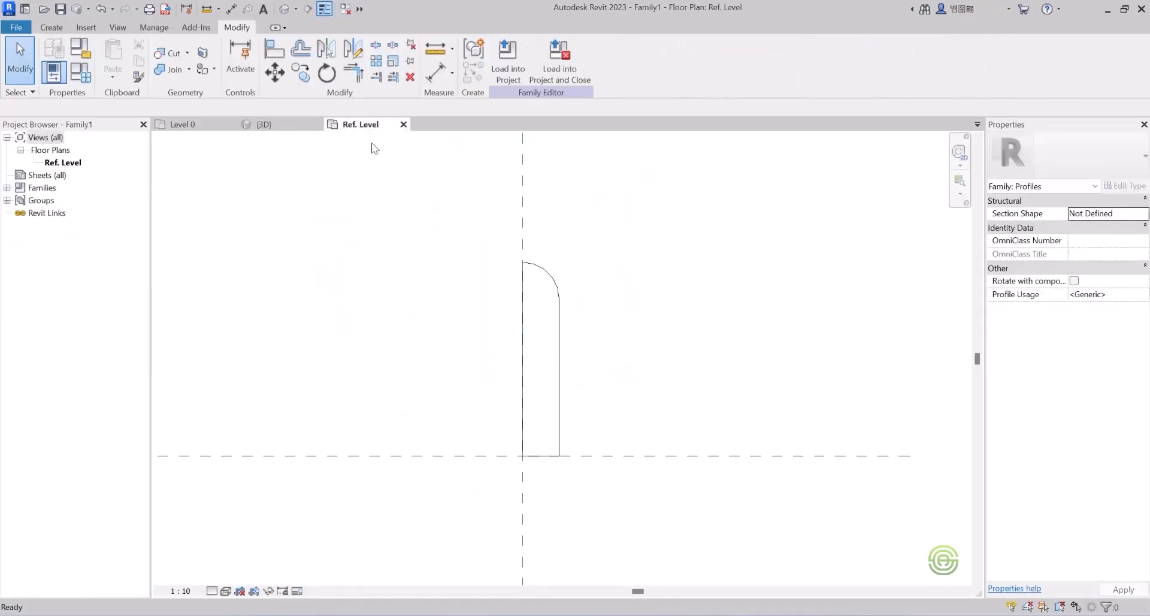
{"action": "scroll", "coordinate": [525, 264], "scroll_direction": "down", "scroll_amount": 3}
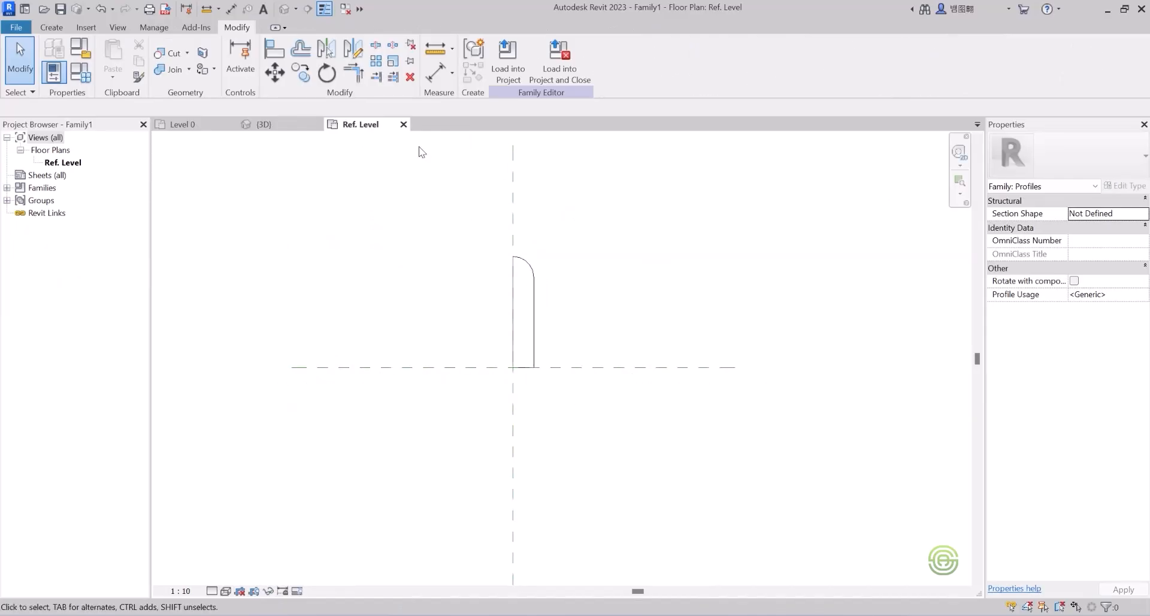
{"action": "left_click", "coordinate": [403, 124]}
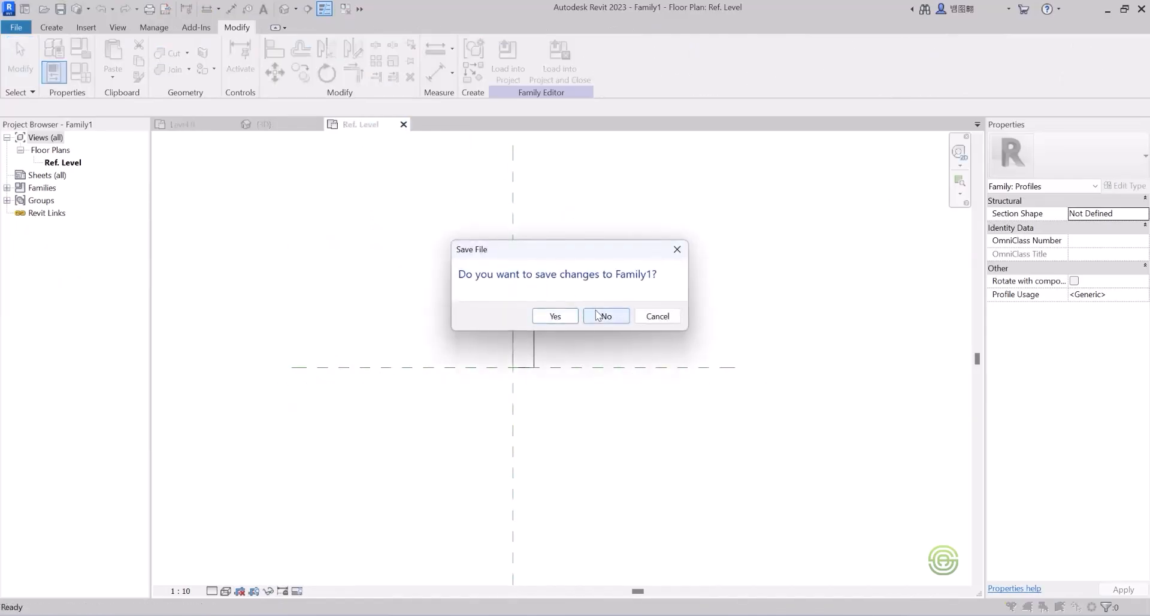
{"action": "left_click", "coordinate": [676, 250]}
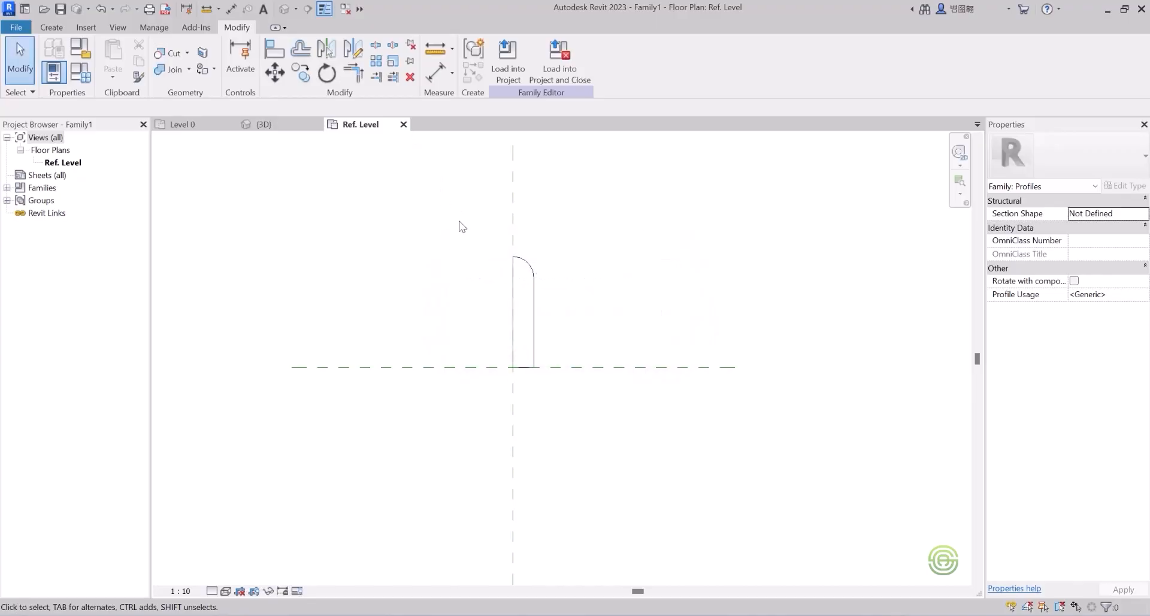
Return to Project1's Level 0 plan and create a new family from the Metric Profile template.
{"action": "left_click", "coordinate": [186, 124]}
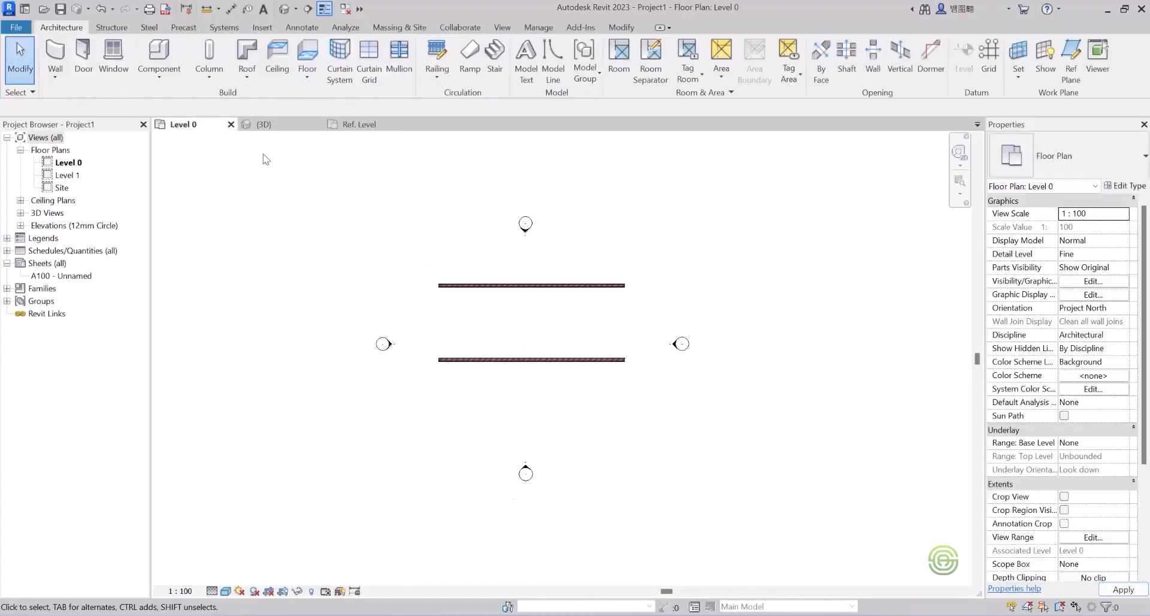
{"action": "left_click", "coordinate": [24, 28]}
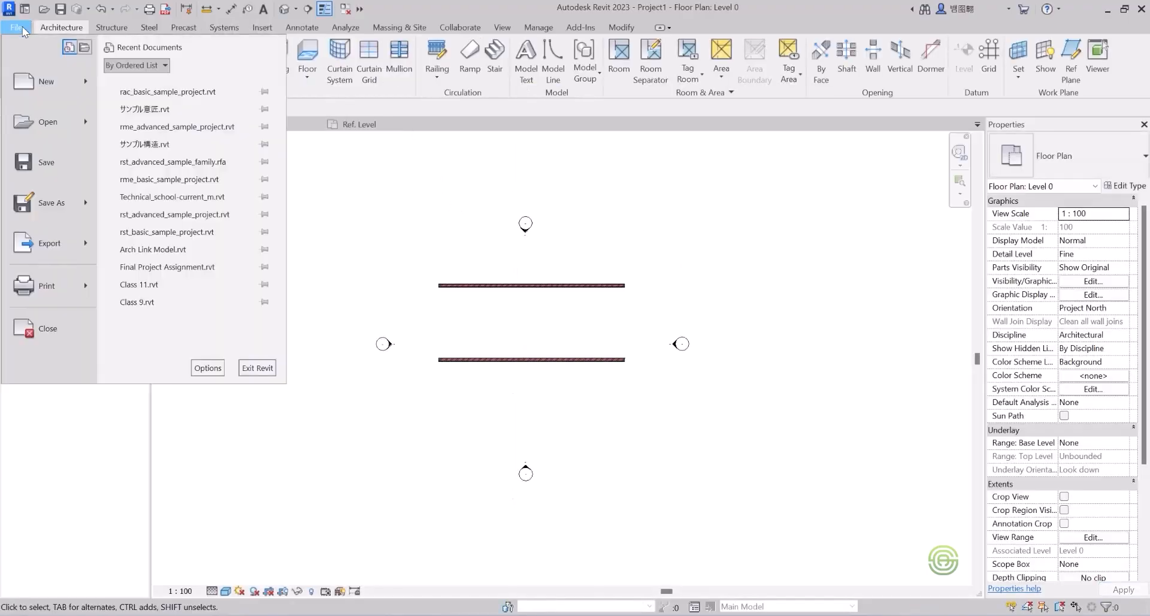
{"action": "mouse_move", "coordinate": [83, 87]}
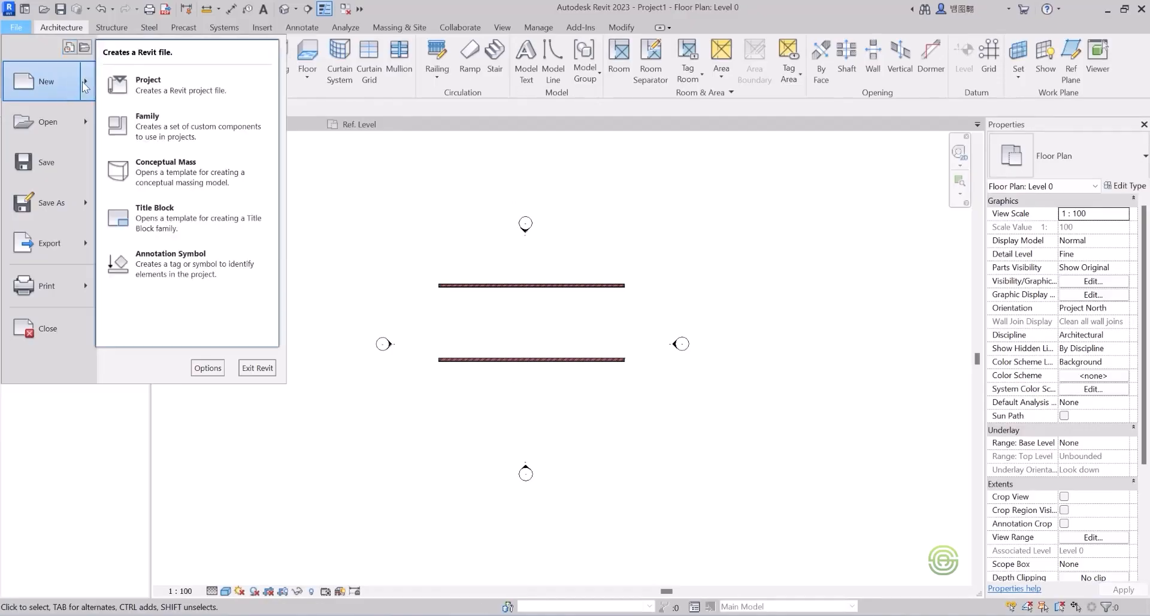
{"action": "left_click", "coordinate": [143, 178]}
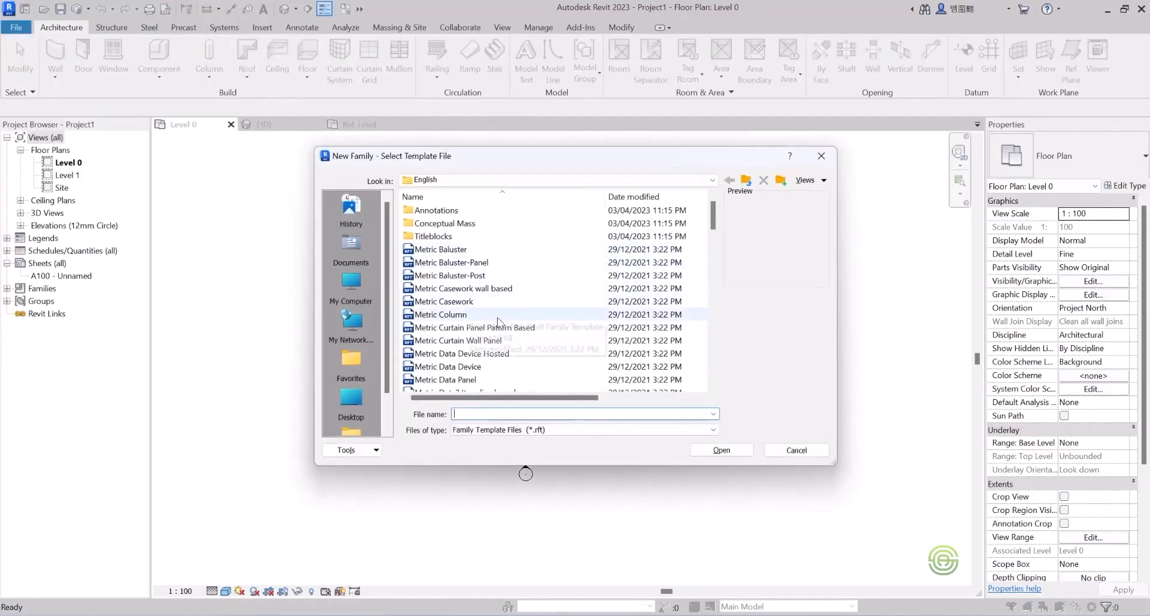
{"action": "left_click_drag", "start_coordinate": [710, 225], "coordinate": [714, 312]}
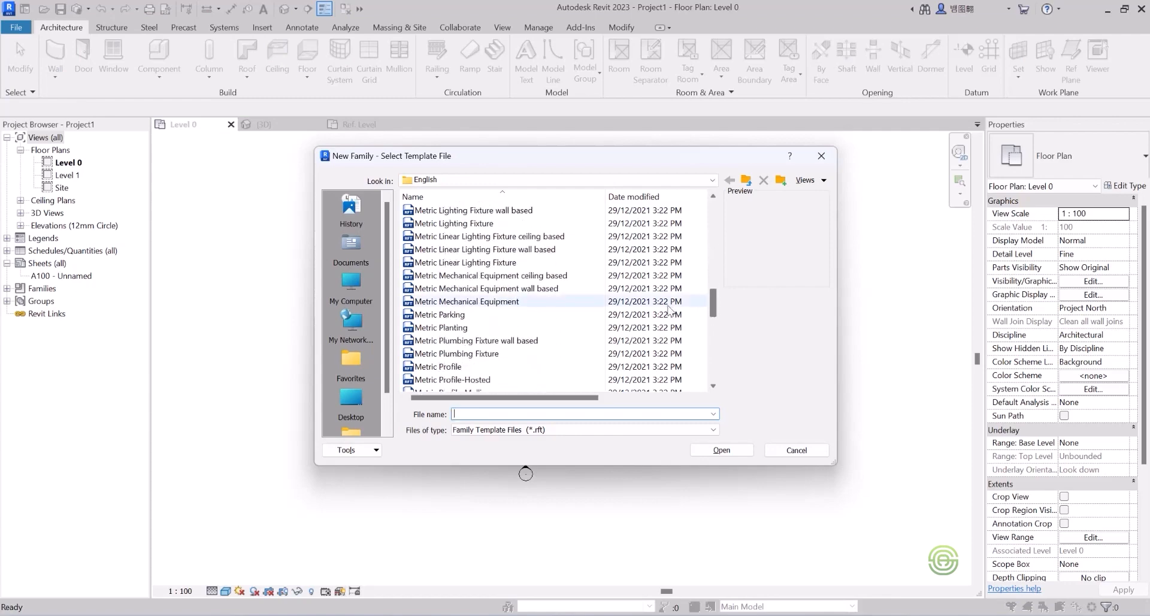
{"action": "left_click", "coordinate": [454, 367]}
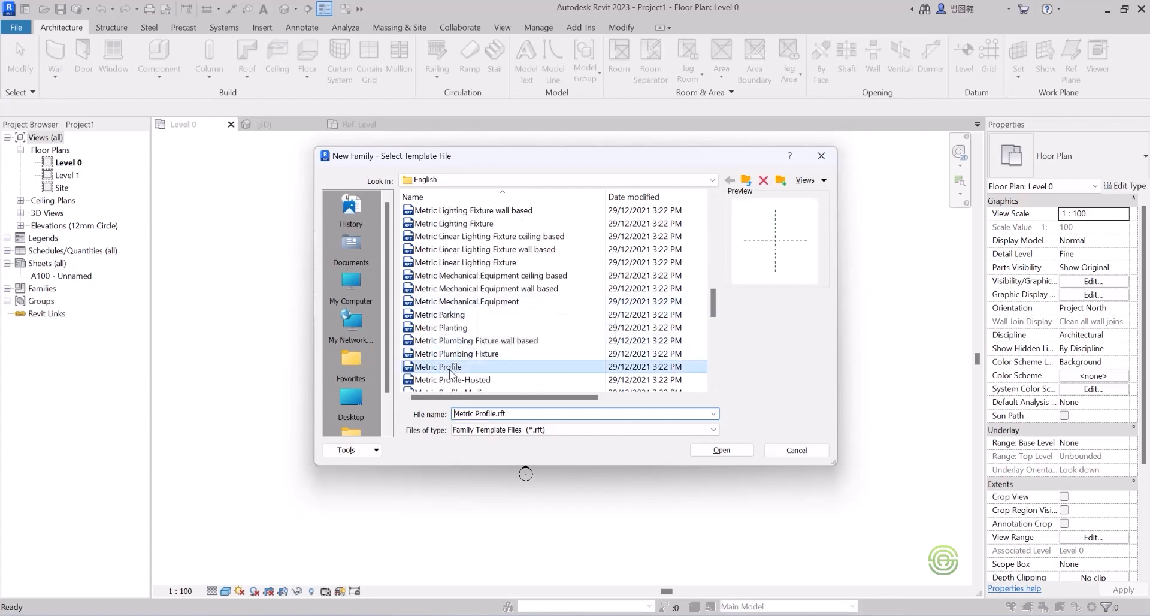
{"action": "left_click", "coordinate": [725, 455]}
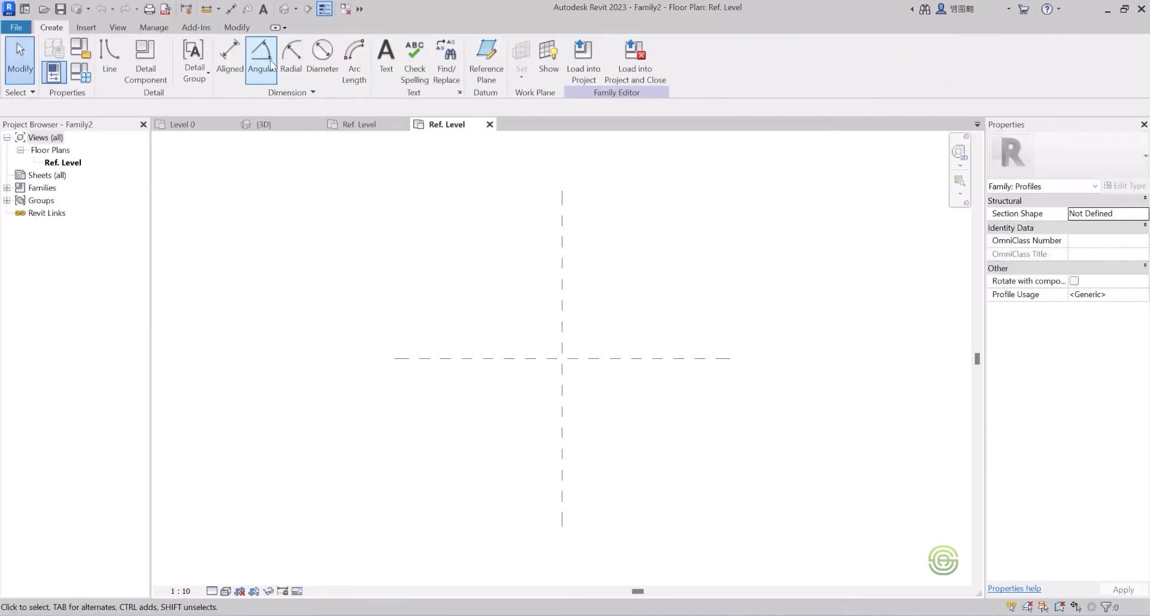
Draw a vertical profile line about 400 mm up from the intersection of the reference planes.
{"action": "left_click", "coordinate": [110, 57]}
{"action": "scroll", "coordinate": [767, 329], "scroll_direction": "up", "scroll_amount": 1}
{"action": "scroll", "coordinate": [454, 410], "scroll_direction": "down", "scroll_amount": 1}
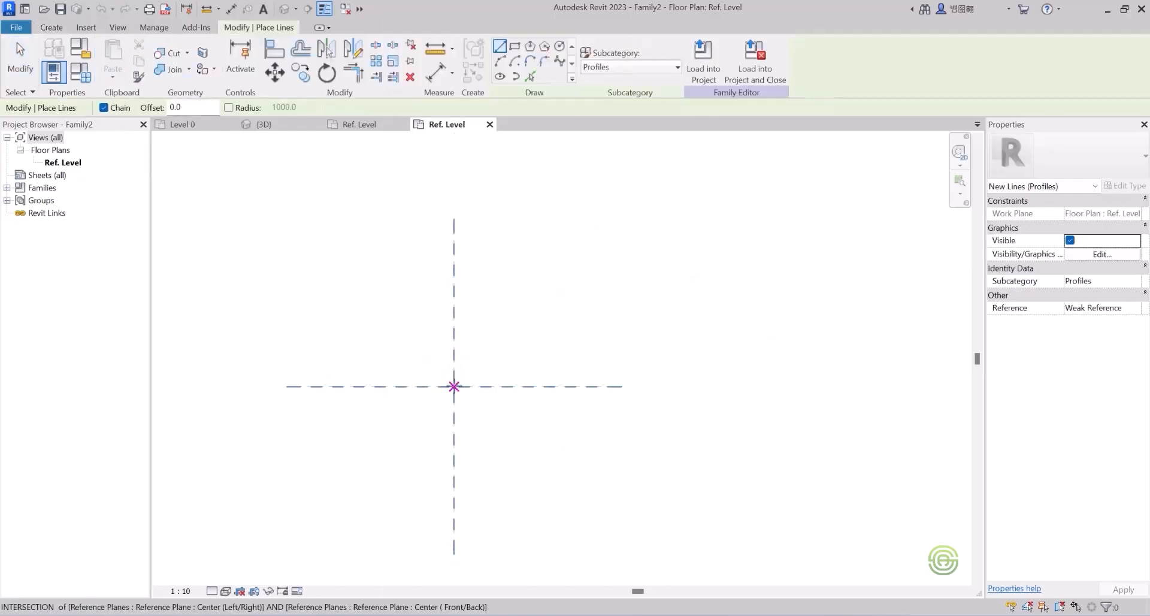
{"action": "left_click", "coordinate": [454, 386]}
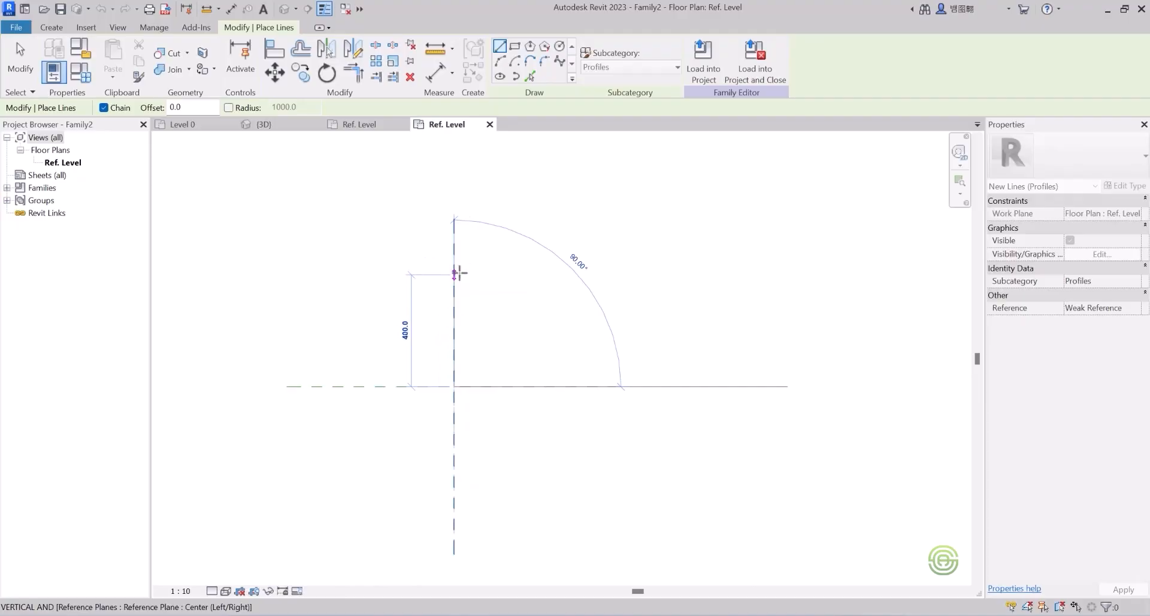
{"action": "left_click", "coordinate": [458, 273]}
Continue the profile as a stepped outline with lines about 300 mm outward, 60 mm down and 40 mm back inward.
{"action": "scroll", "coordinate": [487, 275], "scroll_direction": "up", "scroll_amount": 2}
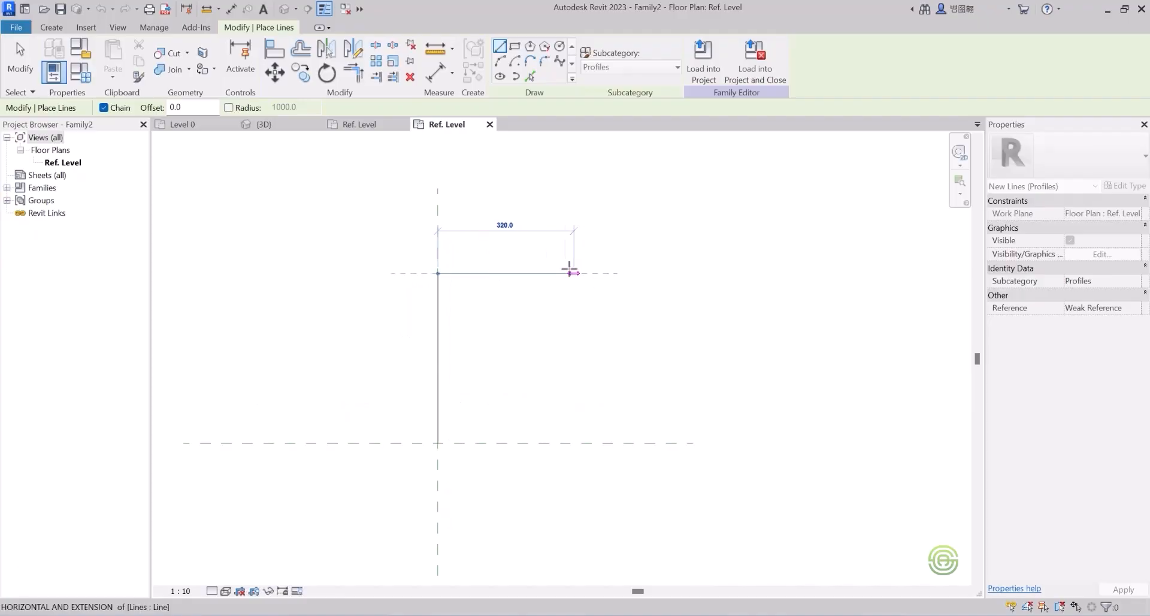
{"action": "left_click", "coordinate": [565, 273]}
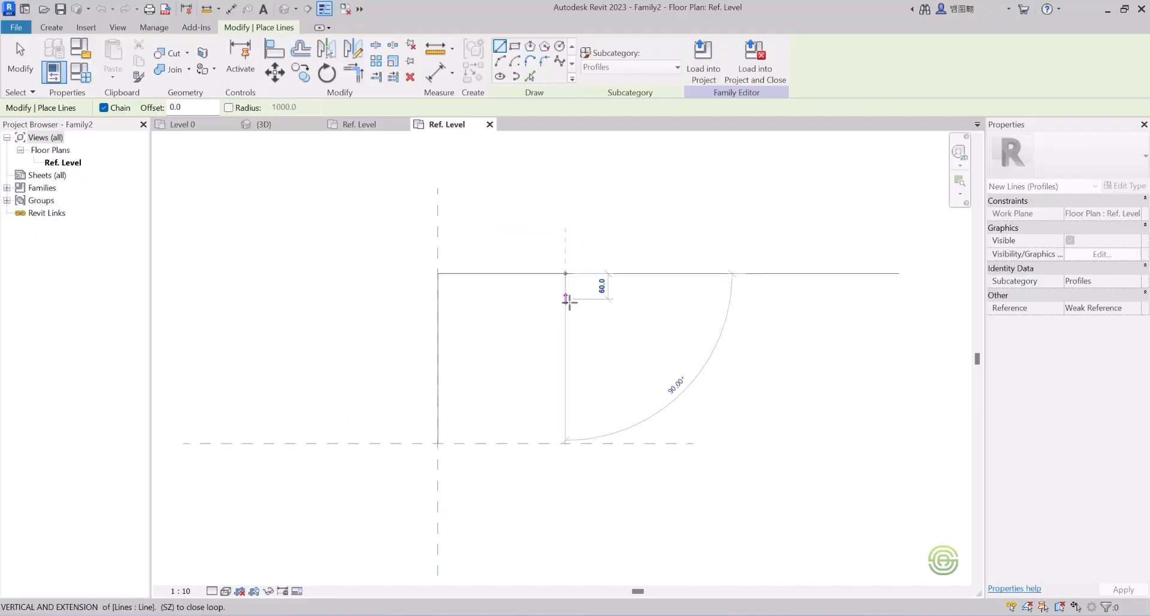
{"action": "left_click", "coordinate": [567, 299]}
{"action": "scroll", "coordinate": [566, 299], "scroll_direction": "up", "scroll_amount": 2}
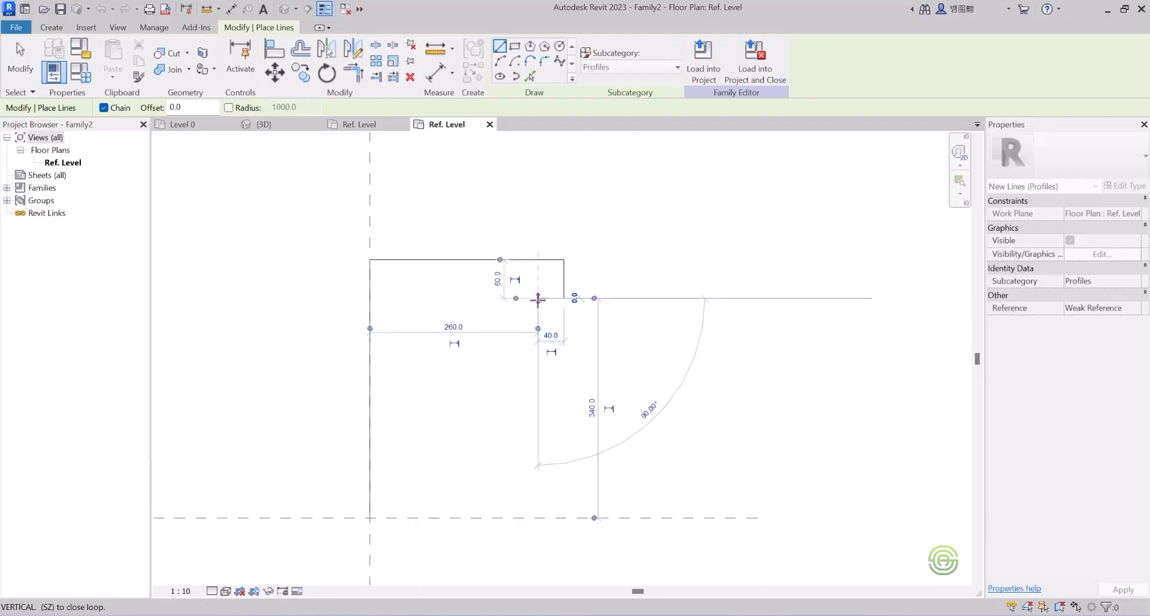
Draw an outward-bulging arc of about 100 mm radius from the 40 mm line's inner end, down towards the vertical line.
{"action": "left_click", "coordinate": [499, 60]}
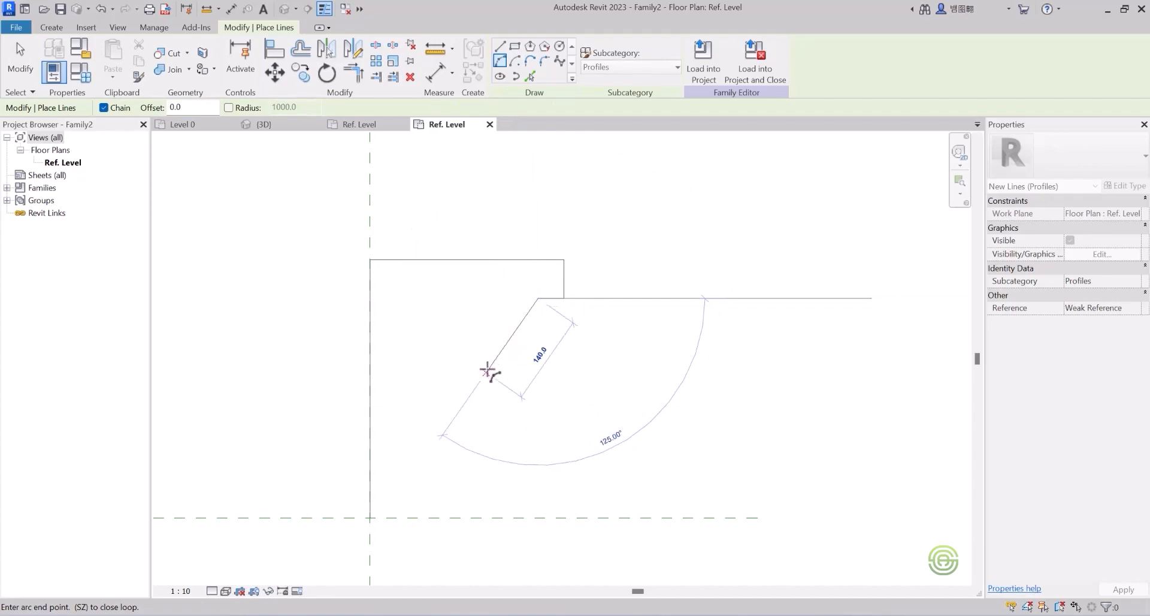
{"action": "left_click", "coordinate": [487, 372]}
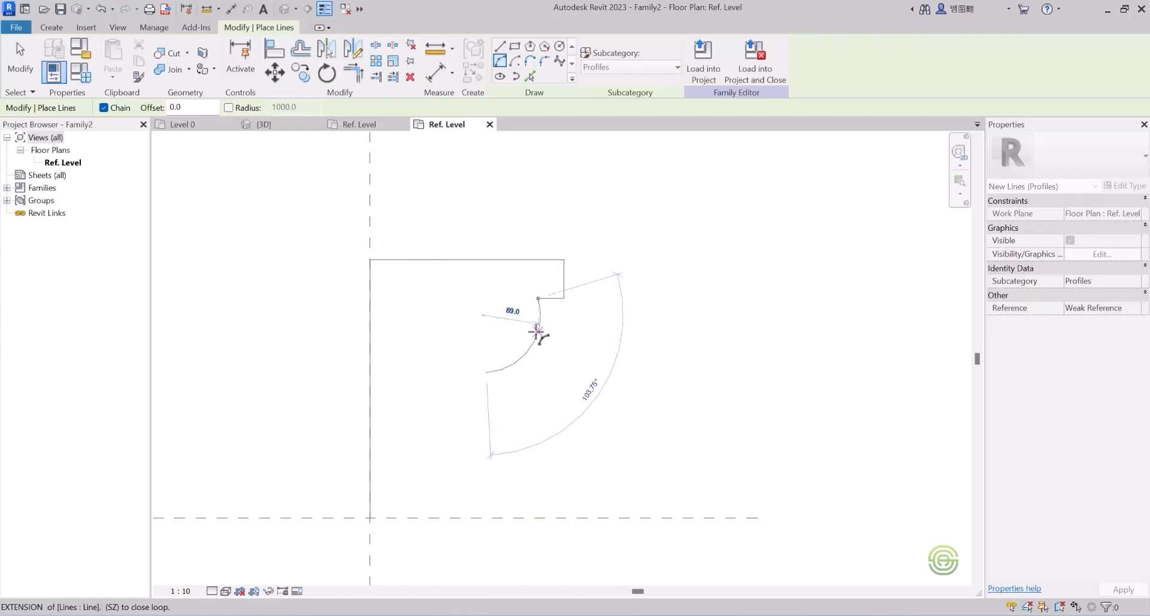
{"action": "left_click", "coordinate": [517, 359]}
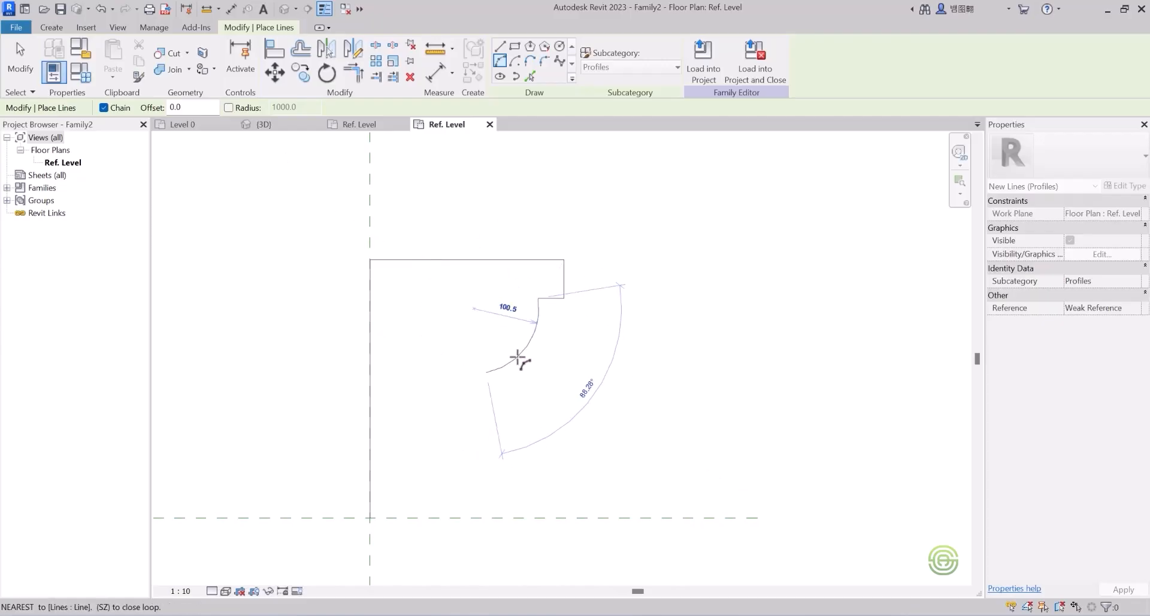
Add a reverse arc below the first and close the profile with stepped lines ending at the reference planes' intersection, the last riser about 31 mm high.
{"action": "left_click", "coordinate": [435, 446]}
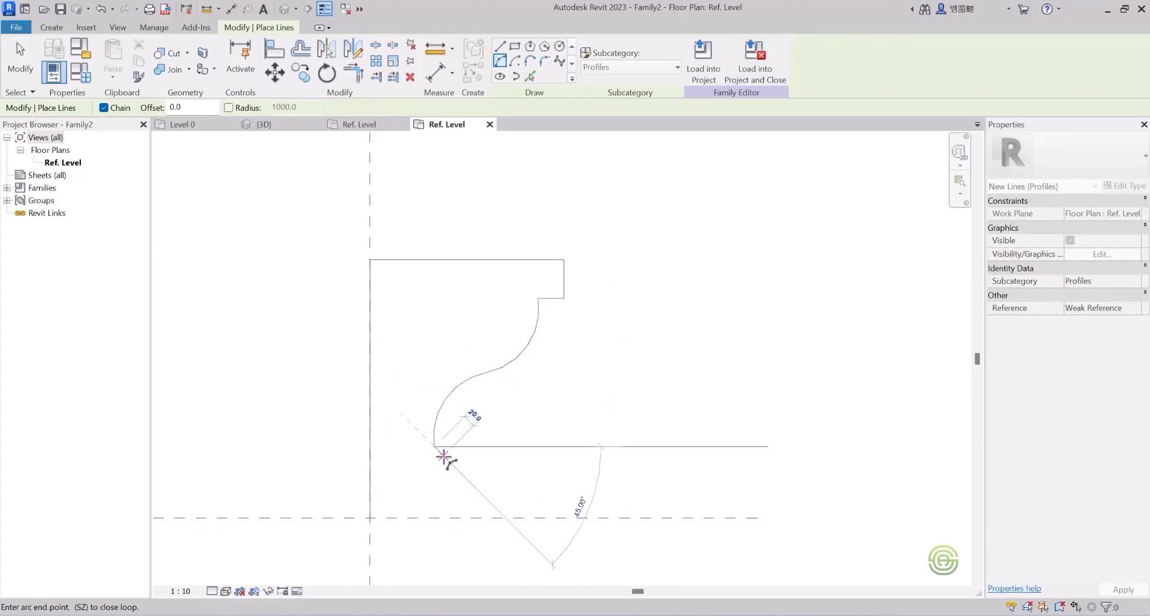
{"action": "left_click", "coordinate": [501, 47]}
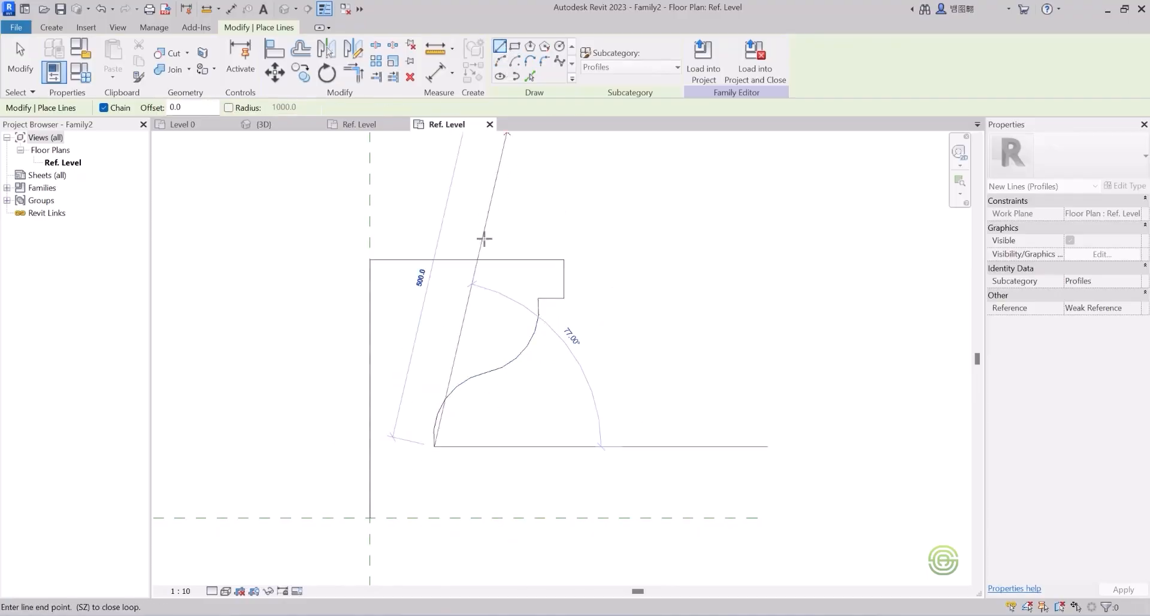
{"action": "left_click", "coordinate": [460, 446]}
{"action": "left_click", "coordinate": [460, 472]}
{"action": "left_click", "coordinate": [421, 472]}
{"action": "left_click", "coordinate": [422, 498]}
{"action": "left_click", "coordinate": [395, 498]}
{"action": "left_click", "coordinate": [396, 518]}
{"action": "left_click", "coordinate": [370, 517]}
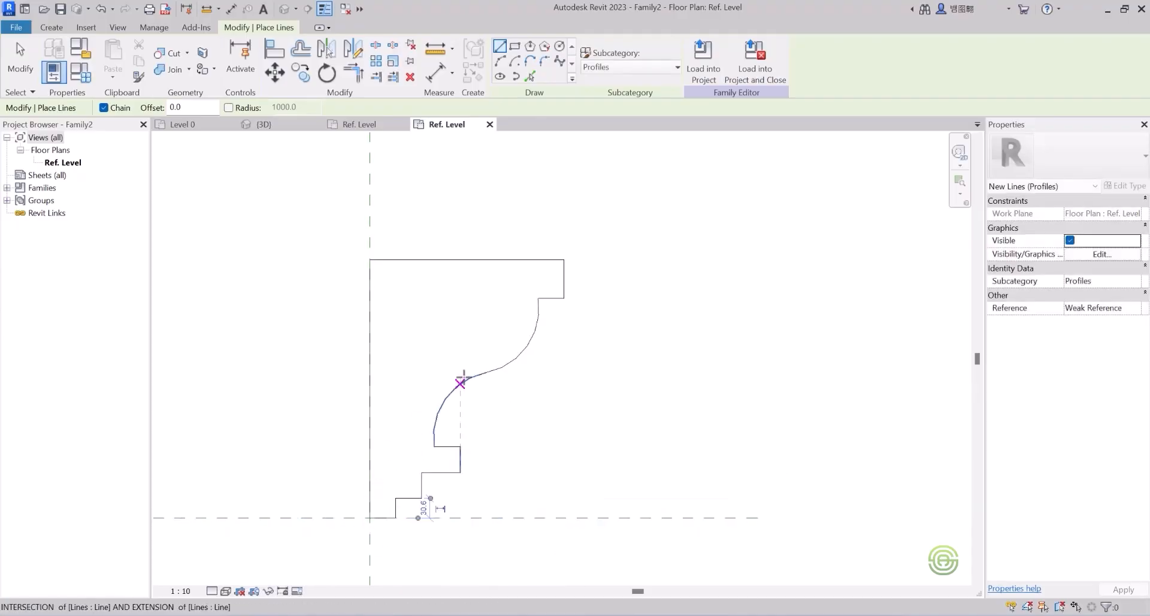
{"action": "scroll", "coordinate": [534, 268], "scroll_direction": "down", "scroll_amount": 2}
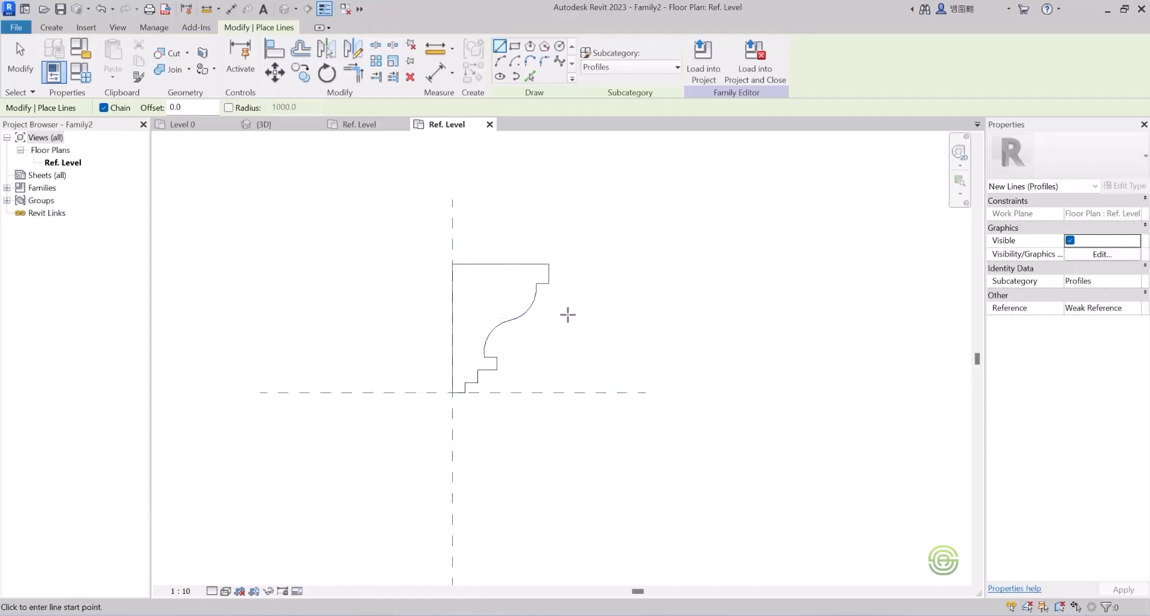
{"action": "key", "text": "Escape"}
{"action": "key", "text": "Escape"}
Load the finished profile family into Project1 only.
{"action": "scroll", "coordinate": [599, 342], "scroll_direction": "down", "scroll_amount": 2}
{"action": "scroll", "coordinate": [535, 319], "scroll_direction": "up", "scroll_amount": 2}
{"action": "scroll", "coordinate": [527, 293], "scroll_direction": "up", "scroll_amount": 1}
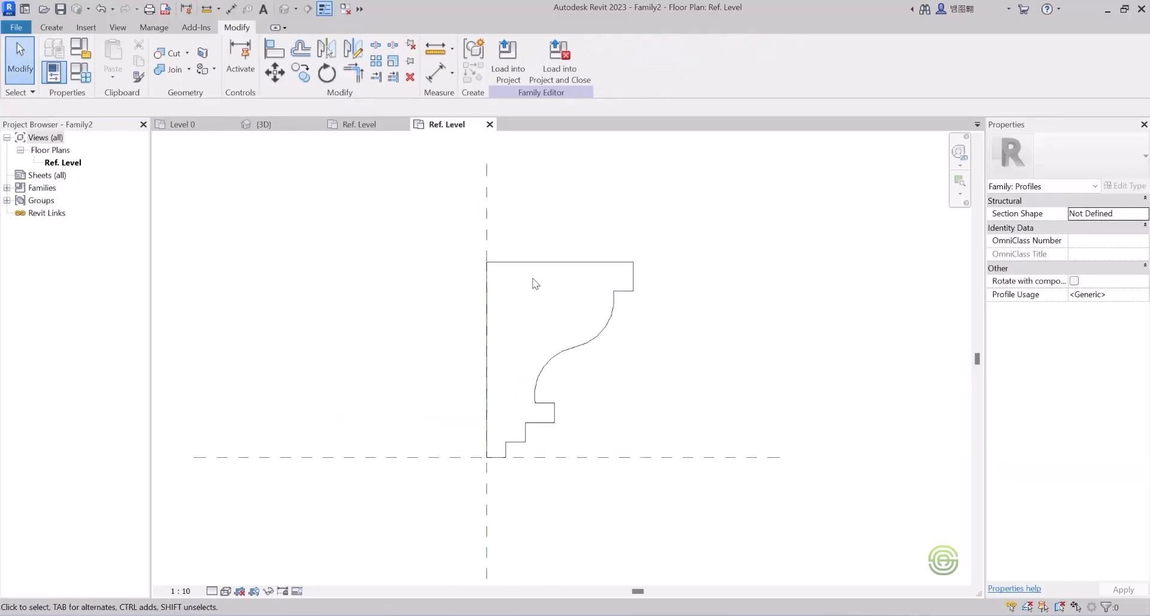
{"action": "left_click", "coordinate": [508, 59]}
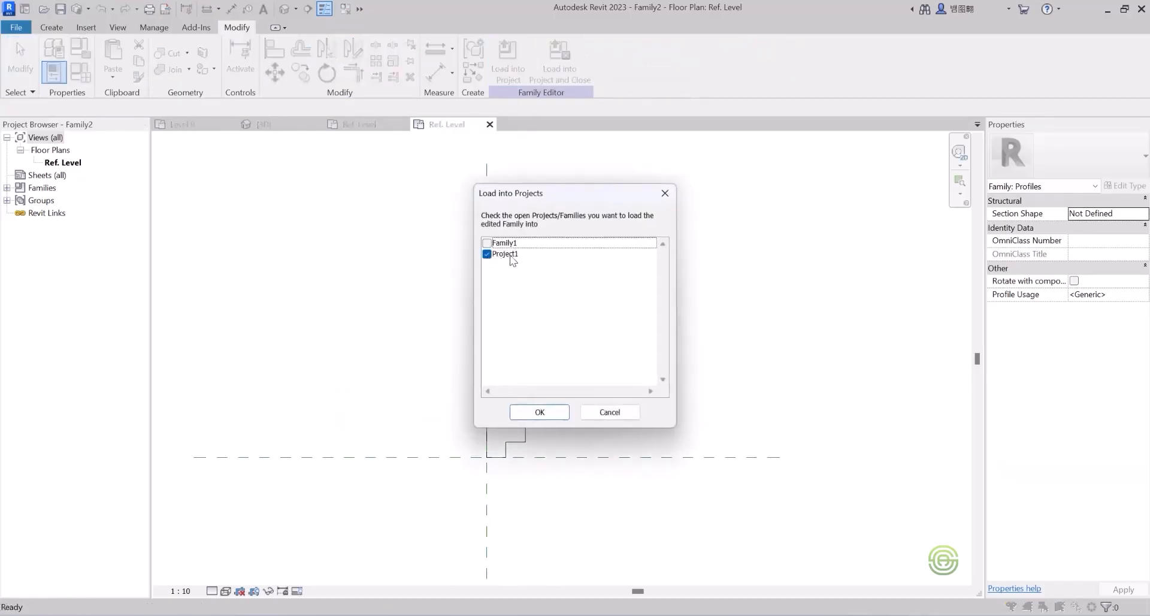
{"action": "left_click", "coordinate": [540, 412]}
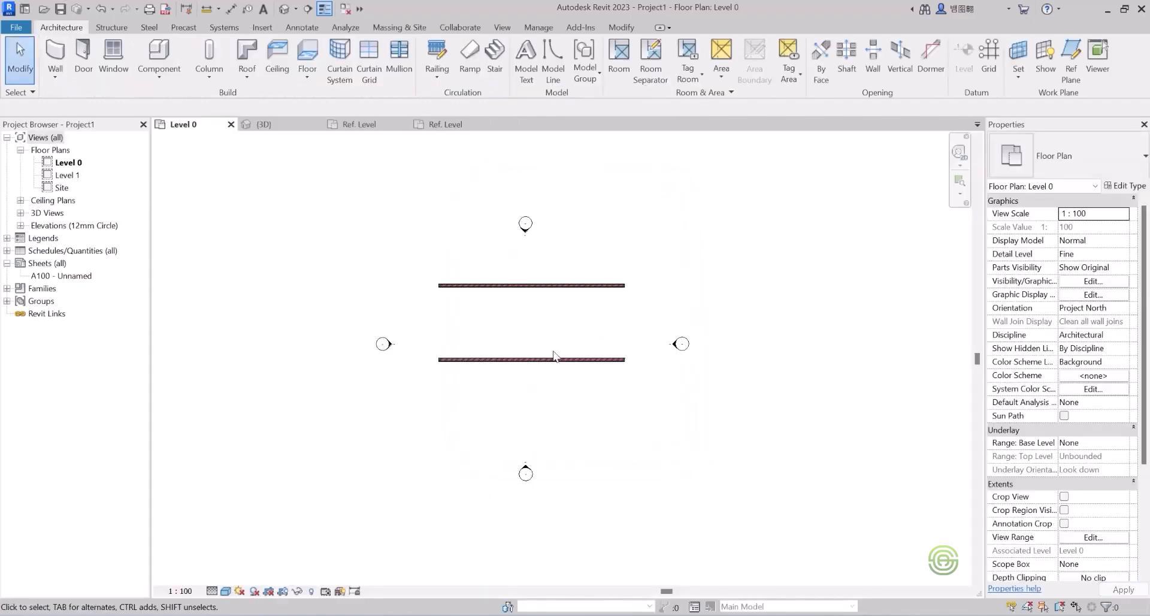
In the 3D view, open the front wall's type structure and set its top wall sweep's profile to Family2 : Family2.
{"action": "left_click", "coordinate": [260, 119]}
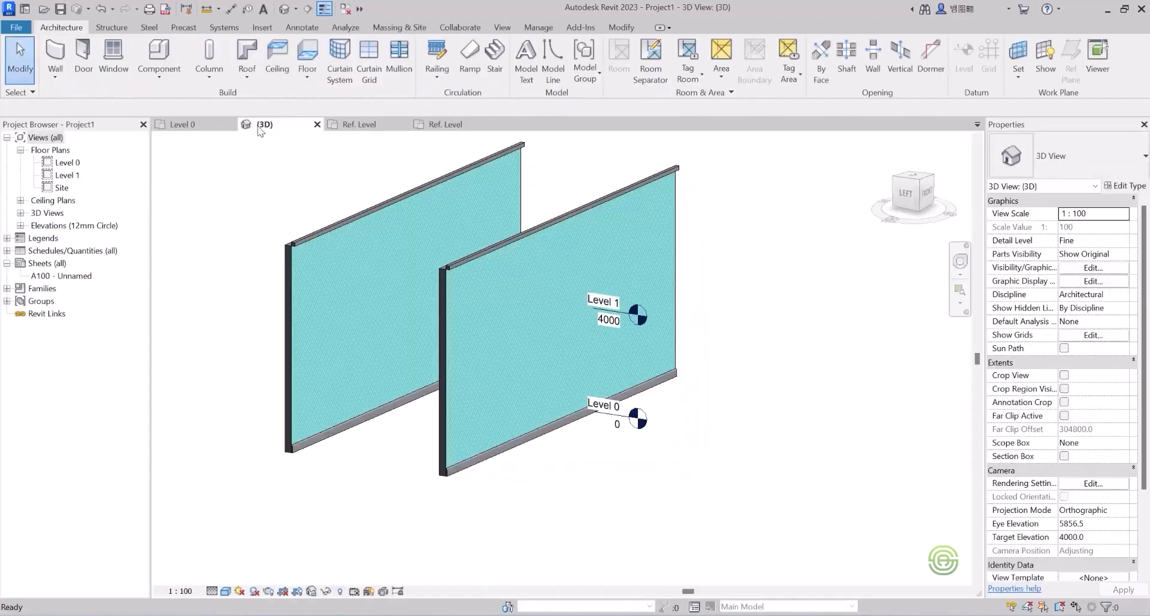
{"action": "left_click", "coordinate": [515, 279]}
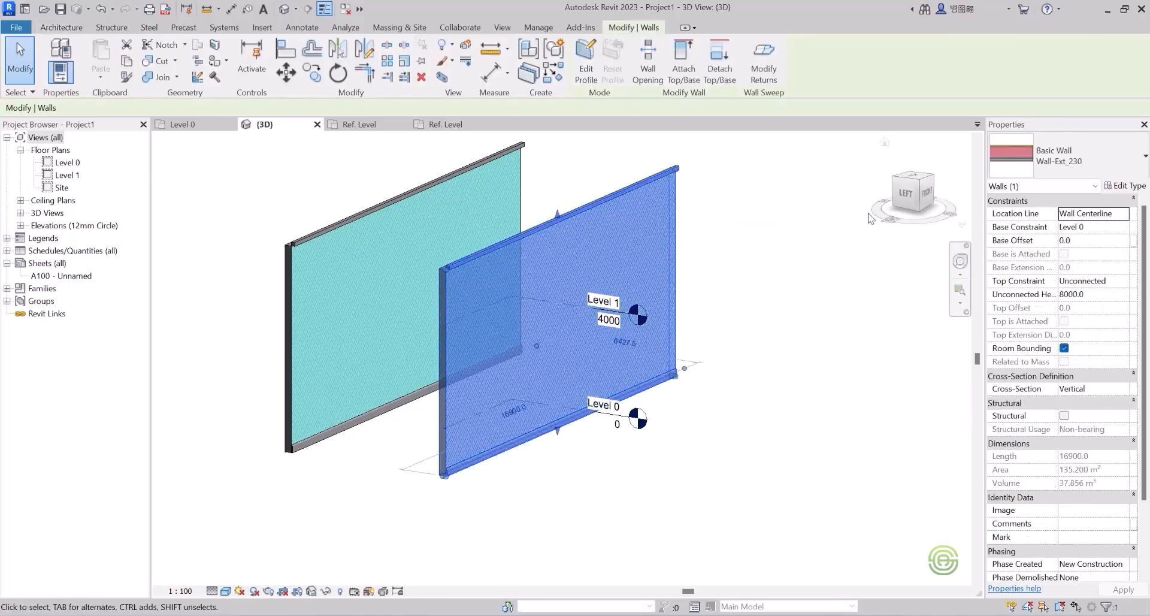
{"action": "left_click", "coordinate": [1124, 186]}
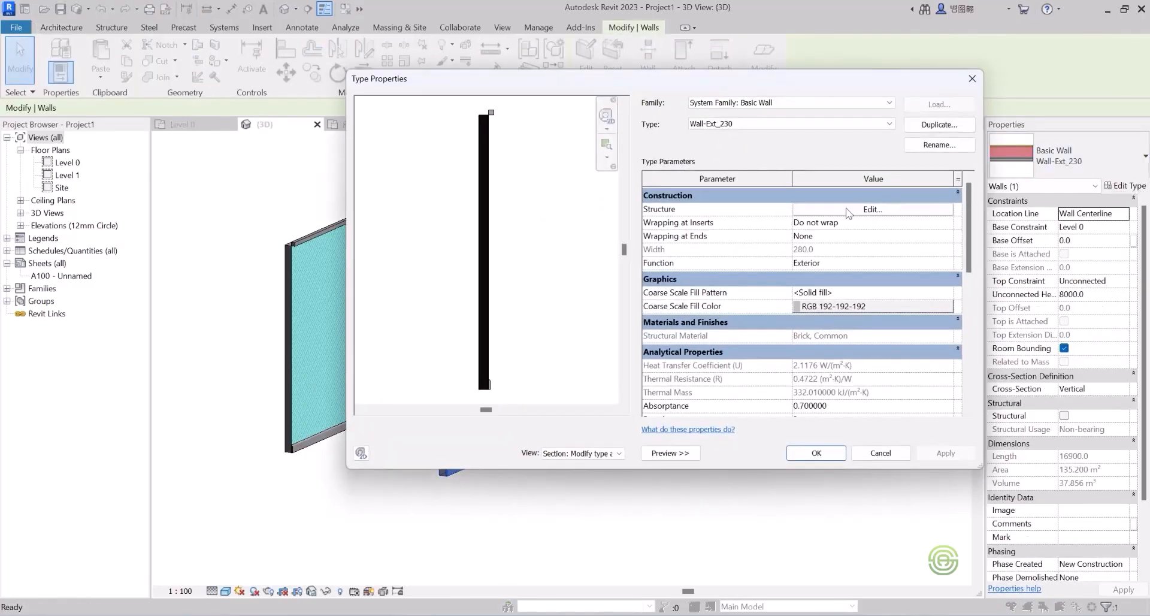
{"action": "left_click", "coordinate": [872, 209]}
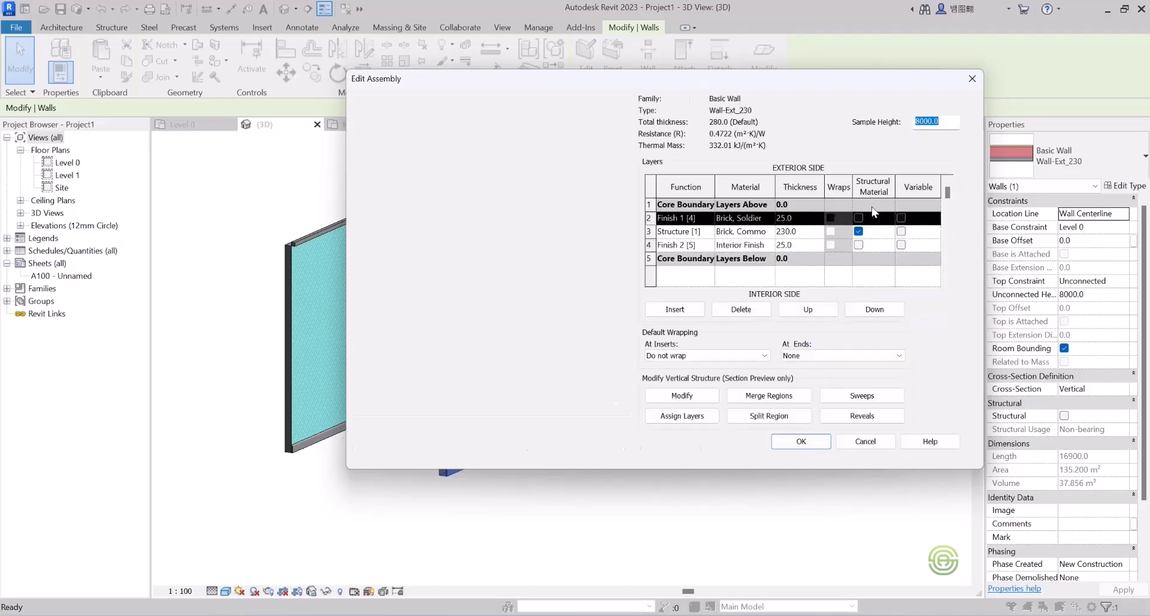
{"action": "left_click", "coordinate": [858, 395]}
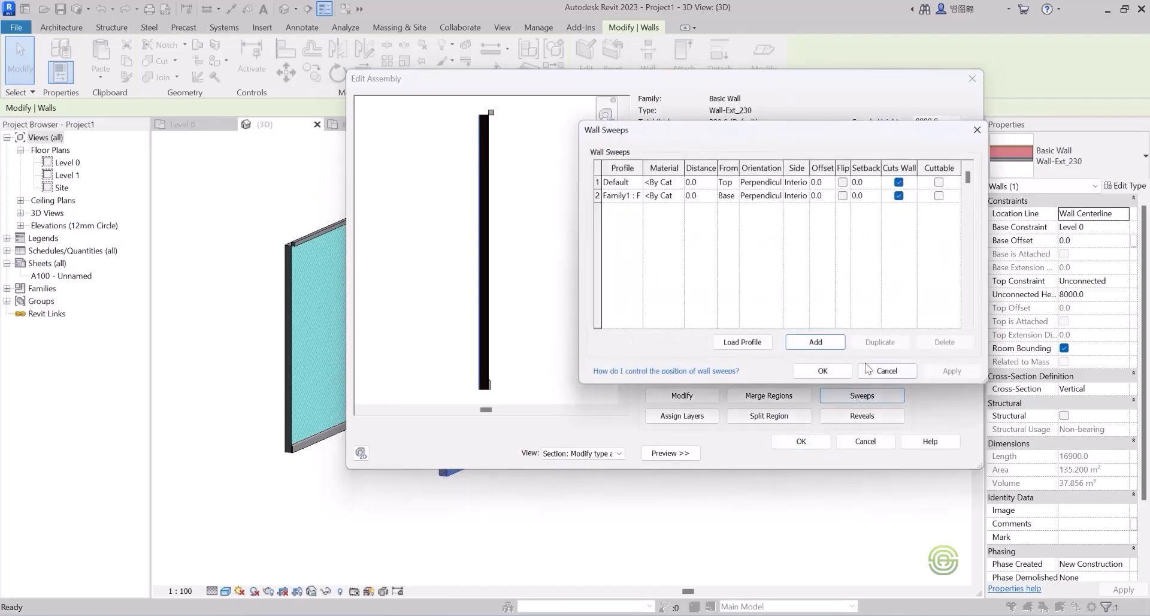
{"action": "left_click", "coordinate": [632, 182]}
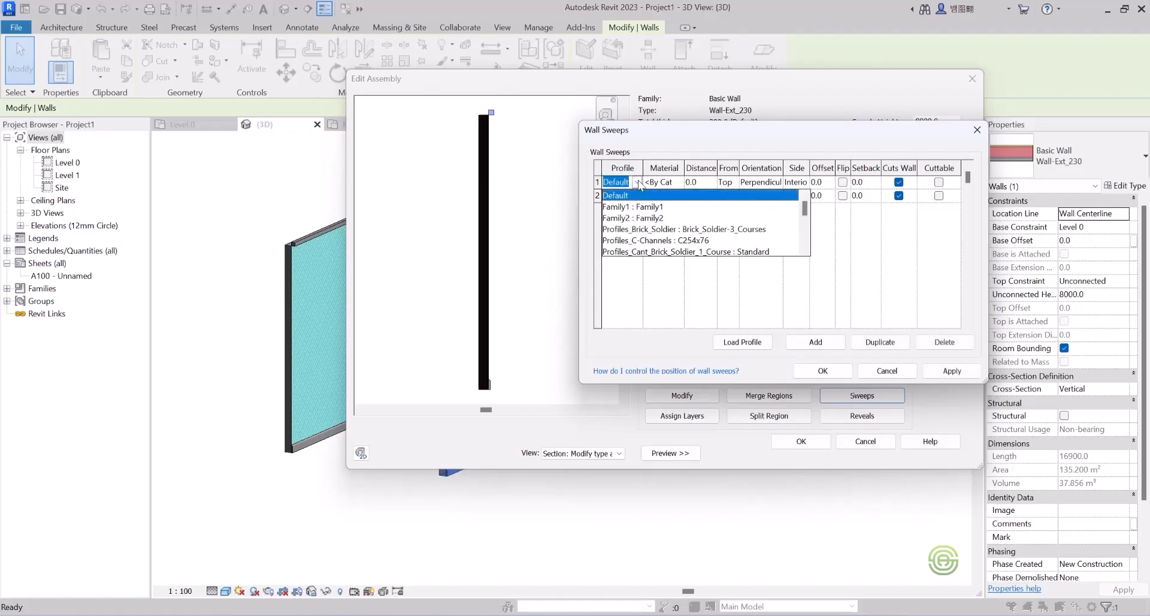
{"action": "left_click", "coordinate": [625, 218]}
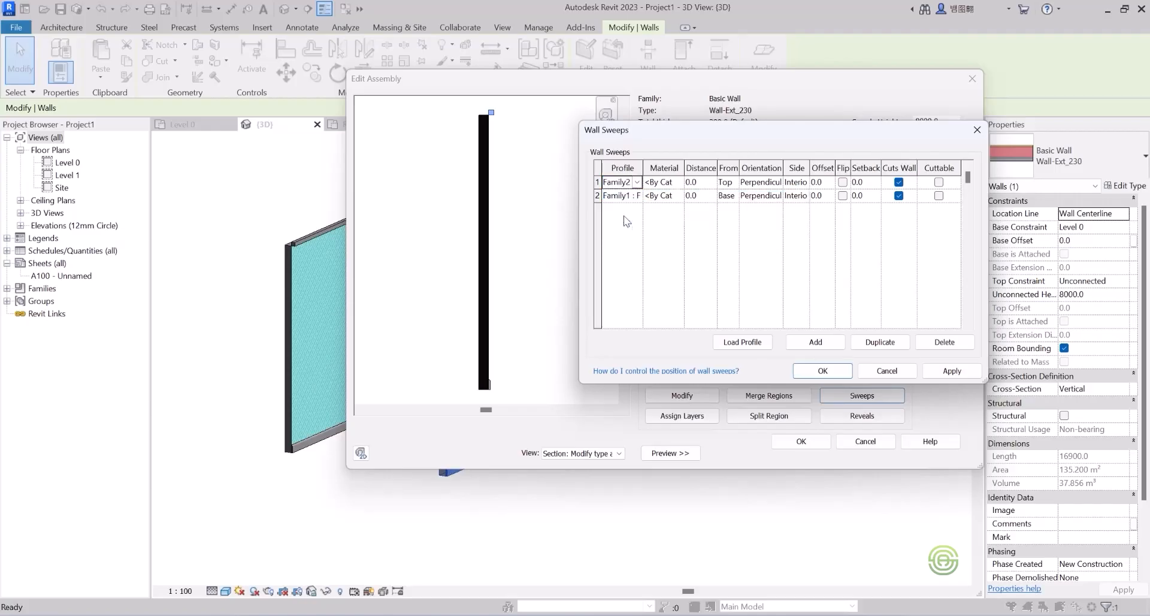
{"action": "left_click", "coordinate": [949, 373]}
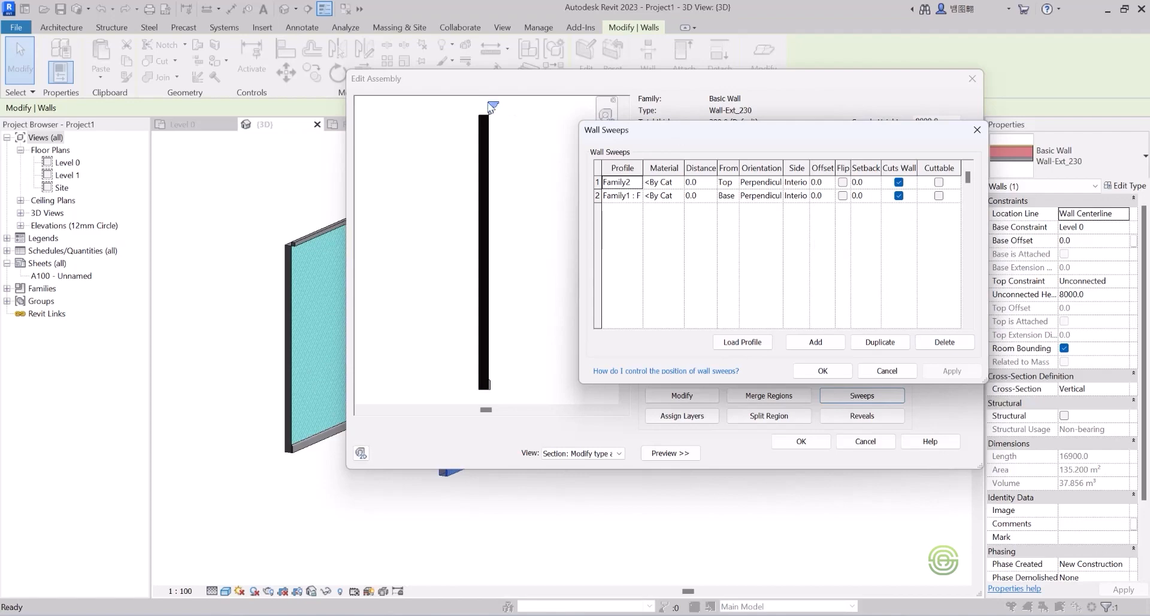
Set the top sweep's distance to -400 and accept the sweep, assembly and type changes.
{"action": "left_click", "coordinate": [707, 183]}
{"action": "type", "text": "-4"}
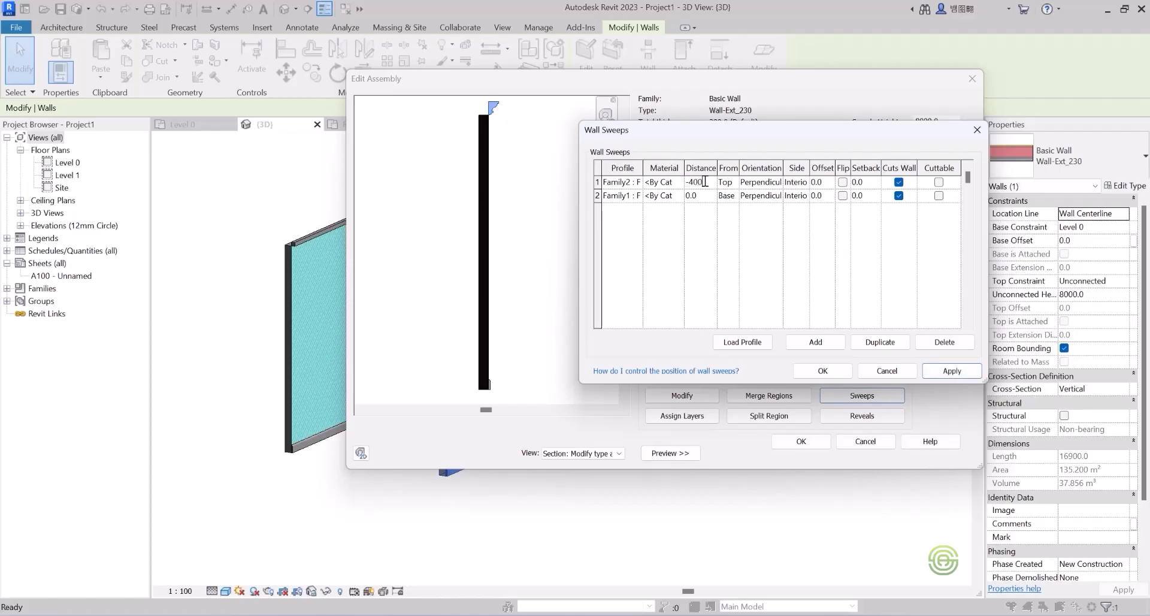
{"action": "key", "text": "Tab"}
{"action": "left_click", "coordinate": [952, 371]}
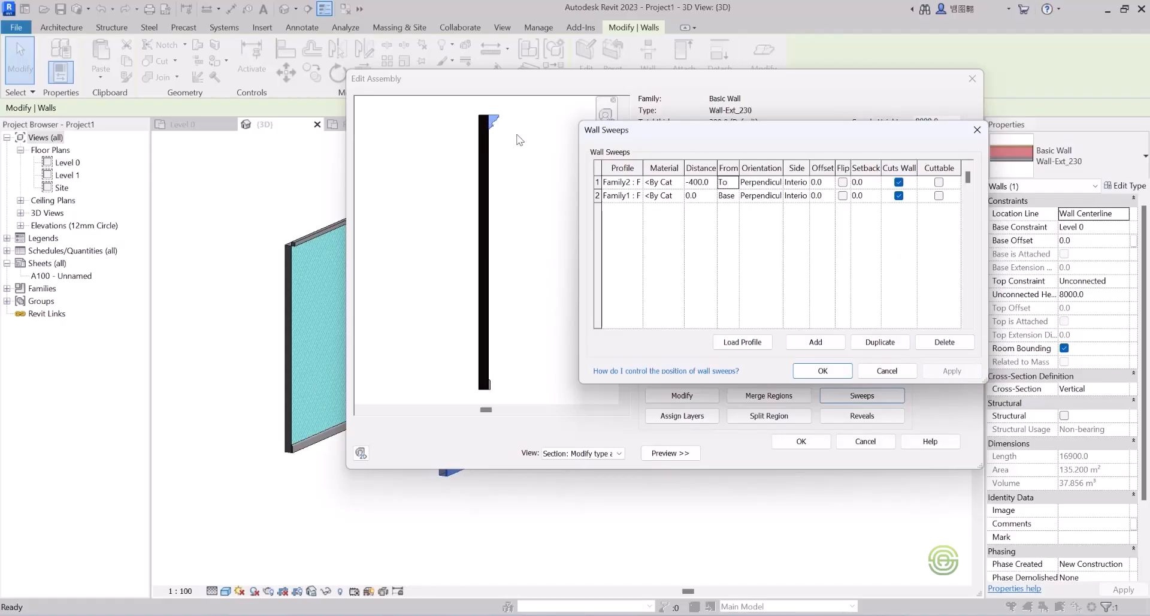
{"action": "left_click", "coordinate": [838, 375]}
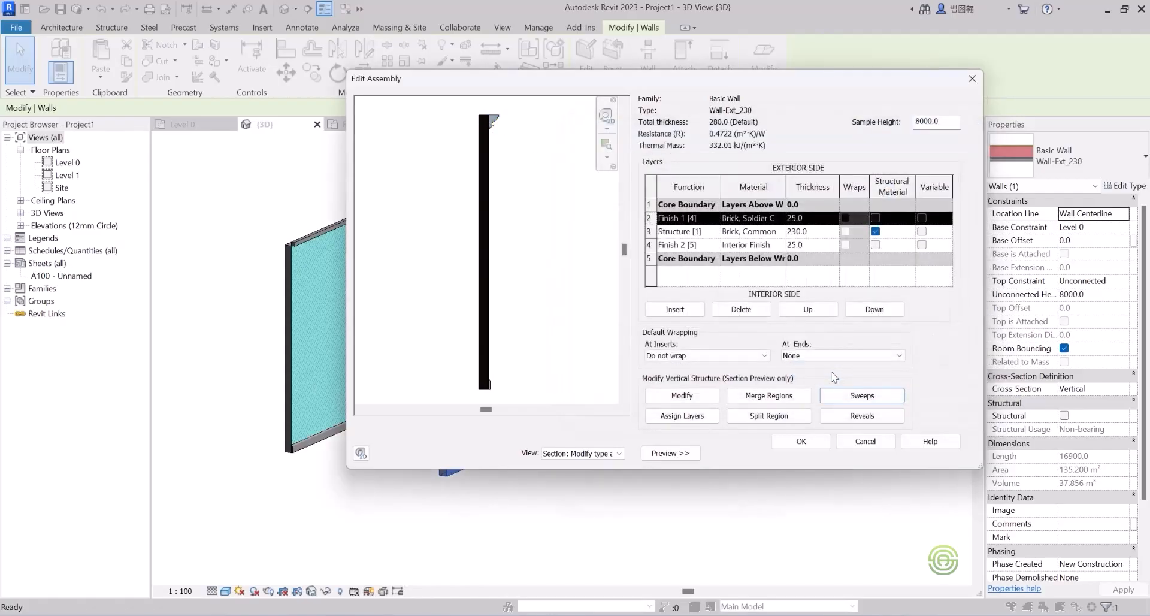
{"action": "left_click", "coordinate": [803, 440]}
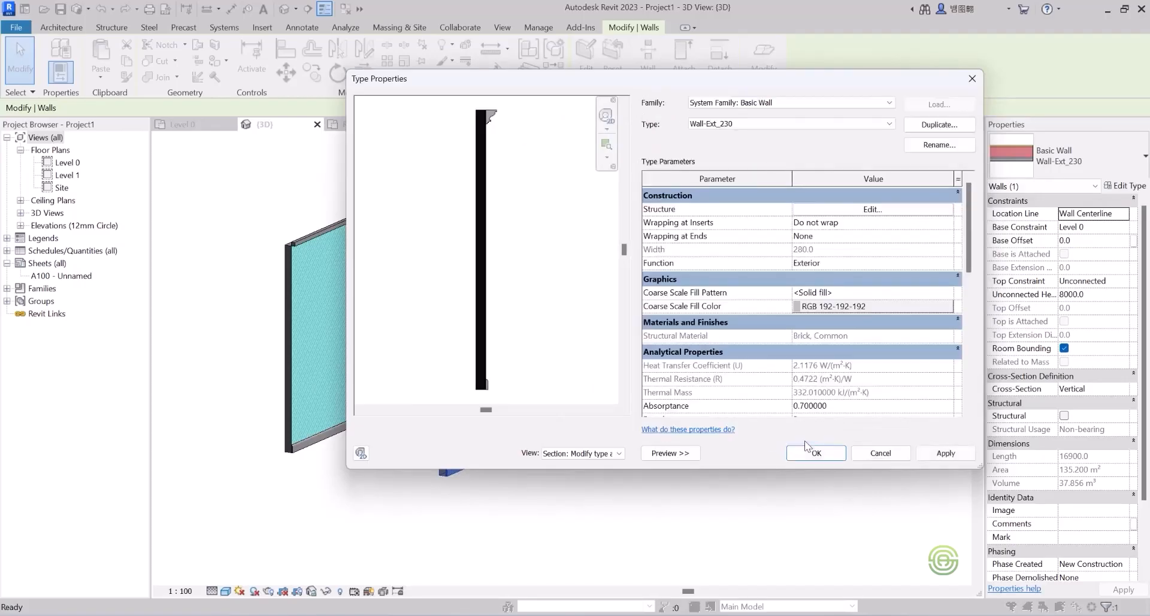
{"action": "left_click", "coordinate": [806, 453]}
{"action": "left_click", "coordinate": [726, 285]}
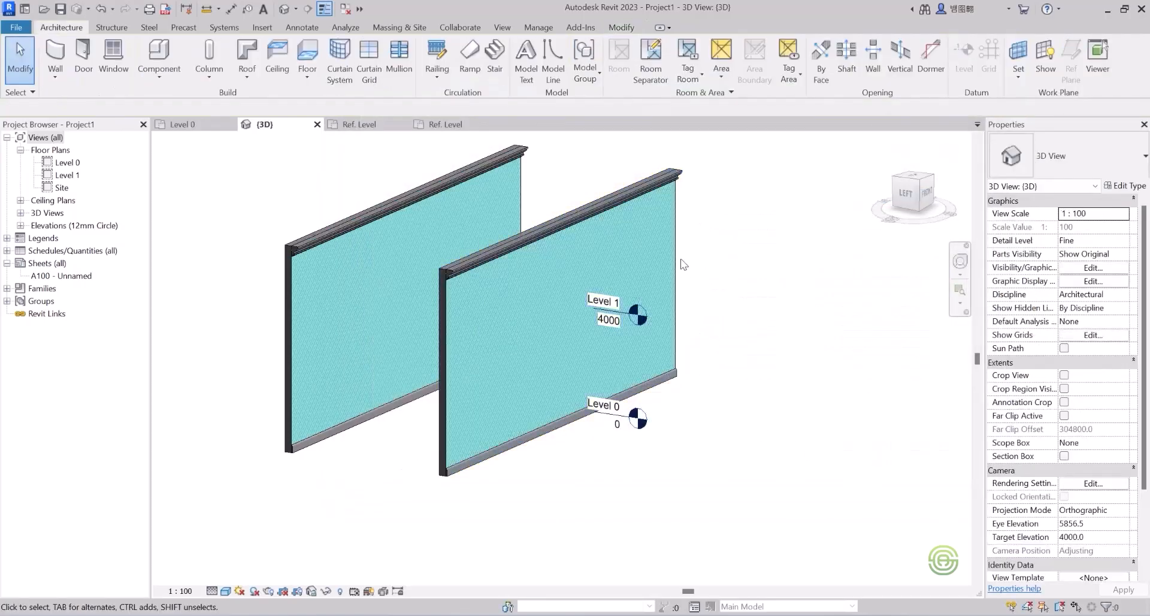
In the Level 0 plan, draw a three-sided chain of Wall-Ext_230 walls beside the existing pair, about 17000, 8300 and 17000 mm long.
{"action": "scroll", "coordinate": [526, 311], "scroll_direction": "down", "scroll_amount": 3}
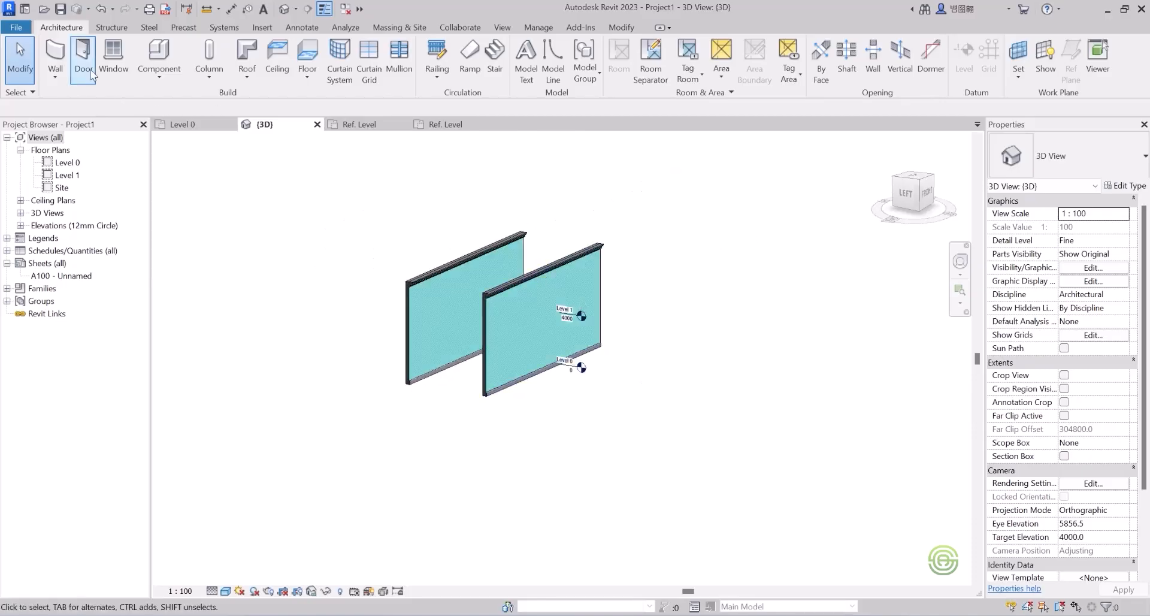
{"action": "left_click", "coordinate": [55, 76]}
{"action": "left_click", "coordinate": [96, 96]}
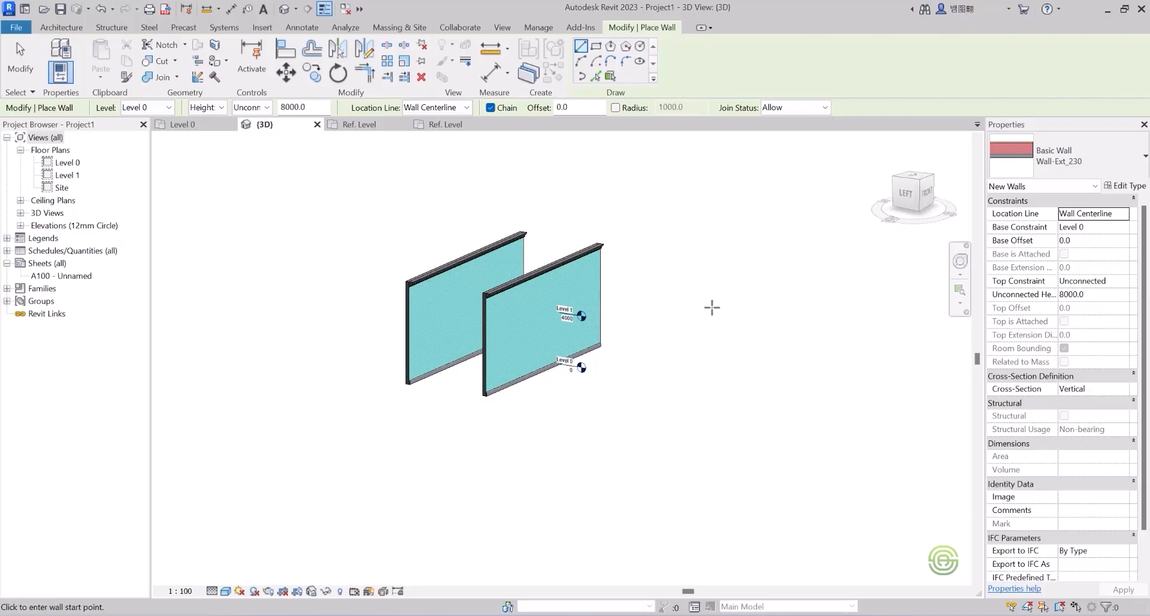
{"action": "left_click", "coordinate": [185, 125]}
{"action": "scroll", "coordinate": [411, 218], "scroll_direction": "down", "scroll_amount": 3}
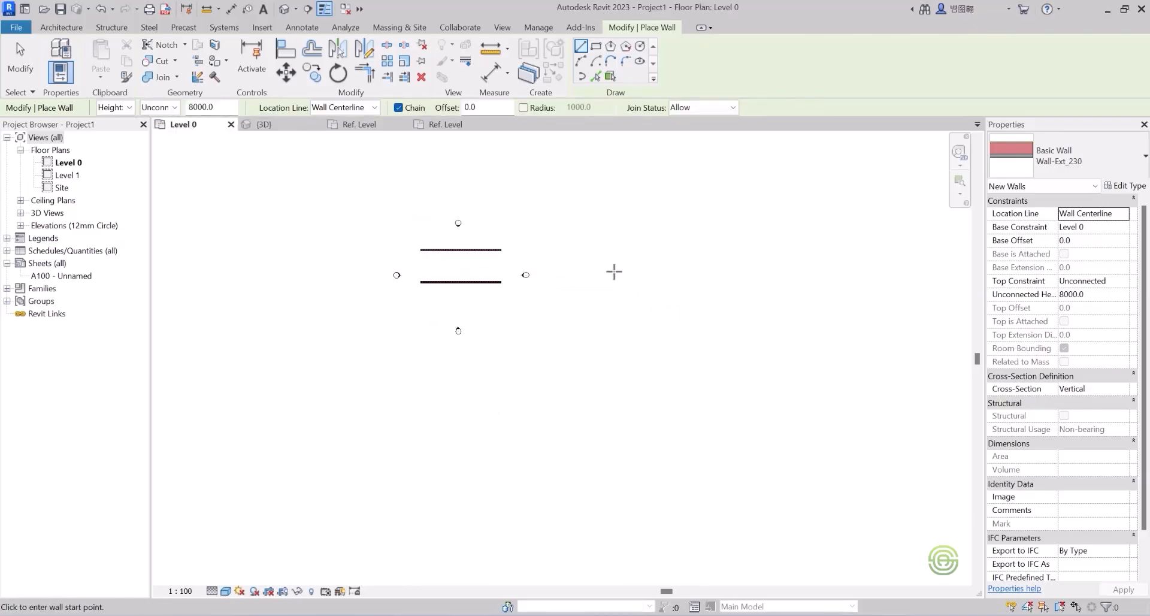
{"action": "left_click", "coordinate": [601, 220]}
{"action": "scroll", "coordinate": [677, 267], "scroll_direction": "up", "scroll_amount": 5}
{"action": "left_click", "coordinate": [681, 256]}
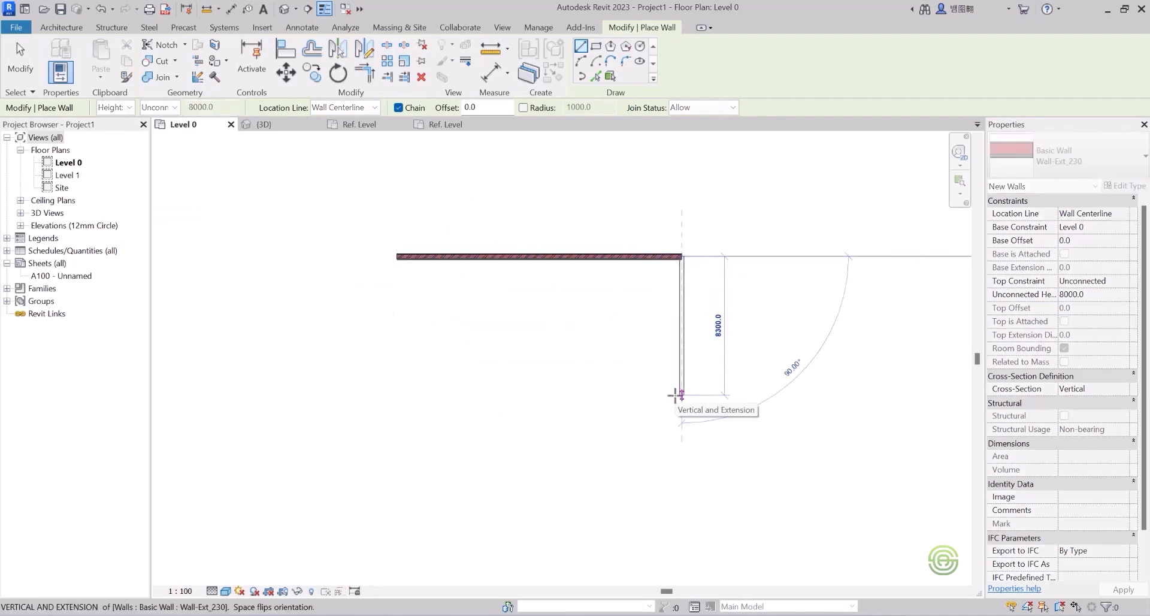
{"action": "left_click", "coordinate": [679, 394]}
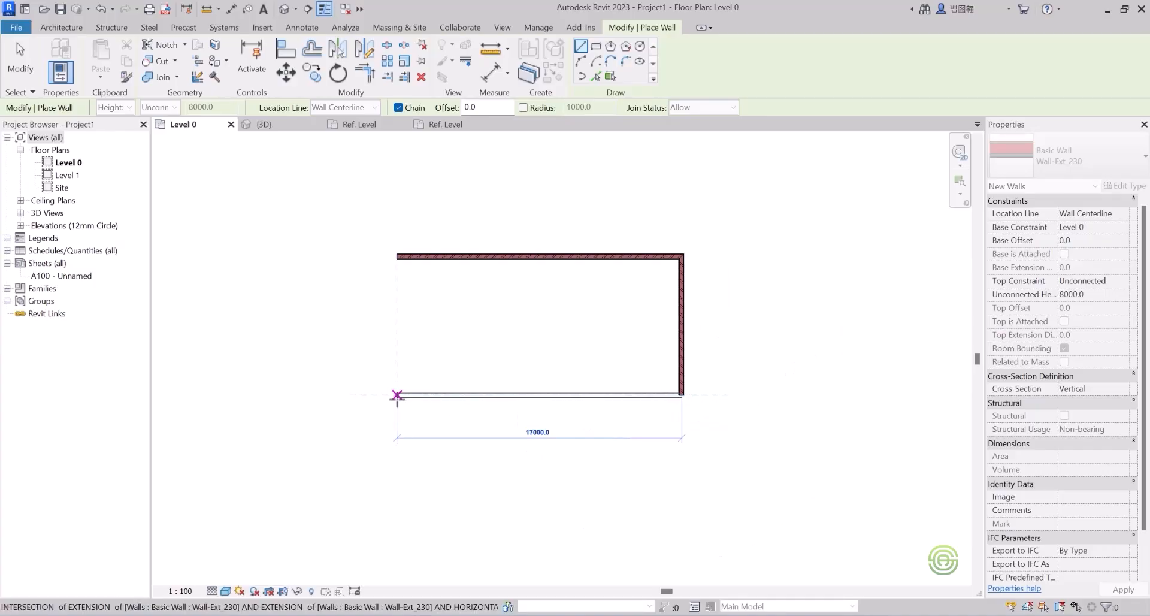
{"action": "left_click", "coordinate": [397, 396]}
{"action": "key", "text": "Escape"}
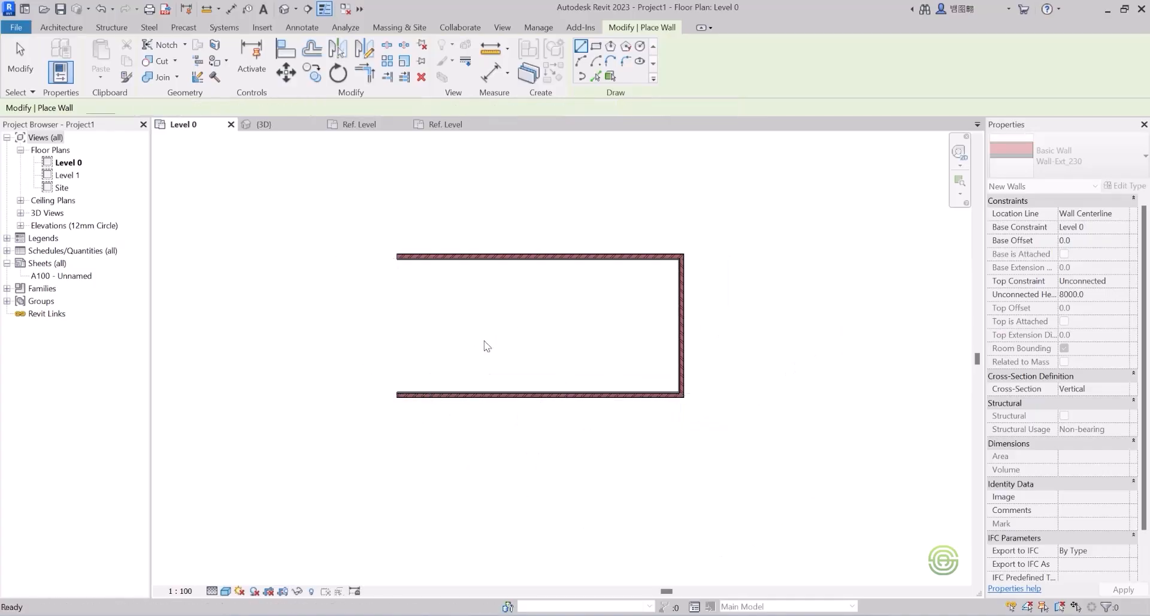
{"action": "key", "text": "Escape"}
Examine the new walls in 3D from several sides, checking the top and bottom sweeps and how they meet at the corners.
{"action": "left_click", "coordinate": [263, 124]}
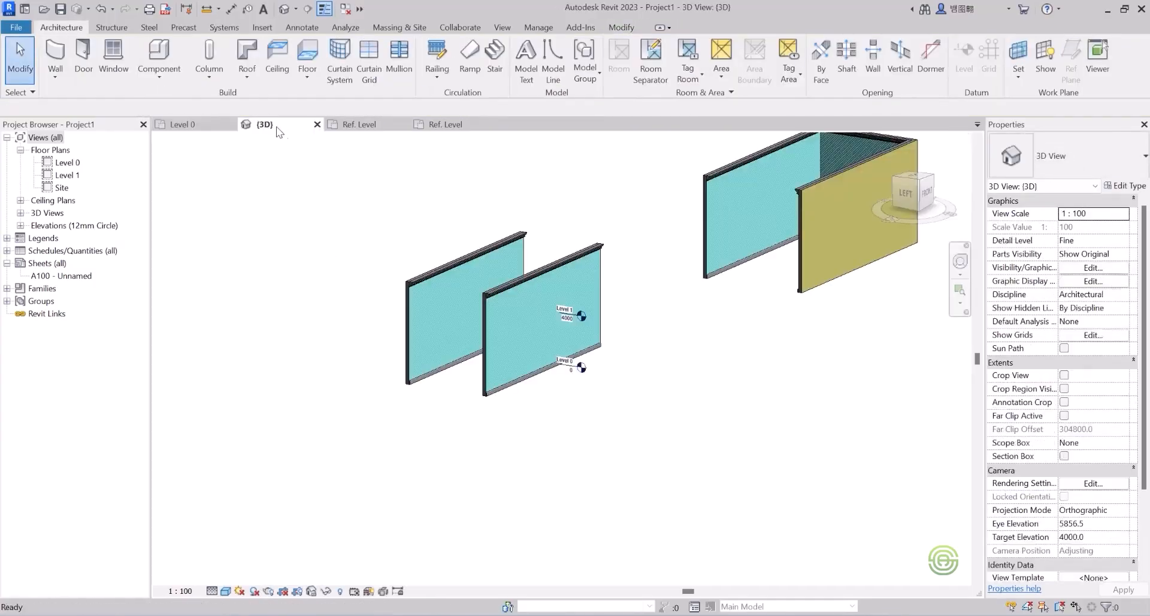
{"action": "scroll", "coordinate": [672, 214], "scroll_direction": "down", "scroll_amount": 2}
{"action": "scroll", "coordinate": [653, 235], "scroll_direction": "up", "scroll_amount": 5}
{"action": "middle_click_drag", "start_coordinate": [653, 236], "coordinate": [739, 251], "text": "shift"}
{"action": "scroll", "coordinate": [653, 333], "scroll_direction": "down", "scroll_amount": 3}
{"action": "scroll", "coordinate": [416, 245], "scroll_direction": "up", "scroll_amount": 4}
{"action": "middle_click_drag", "start_coordinate": [392, 241], "coordinate": [392, 373], "text": "shift"}
{"action": "scroll", "coordinate": [564, 351], "scroll_direction": "down", "scroll_amount": 4}
{"action": "middle_click_drag", "start_coordinate": [597, 135], "coordinate": [485, 357], "text": "shift"}
{"action": "scroll", "coordinate": [694, 426], "scroll_direction": "up", "scroll_amount": 5}
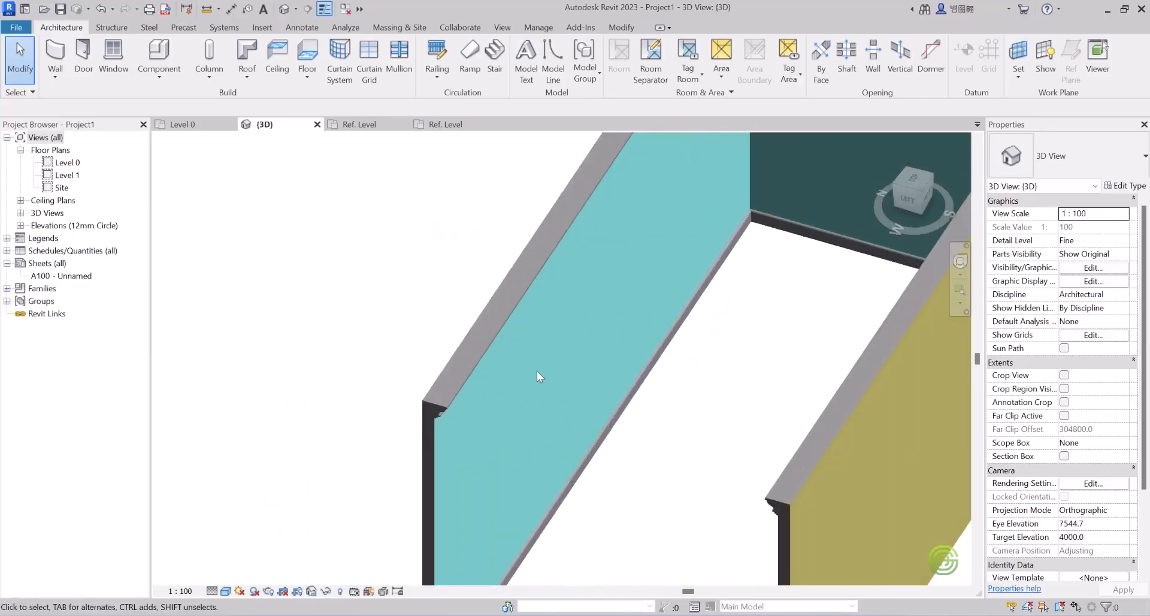
{"action": "scroll", "coordinate": [536, 371], "scroll_direction": "down", "scroll_amount": 4}
{"action": "scroll", "coordinate": [623, 398], "scroll_direction": "up", "scroll_amount": 3}
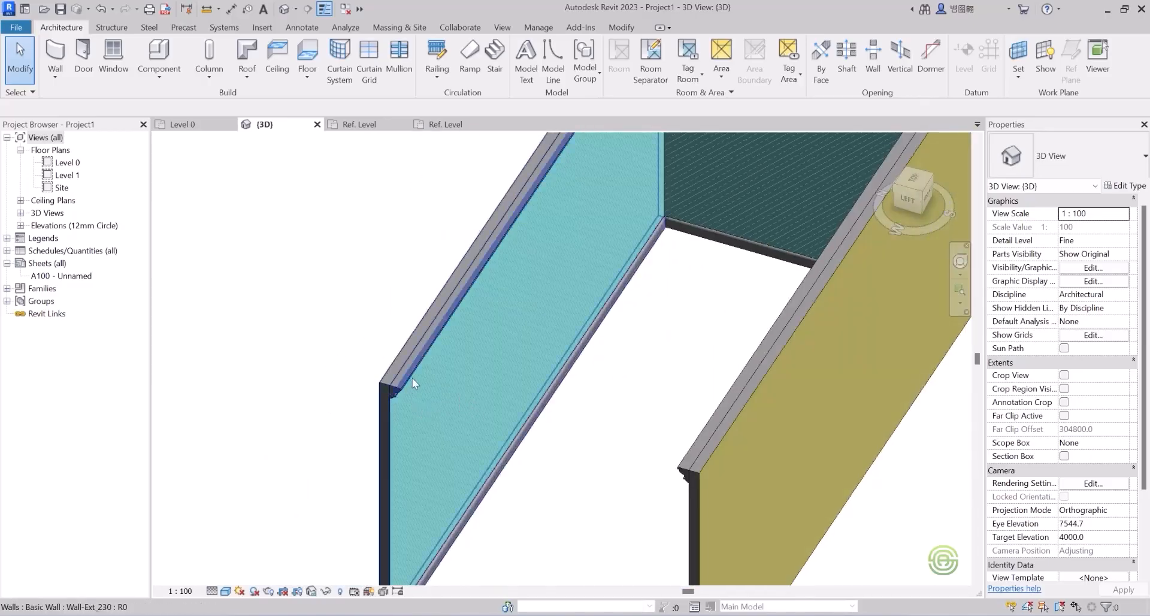
{"action": "scroll", "coordinate": [411, 379], "scroll_direction": "down", "scroll_amount": 3}
{"action": "scroll", "coordinate": [613, 268], "scroll_direction": "up", "scroll_amount": 5}
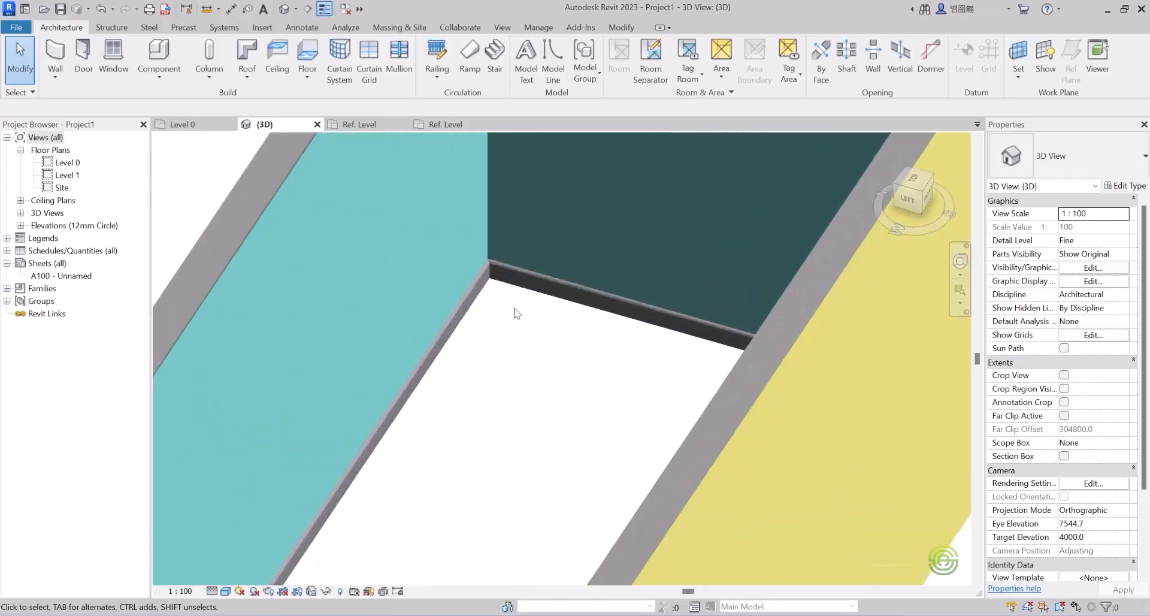
{"action": "scroll", "coordinate": [494, 253], "scroll_direction": "down", "scroll_amount": 4}
{"action": "scroll", "coordinate": [609, 297], "scroll_direction": "down", "scroll_amount": 2}
{"action": "middle_click_drag", "start_coordinate": [608, 301], "coordinate": [780, 280], "text": "shift"}
{"action": "scroll", "coordinate": [665, 282], "scroll_direction": "down", "scroll_amount": 3}
{"action": "scroll", "coordinate": [335, 325], "scroll_direction": "up", "scroll_amount": 3}
{"action": "scroll", "coordinate": [230, 269], "scroll_direction": "up", "scroll_amount": 3}
{"action": "middle_click_drag", "start_coordinate": [246, 224], "coordinate": [262, 172], "text": "shift"}
{"action": "scroll", "coordinate": [400, 357], "scroll_direction": "down", "scroll_amount": 3}
{"action": "scroll", "coordinate": [384, 360], "scroll_direction": "down", "scroll_amount": 5}
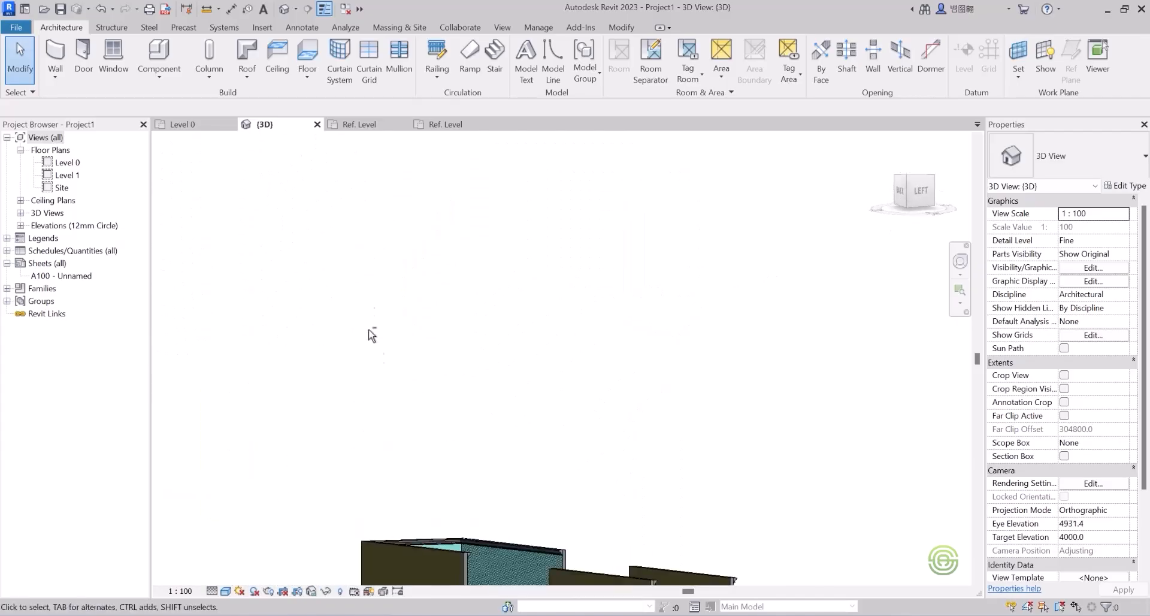
{"action": "scroll", "coordinate": [490, 575], "scroll_direction": "up", "scroll_amount": 2}
{"action": "scroll", "coordinate": [389, 406], "scroll_direction": "up", "scroll_amount": 6}
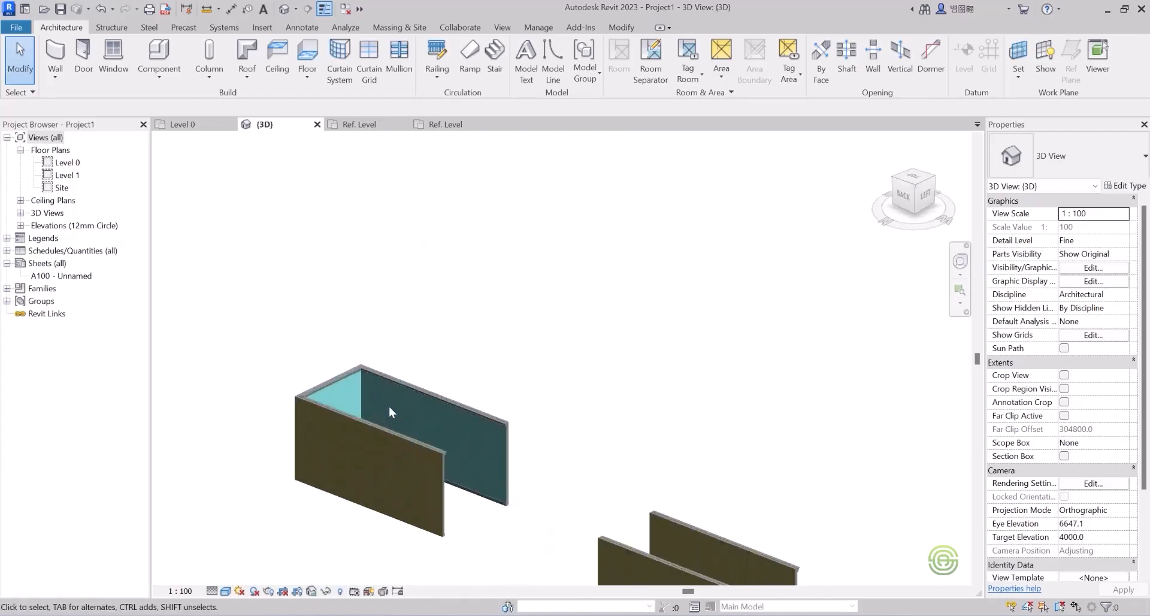
{"action": "middle_click_drag", "start_coordinate": [473, 428], "coordinate": [389, 413], "text": "shift"}
{"action": "scroll", "coordinate": [539, 354], "scroll_direction": "down", "scroll_amount": 6}
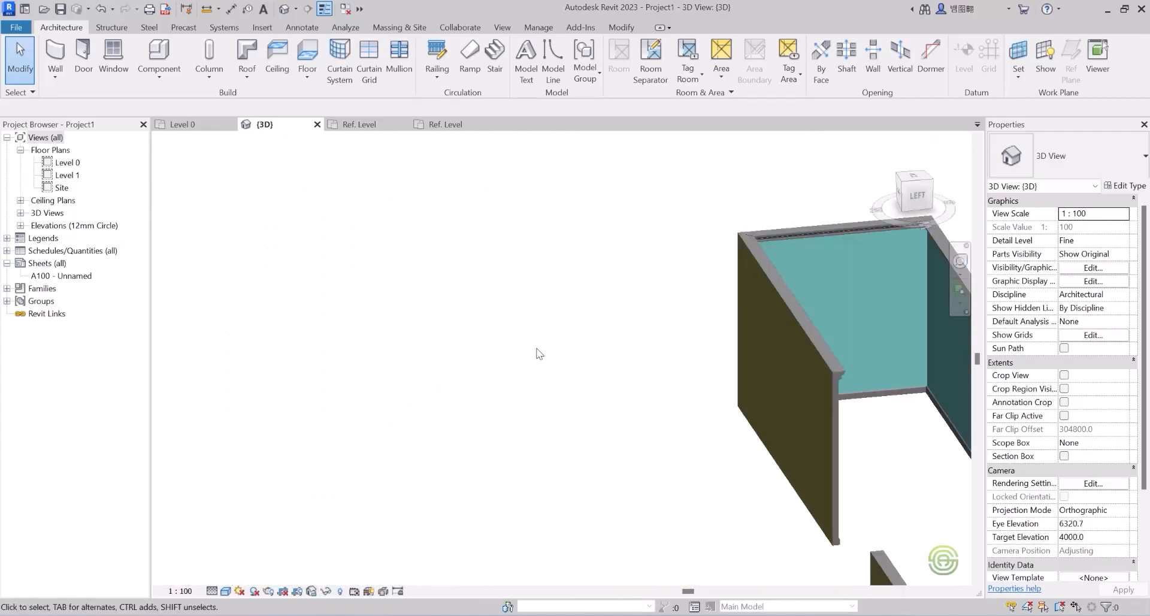
{"action": "scroll", "coordinate": [730, 358], "scroll_direction": "up", "scroll_amount": 5}
{"action": "middle_click_drag", "start_coordinate": [730, 358], "coordinate": [563, 330], "text": "shift"}
{"action": "scroll", "coordinate": [449, 313], "scroll_direction": "down", "scroll_amount": 5}
{"action": "middle_click_drag", "start_coordinate": [641, 354], "coordinate": [581, 409], "text": "shift"}
{"action": "scroll", "coordinate": [706, 309], "scroll_direction": "up", "scroll_amount": 3}
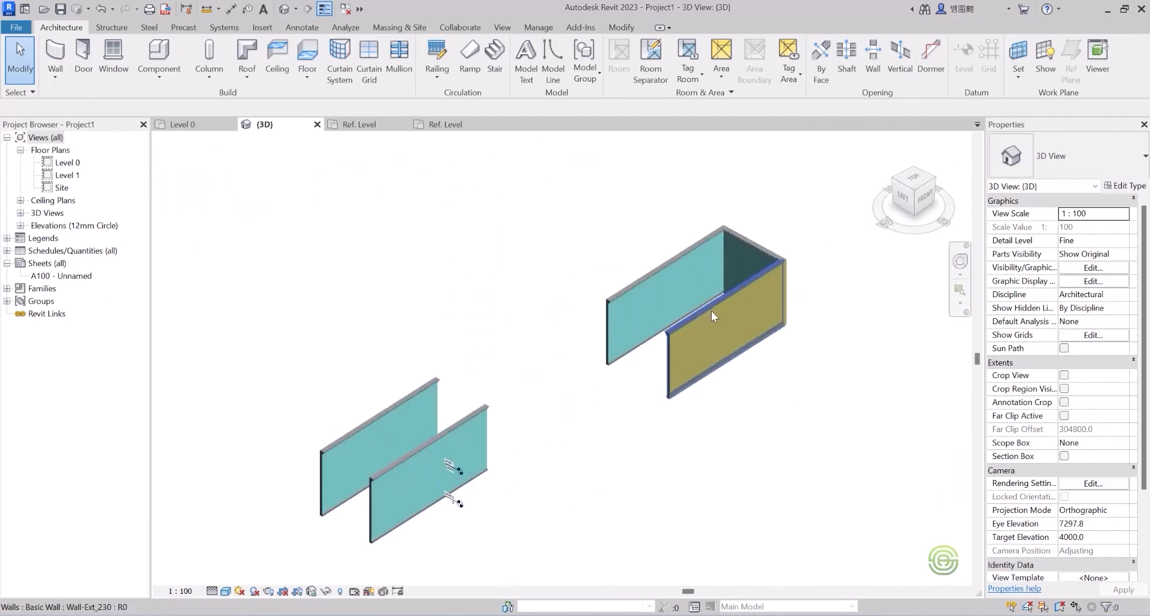
{"action": "left_click", "coordinate": [674, 267]}
{"action": "left_click", "coordinate": [192, 125]}
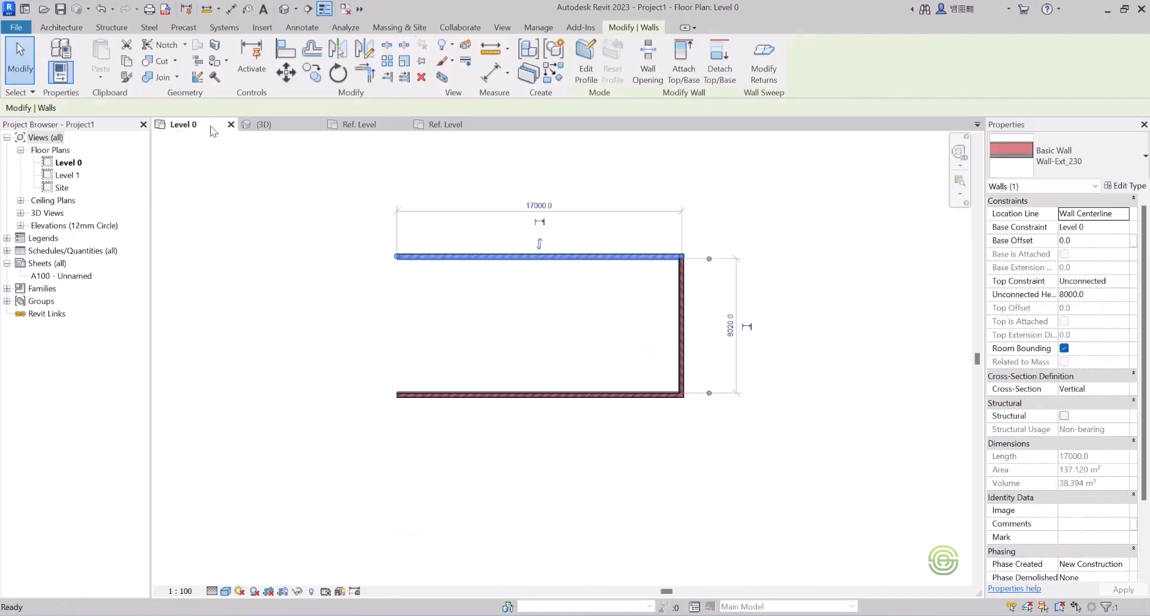
{"action": "left_click", "coordinate": [263, 124]}
{"action": "left_click", "coordinate": [527, 267]}
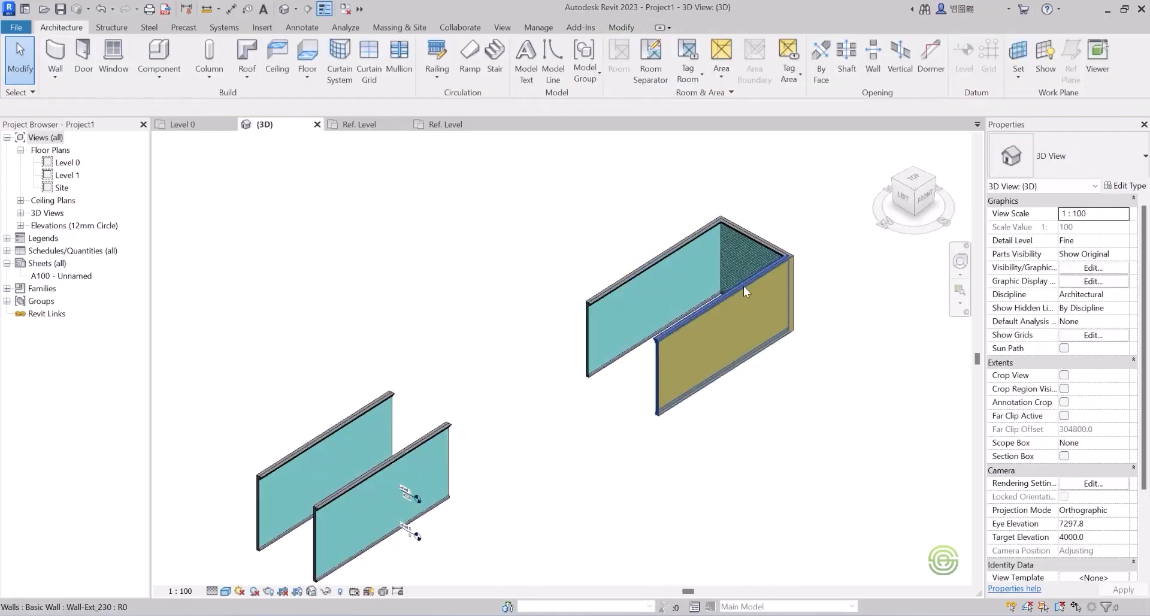
Place a vertical Cornice wall sweep on the teal inner face of the three-sided chain's rear wall, about 2200 mm from its open end.
{"action": "scroll", "coordinate": [742, 286], "scroll_direction": "up", "scroll_amount": 2}
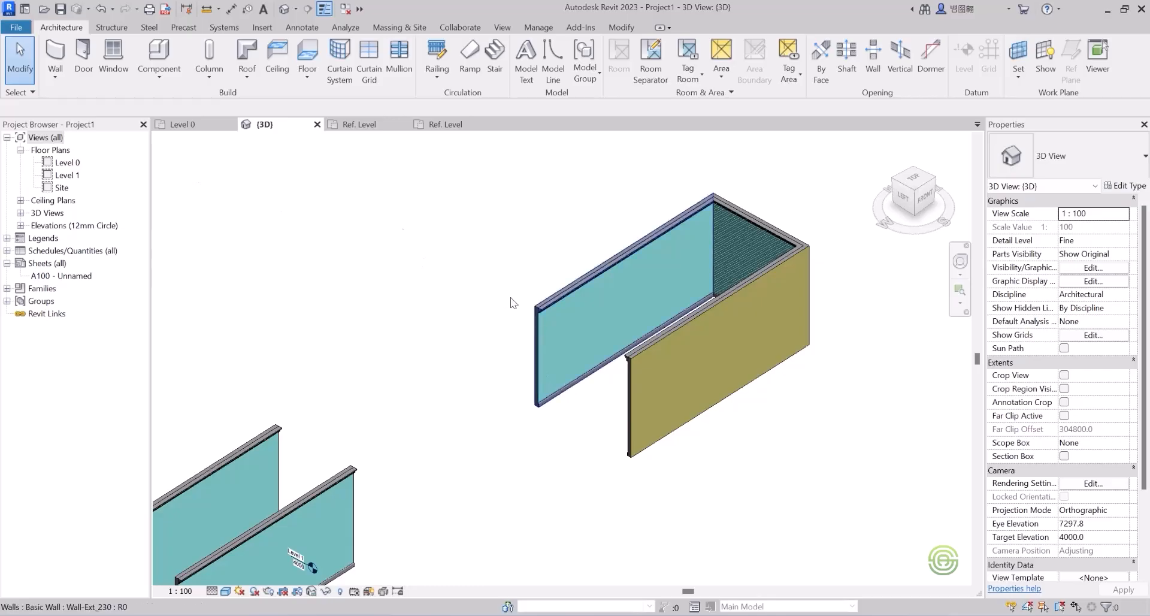
{"action": "left_click", "coordinate": [55, 76]}
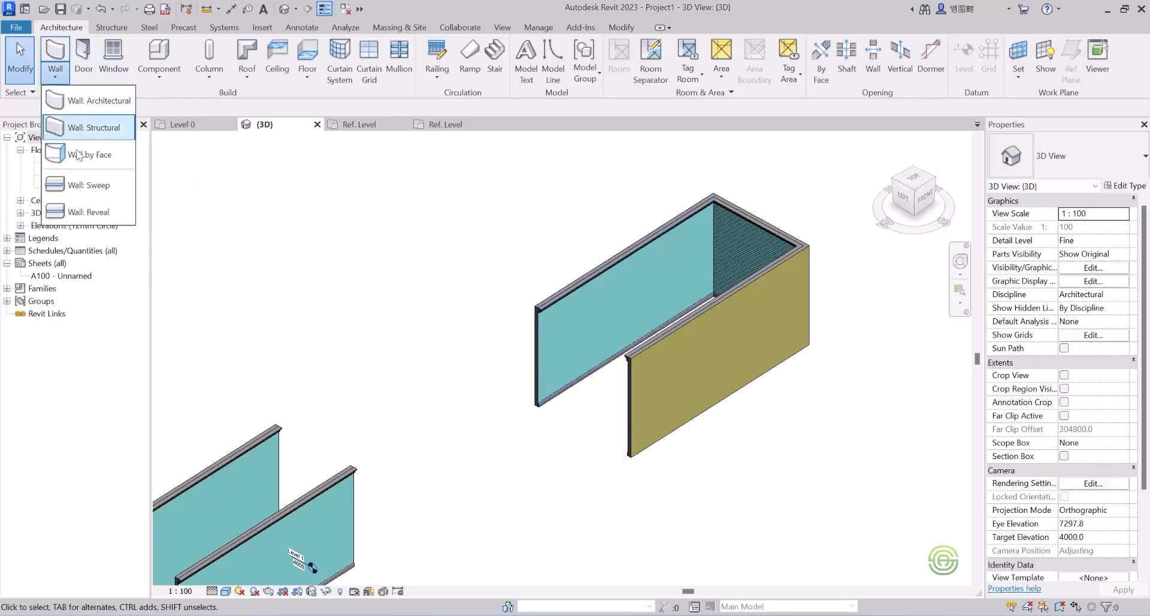
{"action": "left_click", "coordinate": [90, 186]}
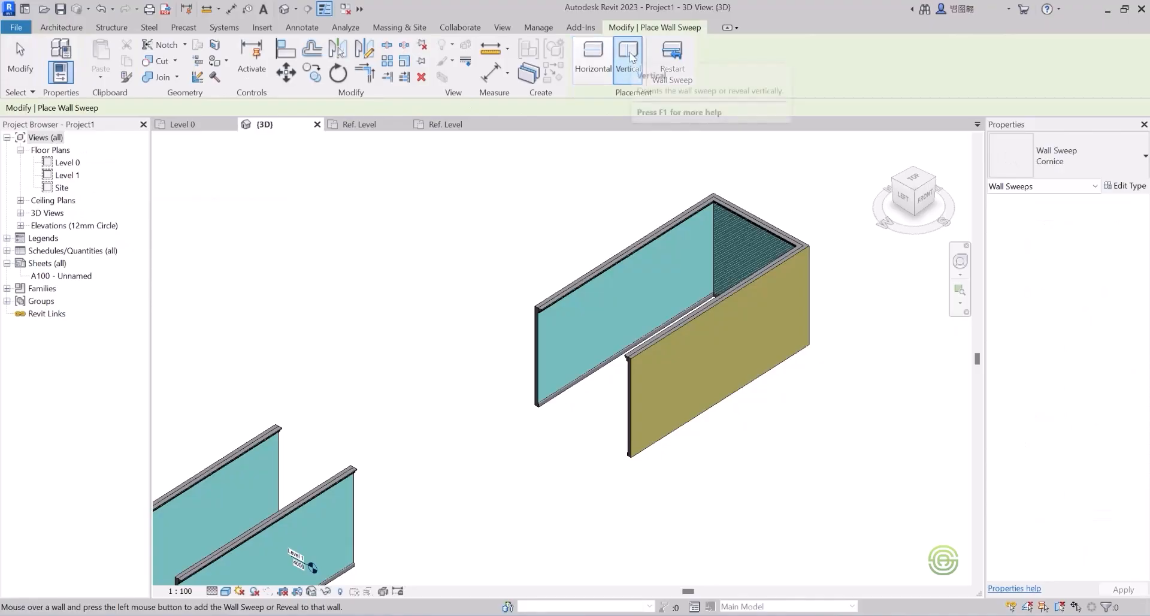
{"action": "left_click", "coordinate": [596, 65]}
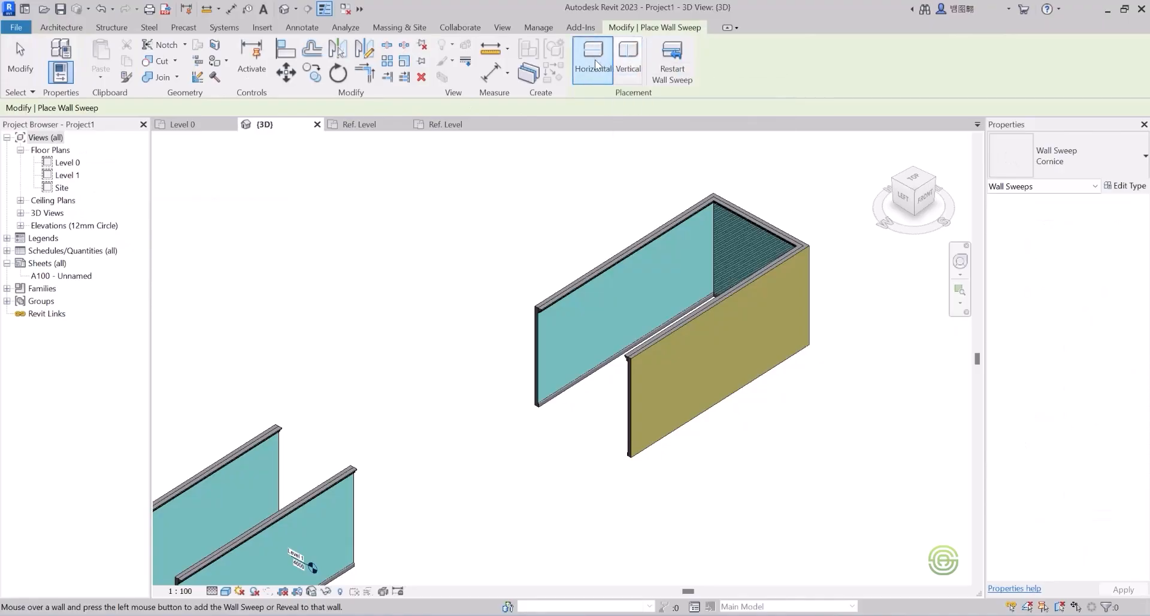
{"action": "left_click", "coordinate": [628, 61]}
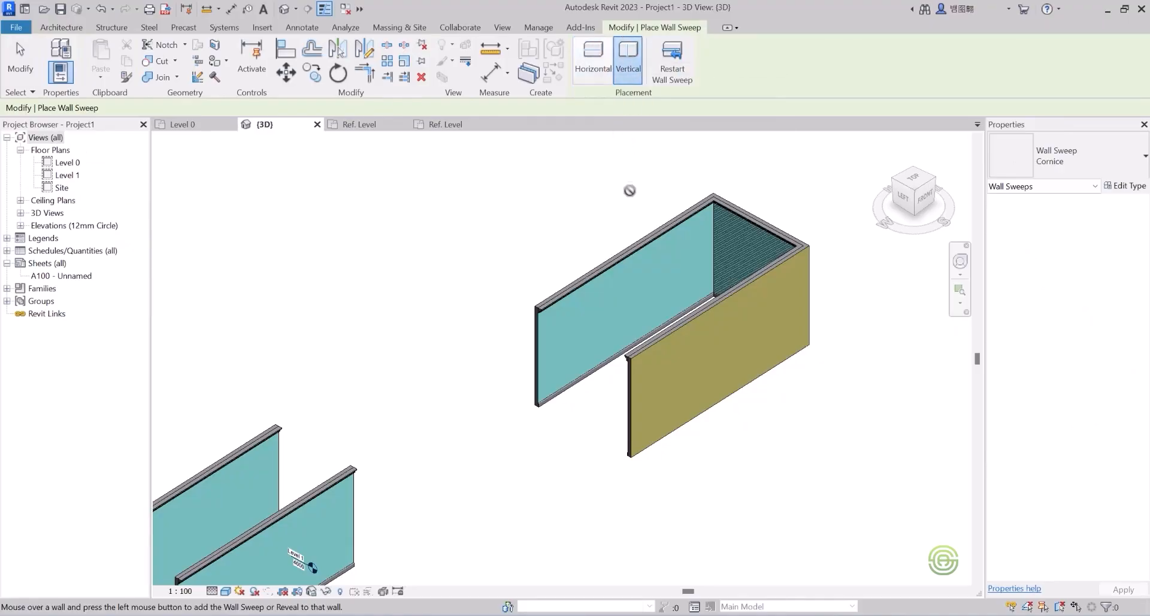
{"action": "left_click", "coordinate": [561, 332]}
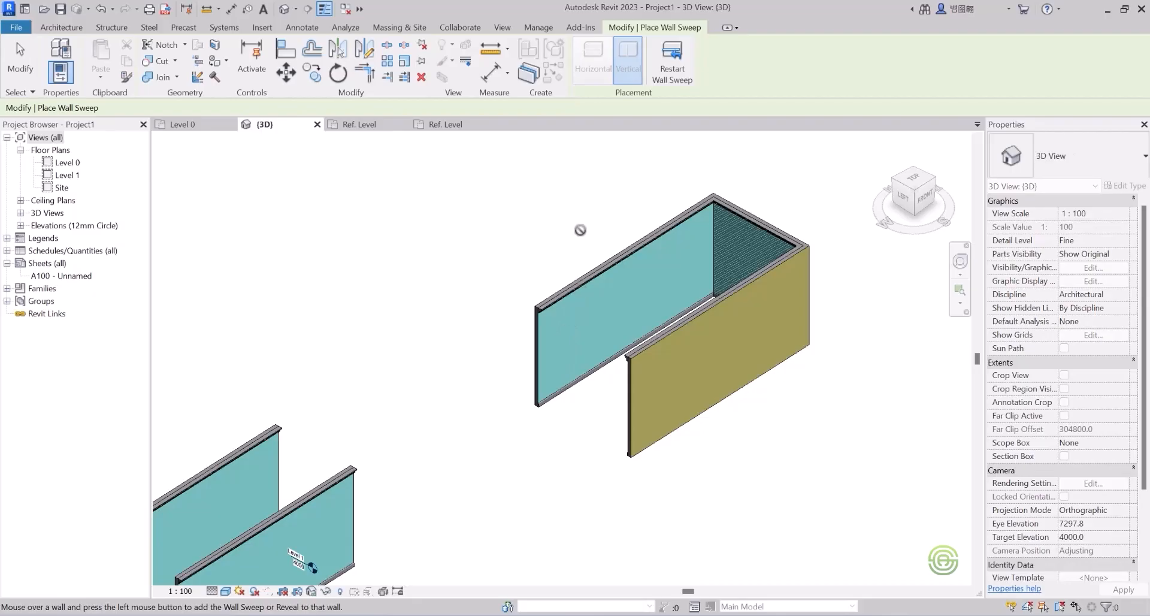
{"action": "scroll", "coordinate": [594, 268], "scroll_direction": "down", "scroll_amount": 2}
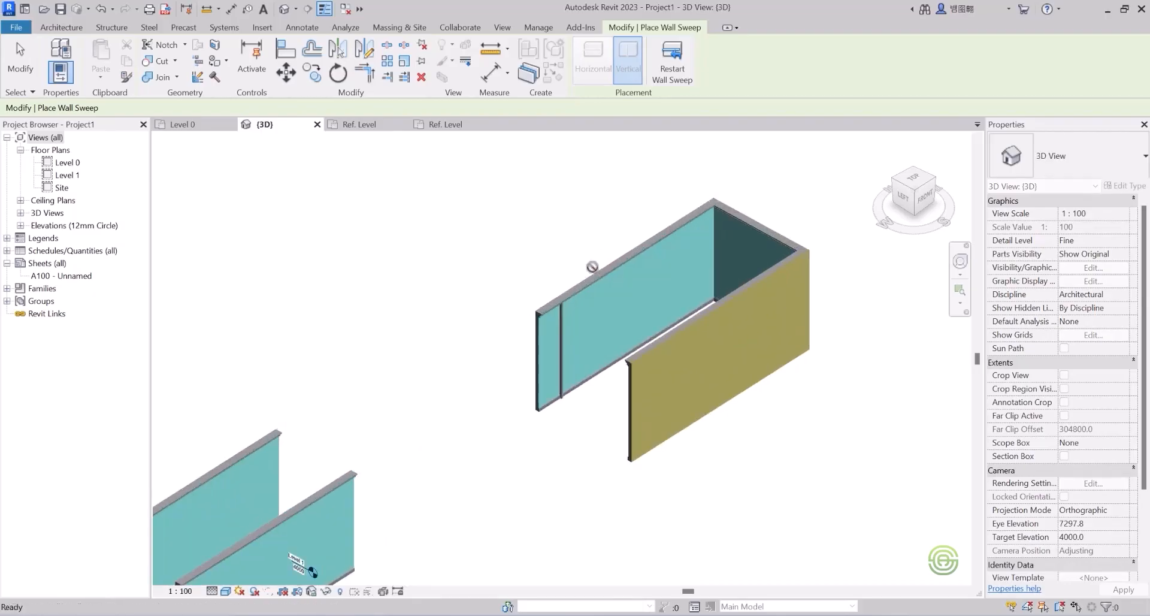
{"action": "key", "text": "Escape"}
{"action": "key", "text": "Escape"}
Change the Cornice wall sweep type's profile to Family2 : Family2 and accept the type change.
{"action": "scroll", "coordinate": [581, 331], "scroll_direction": "up", "scroll_amount": 5}
{"action": "scroll", "coordinate": [542, 291], "scroll_direction": "up", "scroll_amount": 3}
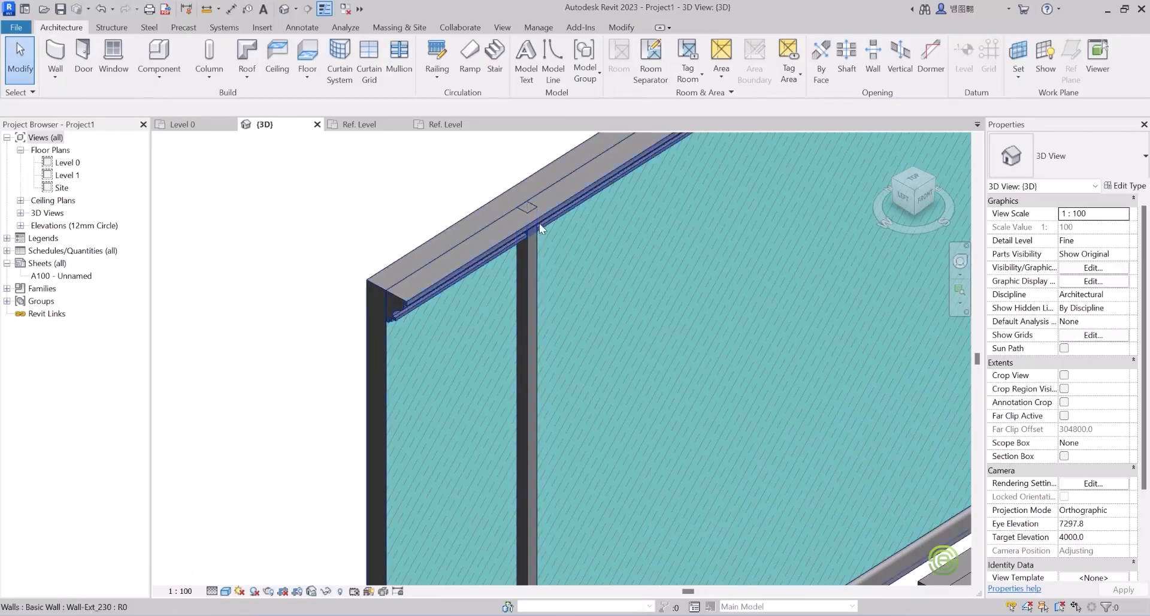
{"action": "left_click", "coordinate": [529, 258]}
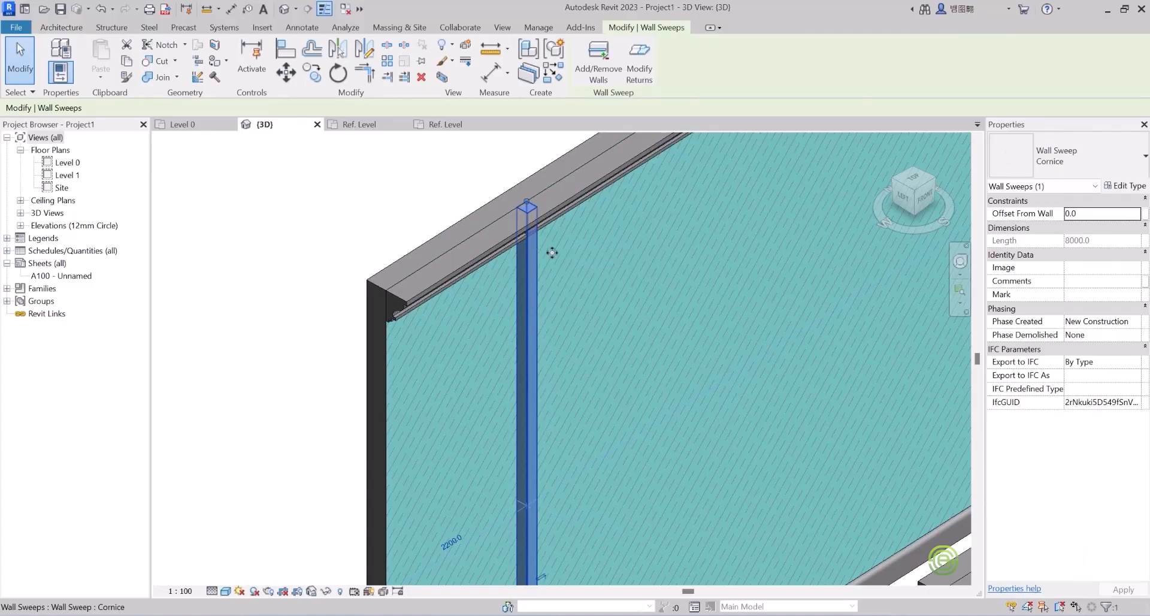
{"action": "left_click", "coordinate": [1125, 186]}
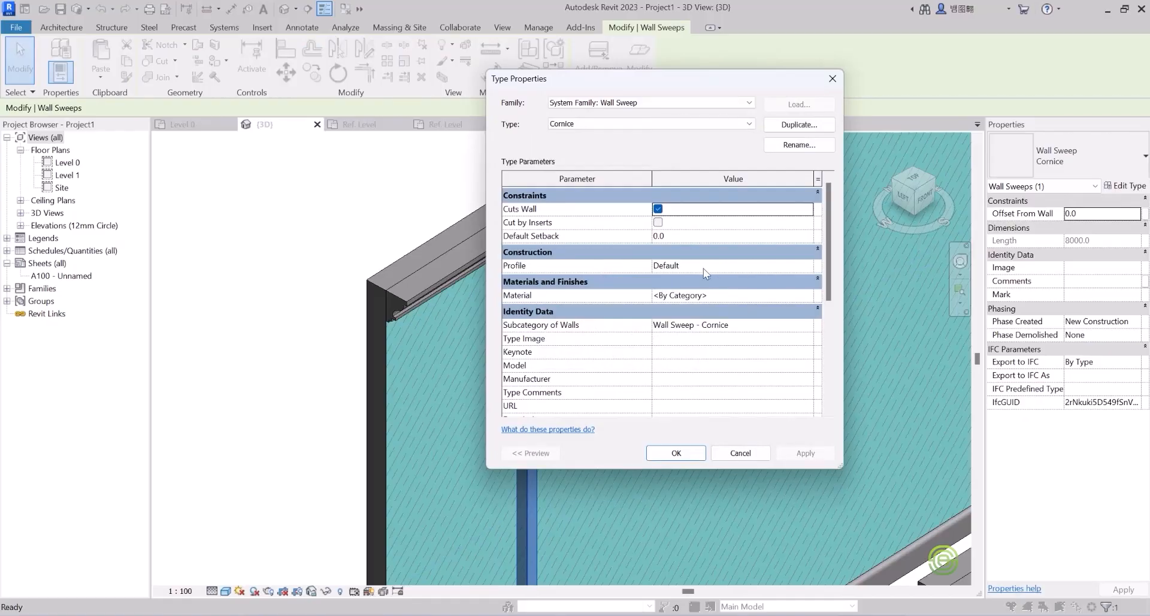
{"action": "left_click", "coordinate": [808, 267]}
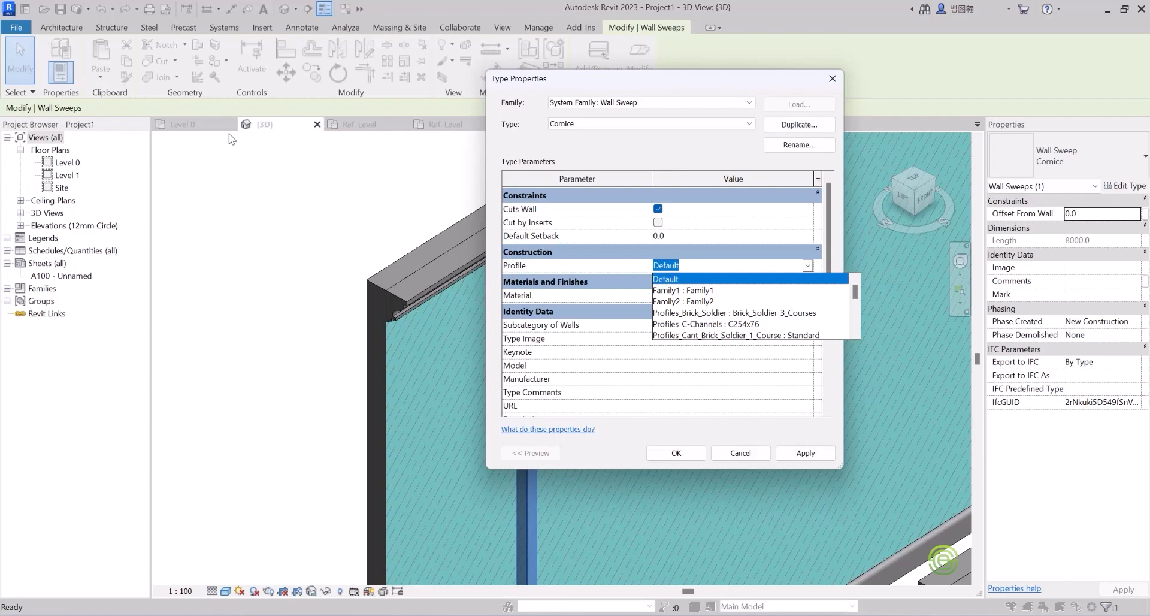
{"action": "left_click", "coordinate": [678, 301]}
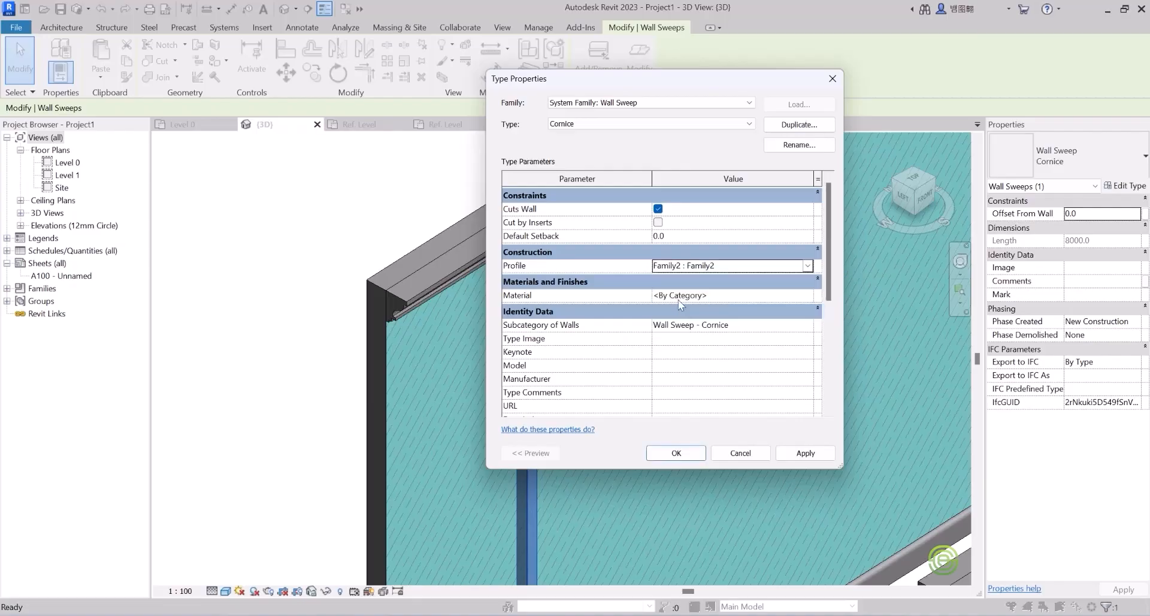
{"action": "left_click", "coordinate": [676, 452]}
Move the vertical wall sweep to the open end of the rear wall and check how it meets the top sweep.
{"action": "scroll", "coordinate": [551, 288], "scroll_direction": "down", "scroll_amount": 3}
{"action": "middle_click_drag", "start_coordinate": [545, 286], "coordinate": [508, 341], "text": "shift"}
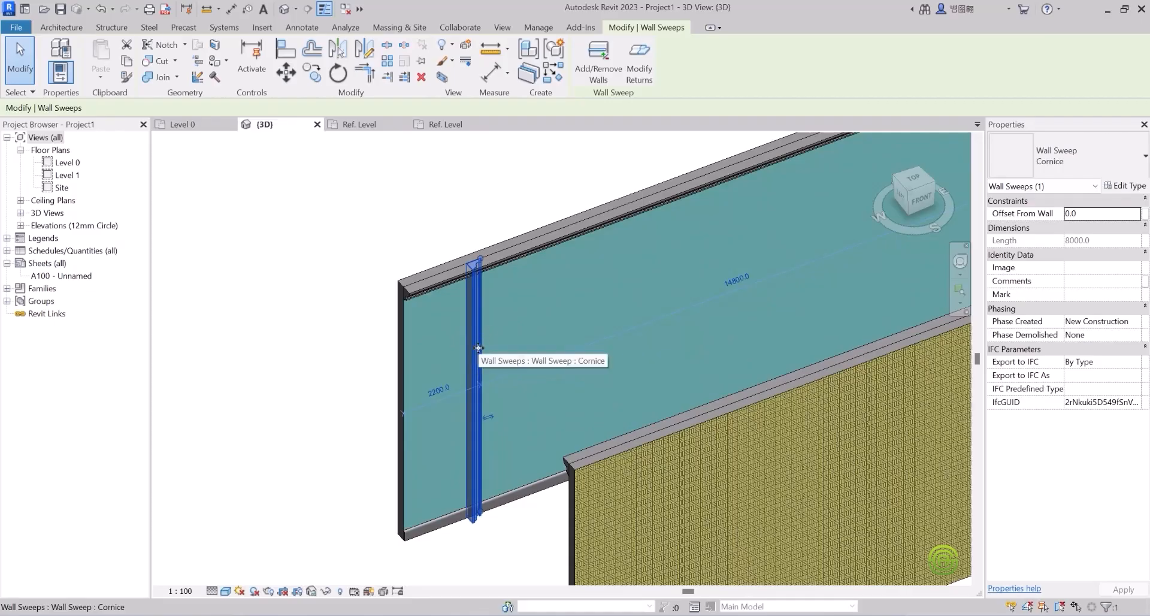
{"action": "left_click_drag", "start_coordinate": [486, 344], "coordinate": [411, 366]}
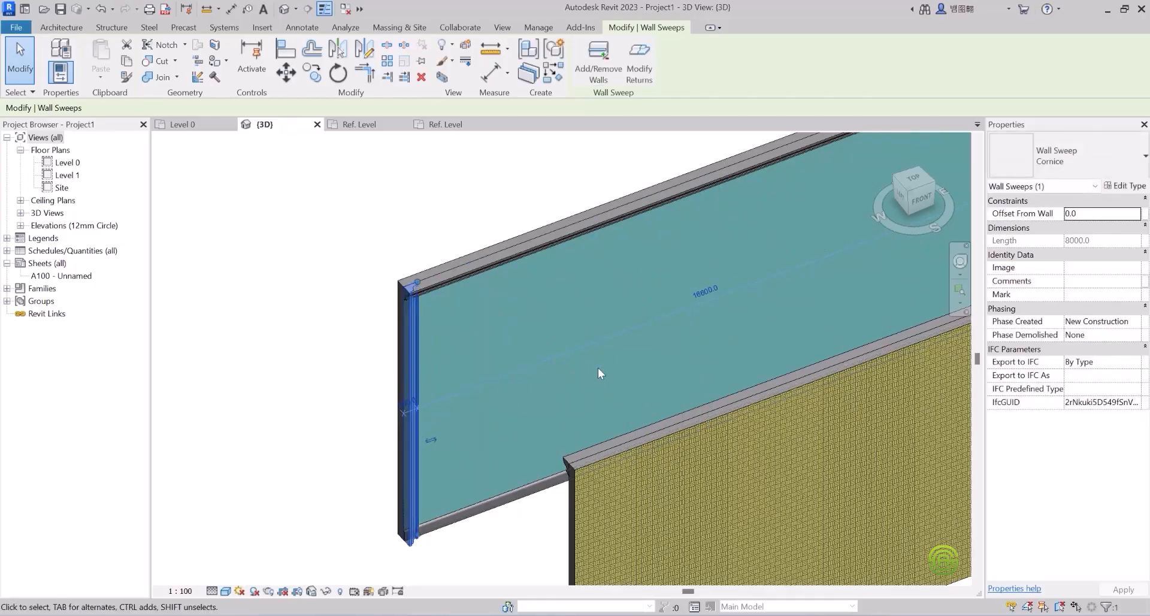
{"action": "key", "text": "Escape"}
{"action": "scroll", "coordinate": [484, 296], "scroll_direction": "up", "scroll_amount": 3}
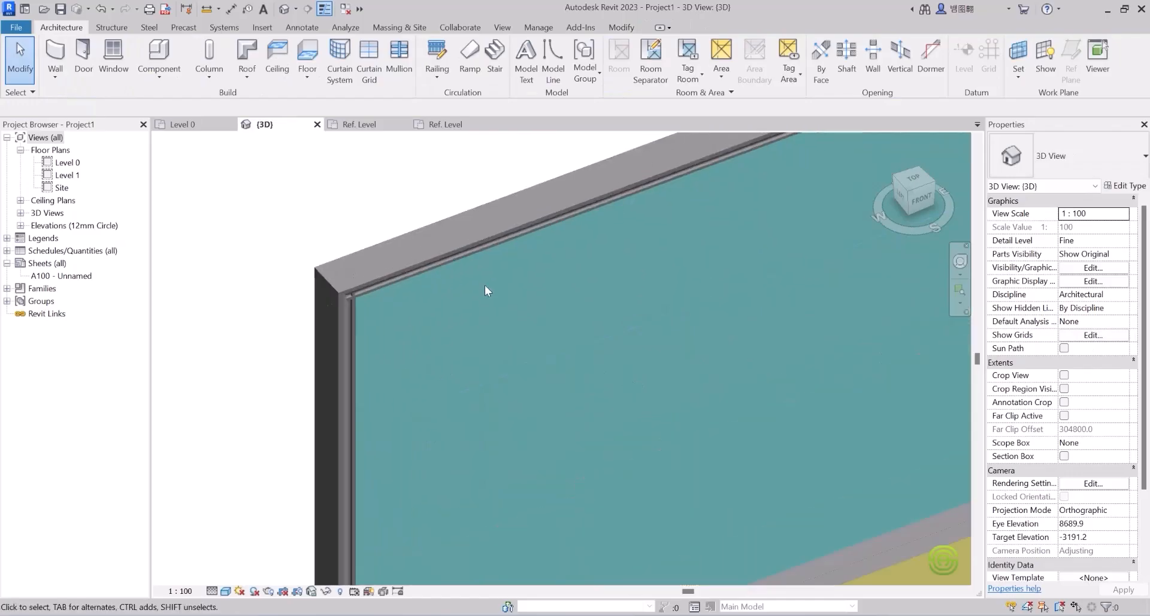
{"action": "scroll", "coordinate": [376, 342], "scroll_direction": "down", "scroll_amount": 5}
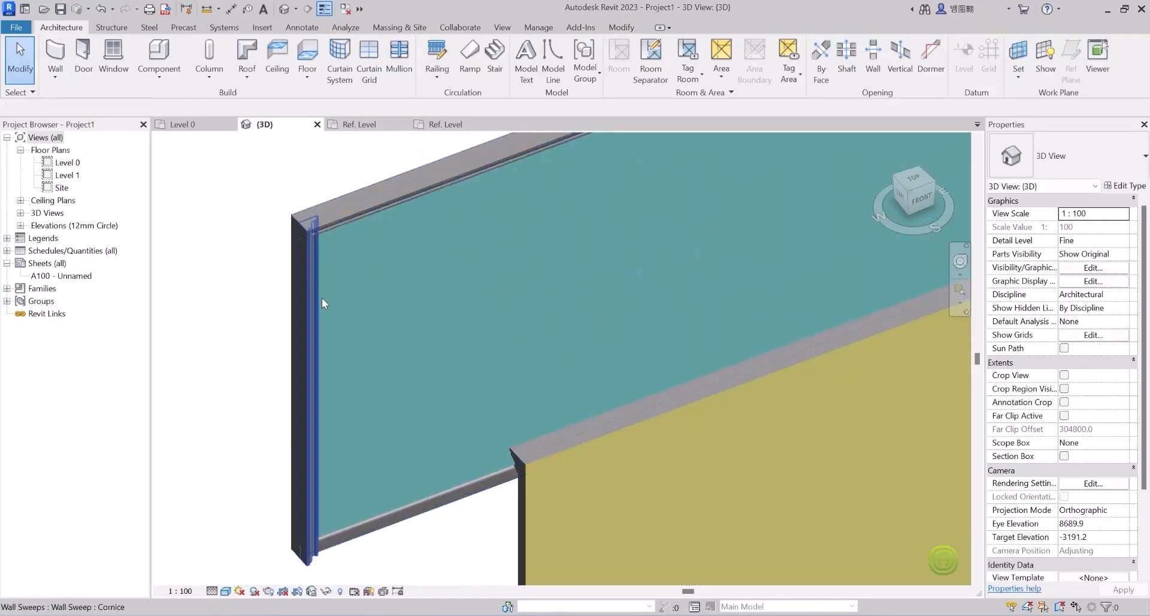
Move the vertical wall sweep to 4000 mm from the wall's open end and flip its orientation.
{"action": "left_click", "coordinate": [315, 297]}
{"action": "scroll", "coordinate": [359, 419], "scroll_direction": "down", "scroll_amount": 3}
{"action": "scroll", "coordinate": [339, 401], "scroll_direction": "up", "scroll_amount": 4}
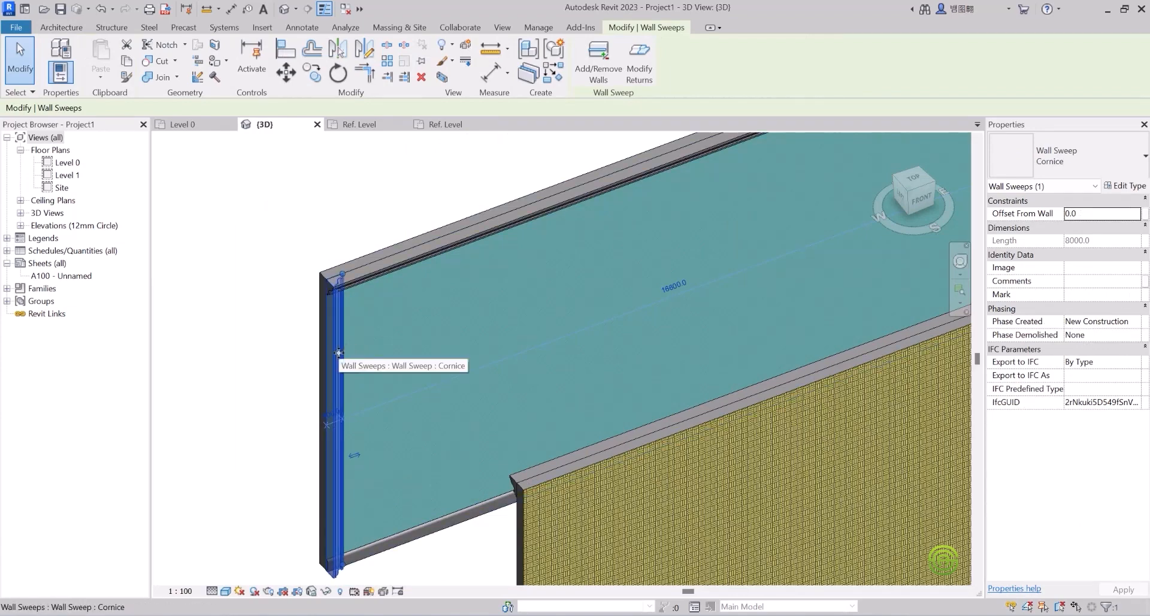
{"action": "left_click_drag", "start_coordinate": [338, 352], "coordinate": [506, 323]}
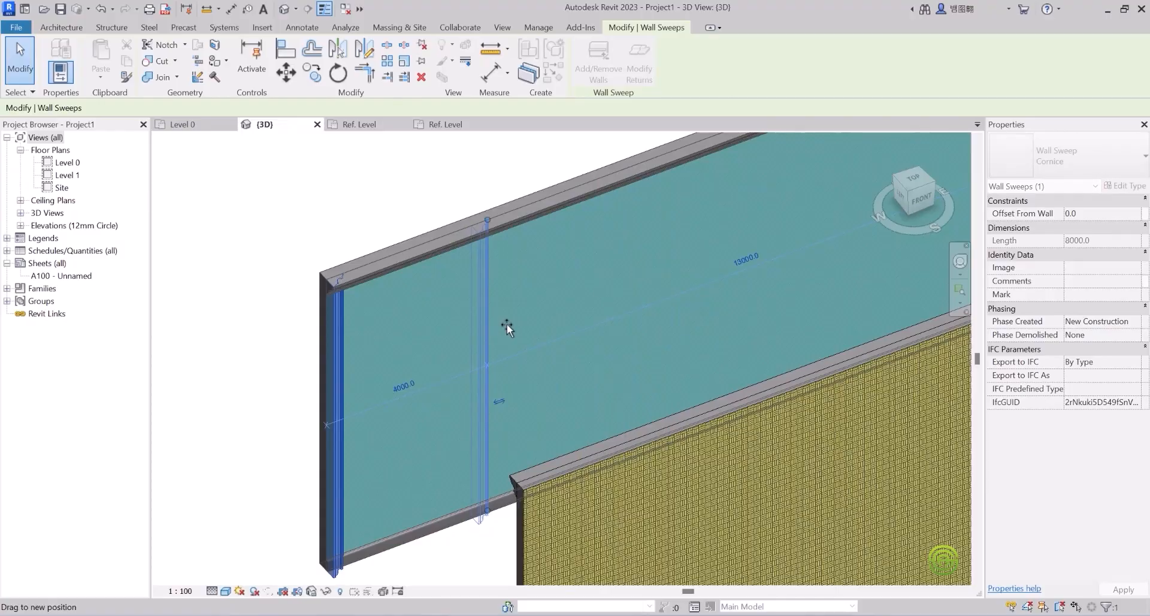
{"action": "left_click_drag", "start_coordinate": [506, 323], "coordinate": [507, 323]}
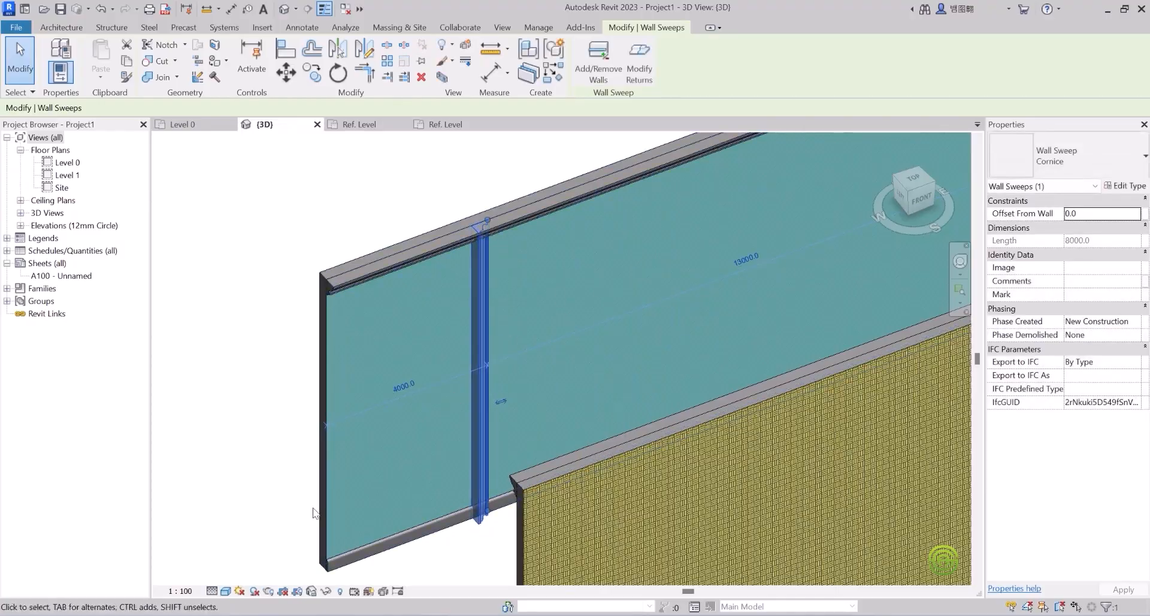
{"action": "left_click", "coordinate": [502, 401]}
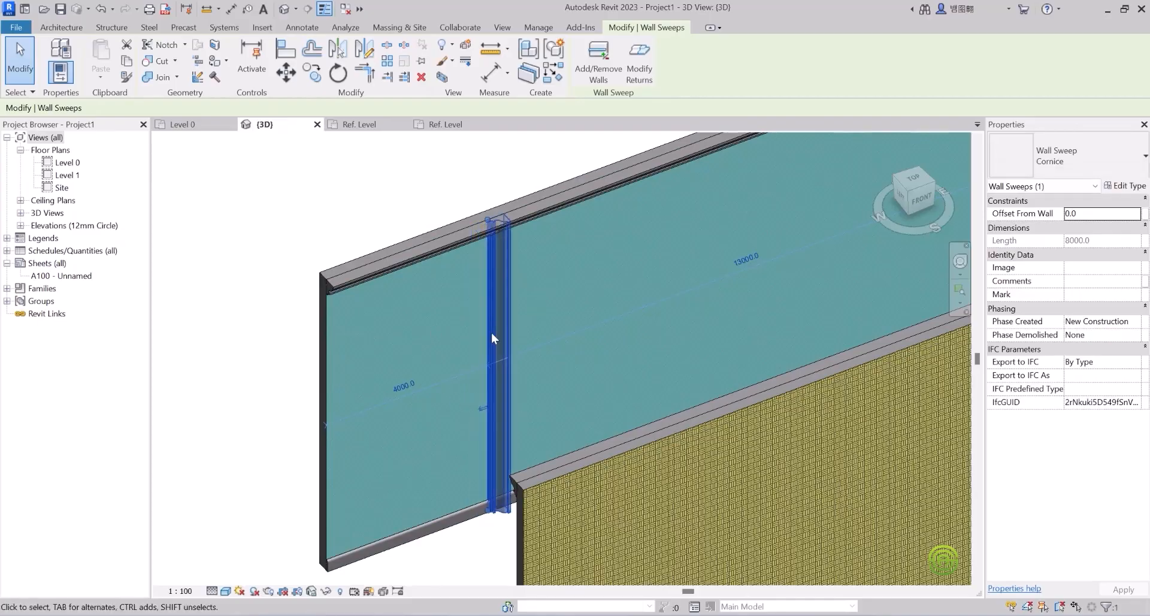
{"action": "left_click", "coordinate": [316, 245]}
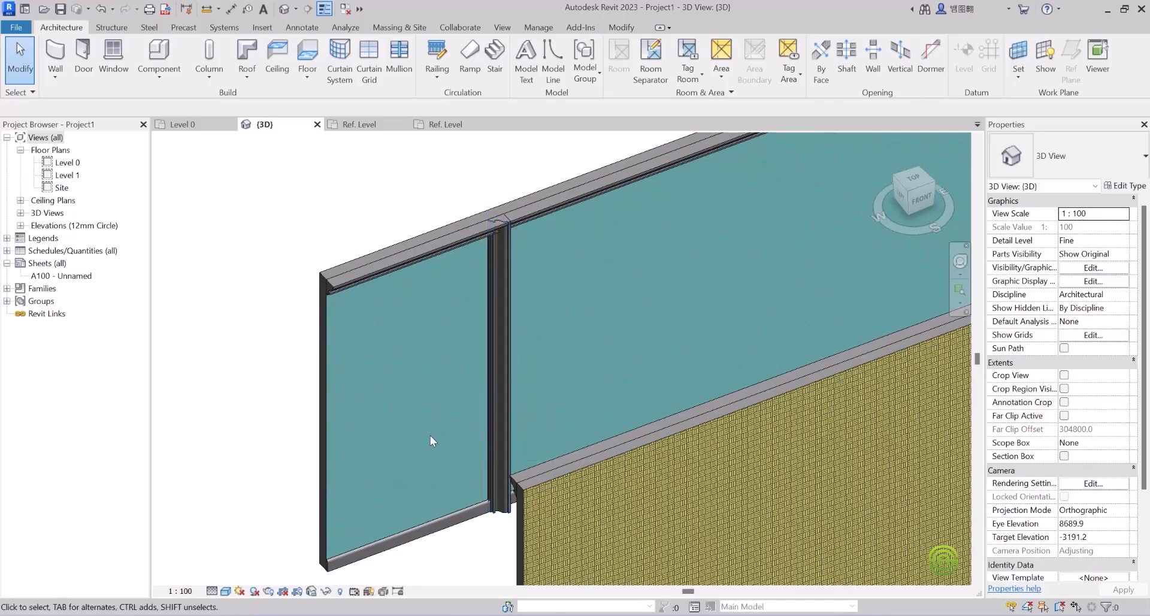
{"action": "scroll", "coordinate": [430, 440], "scroll_direction": "down", "scroll_amount": 3}
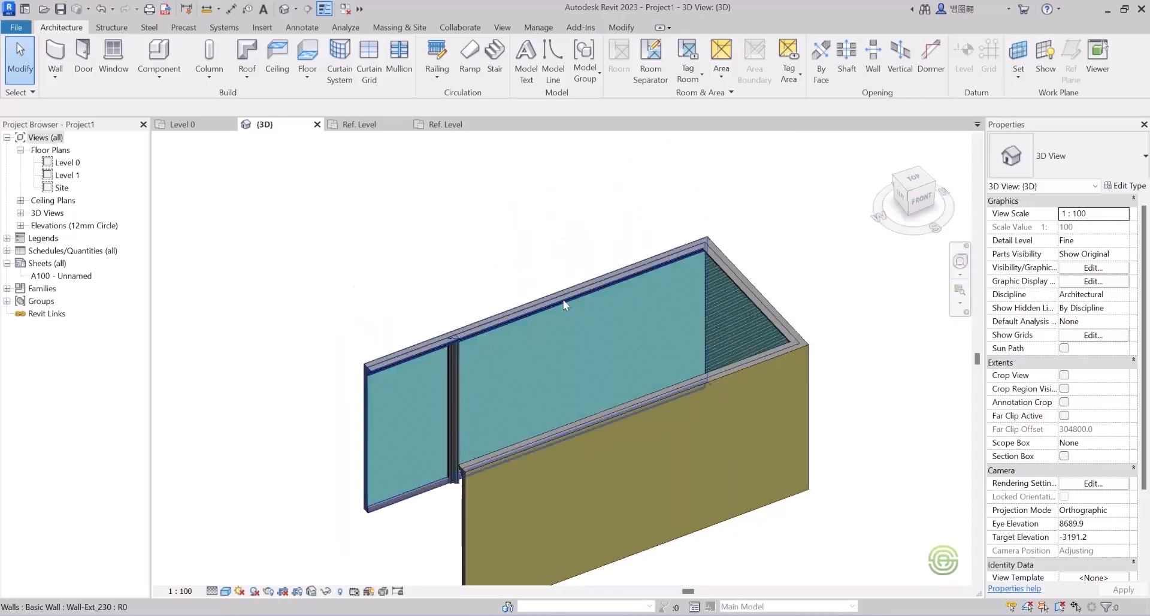
{"action": "left_click", "coordinate": [610, 281]}
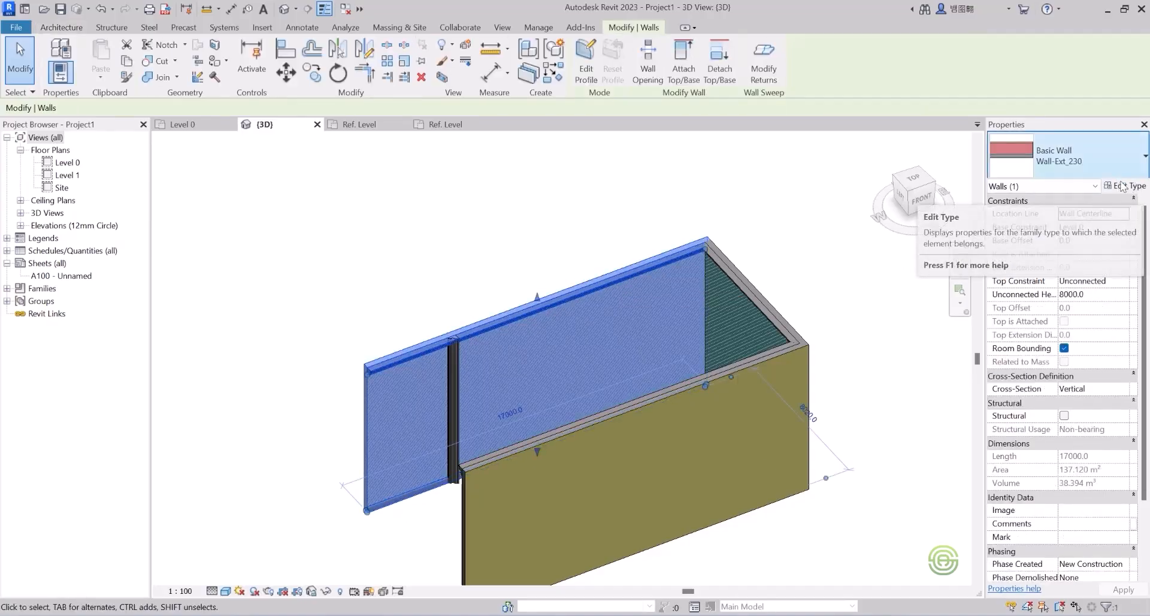
{"action": "left_click", "coordinate": [536, 242]}
Place a horizontal Cornice wall sweep across the same wall's inner face, about 5400 mm above Level 0.
{"action": "scroll", "coordinate": [443, 413], "scroll_direction": "up", "scroll_amount": 3}
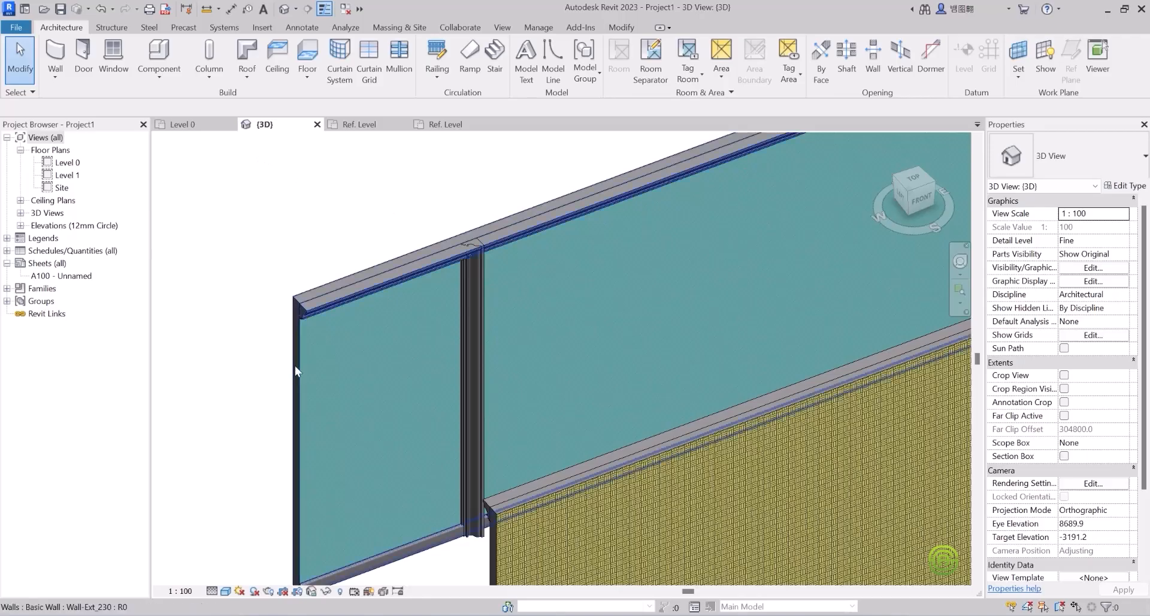
{"action": "left_click", "coordinate": [54, 79]}
{"action": "left_click", "coordinate": [60, 184]}
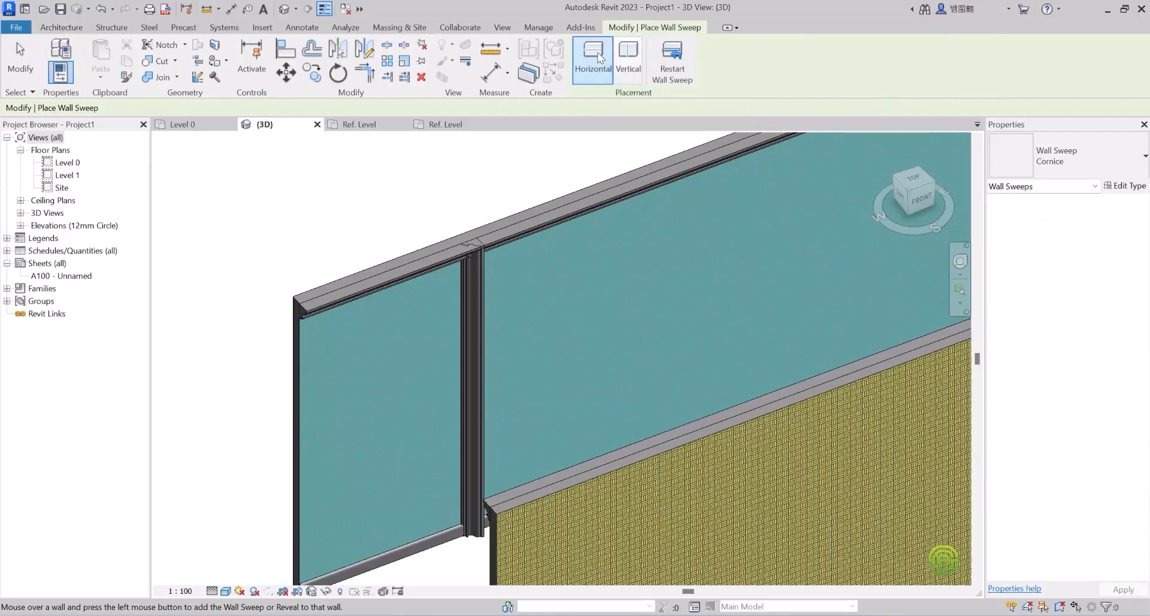
{"action": "scroll", "coordinate": [533, 267], "scroll_direction": "down", "scroll_amount": 4}
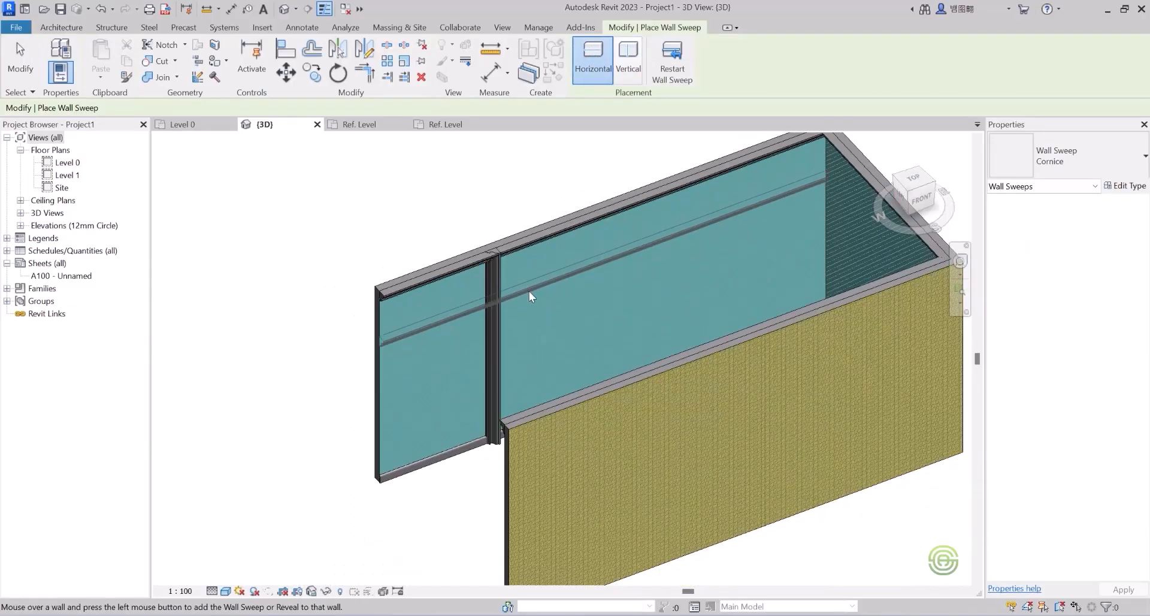
{"action": "middle_click_drag", "start_coordinate": [527, 298], "coordinate": [526, 298], "text": "shift"}
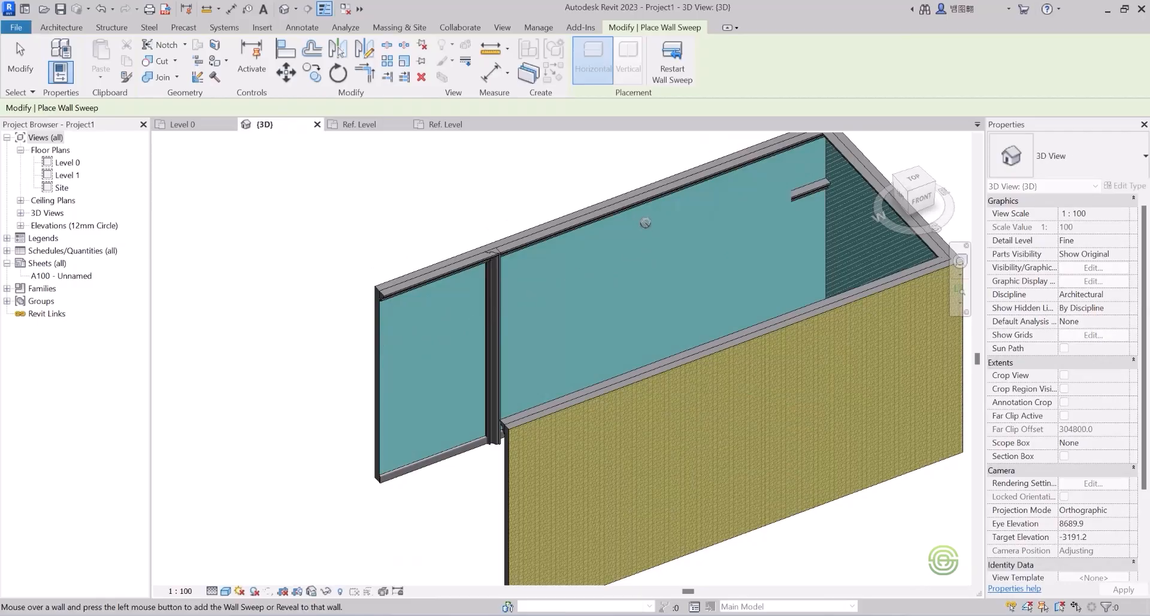
{"action": "left_click", "coordinate": [634, 209]}
{"action": "key", "text": "Escape"}
Inspect where the horizontal and vertical sweeps cross, and move the horizontal one down to about 3850 mm above Level 0.
{"action": "scroll", "coordinate": [574, 241], "scroll_direction": "down", "scroll_amount": 3}
{"action": "middle_click_drag", "start_coordinate": [570, 264], "coordinate": [626, 210], "text": "shift"}
{"action": "scroll", "coordinate": [484, 305], "scroll_direction": "up", "scroll_amount": 5}
{"action": "middle_click_drag", "start_coordinate": [538, 300], "coordinate": [559, 206], "text": "shift"}
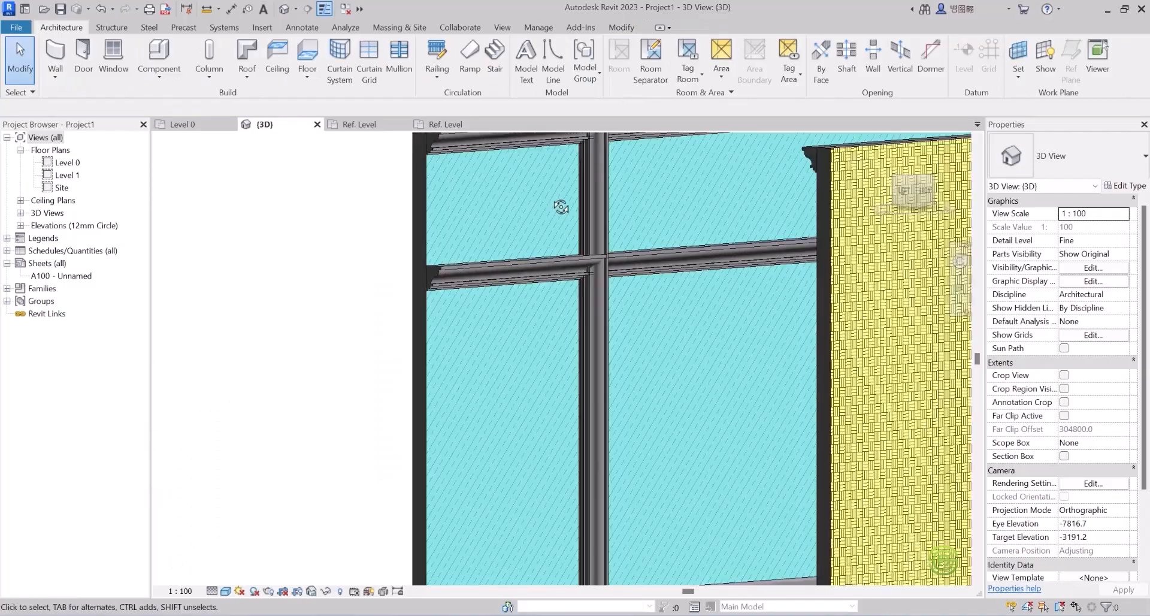
{"action": "left_click", "coordinate": [551, 261]}
{"action": "scroll", "coordinate": [558, 296], "scroll_direction": "down", "scroll_amount": 3}
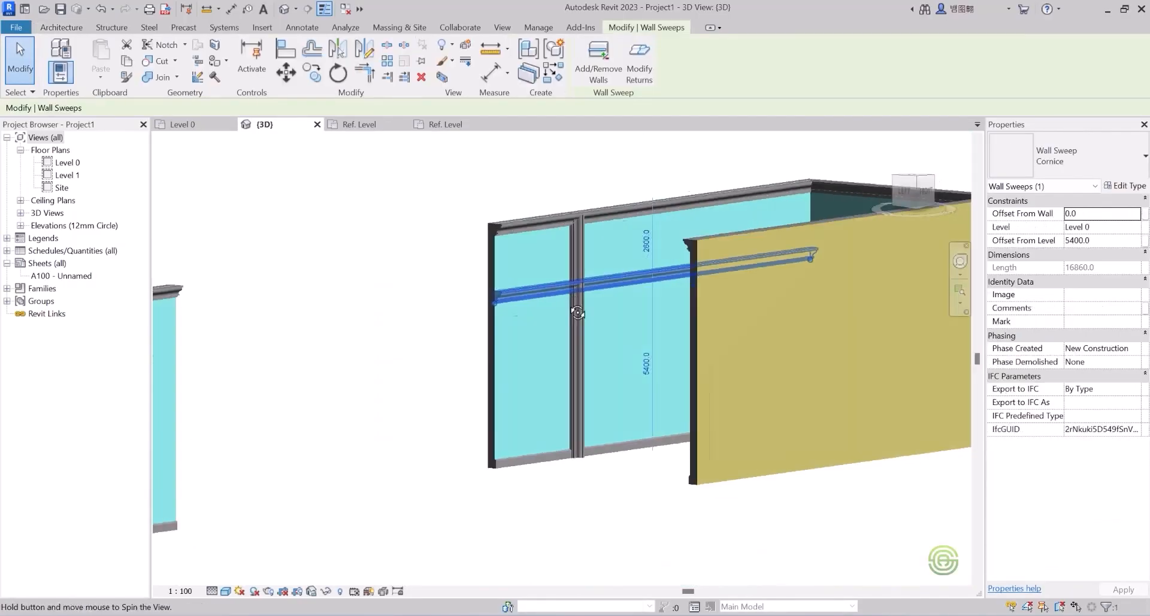
{"action": "middle_click_drag", "start_coordinate": [558, 296], "coordinate": [657, 297], "text": "shift"}
{"action": "left_click", "coordinate": [686, 273]}
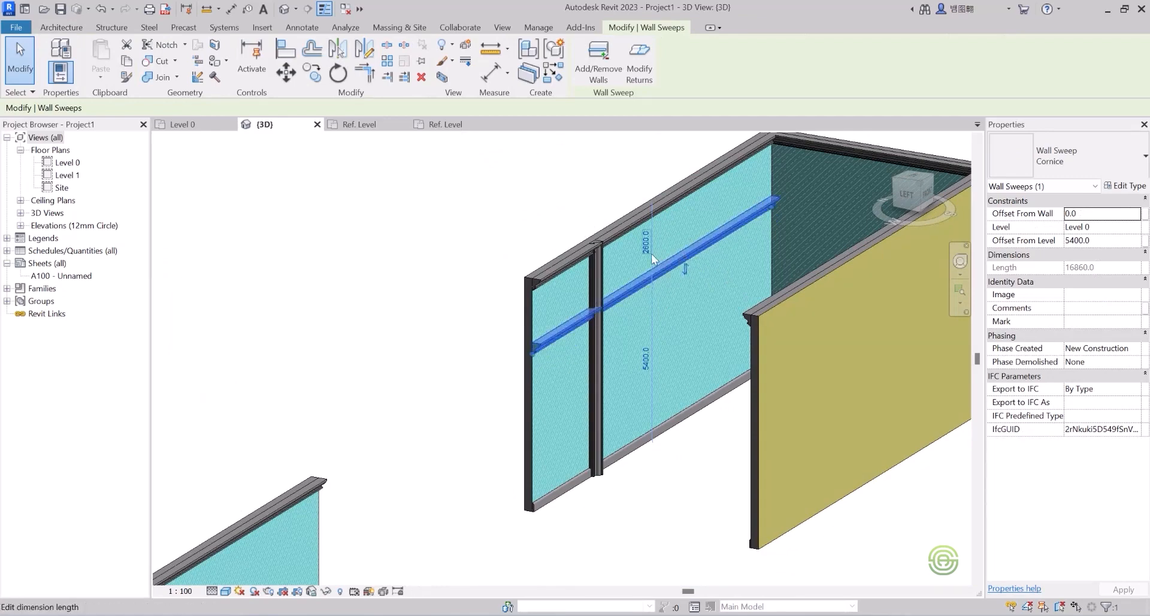
{"action": "left_click_drag", "start_coordinate": [660, 272], "coordinate": [631, 325]}
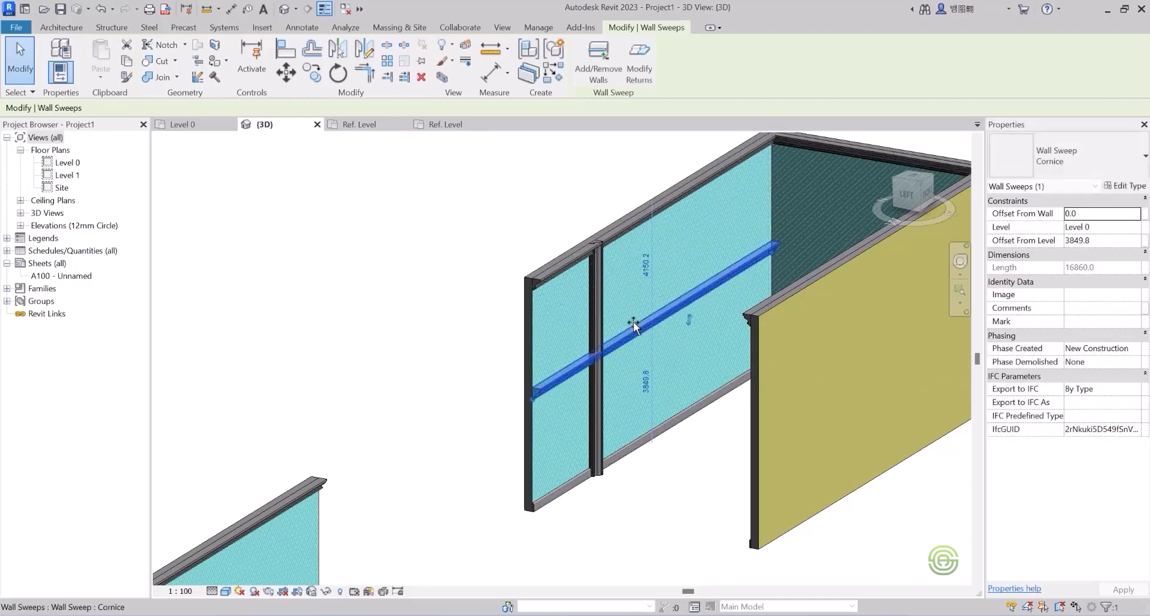
{"action": "left_click", "coordinate": [509, 291]}
{"action": "scroll", "coordinate": [608, 269], "scroll_direction": "down", "scroll_amount": 5}
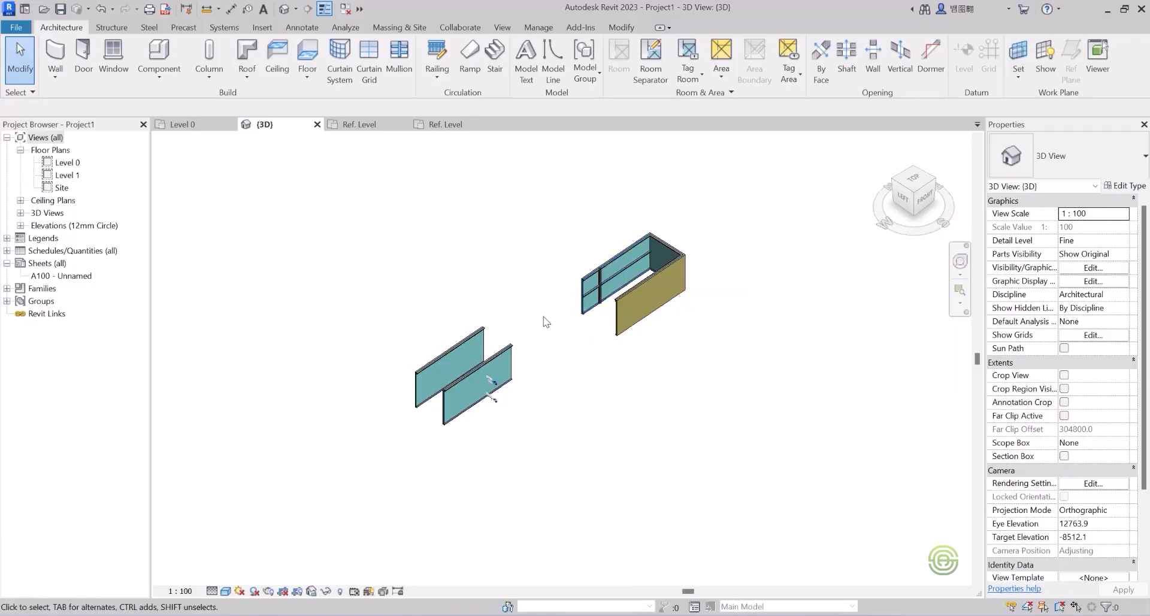
{"action": "scroll", "coordinate": [559, 297], "scroll_direction": "up", "scroll_amount": 2}
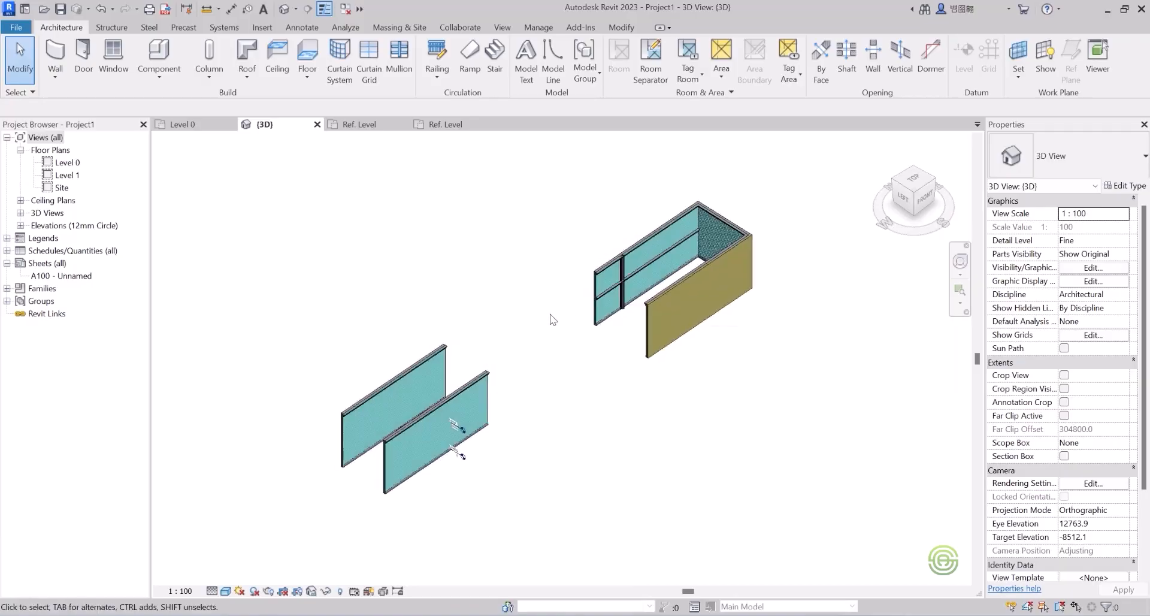
Open the Wall-Ext_230 assembly from the front connected wall and examine its layers and the sweeps in the section preview.
{"action": "left_click", "coordinate": [1125, 185]}
{"action": "left_click", "coordinate": [832, 79]}
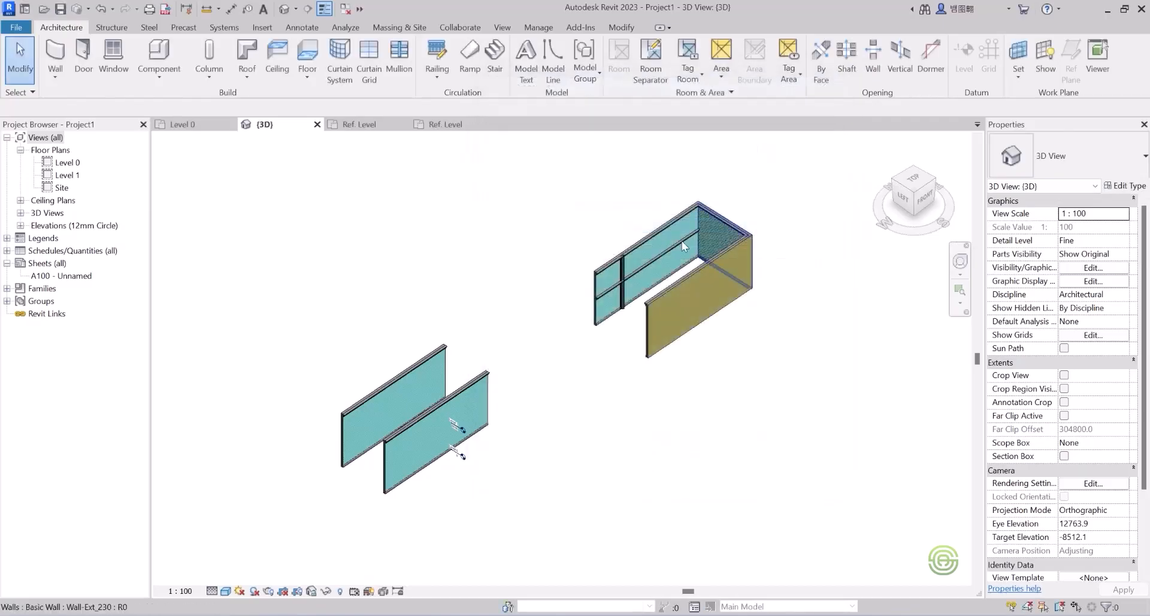
{"action": "left_click", "coordinate": [688, 276]}
{"action": "left_click", "coordinate": [1125, 186]}
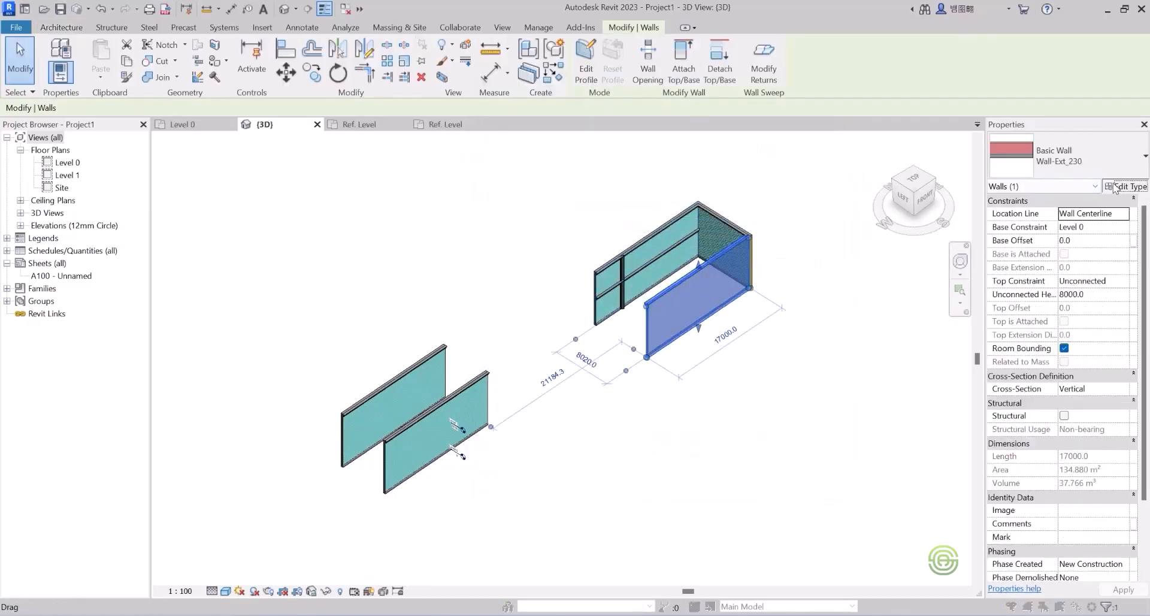
{"action": "left_click", "coordinate": [743, 209]}
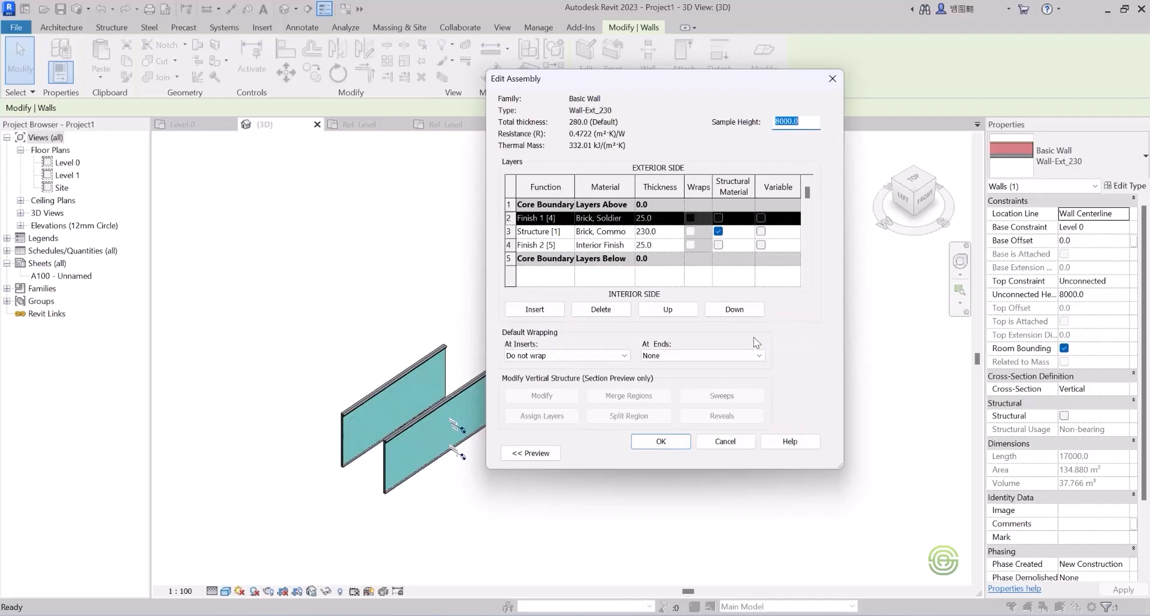
{"action": "left_click", "coordinate": [530, 453]}
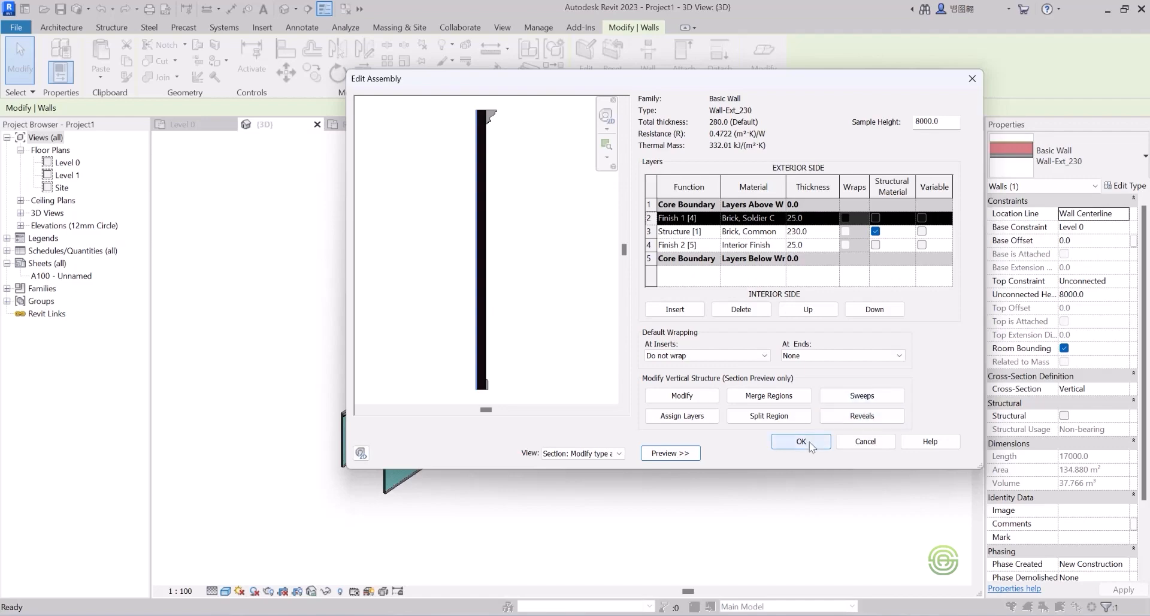
{"action": "left_click", "coordinate": [971, 83]}
{"action": "key", "text": "Escape"}
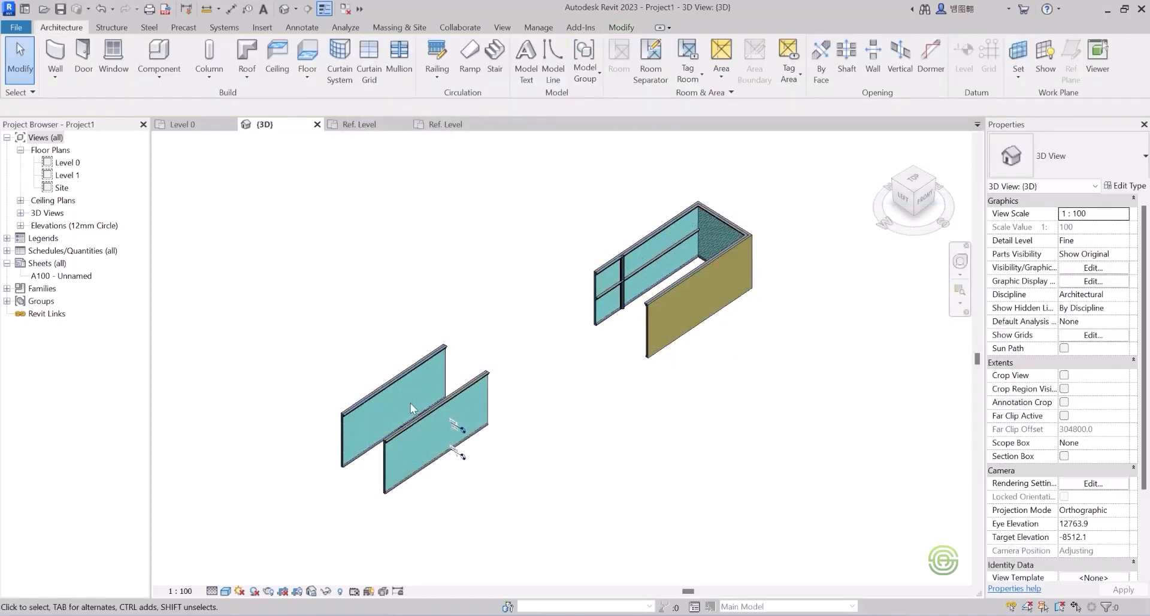
{"action": "scroll", "coordinate": [410, 400], "scroll_direction": "up", "scroll_amount": 3}
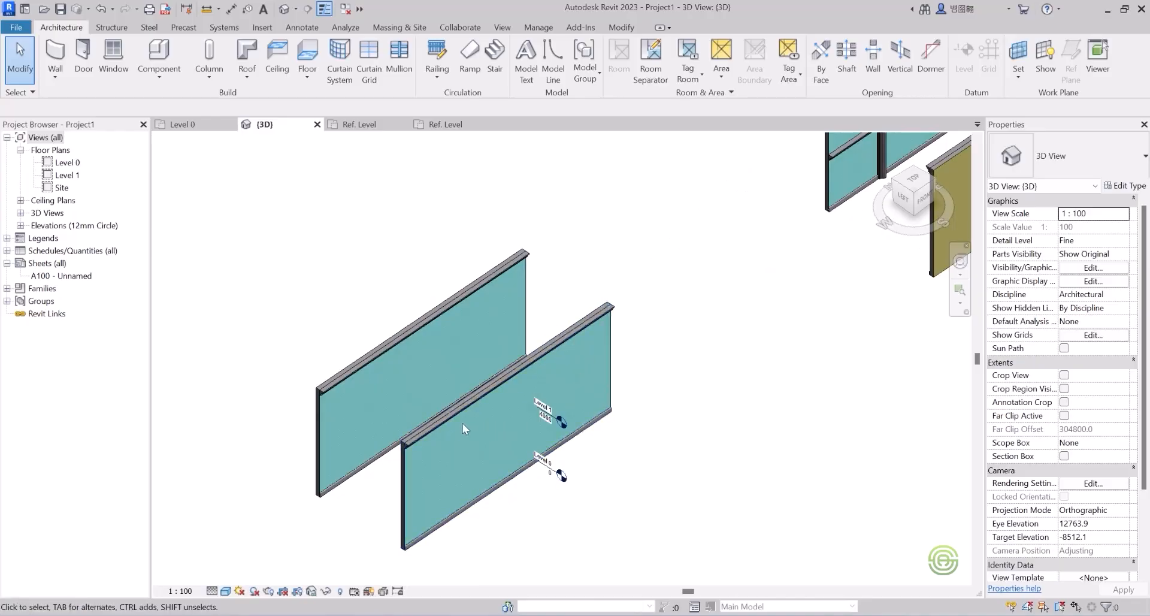
{"action": "scroll", "coordinate": [461, 423], "scroll_direction": "down", "scroll_amount": 3}
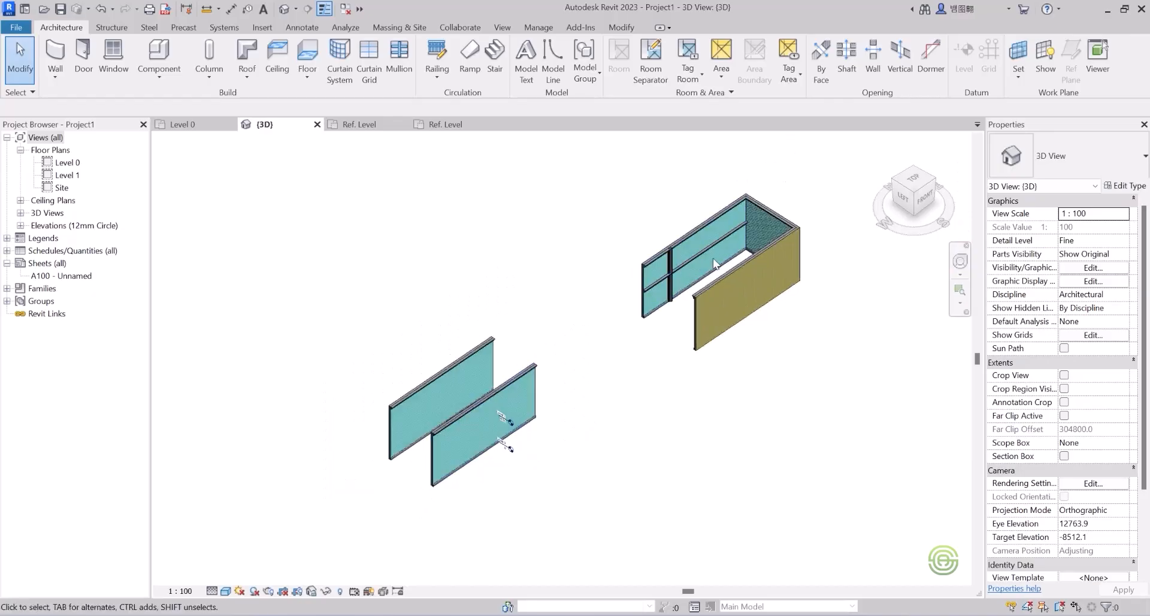